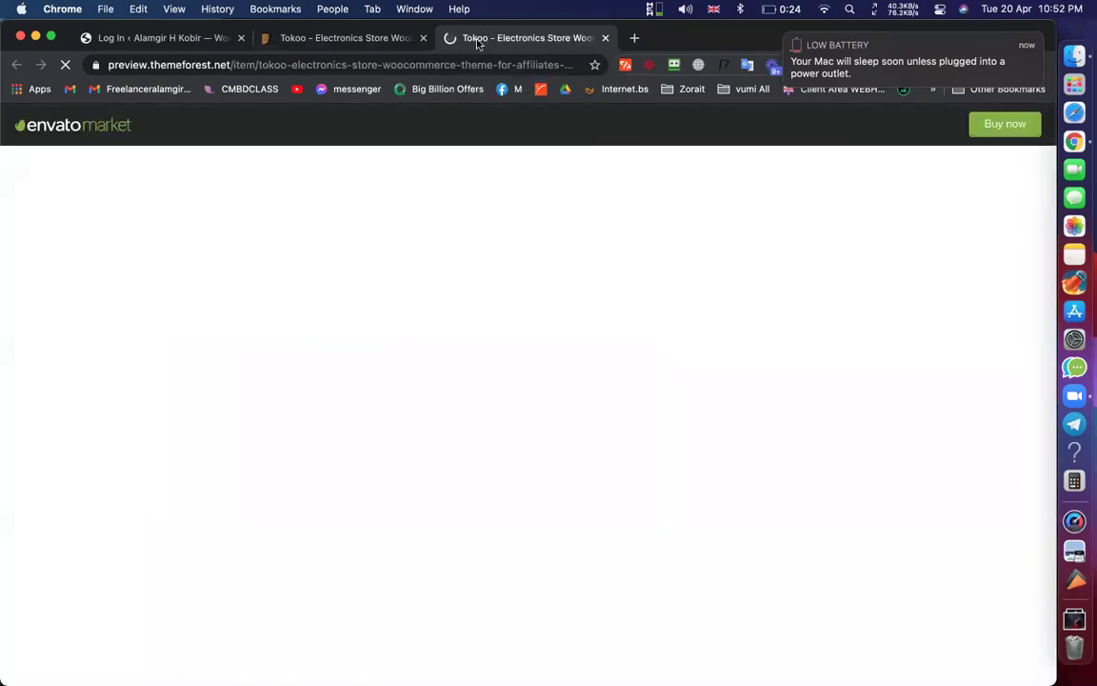
# Open the Home V2 and default Home V1 demos from the Tokoo theme preview in new browser tabs
pyautogui.moveTo(478, 42); pyautogui.dragTo(288, 42)
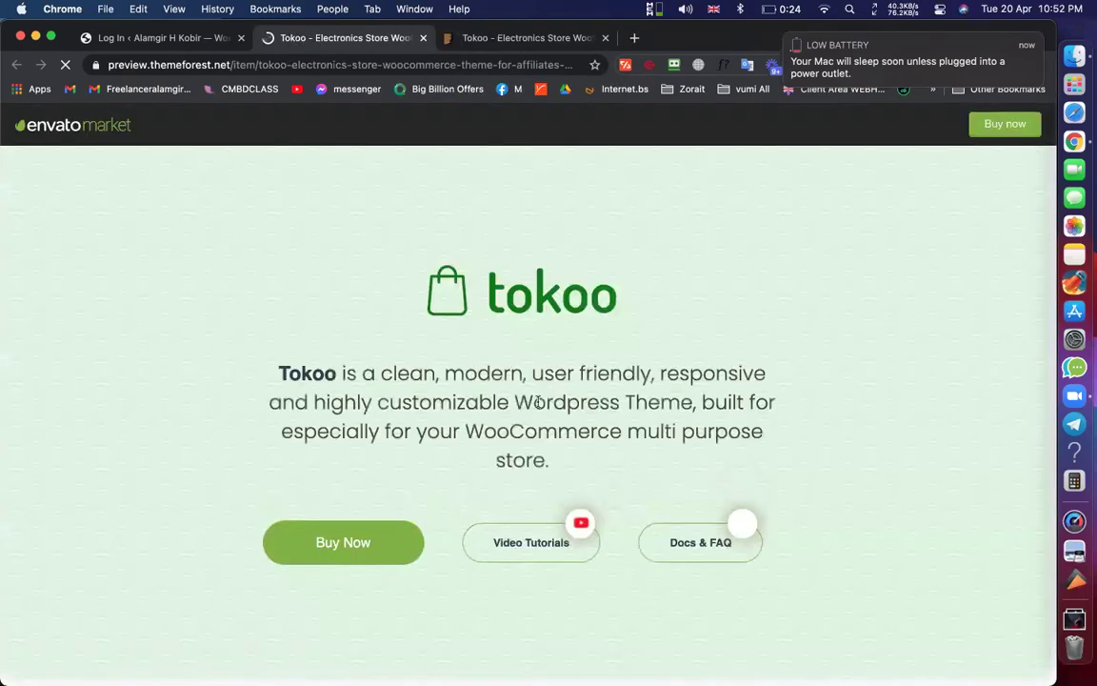
pyautogui.scroll(-10, 538, 402)
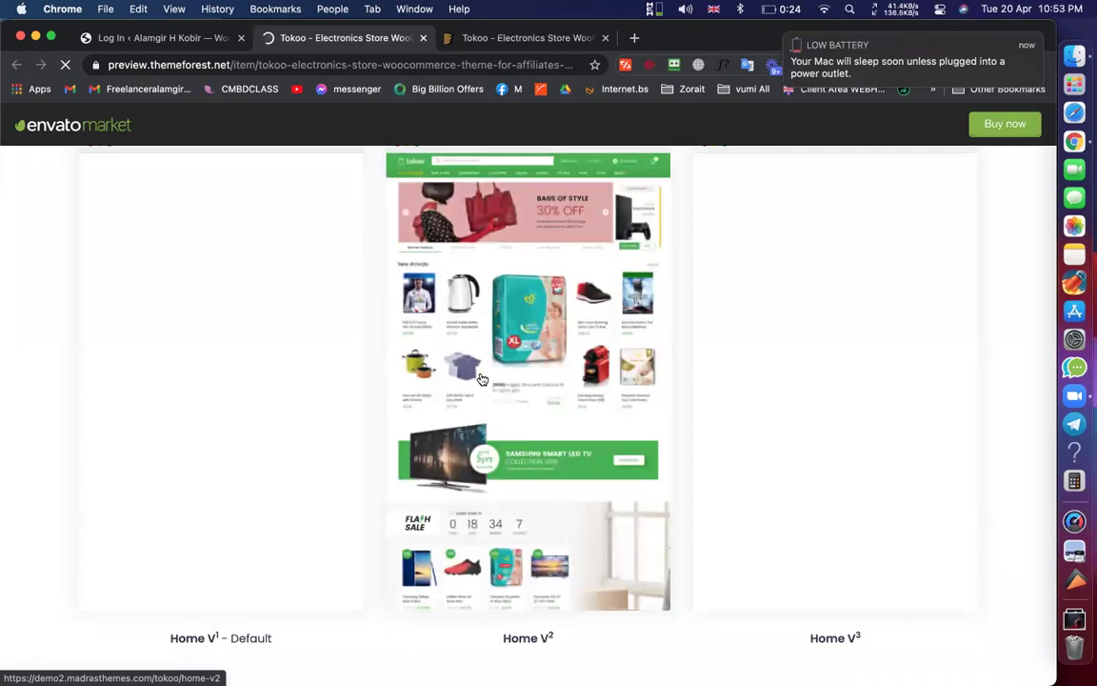
pyautogui.keyDown('super'); pyautogui.click(481, 379); pyautogui.keyUp('super')
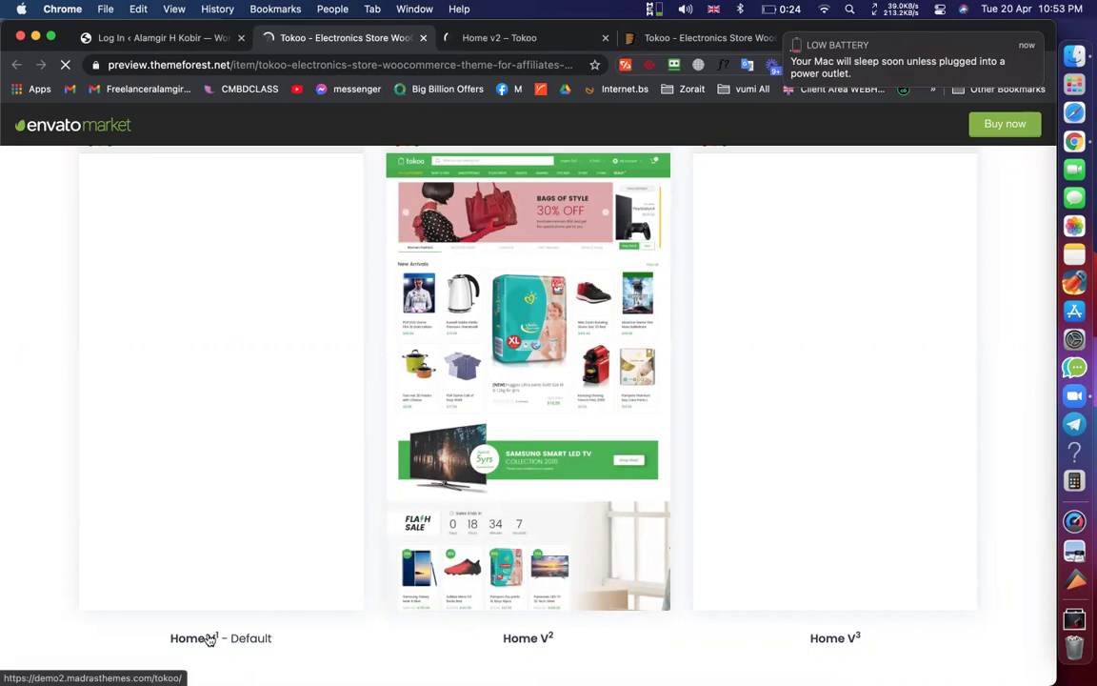
pyautogui.keyDown('super'); pyautogui.click(209, 639); pyautogui.keyUp('super')
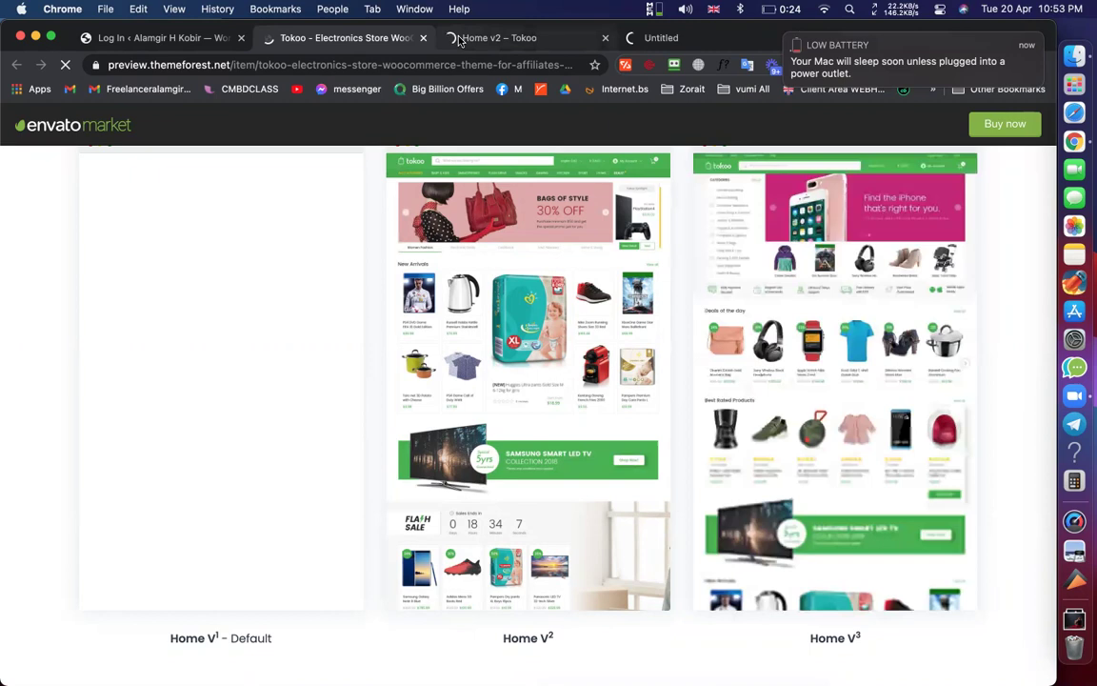
# Check the loading Home V2 and default Tokoo demos, and close the theme's preview page
pyautogui.click(459, 39)
pyautogui.click(404, 38)
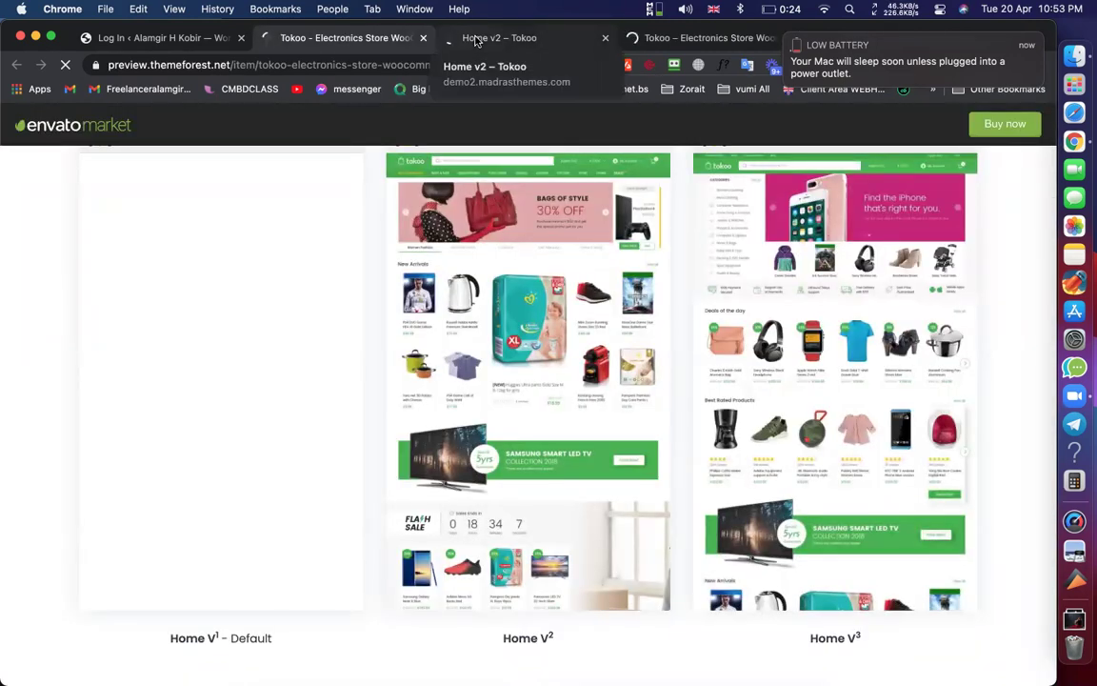
pyautogui.click(453, 42)
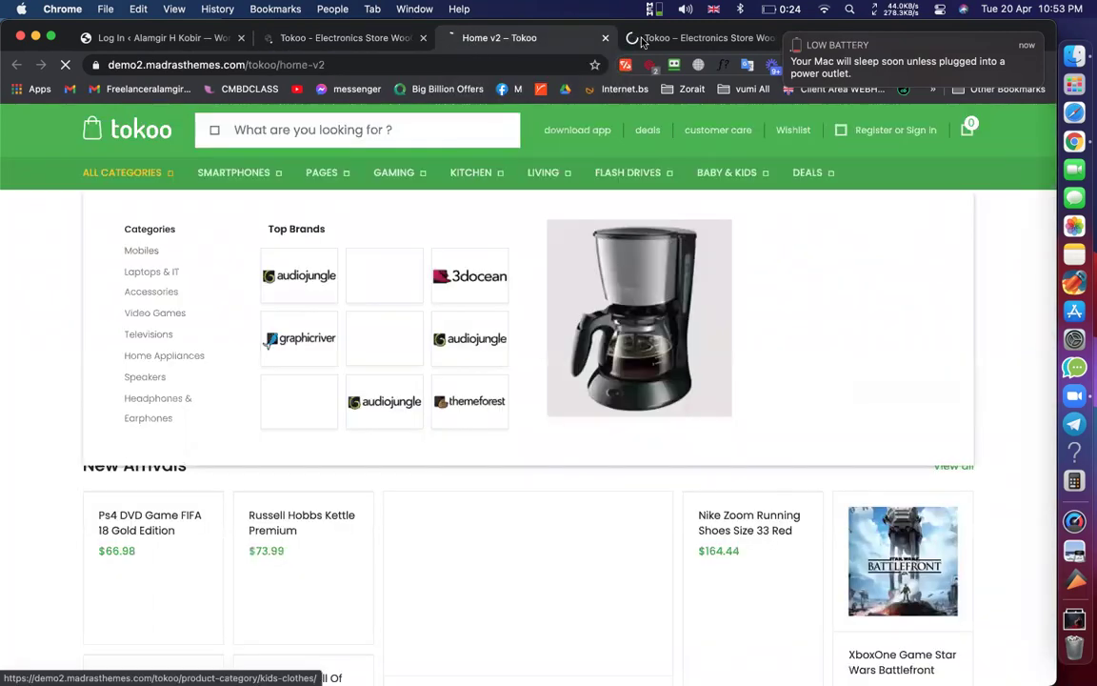
pyautogui.click(642, 42)
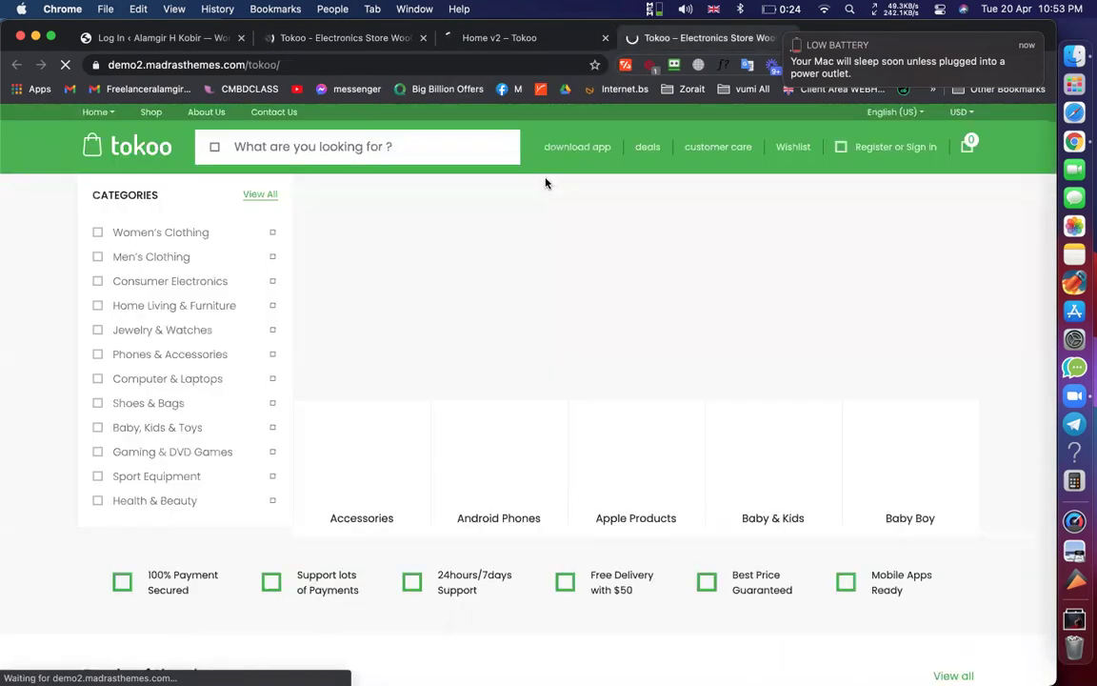
pyautogui.click(423, 38)
pyautogui.click(278, 40)
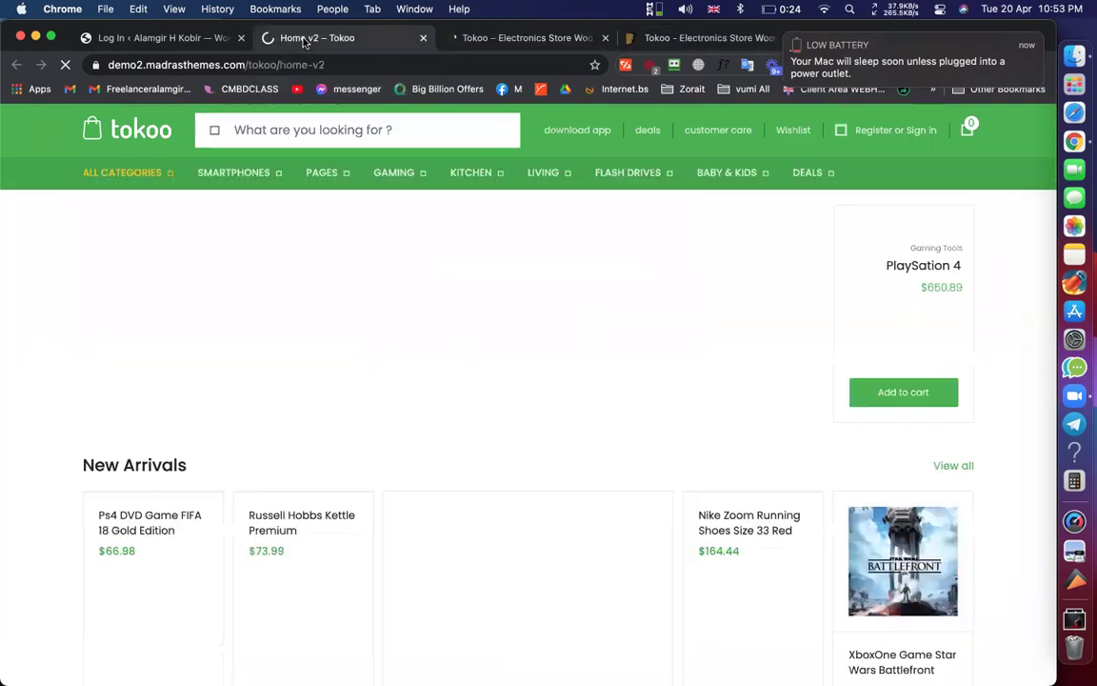
# Log in to the WordPress admin with the account password without saving it, and open the installed plugins page
pyautogui.click(207, 40)
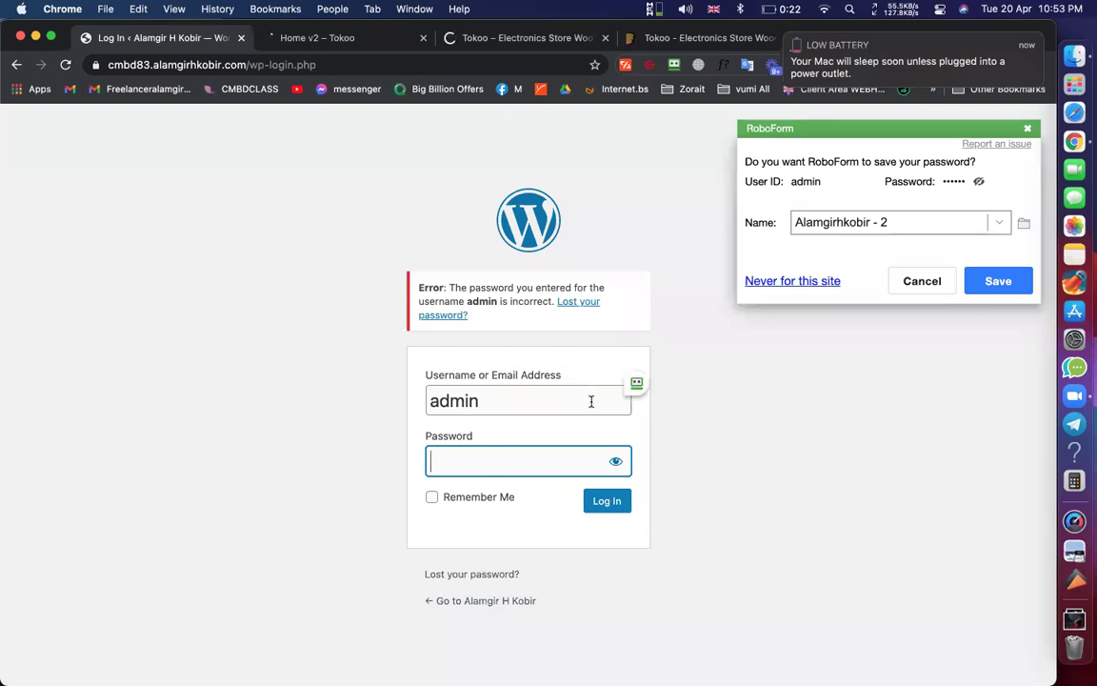
pyautogui.write('****')
pyautogui.press('Return')
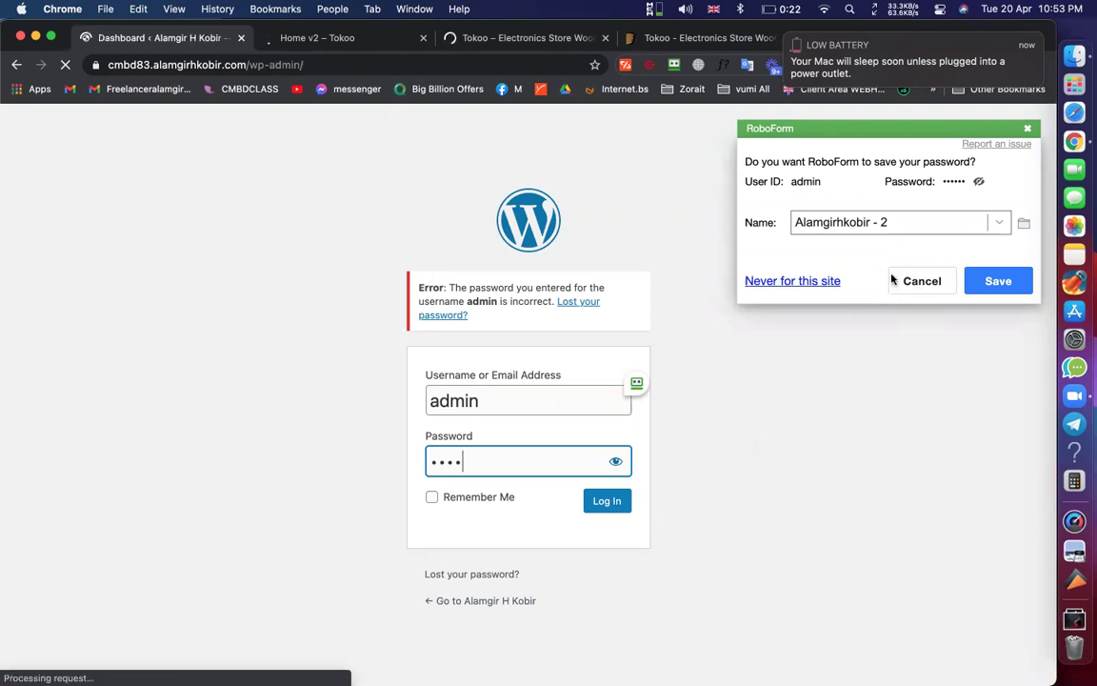
pyautogui.click(921, 281)
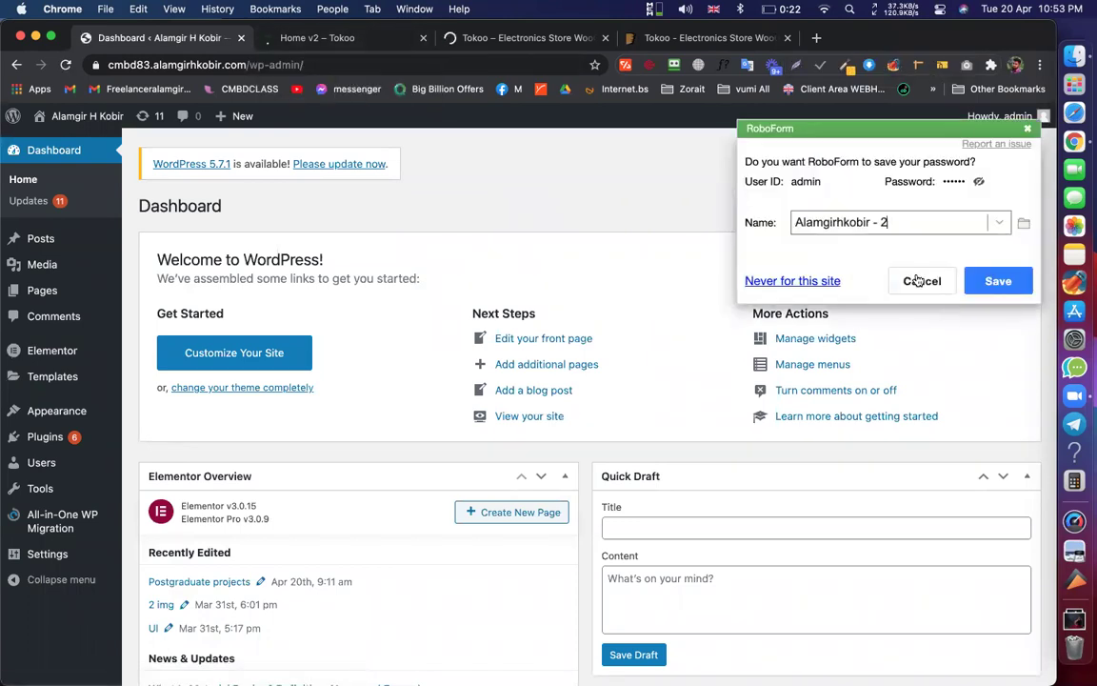
pyautogui.click(920, 281)
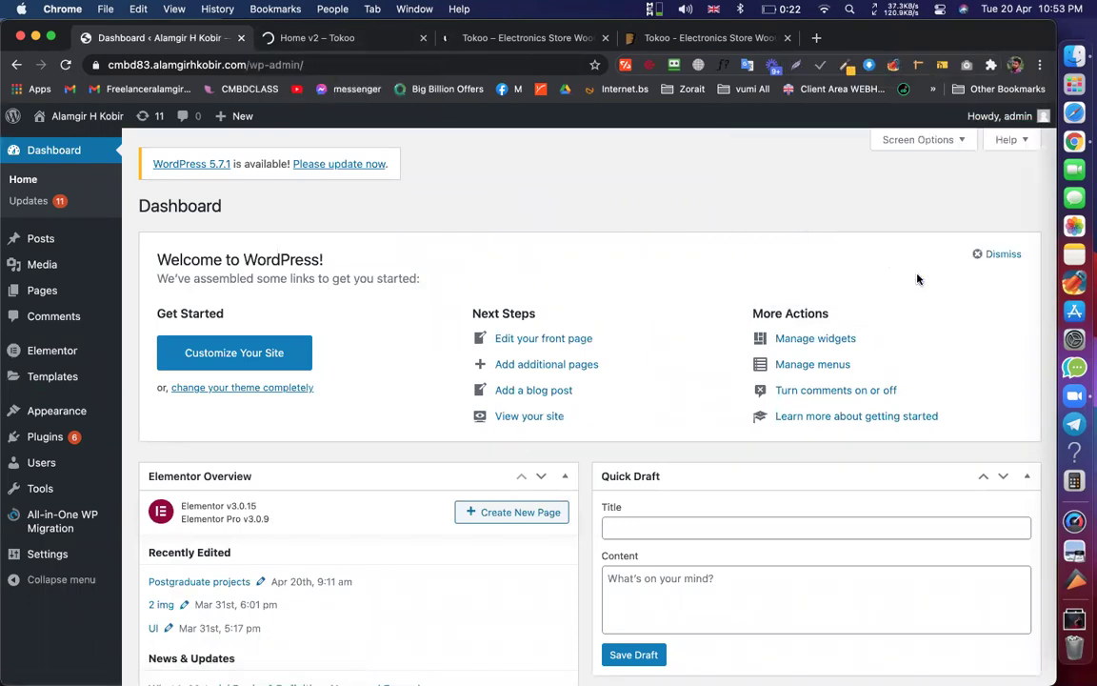
pyautogui.click(67, 437)
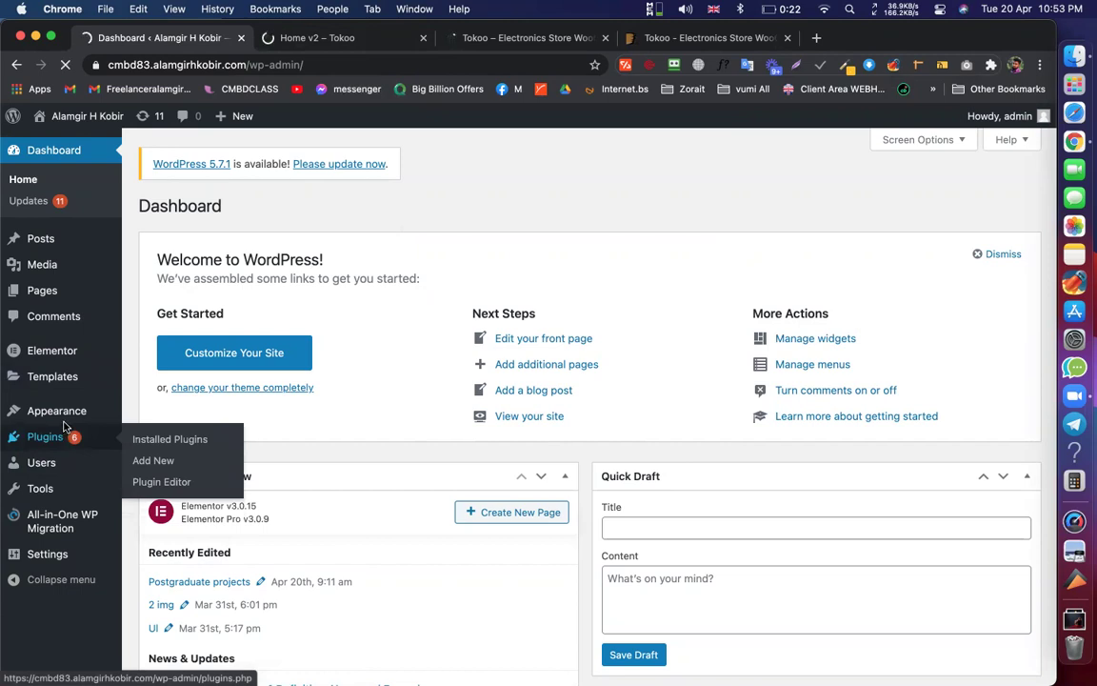
# Check both Tokoo demo pages again and close the leftover theme page, keeping only the two demos and WordPress open
pyautogui.click(358, 38)
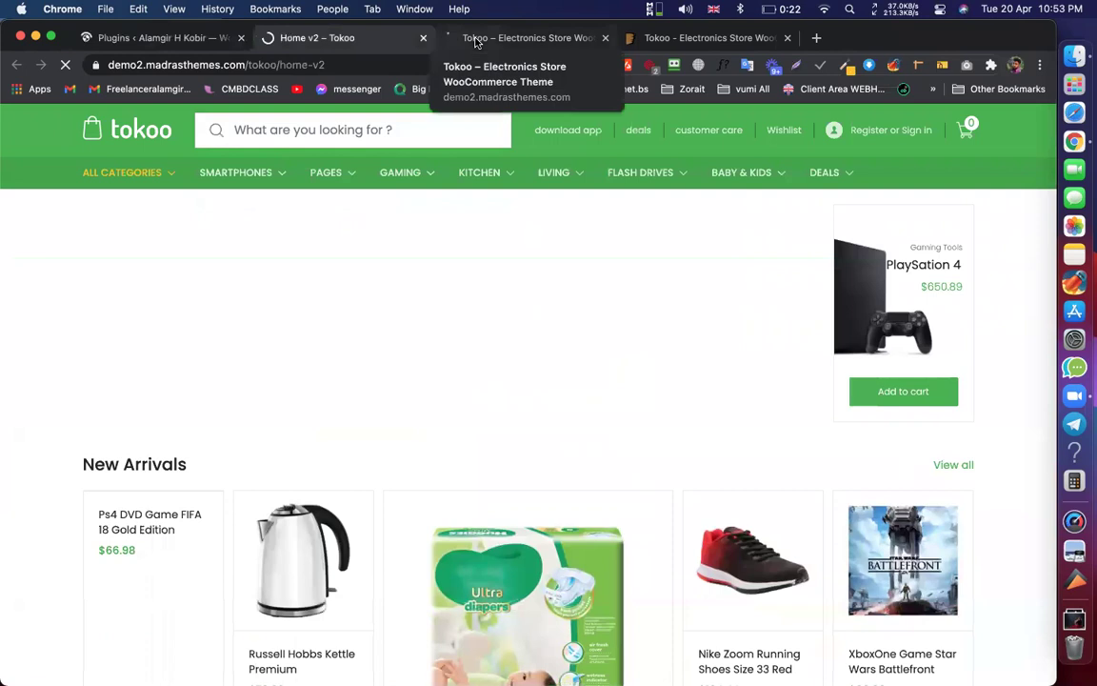
pyautogui.hotkey('ctrl', 'Tab')
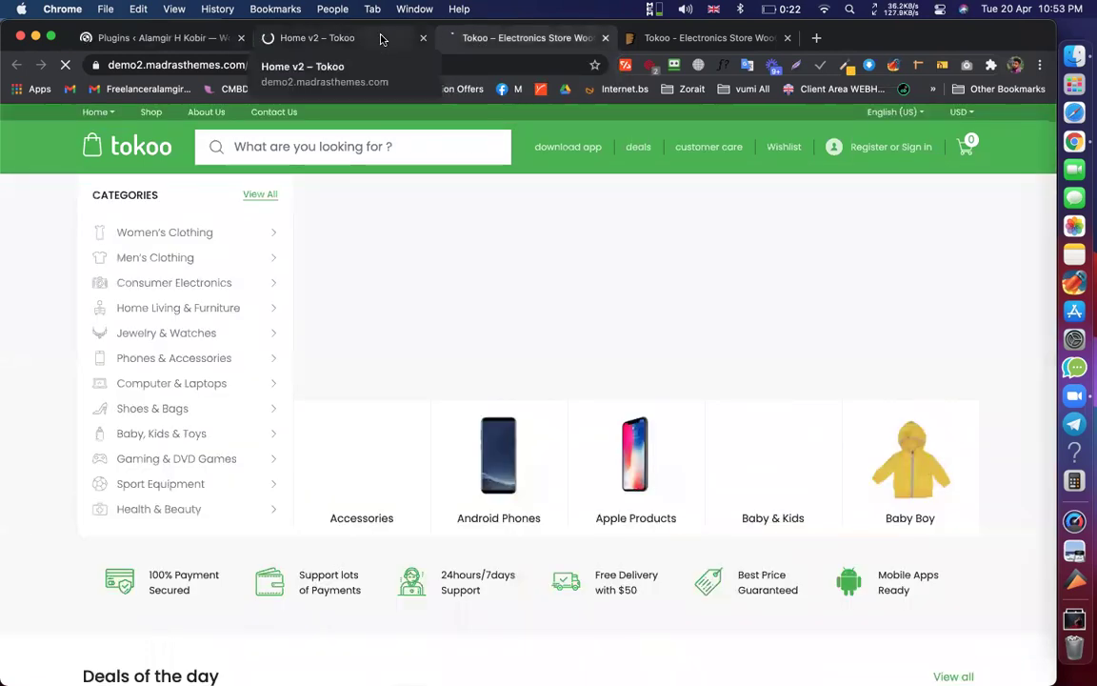
pyautogui.click(381, 38)
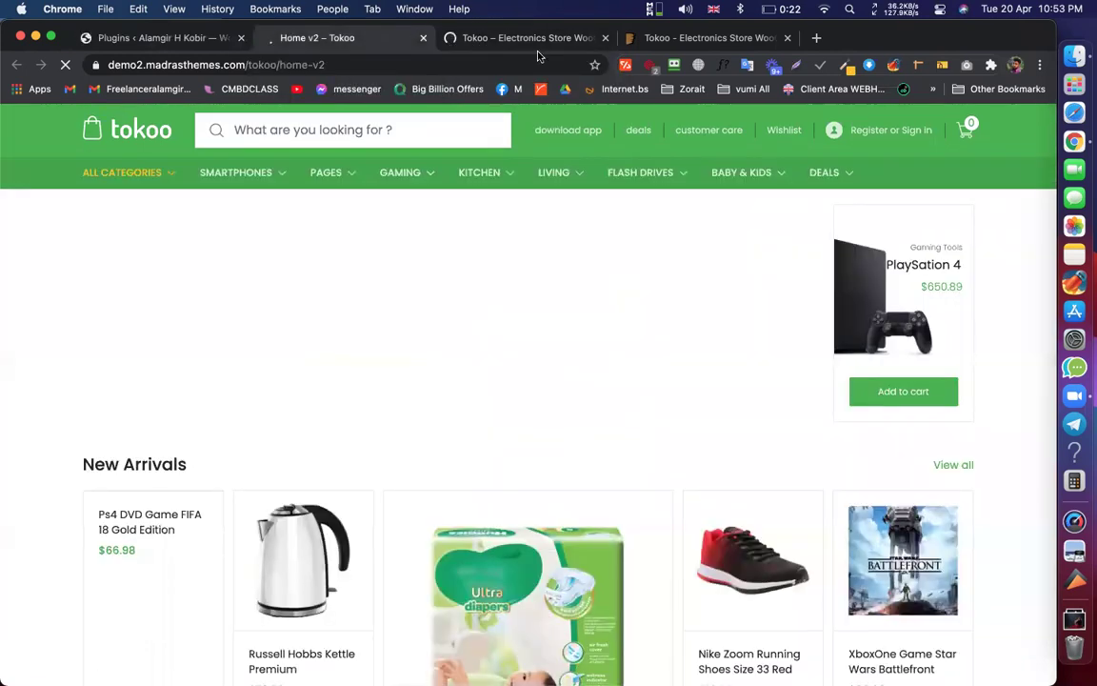
pyautogui.click(786, 38)
pyautogui.hotkey('ctrl', 'alt', 'c')
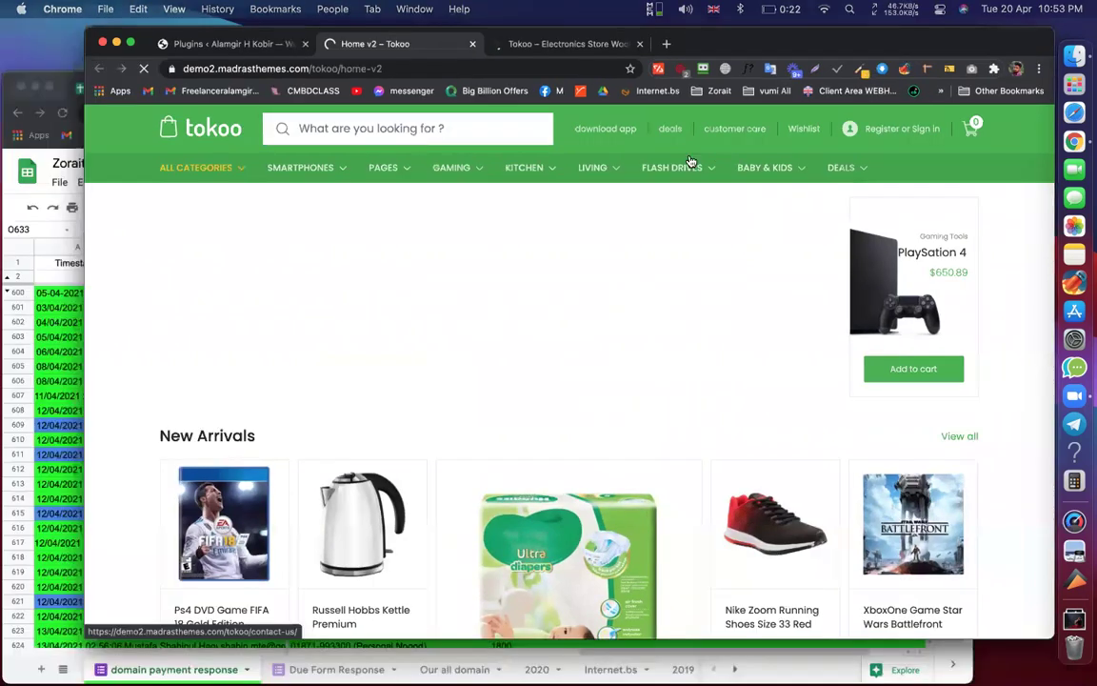
pyautogui.hotkey('ctrl', 'alt', 'Return')
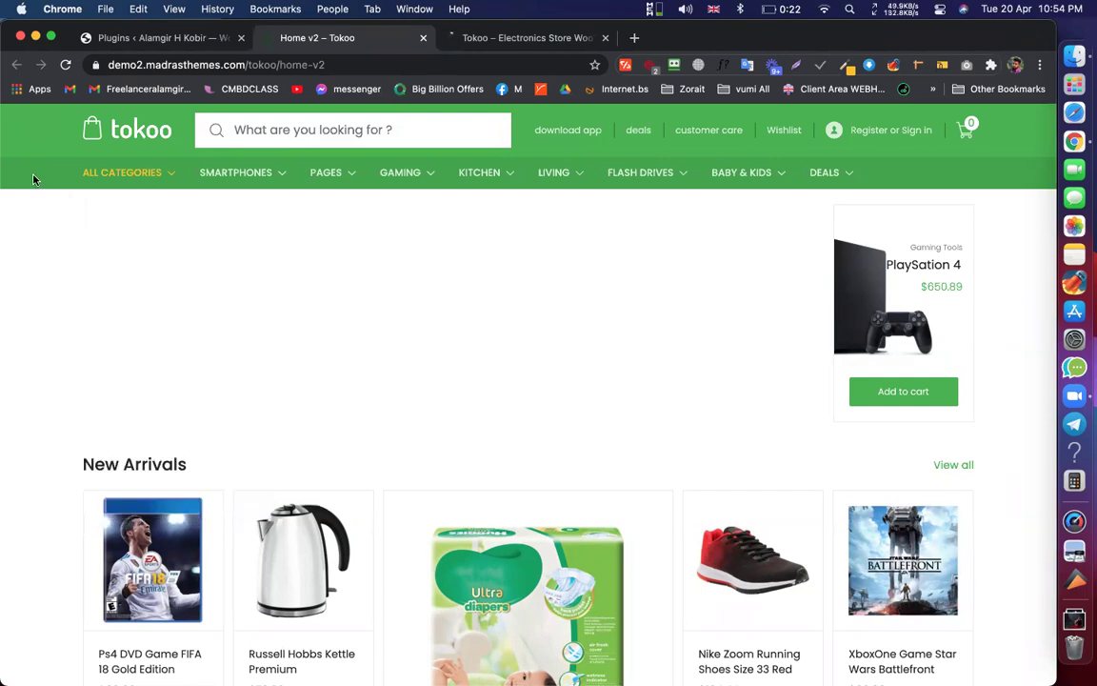
# Examine the Home V2 demo page and the mega menu dropdowns of its horizontal navigation bar
pyautogui.scroll(-10, 530, 420)
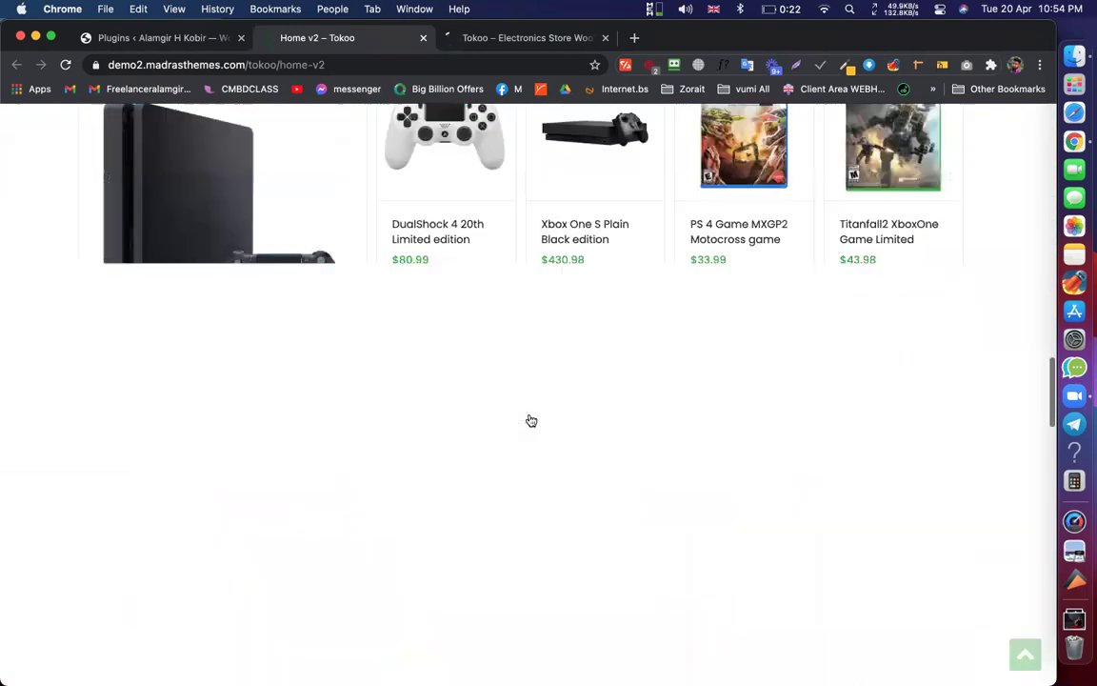
pyautogui.scroll(5, 530, 420)
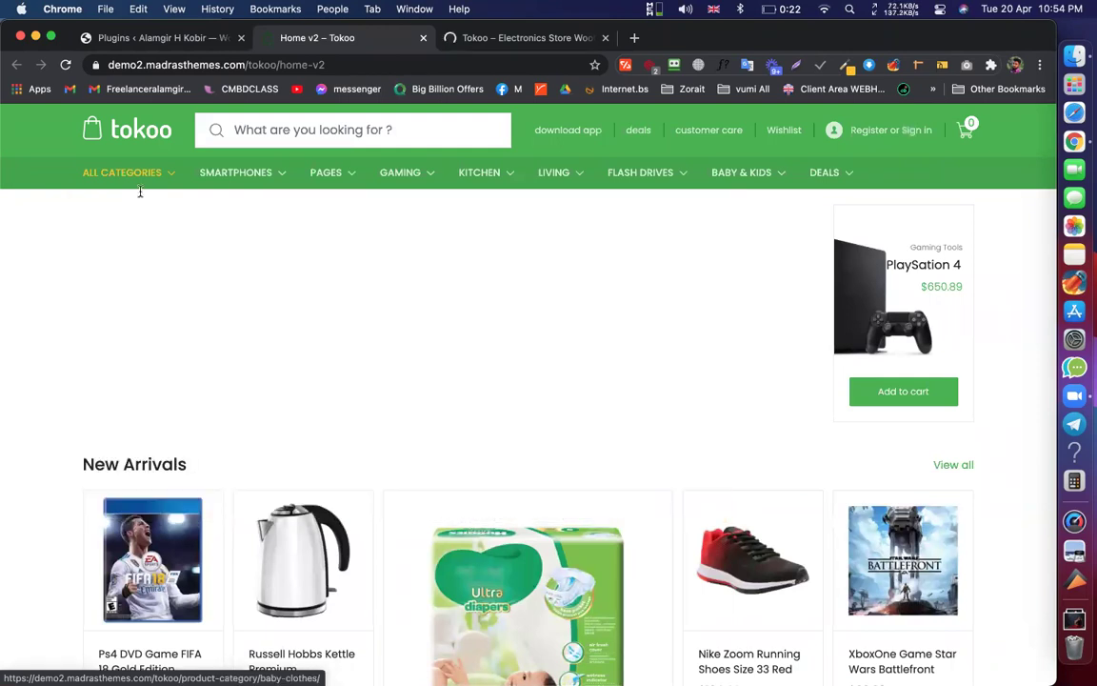
pyautogui.moveTo(262, 174)
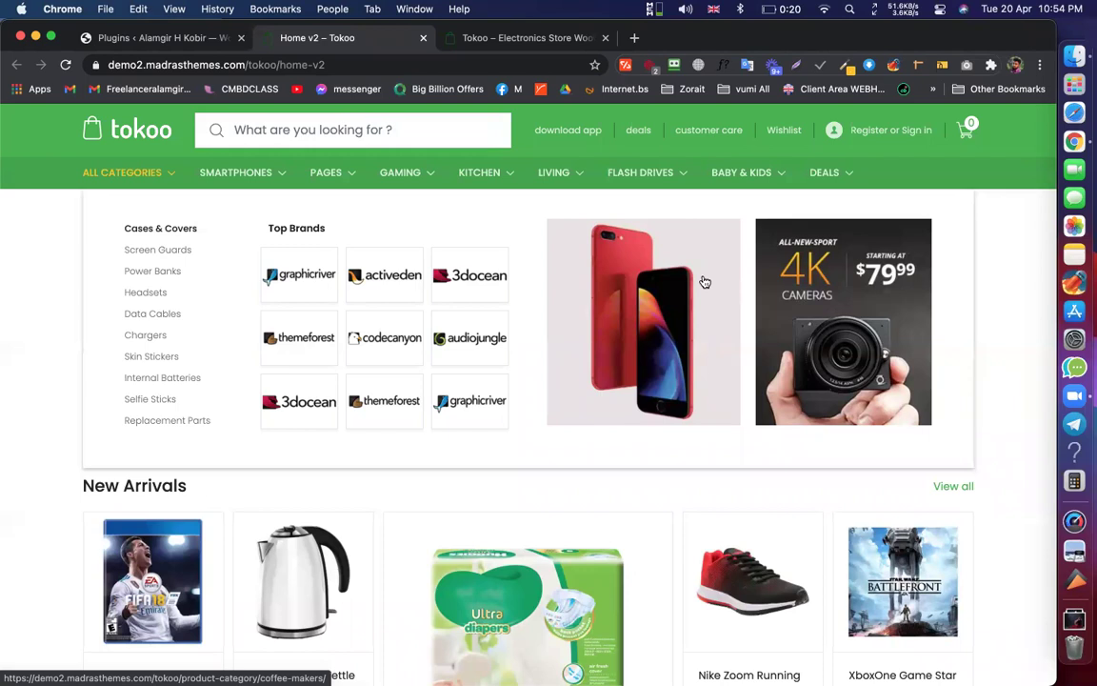
pyautogui.moveTo(338, 167)
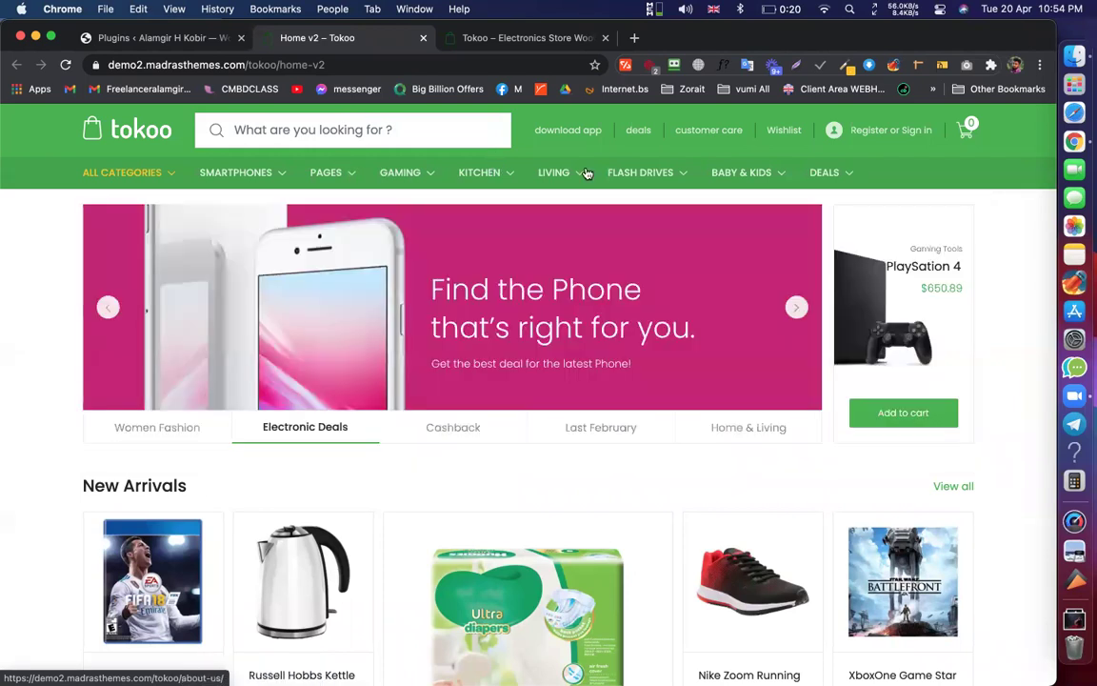
pyautogui.moveTo(765, 142)
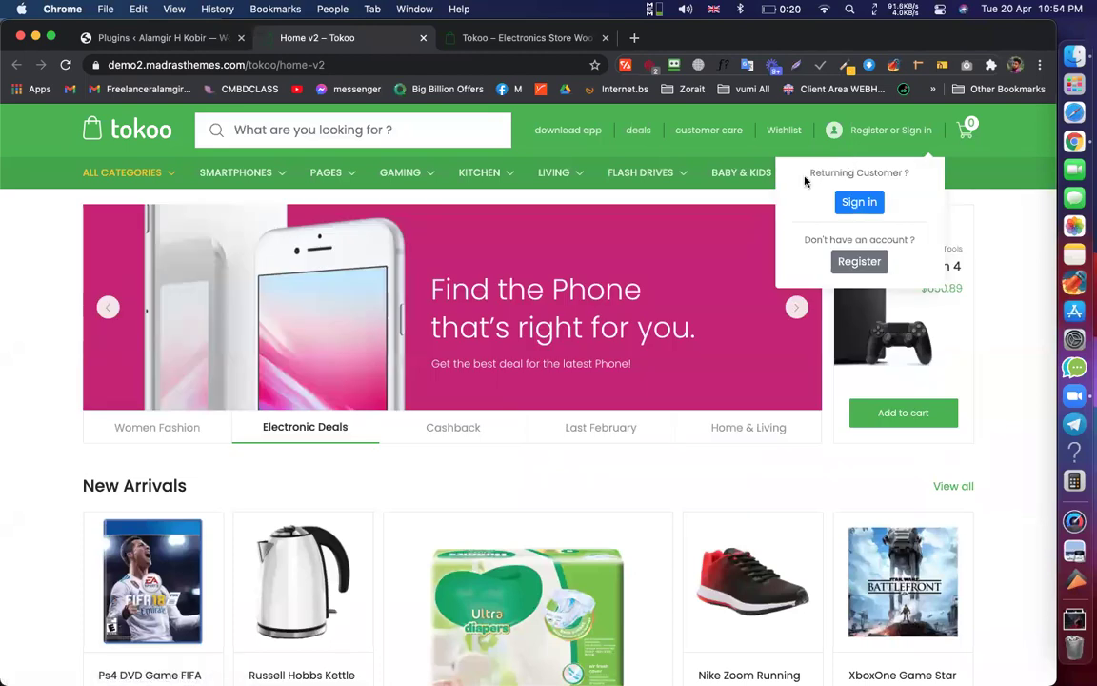
pyautogui.moveTo(705, 196)
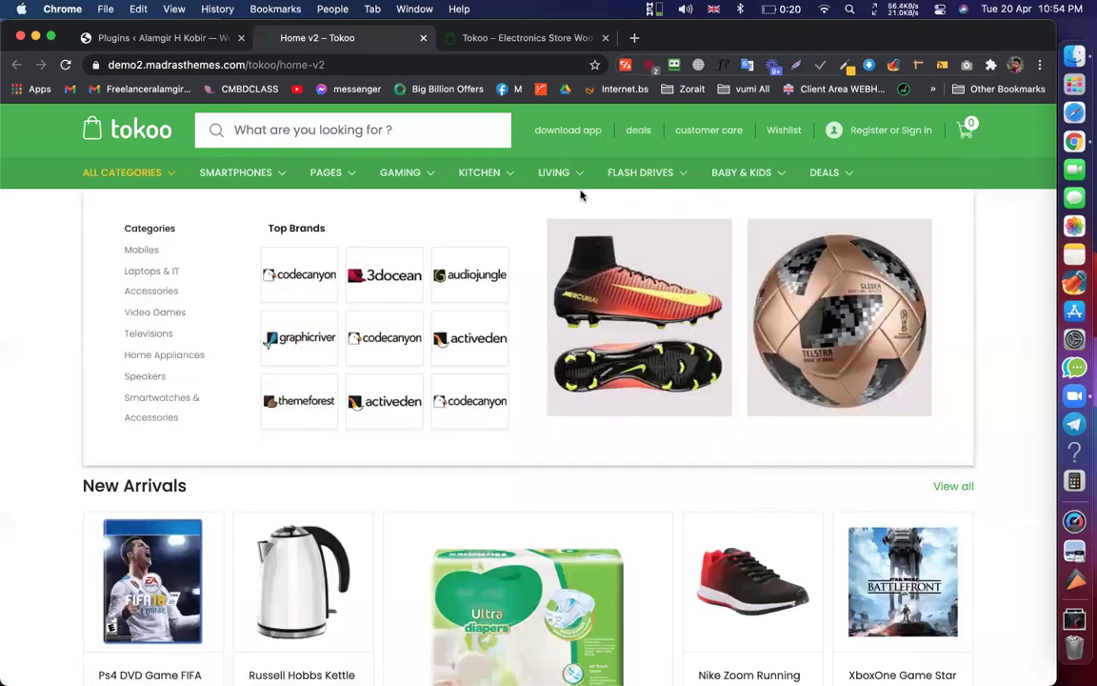
# Examine the default demo's vertical Categories menu, including the Women's Clothing and Men's Clothing mega menu layouts
pyautogui.click(520, 38)
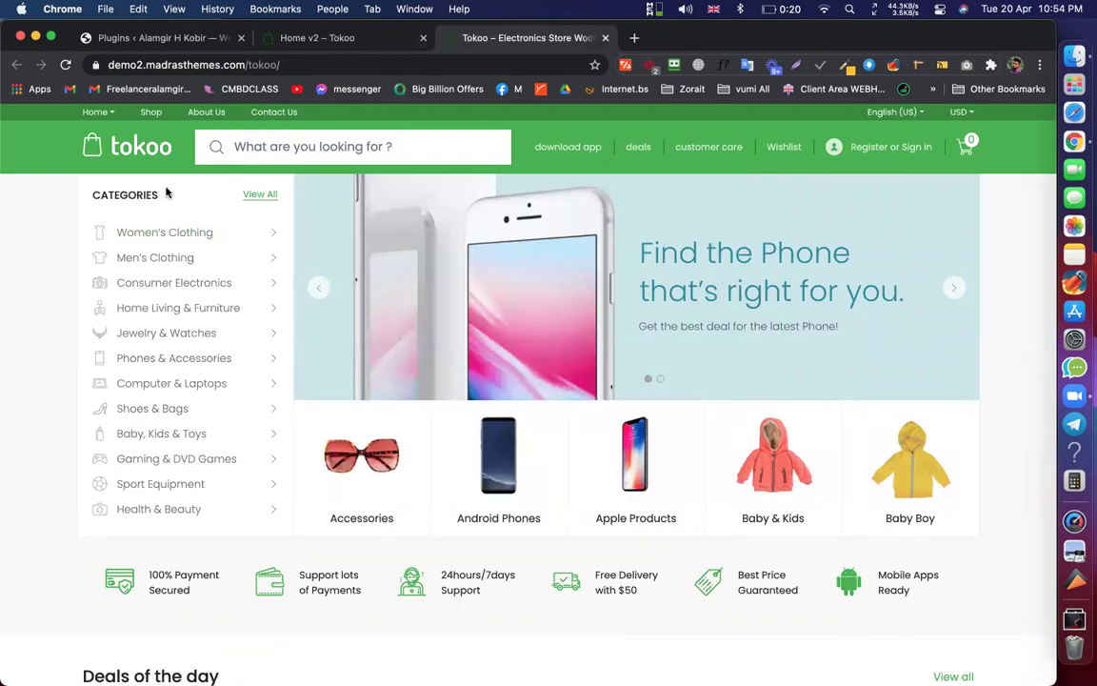
pyautogui.moveTo(146, 238)
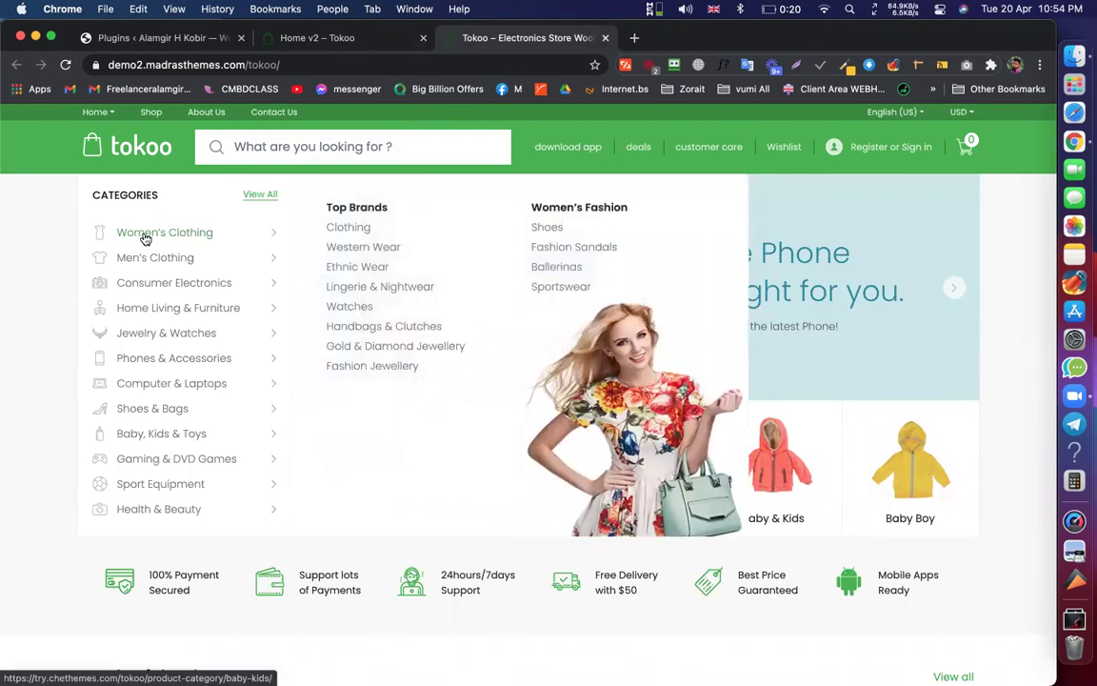
pyautogui.moveTo(247, 249)
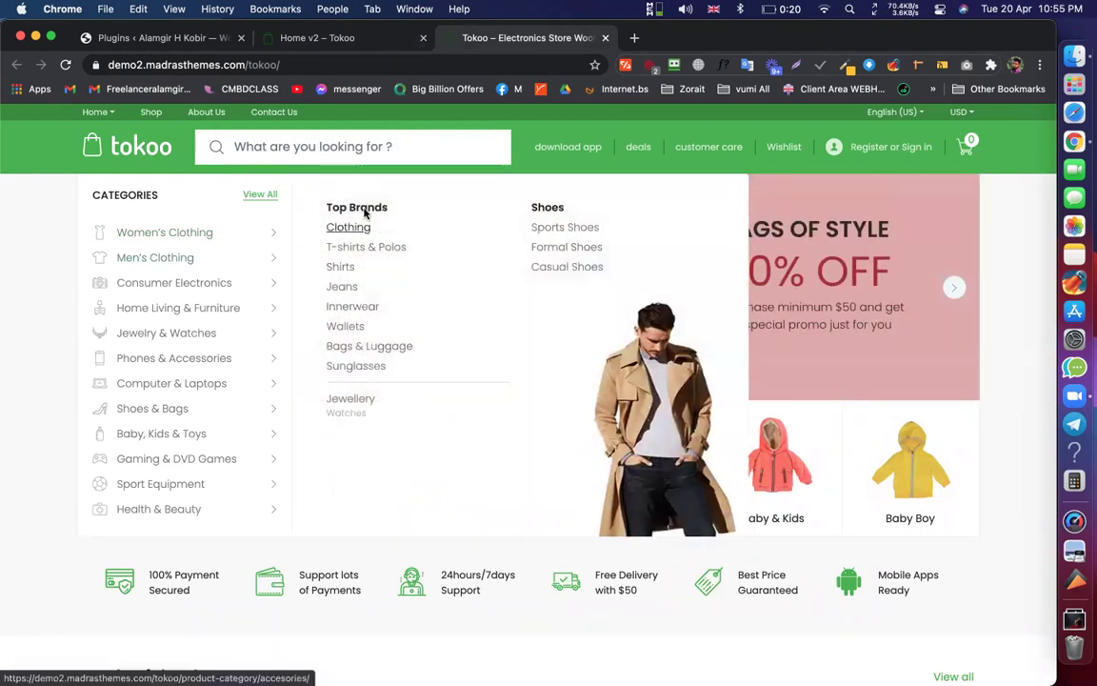
pyautogui.doubleClick(547, 206)
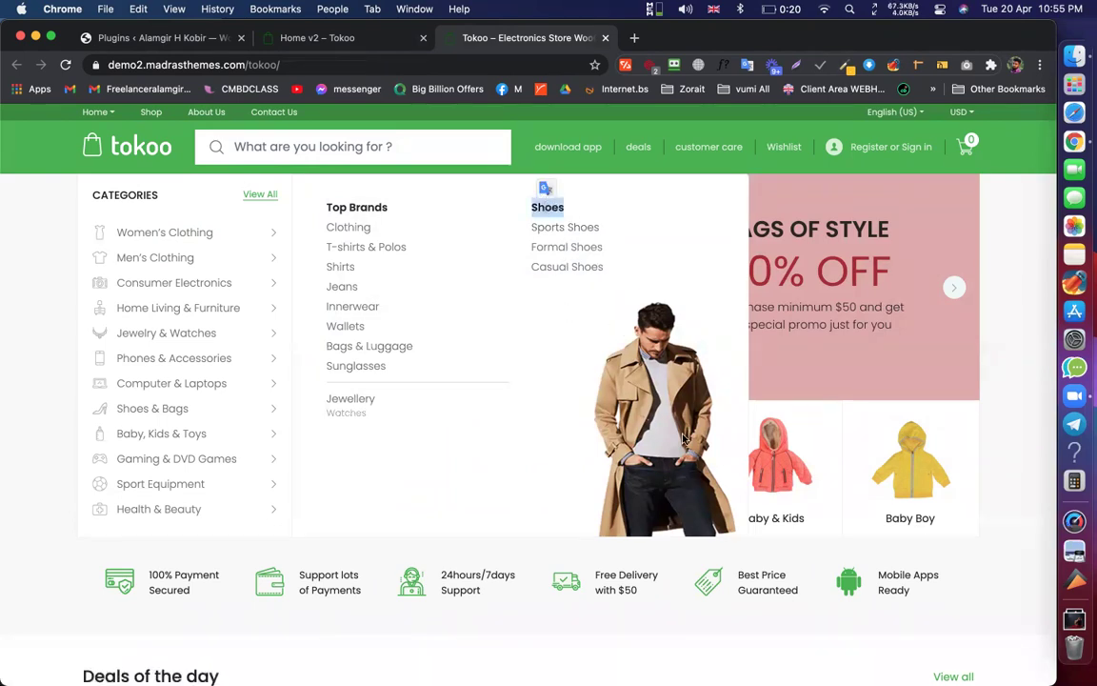
pyautogui.click(660, 357)
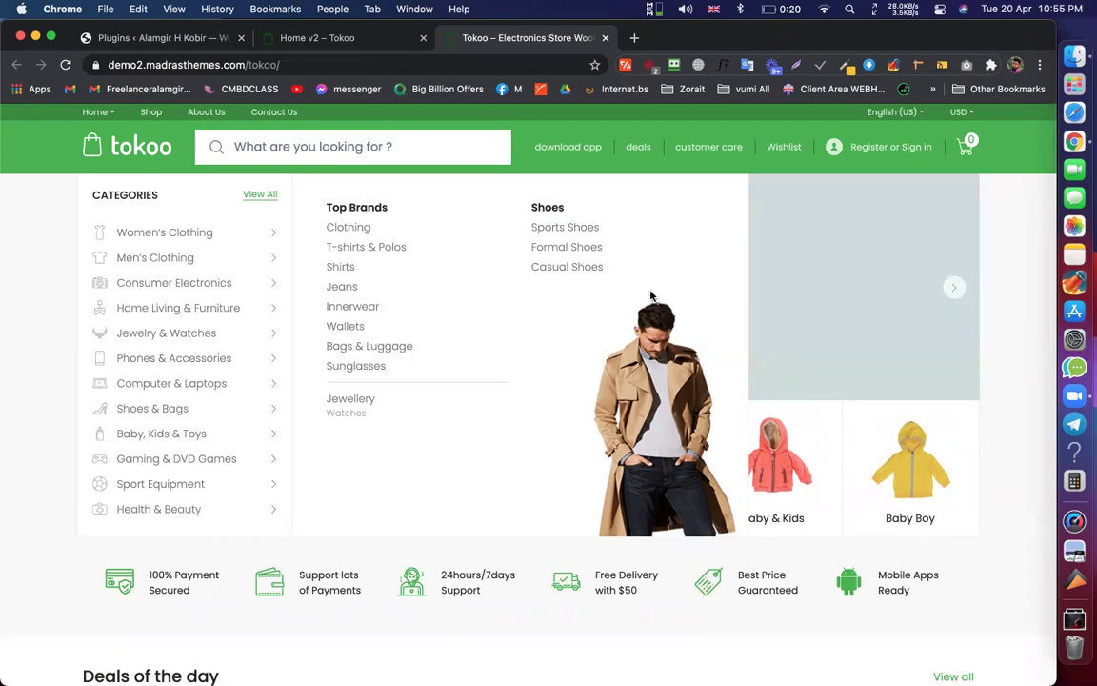
# Return to the Home V2 demo and review the layout of its Kitchen and Living mega menus
pyautogui.click(368, 42)
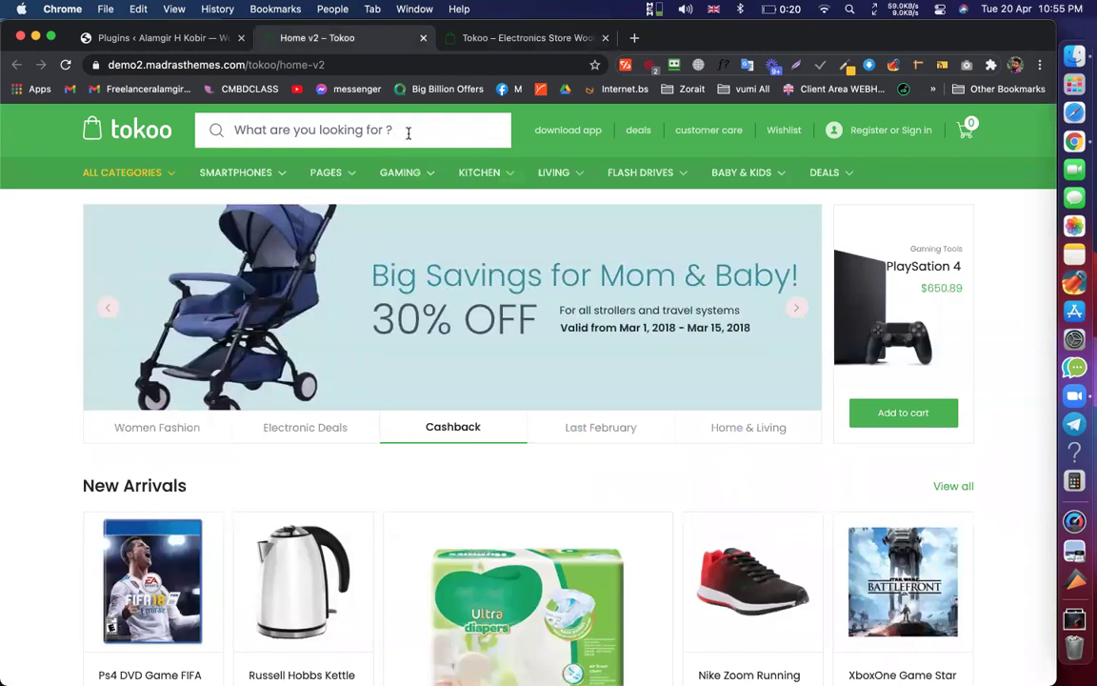
pyautogui.moveTo(421, 175)
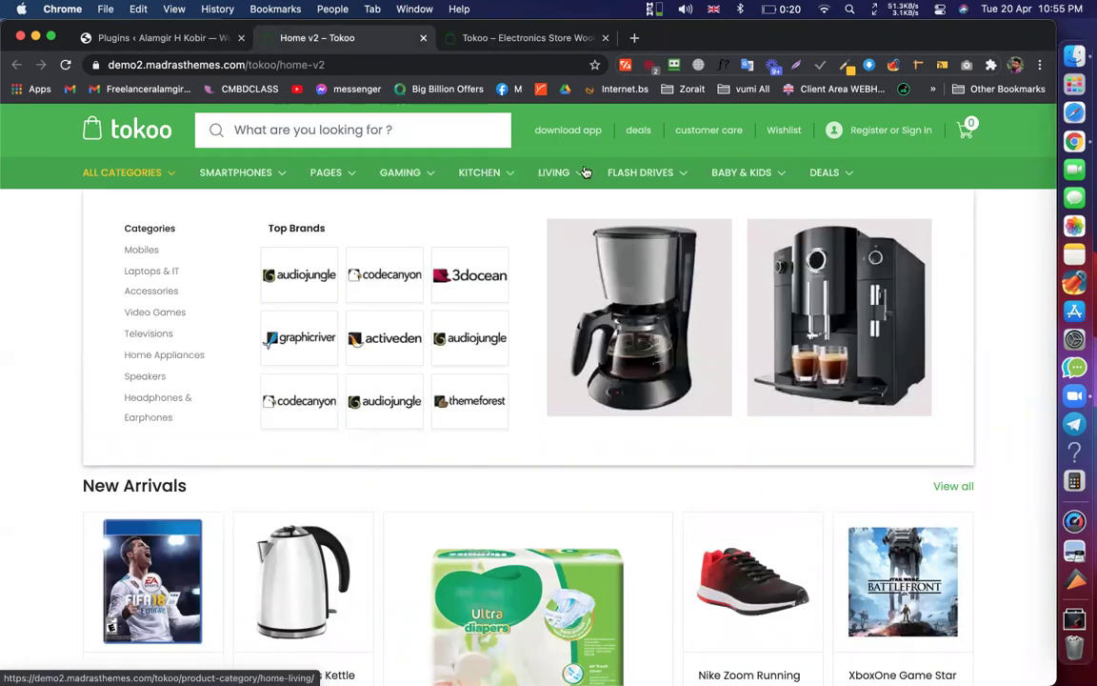
pyautogui.scroll(-2, 569, 368)
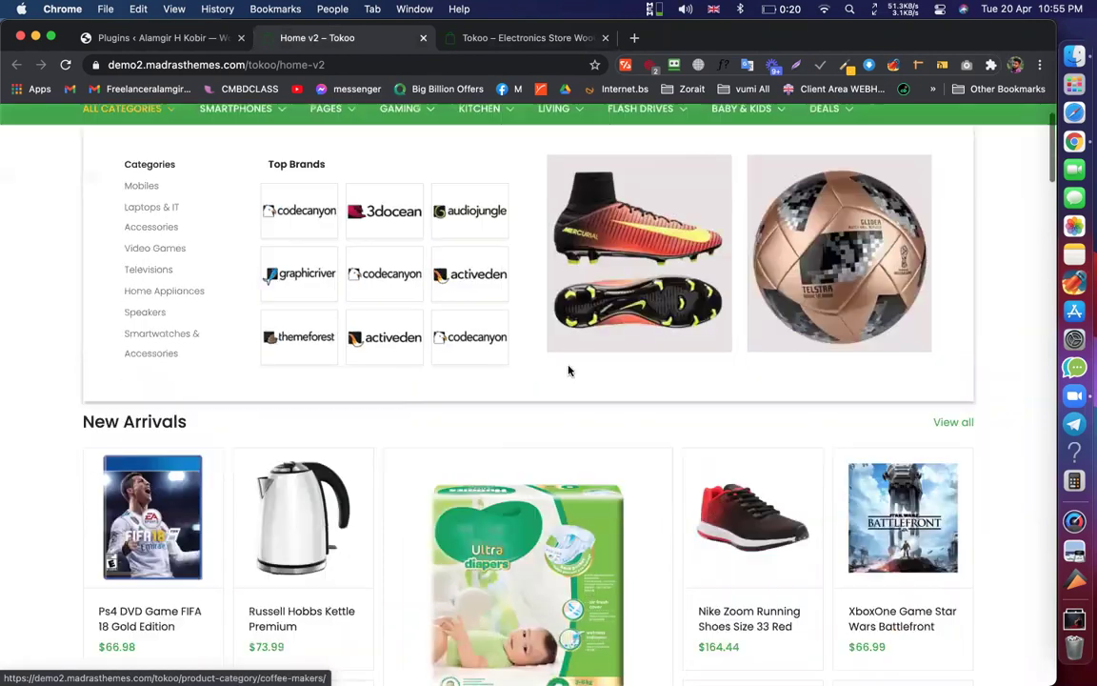
pyautogui.scroll(2, 567, 453)
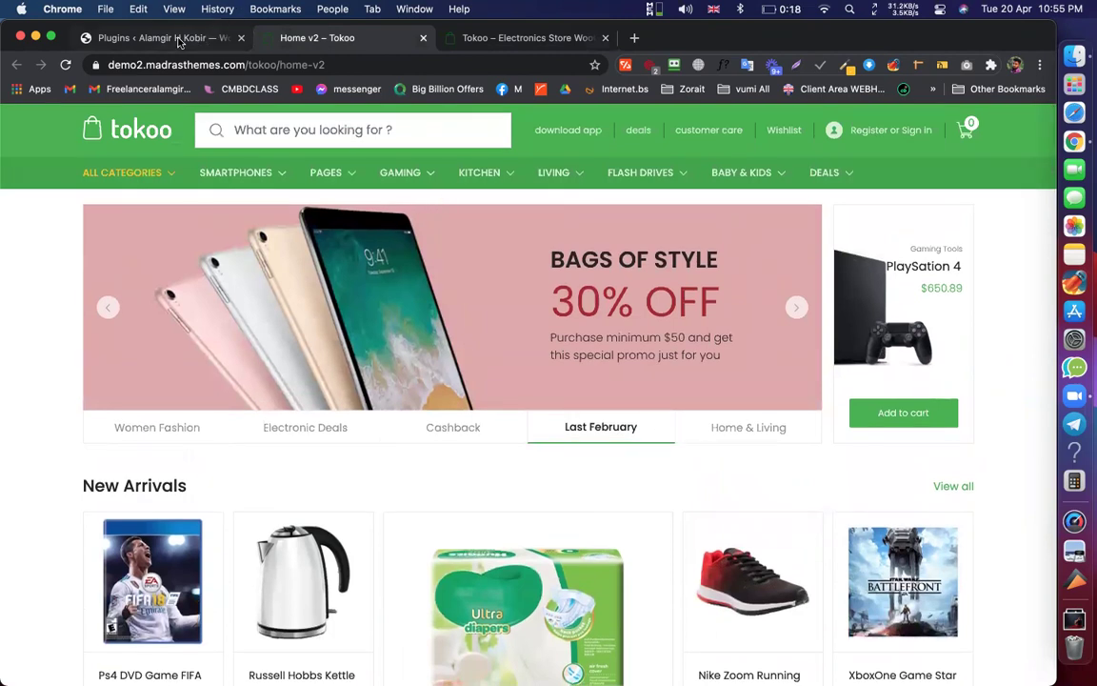
# Look through the WordPress installed plugins list for the JetElements For Elementor and JetMenu plugins
pyautogui.hotkey('ctrl', 'shift', 'Tab')
pyautogui.scroll(-5, 385, 320)
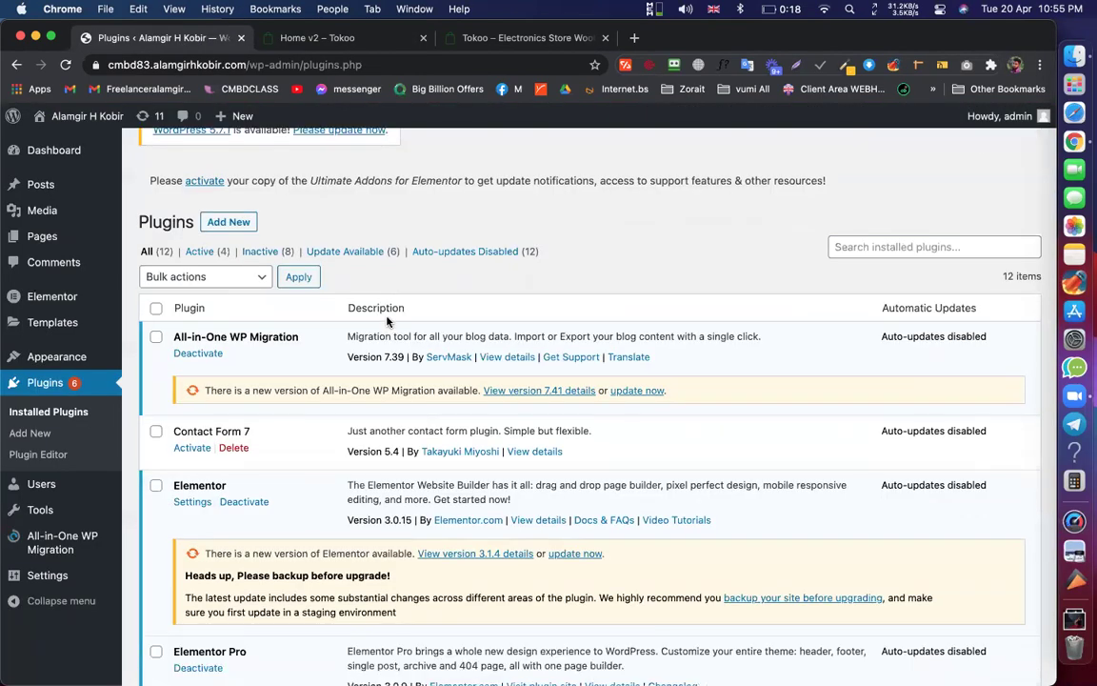
pyautogui.scroll(-5, 385, 320)
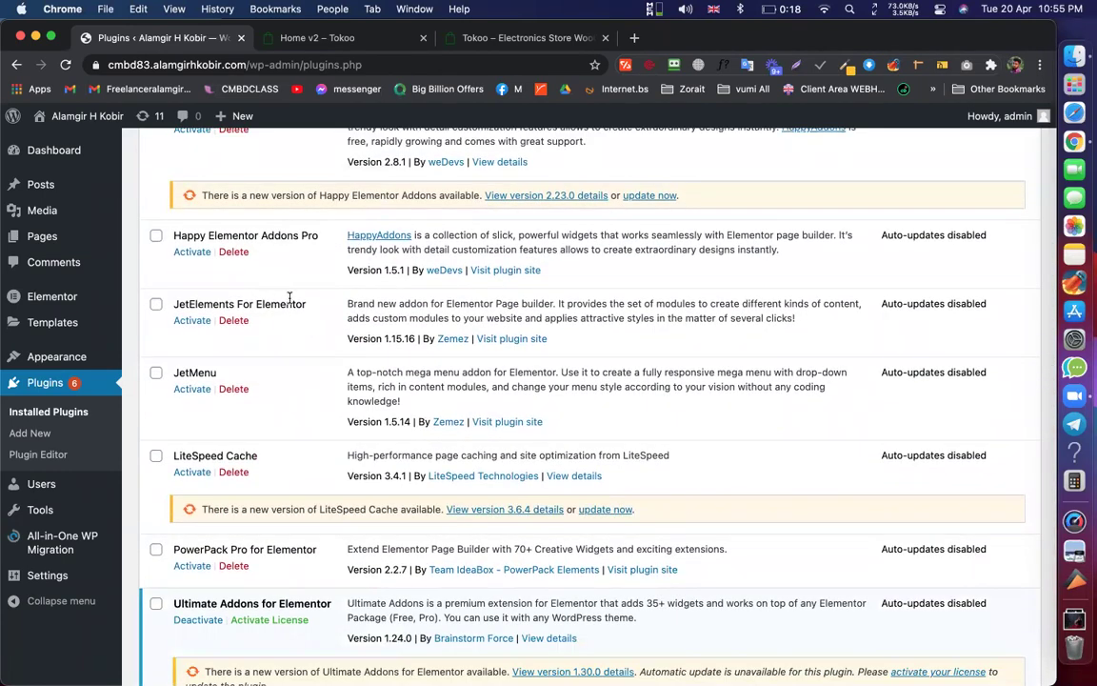
pyautogui.moveTo(177, 301); pyautogui.dragTo(309, 282)
pyautogui.click(280, 299)
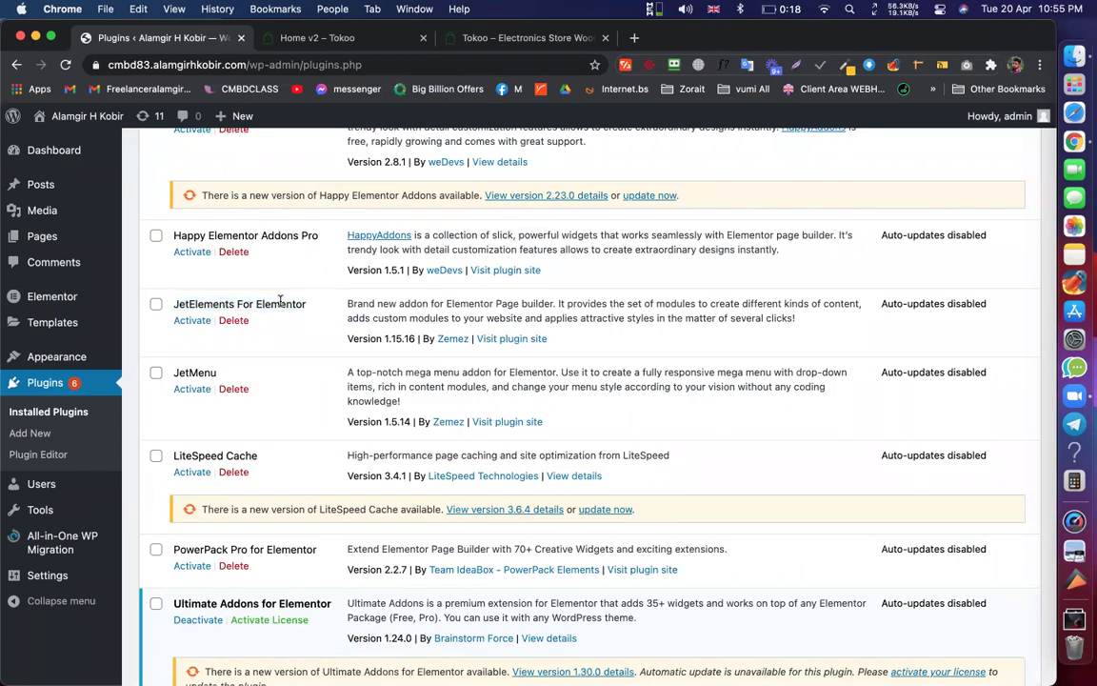
pyautogui.doubleClick(195, 372)
pyautogui.click(250, 372)
pyautogui.moveTo(176, 301); pyautogui.dragTo(305, 304)
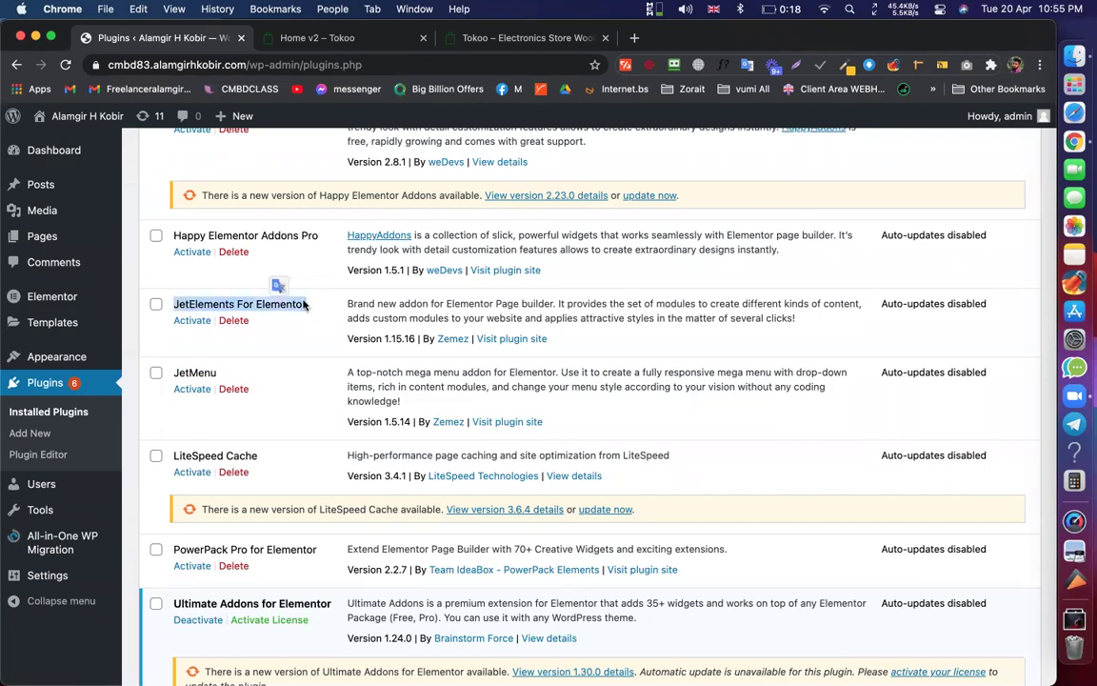
pyautogui.click(241, 306)
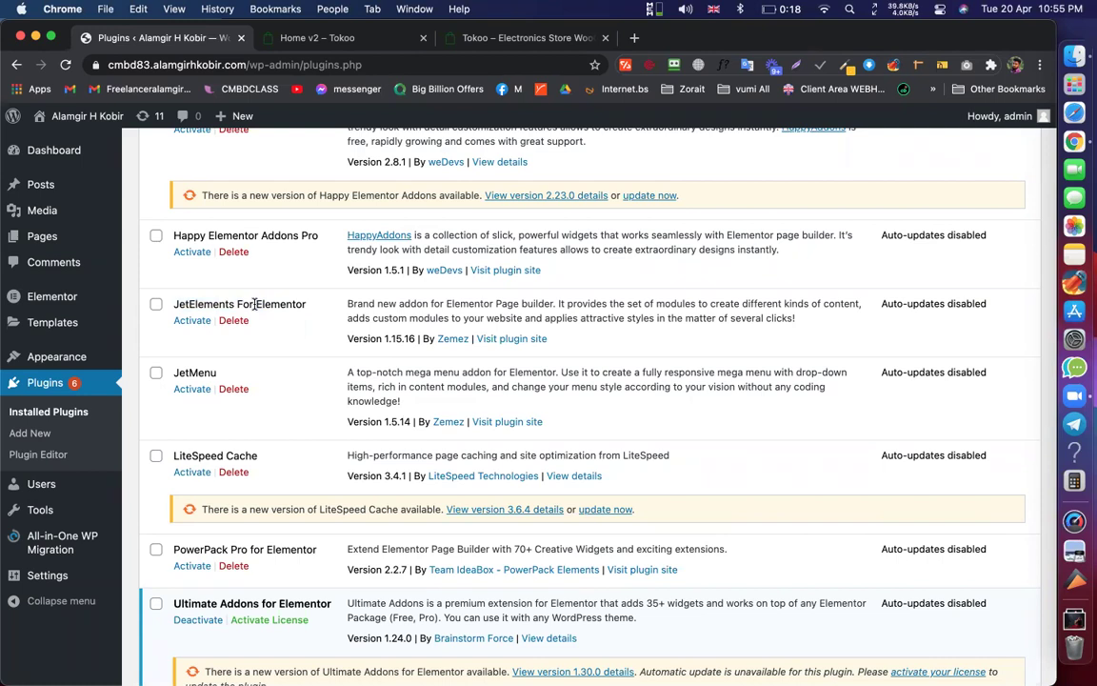
pyautogui.tripleClick(254, 302)
pyautogui.click(228, 353)
pyautogui.doubleClick(192, 374)
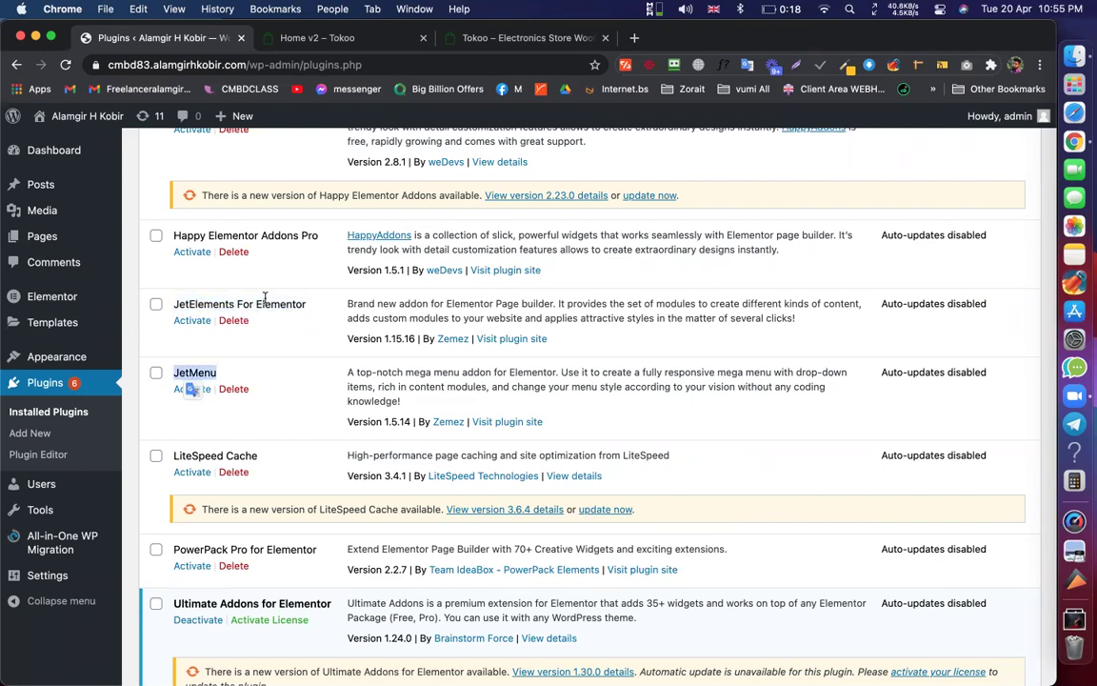
pyautogui.click(262, 301)
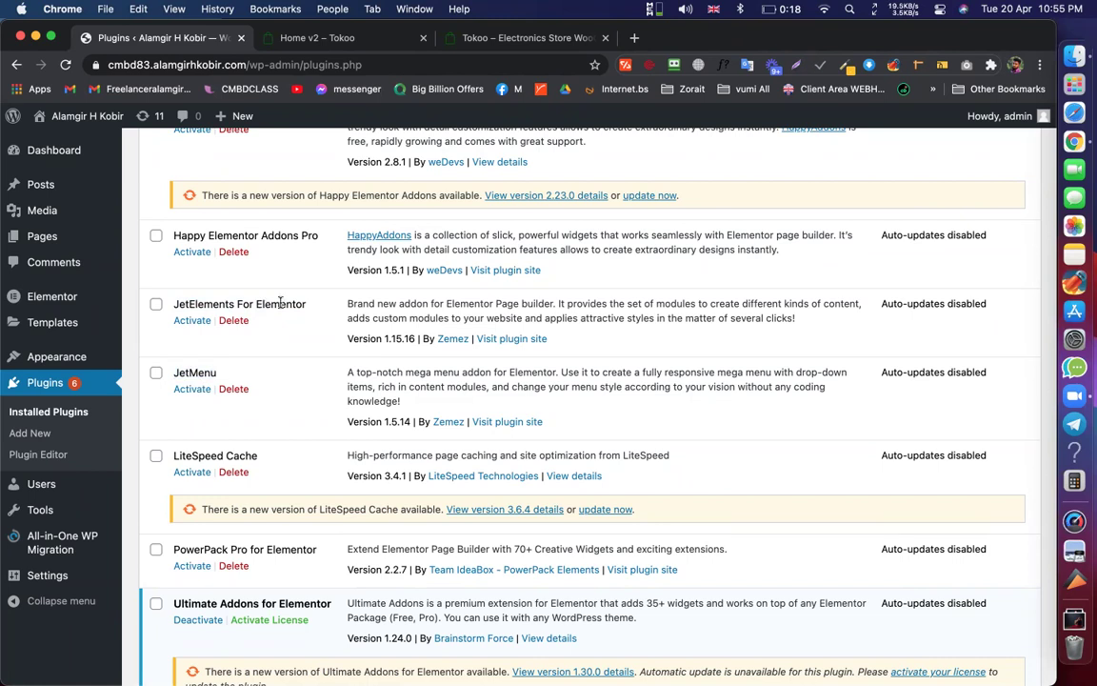
pyautogui.scroll(1, 253, 324)
pyautogui.scroll(10, 253, 324)
pyautogui.scroll(-3, 307, 294)
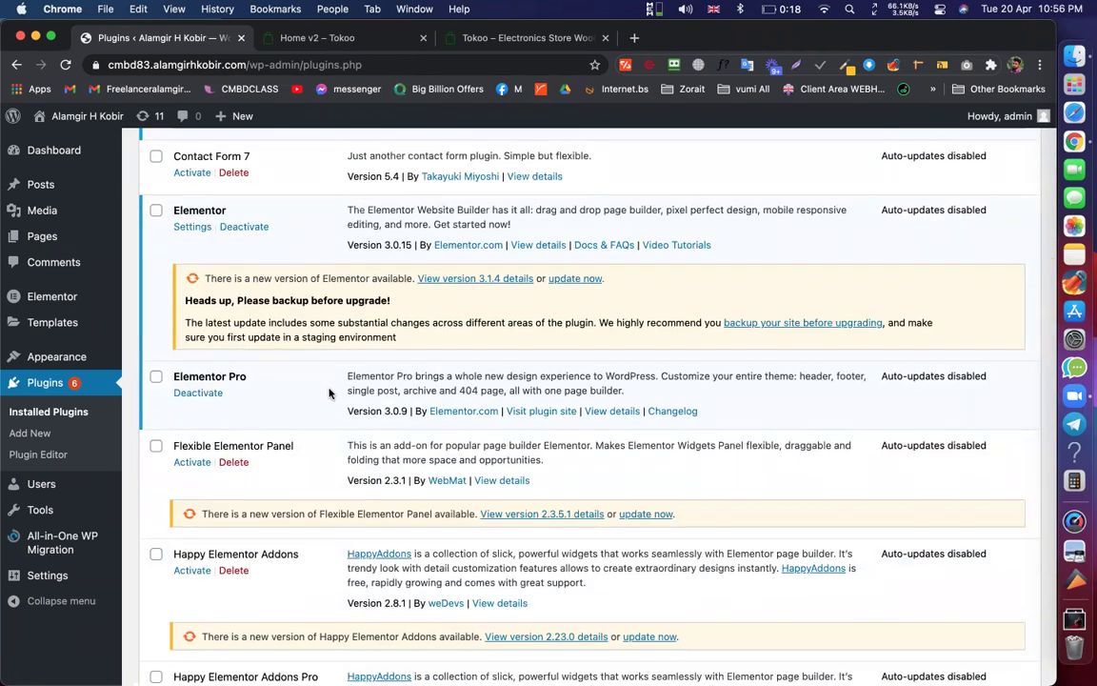
pyautogui.rightClick(208, 277)
pyautogui.click(184, 367)
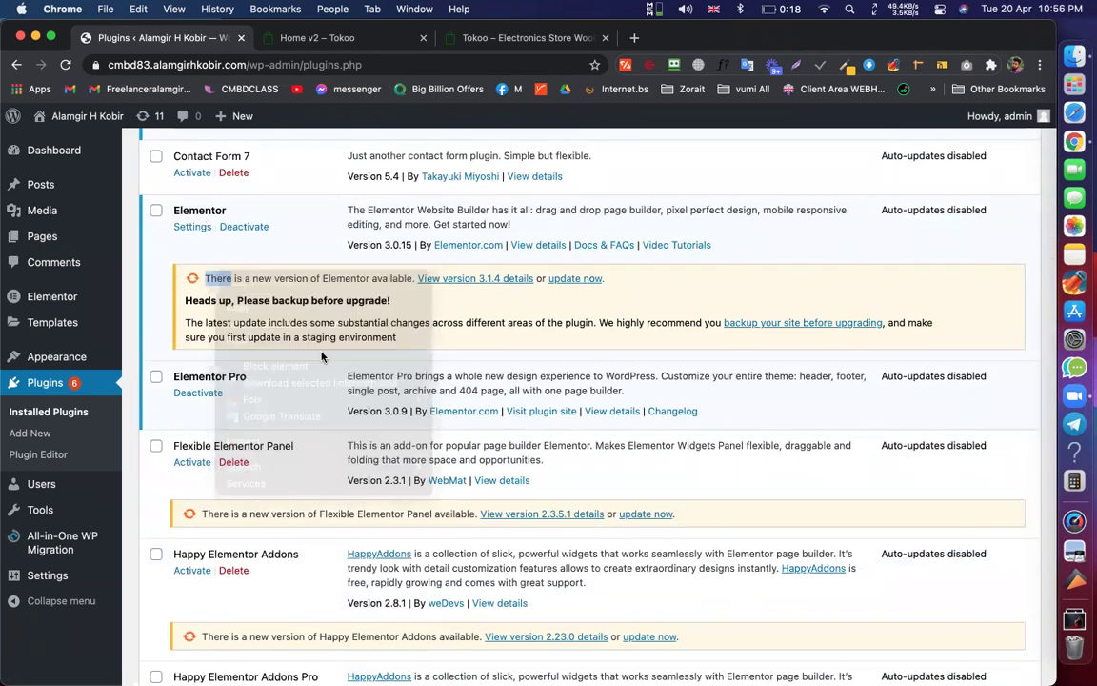
# Activate the JetElements For Elementor and JetMenu plugins together with one bulk action and check their entries in the list
pyautogui.scroll(-8, 318, 355)
pyautogui.scroll(-2, 190, 268)
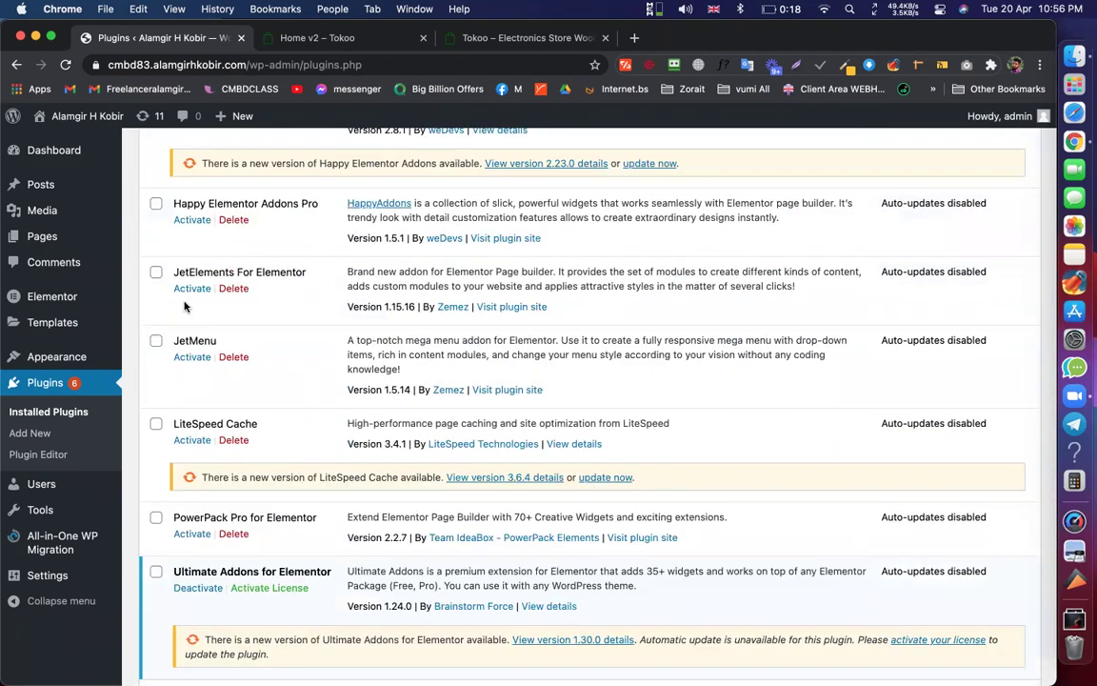
pyautogui.click(156, 273)
pyautogui.click(156, 341)
pyautogui.scroll(15, 205, 314)
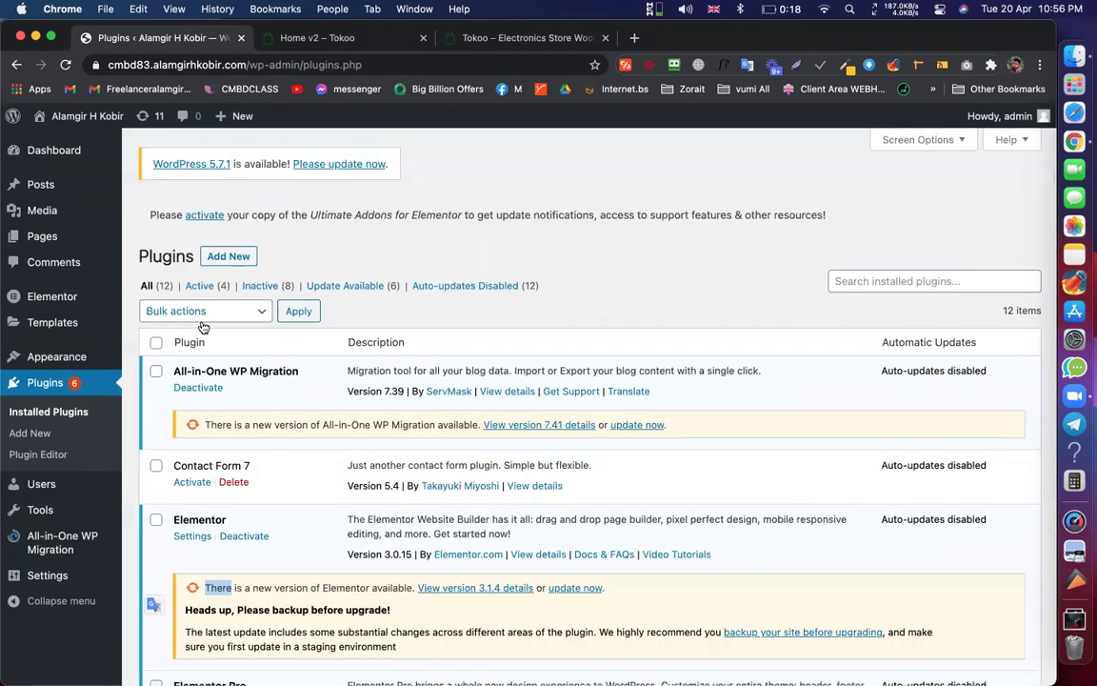
pyautogui.click(203, 317)
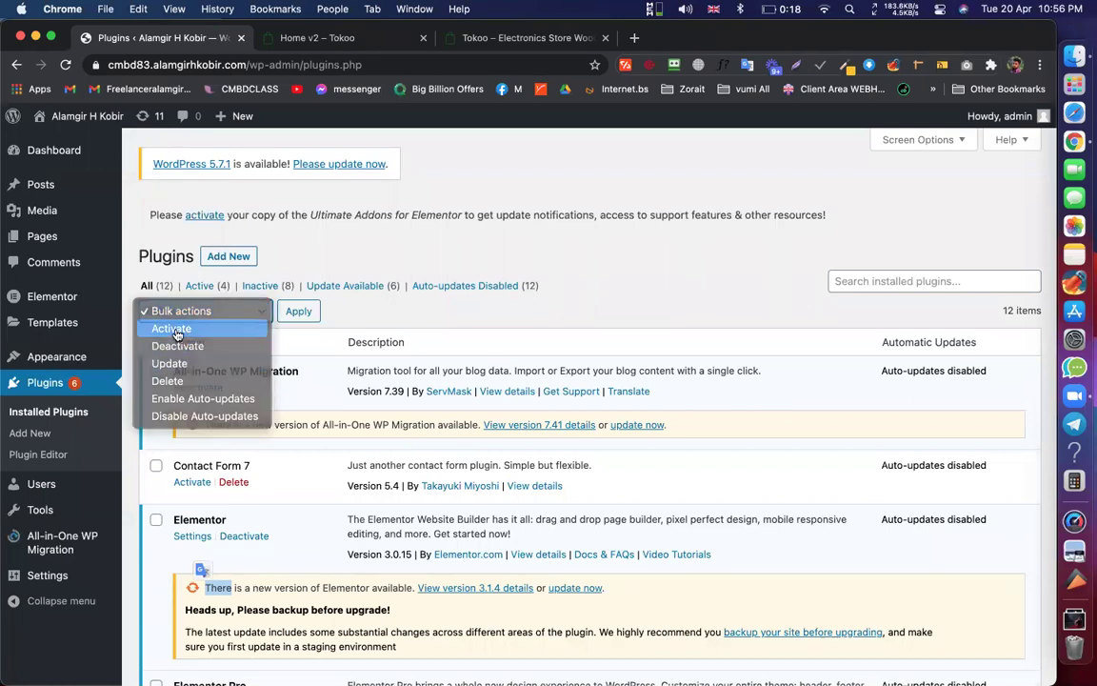
pyautogui.click(174, 330)
pyautogui.click(298, 312)
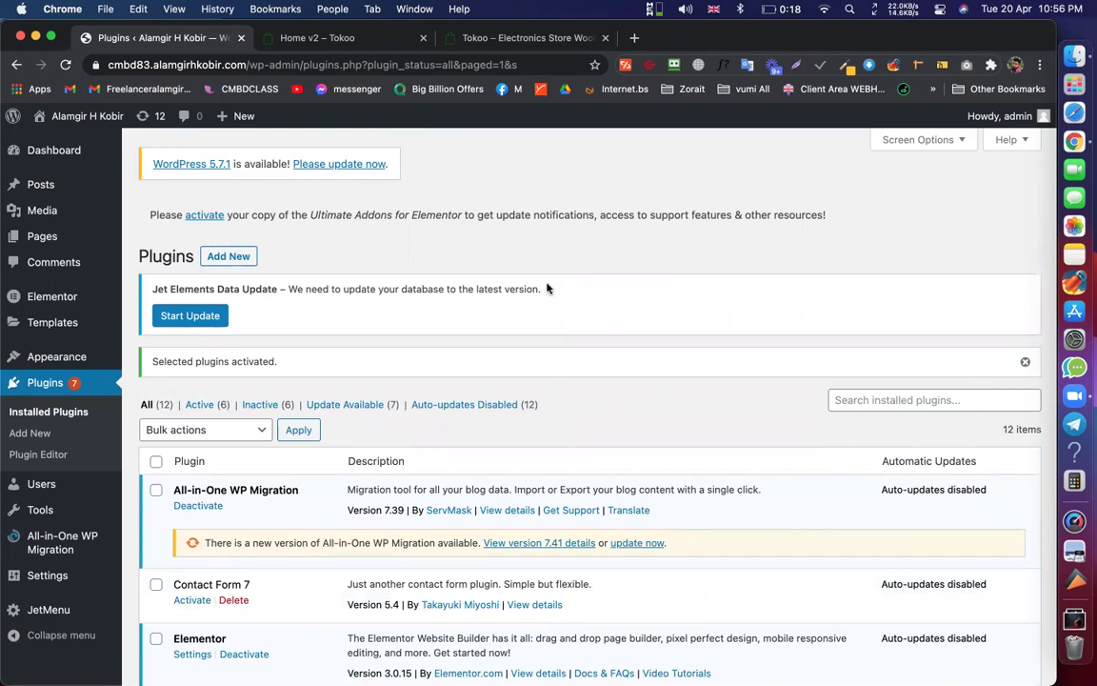
pyautogui.scroll(-15, 296, 350)
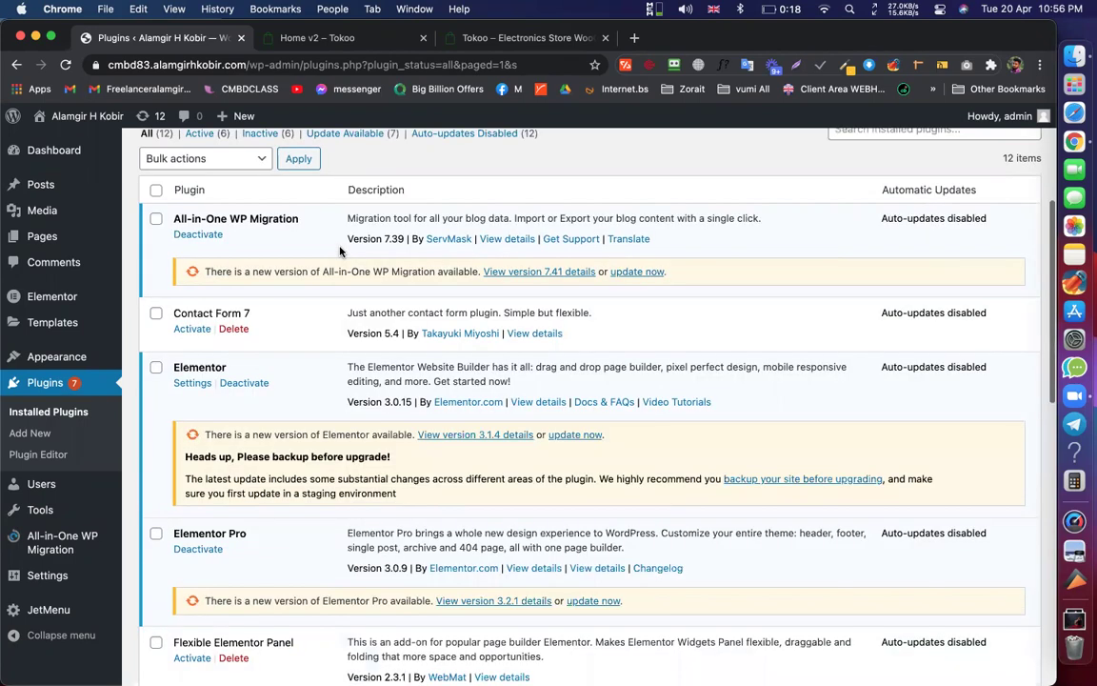
pyautogui.scroll(3, 279, 360)
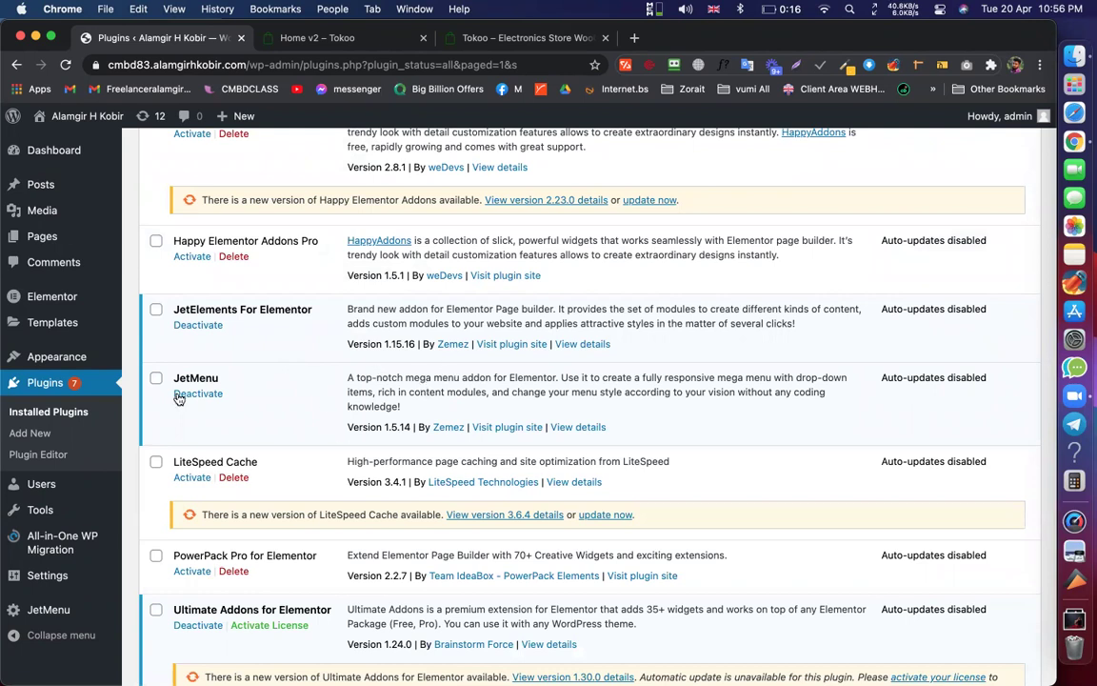
# Go to the WordPress Menus page, glance at the Home V2 demo for reference, and start creating a new menu
pyautogui.moveTo(89, 362)
pyautogui.click(142, 425)
pyautogui.click(286, 38)
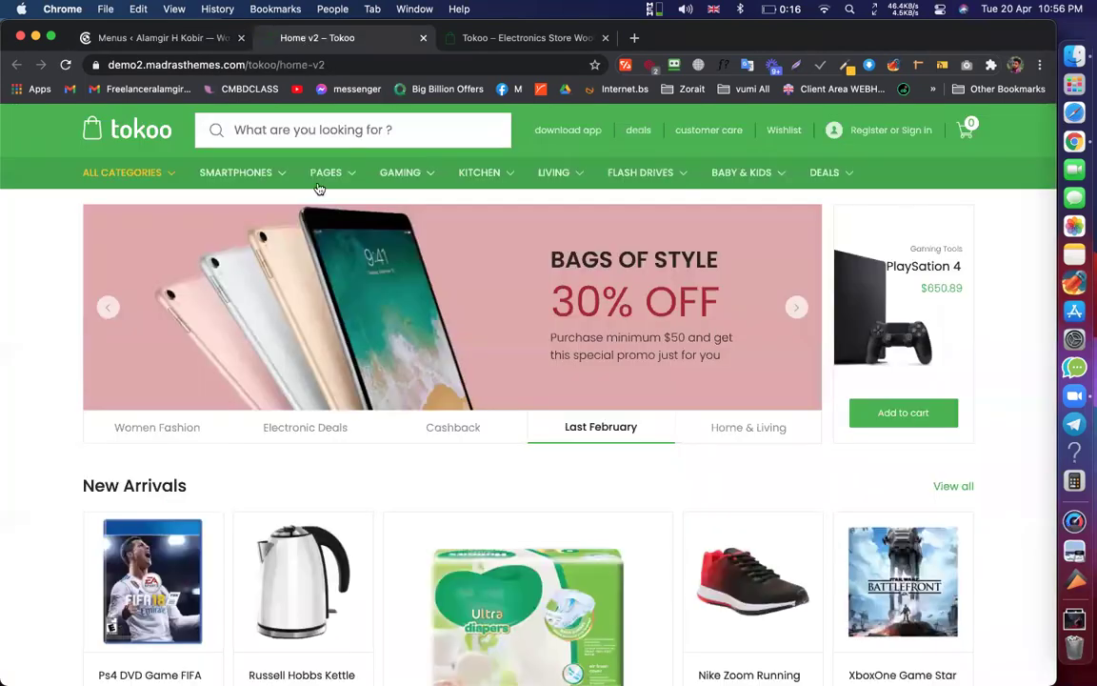
pyautogui.click(155, 40)
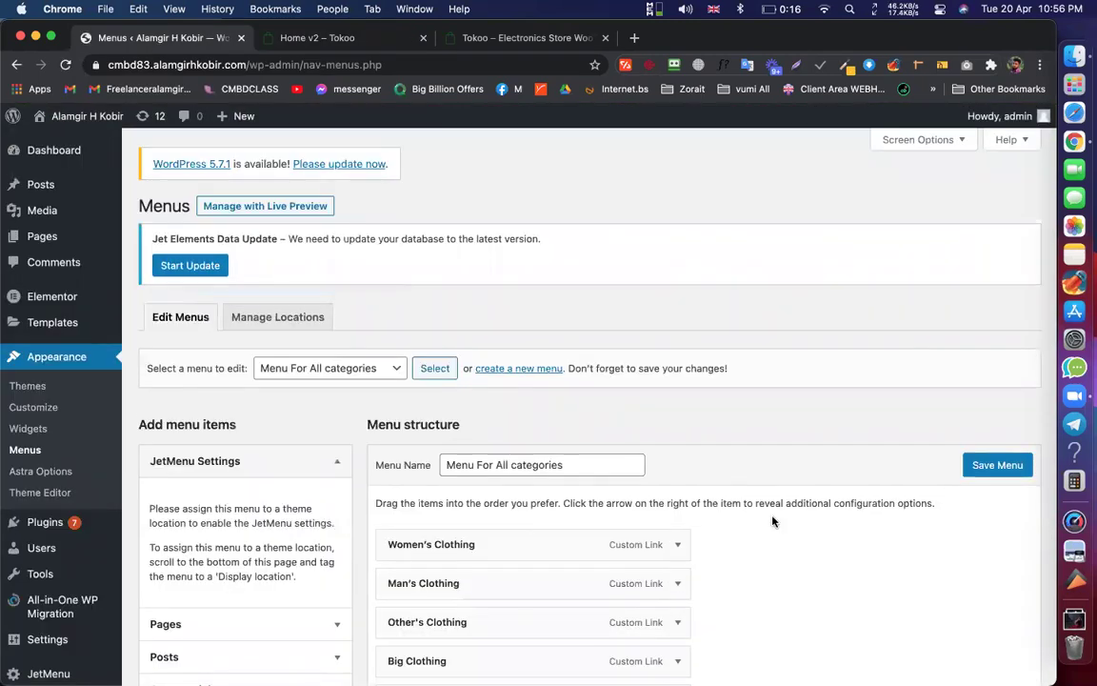
pyautogui.scroll(-5, 773, 521)
pyautogui.scroll(5, 772, 521)
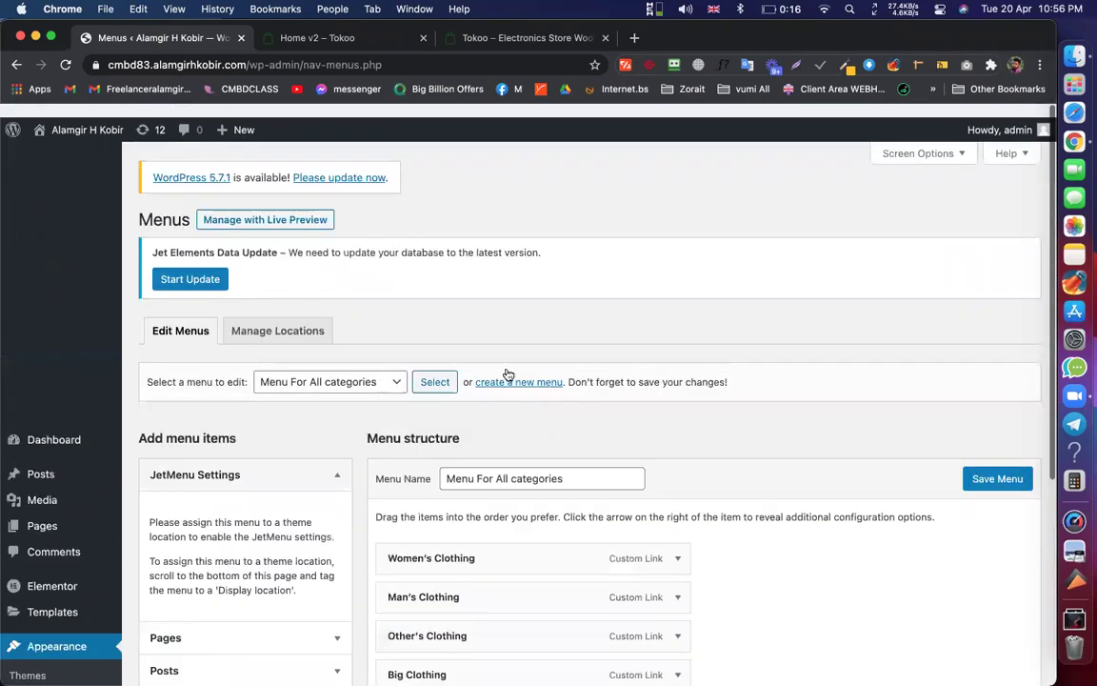
pyautogui.click(496, 370)
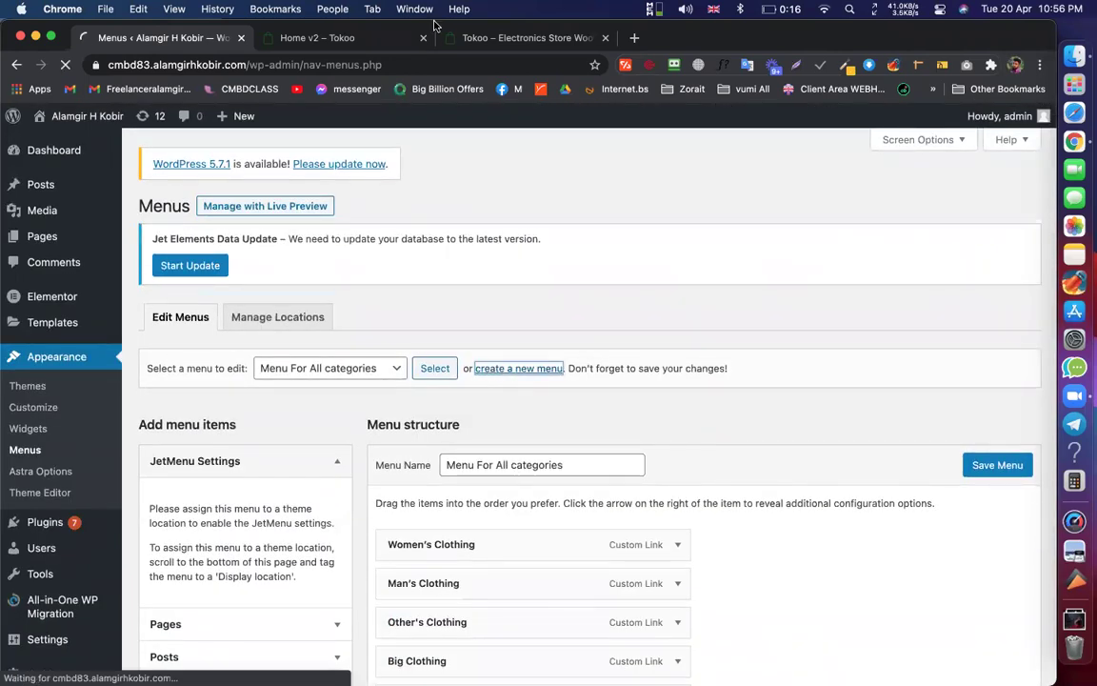
# Reorder the browser tabs so the default Tokoo demo sits ahead of the Home V2 demo
pyautogui.click(333, 42)
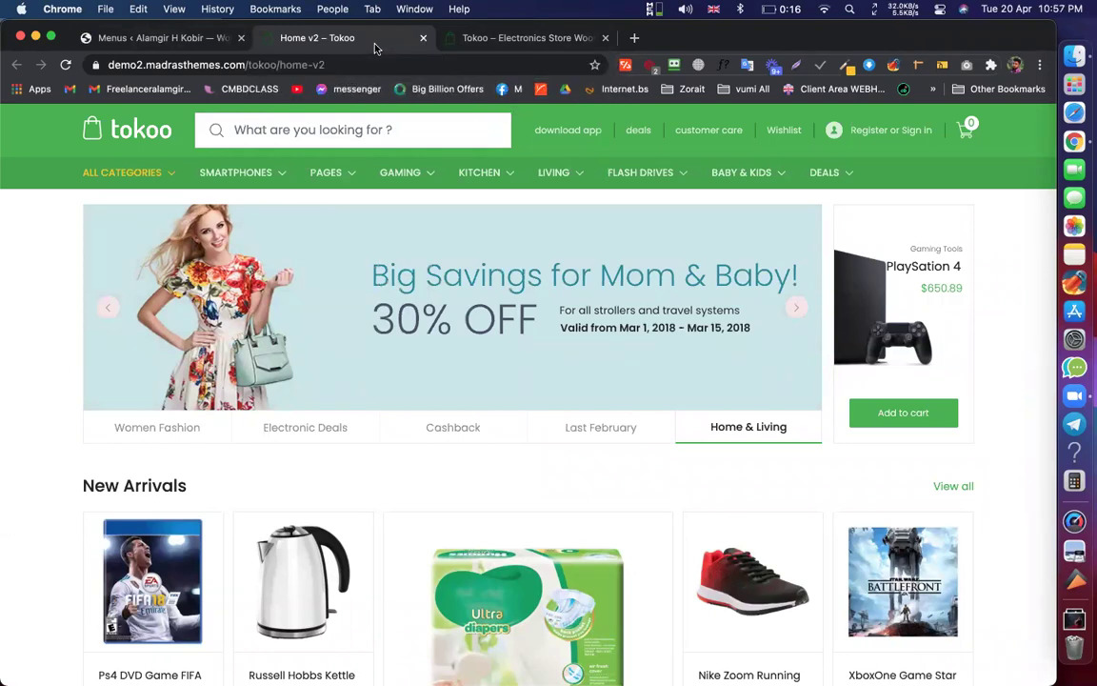
pyautogui.click(482, 35)
pyautogui.moveTo(483, 35); pyautogui.dragTo(327, 29)
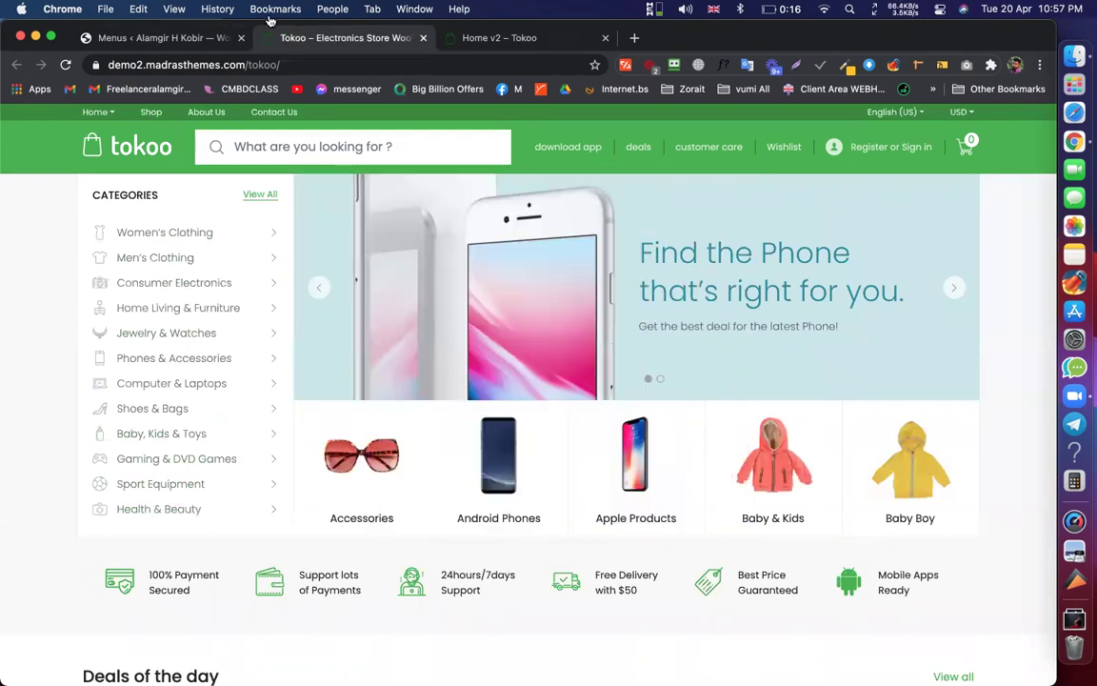
# Examine the Women's Clothing and Men's Clothing mega menus in the default demo's vertical Categories list
pyautogui.moveTo(179, 237)
pyautogui.moveTo(127, 266)
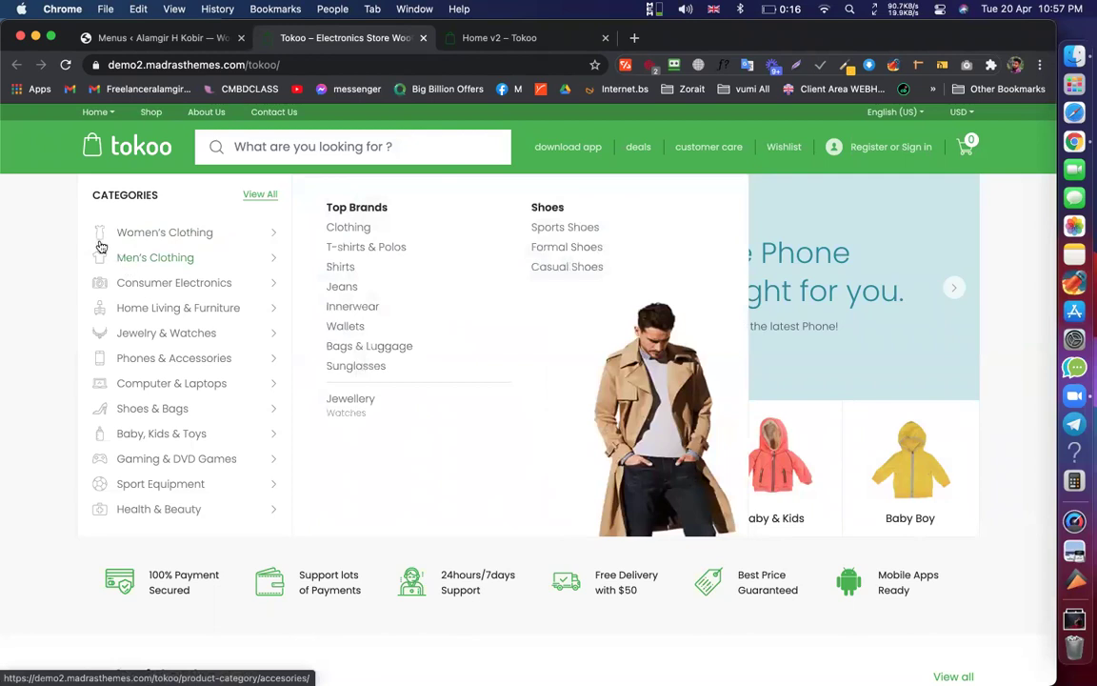
pyautogui.moveTo(86, 231)
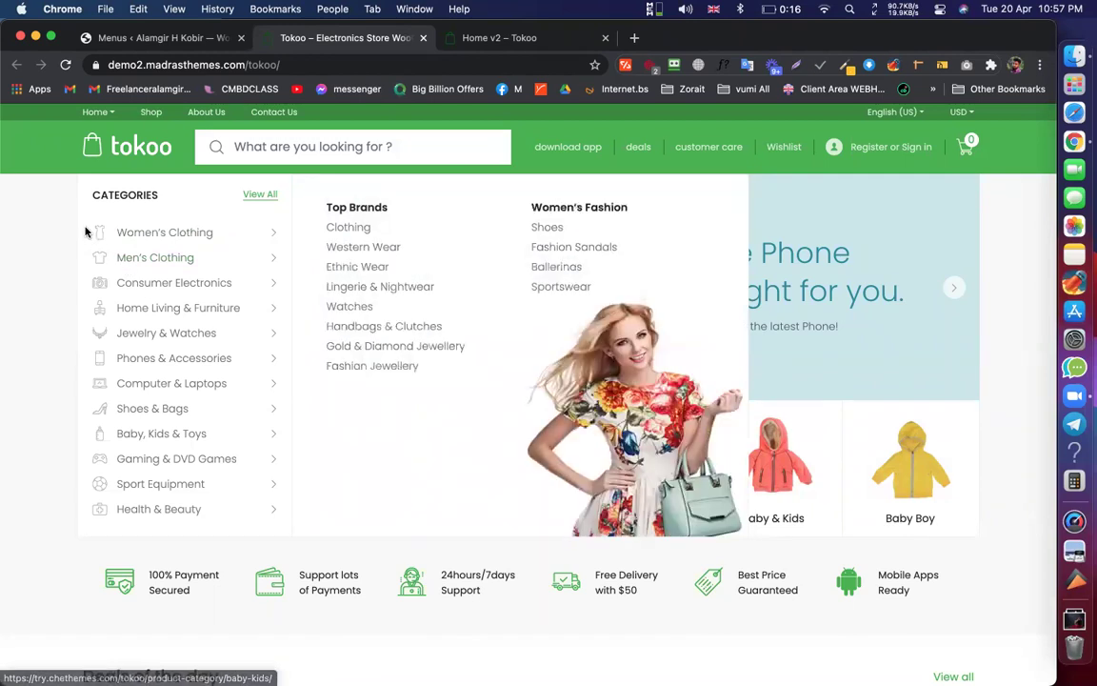
pyautogui.rightClick(164, 232)
pyautogui.click(194, 365)
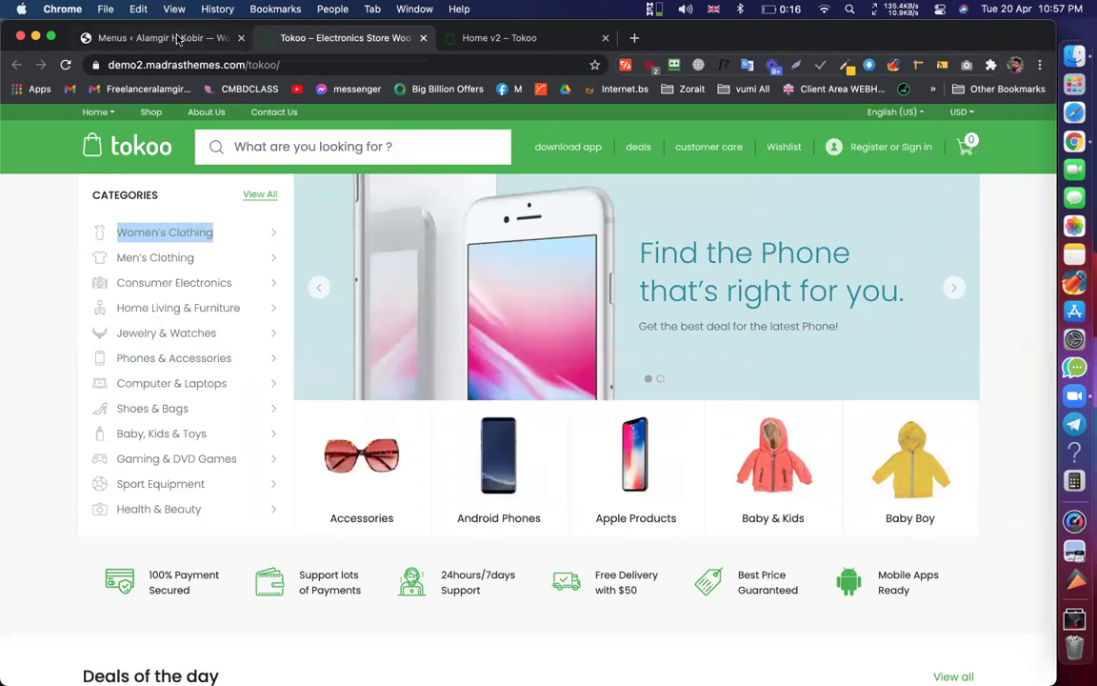
# Return to WordPress and create a new menu named "Cmbd78 mega menu" without assigning a display location
pyautogui.click(177, 38)
pyautogui.click(342, 367)
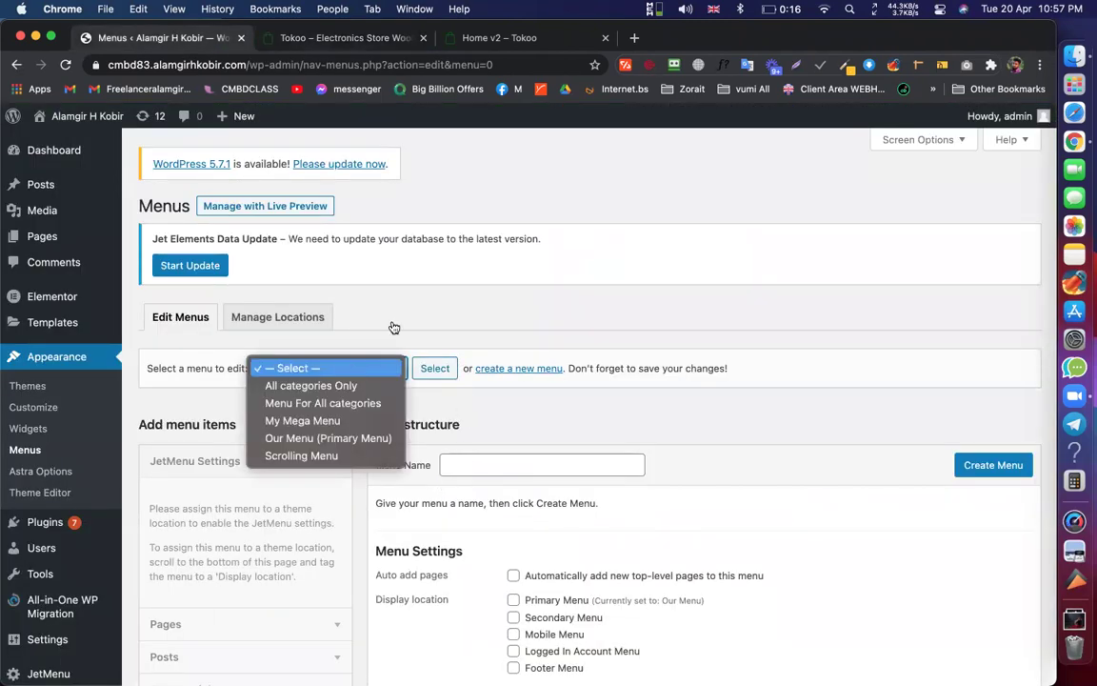
pyautogui.click(499, 458)
pyautogui.click(516, 461)
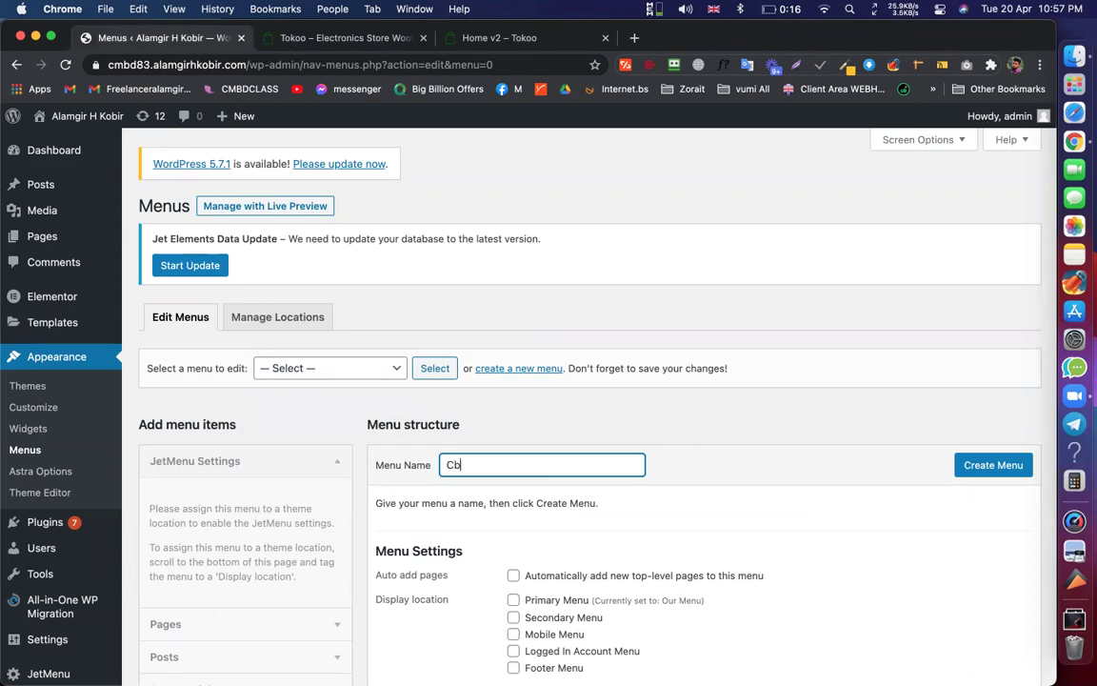
pyautogui.write('Cmbd')
pyautogui.write('78 mega menu')
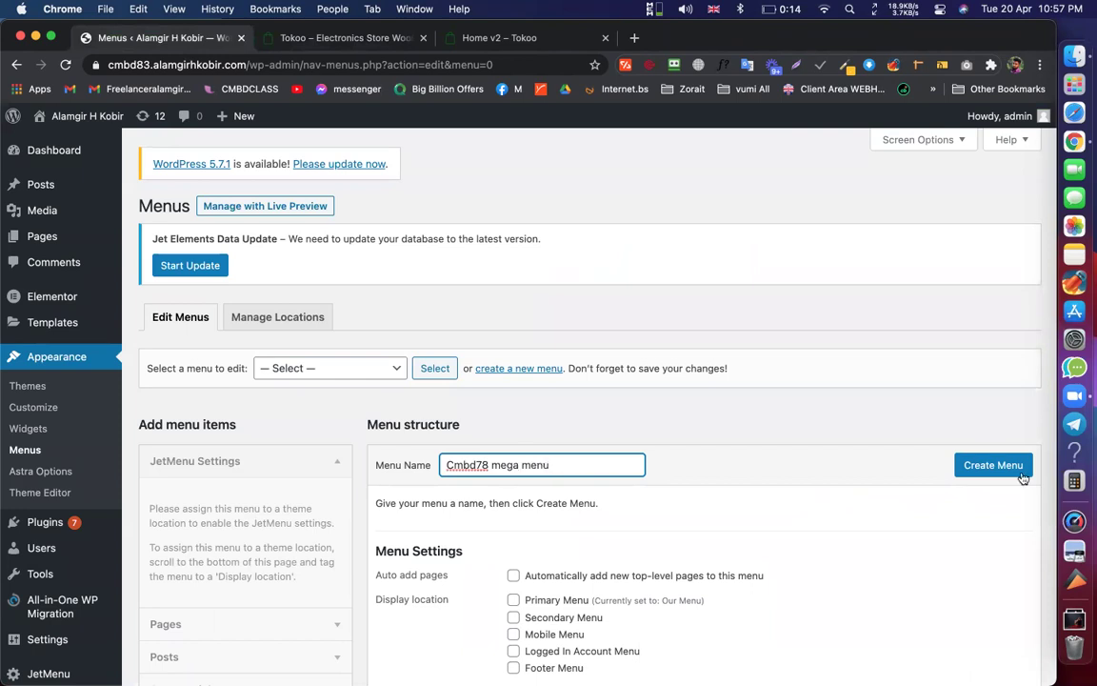
pyautogui.click(988, 467)
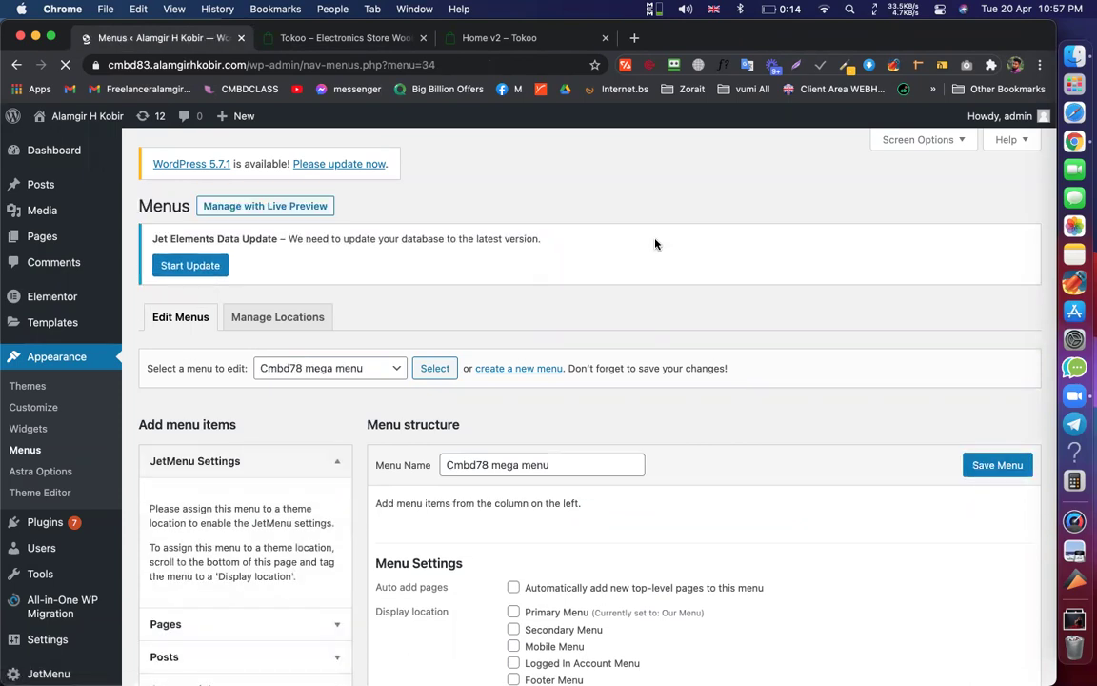
# Look over the new menu's item types and settings, and check the Women's Clothing category on the default Tokoo demo
pyautogui.scroll(-3, 627, 270)
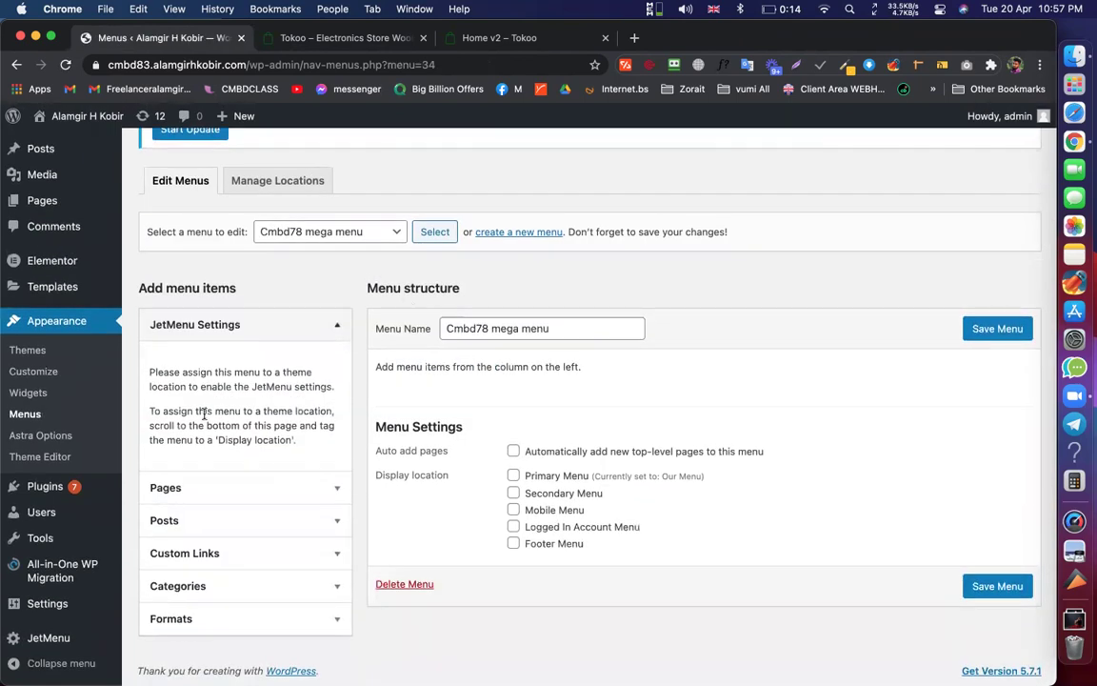
pyautogui.scroll(-1, 269, 543)
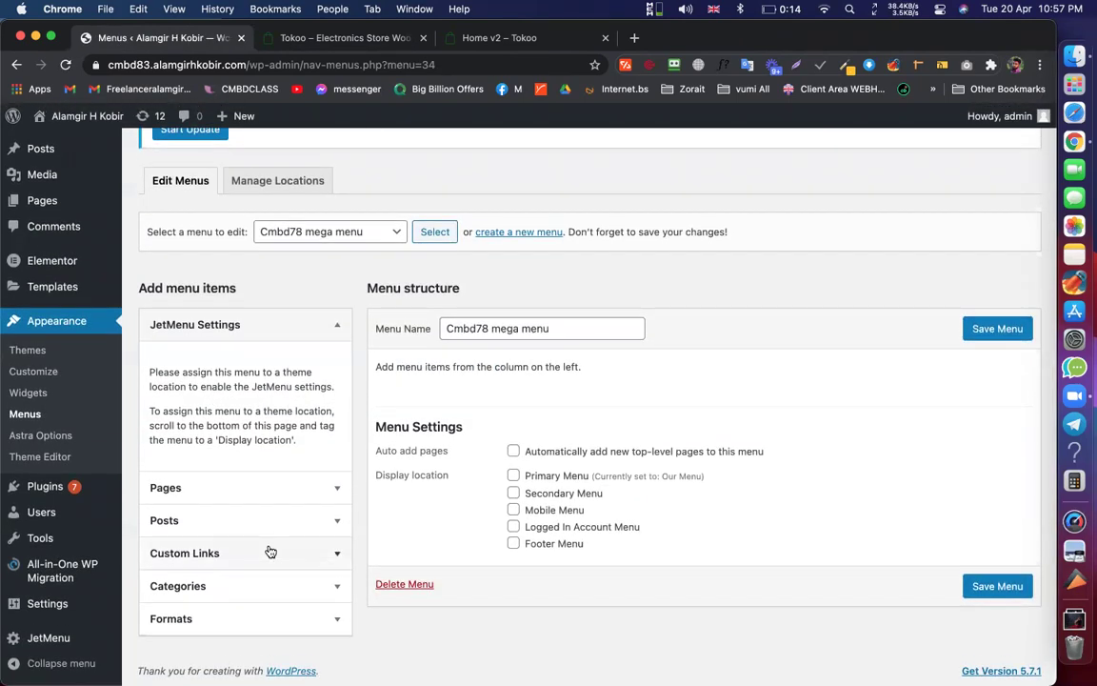
pyautogui.click(296, 43)
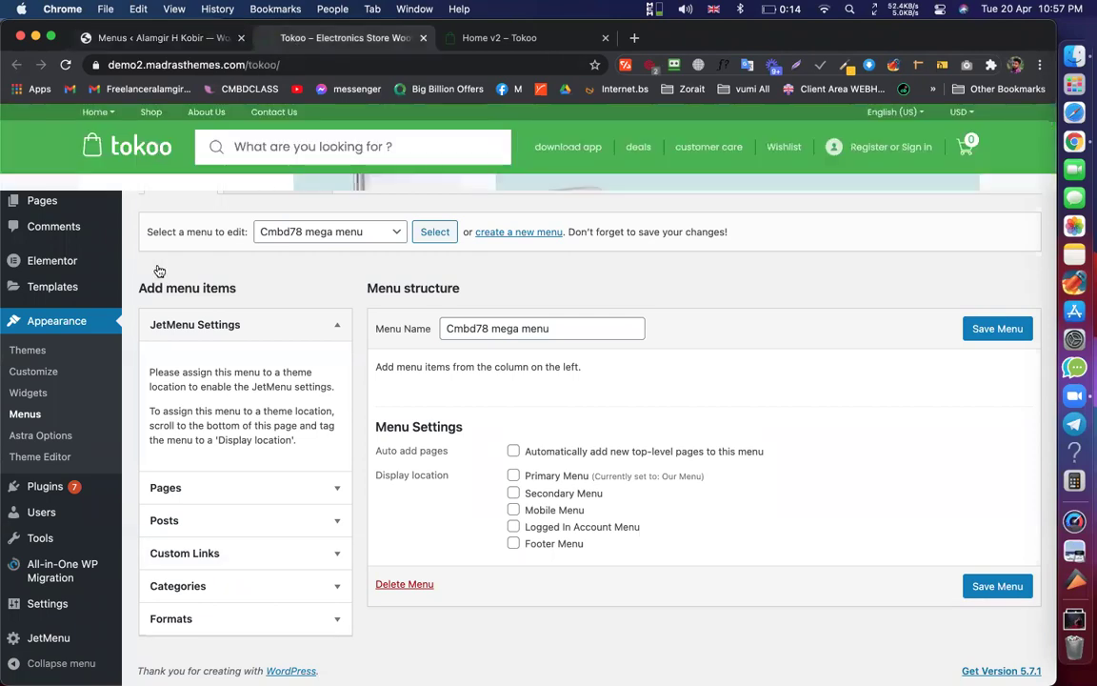
pyautogui.moveTo(141, 236)
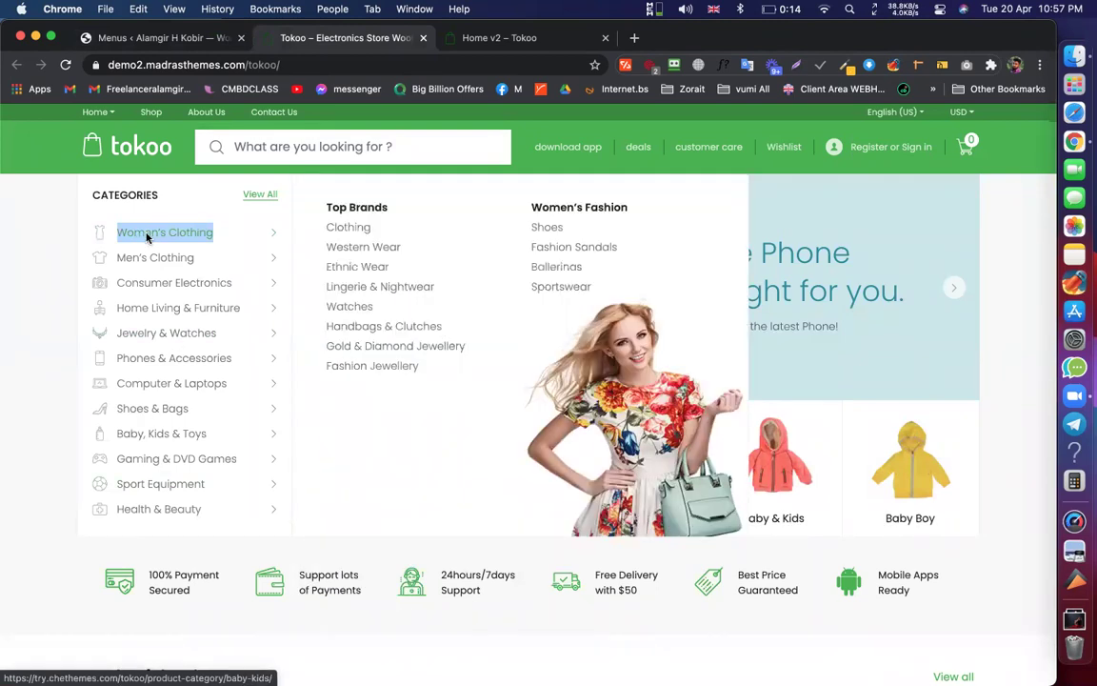
pyautogui.press('super+shift+5')
pyautogui.moveTo(397, 416); pyautogui.dragTo(61, 419)
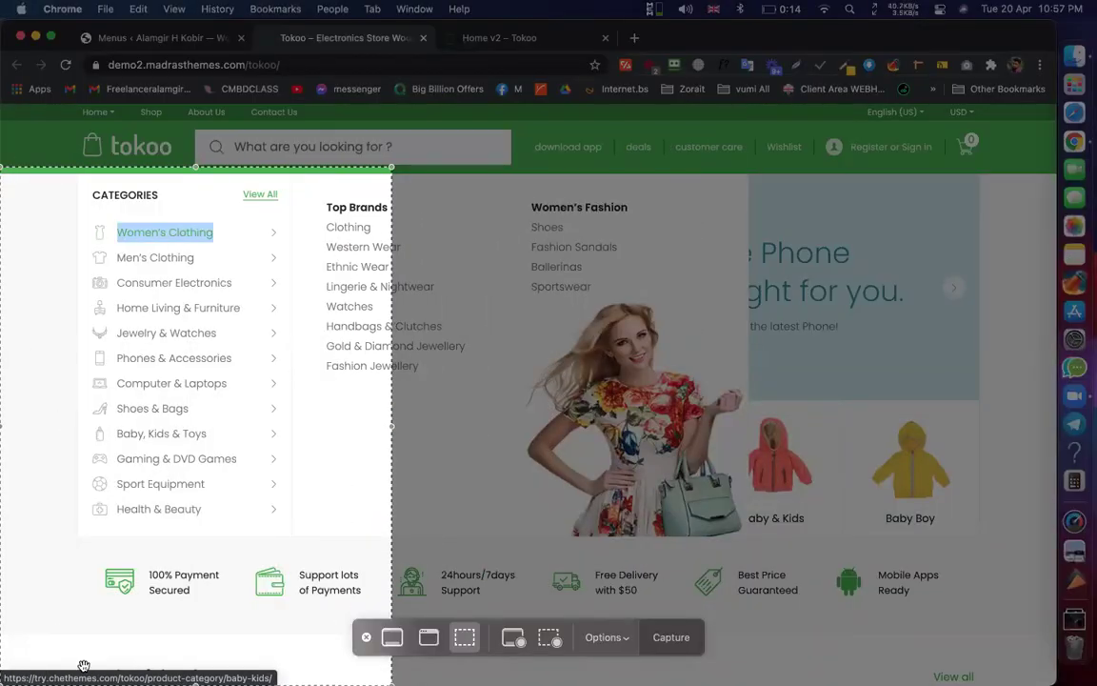
pyautogui.click(366, 639)
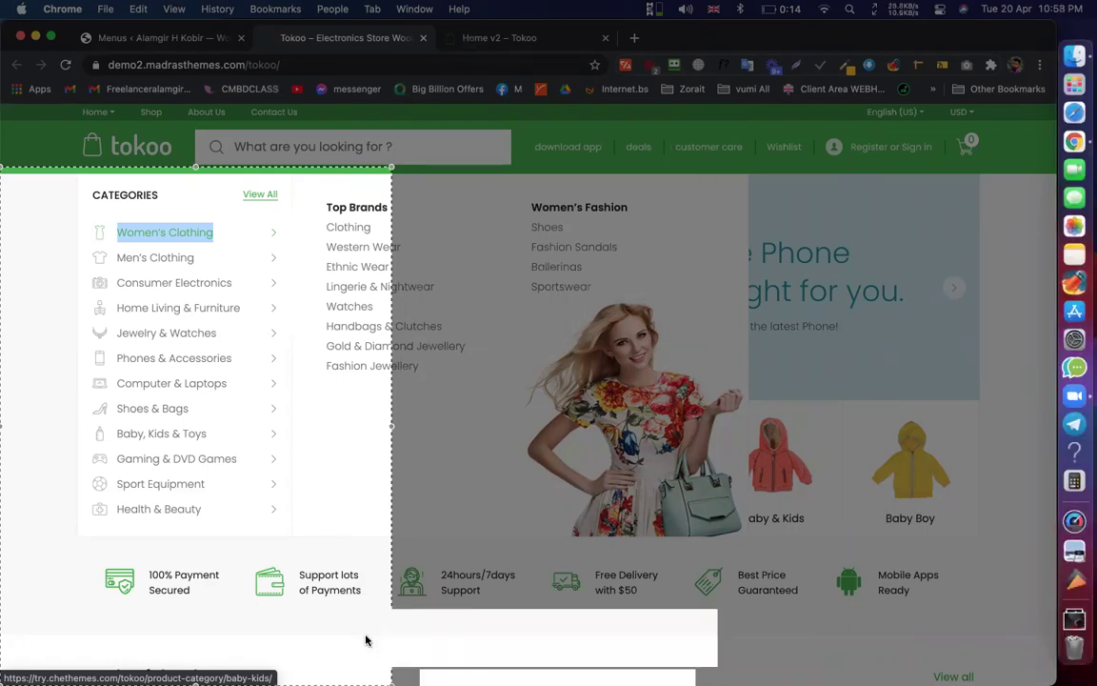
# Examine the demo's category mega menus and the baby-kids category address, and return to the demo's home page
pyautogui.moveTo(162, 253)
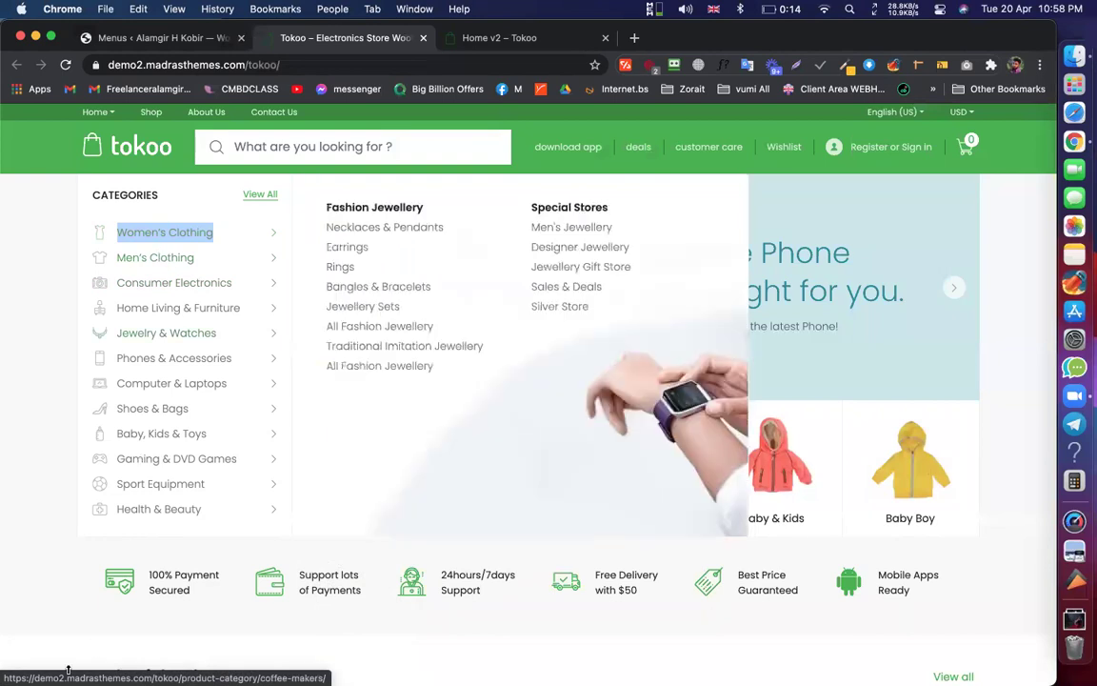
pyautogui.moveTo(177, 292)
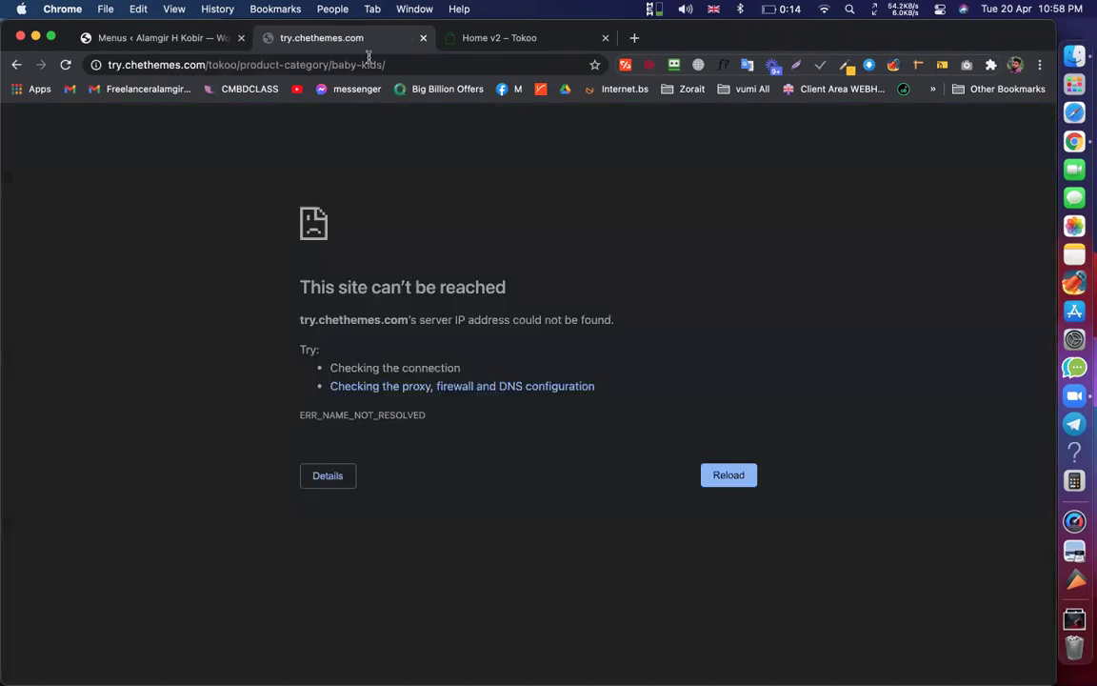
pyautogui.click(323, 64)
pyautogui.moveTo(421, 64); pyautogui.dragTo(365, 63)
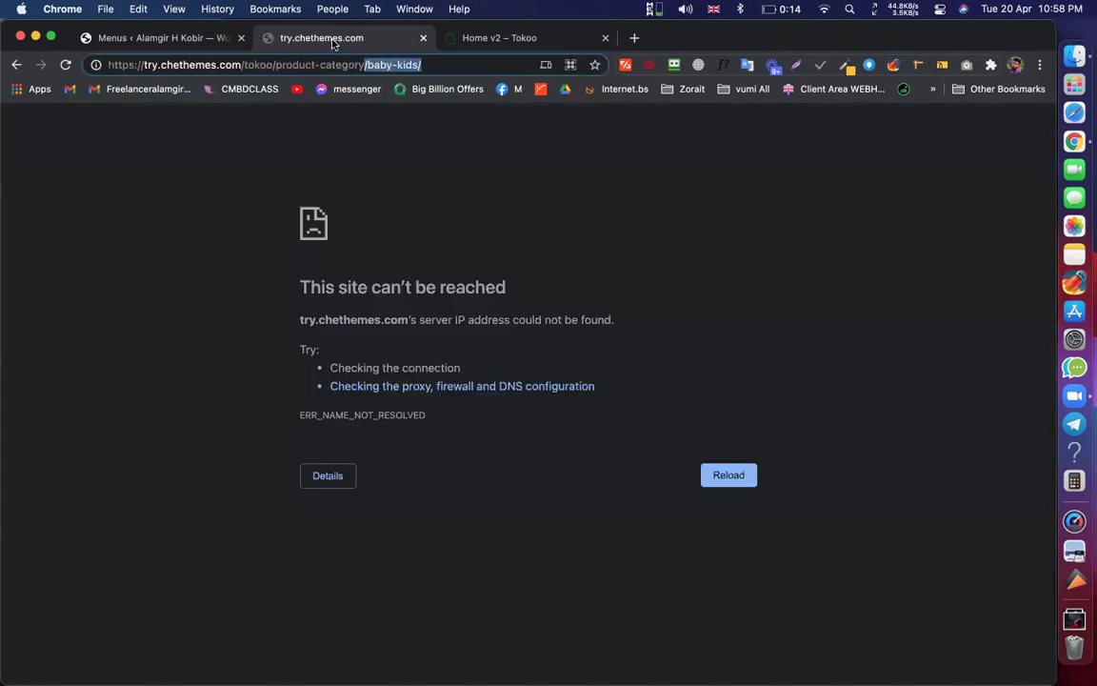
pyautogui.click(16, 69)
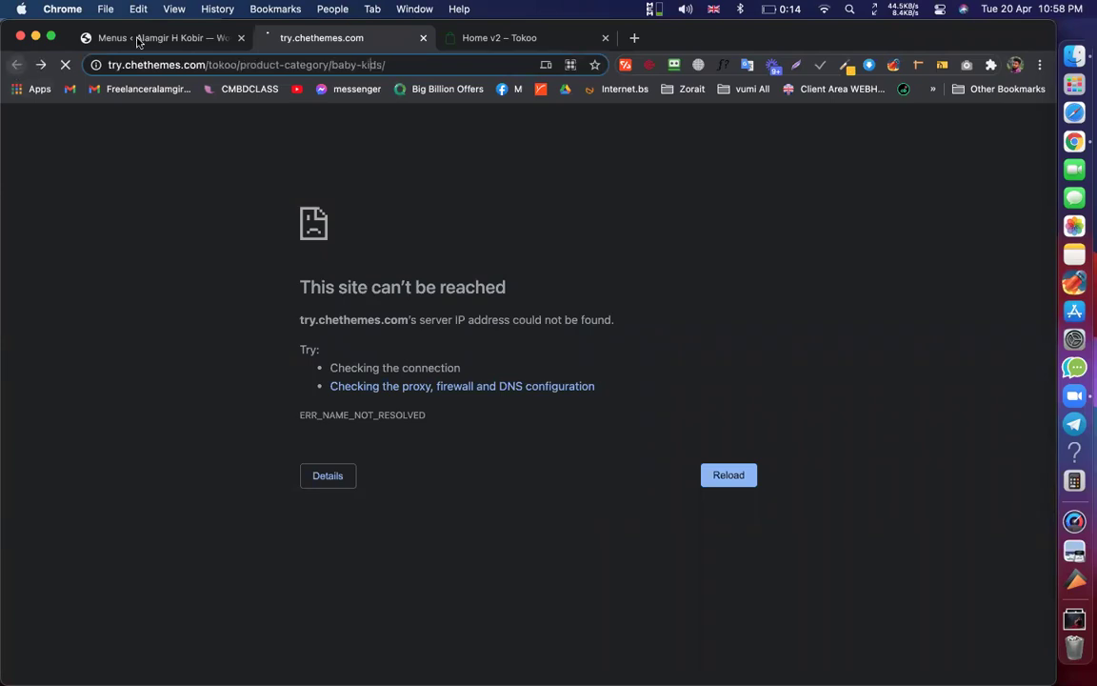
pyautogui.press('super+alt+Left')
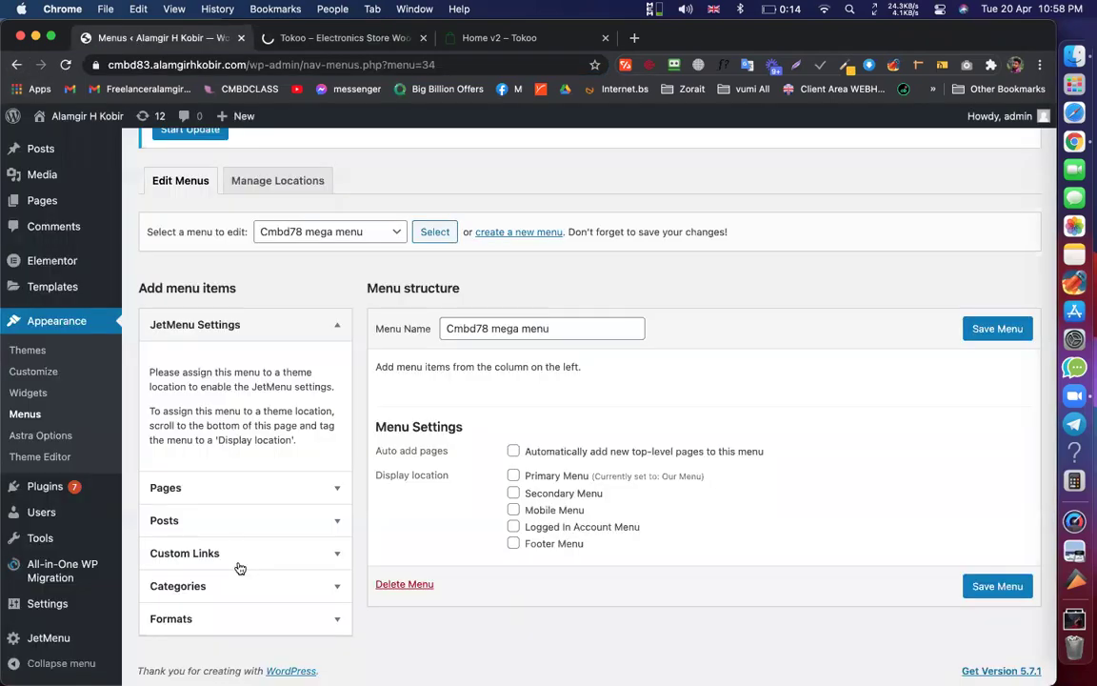
pyautogui.click(291, 497)
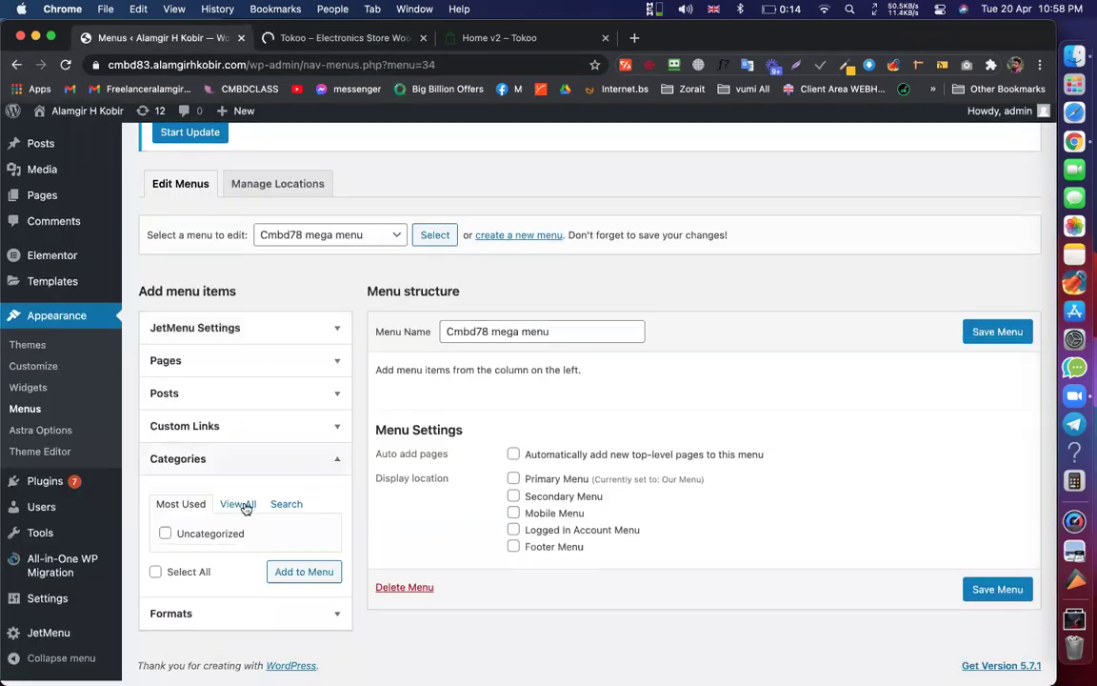
pyautogui.click(240, 504)
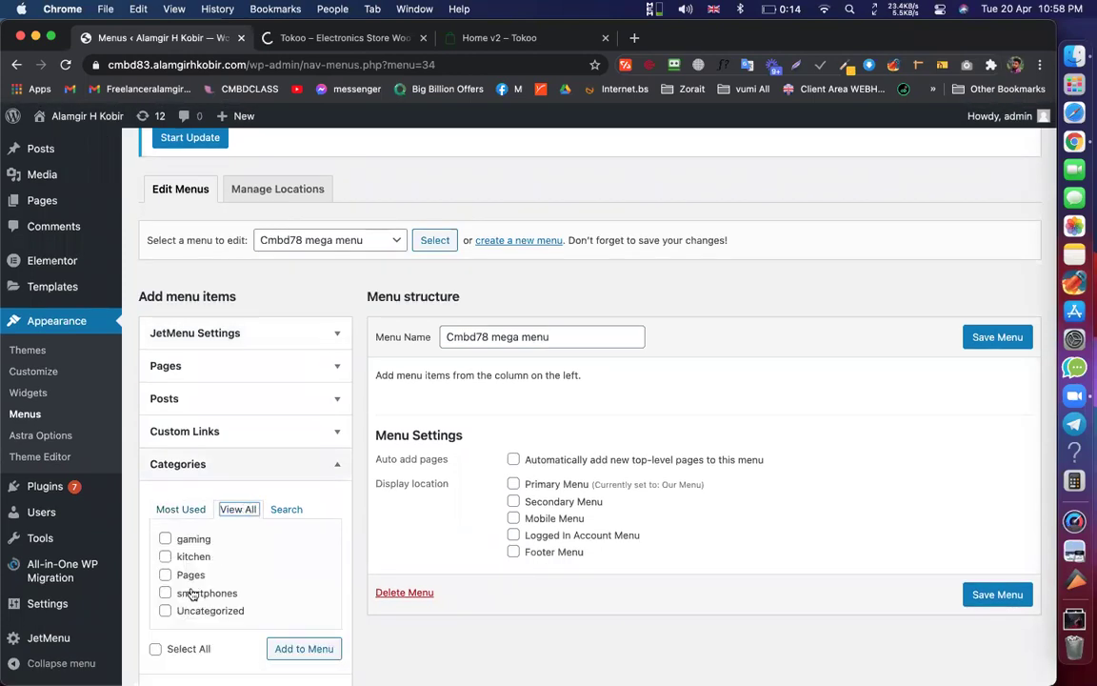
pyautogui.click(192, 594)
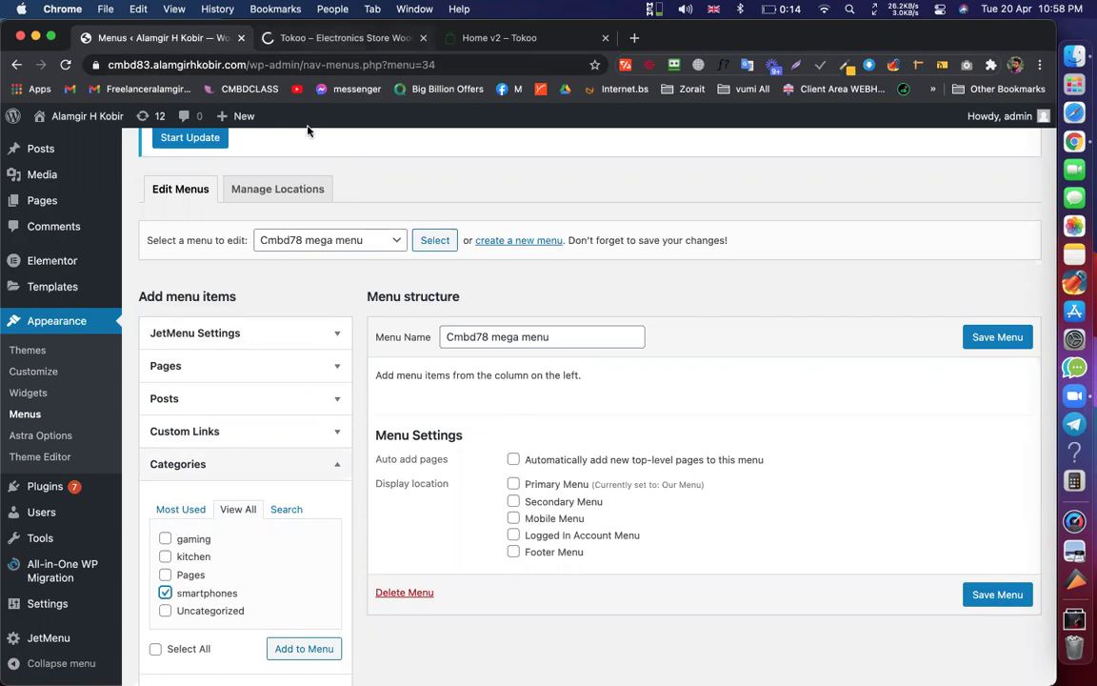
pyautogui.hotkey('ctrl', 'Tab')
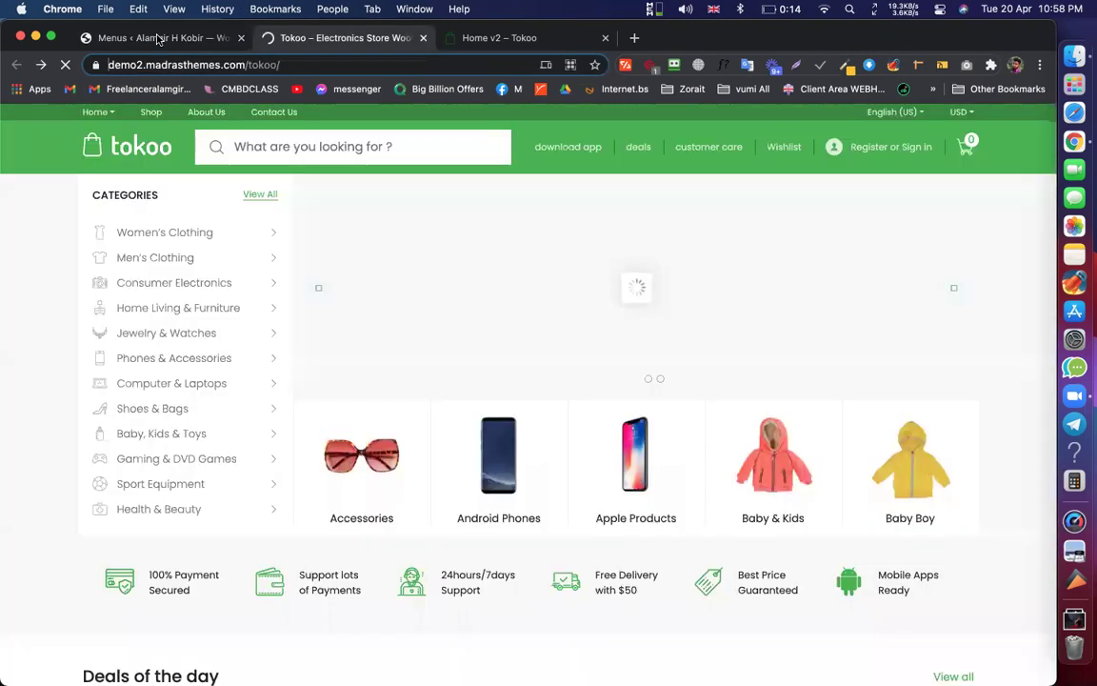
pyautogui.hotkey('ctrl', 'shift', 'Tab')
pyautogui.click(185, 597)
pyautogui.scroll(-2, 257, 419)
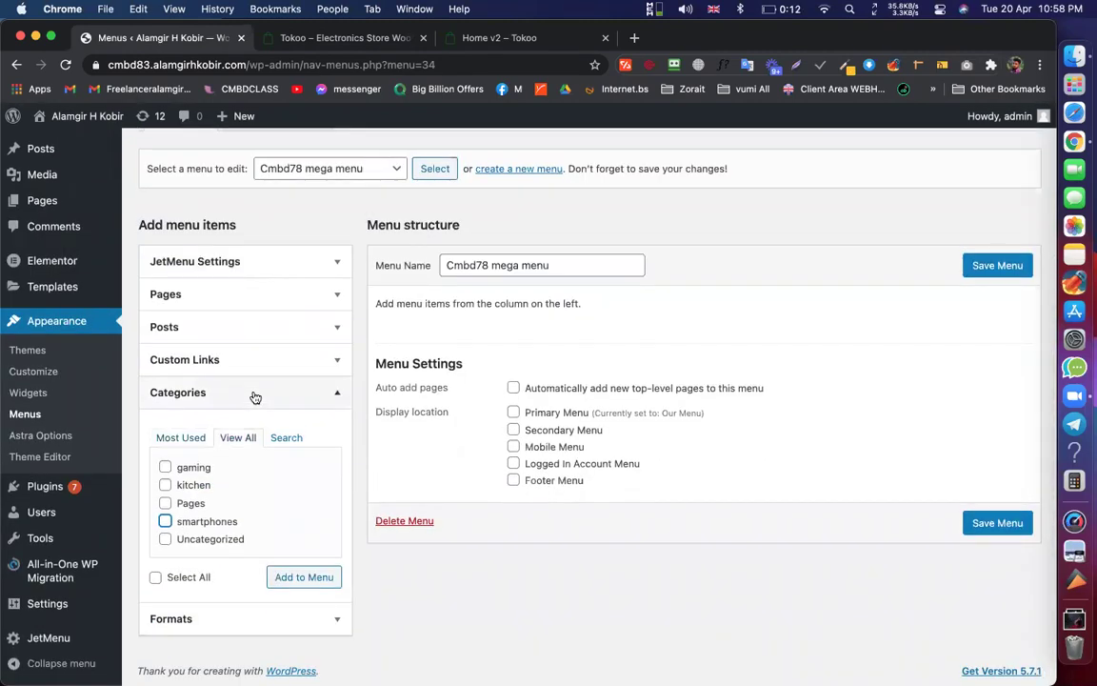
pyautogui.click(255, 394)
# Add a custom link with URL "#" and link text "Women's Clothing" to the Cmbd78 mega menu
pyautogui.click(217, 446)
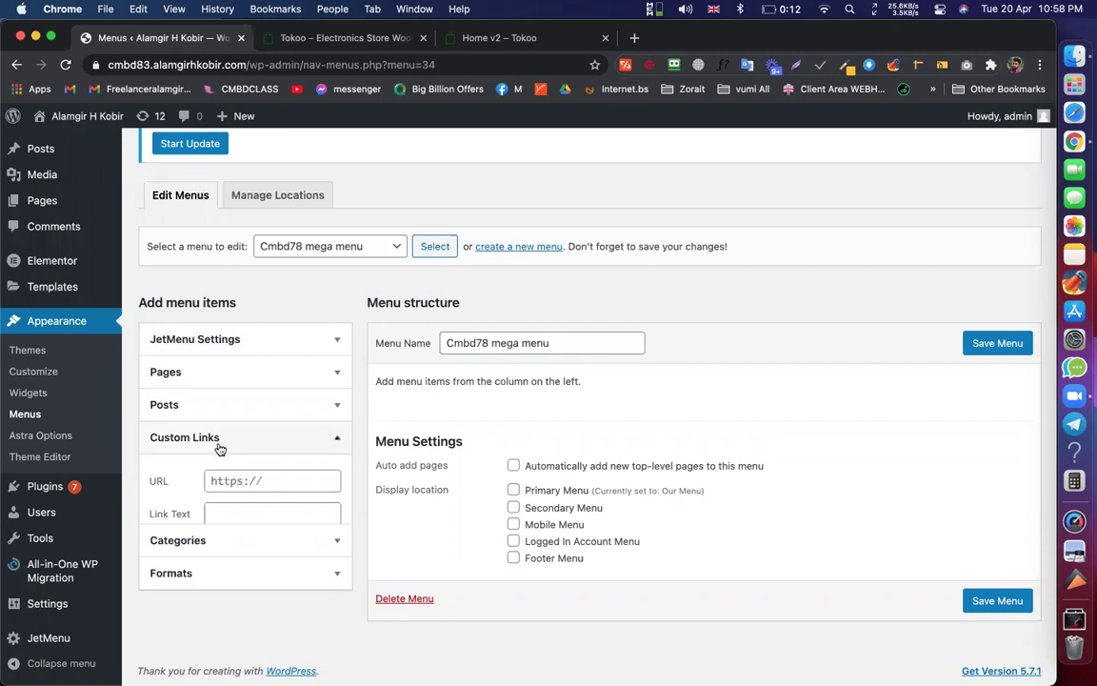
pyautogui.click(273, 486)
pyautogui.write('#')
pyautogui.click(251, 523)
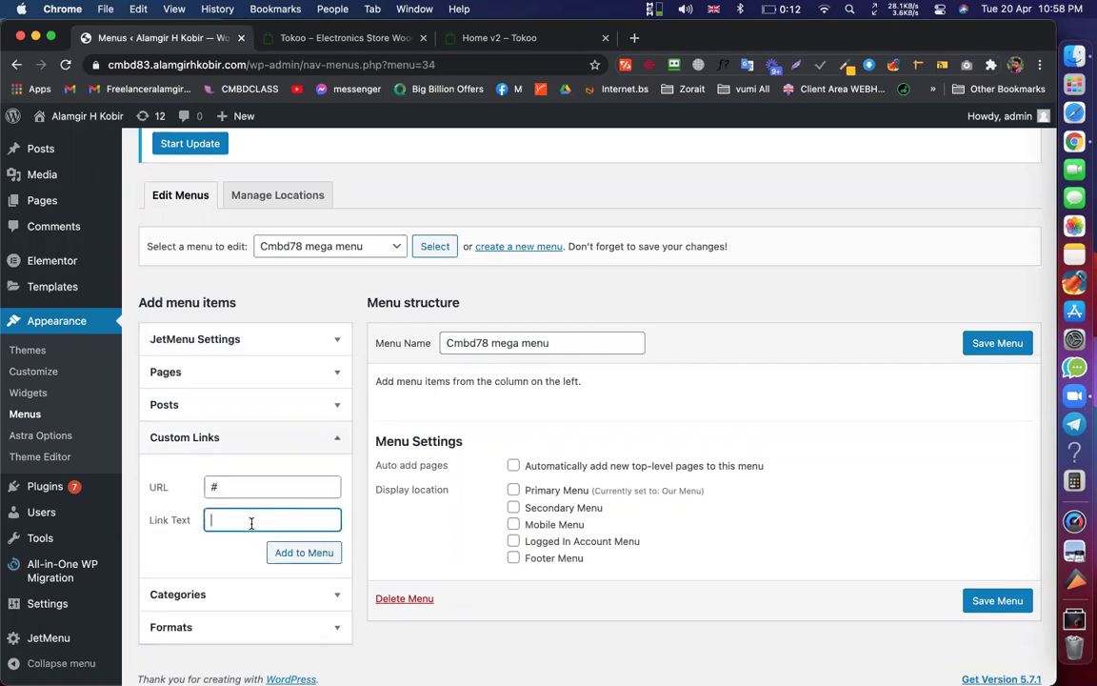
pyautogui.write('Women’s Clothing')
pyautogui.click(316, 551)
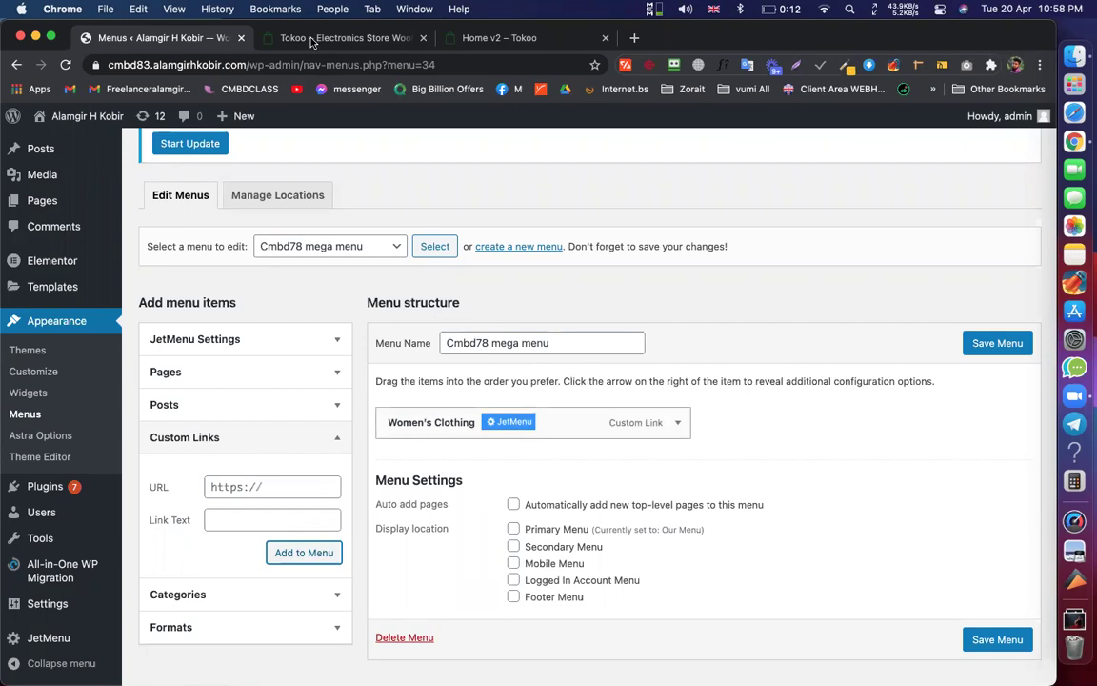
# Copy the Men's Clothing category name from the Tokoo demo and add it to the WordPress menu as a custom link with URL "#"
pyautogui.hotkey('ctrl', 'Tab')
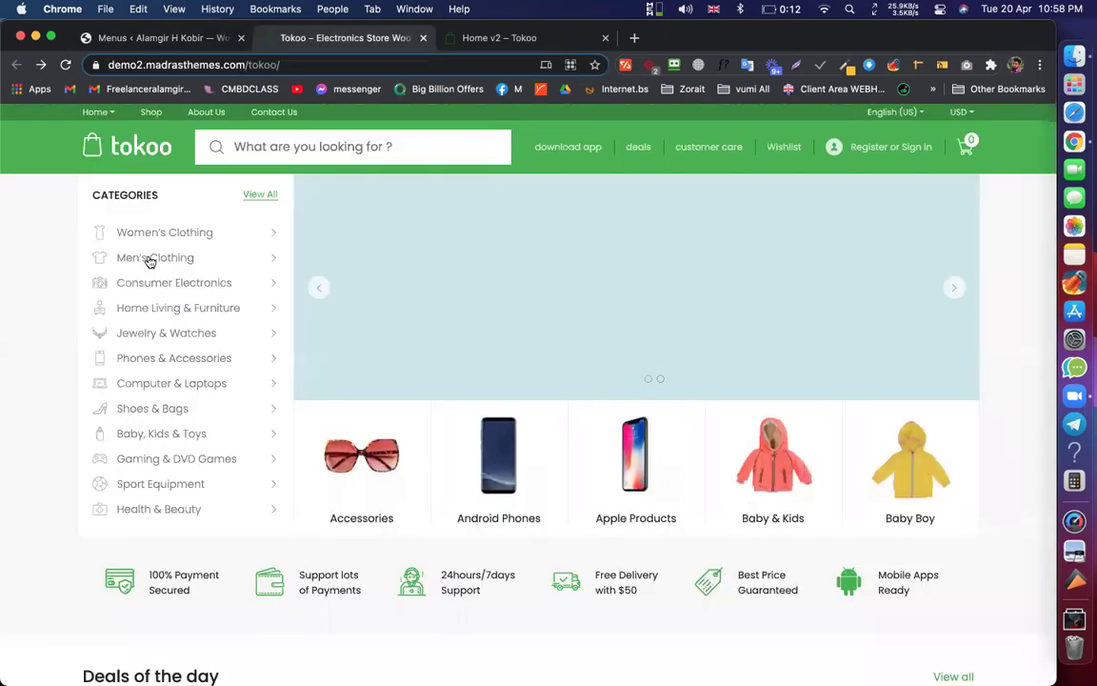
pyautogui.rightClick(151, 255)
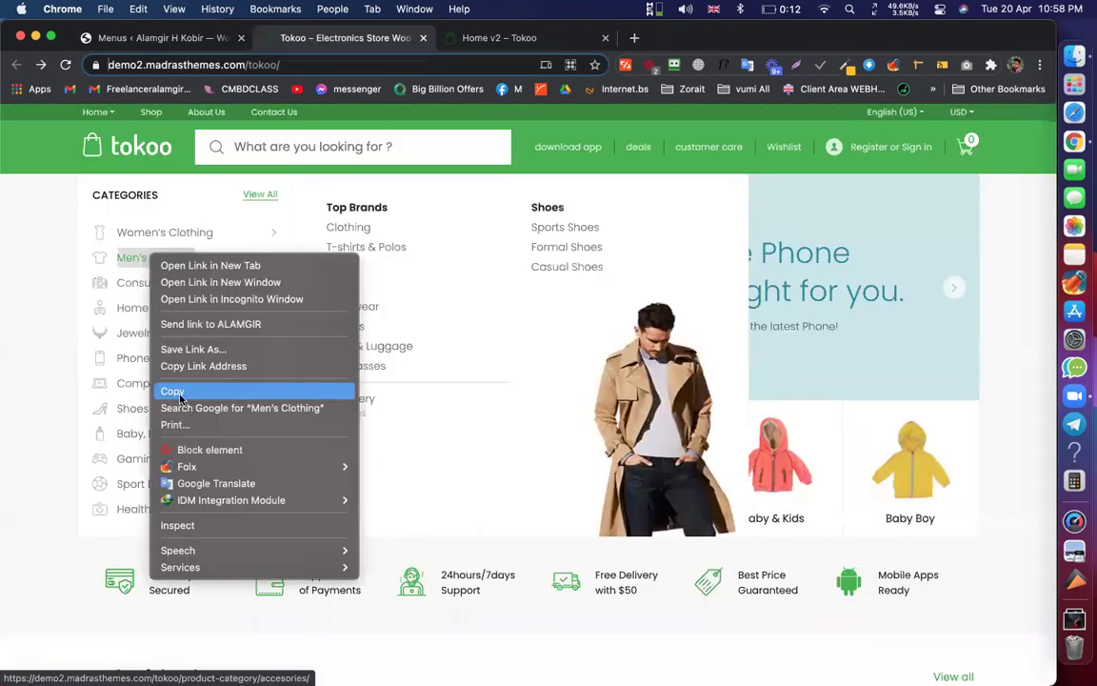
pyautogui.click(175, 391)
pyautogui.click(184, 37)
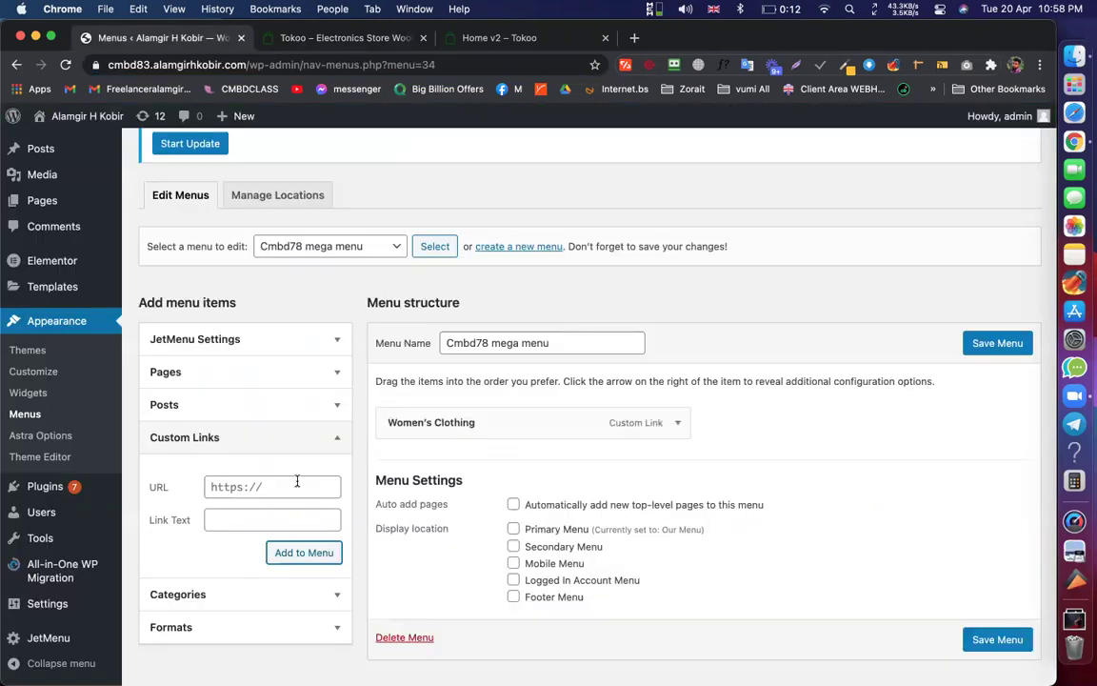
pyautogui.click(279, 484)
pyautogui.click(238, 519)
pyautogui.press('super+v')
pyautogui.click(256, 487)
pyautogui.write('#')
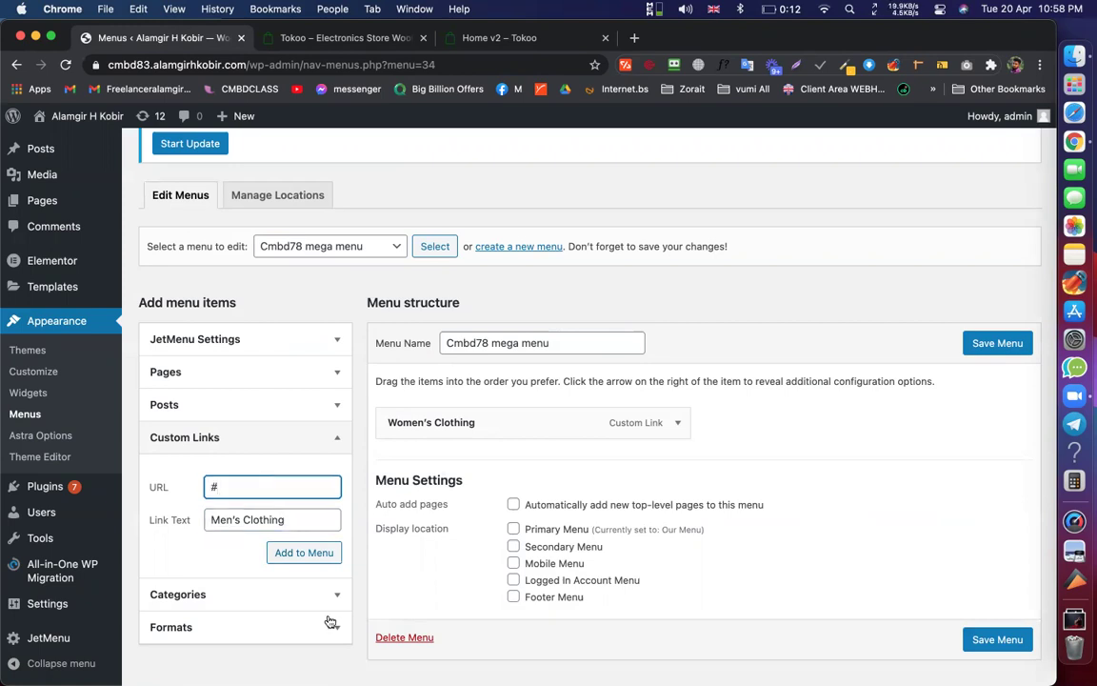
pyautogui.click(314, 555)
# Copy the Consumer Electronics category name from the Tokoo demo and add it to the WordPress menu as a custom link with URL "#"
pyautogui.click(291, 38)
pyautogui.moveTo(164, 258)
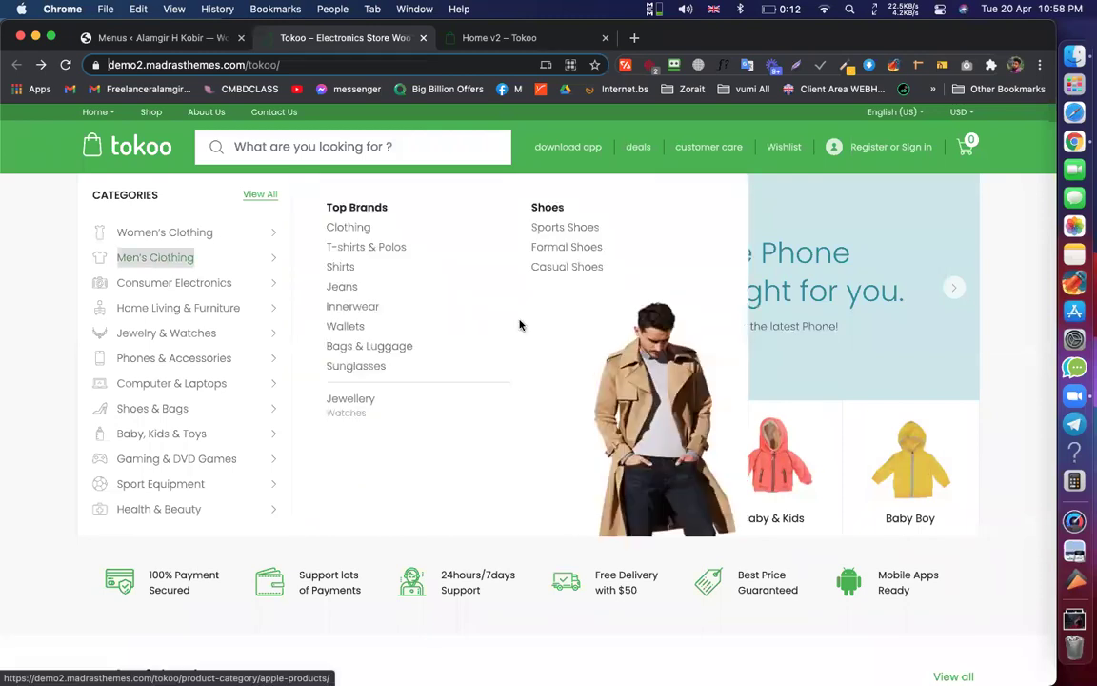
pyautogui.click(190, 39)
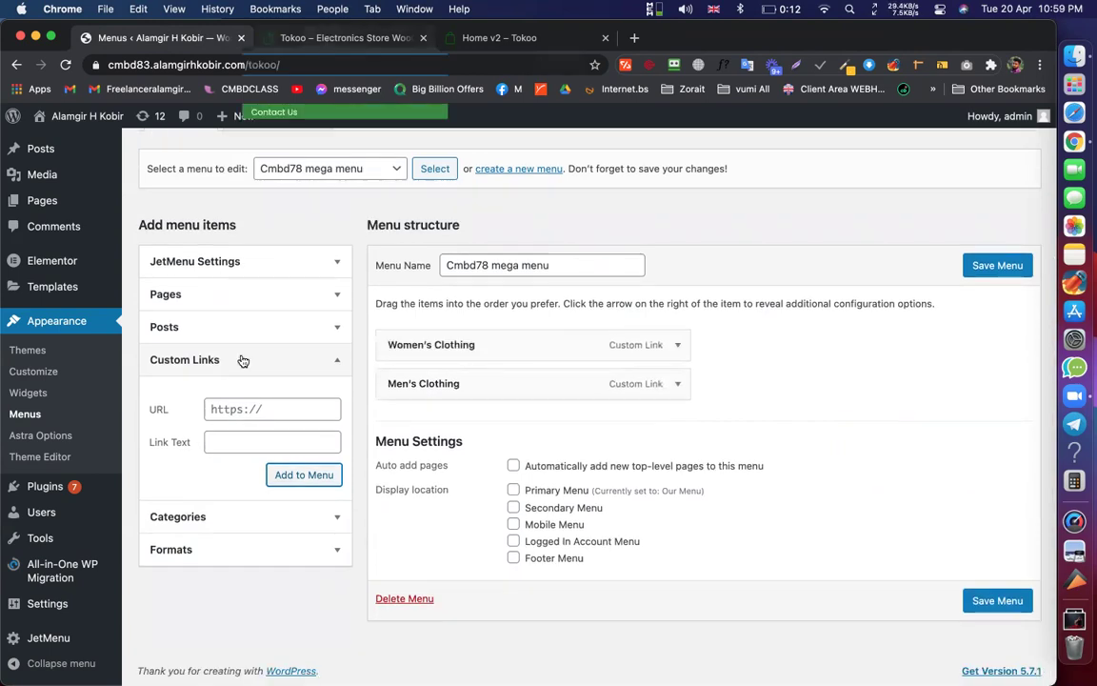
pyautogui.hotkey('ctrl', 'Tab')
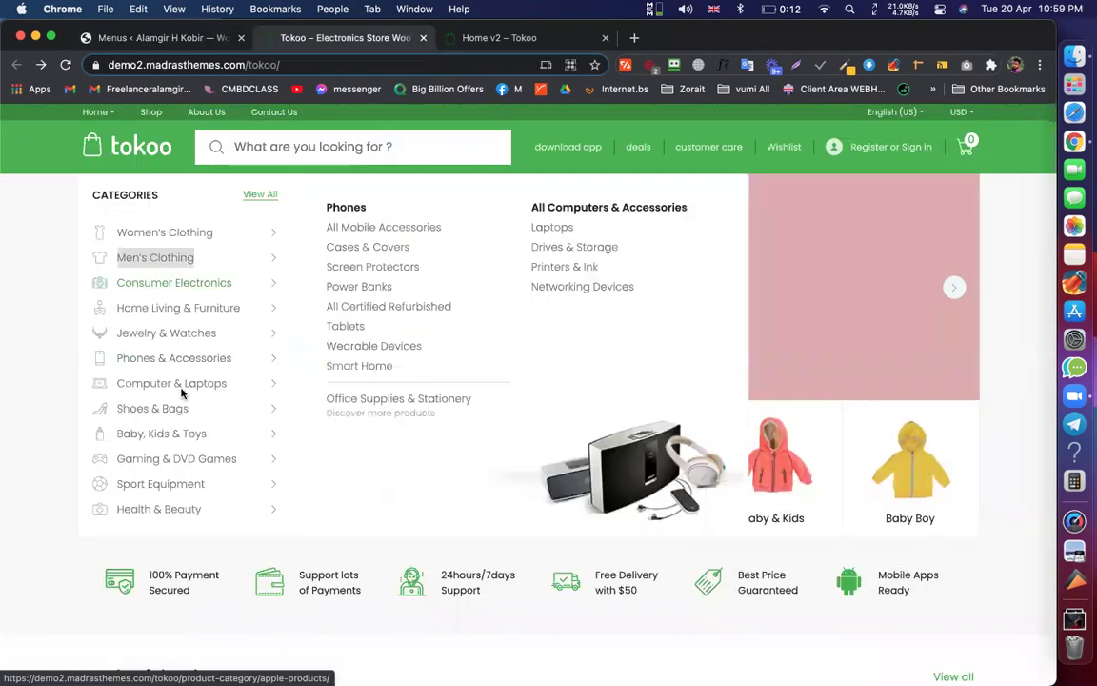
pyautogui.rightClick(151, 282)
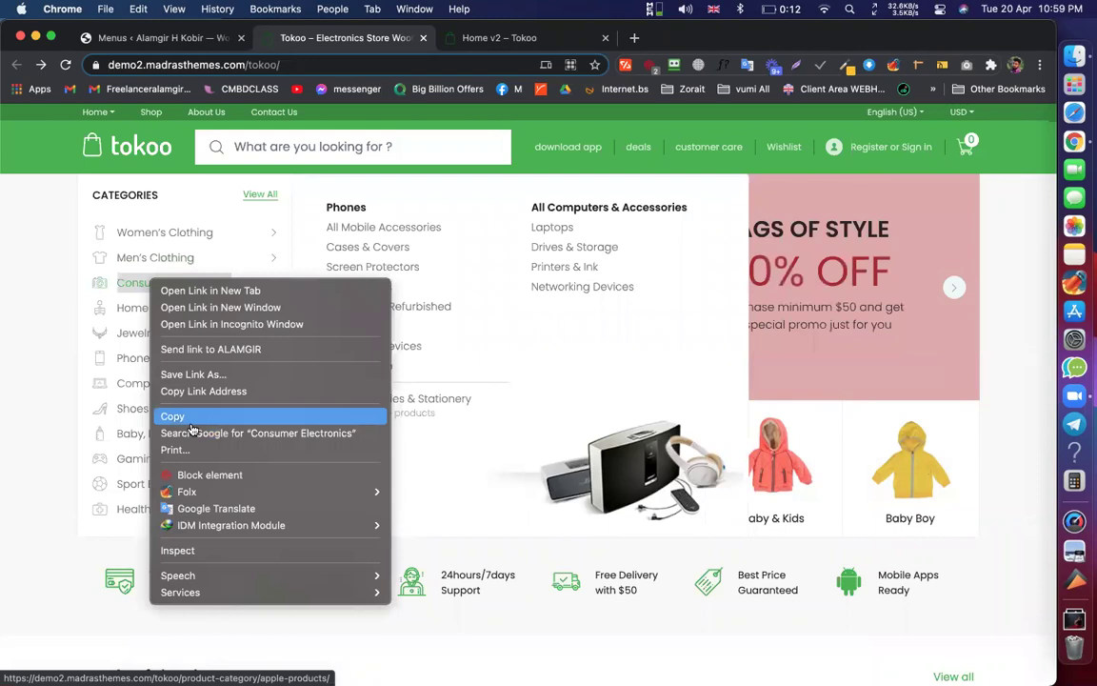
pyautogui.click(189, 45)
pyautogui.click(188, 45)
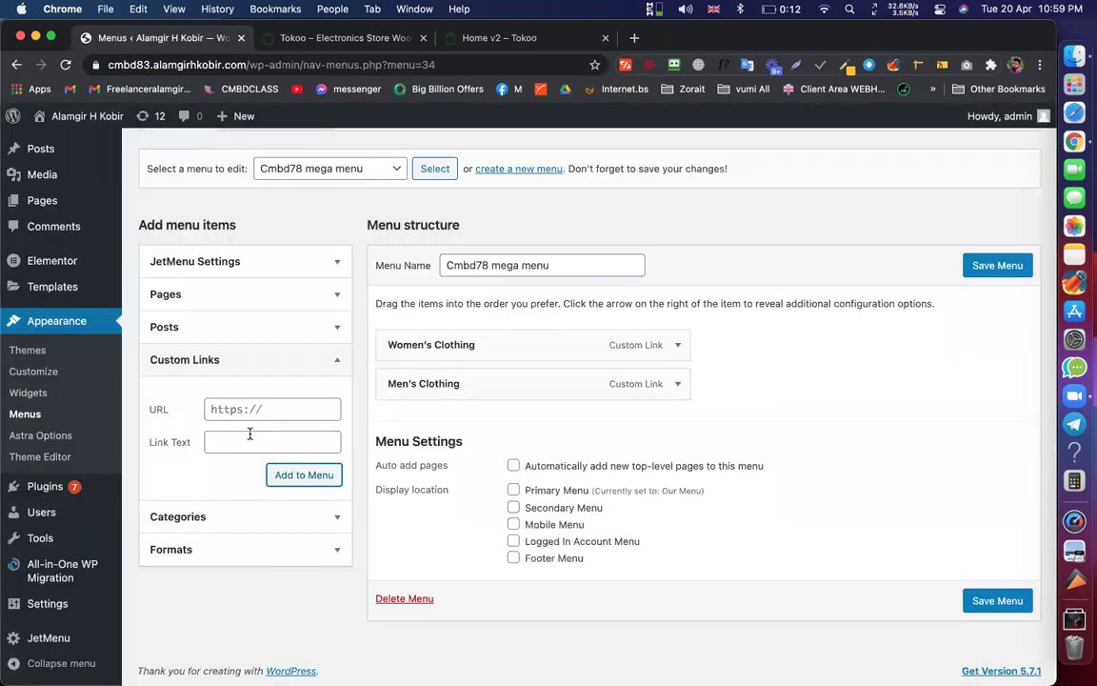
pyautogui.click(250, 435)
pyautogui.press('super+v')
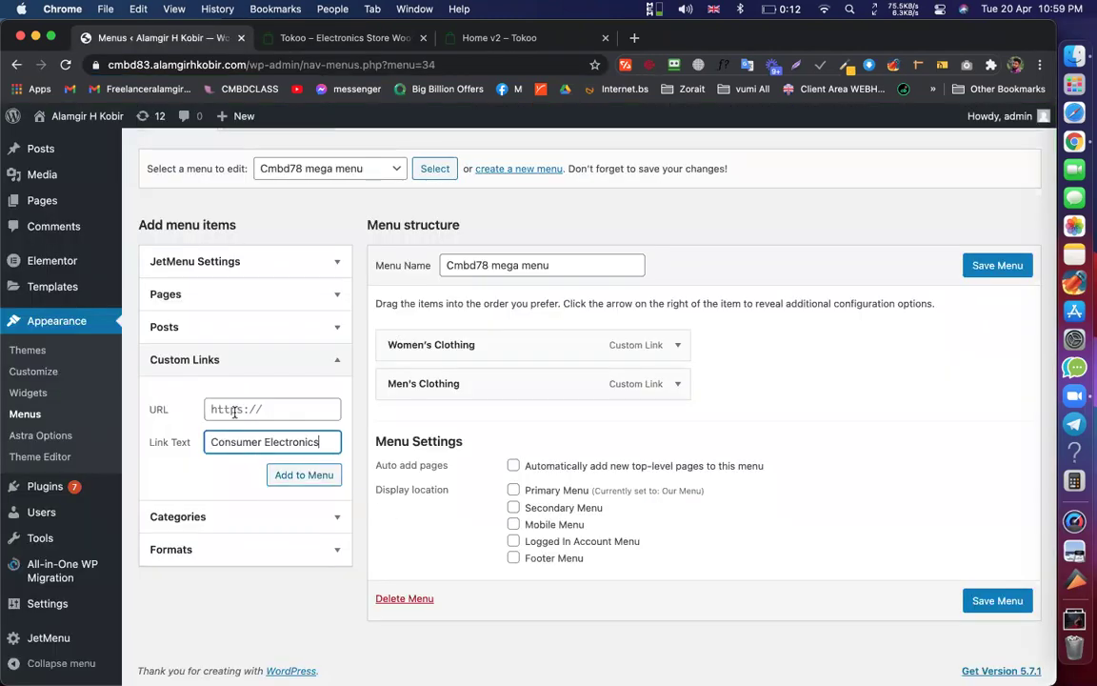
pyautogui.click(236, 411)
pyautogui.write('#')
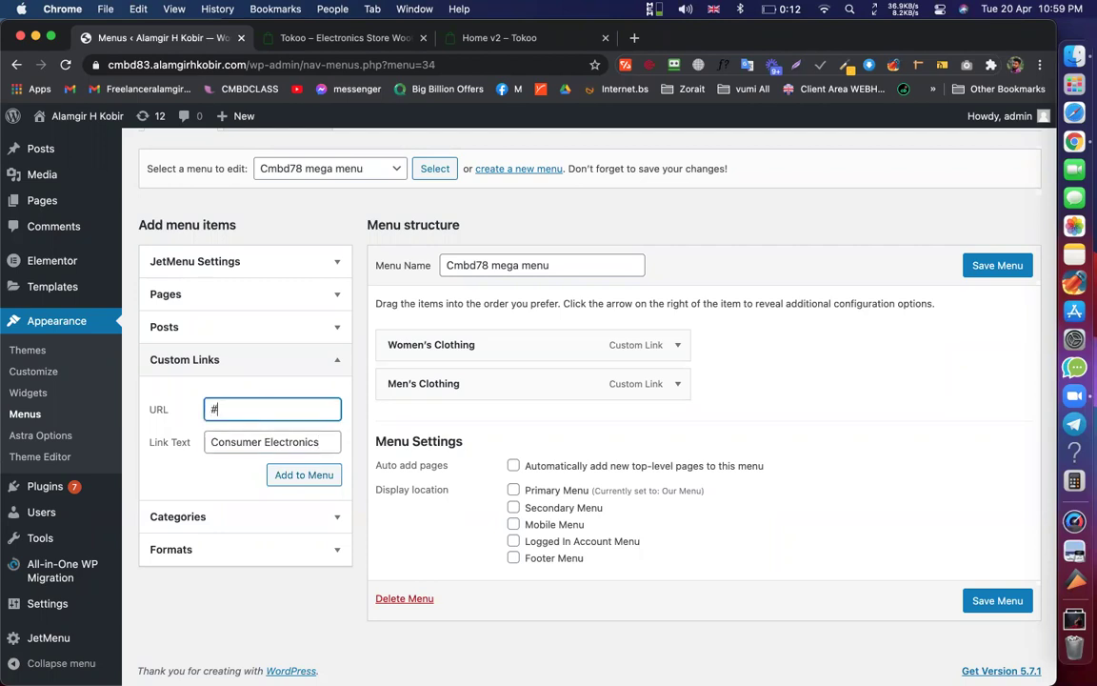
pyautogui.click(304, 474)
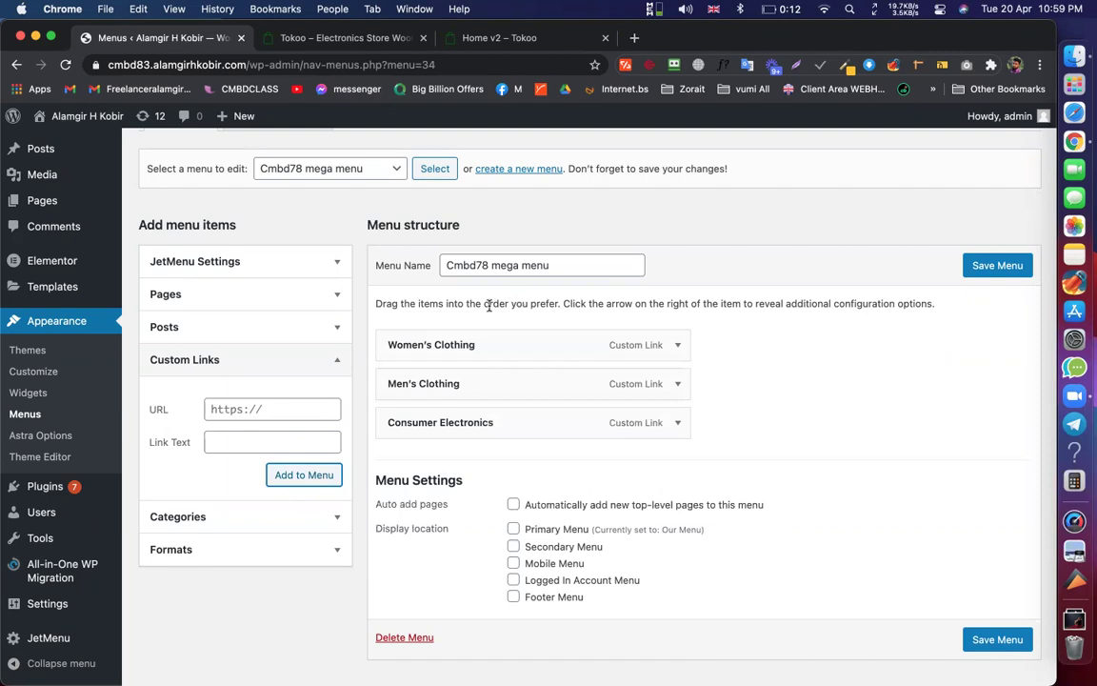
pyautogui.click(300, 40)
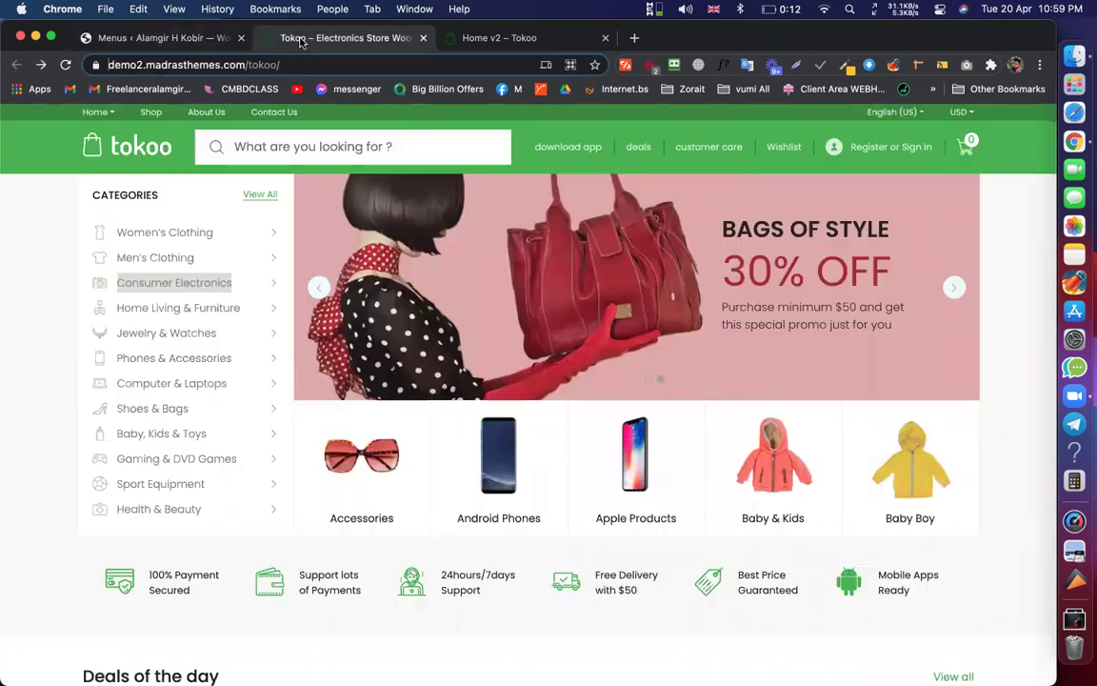
pyautogui.click(162, 38)
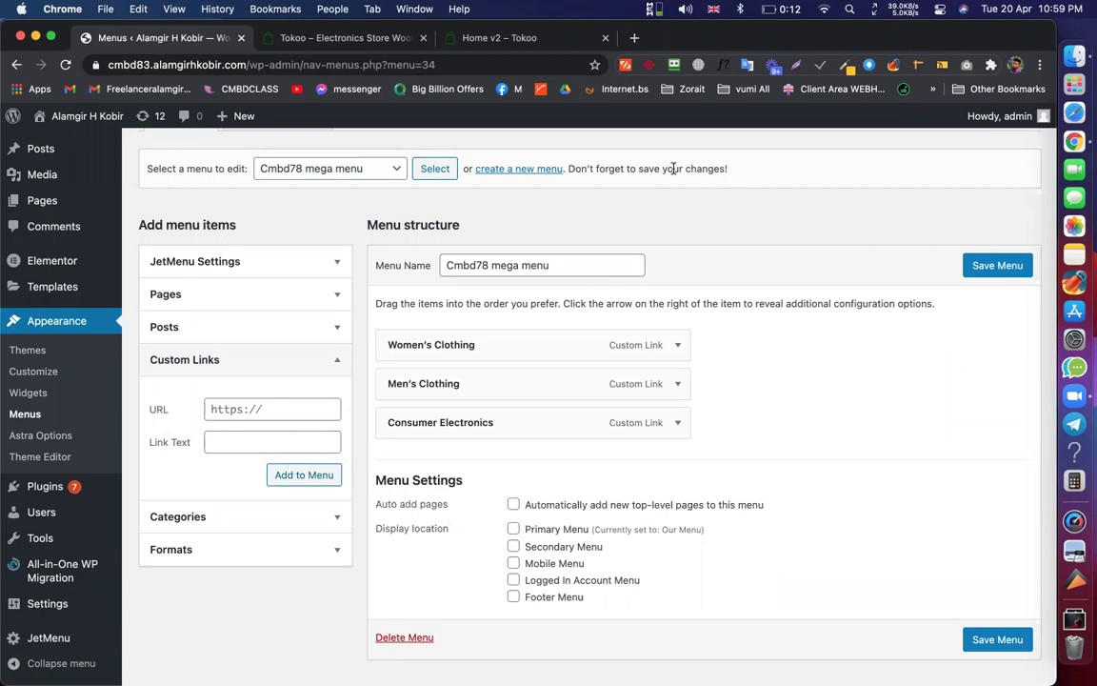
pyautogui.moveTo(727, 168); pyautogui.dragTo(568, 171)
pyautogui.click(727, 211)
# Copy the Home Living & Furniture category name from the Tokoo demo and add it to the WordPress menu as a custom link with URL "#"
pyautogui.click(289, 40)
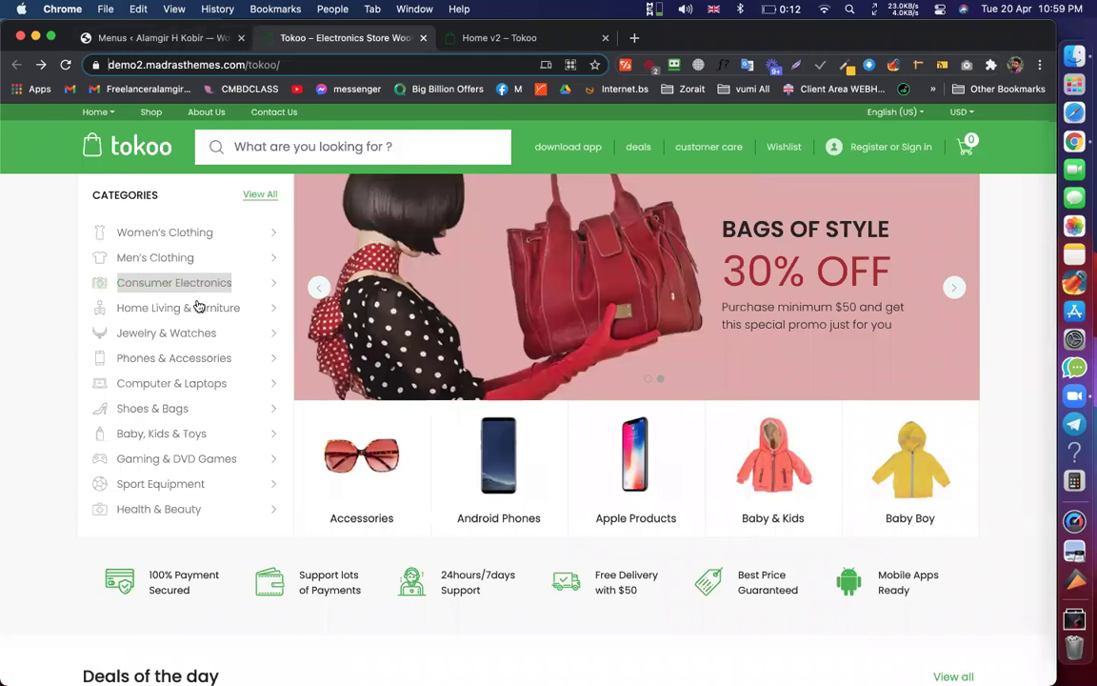
pyautogui.rightClick(197, 304)
pyautogui.press('super+c')
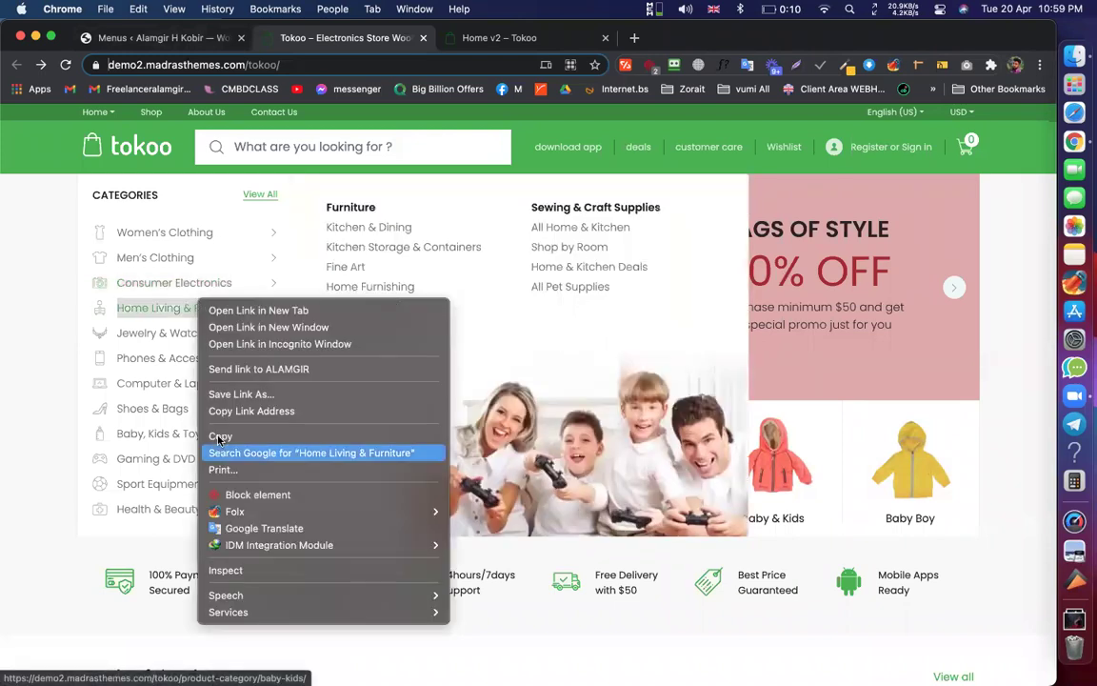
pyautogui.click(147, 37)
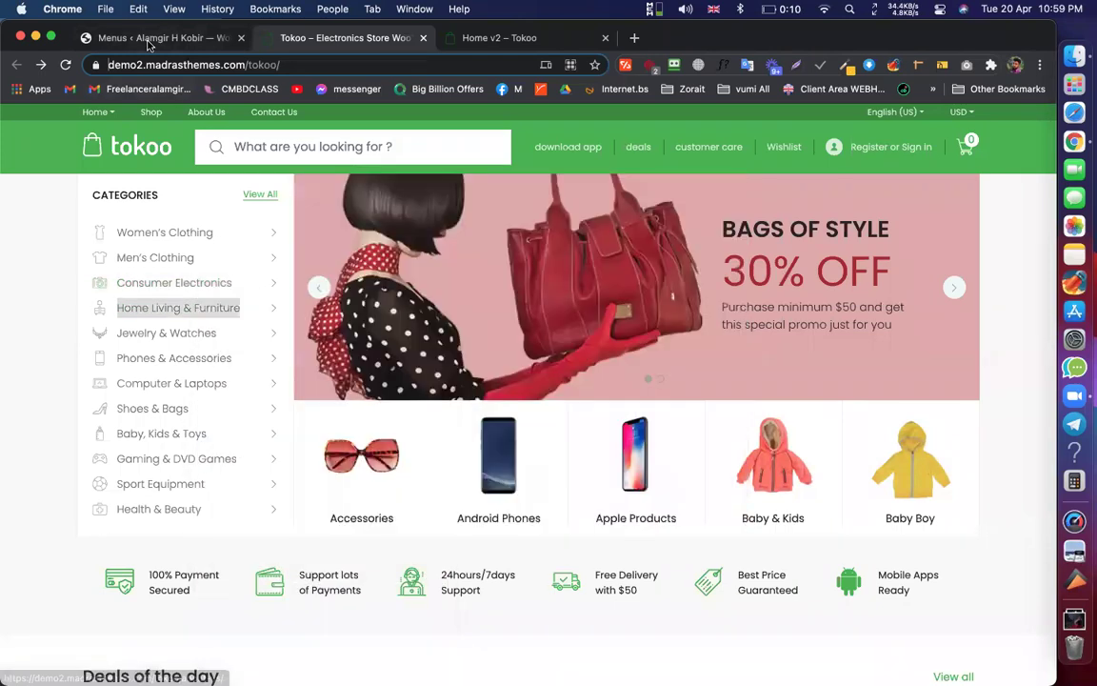
pyautogui.click(147, 38)
pyautogui.click(227, 445)
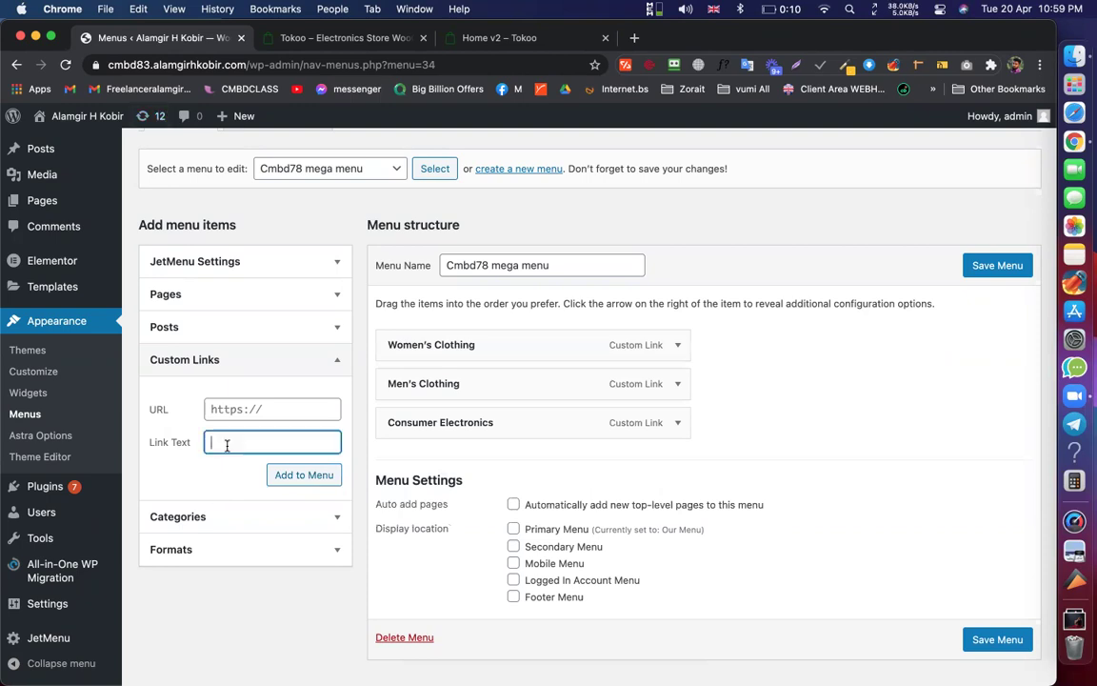
pyautogui.press('super+v')
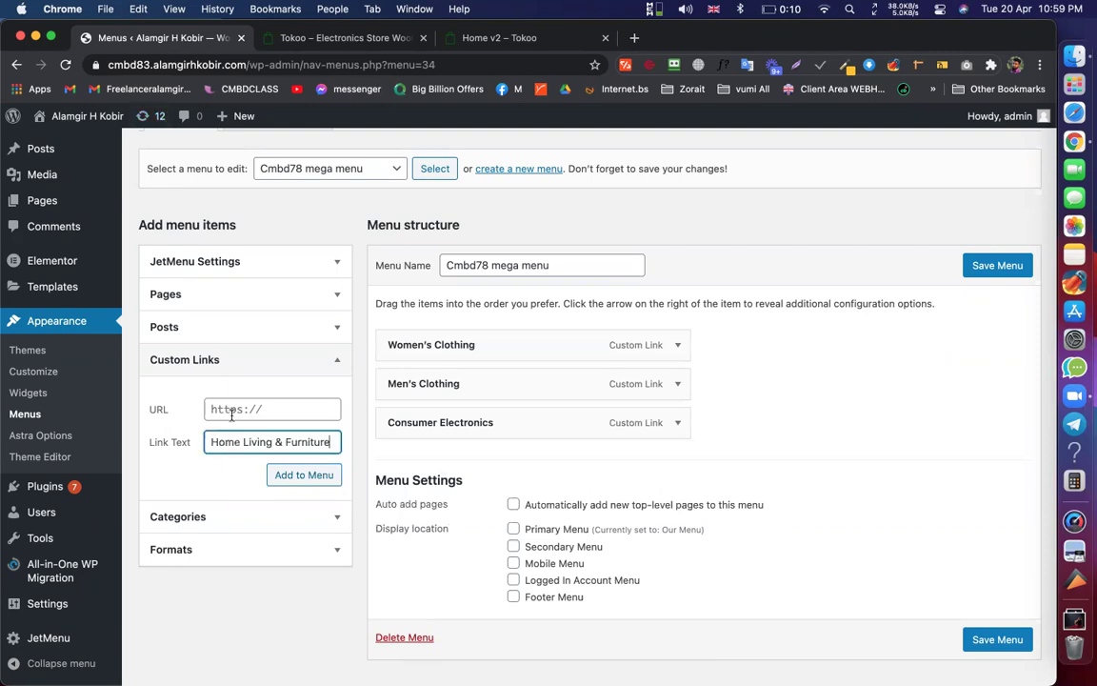
pyautogui.click(224, 408)
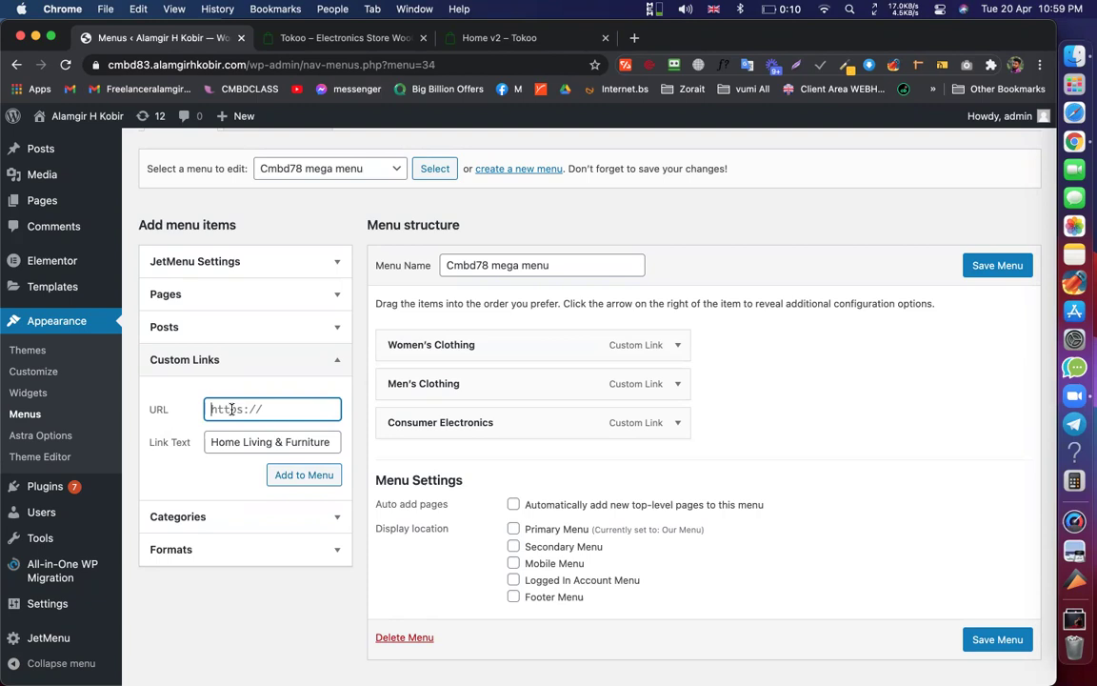
pyautogui.write('#')
pyautogui.click(290, 473)
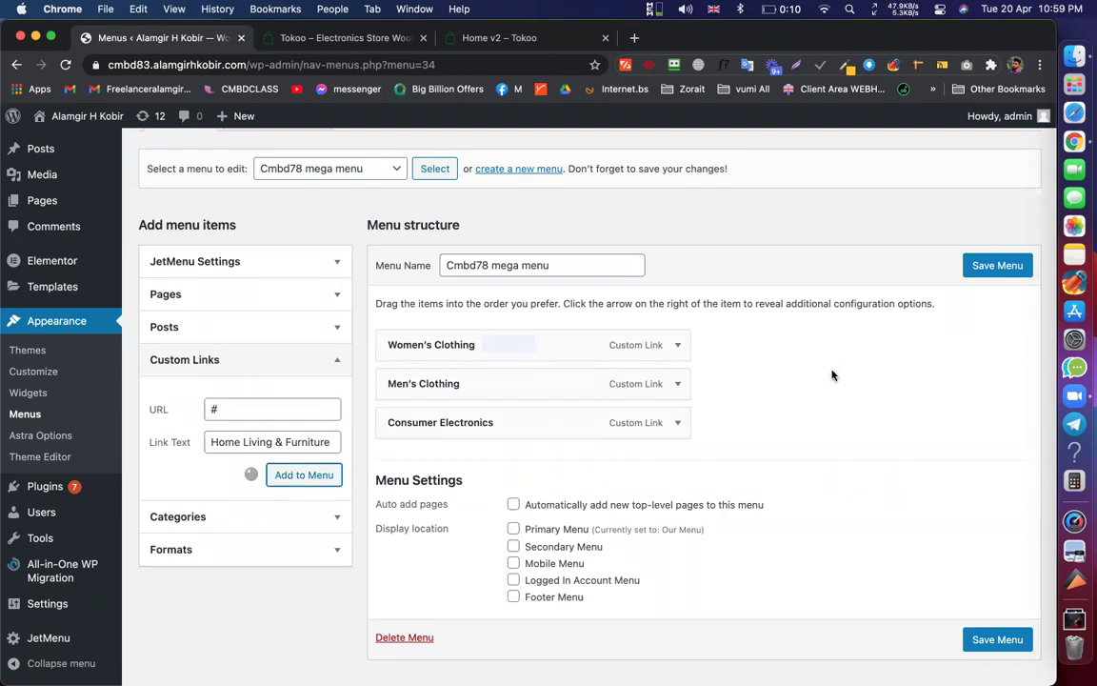
pyautogui.scroll(-1, 756, 392)
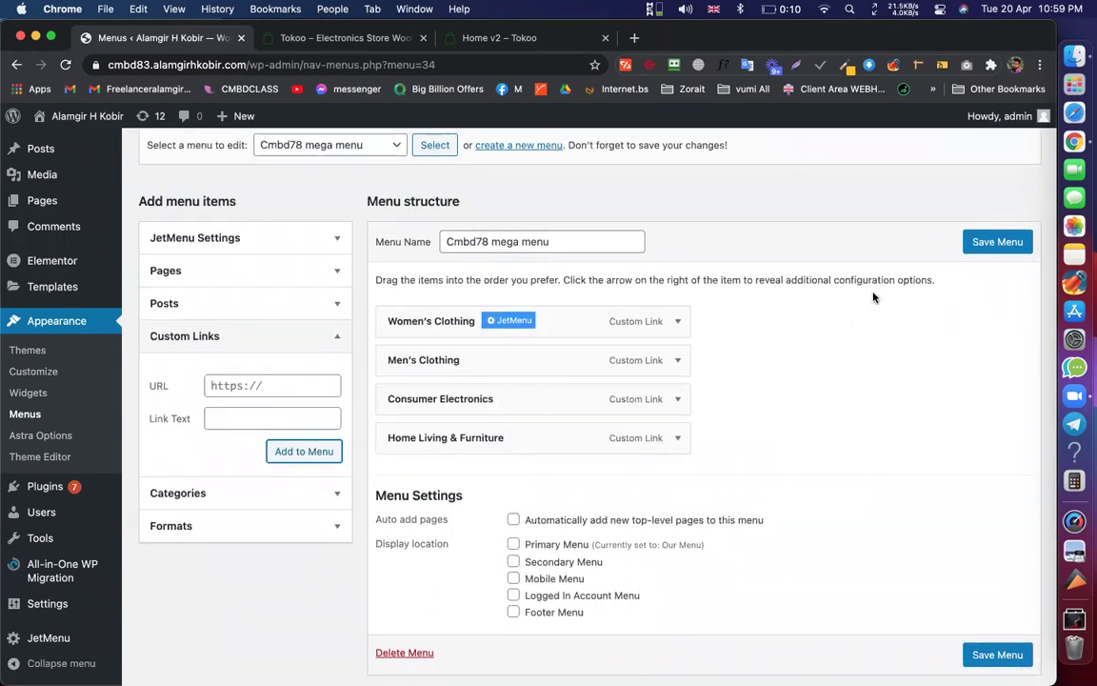
# Save the Cmbd78 mega menu with its four category links and bring its menu structure into view
pyautogui.click(990, 241)
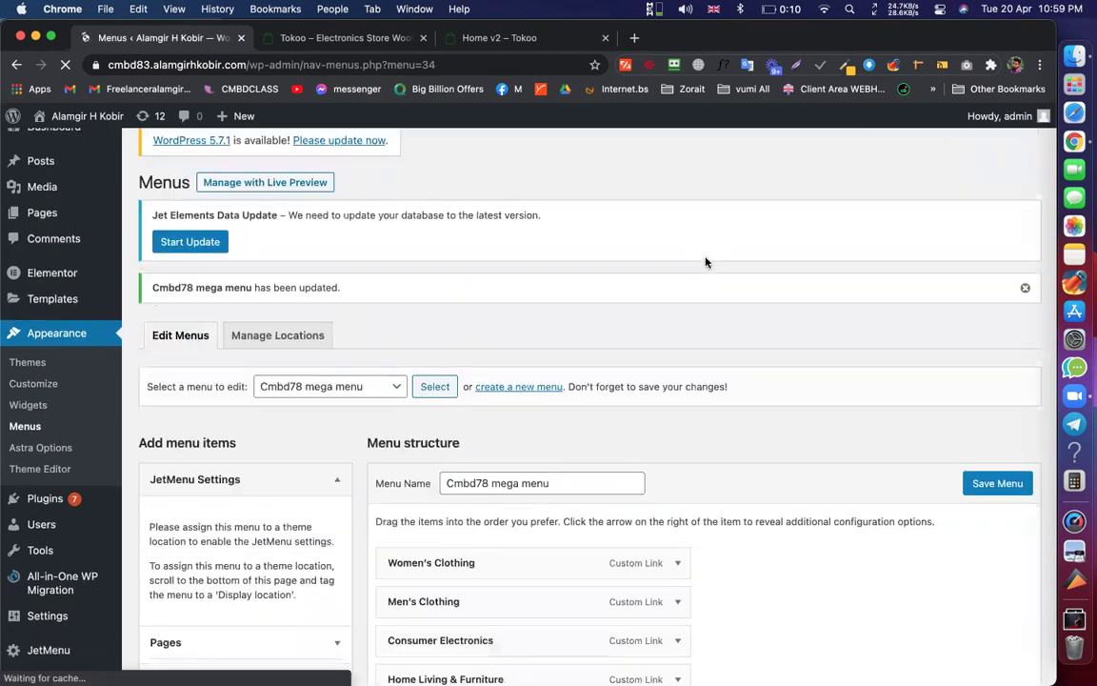
pyautogui.scroll(-5, 752, 276)
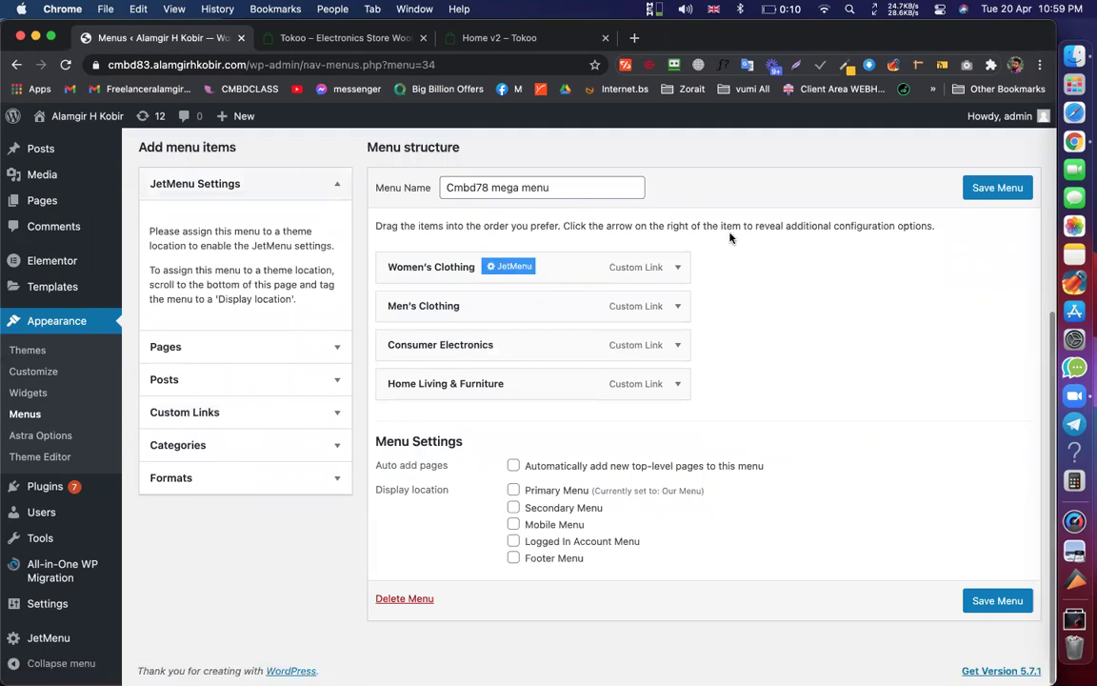
pyautogui.moveTo(724, 264)
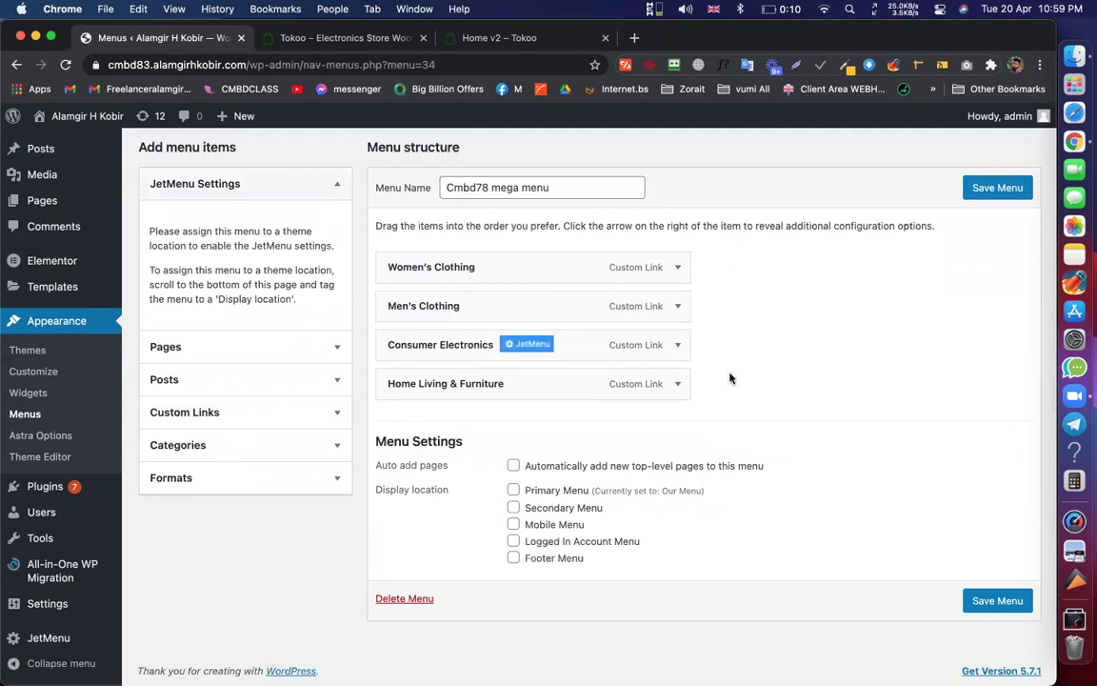
pyautogui.moveTo(729, 379)
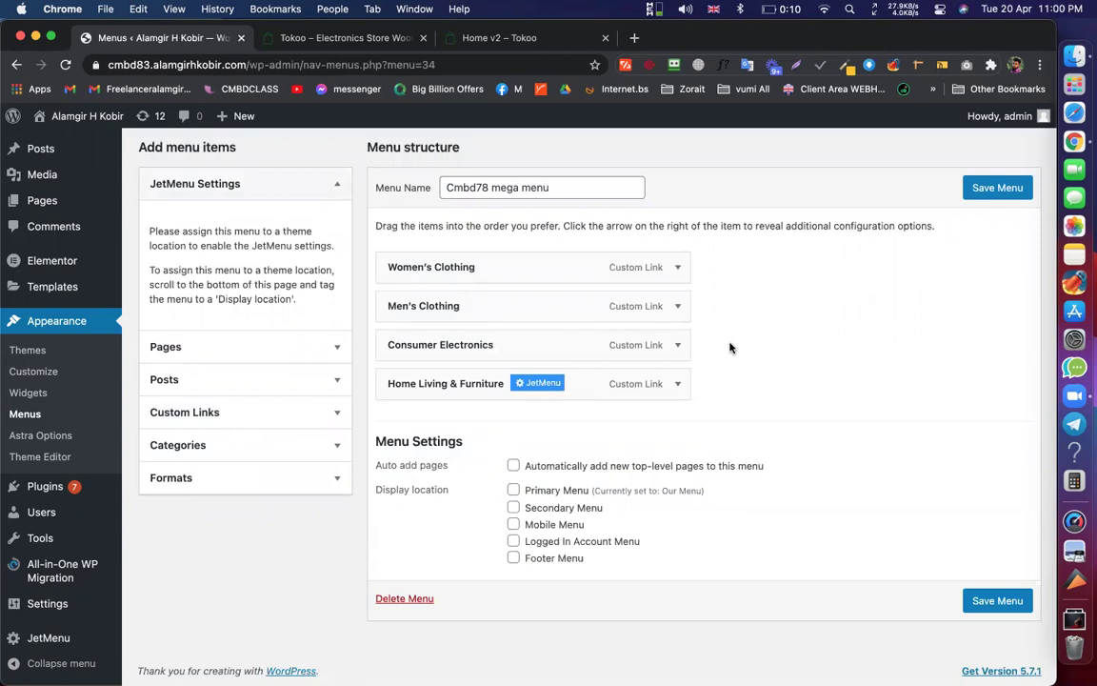
pyautogui.moveTo(540, 326)
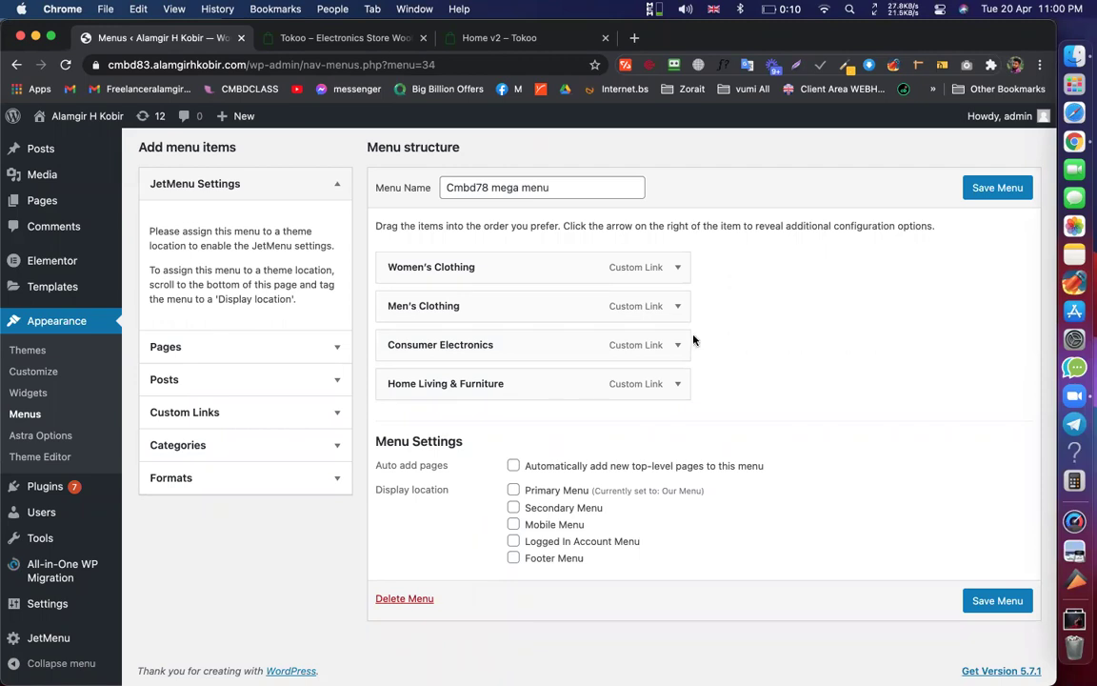
# Read the JetMenu Settings note about assigning the menu to a theme display location
pyautogui.moveTo(511, 271)
pyautogui.moveTo(159, 231); pyautogui.dragTo(149, 231)
pyautogui.keyDown('shift'); pyautogui.click(300, 315); pyautogui.keyUp('shift')
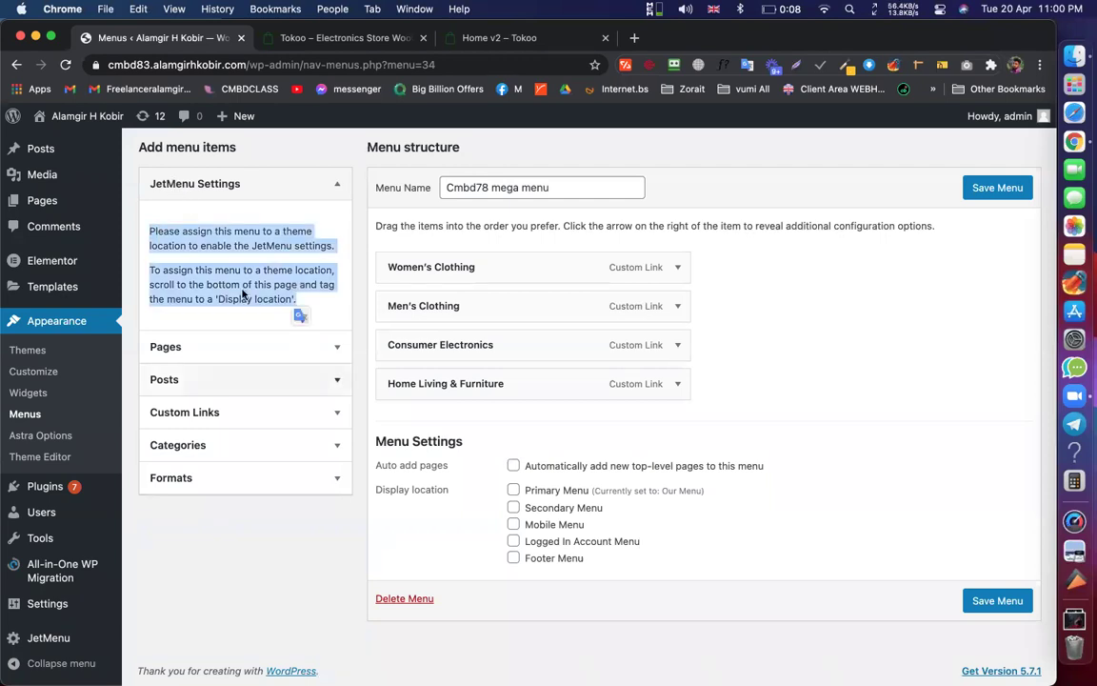
pyautogui.click(218, 237)
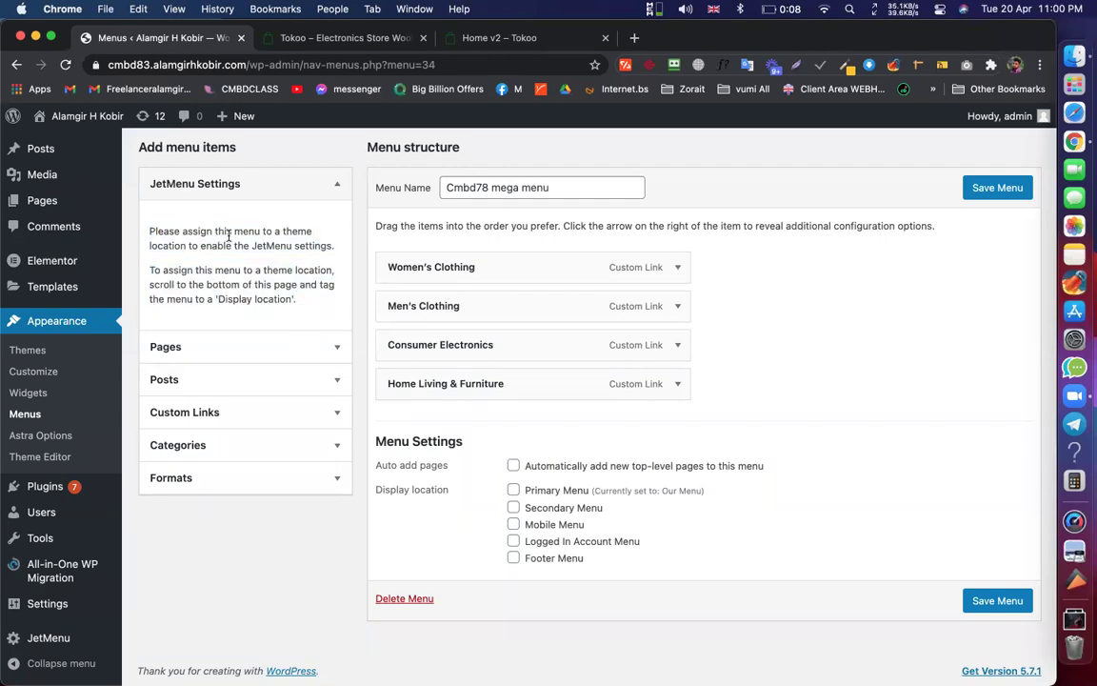
pyautogui.moveTo(148, 223); pyautogui.dragTo(305, 301)
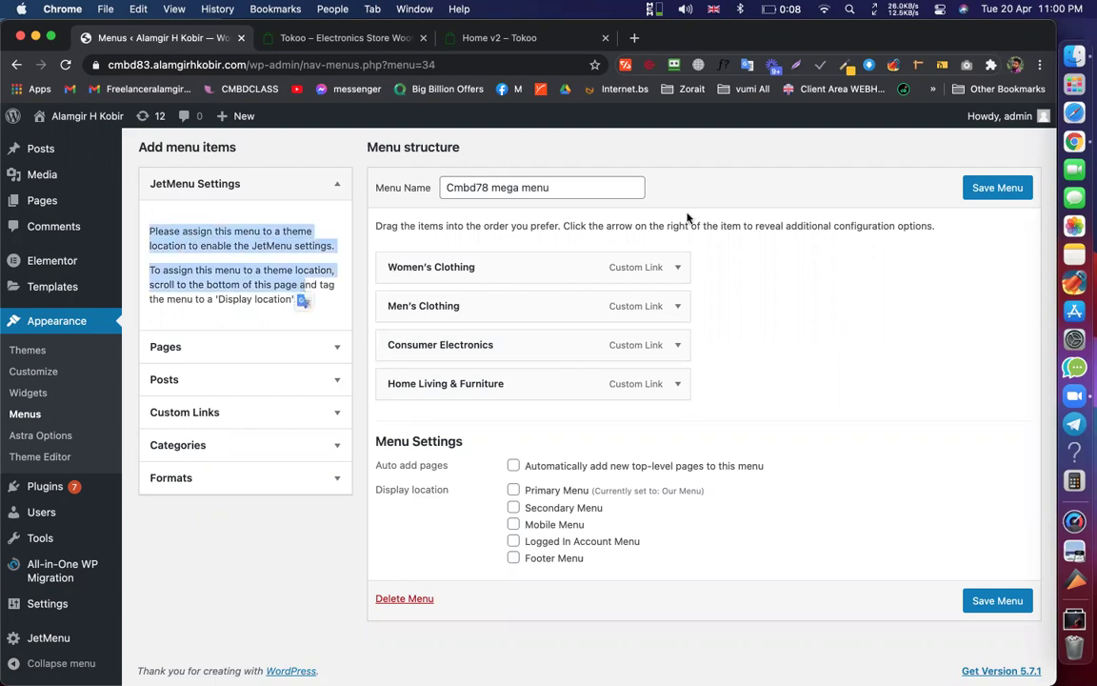
pyautogui.click(747, 245)
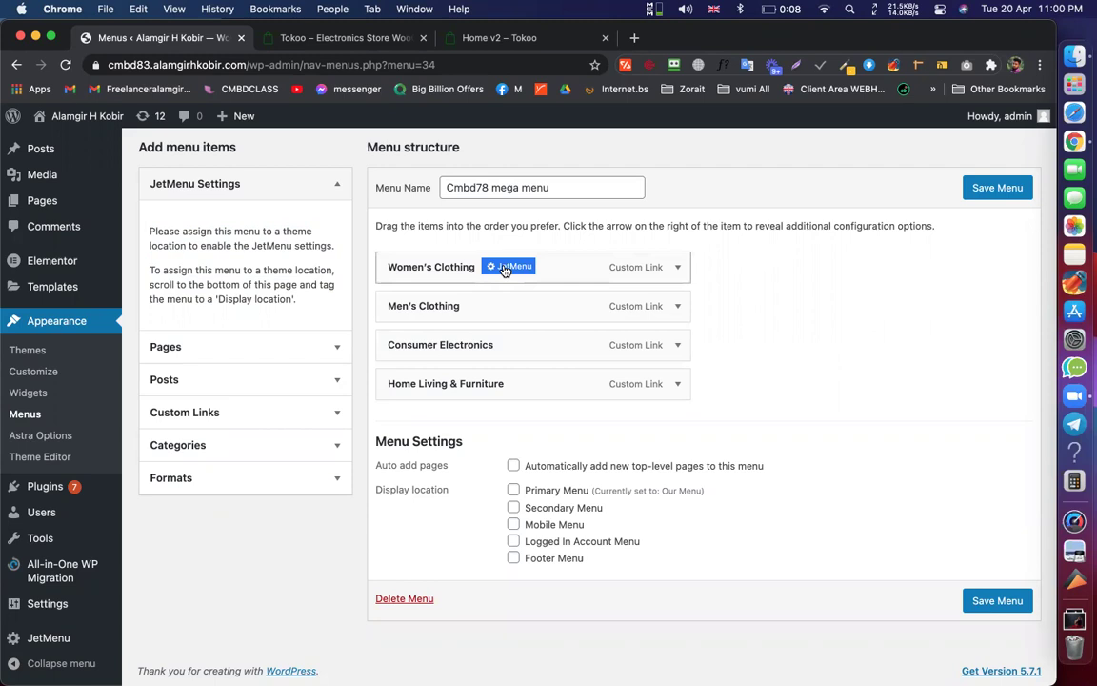
# Enable the mega submenu in the Women's Clothing item's JetMenu settings and open its mega menu content for editing
pyautogui.click(504, 267)
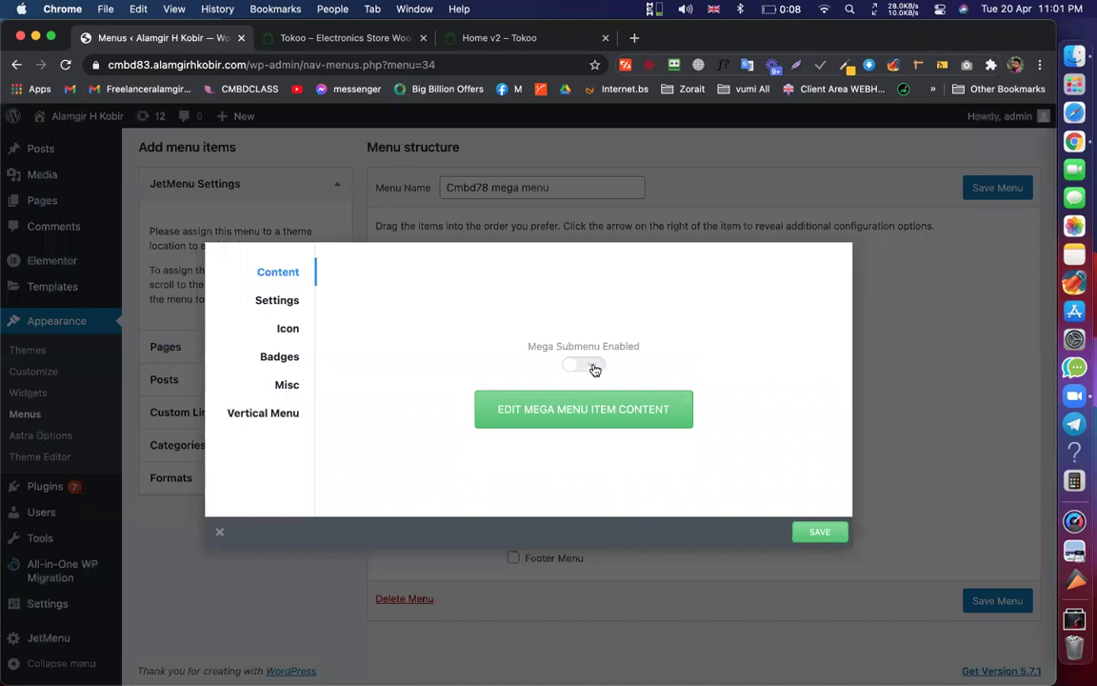
pyautogui.click(324, 39)
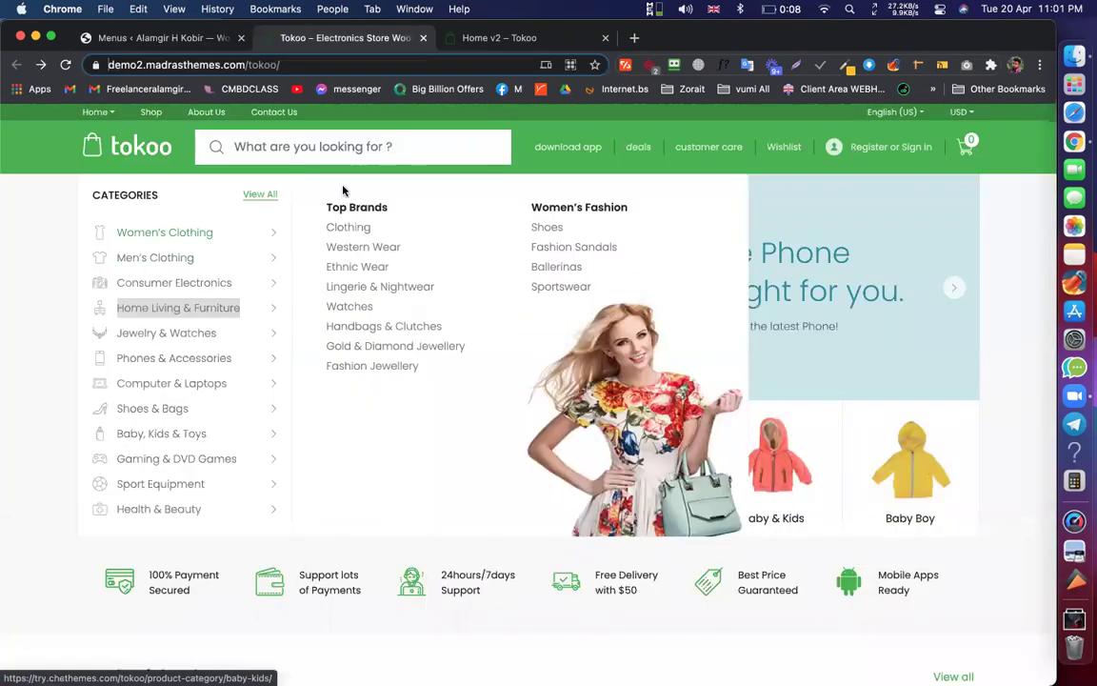
pyautogui.click(217, 39)
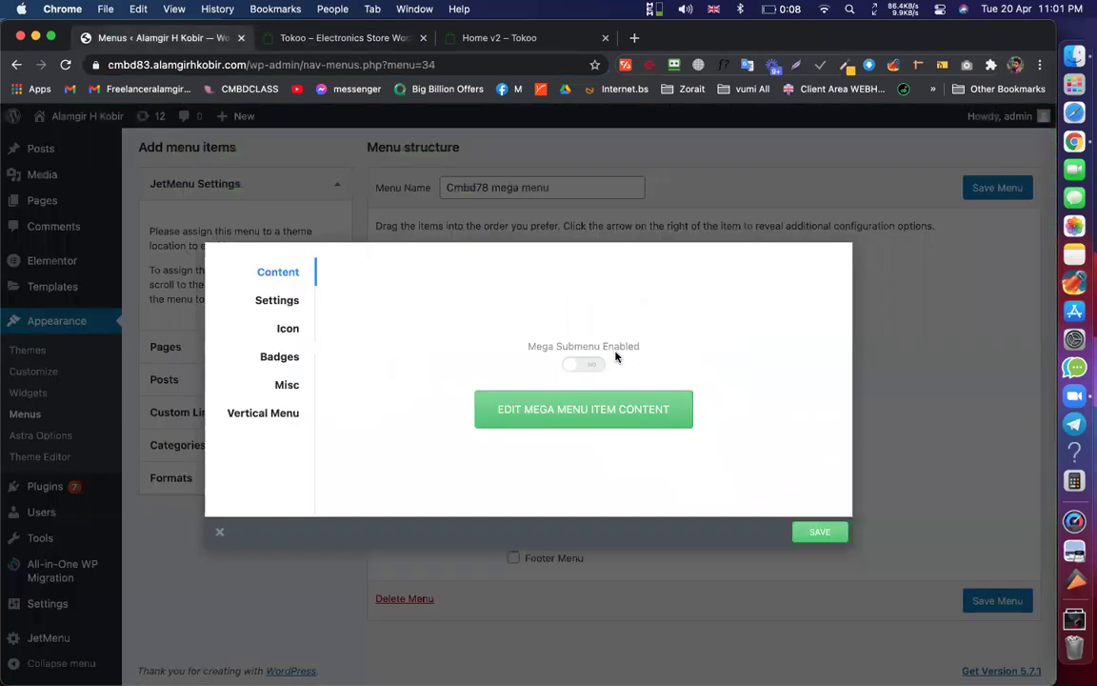
pyautogui.click(597, 368)
pyautogui.click(536, 411)
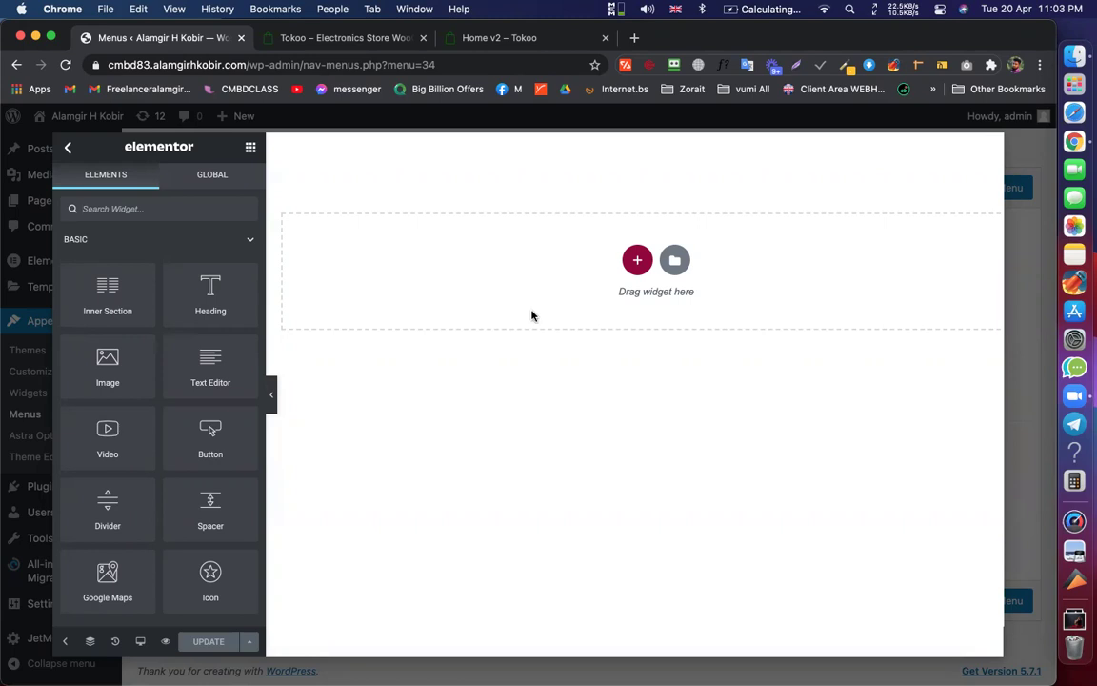
# Check the Women's Clothing submenu on the Tokoo demo and add a single-column section to the mega menu content
pyautogui.click(317, 42)
pyautogui.moveTo(225, 235)
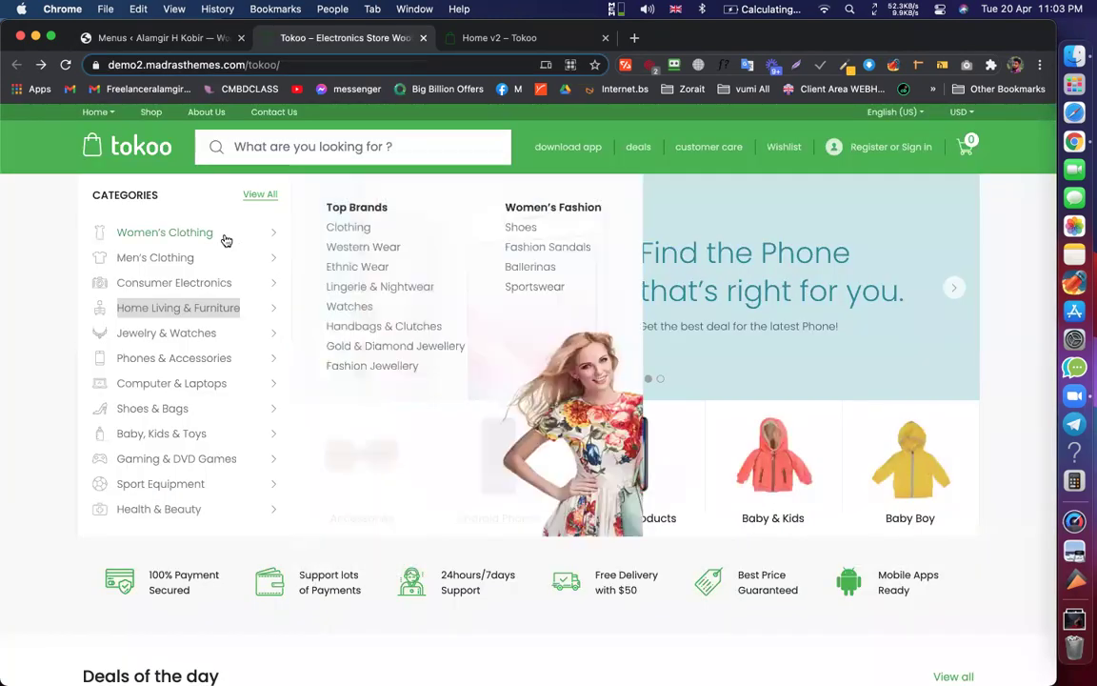
pyautogui.click(110, 38)
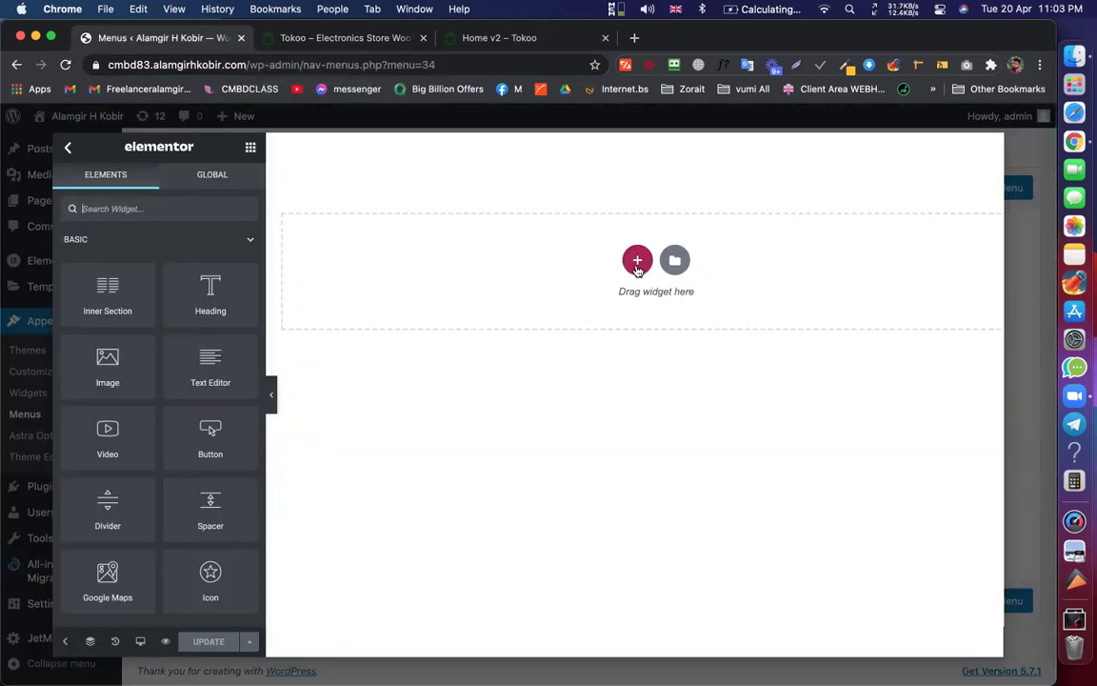
pyautogui.click(637, 260)
pyautogui.click(457, 303)
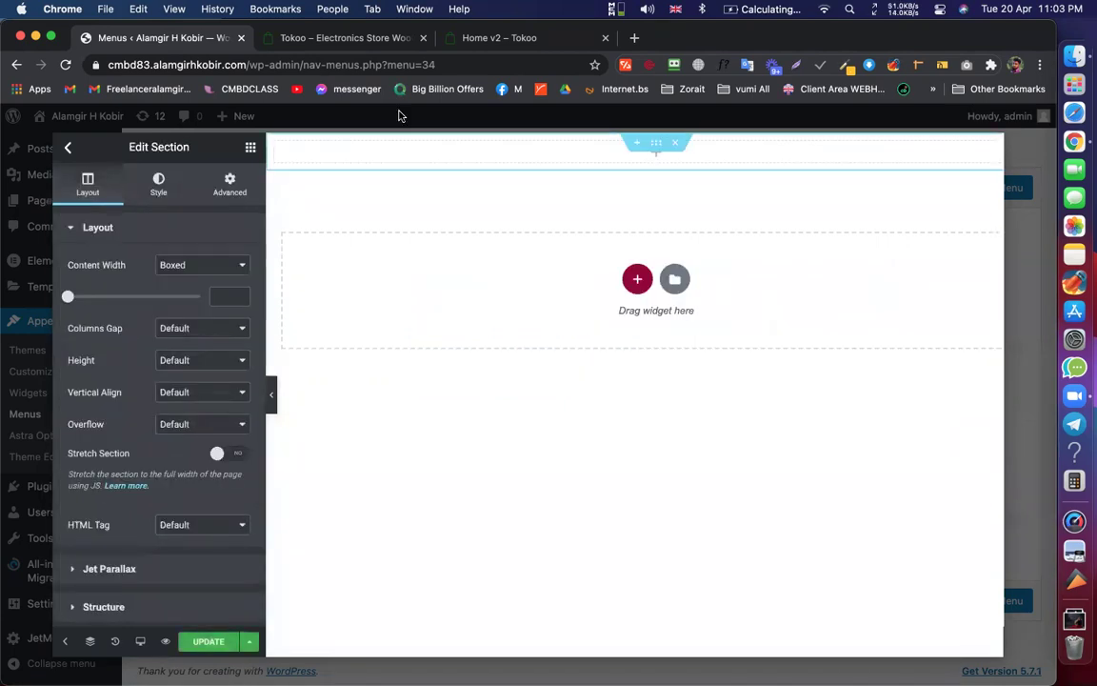
# Capture a screenshot of the Women's Clothing submenu on the Tokoo demo, framing its link columns and model image
pyautogui.click(335, 38)
pyautogui.moveTo(191, 232)
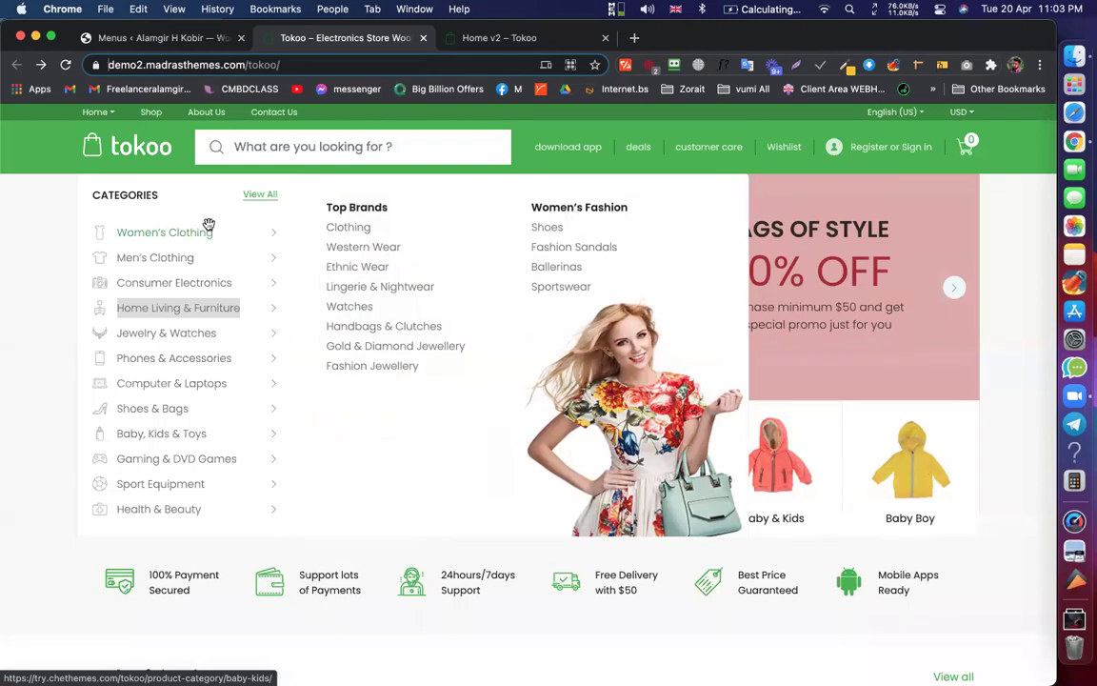
pyautogui.press('super+shift+5')
pyautogui.moveTo(262, 299); pyautogui.dragTo(551, 318)
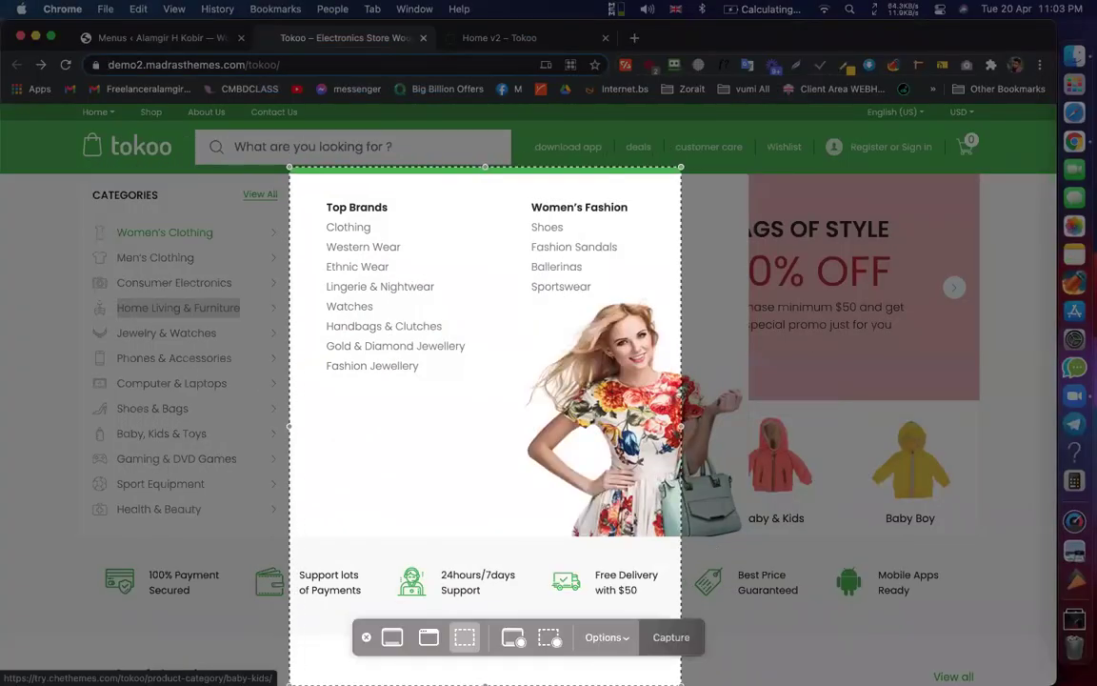
pyautogui.moveTo(681, 683); pyautogui.dragTo(746, 538)
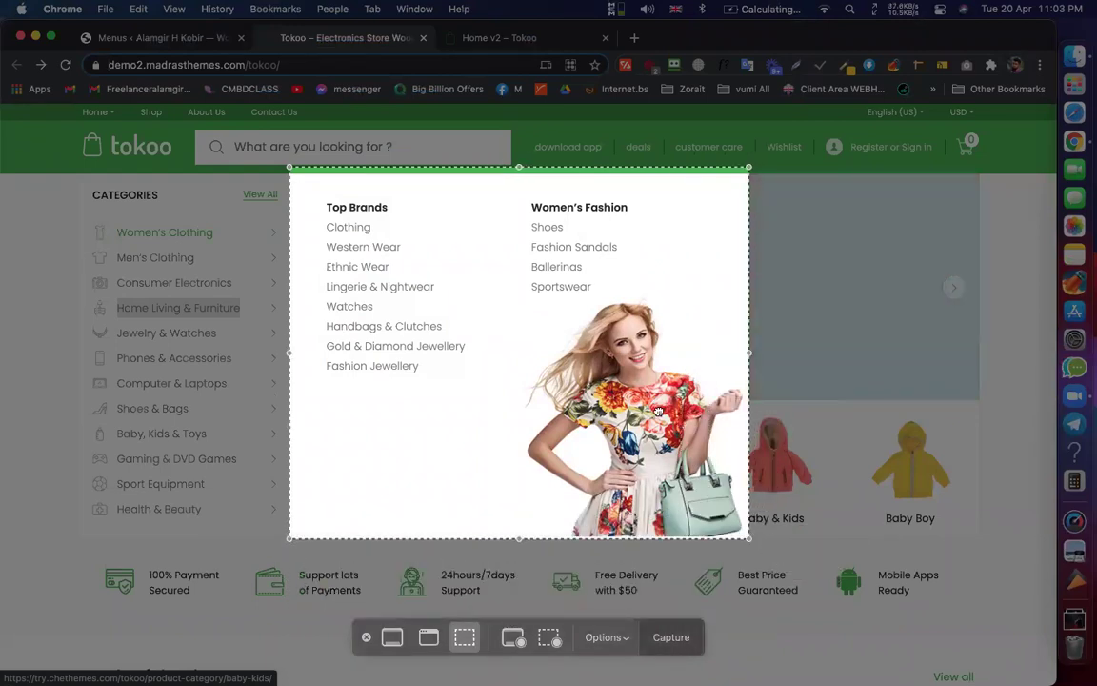
pyautogui.moveTo(658, 401); pyautogui.dragTo(658, 410)
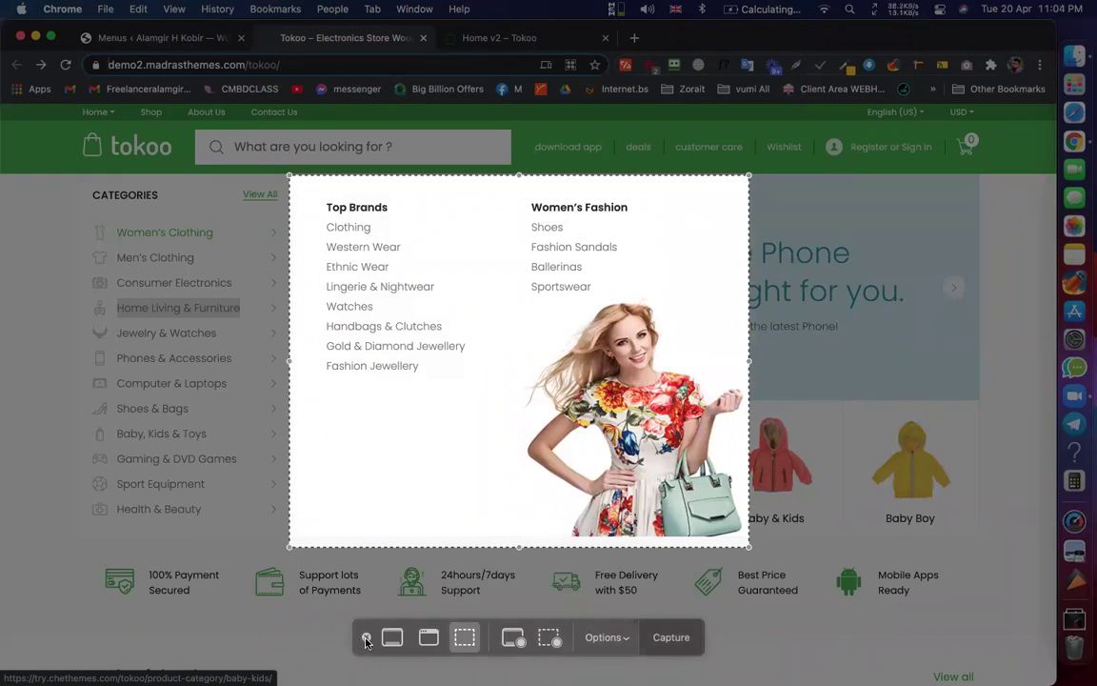
pyautogui.press('Return')
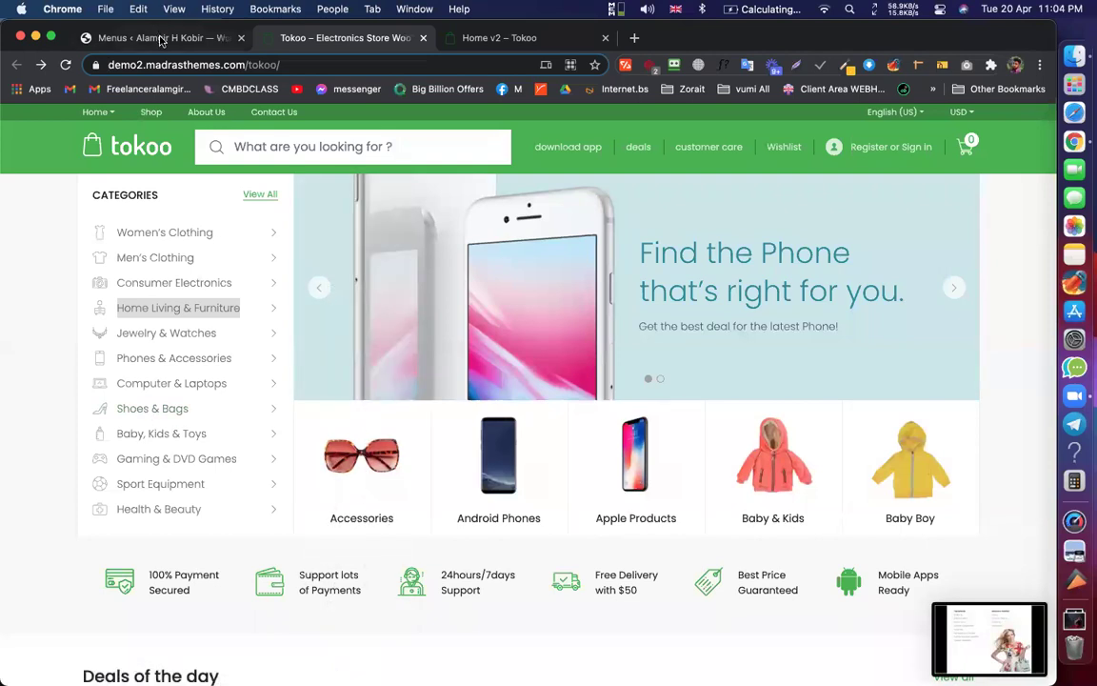
# Return to the mega menu editor, review the captured submenu screenshot in its markup view and finish without annotations
pyautogui.hotkey('ctrl', 'shift', 'Tab')
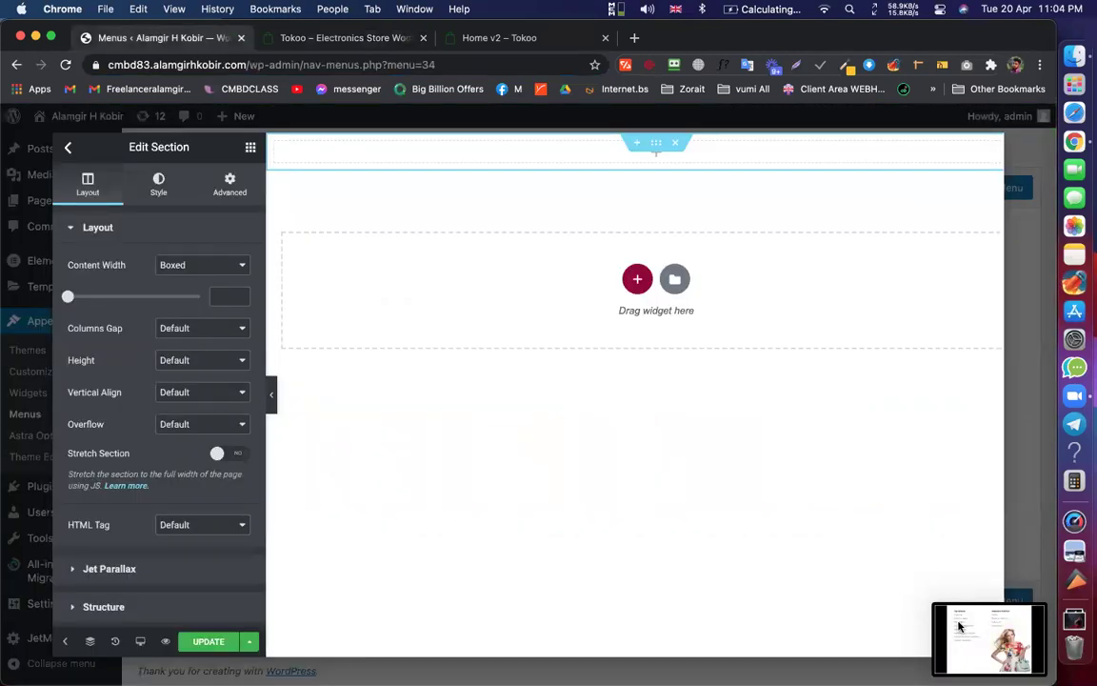
pyautogui.click(958, 626)
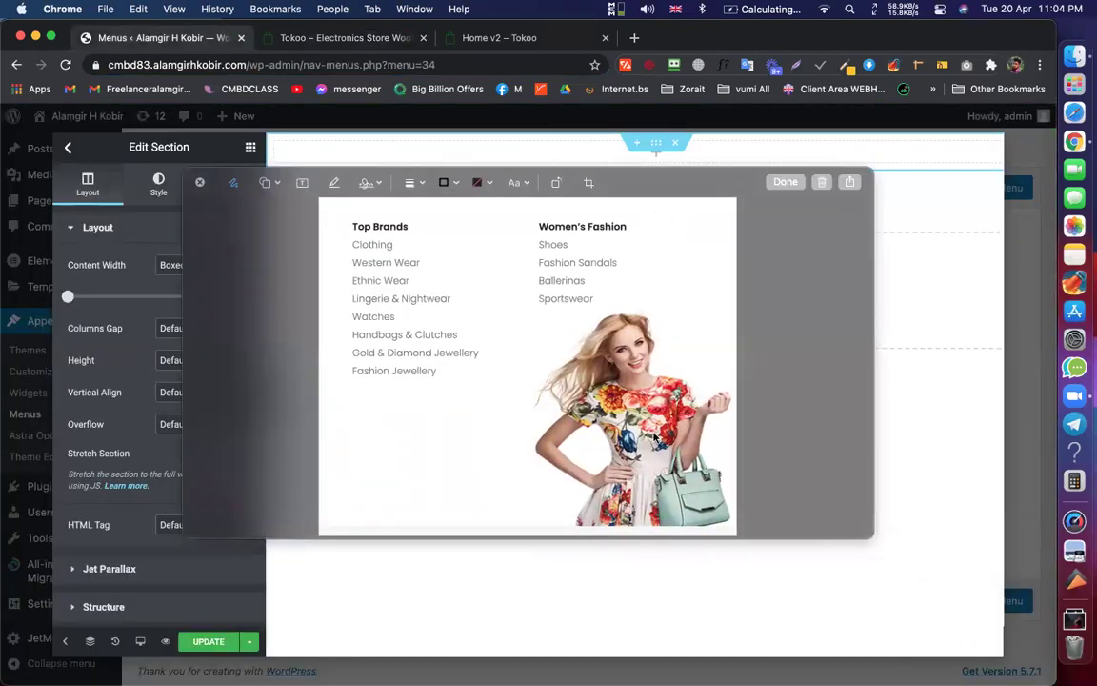
pyautogui.hotkey('ctrl', 'Up')
pyautogui.click(731, 455)
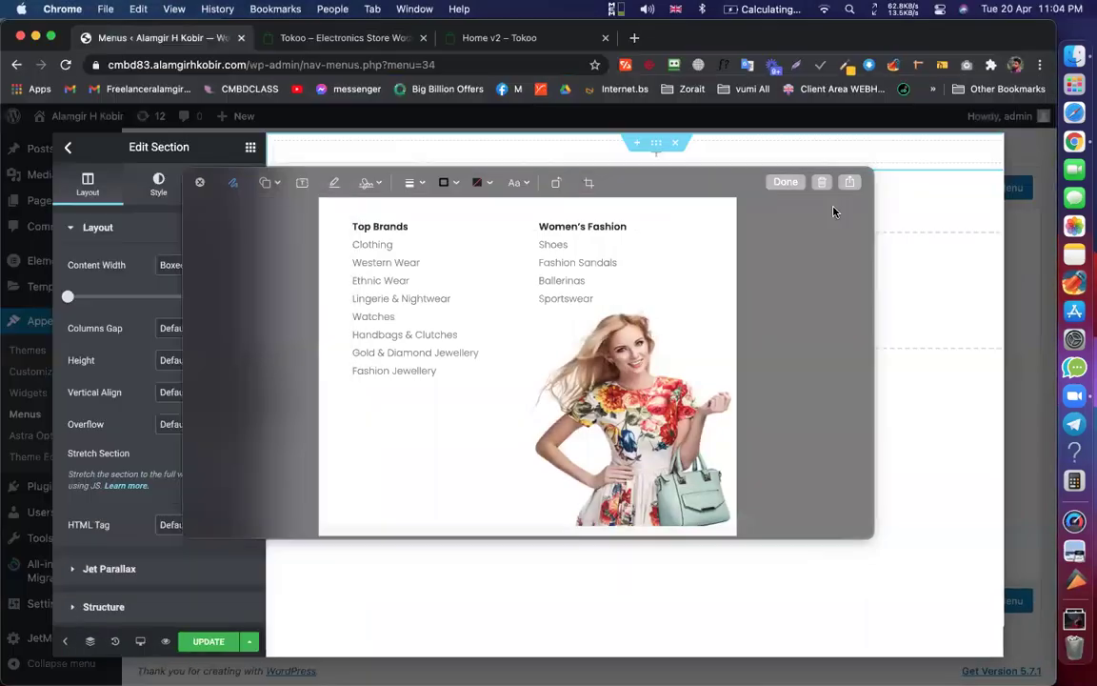
pyautogui.click(784, 181)
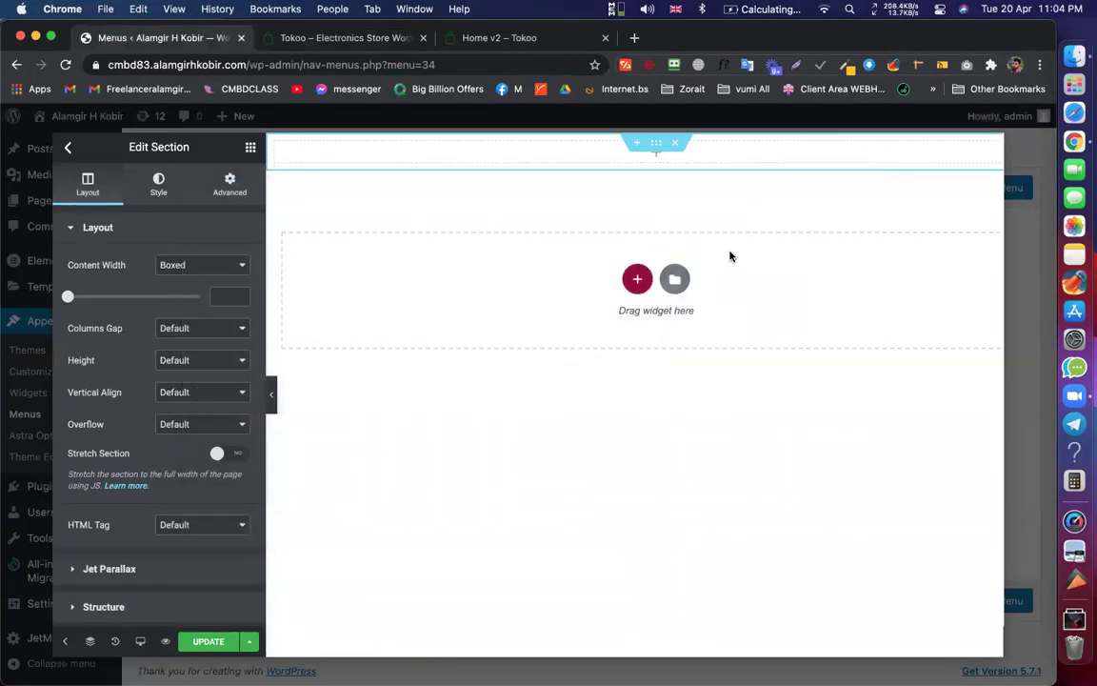
# Open the new submenu screenshot from Finder's Recents in Preview, close Finder and view the image full screen before returning to Chrome
pyautogui.click(1067, 61)
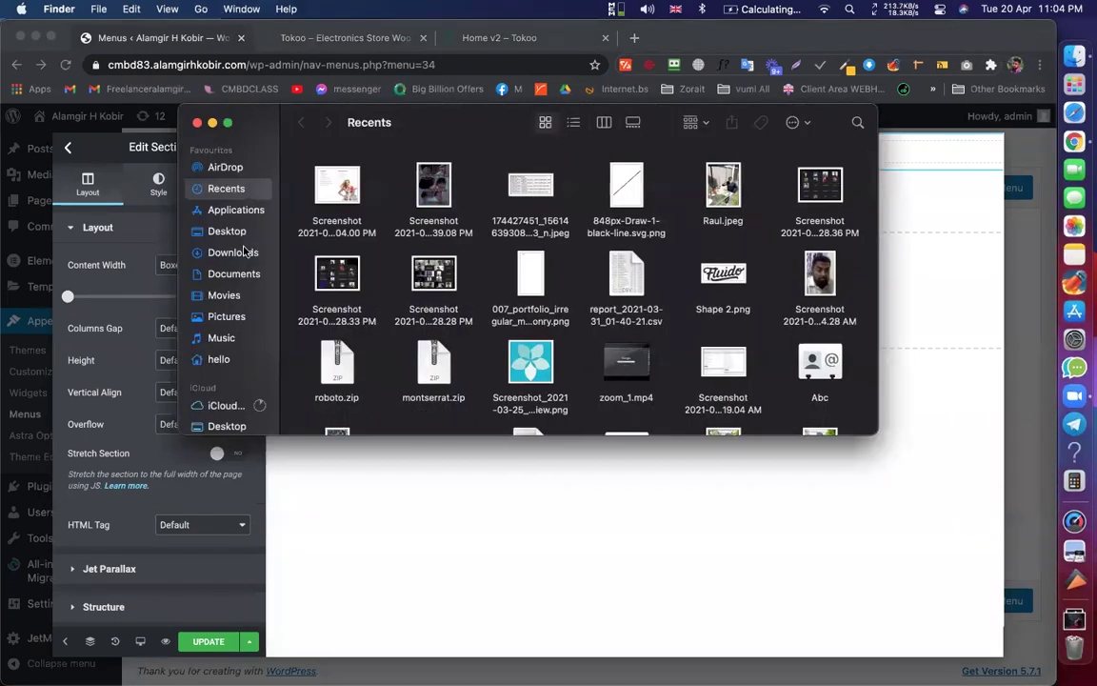
pyautogui.click(234, 252)
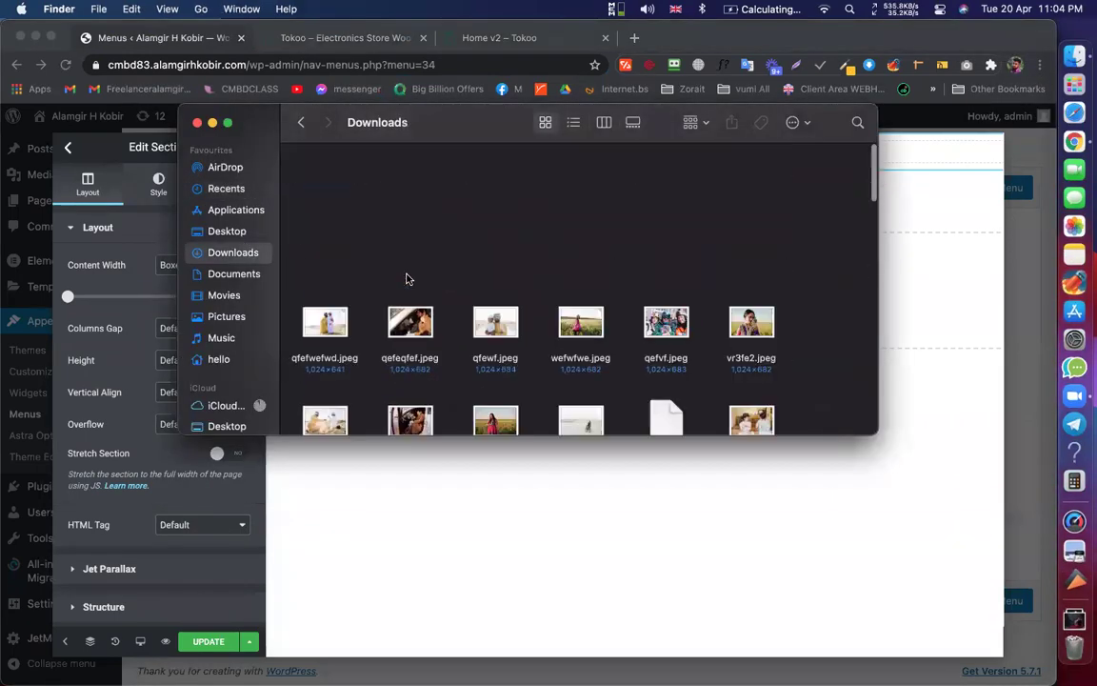
pyautogui.click(238, 210)
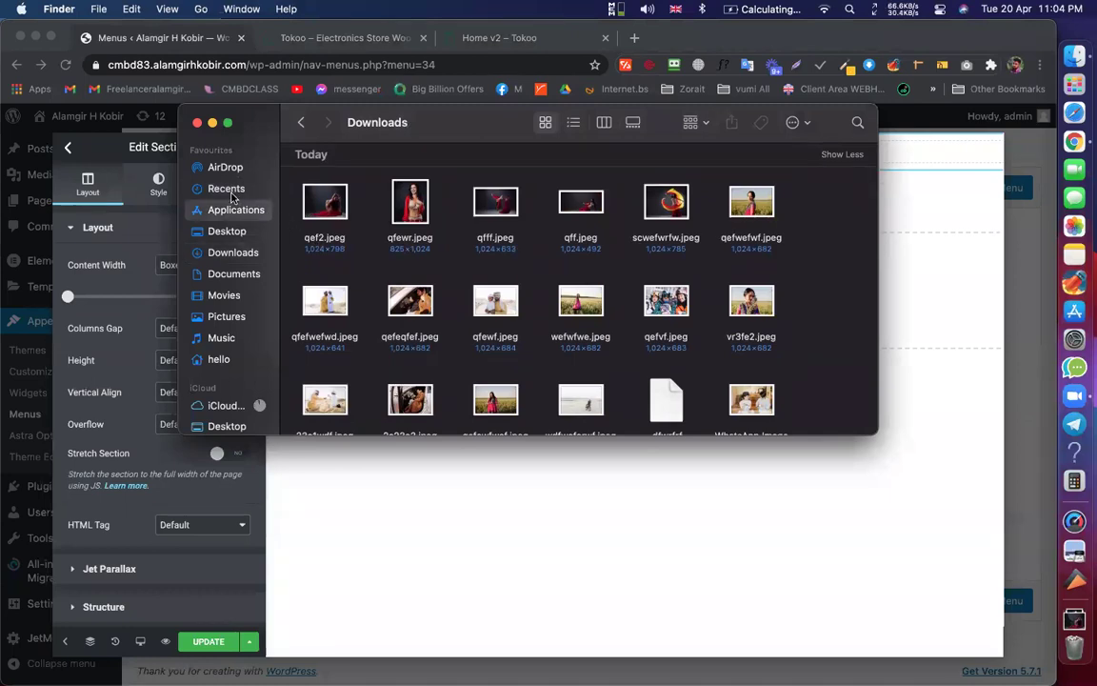
pyautogui.click(228, 189)
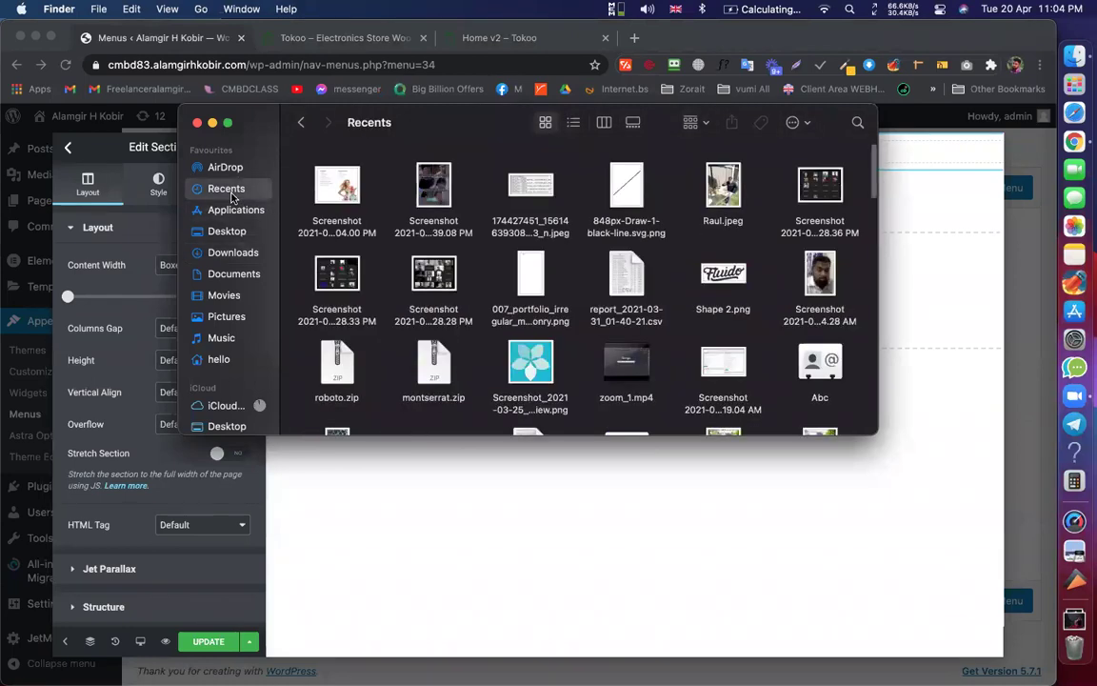
pyautogui.doubleClick(338, 187)
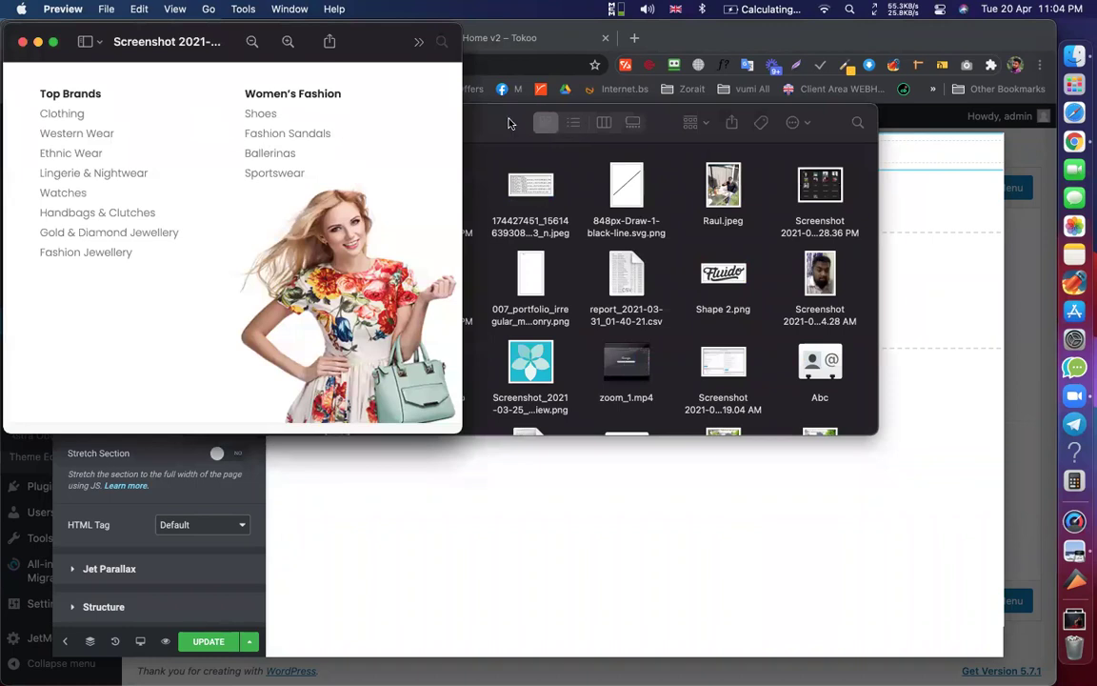
pyautogui.click(510, 124)
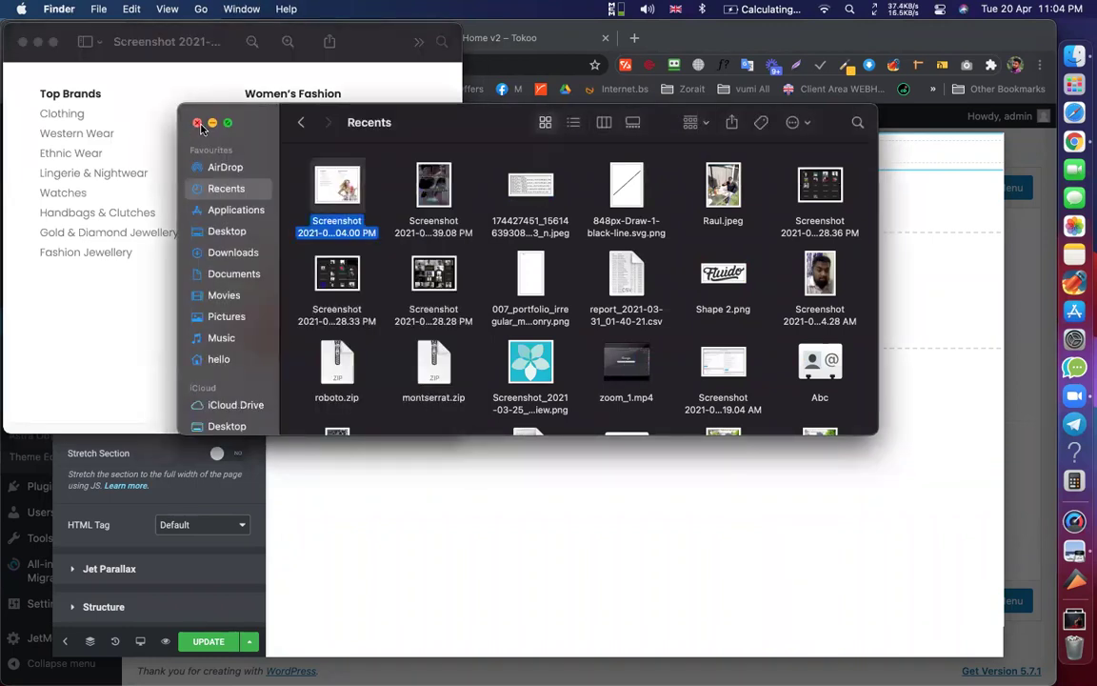
pyautogui.click(198, 124)
pyautogui.hotkey('ctrl', 'Up')
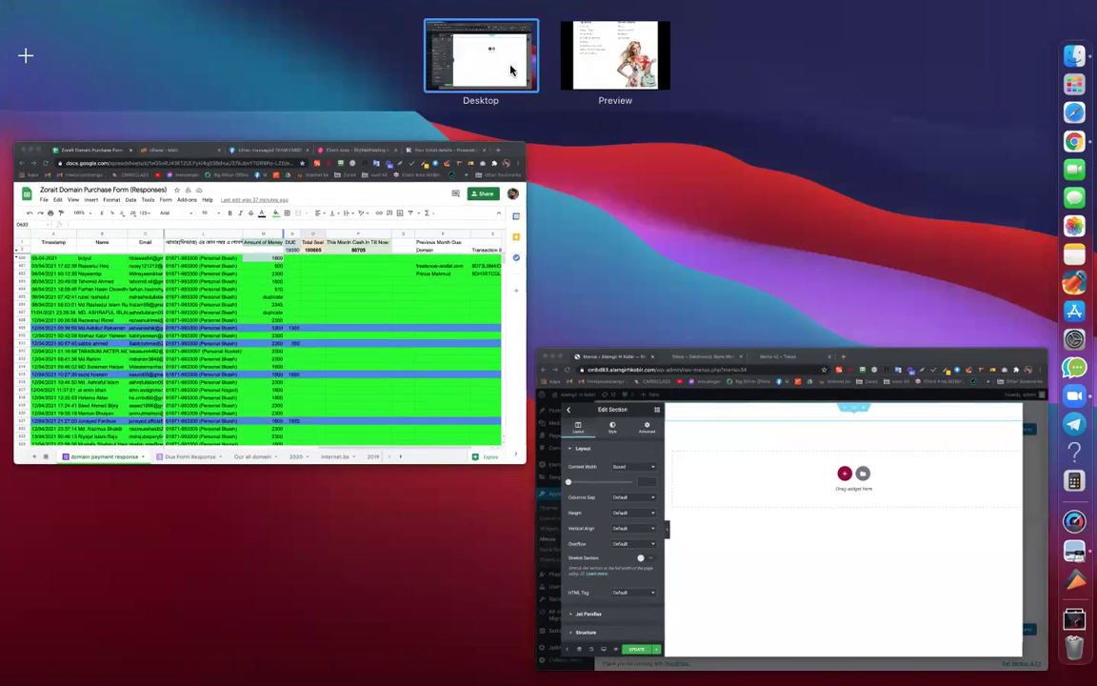
pyautogui.click(510, 69)
pyautogui.hotkey('ctrl', 'Right')
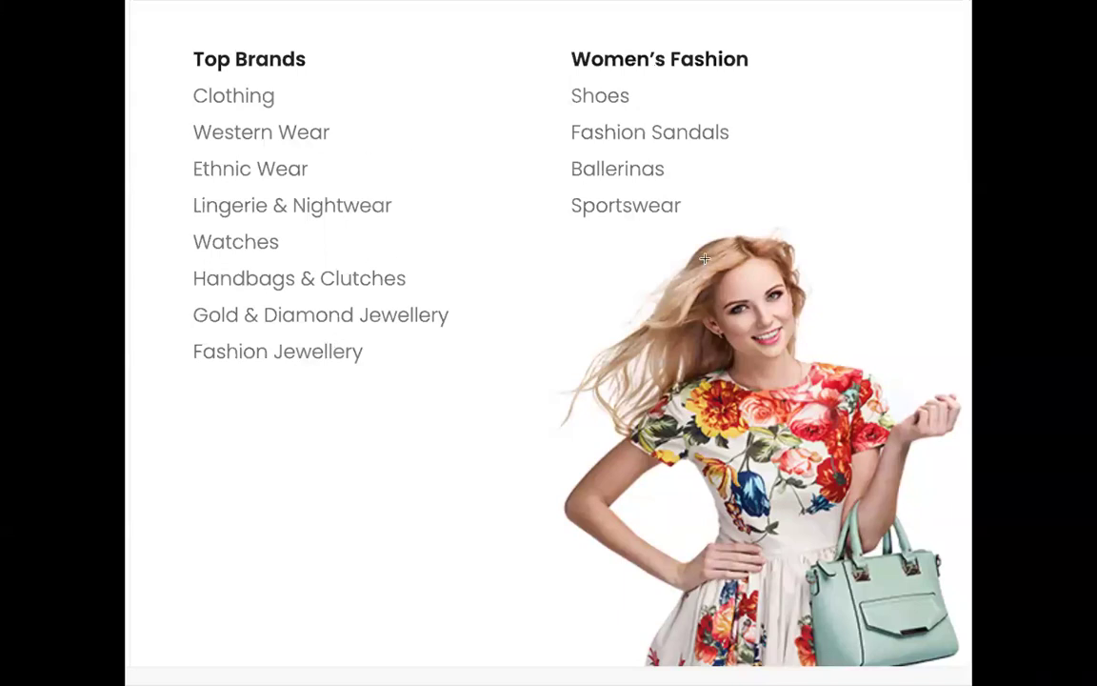
pyautogui.hotkey('ctrl', 'Left')
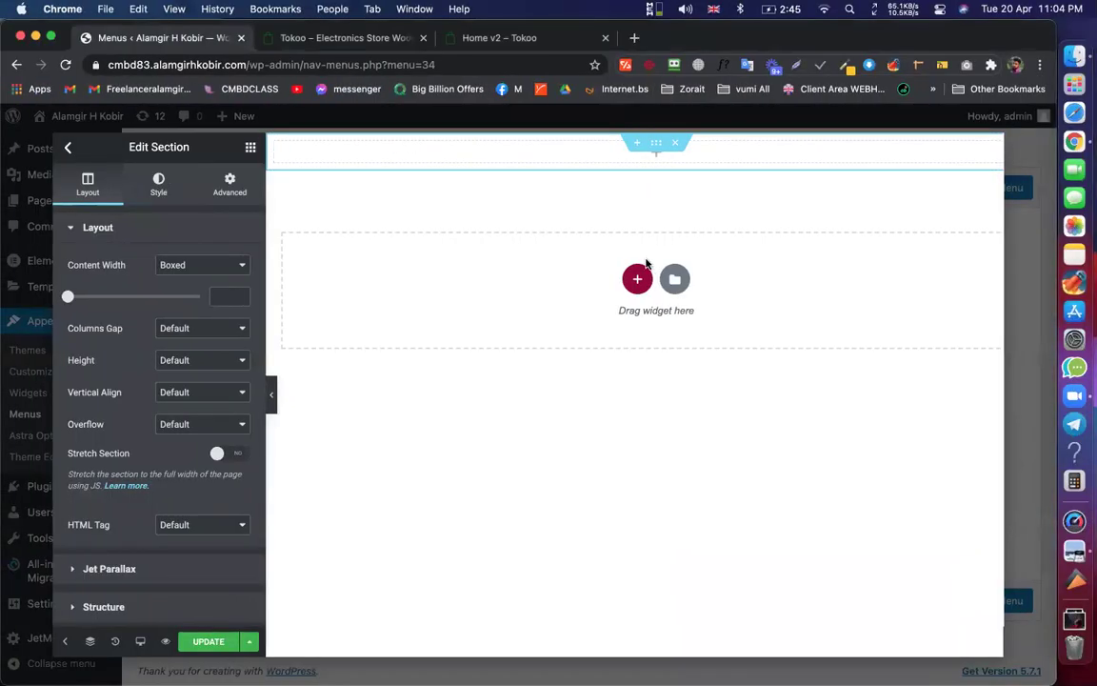
# Add an inner section to the empty mega menu section and place a Heading widget in its first column
pyautogui.click(637, 277)
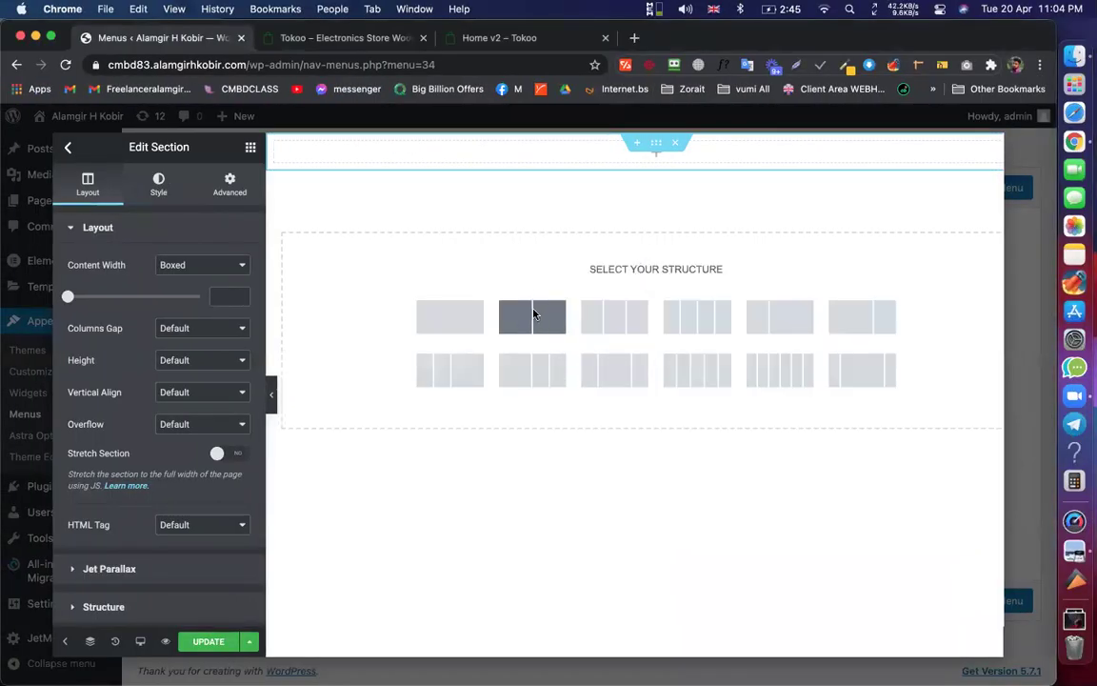
pyautogui.click(250, 147)
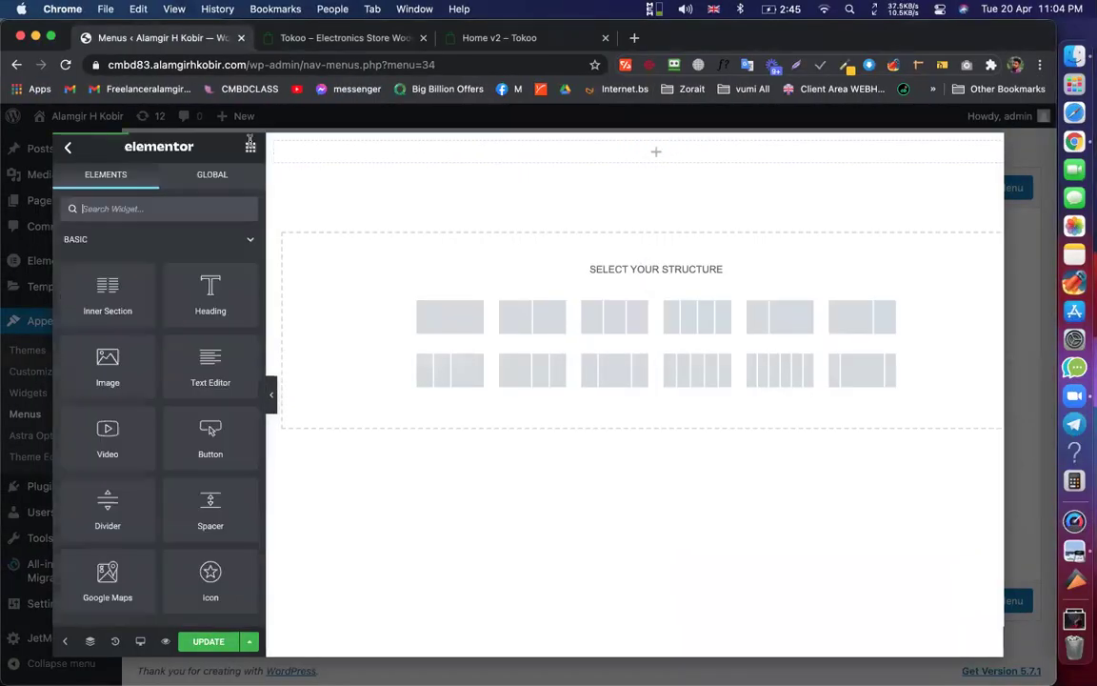
pyautogui.moveTo(102, 303); pyautogui.dragTo(683, 152)
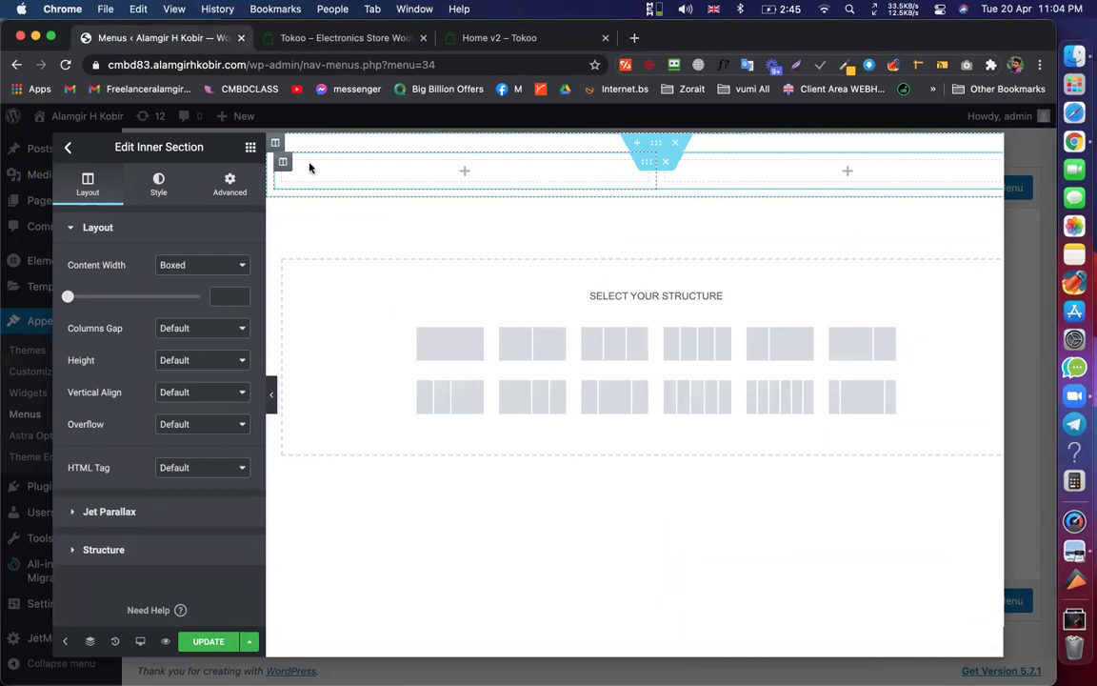
pyautogui.click(250, 147)
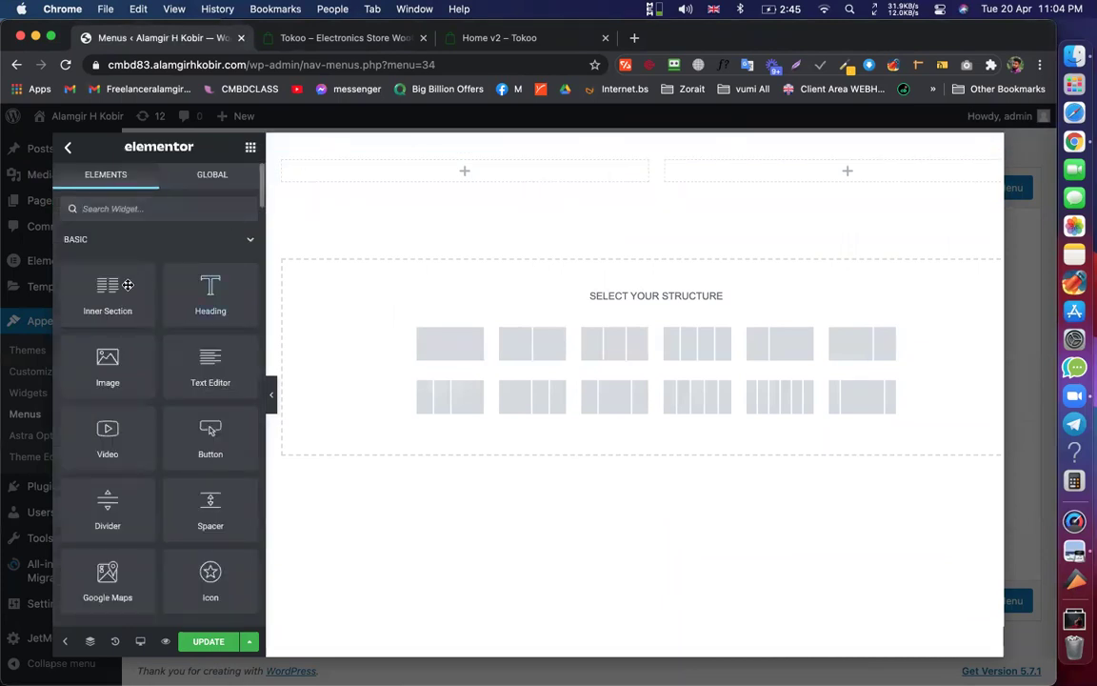
pyautogui.moveTo(205, 285); pyautogui.dragTo(418, 169)
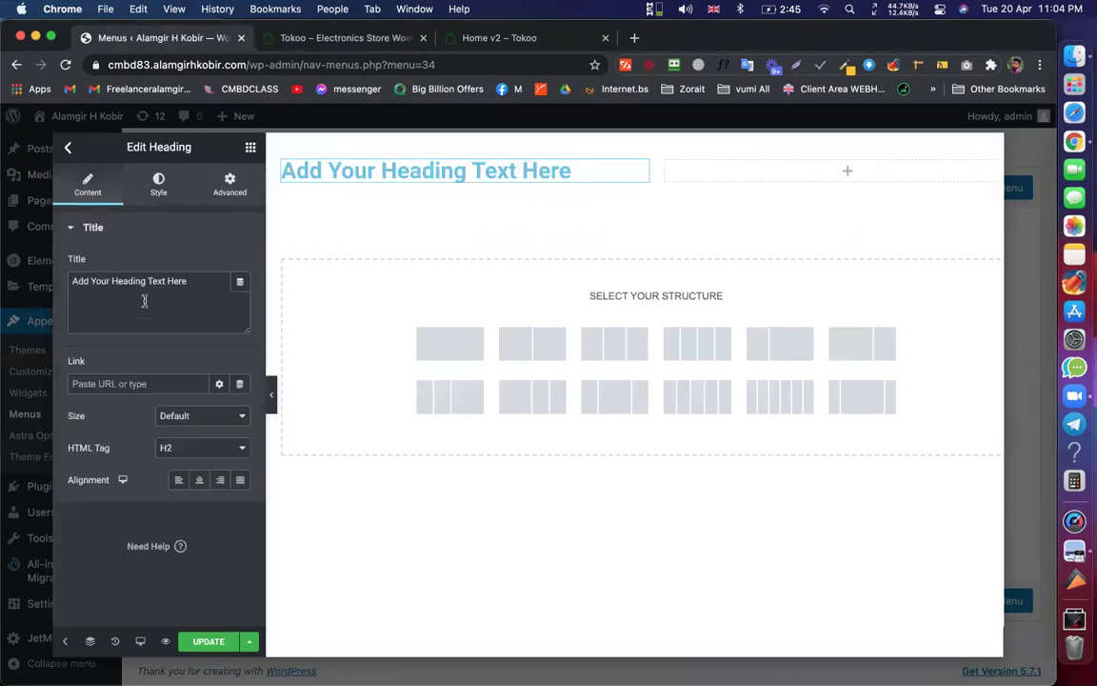
# Replace the heading's placeholder title with "Top Brands", copied from the Women's Clothing submenu on the Tokoo demo
pyautogui.tripleClick(152, 282)
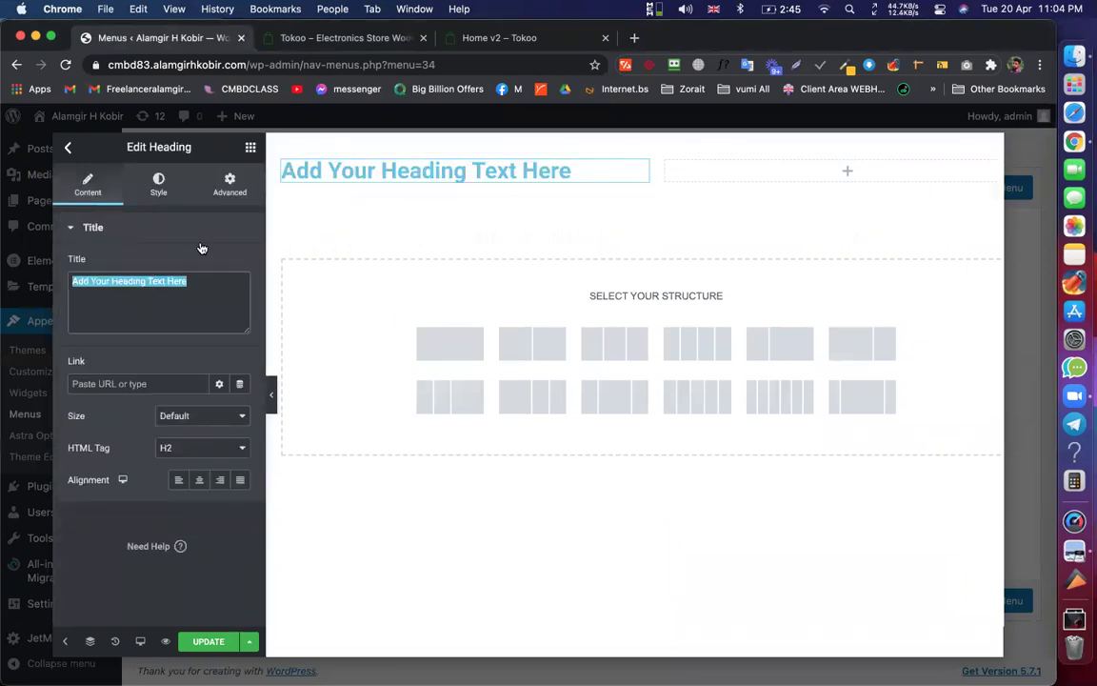
pyautogui.click(367, 43)
pyautogui.moveTo(228, 234)
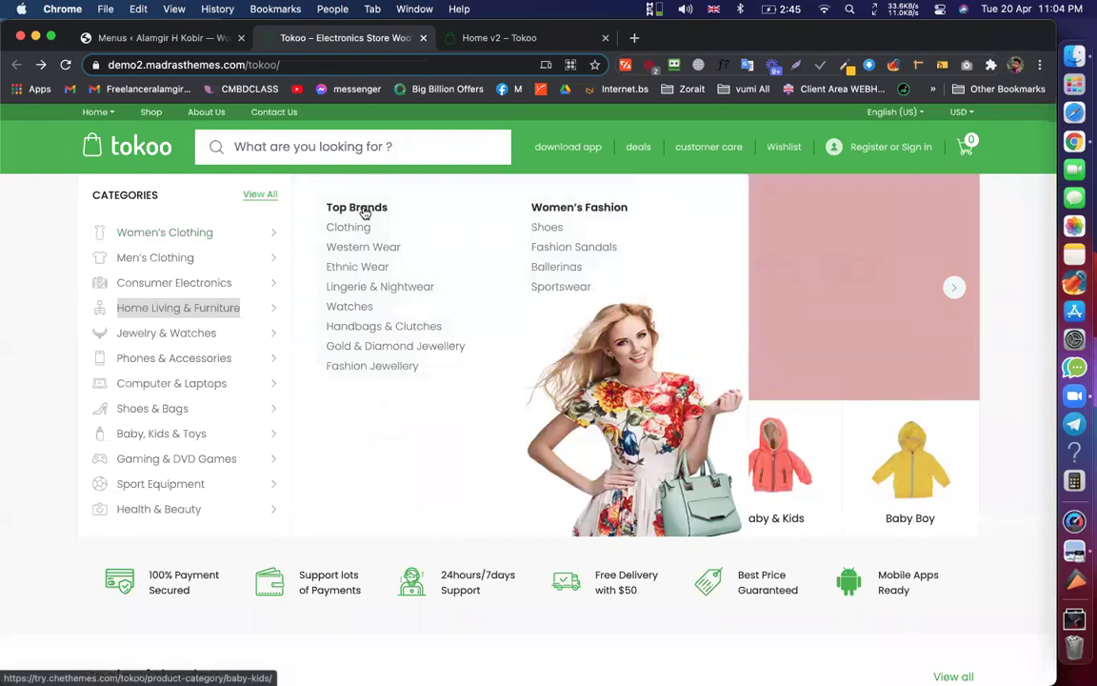
pyautogui.rightClick(365, 208)
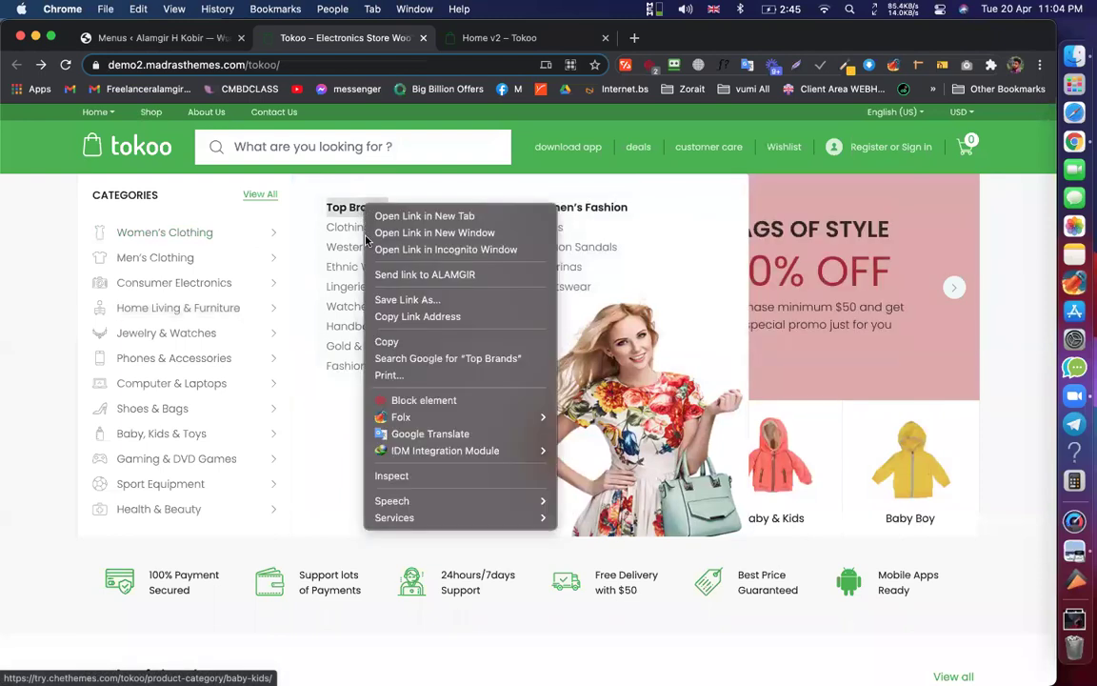
pyautogui.click(398, 341)
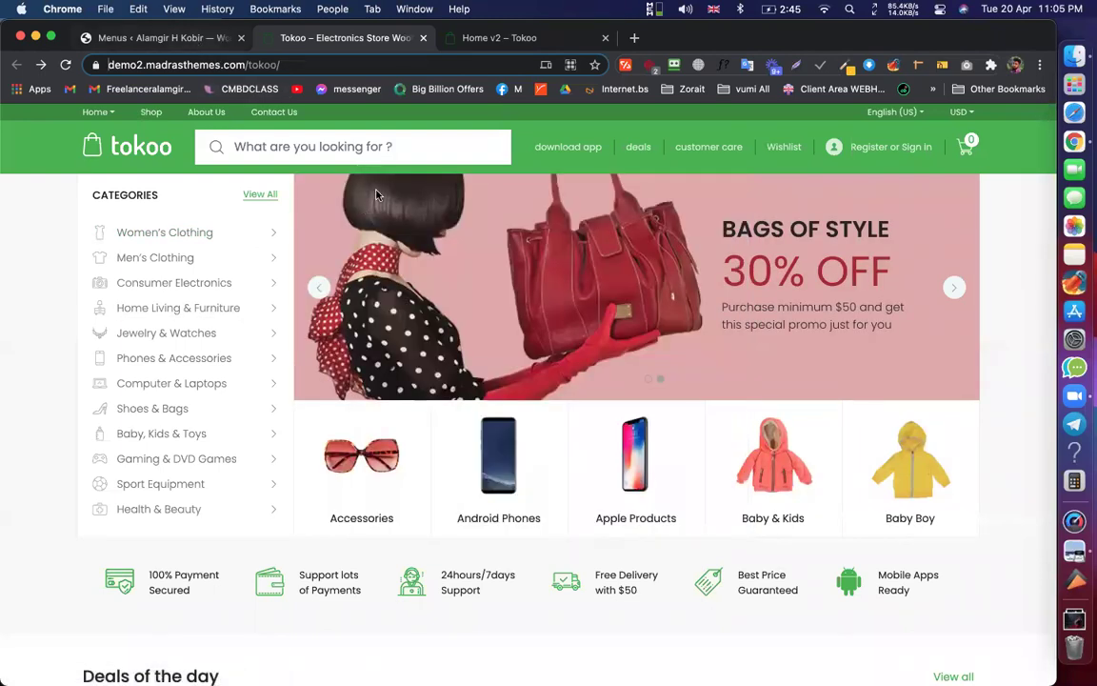
pyautogui.press('super+alt+Left')
pyautogui.press('super+v')
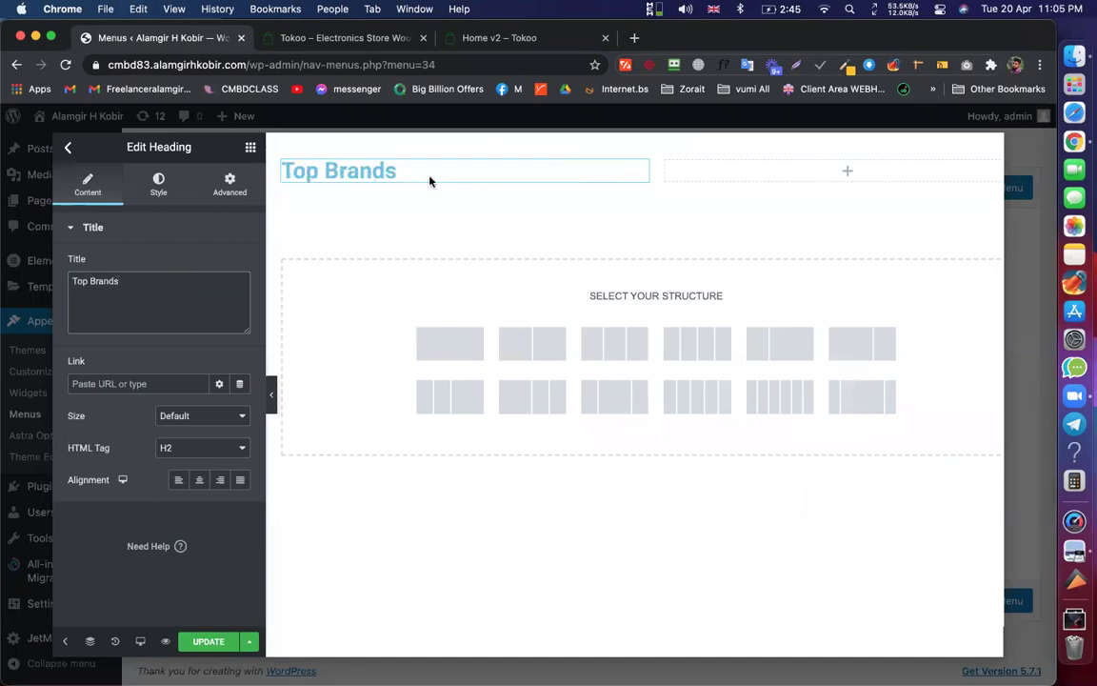
# Set the Top Brands heading's text color to dark grey #4E4E4E
pyautogui.click(158, 185)
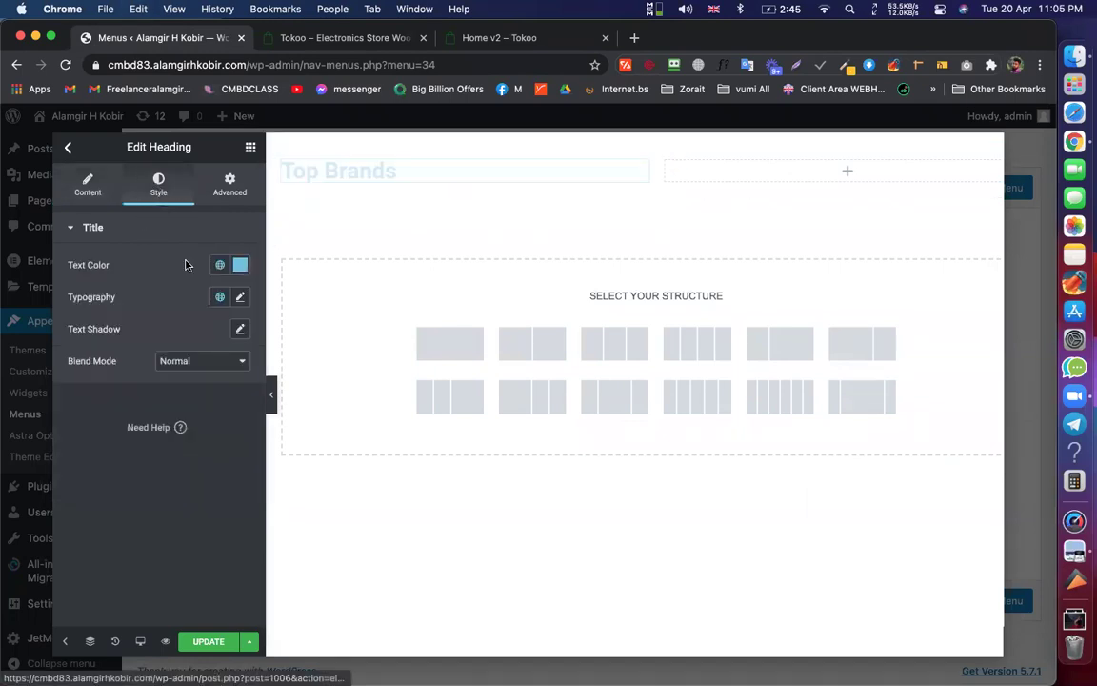
pyautogui.click(242, 266)
pyautogui.moveTo(207, 416); pyautogui.dragTo(144, 413)
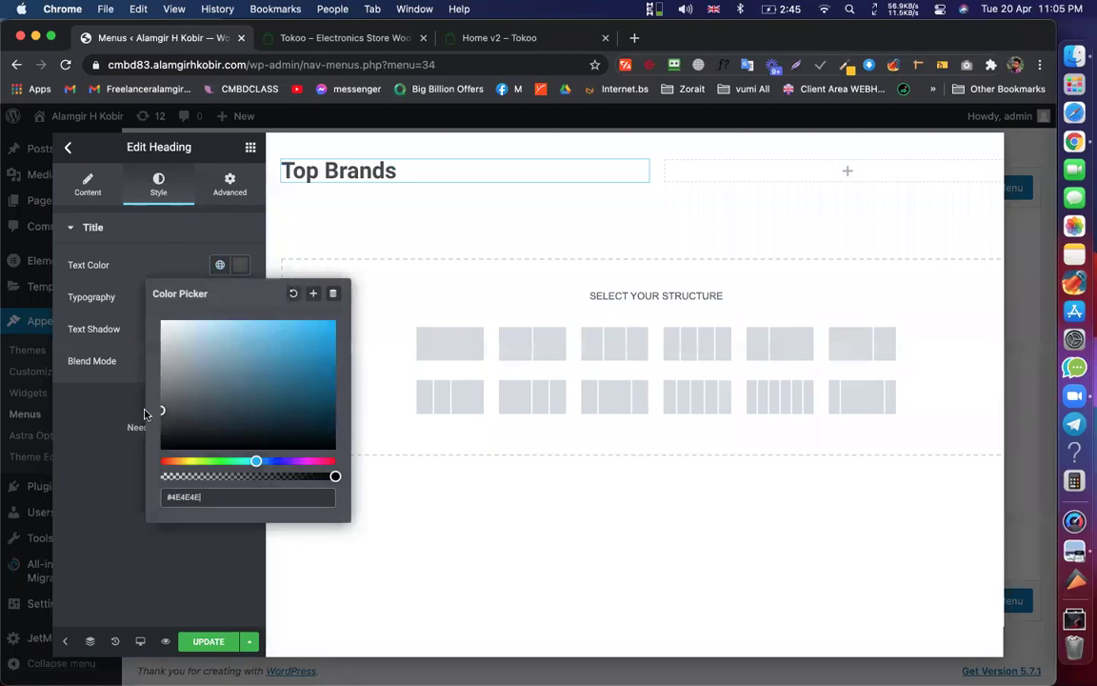
pyautogui.click(91, 411)
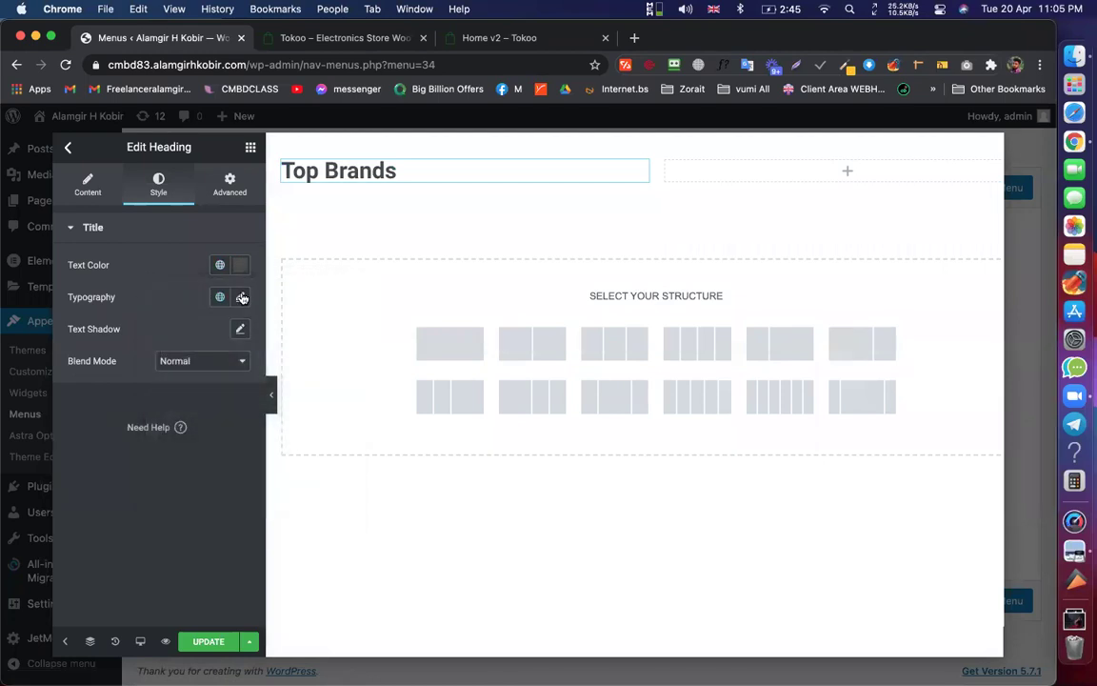
# Set the Top Brands heading's typography to size 20 px and weight 500, and update the mega menu content
pyautogui.click(240, 297)
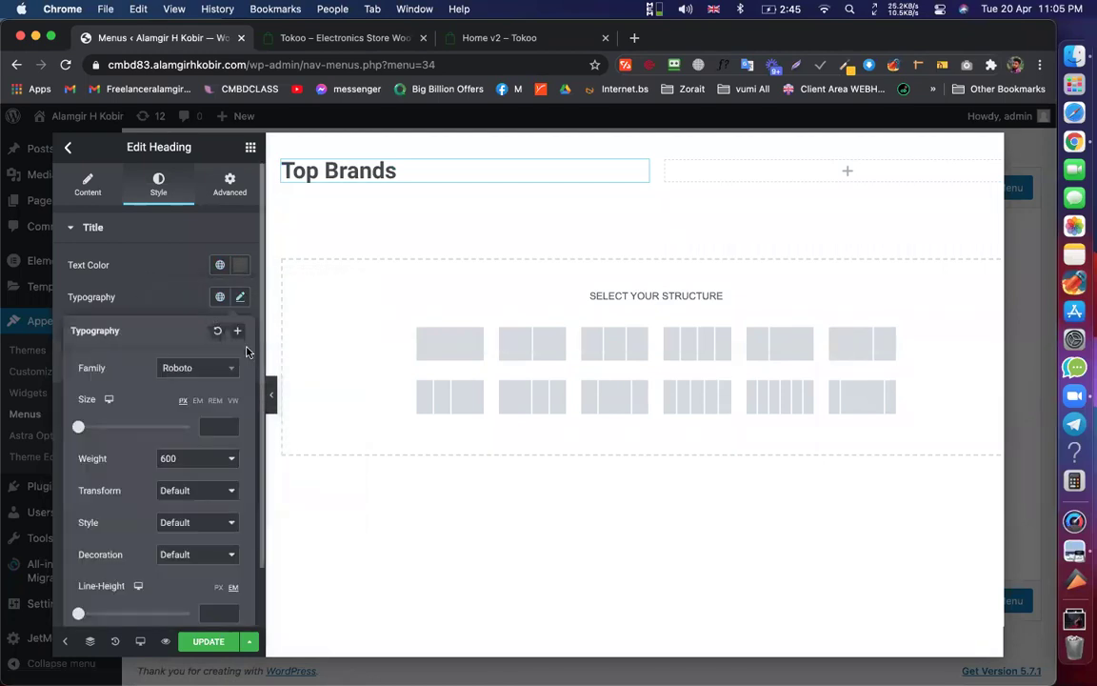
pyautogui.click(217, 426)
pyautogui.write('20')
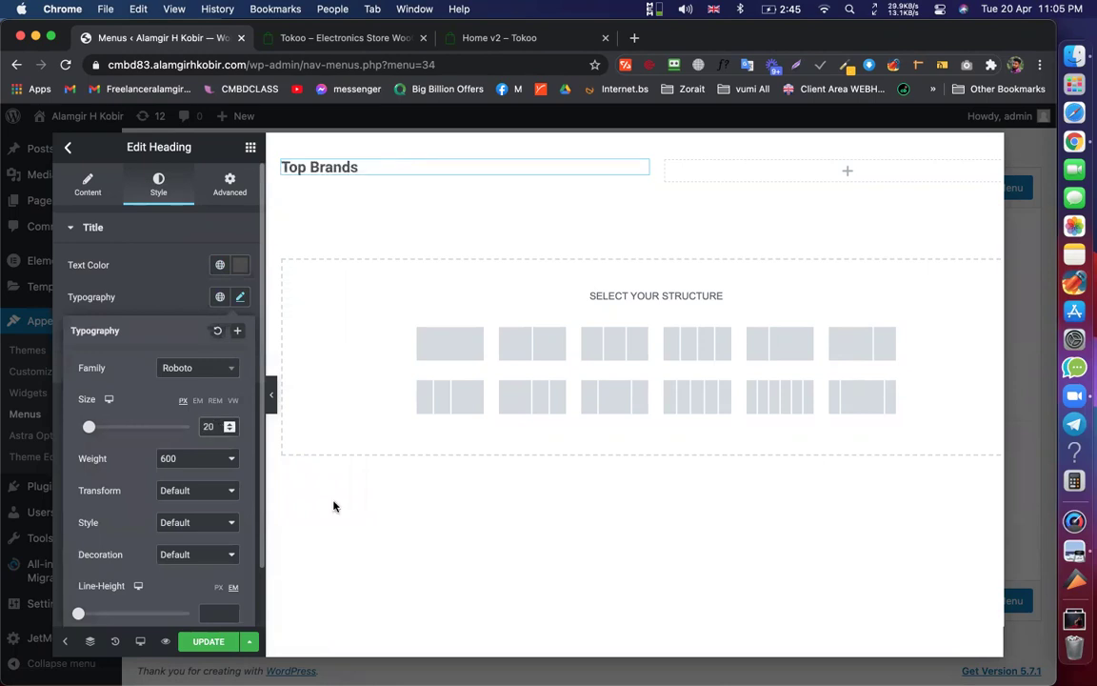
pyautogui.click(190, 466)
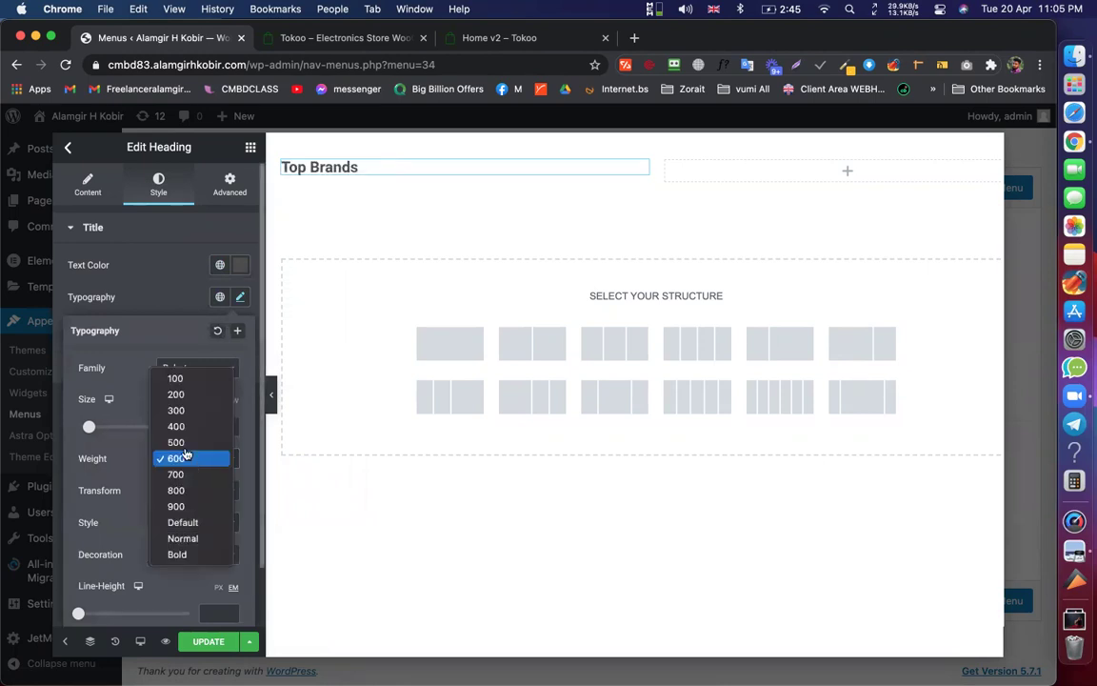
pyautogui.click(191, 441)
pyautogui.click(122, 314)
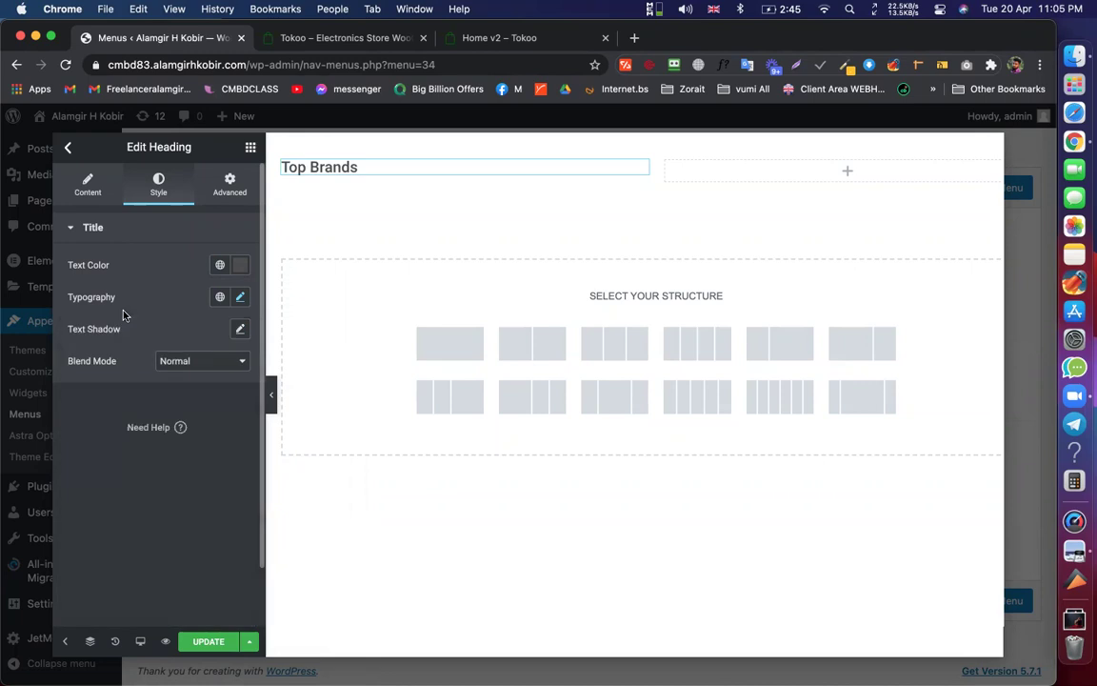
pyautogui.click(209, 640)
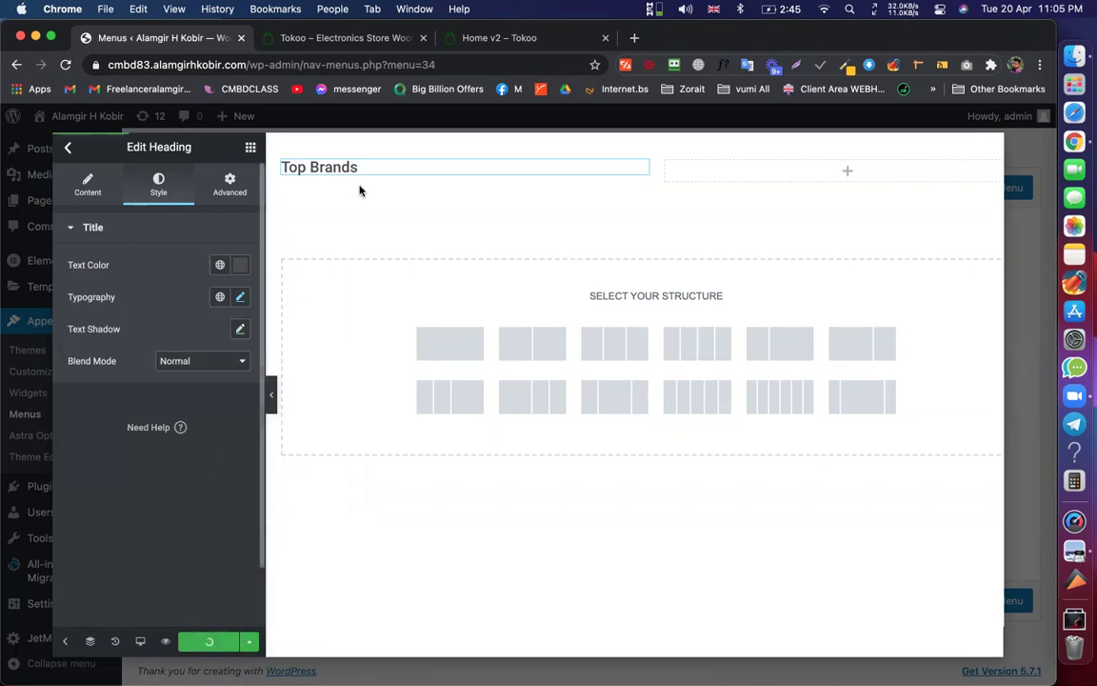
# Copy "Clothing" from the Tokoo demo's Women's Clothing submenu, duplicate the Top Brands heading and retitle the duplicate "Clothing"
pyautogui.click(311, 40)
pyautogui.moveTo(221, 234)
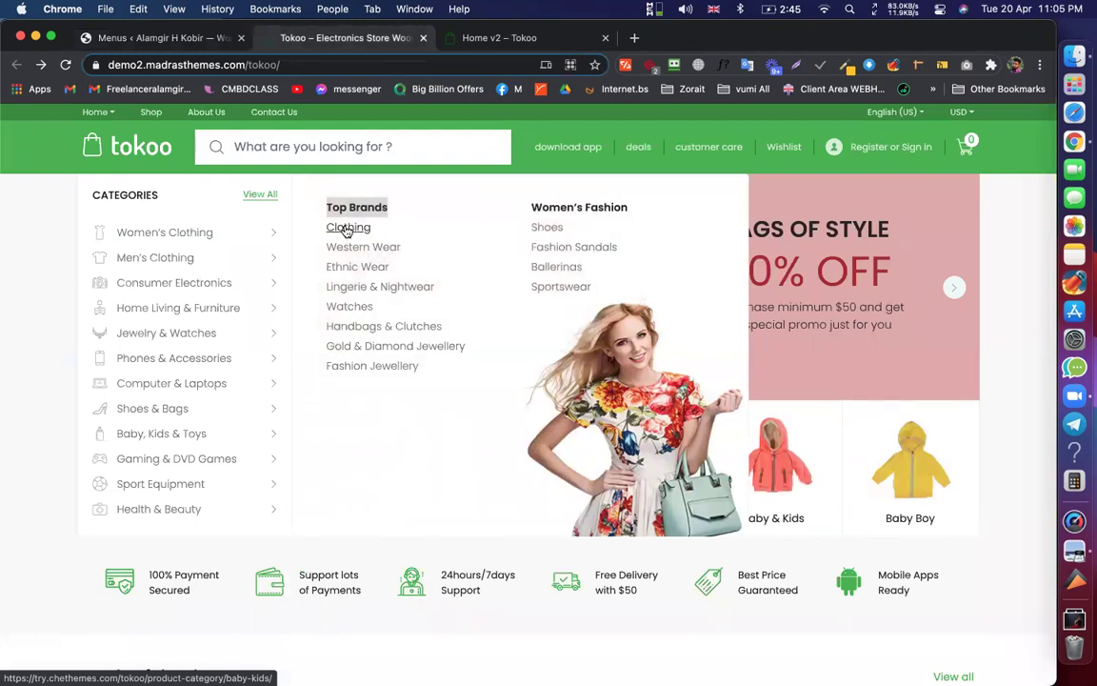
pyautogui.rightClick(347, 231)
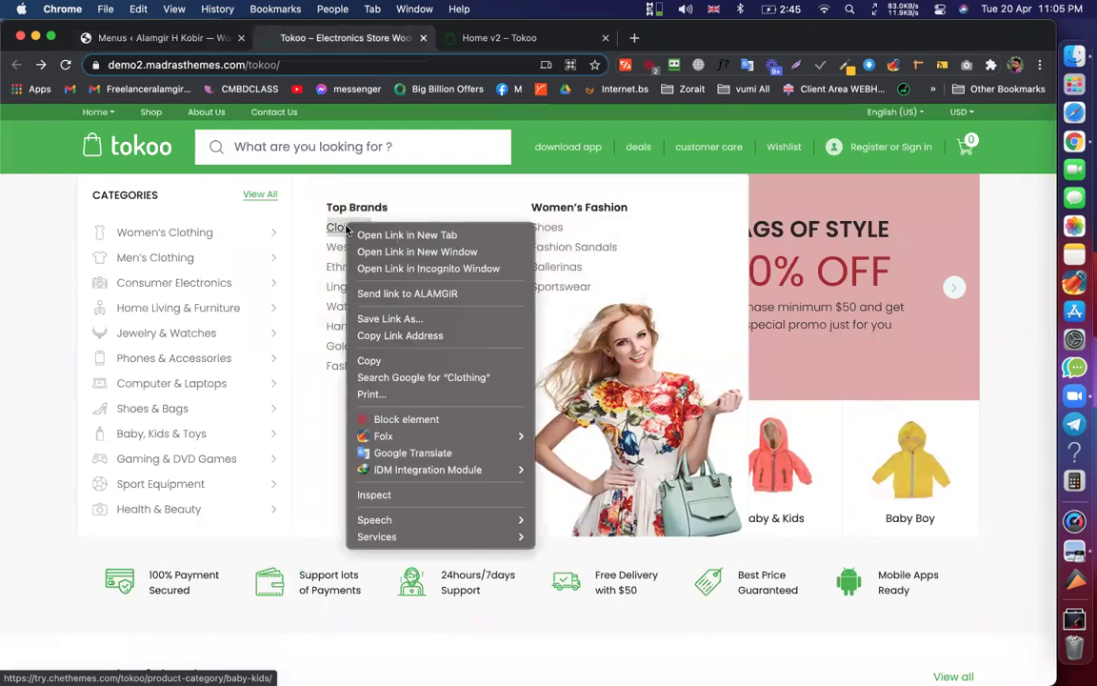
pyautogui.click(371, 361)
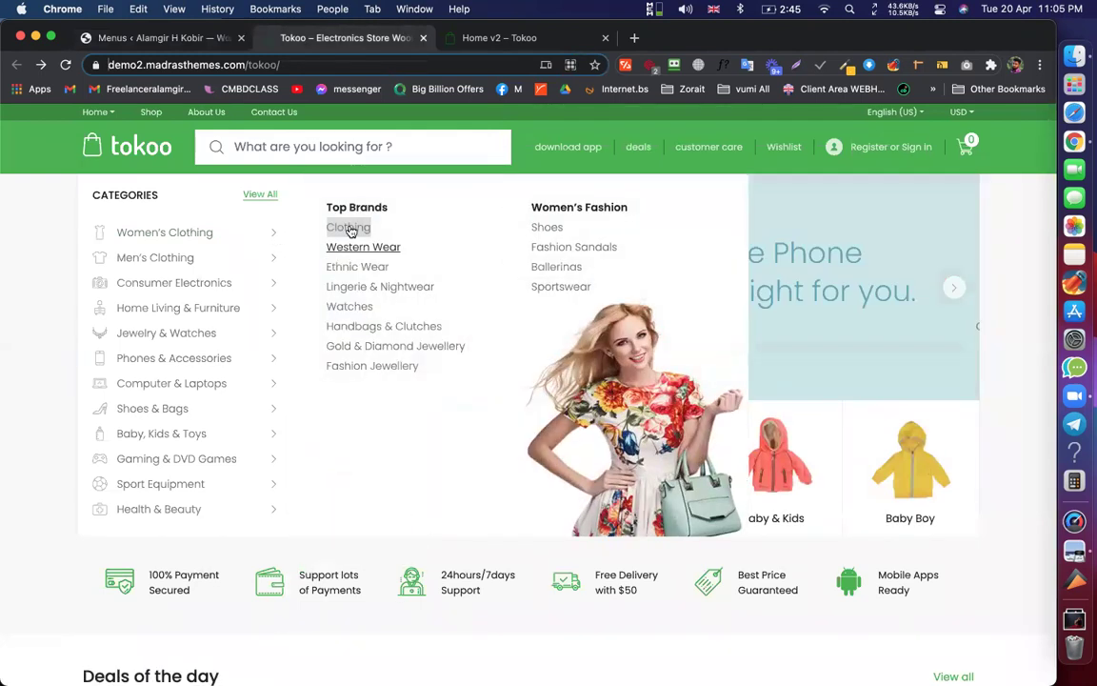
pyautogui.click(177, 41)
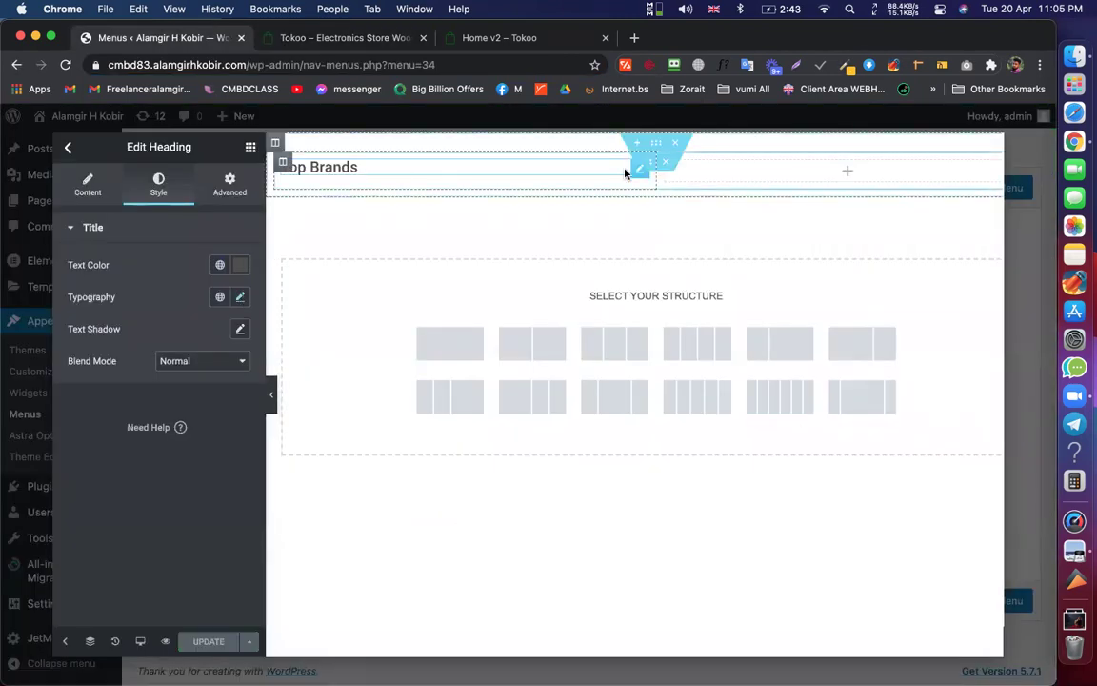
pyautogui.rightClick(646, 173)
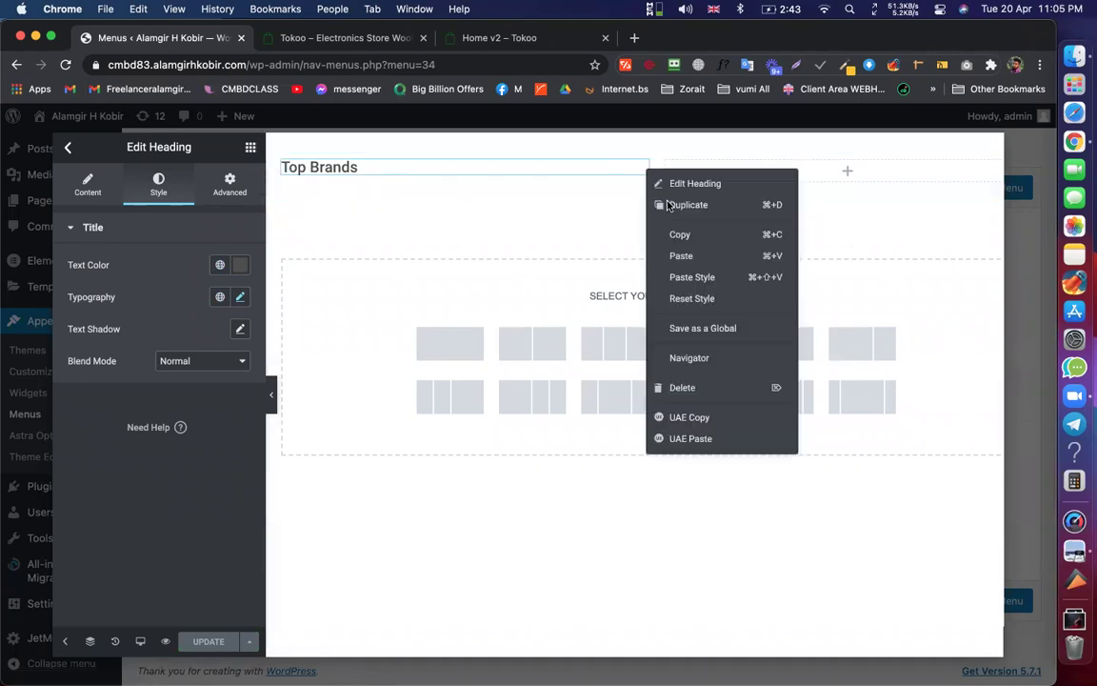
pyautogui.click(667, 206)
pyautogui.tripleClick(151, 283)
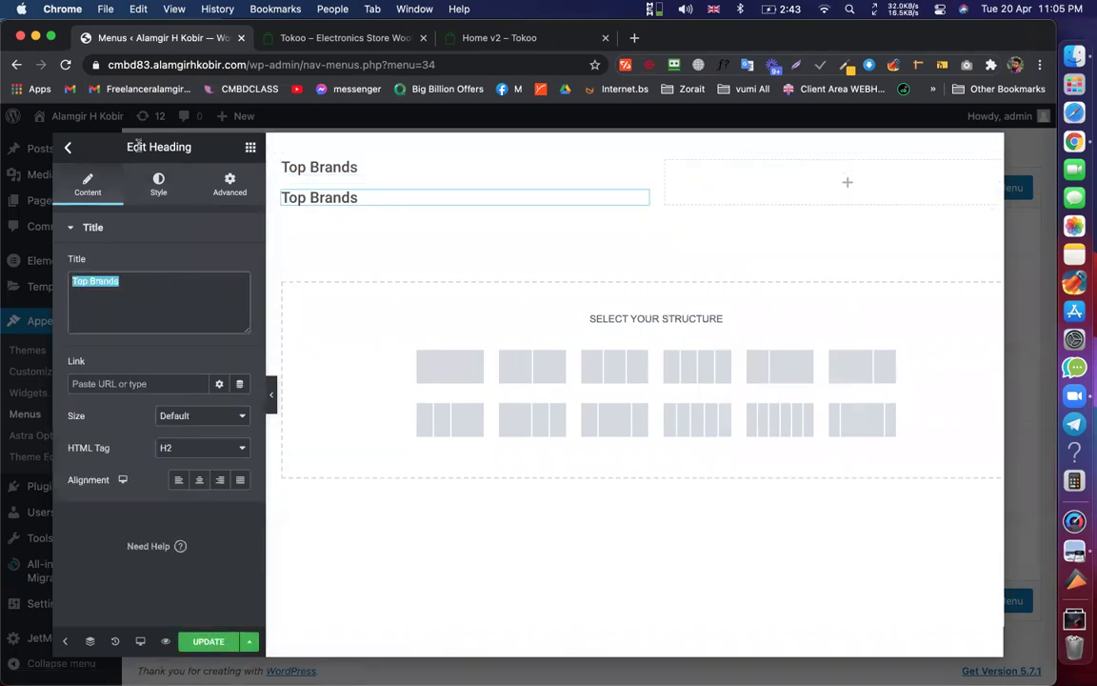
pyautogui.write('Clothing')
# Set the Clothing heading's text color to the lighter grey #626161
pyautogui.click(158, 185)
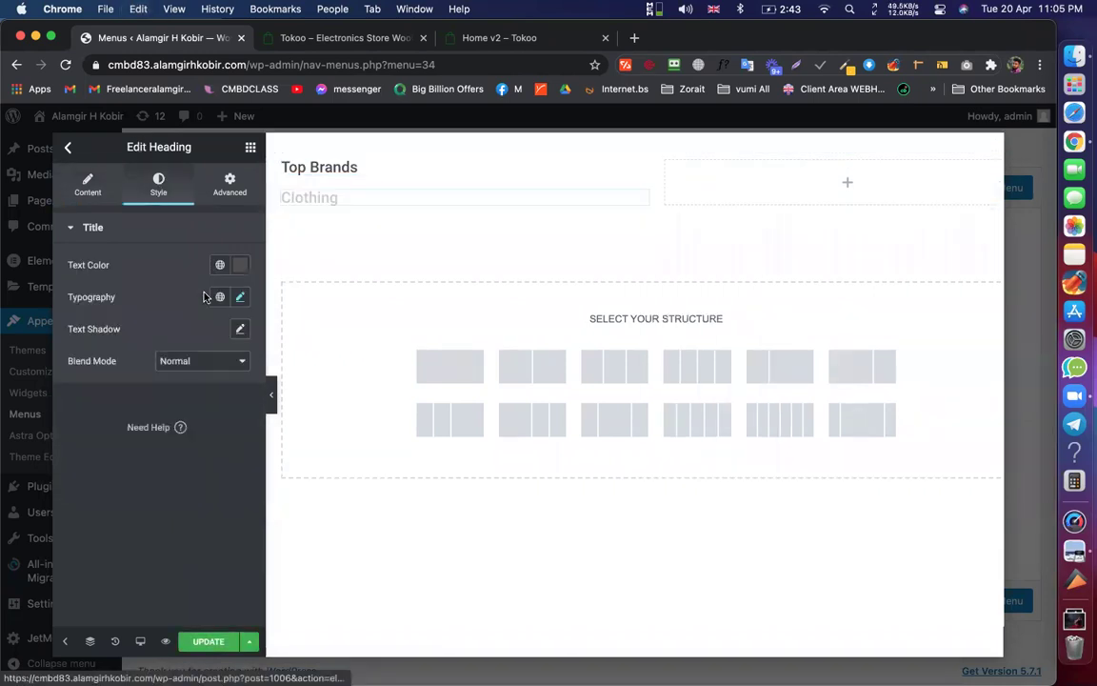
pyautogui.click(240, 265)
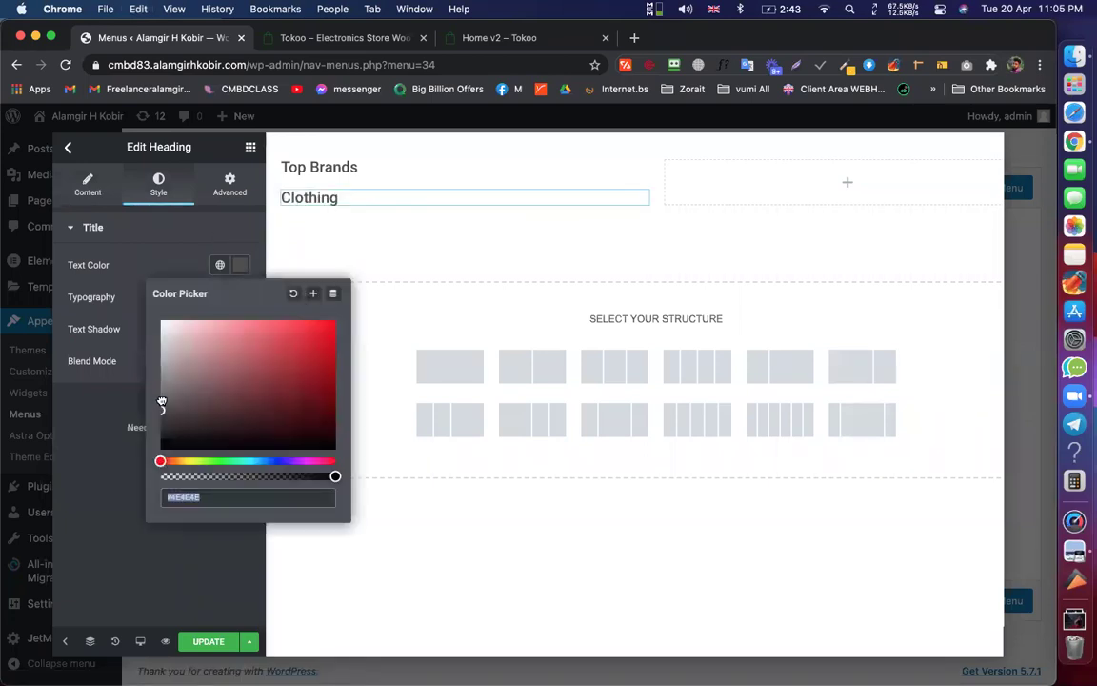
pyautogui.click(162, 401)
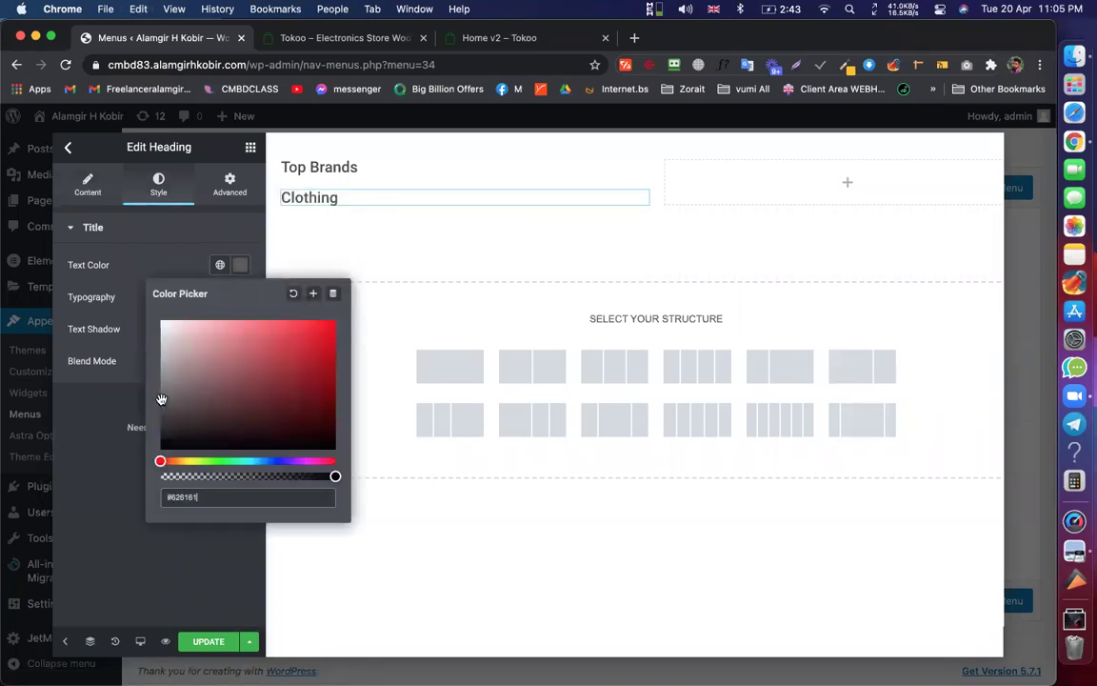
pyautogui.click(238, 297)
# Set the Clothing heading's typography to weight 400 and size 16 px
pyautogui.click(240, 297)
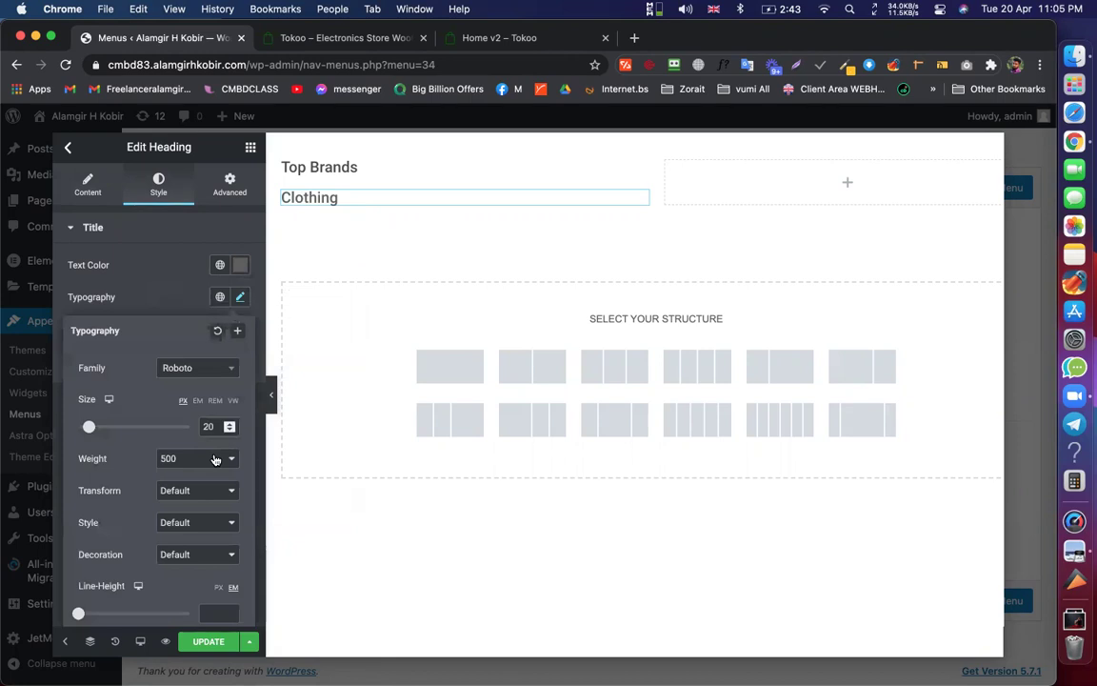
pyautogui.click(196, 458)
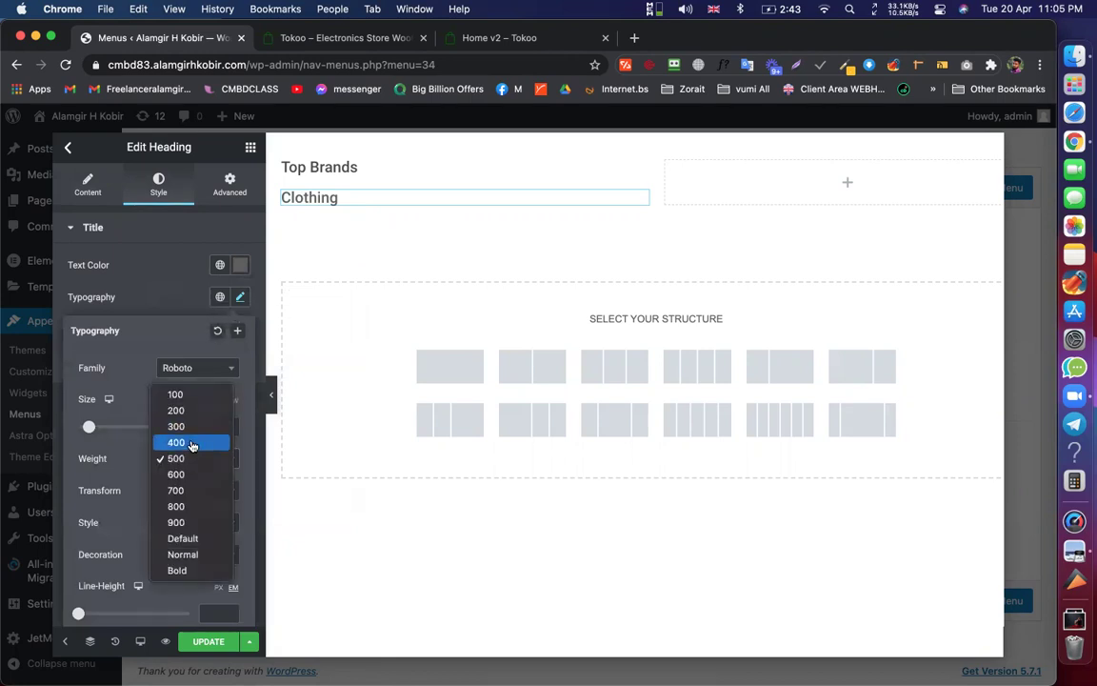
pyautogui.click(192, 442)
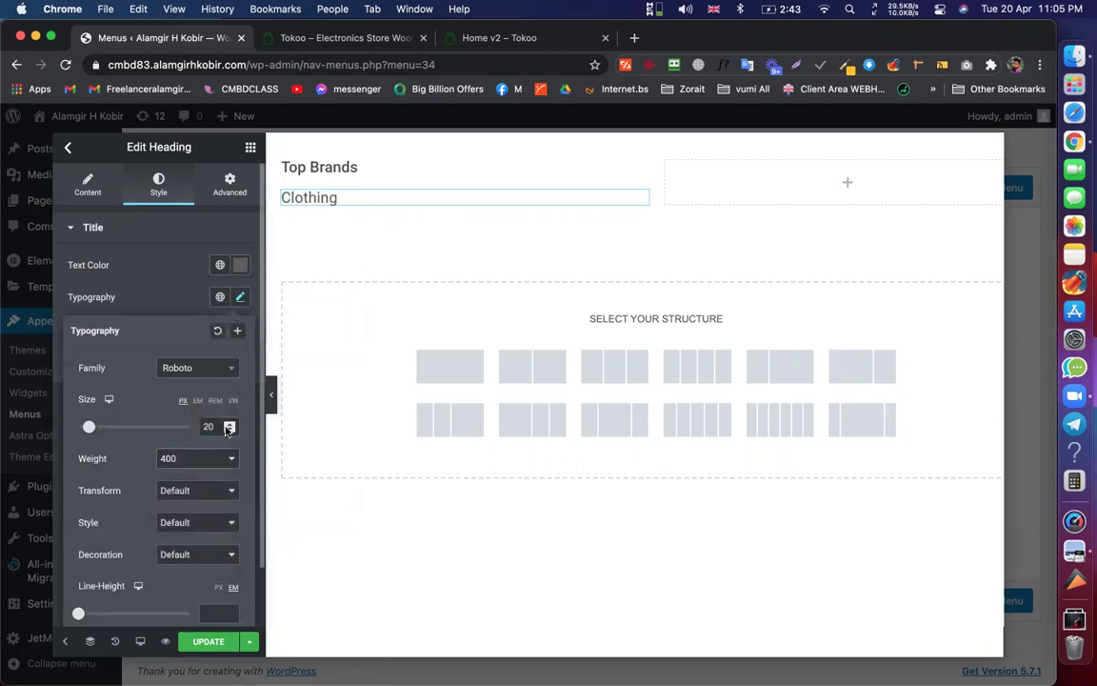
pyautogui.click(228, 430)
pyautogui.click(229, 430)
pyautogui.click(228, 430)
pyautogui.click(229, 430)
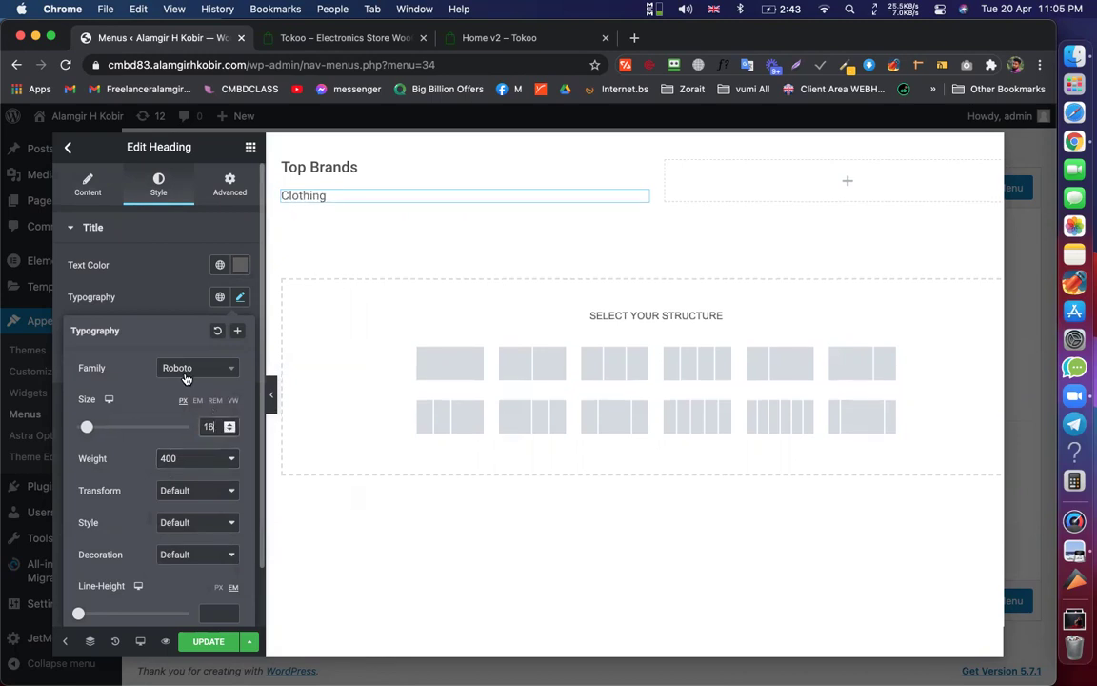
pyautogui.click(155, 246)
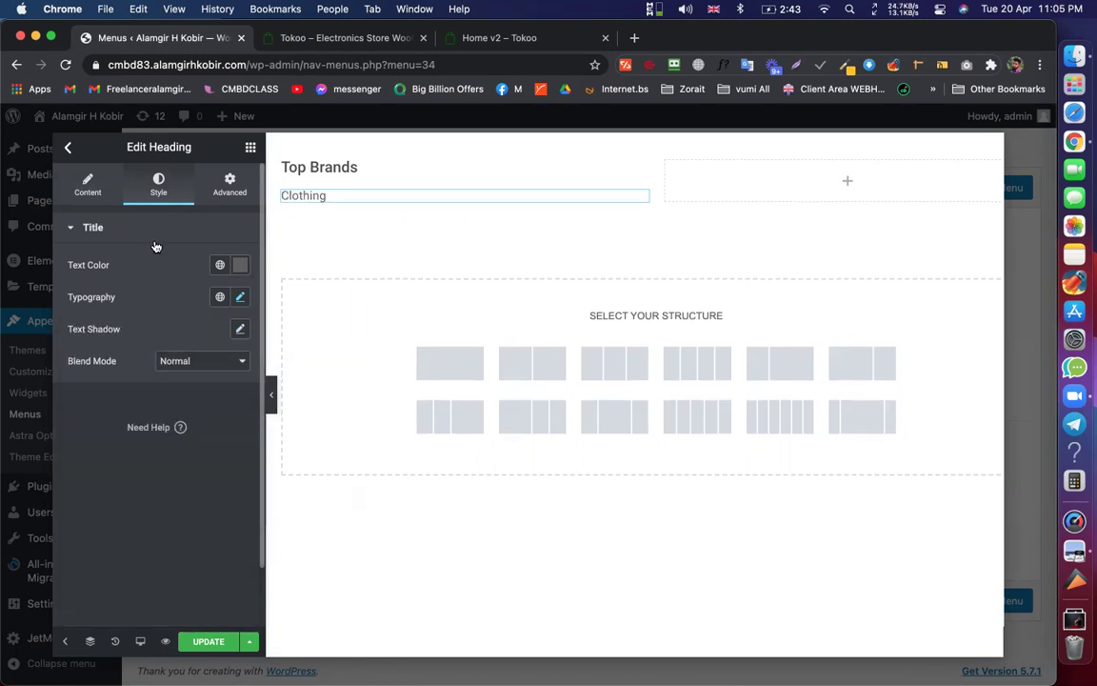
# Give the Clothing heading the placeholder link "#" and update the mega menu content
pyautogui.click(84, 186)
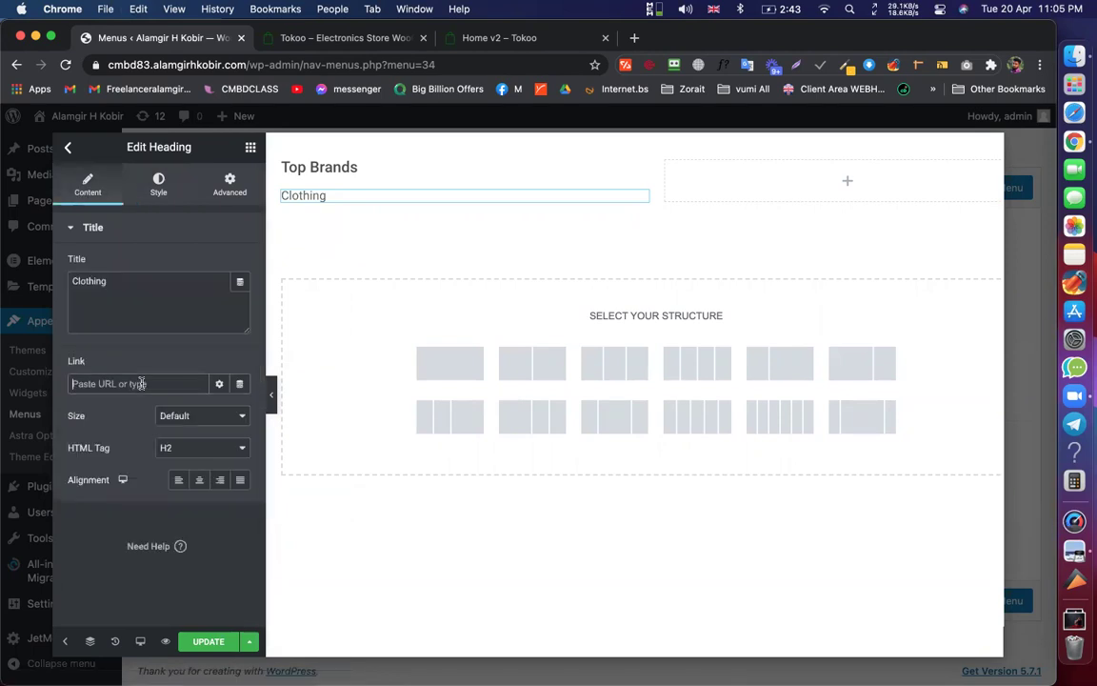
pyautogui.write('#')
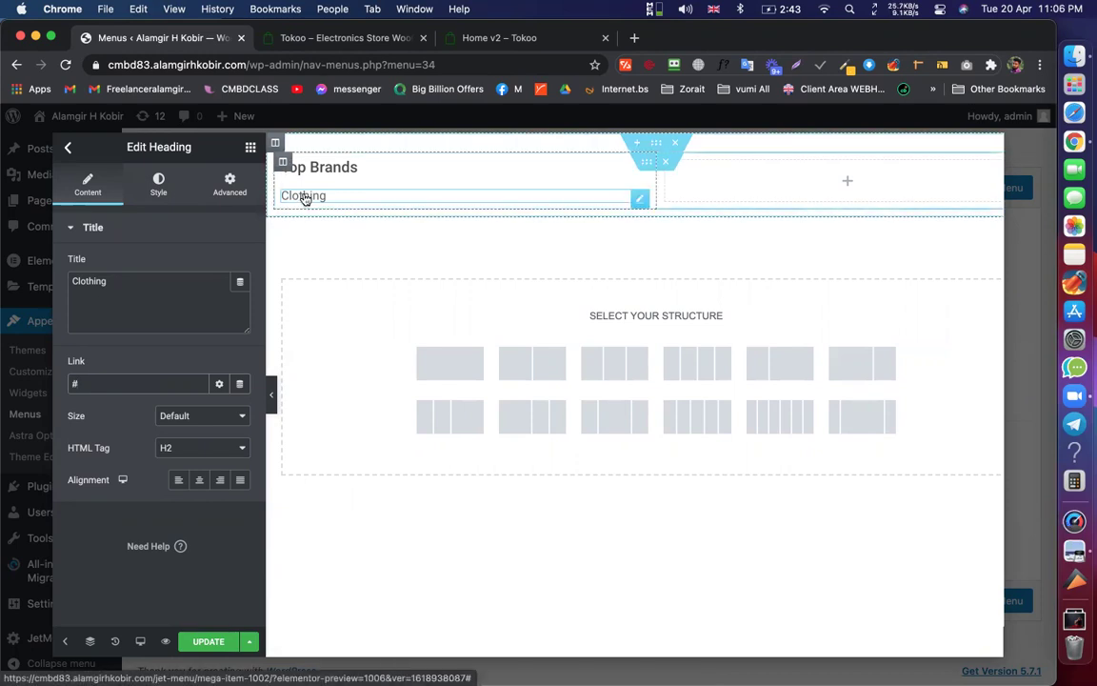
pyautogui.click(200, 643)
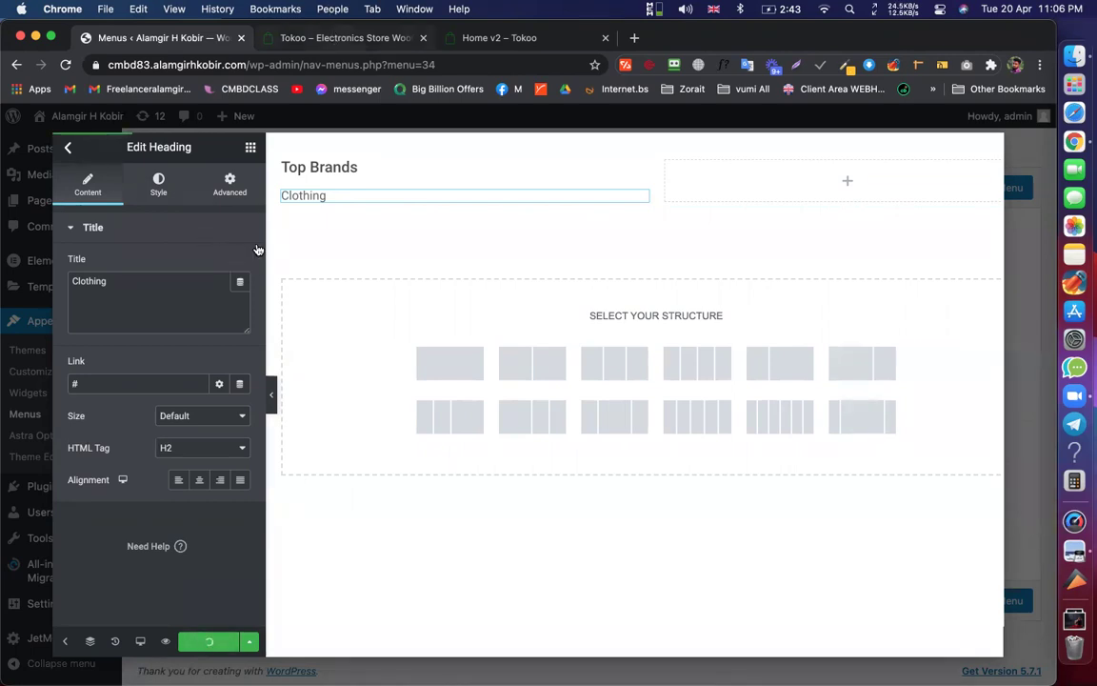
# Check the Women's Clothing submenu in the Tokoo demo and add a Nav Menu widget below the Clothing heading
pyautogui.click(345, 37)
pyautogui.moveTo(239, 231)
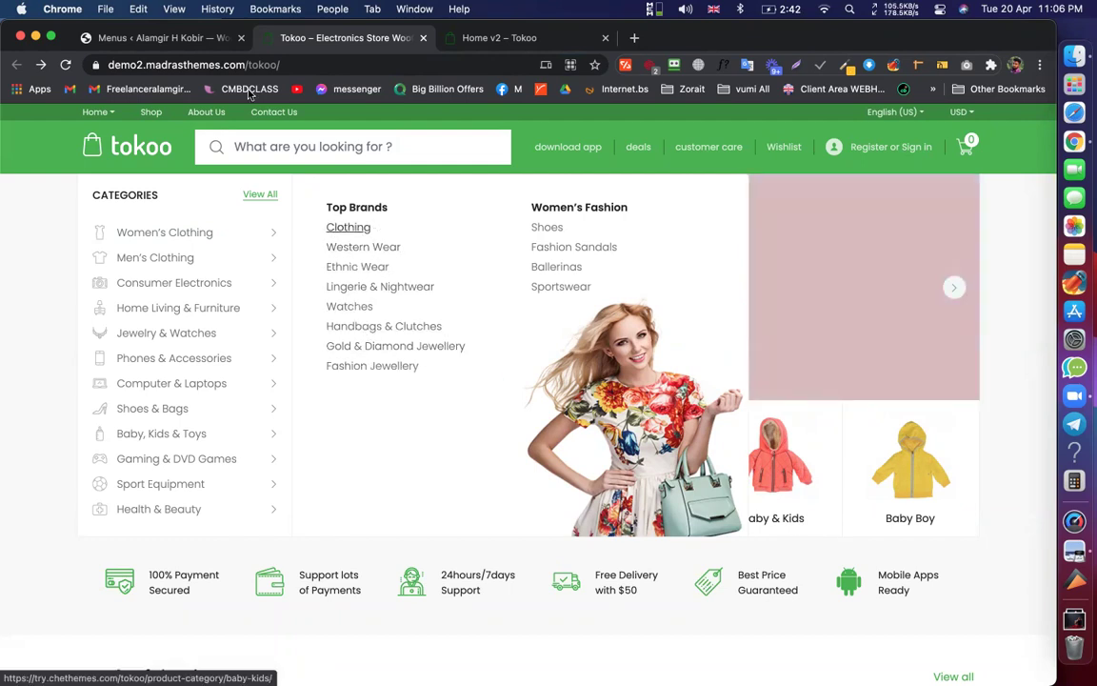
pyautogui.click(186, 40)
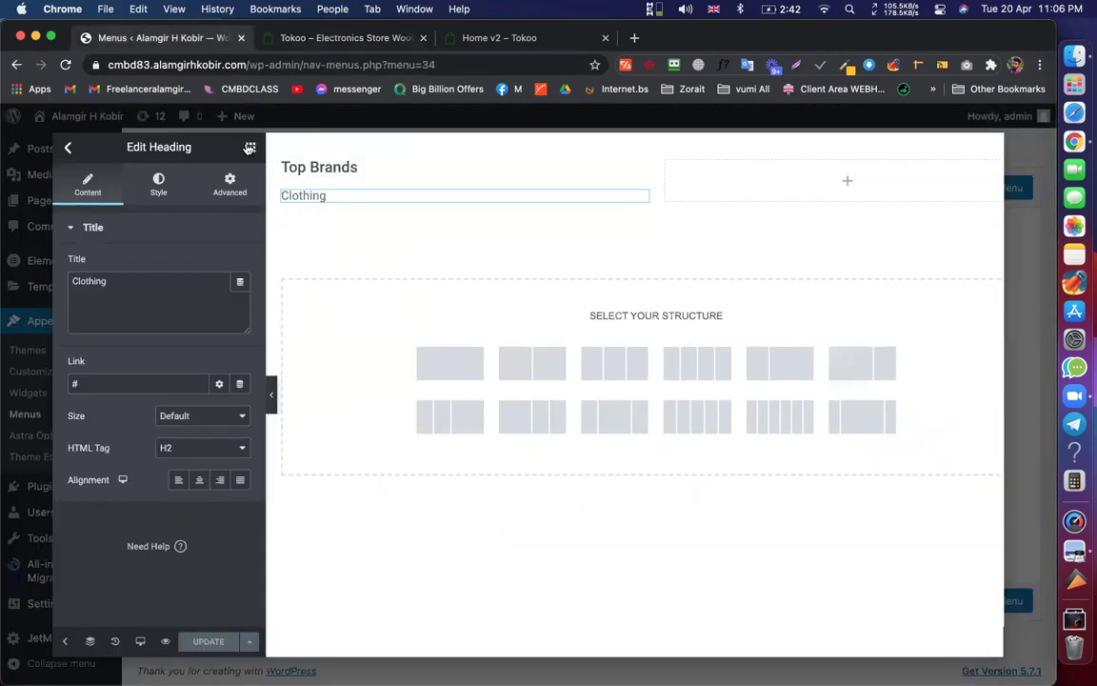
pyautogui.click(250, 146)
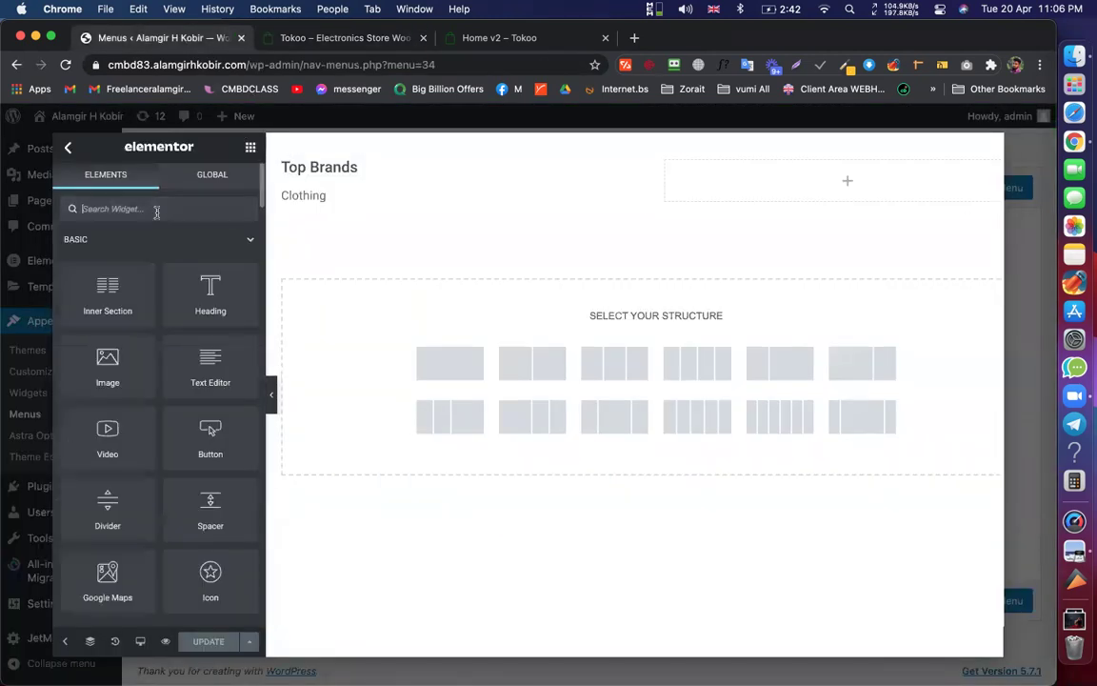
pyautogui.write('nav')
pyautogui.moveTo(199, 319); pyautogui.dragTo(344, 219)
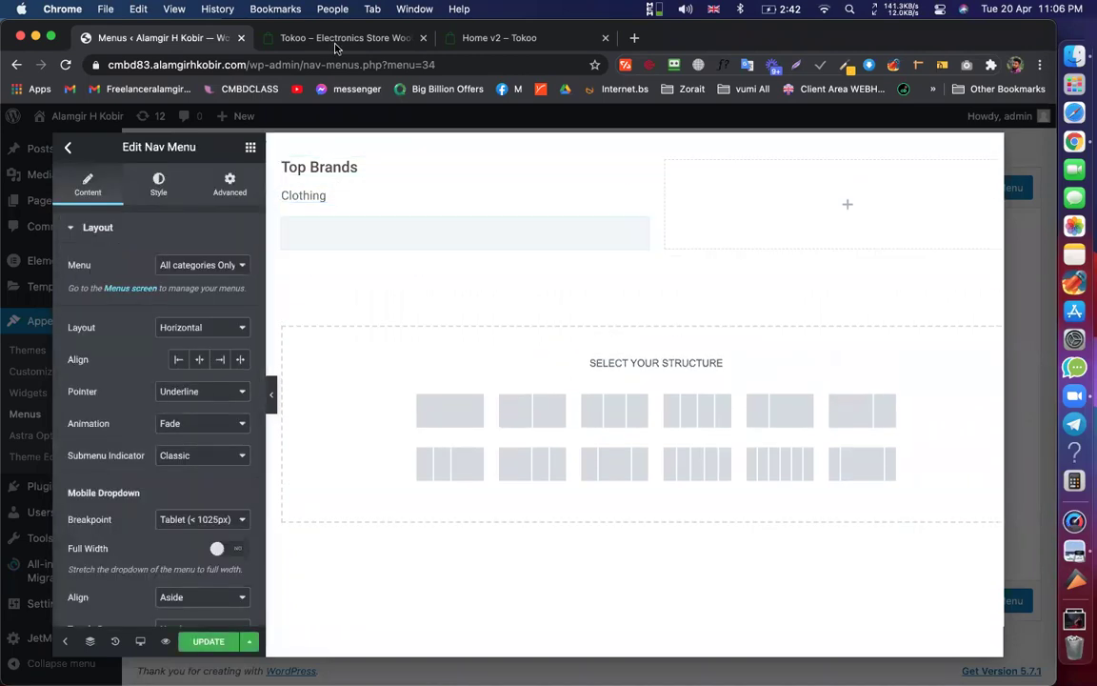
pyautogui.hotkey('ctrl', 'Tab')
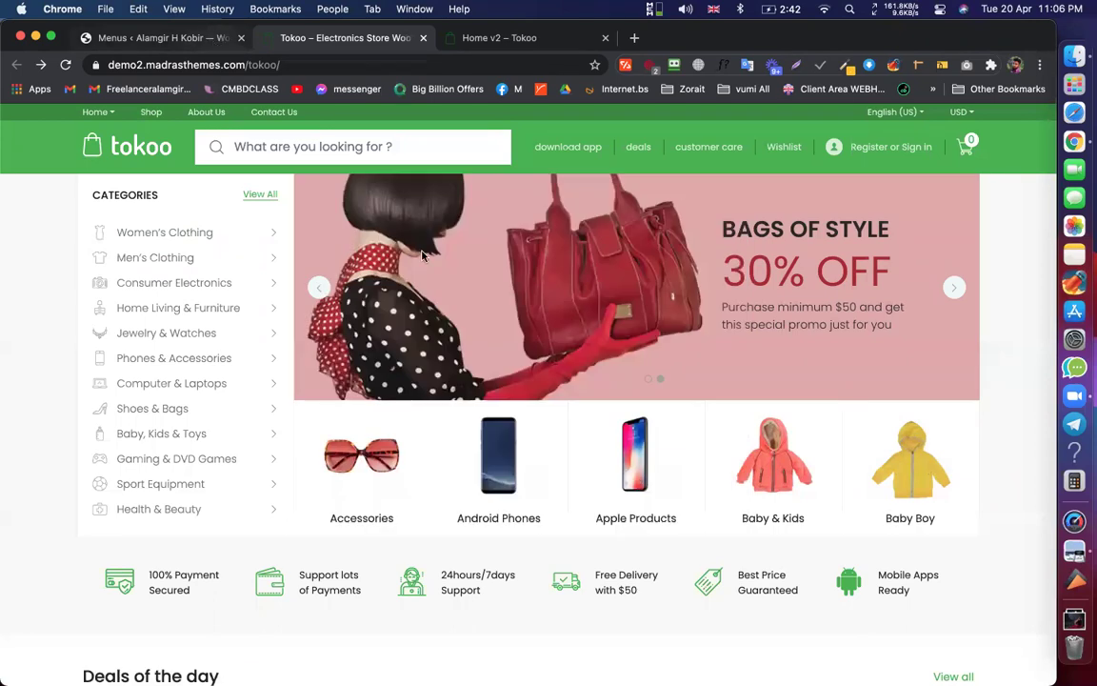
pyautogui.hotkey('ctrl', 'shift', 'Tab')
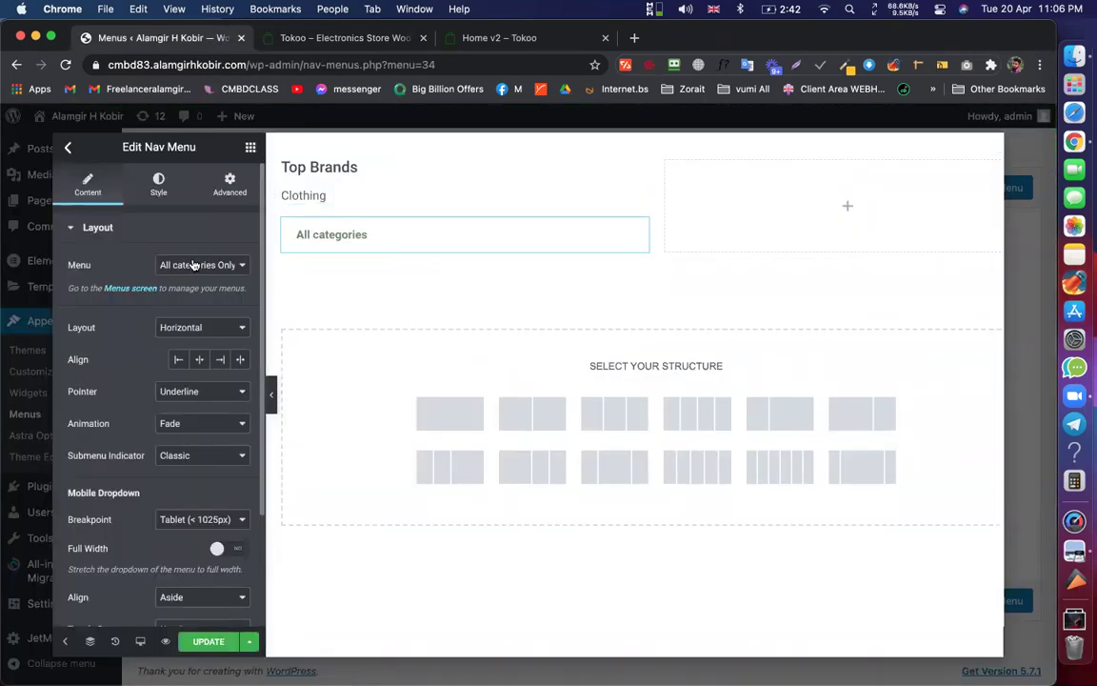
# Try the Nav Menu widget with My Mega Menu in a vertical layout and delete the widget
pyautogui.click(193, 265)
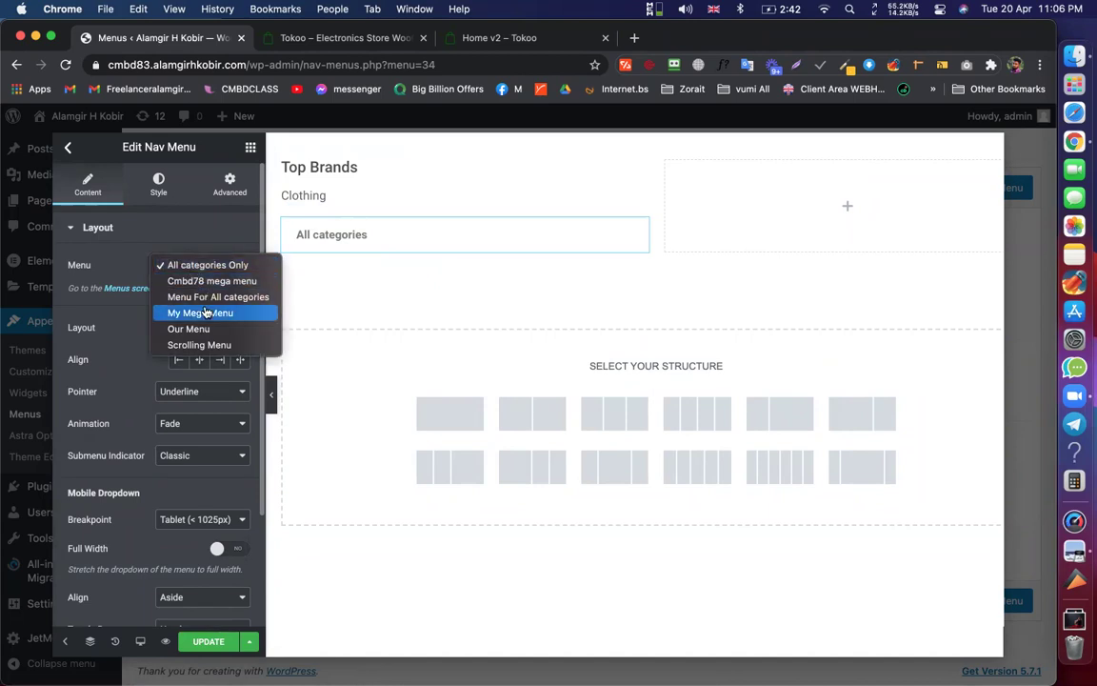
pyautogui.click(204, 313)
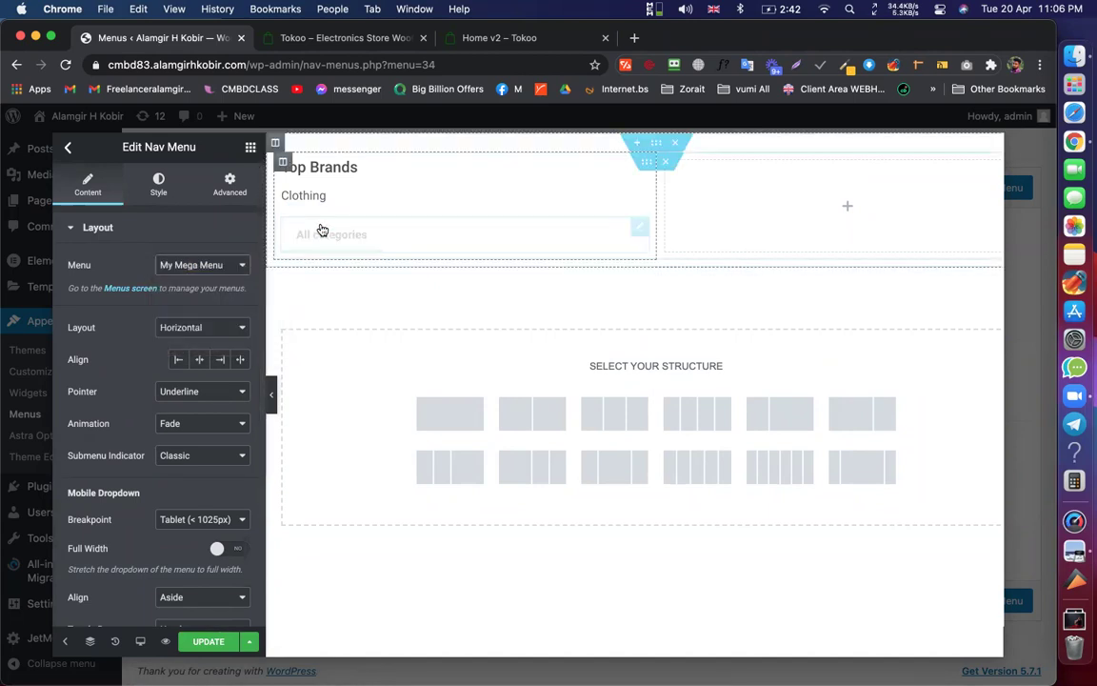
pyautogui.click(199, 330)
pyautogui.press('Escape')
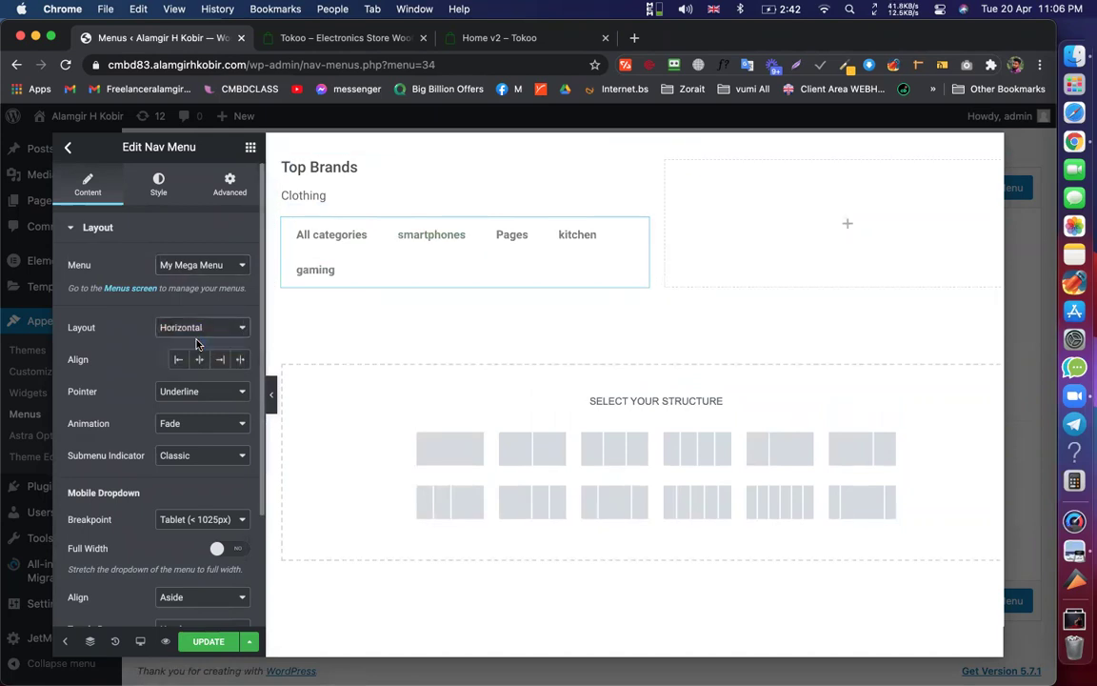
pyautogui.click(197, 343)
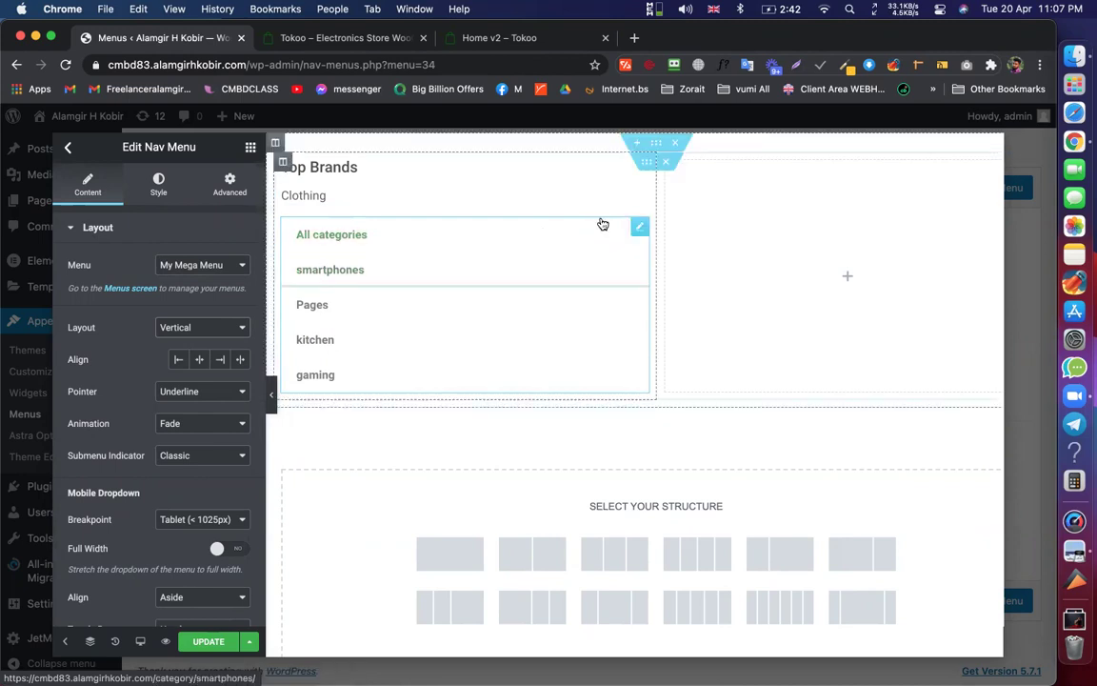
pyautogui.rightClick(638, 229)
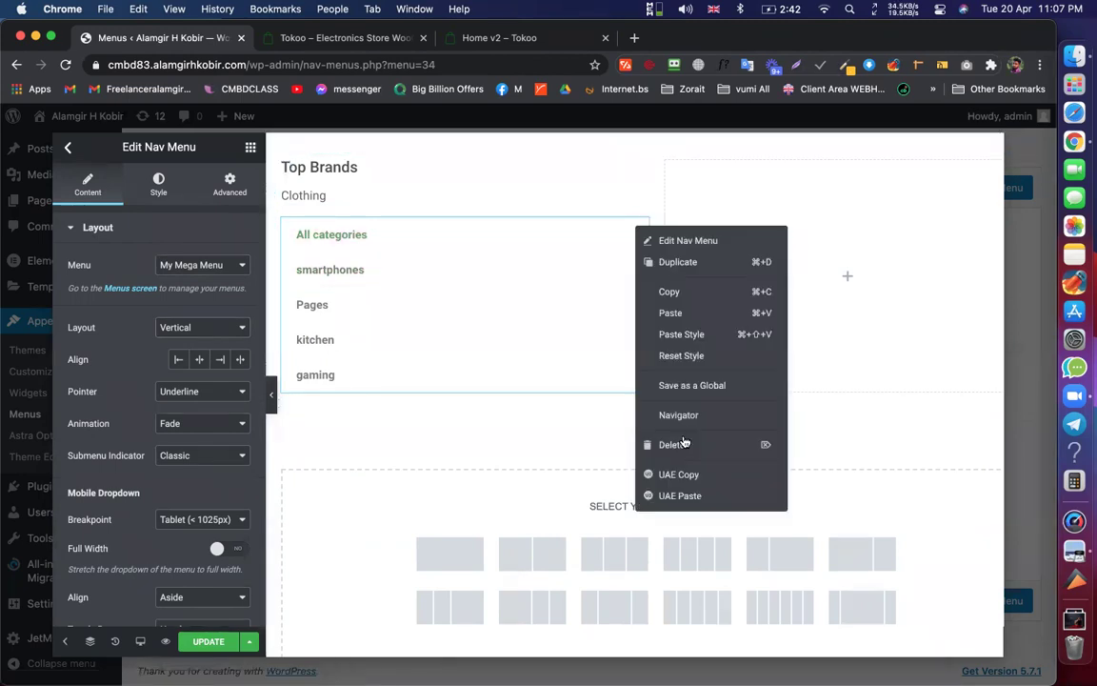
pyautogui.press('Delete')
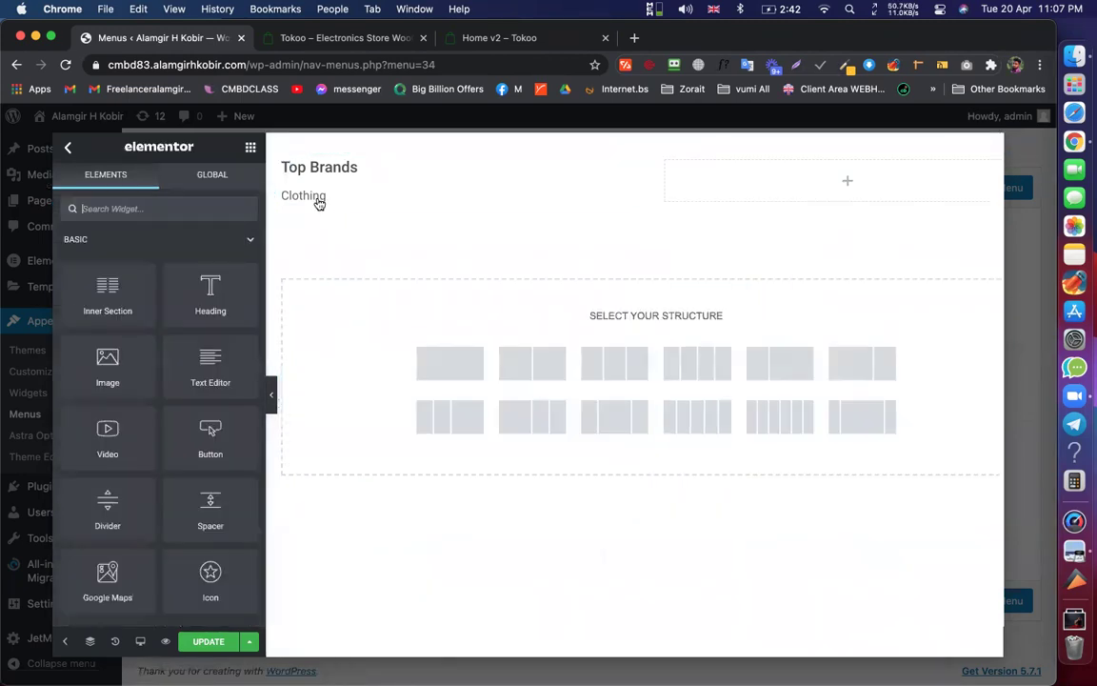
# Duplicate the Clothing heading five times under Top Brands
pyautogui.rightClick(320, 202)
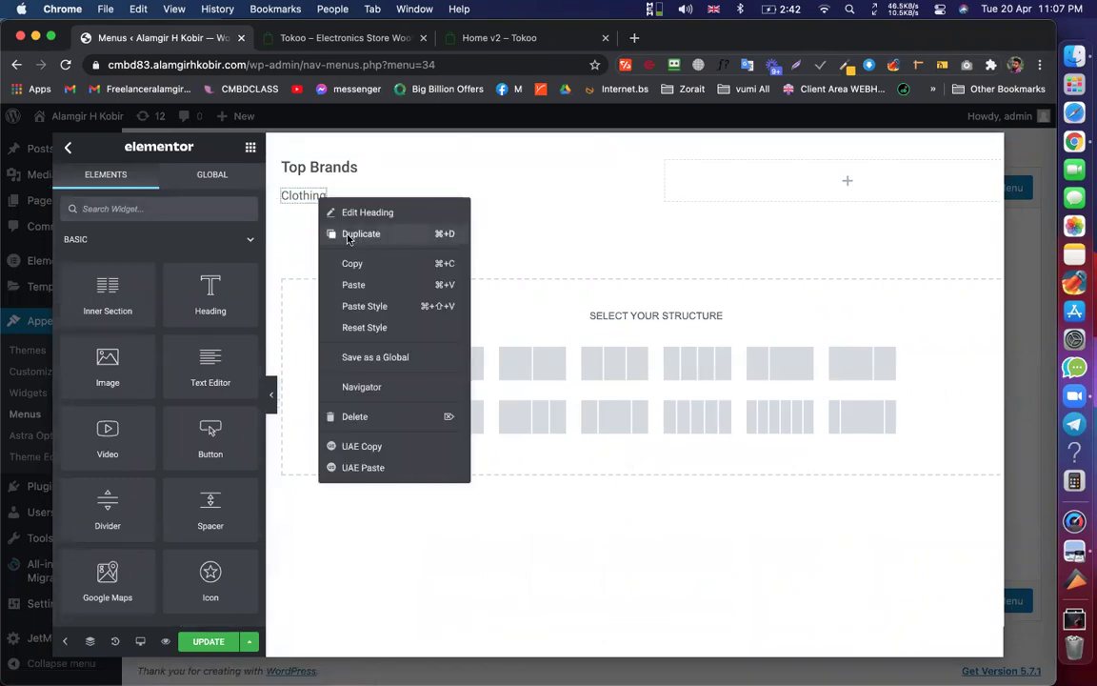
pyautogui.click(348, 237)
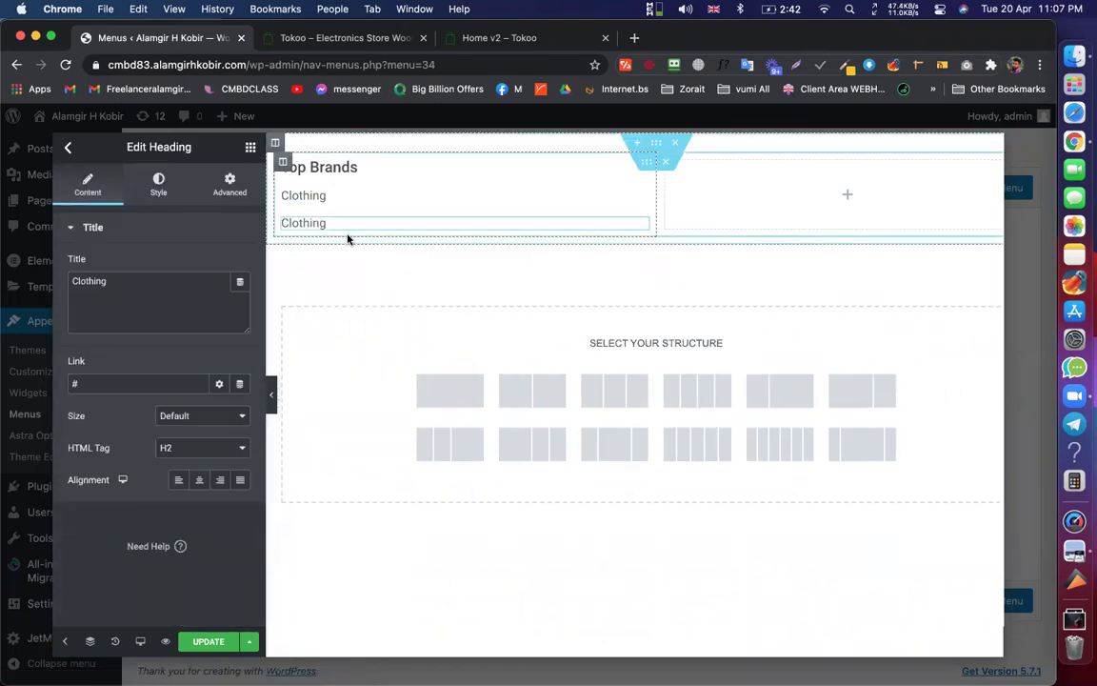
pyautogui.press('super+d')
pyautogui.press('super+d')
pyautogui.press('super+d')
pyautogui.press('super+d')
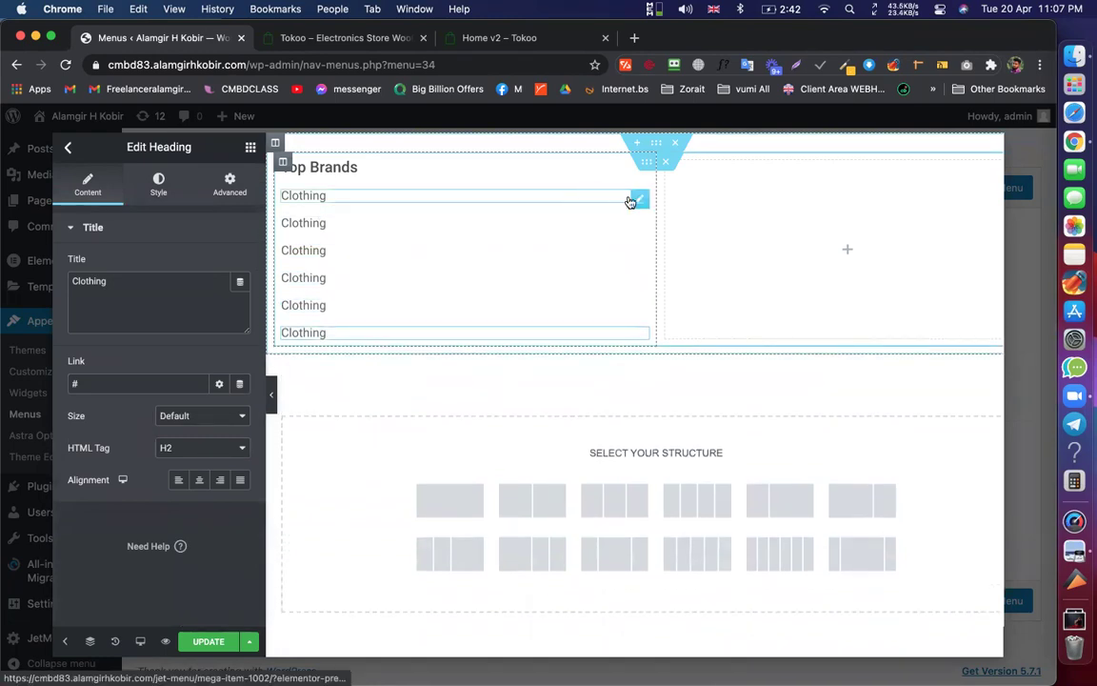
# Unlink the first Clothing heading's margins and set the bottom margin to -10 px, with the other sides at 0
pyautogui.click(229, 184)
pyautogui.click(131, 290)
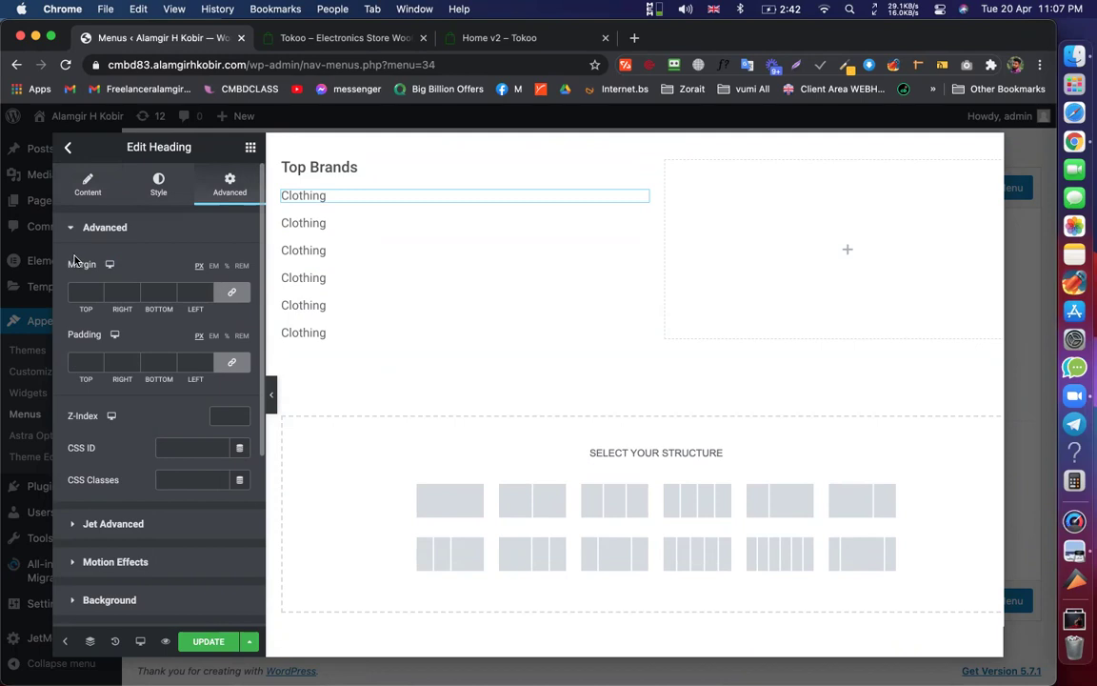
pyautogui.click(235, 292)
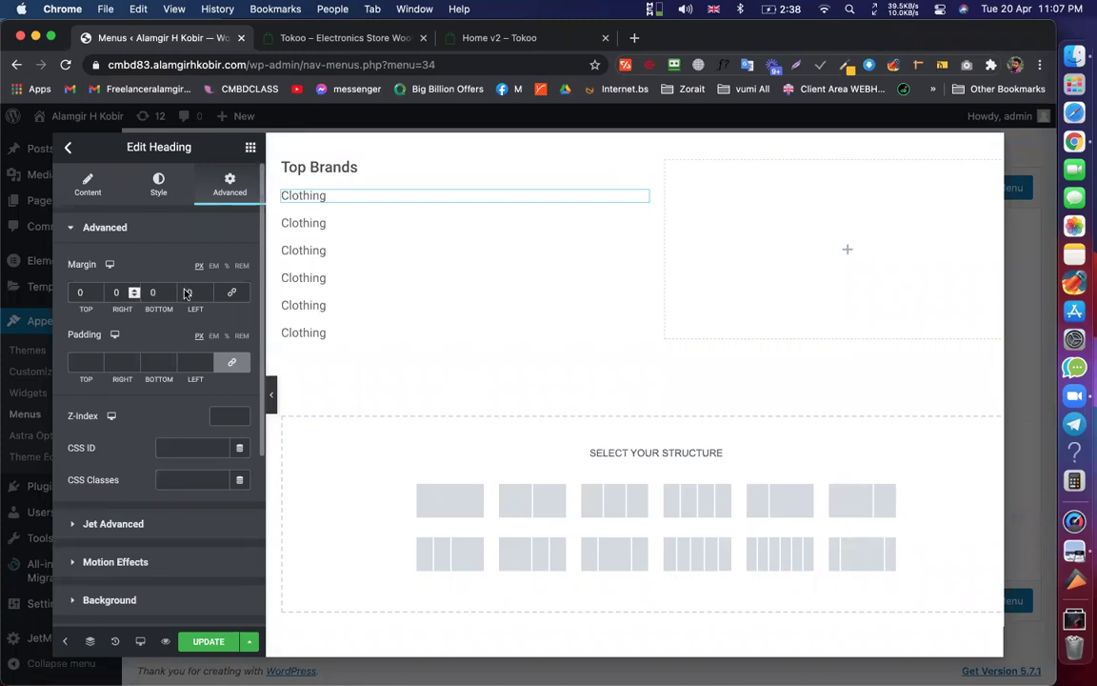
pyautogui.doubleClick(170, 295)
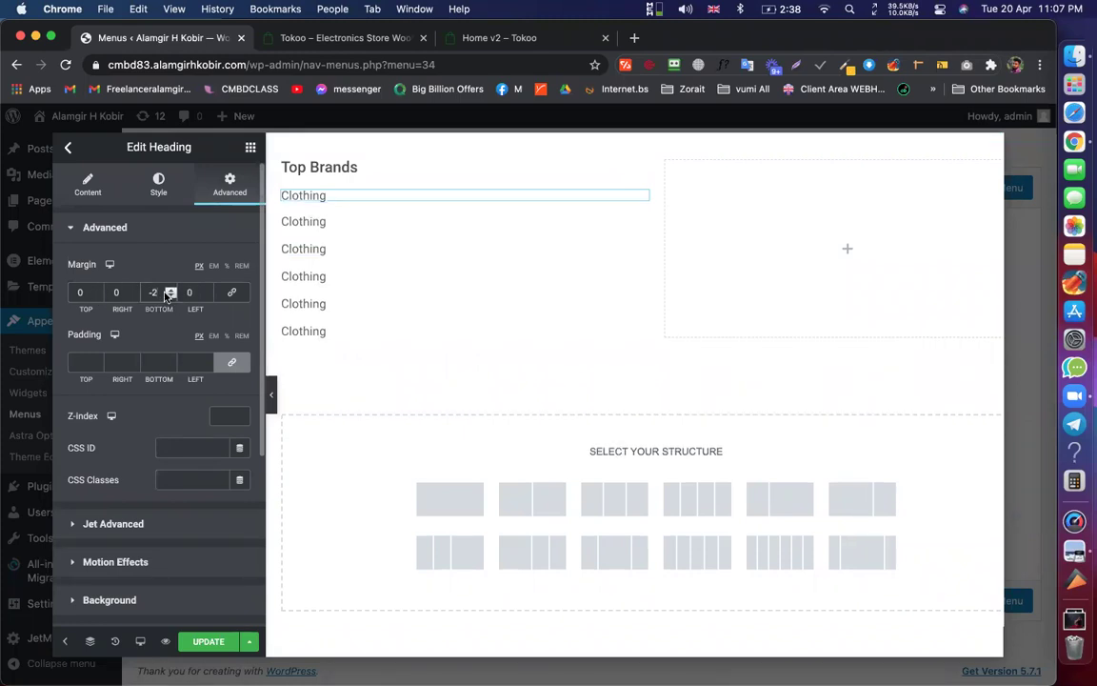
pyautogui.write('0')
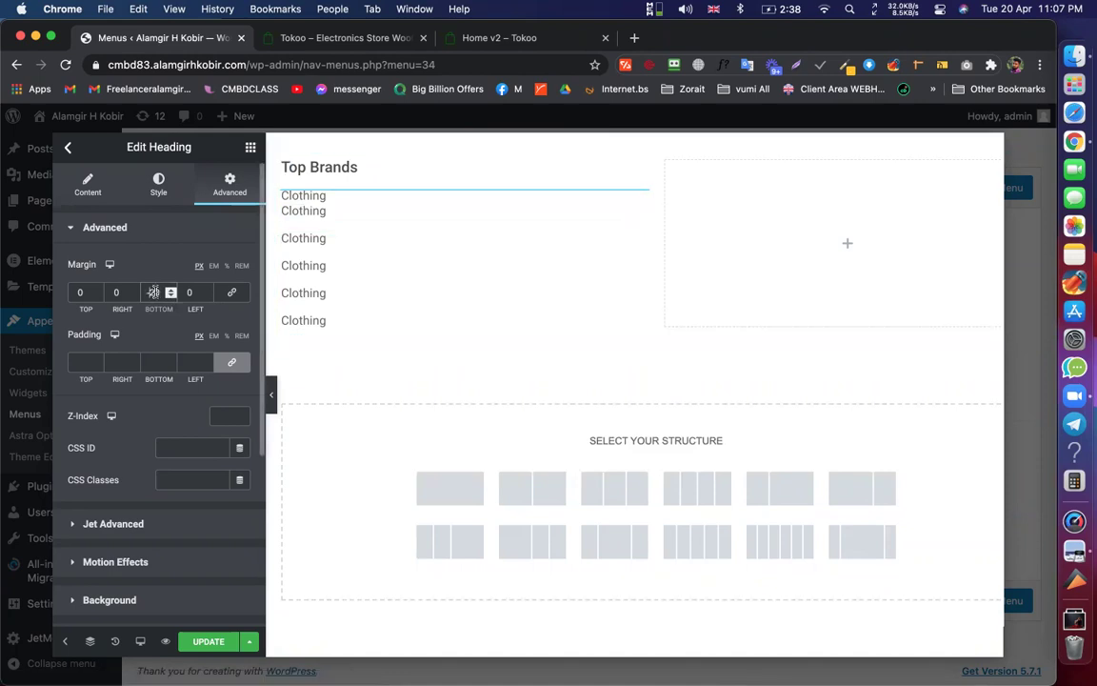
pyautogui.press('BackSpace')
pyautogui.press('BackSpace')
pyautogui.write('10')
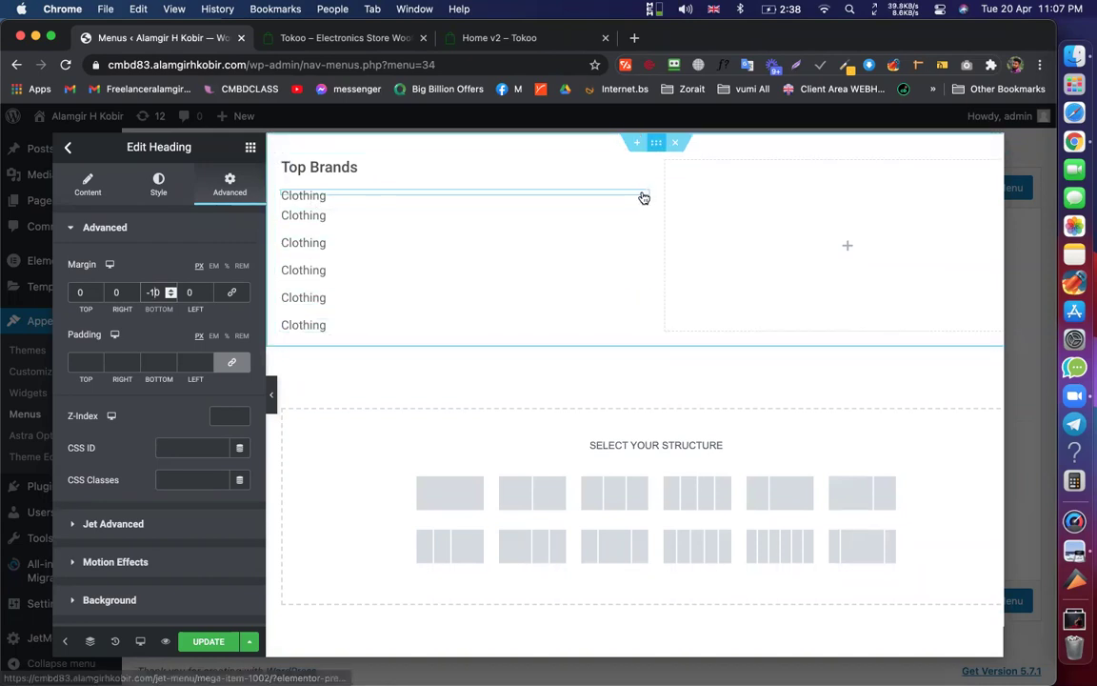
# Copy the first Clothing heading and paste its style onto the next four Clothing headings
pyautogui.rightClick(641, 197)
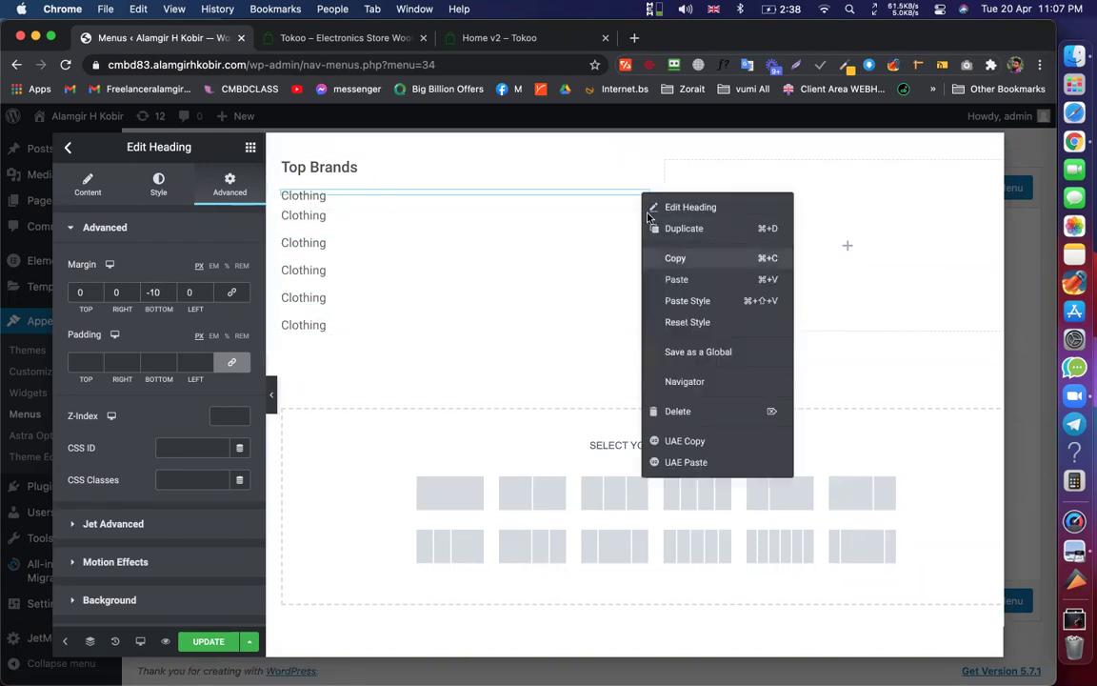
pyautogui.click(666, 254)
pyautogui.rightClick(640, 217)
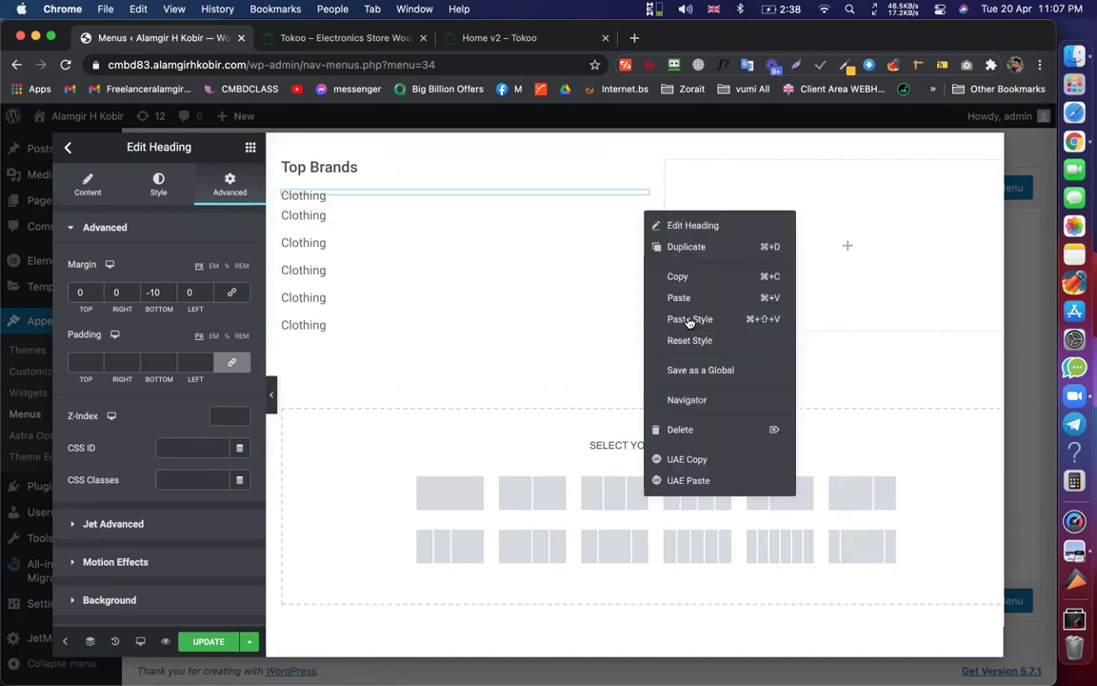
pyautogui.click(662, 318)
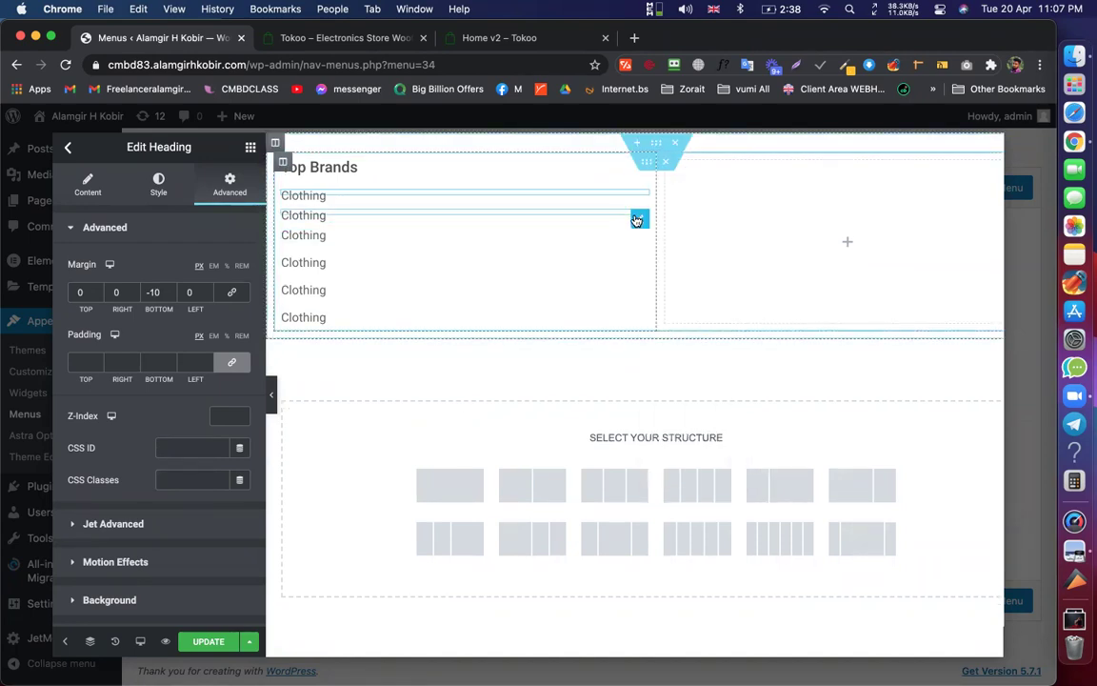
pyautogui.rightClick(638, 223)
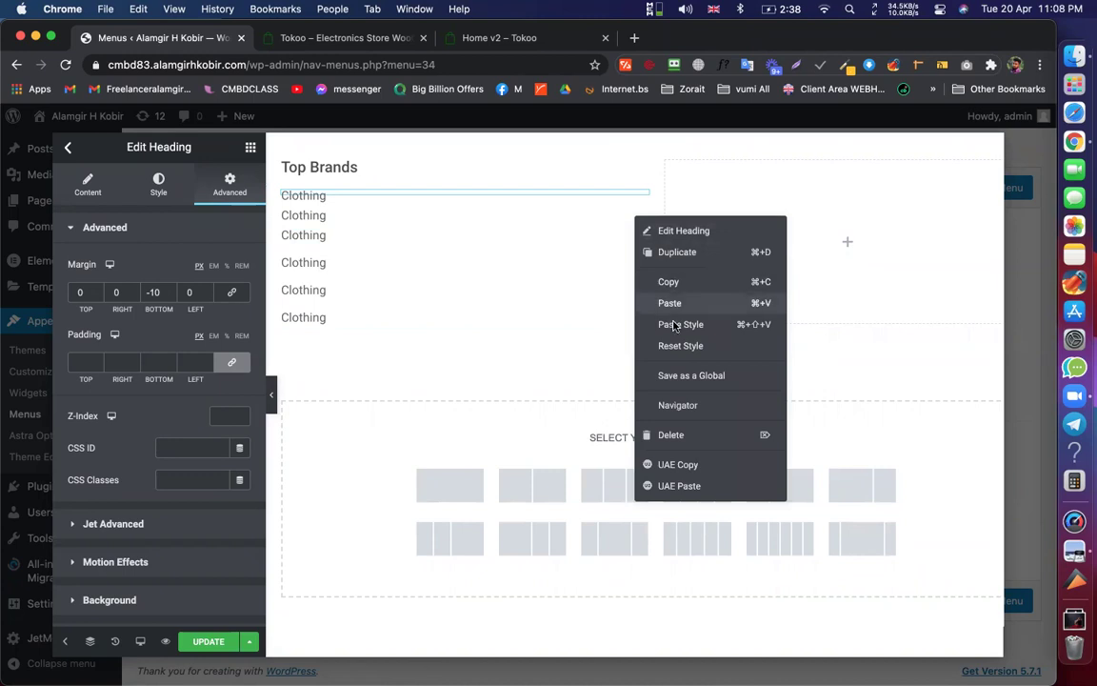
pyautogui.click(644, 237)
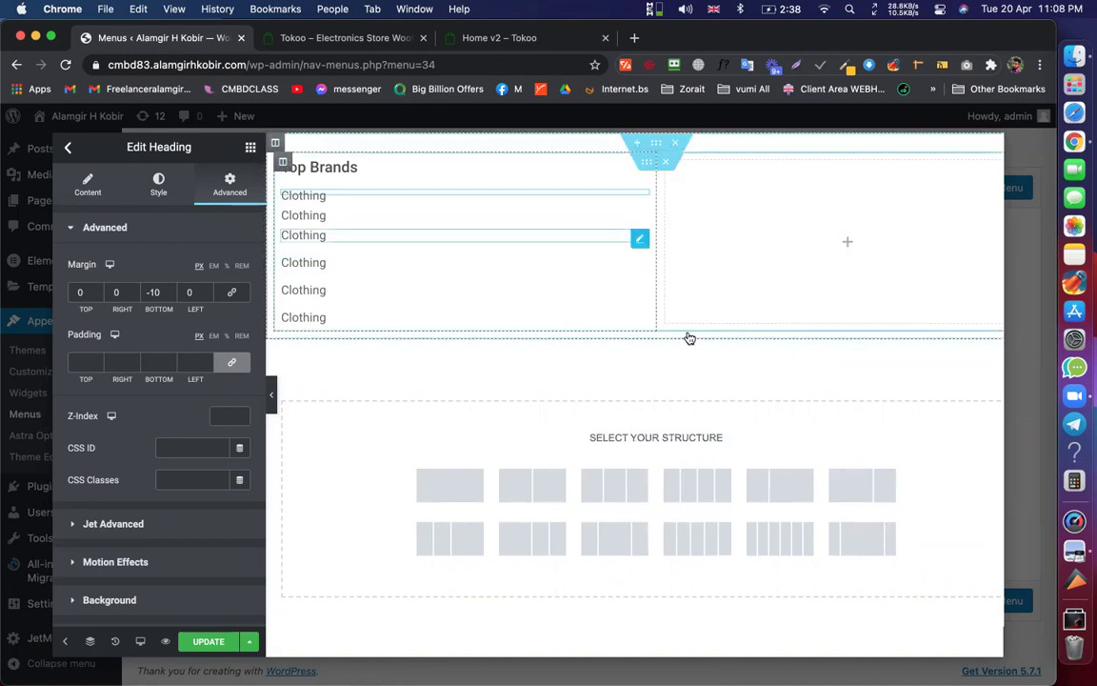
pyautogui.rightClick(639, 237)
pyautogui.click(690, 339)
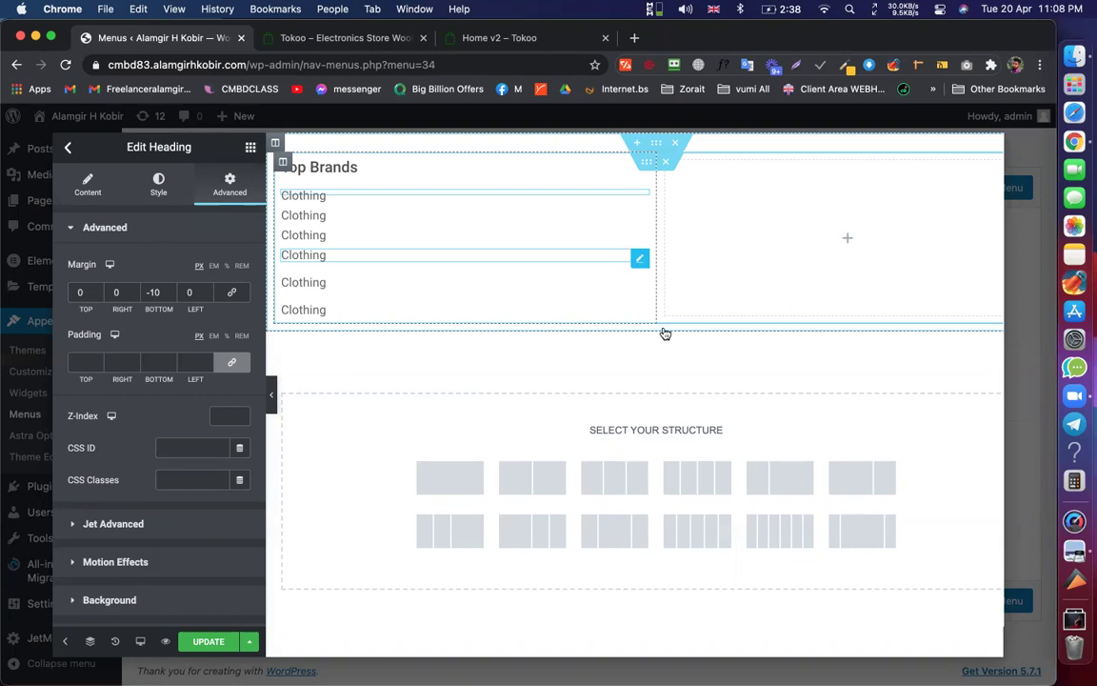
pyautogui.rightClick(639, 258)
pyautogui.click(690, 366)
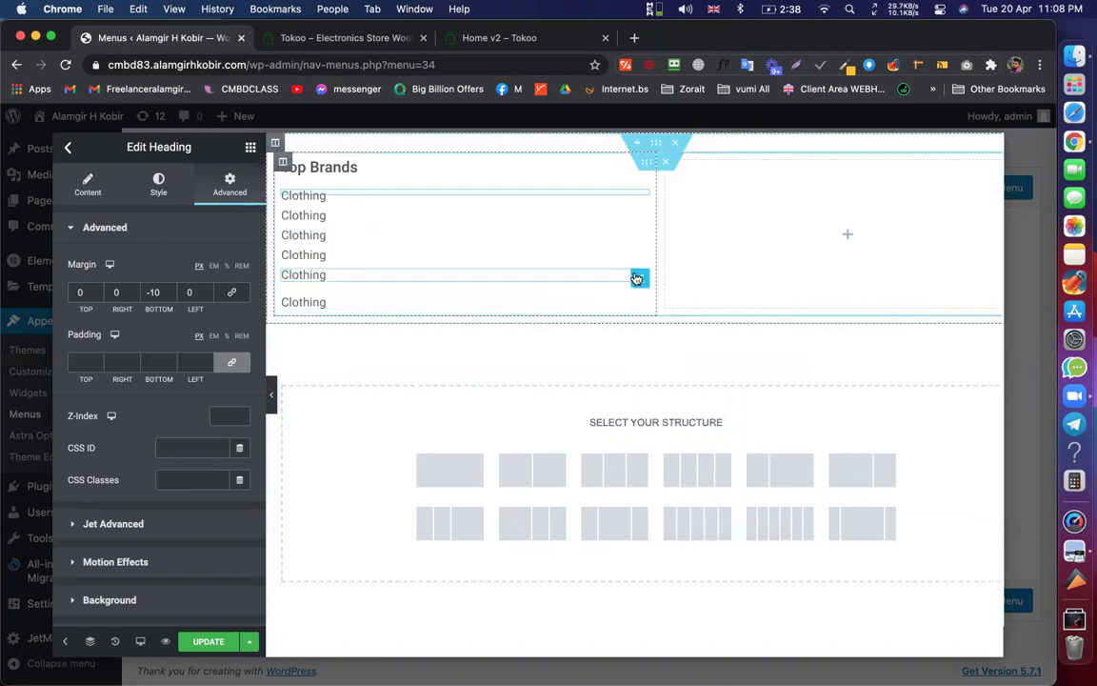
pyautogui.rightClick(636, 277)
pyautogui.click(706, 382)
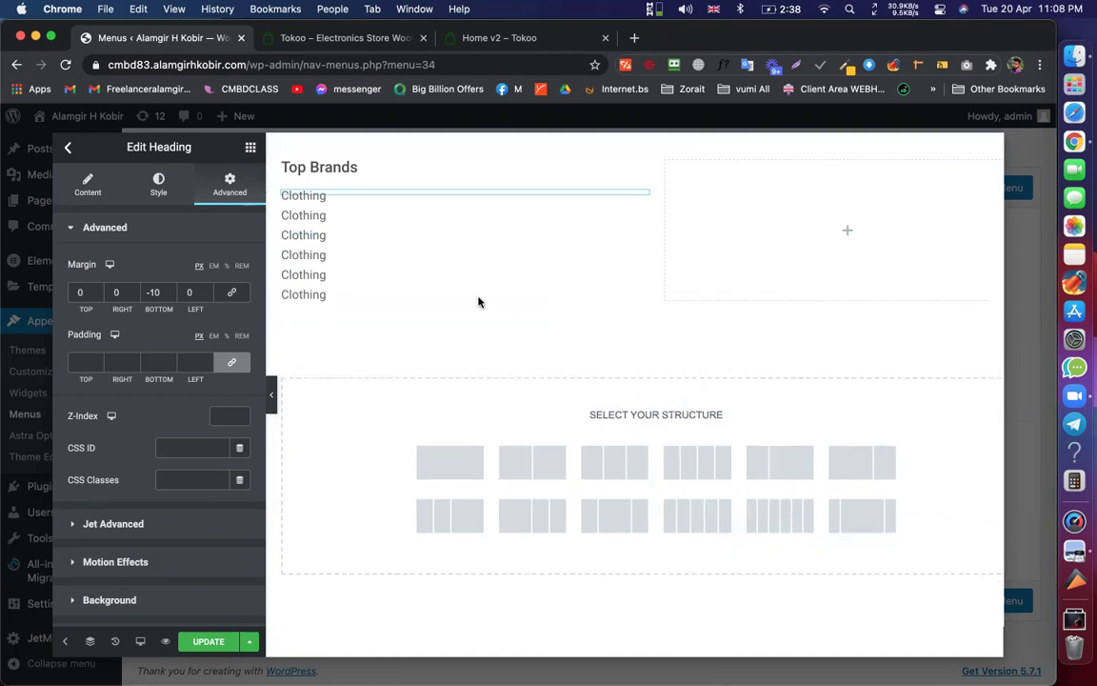
# Retitle the second Clothing heading "Western Wear" with text copied from the Tokoo demo's submenu, and update the mega menu content
pyautogui.click(326, 214)
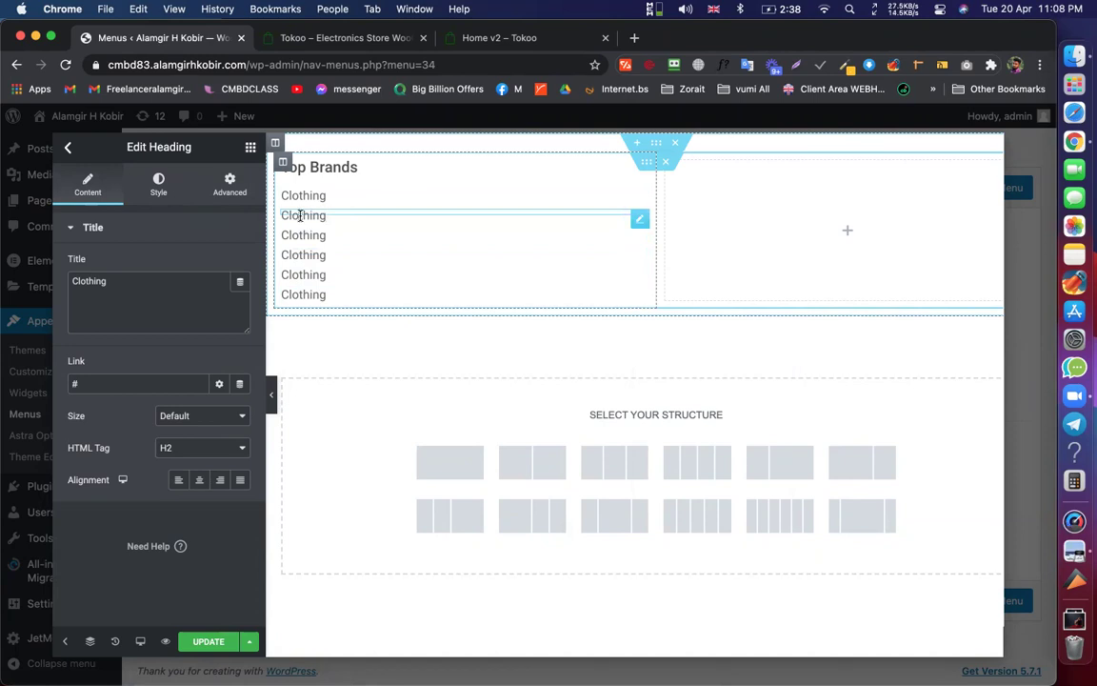
pyautogui.doubleClick(300, 216)
pyautogui.click(168, 221)
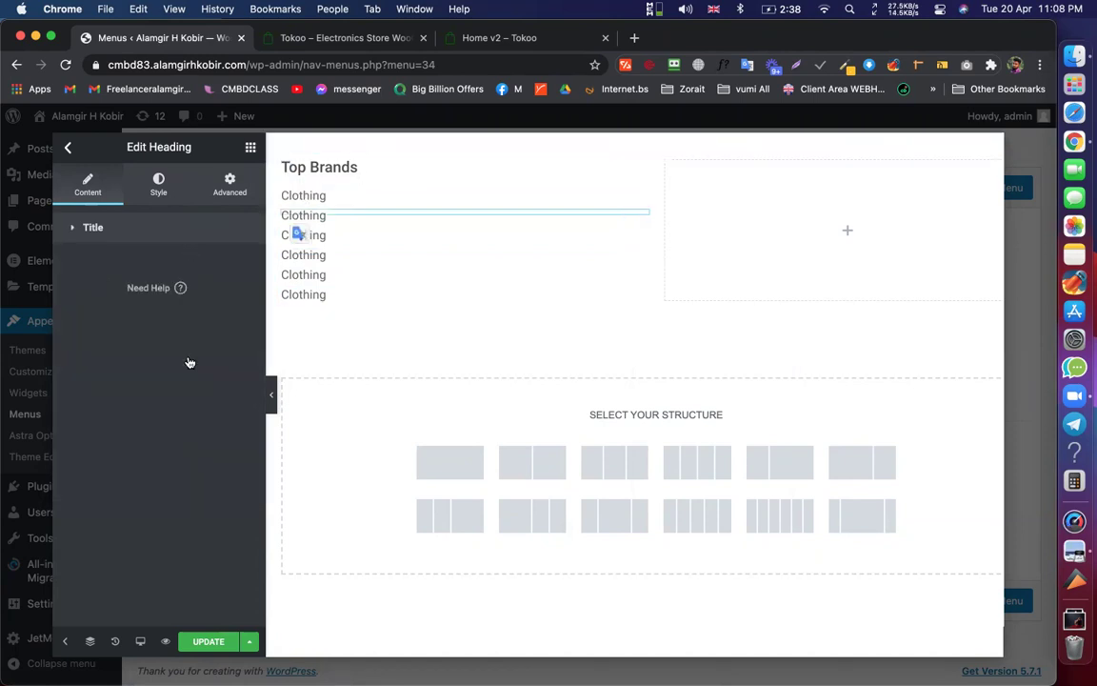
pyautogui.click(206, 651)
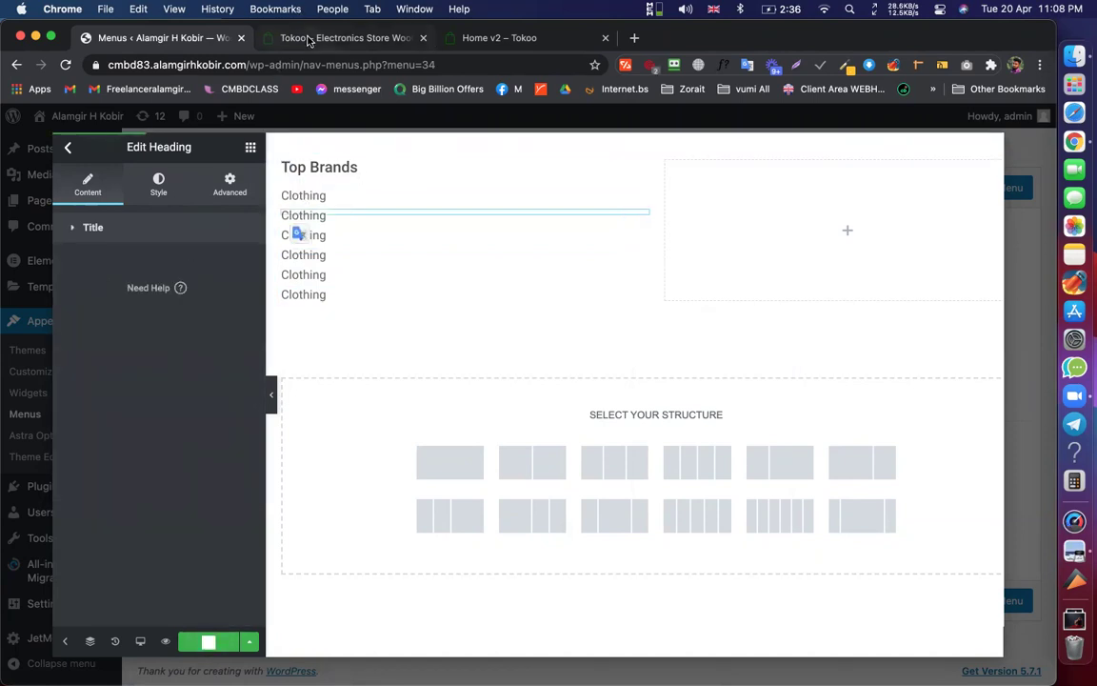
pyautogui.hotkey('ctrl', 'Tab')
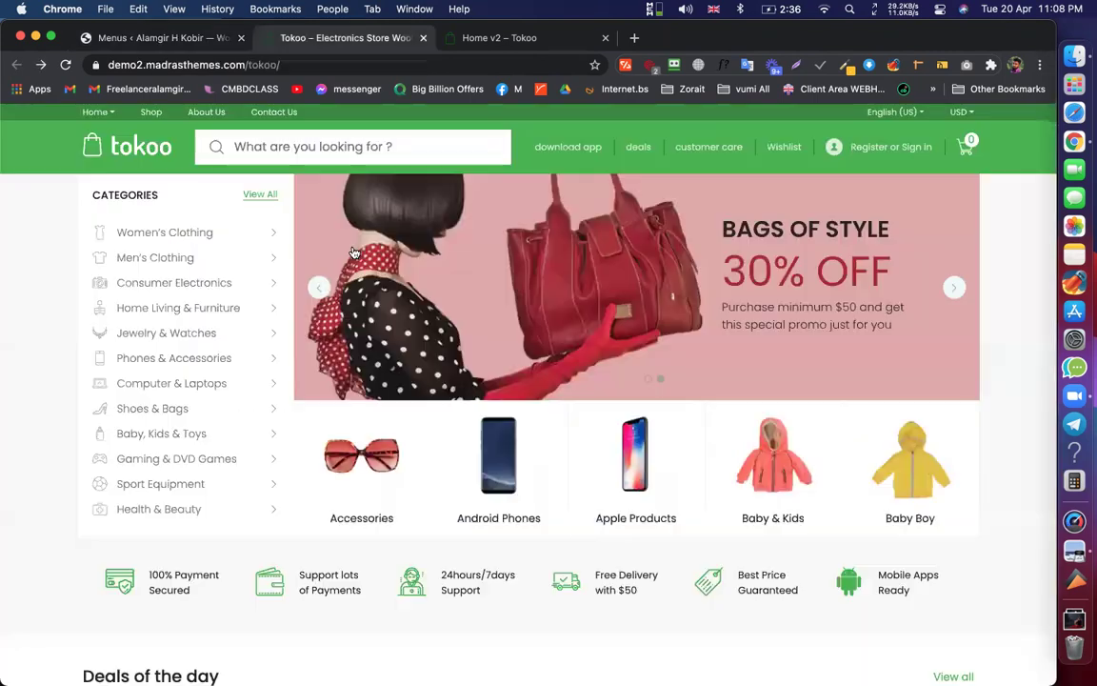
pyautogui.rightClick(357, 247)
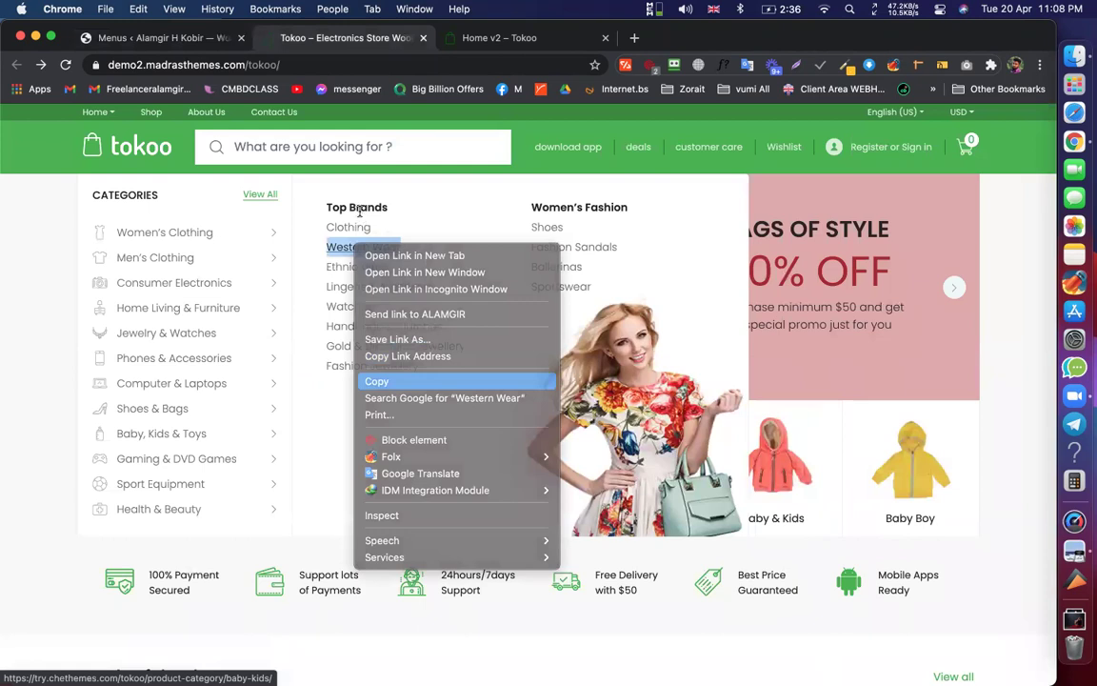
pyautogui.click(131, 240)
pyautogui.hotkey('ctrl', 'shift', 'Tab')
pyautogui.doubleClick(129, 293)
pyautogui.press('super+v')
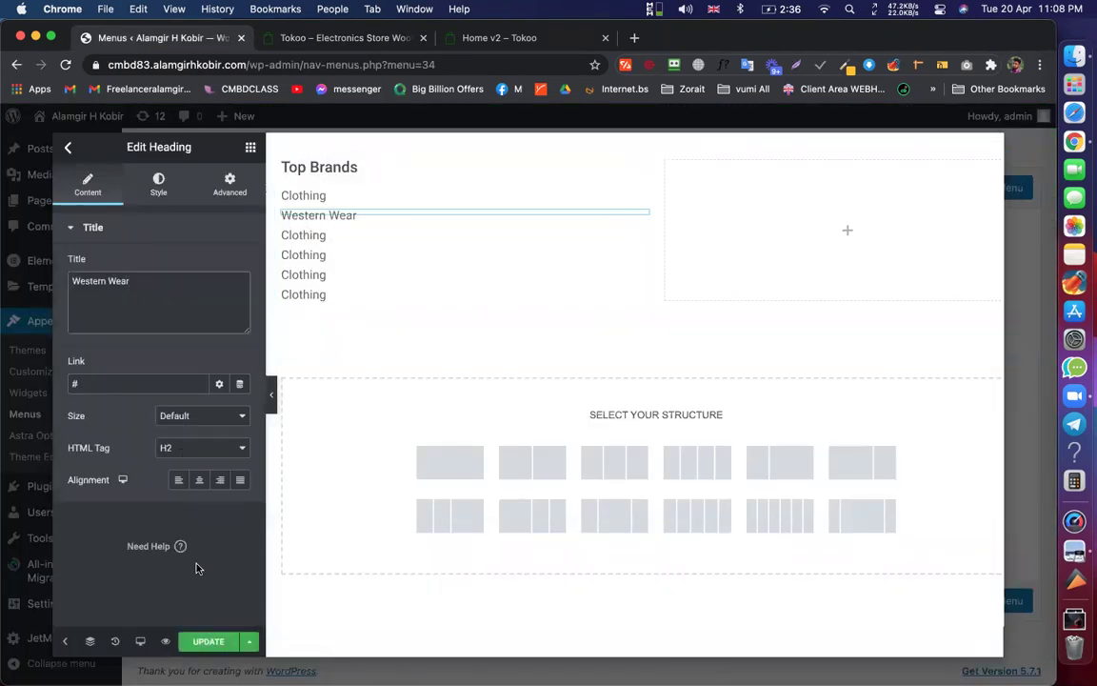
pyautogui.click(198, 641)
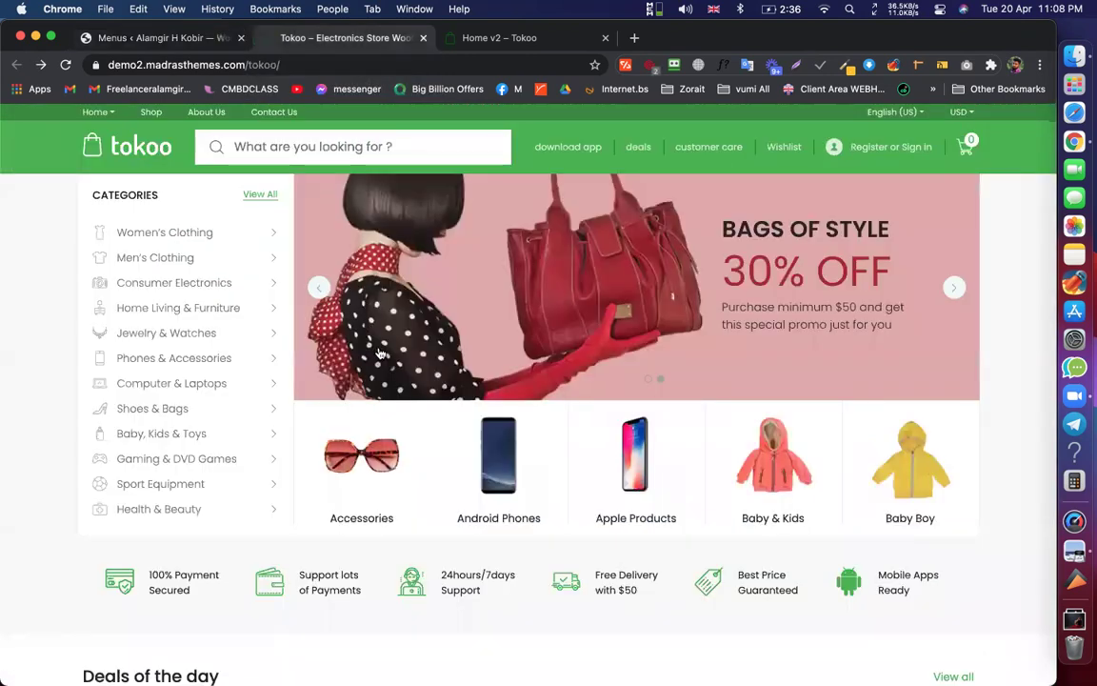
# Duplicate the Top Brands column in the mega menu section and delete the empty column beside it
pyautogui.moveTo(421, 221)
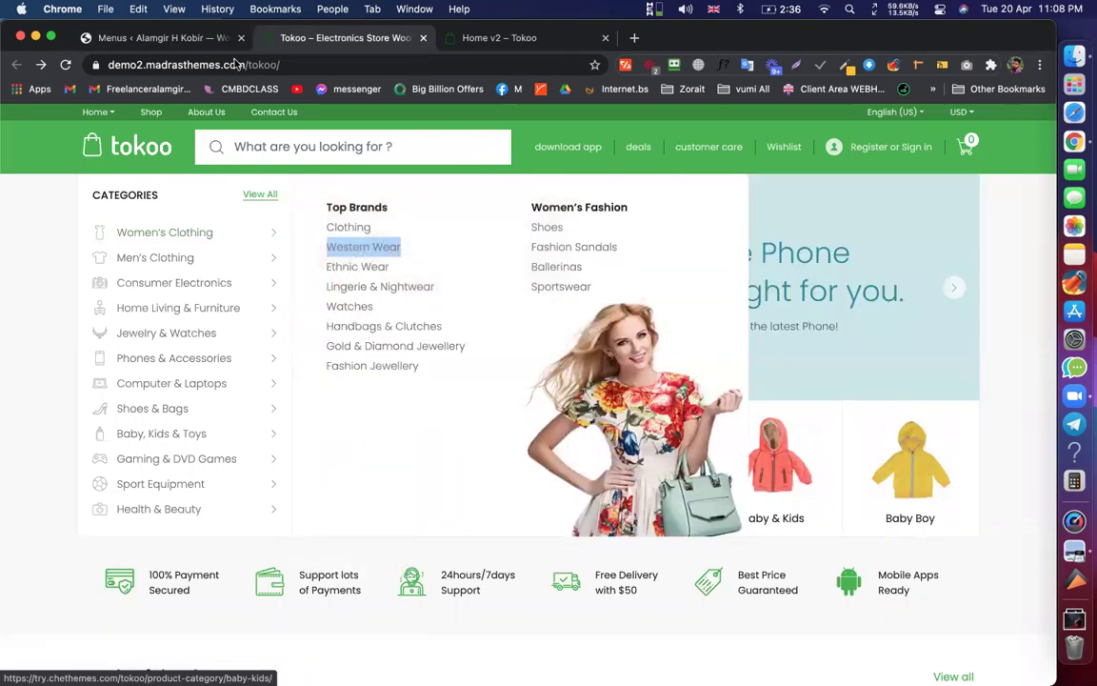
pyautogui.hotkey('ctrl', 'shift', 'Tab')
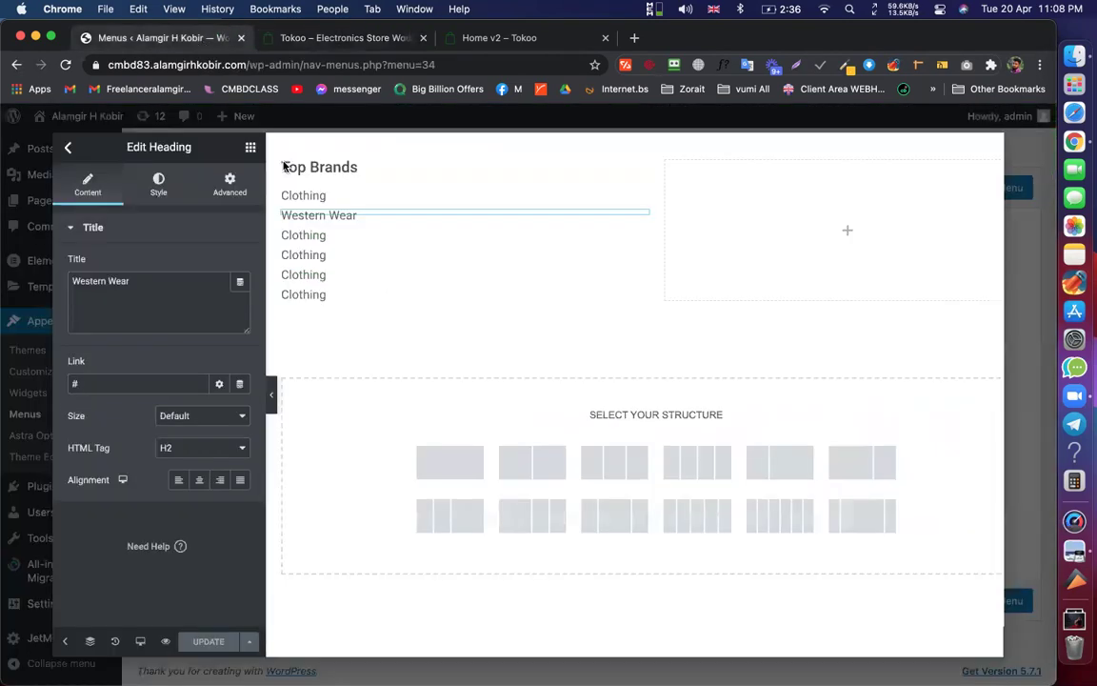
pyautogui.rightClick(284, 167)
pyautogui.press('super+d')
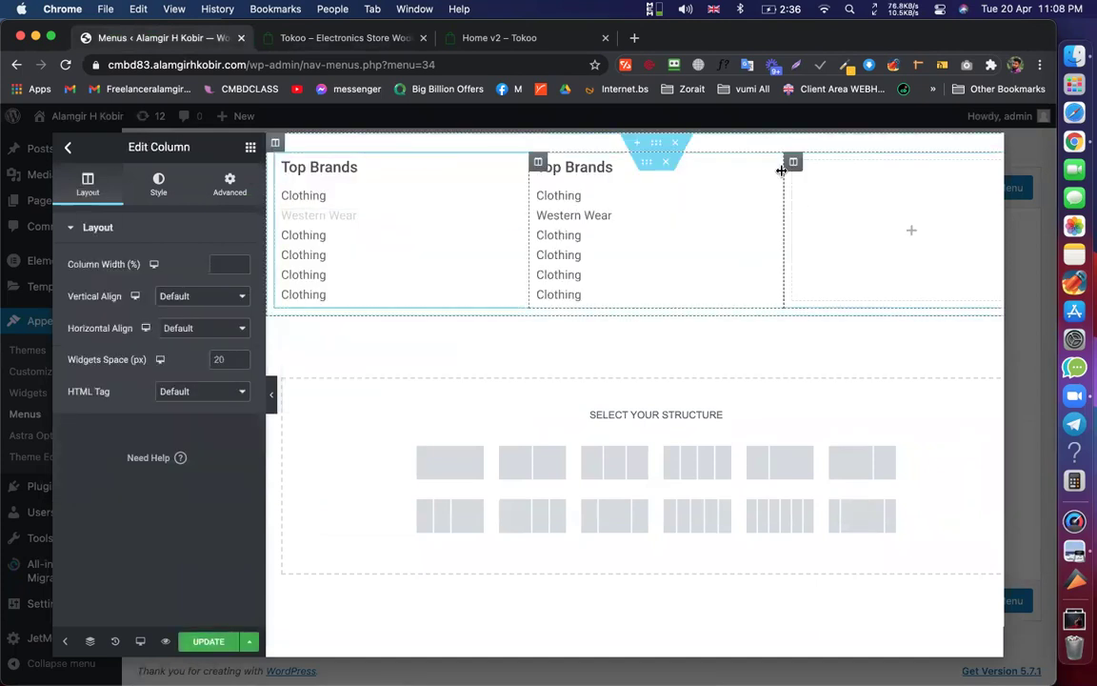
pyautogui.rightClick(802, 162)
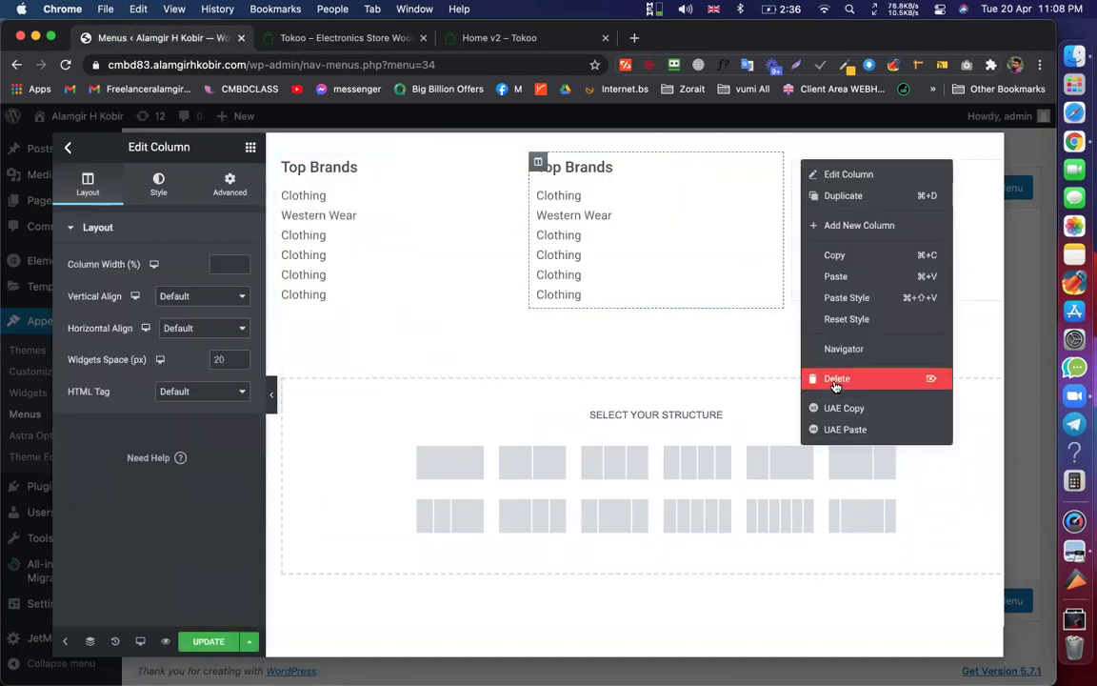
pyautogui.click(835, 380)
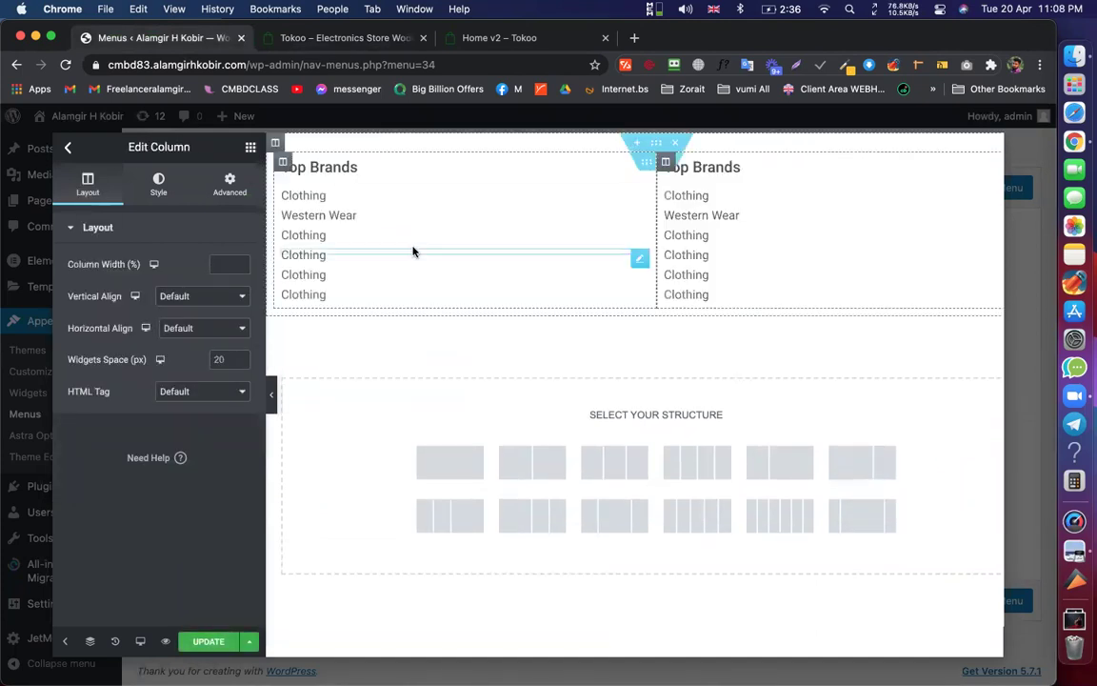
# Retitle the duplicated column's Top Brands heading "Women's Fashion" with text copied from the Tokoo demo's Women's Clothing submenu
pyautogui.click(732, 164)
pyautogui.click(360, 38)
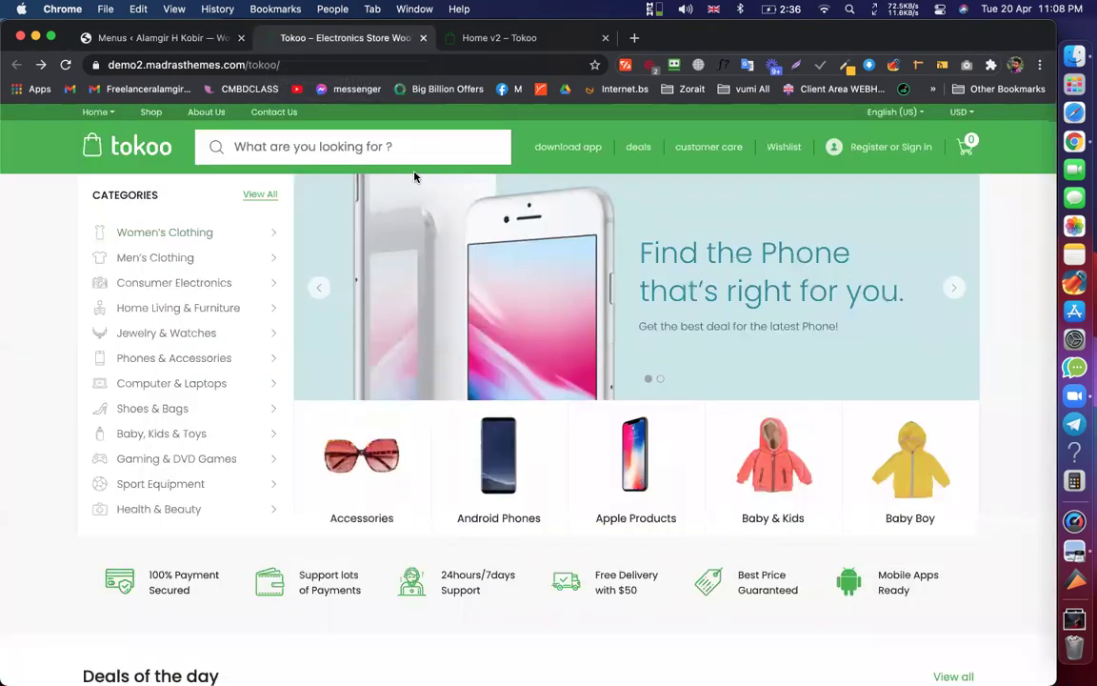
pyautogui.moveTo(300, 228)
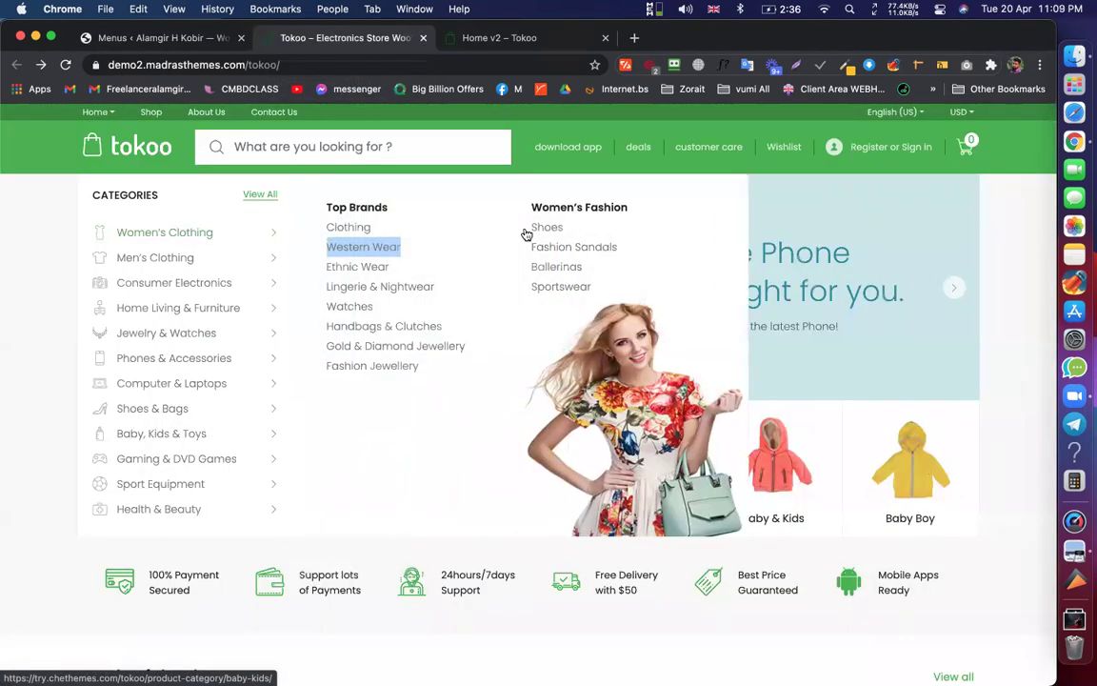
pyautogui.rightClick(589, 208)
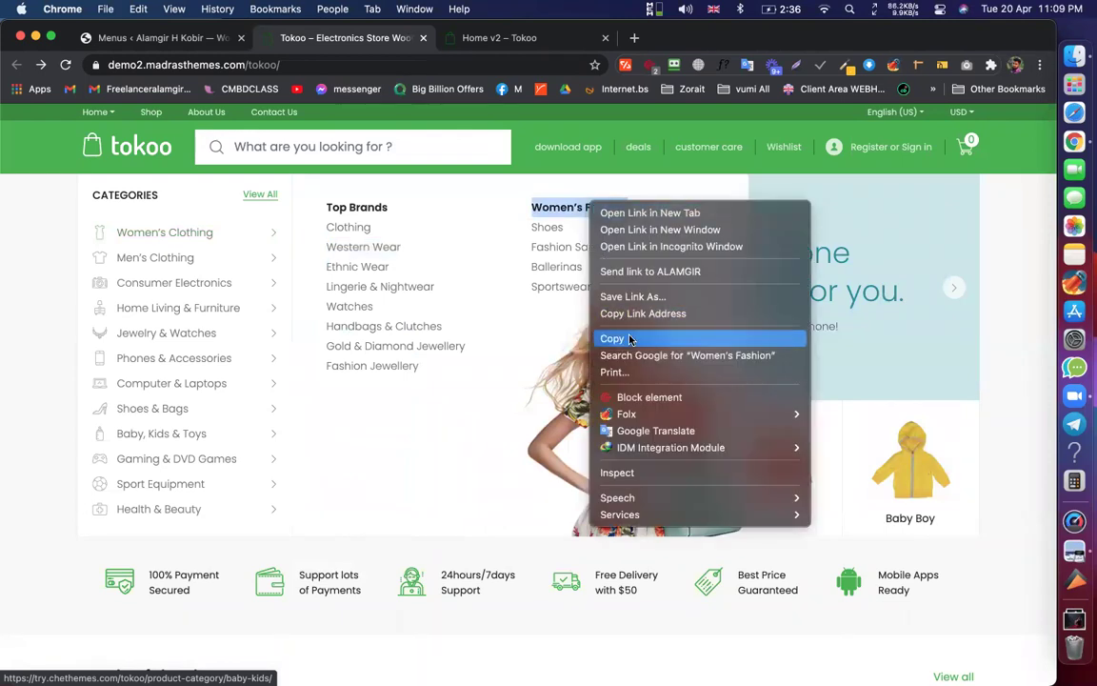
pyautogui.click(617, 337)
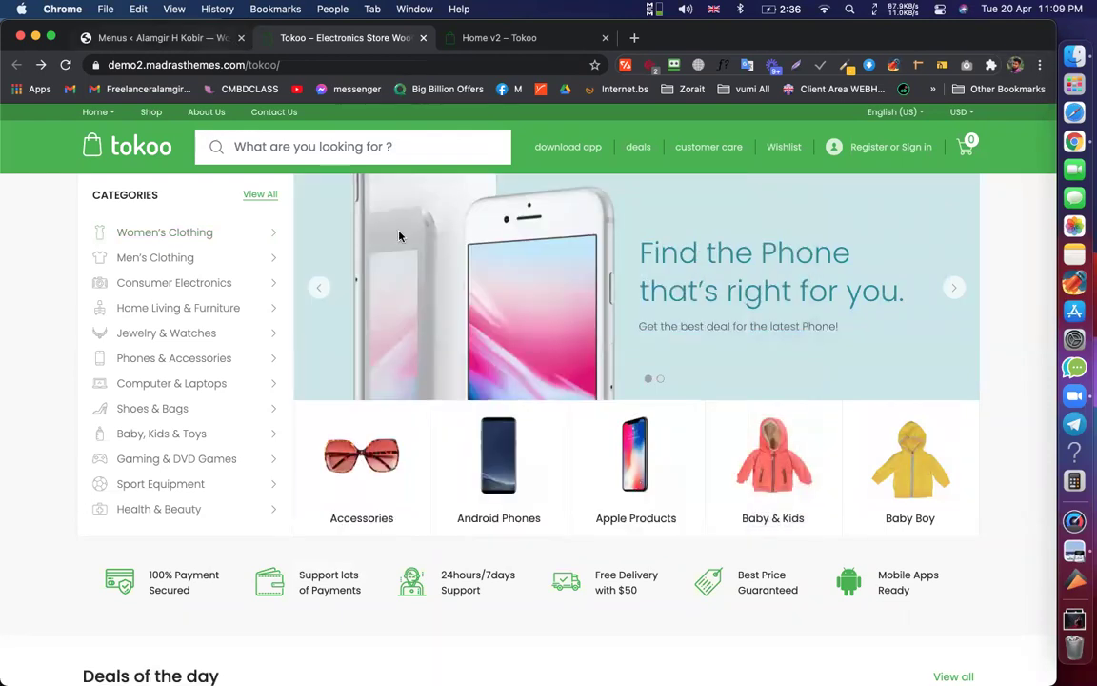
pyautogui.hotkey('ctrl', 'shift', 'Tab')
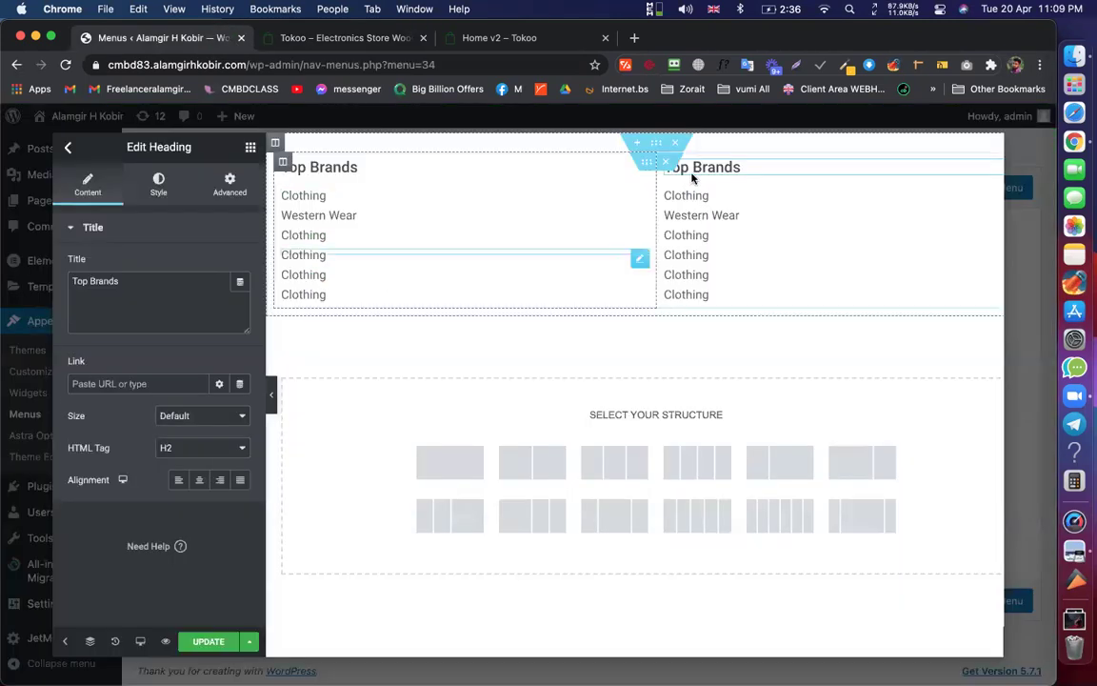
pyautogui.tripleClick(143, 289)
pyautogui.press('super+v')
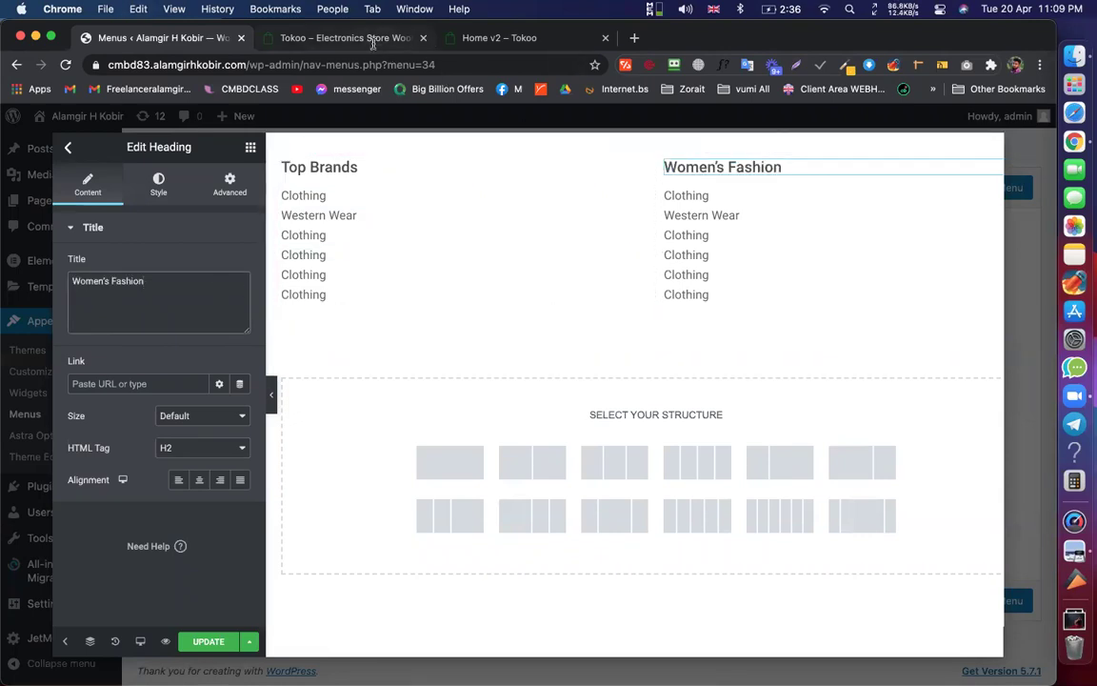
# Retitle the first Clothing heading under Women's Fashion "Shoes" with text copied from the Tokoo demo's submenu
pyautogui.hotkey('ctrl', 'Tab')
pyautogui.moveTo(269, 228)
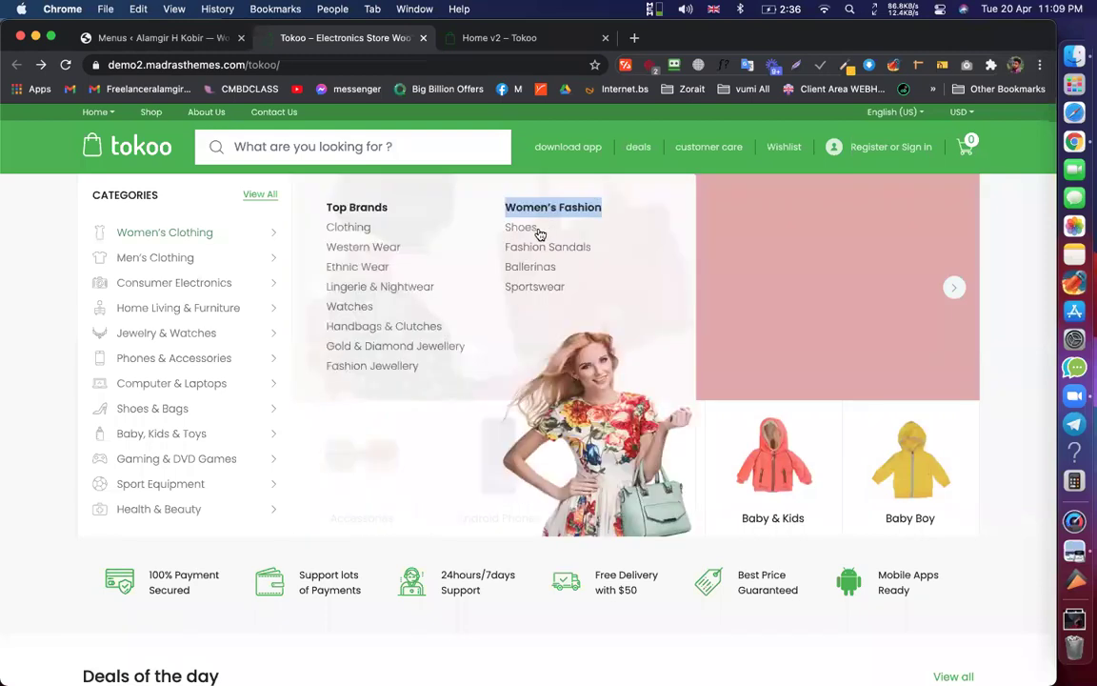
pyautogui.rightClick(539, 232)
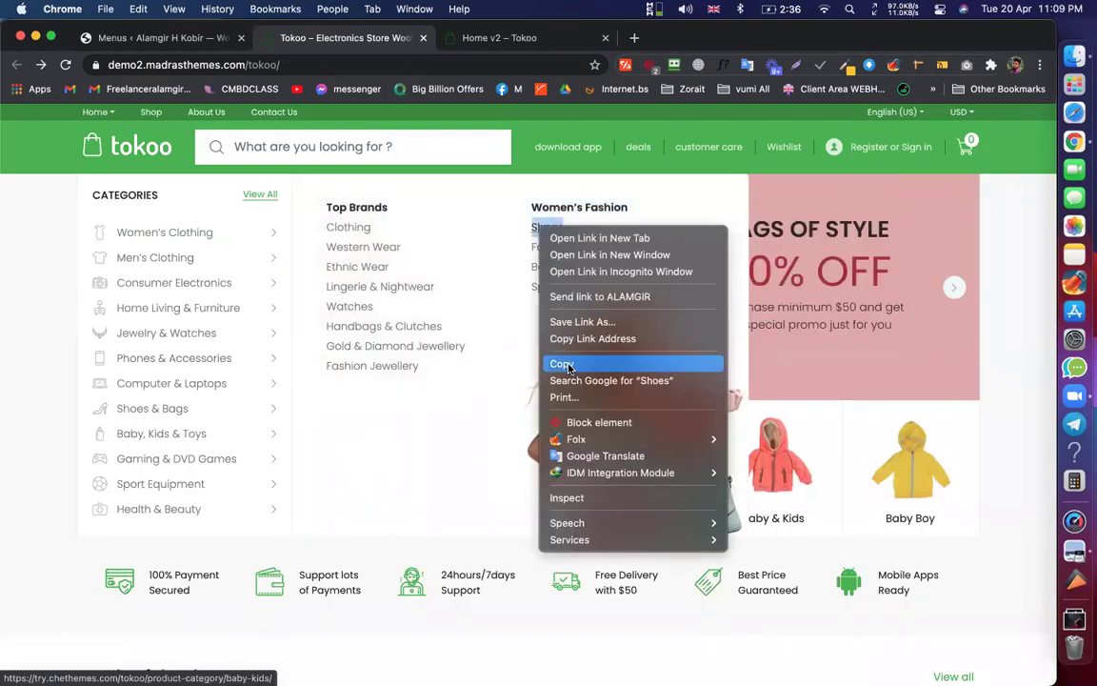
pyautogui.click(555, 359)
pyautogui.hotkey('ctrl', 'shift', 'Tab')
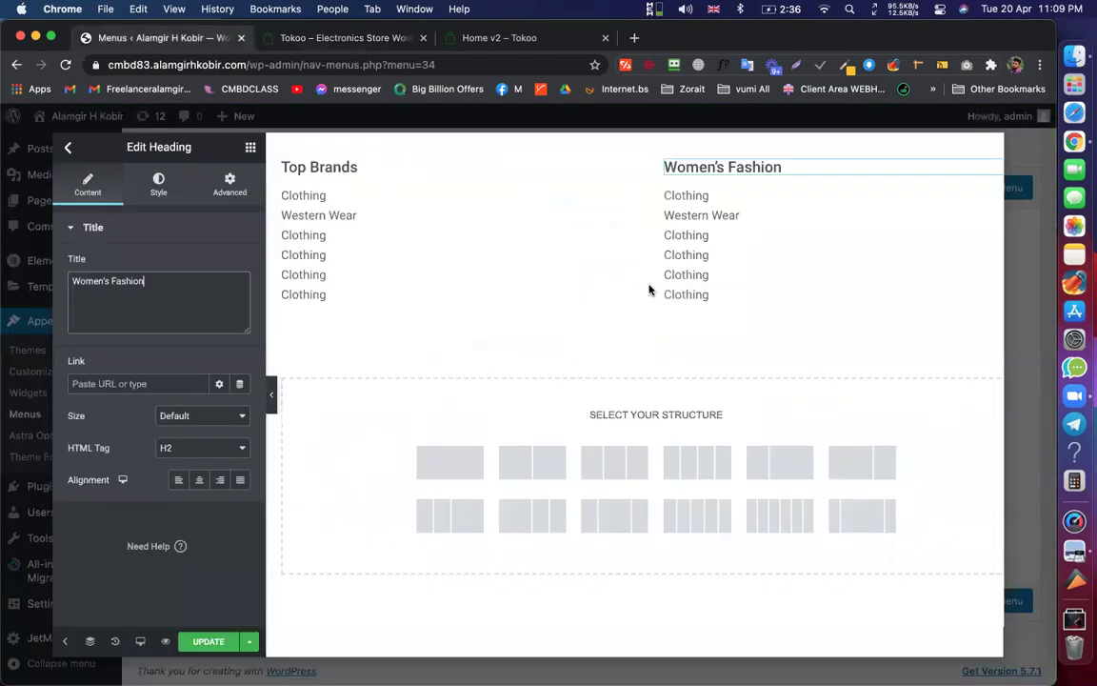
pyautogui.click(703, 199)
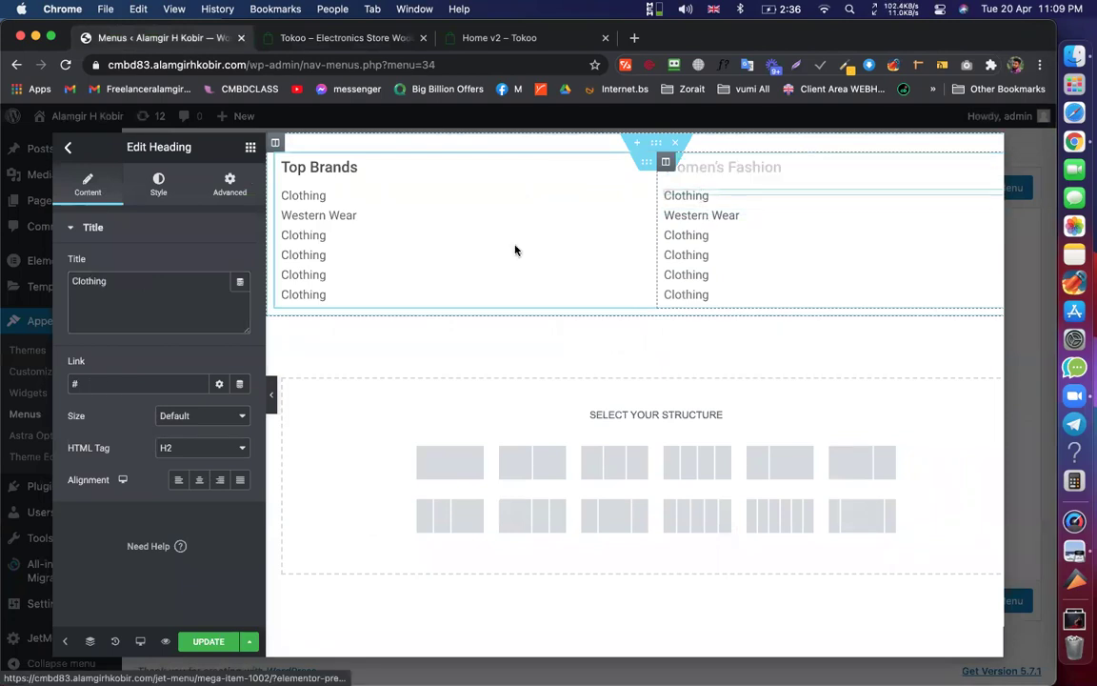
pyautogui.doubleClick(171, 282)
pyautogui.press('super+v')
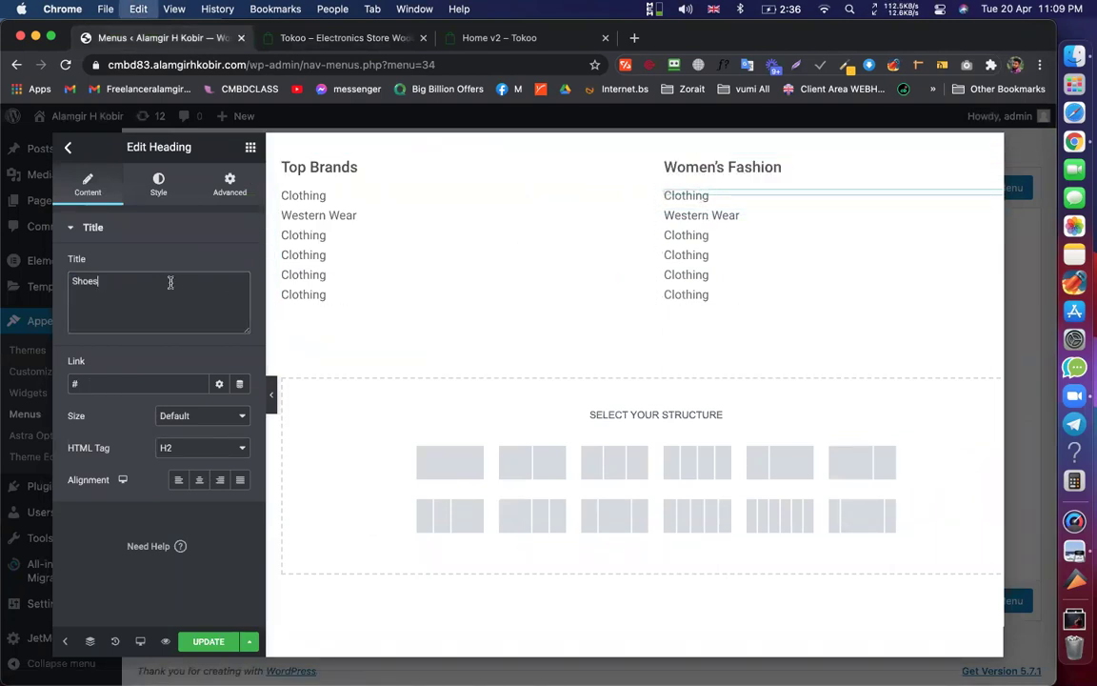
# Delete the last two Clothing headings under Women's Fashion and update the mega menu content
pyautogui.rightClick(739, 299)
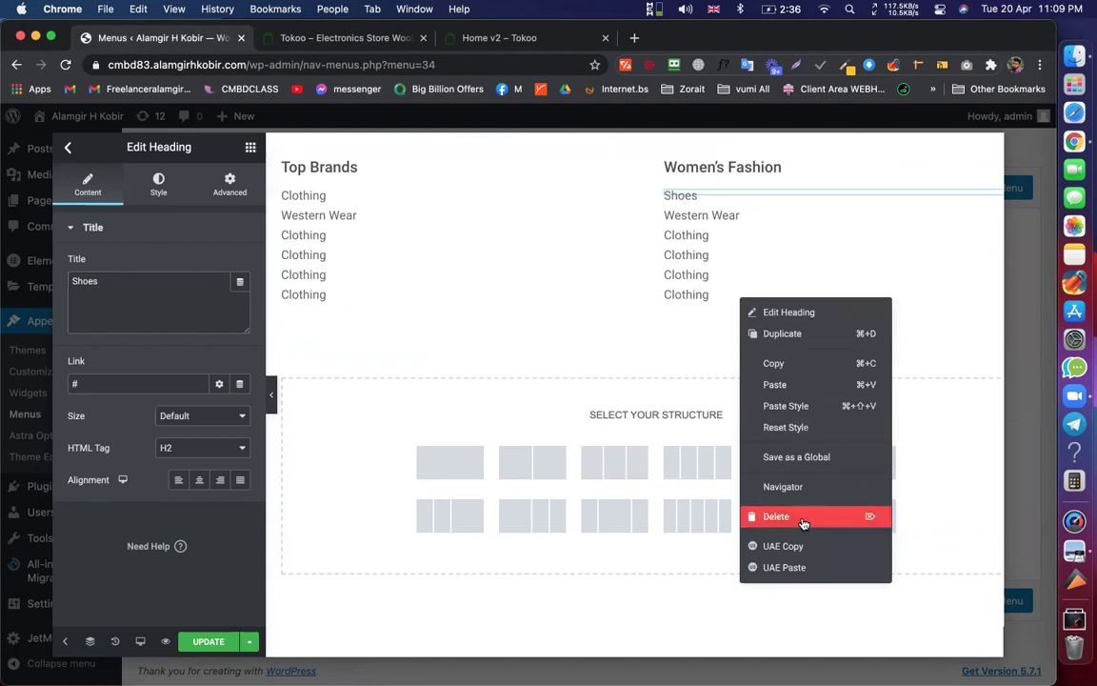
pyautogui.click(803, 522)
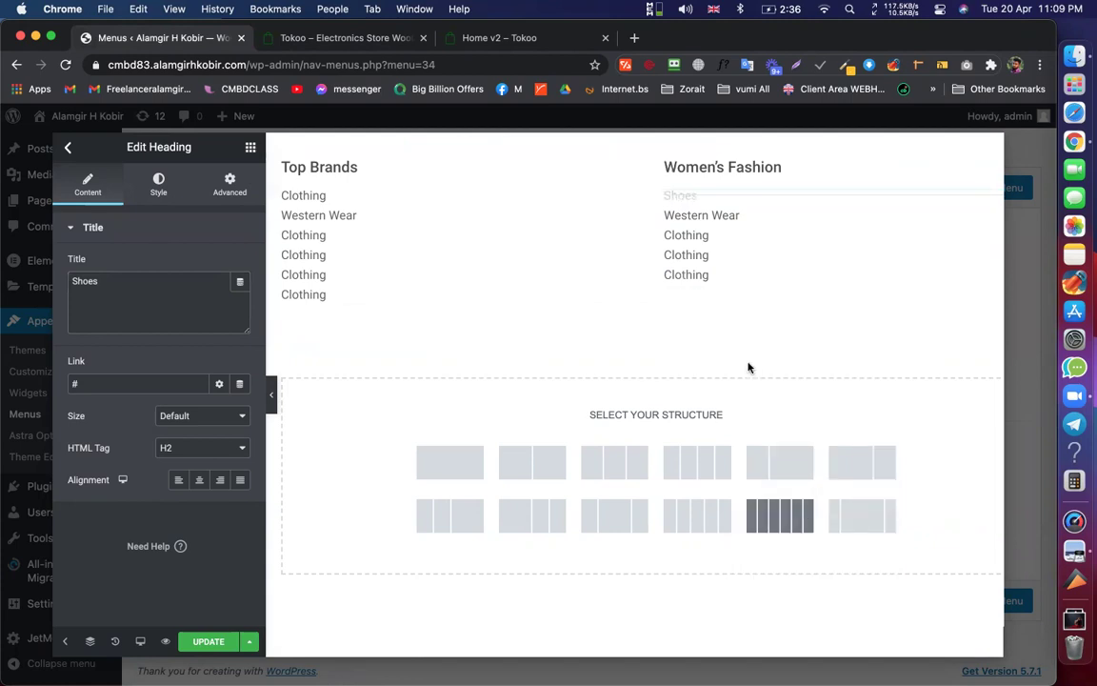
pyautogui.rightClick(710, 277)
pyautogui.click(762, 494)
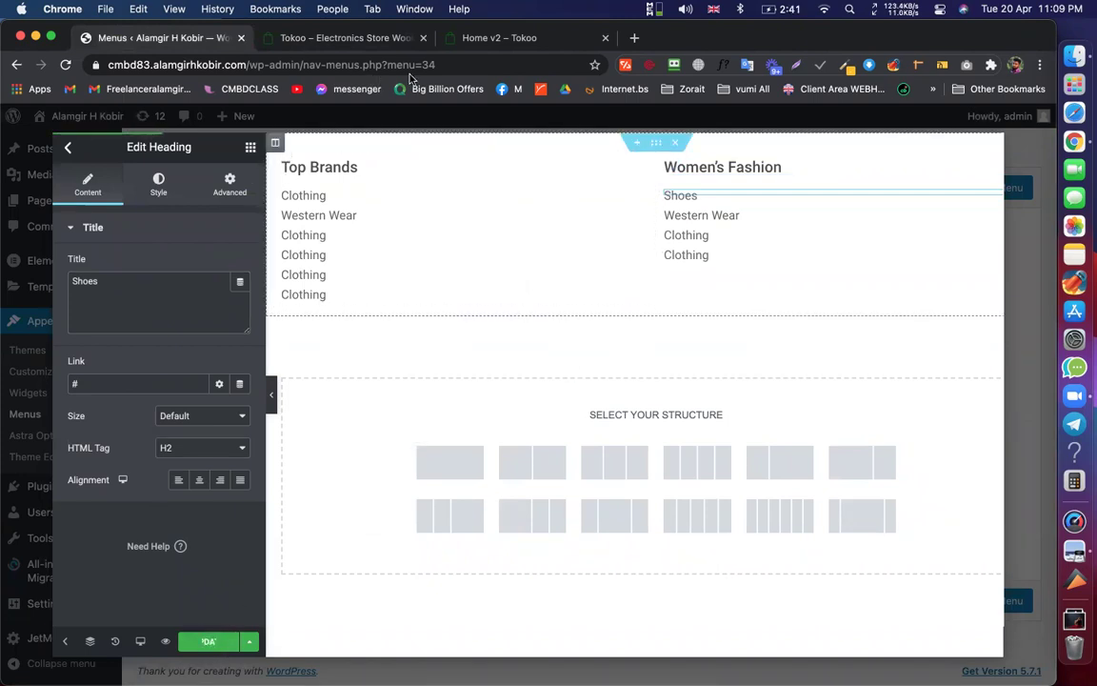
# Examine the model image below the Women's Fashion links in the Tokoo demo's Women's Clothing submenu
pyautogui.click(348, 38)
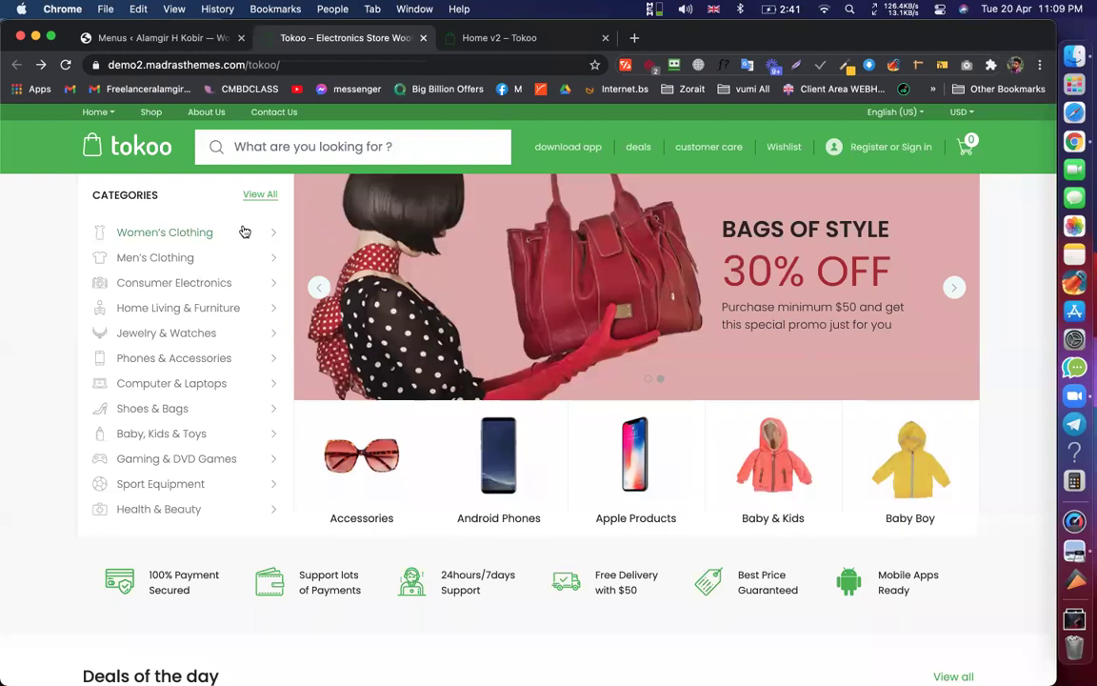
pyautogui.moveTo(242, 227)
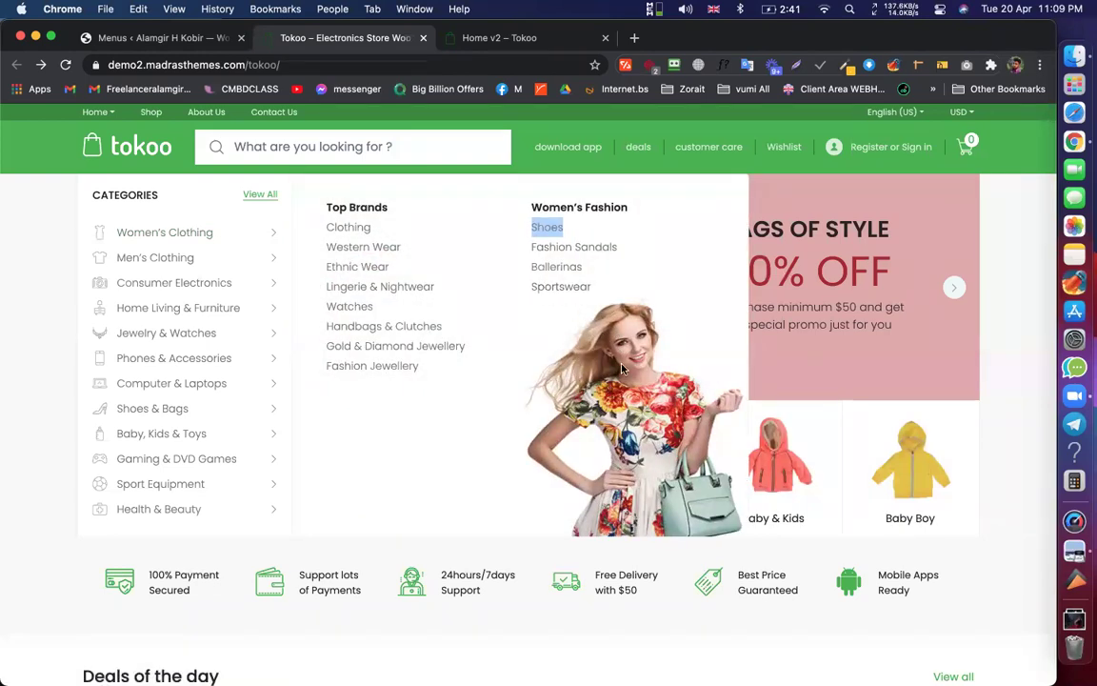
pyautogui.moveTo(644, 410)
pyautogui.mouseDown()
pyautogui.moveTo(762, 360)
pyautogui.moveTo(938, 242)
pyautogui.moveTo(890, 252)
pyautogui.moveTo(923, 240)
pyautogui.moveTo(837, 223)
pyautogui.moveTo(617, 366)
pyautogui.moveTo(586, 367)
pyautogui.moveTo(638, 400)
pyautogui.mouseUp()
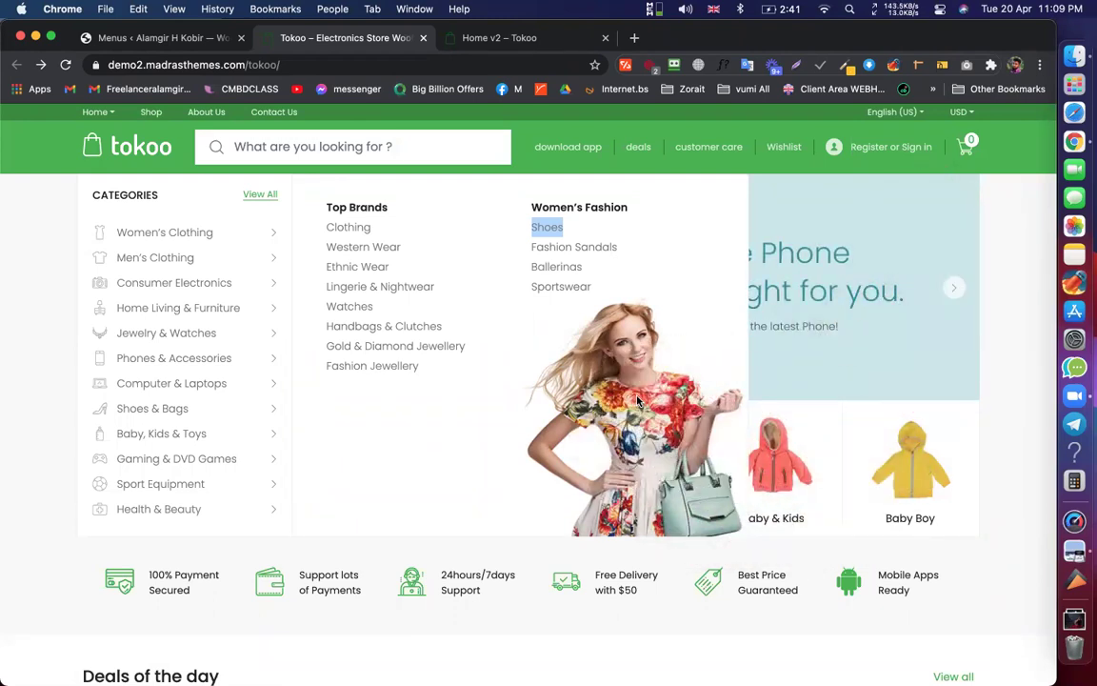
# Examine the Tokoo Home v2 demo's slider, New Arrivals grid and Flash Sale section with its large background image
pyautogui.click(522, 39)
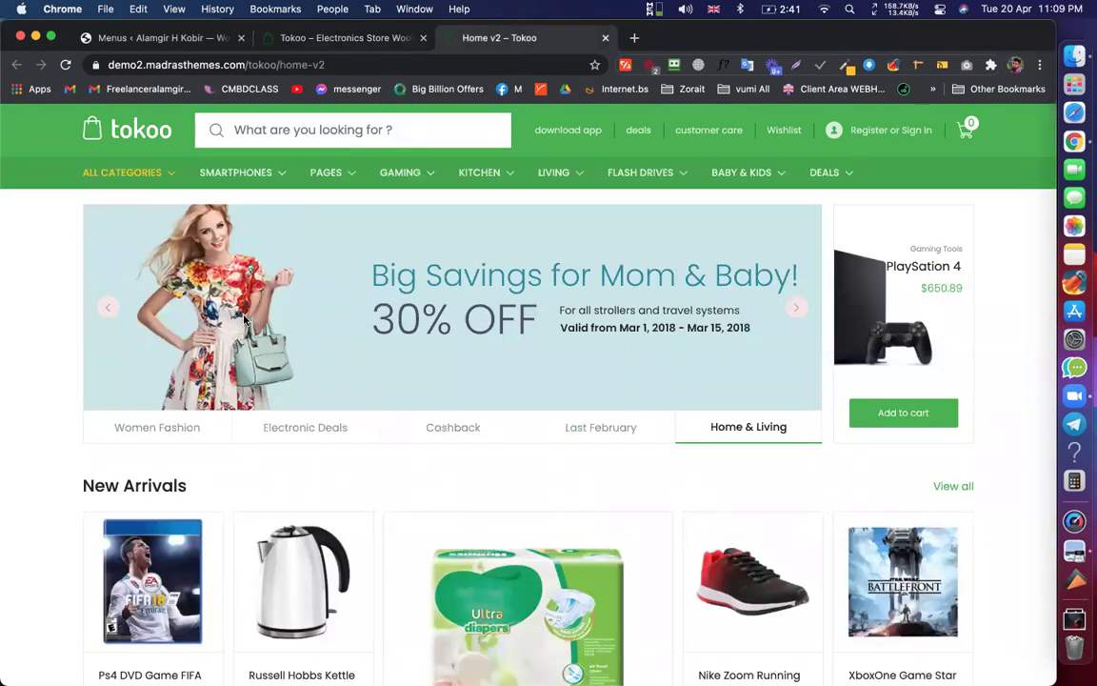
pyautogui.scroll(-5, 453, 286)
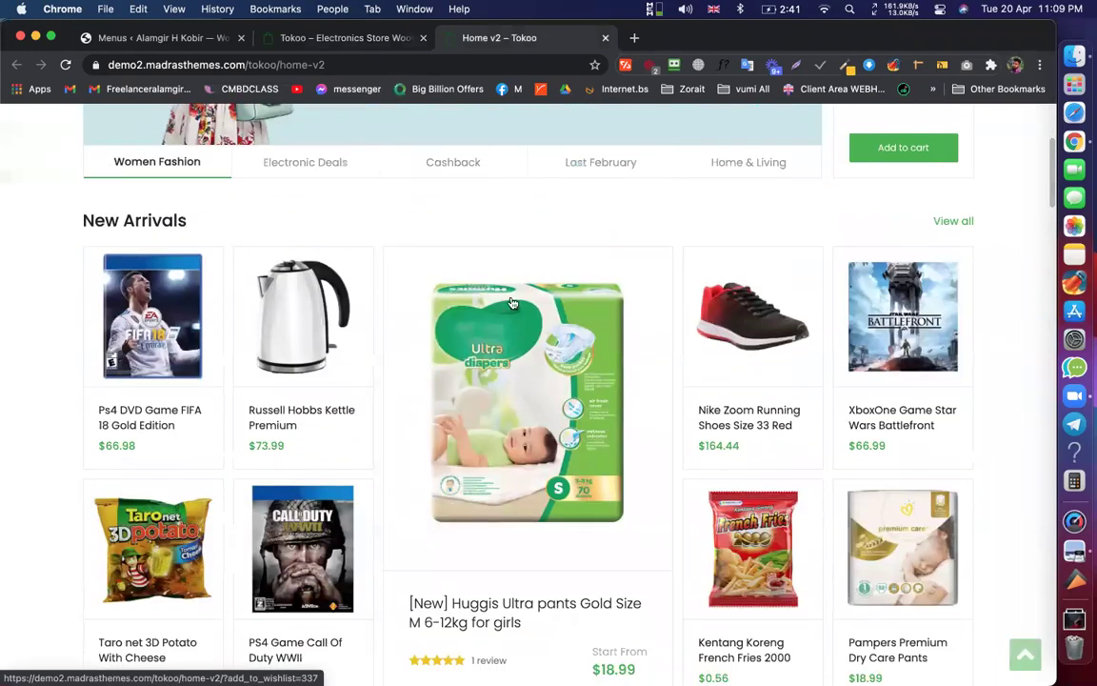
pyautogui.moveTo(548, 398); pyautogui.dragTo(596, 377)
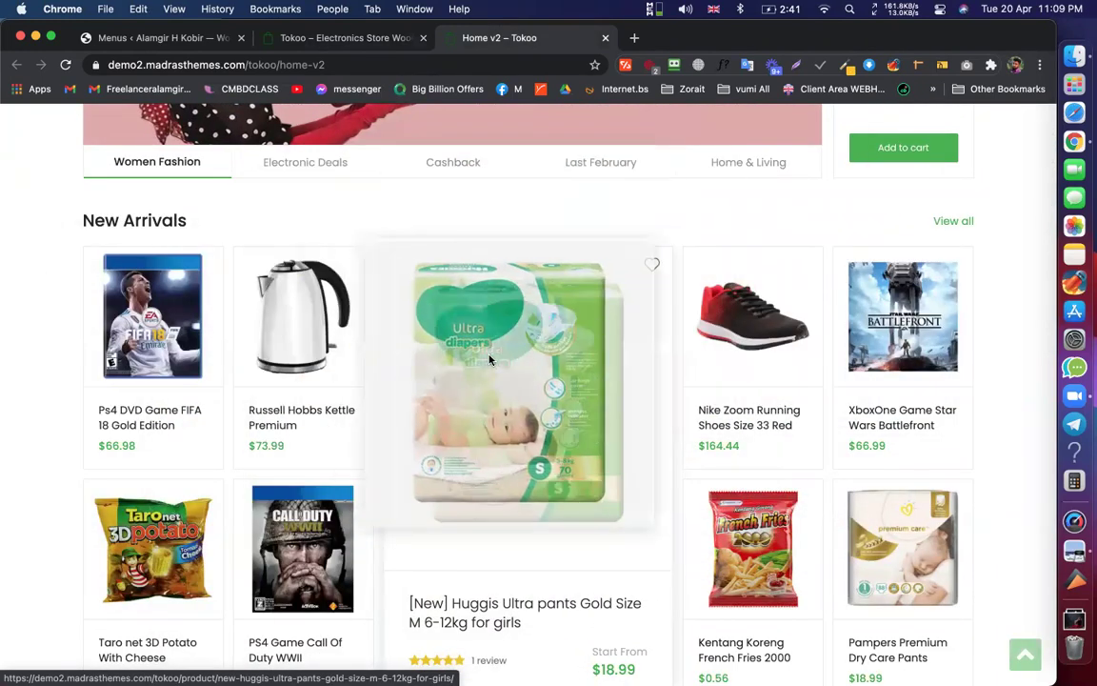
pyautogui.scroll(-15, 503, 360)
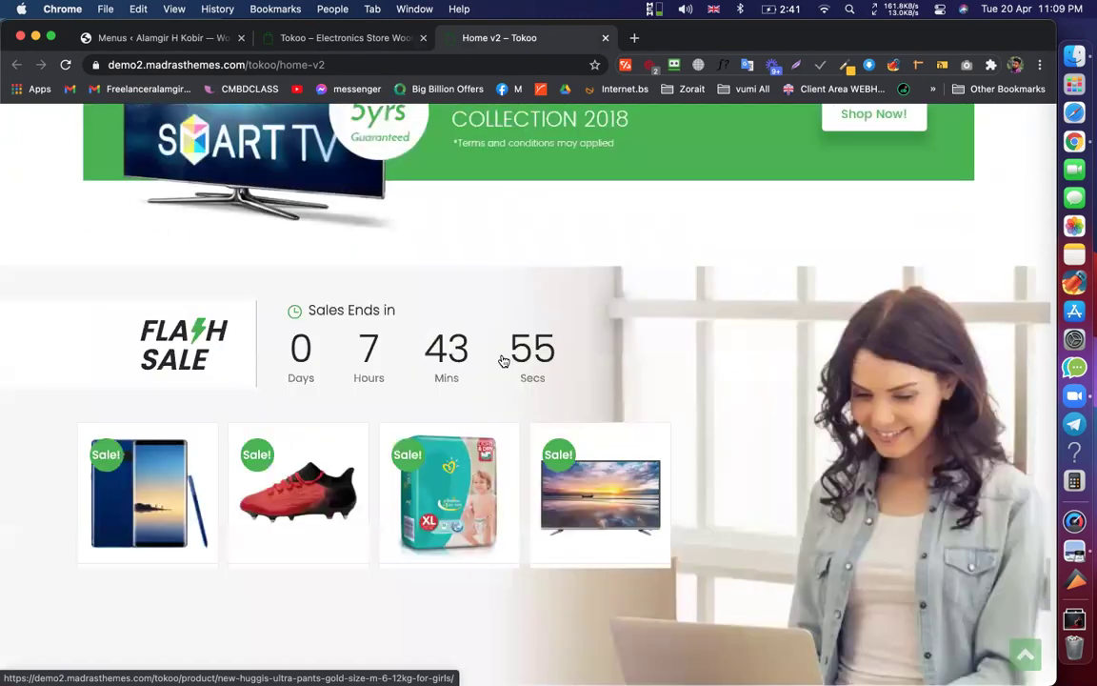
pyautogui.scroll(4, 700, 366)
pyautogui.scroll(3, 724, 343)
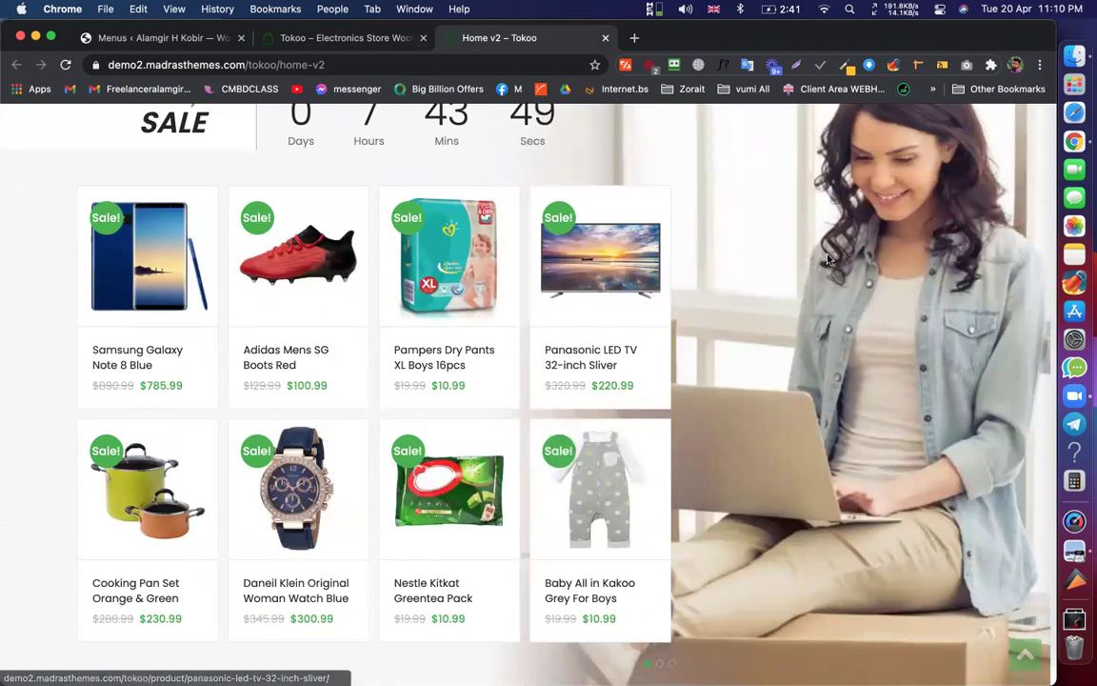
pyautogui.scroll(2, 857, 321)
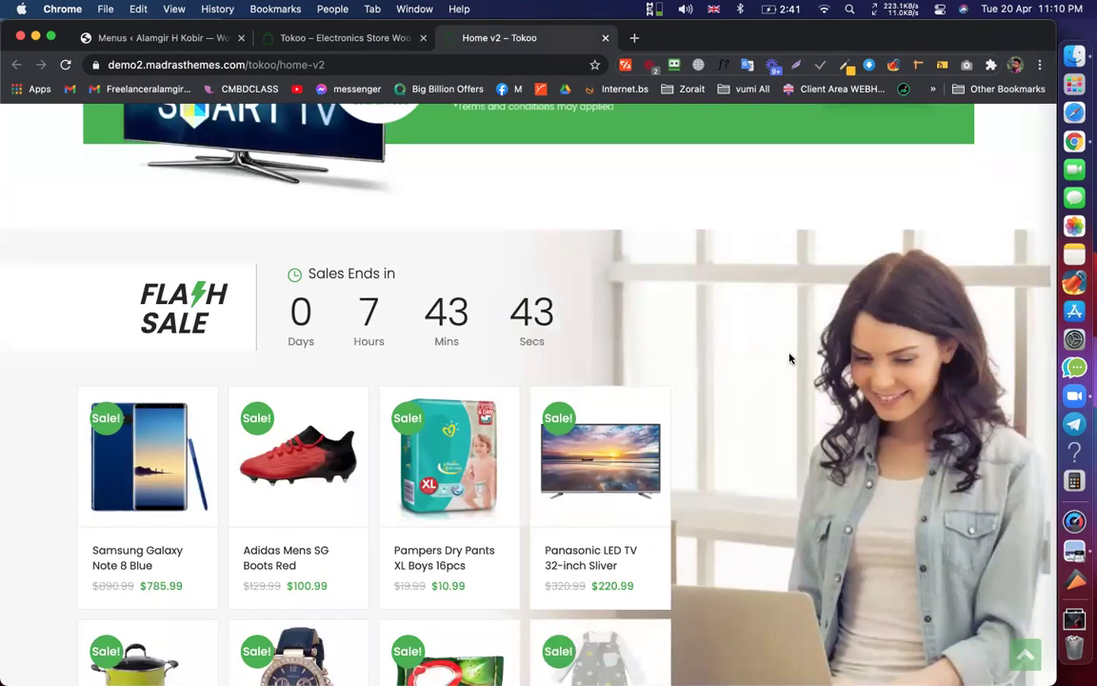
pyautogui.scroll(-3, 790, 358)
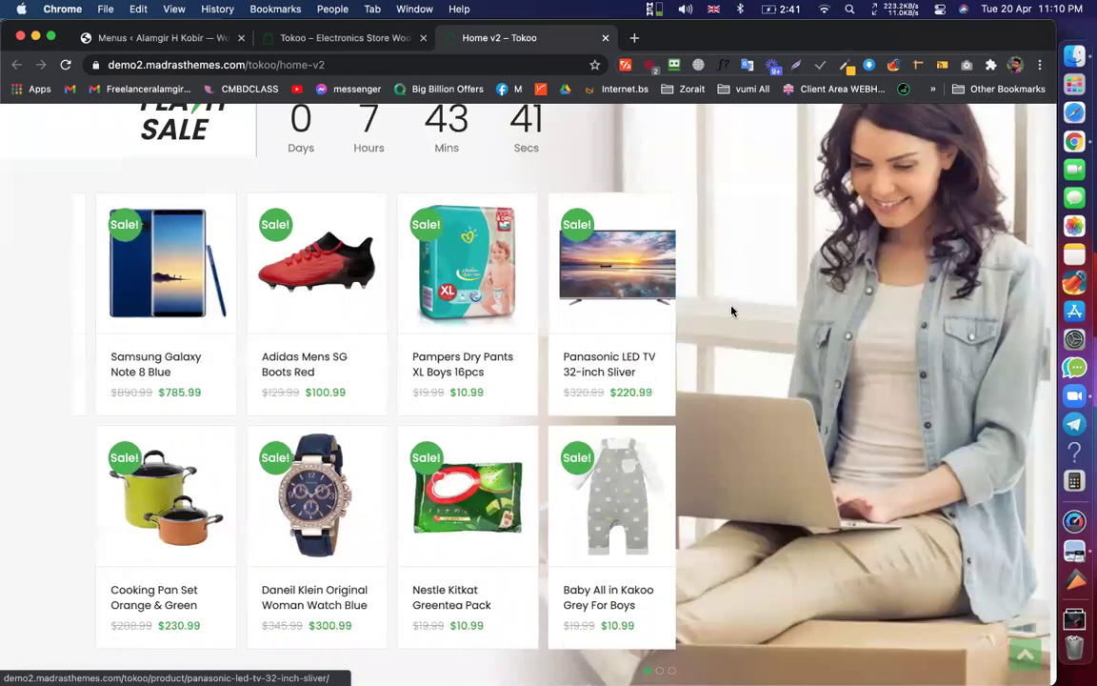
pyautogui.click(624, 223)
pyautogui.scroll(-10, 614, 248)
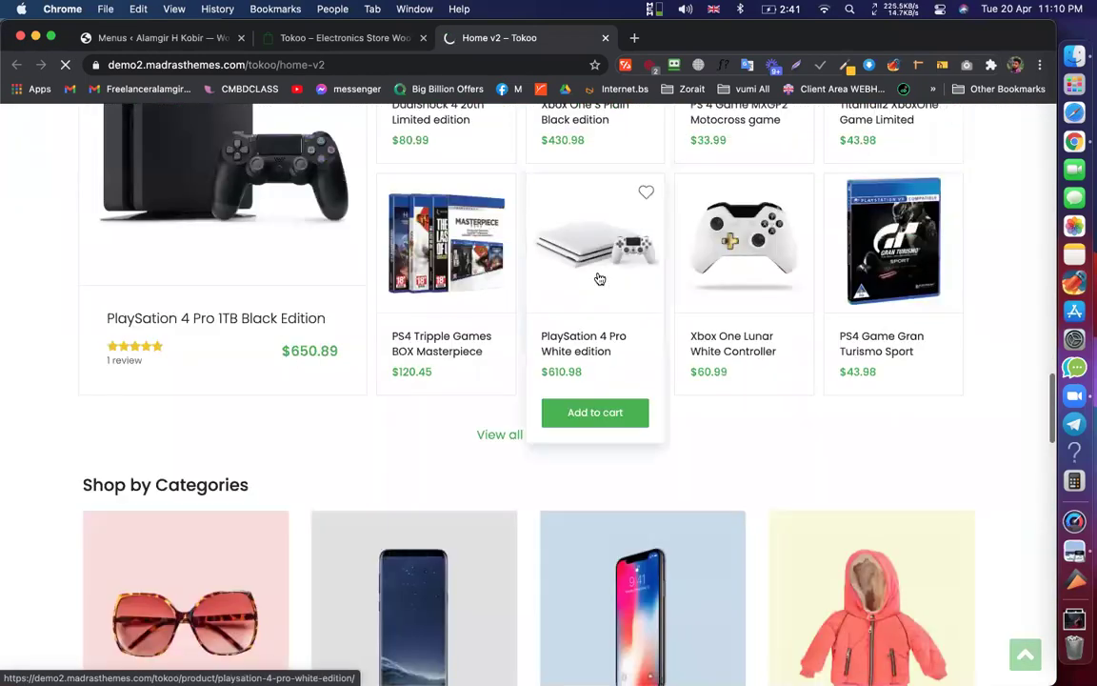
pyautogui.scroll(-6, 598, 277)
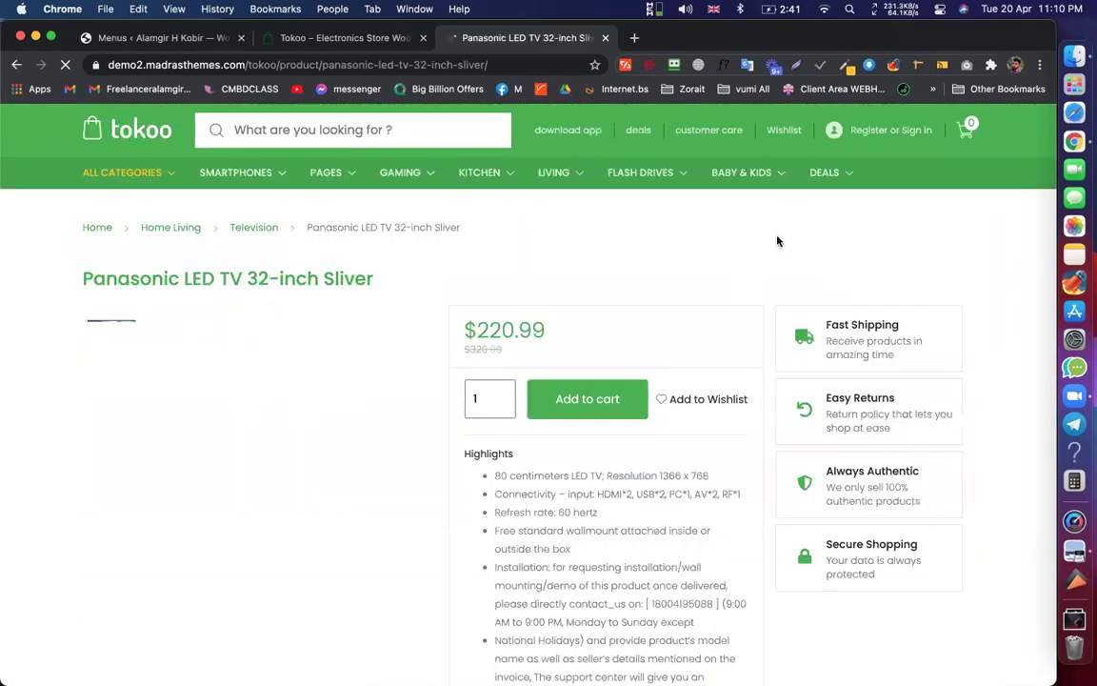
pyautogui.click(16, 65)
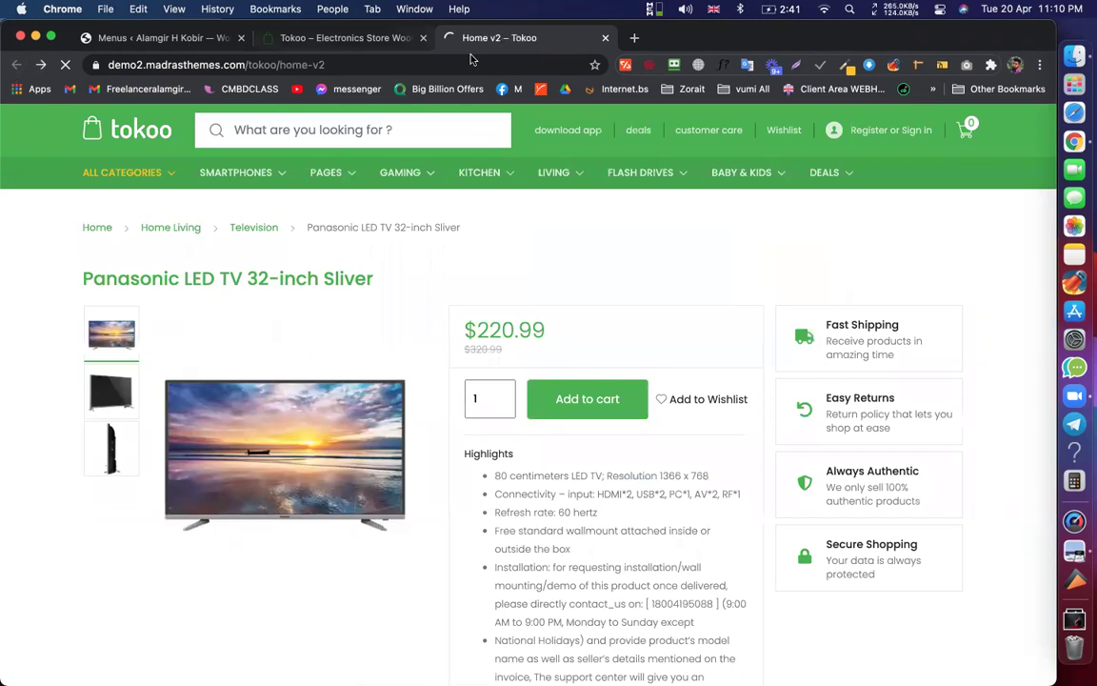
# Review the Home v2 demo page from Shop by Categories back up to the header slider
pyautogui.scroll(10, 502, 250)
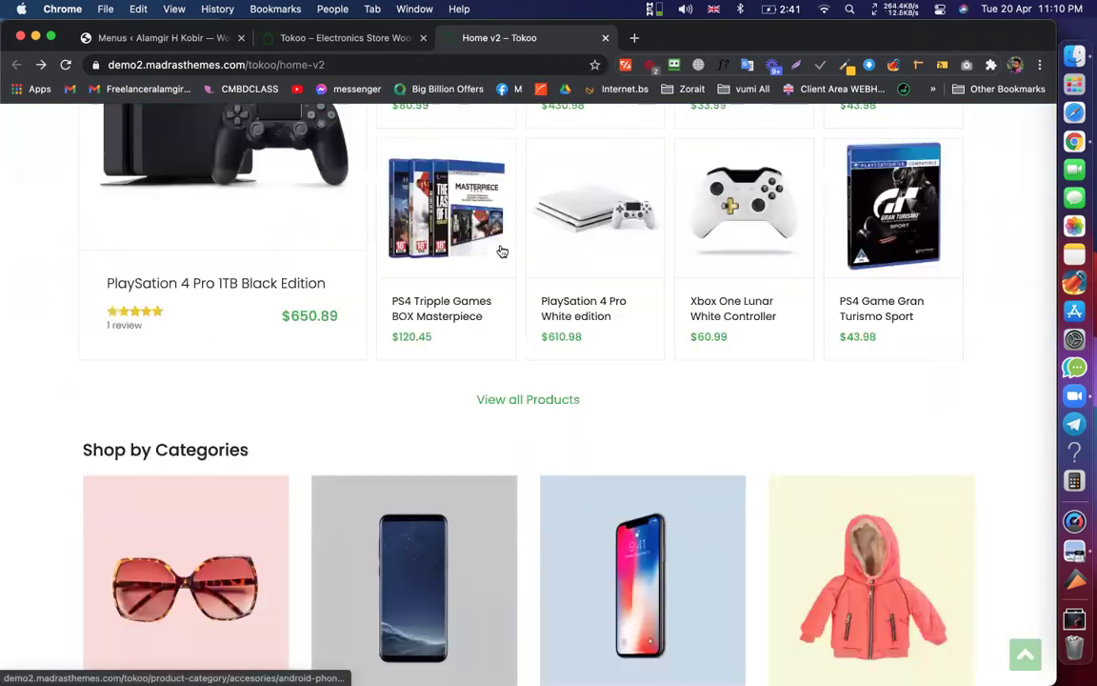
pyautogui.scroll(10, 734, 277)
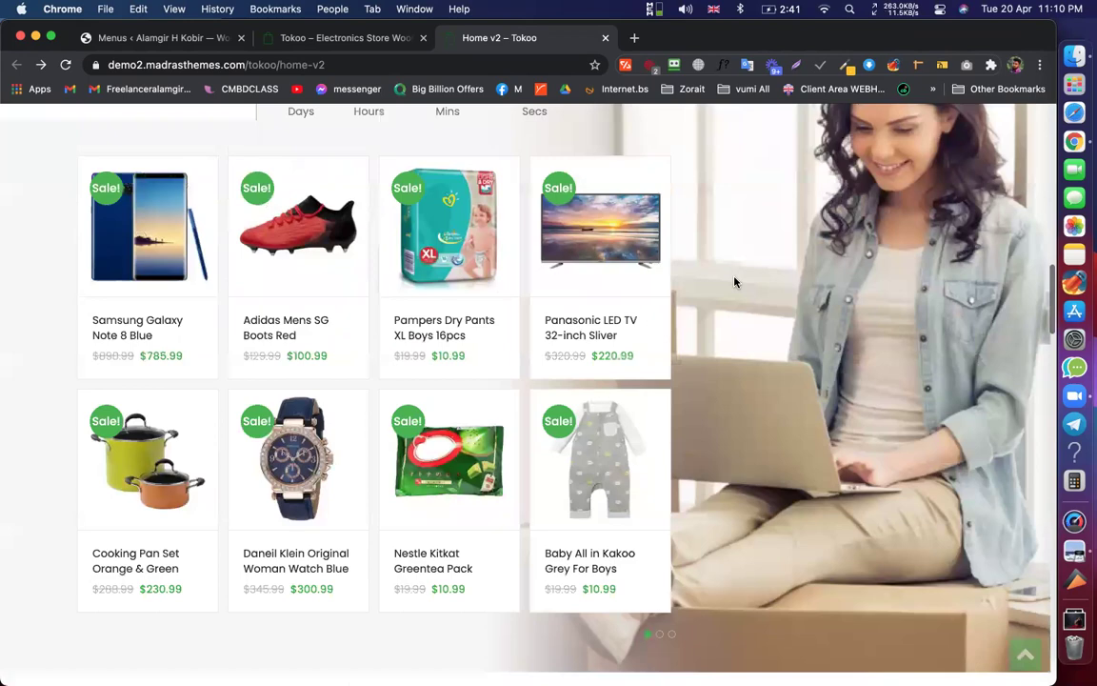
pyautogui.scroll(3, 736, 340)
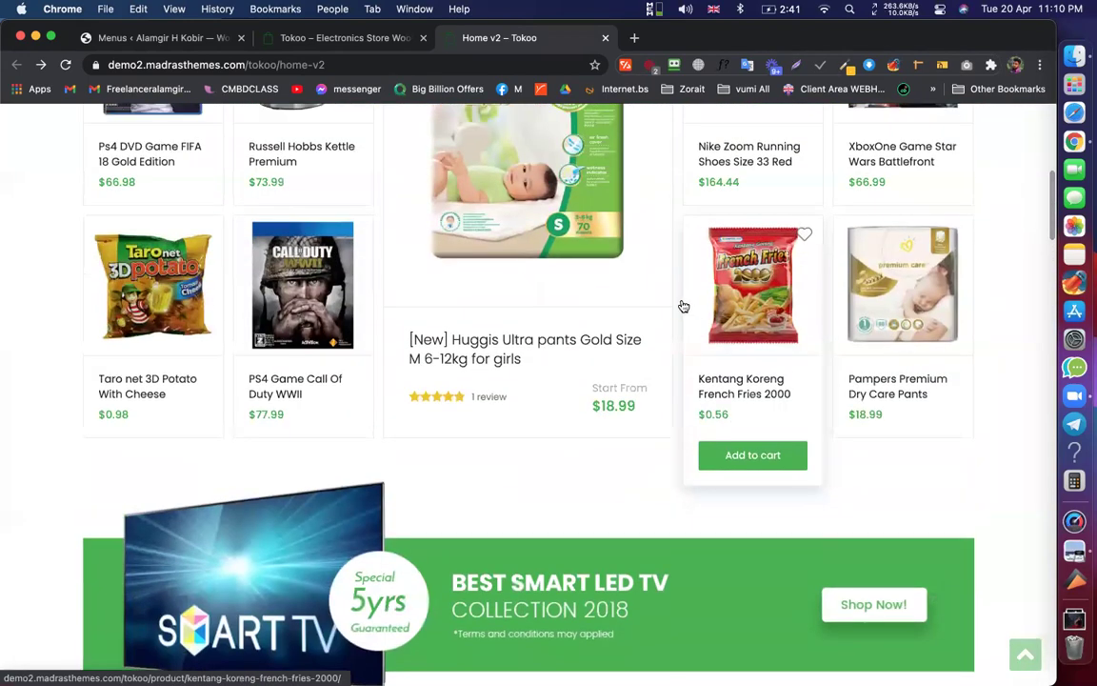
pyautogui.scroll(6, 675, 294)
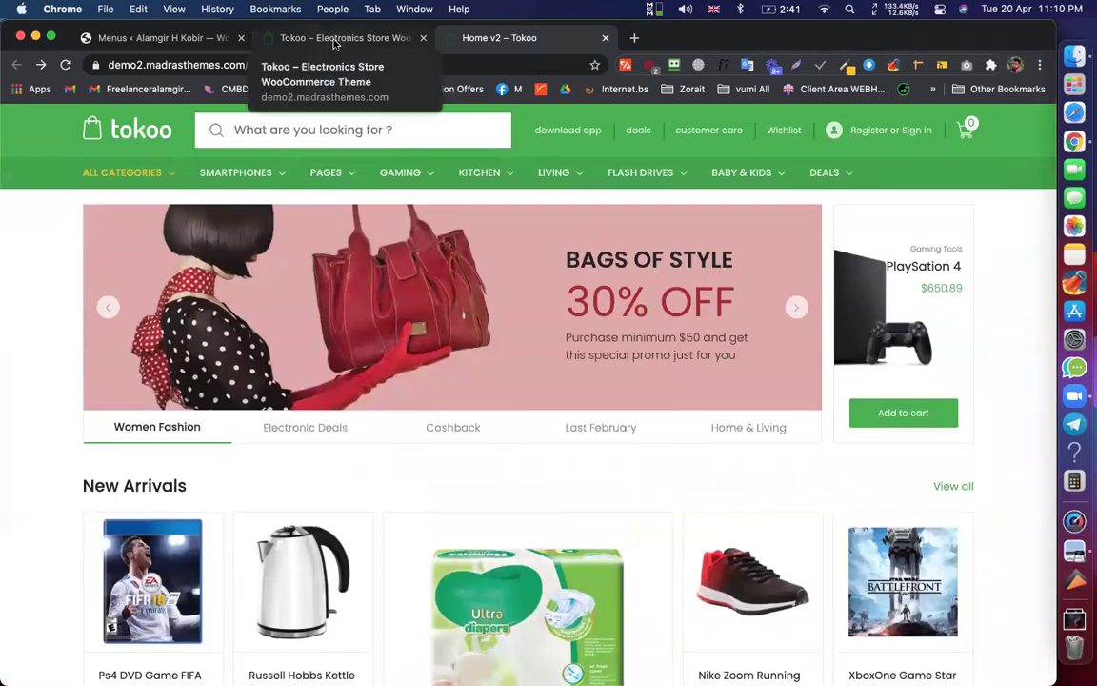
# Compare the two mega menu columns in the editor with the Tokoo demo's Women's Clothing submenu
pyautogui.click(341, 38)
pyautogui.click(193, 40)
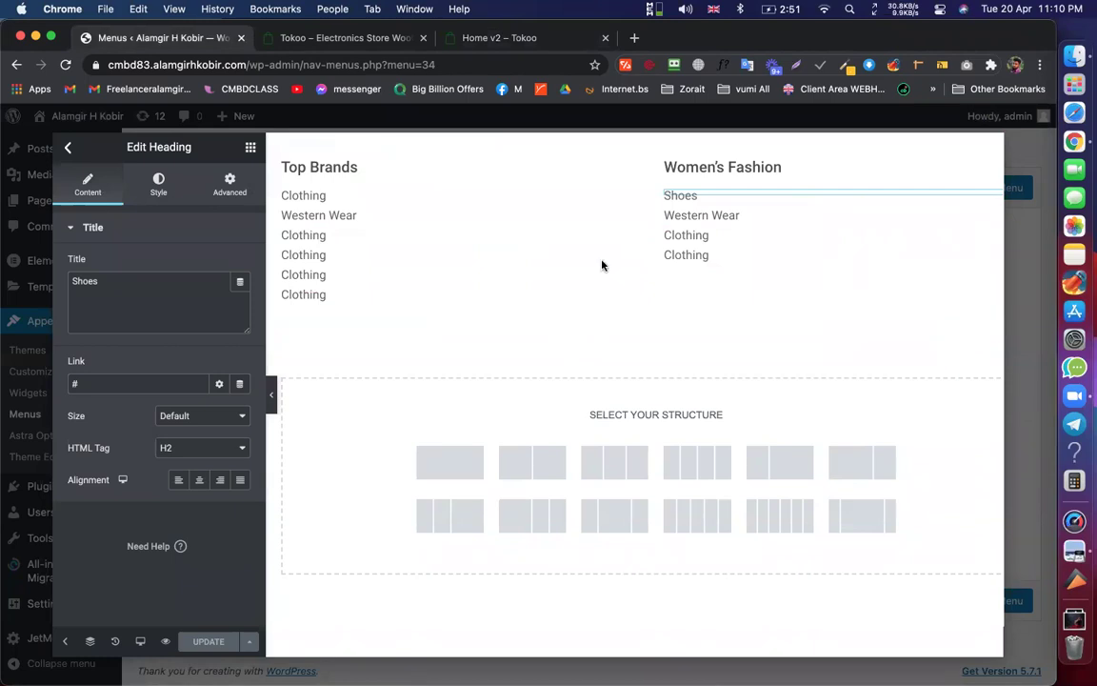
pyautogui.click(335, 40)
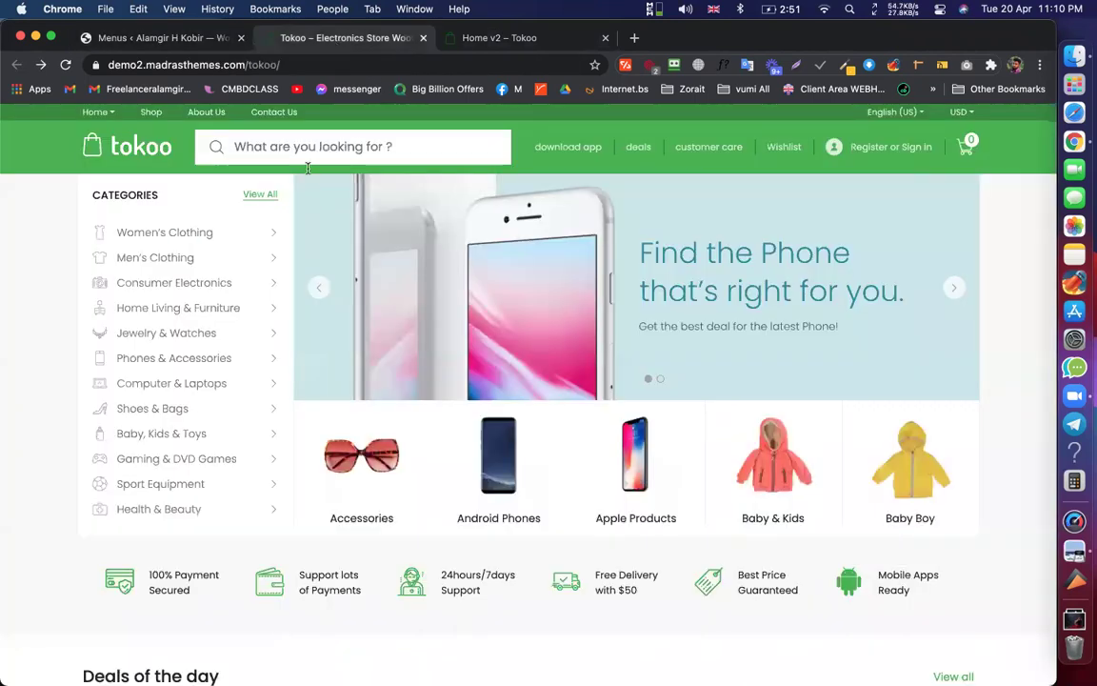
pyautogui.moveTo(266, 232)
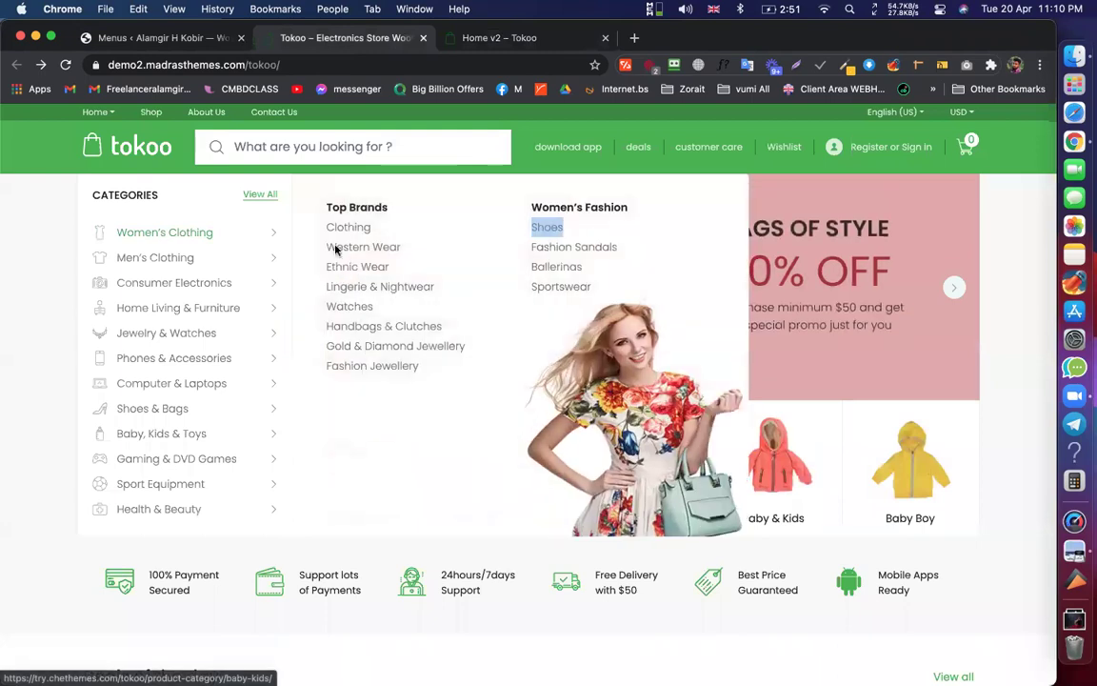
# Add an Image widget below the last Clothing heading in the mega menu's Women's Fashion column
pyautogui.click(119, 38)
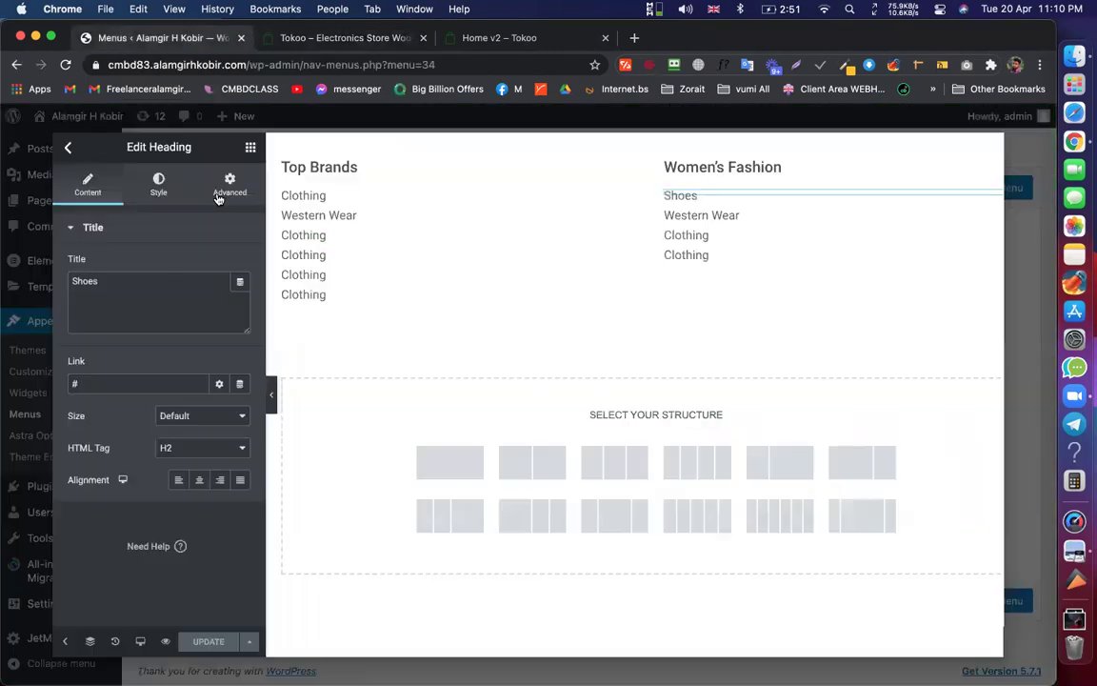
pyautogui.click(251, 148)
pyautogui.moveTo(103, 352); pyautogui.dragTo(726, 262)
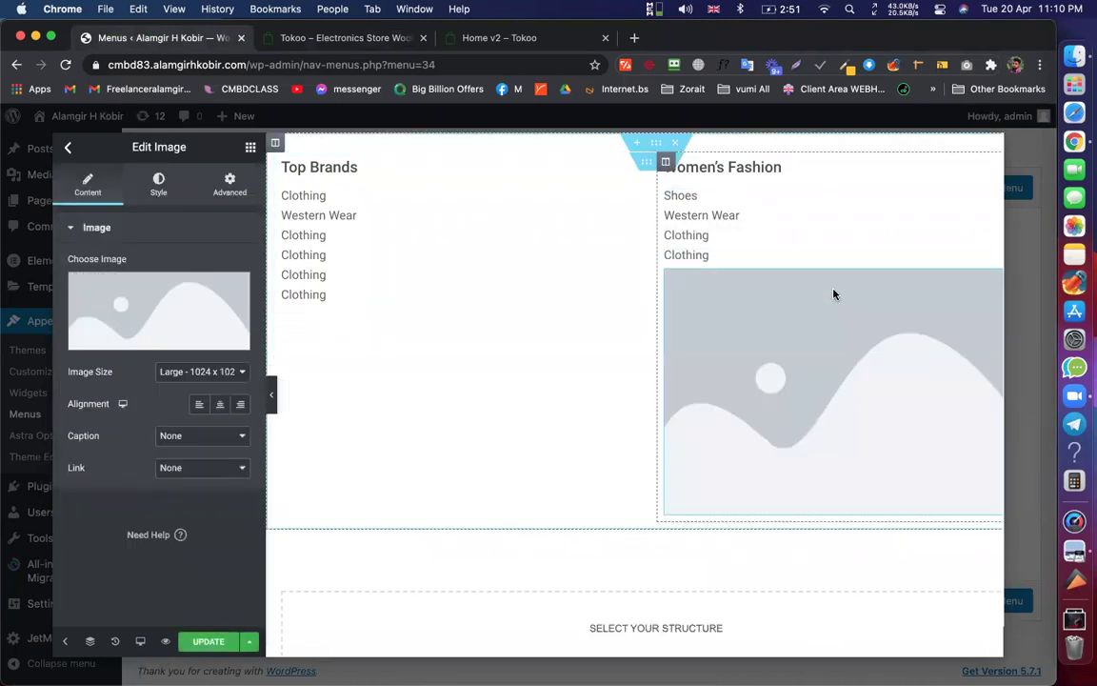
# Save the model image from the Tokoo demo's Women's Clothing submenu to the Desktop as megamenu-img-1-1 in PNG format
pyautogui.click(309, 40)
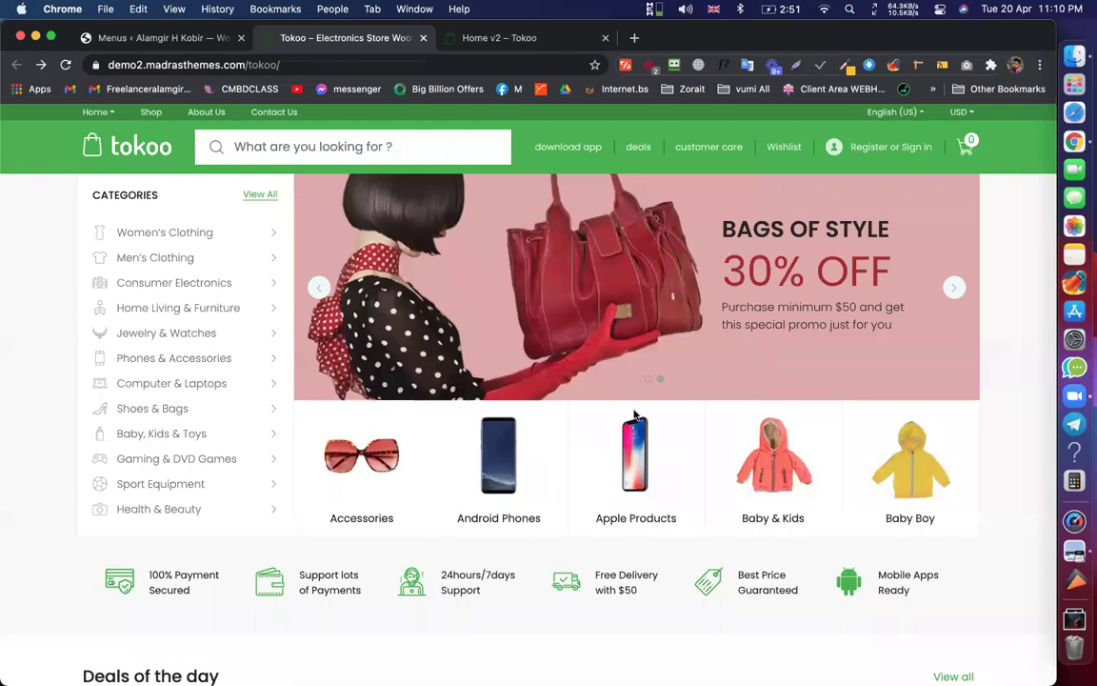
pyautogui.moveTo(274, 228)
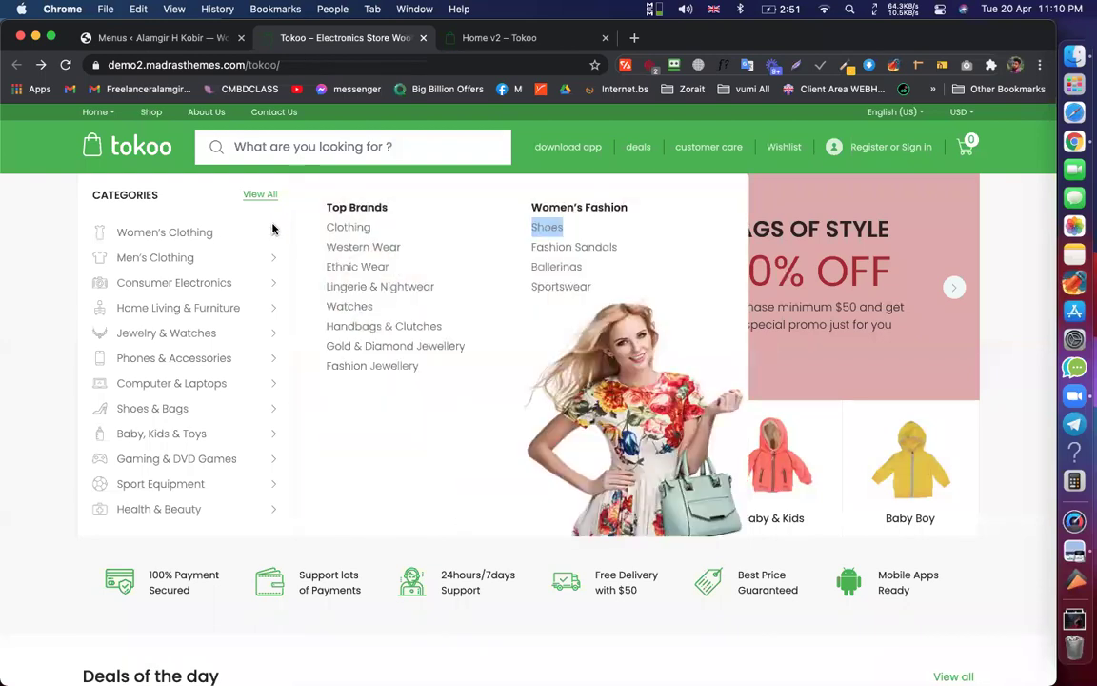
pyautogui.rightClick(619, 388)
pyautogui.click(661, 409)
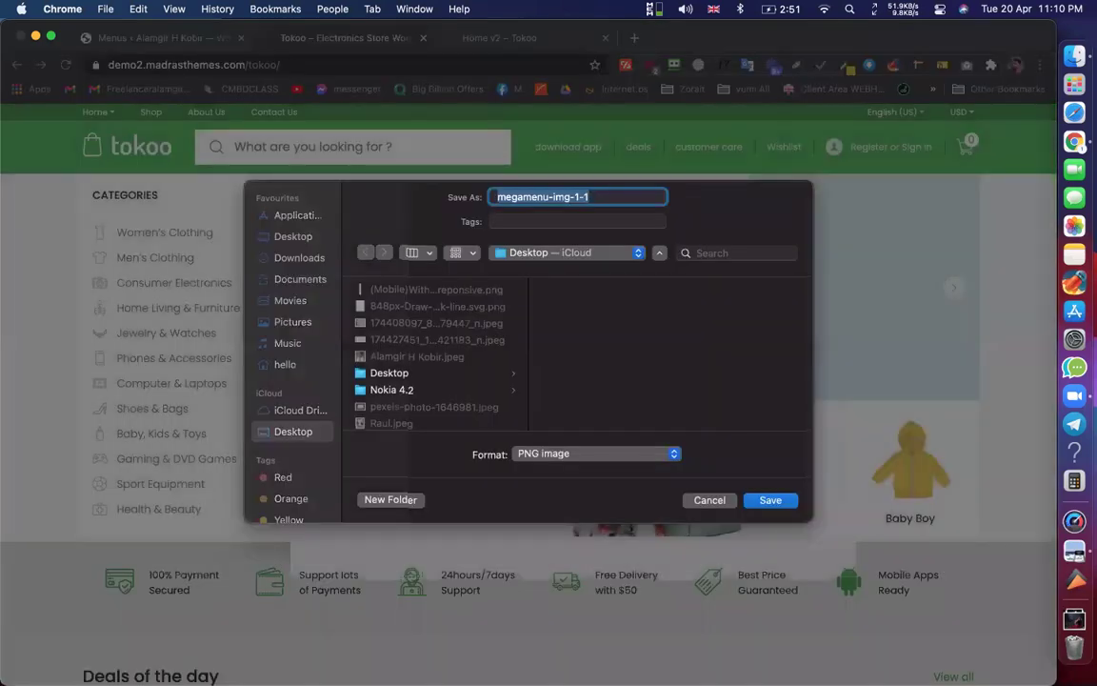
pyautogui.press('Return')
# Upload megamenu-img-1-1.png to the media library and insert it into the Image widget under Women's Fashion
pyautogui.click(178, 40)
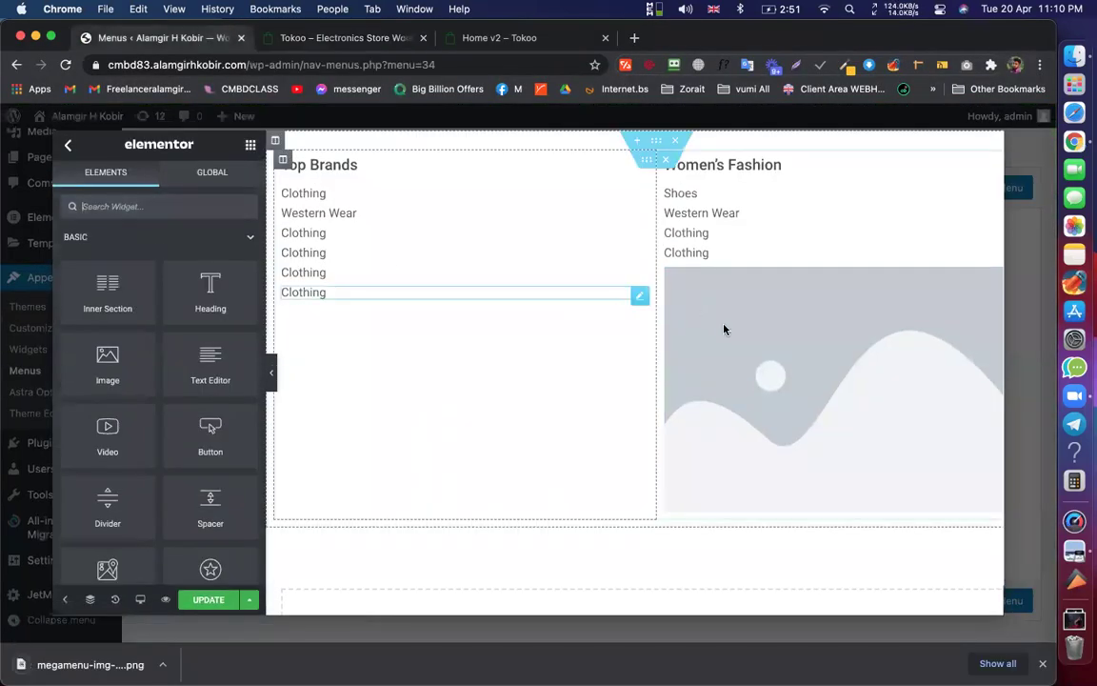
pyautogui.click(746, 351)
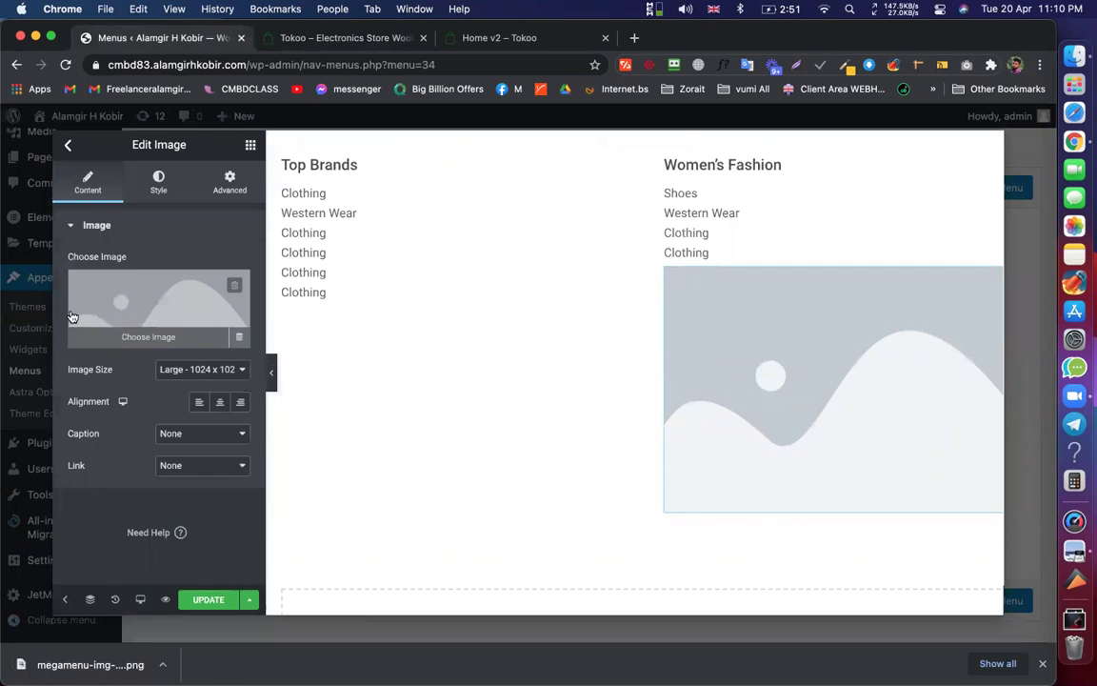
pyautogui.click(91, 335)
pyautogui.moveTo(90, 664); pyautogui.dragTo(335, 434)
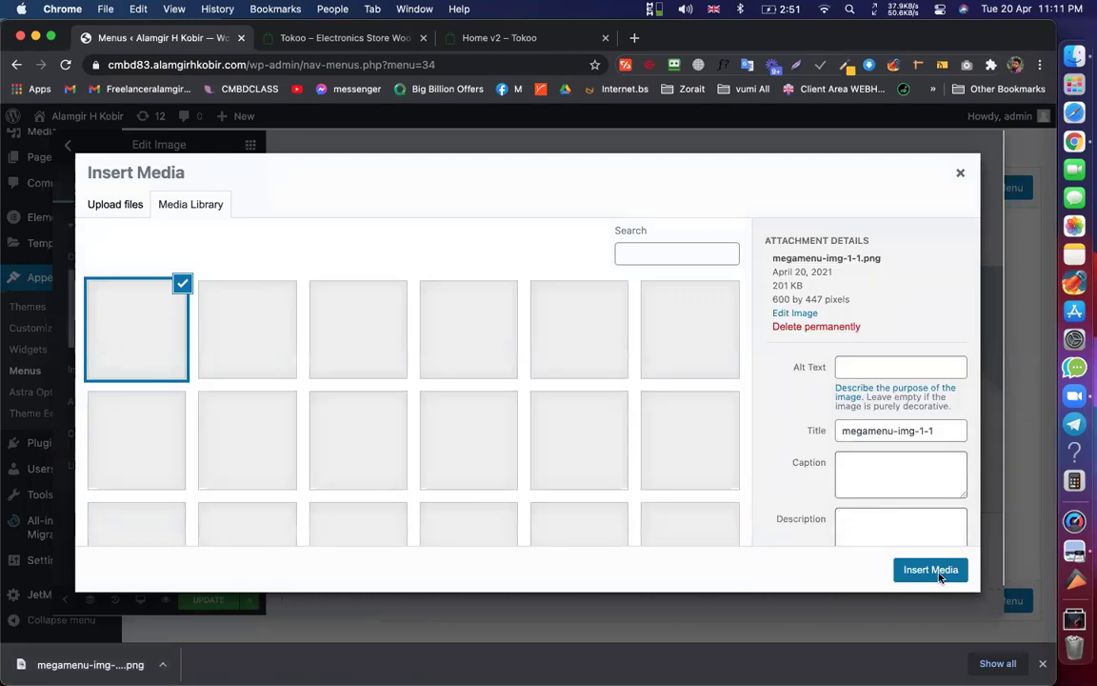
pyautogui.click(930, 569)
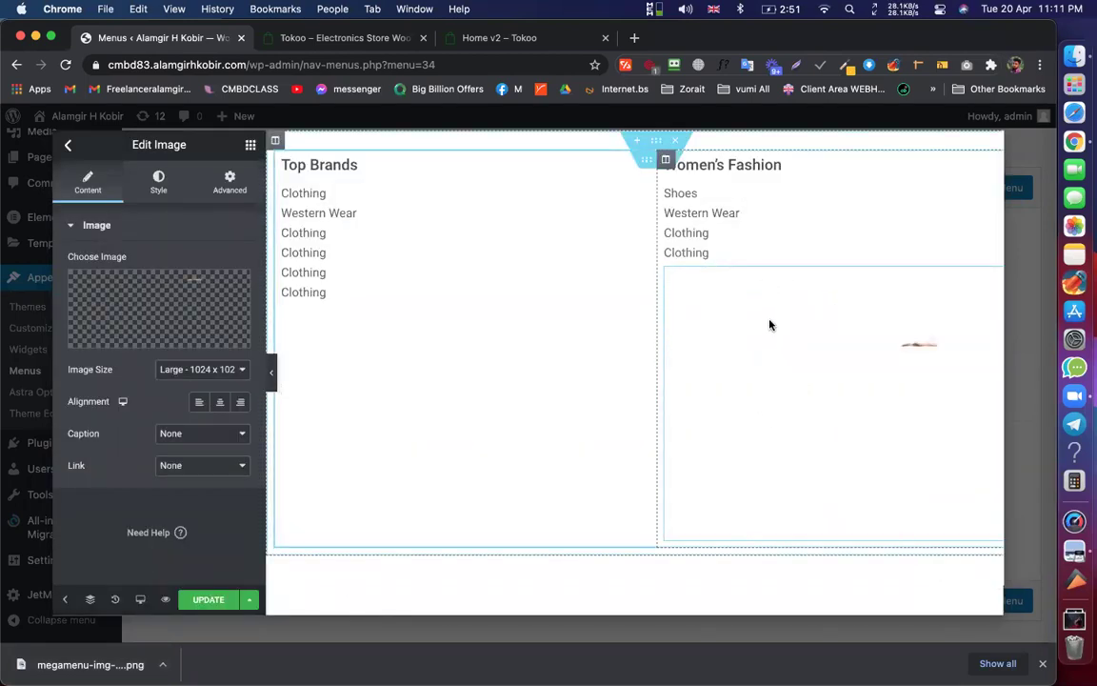
pyautogui.scroll(2, 725, 360)
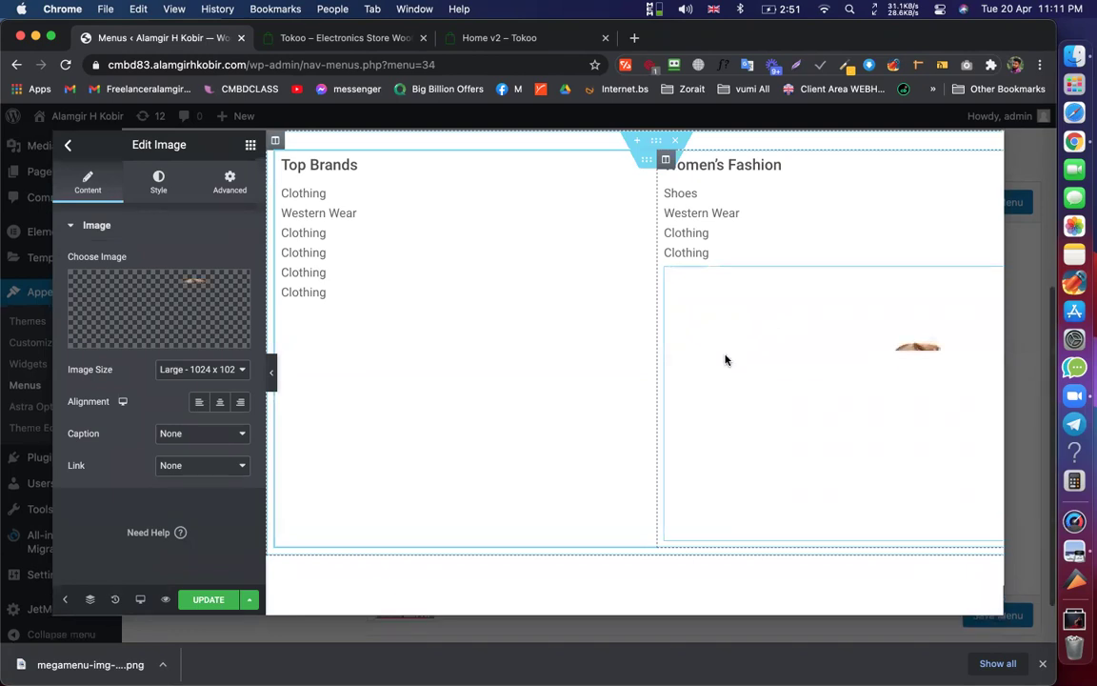
pyautogui.scroll(-2, 726, 360)
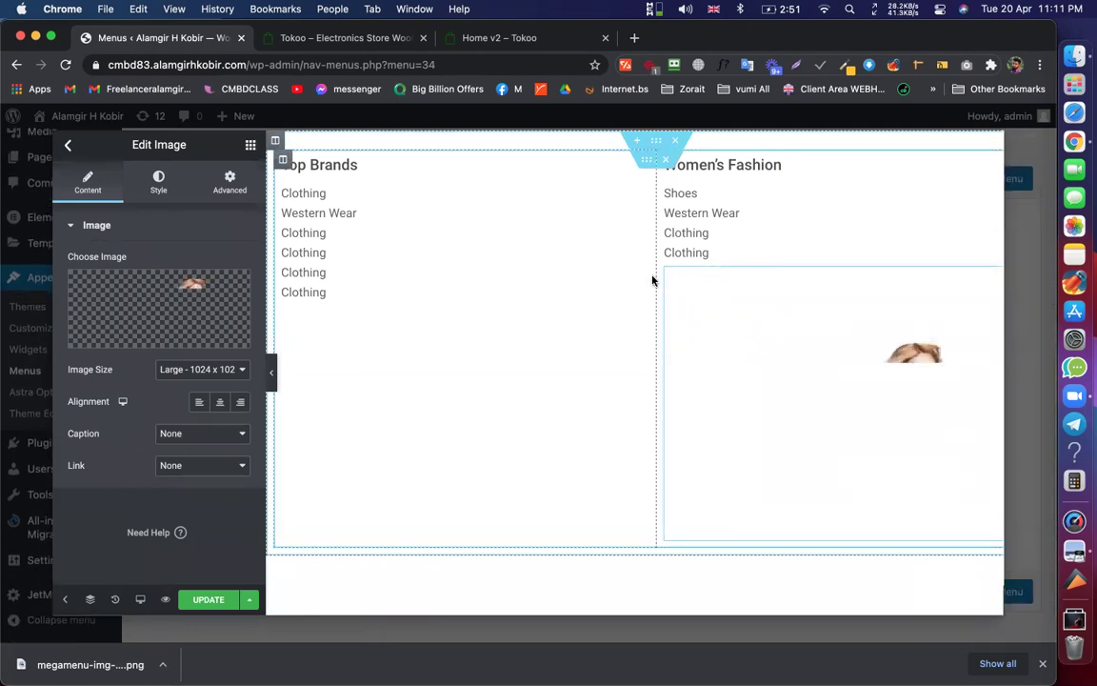
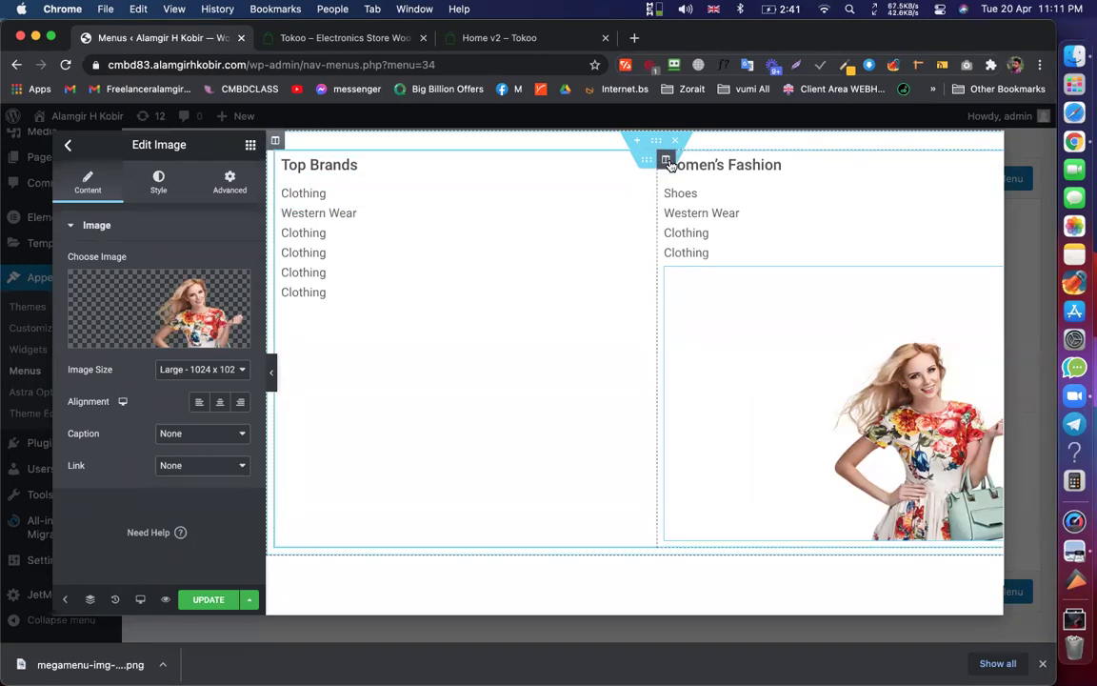
# Try unlinking the Top Brands column's padding sides, then relink them and clear the padding values
pyautogui.click(282, 160)
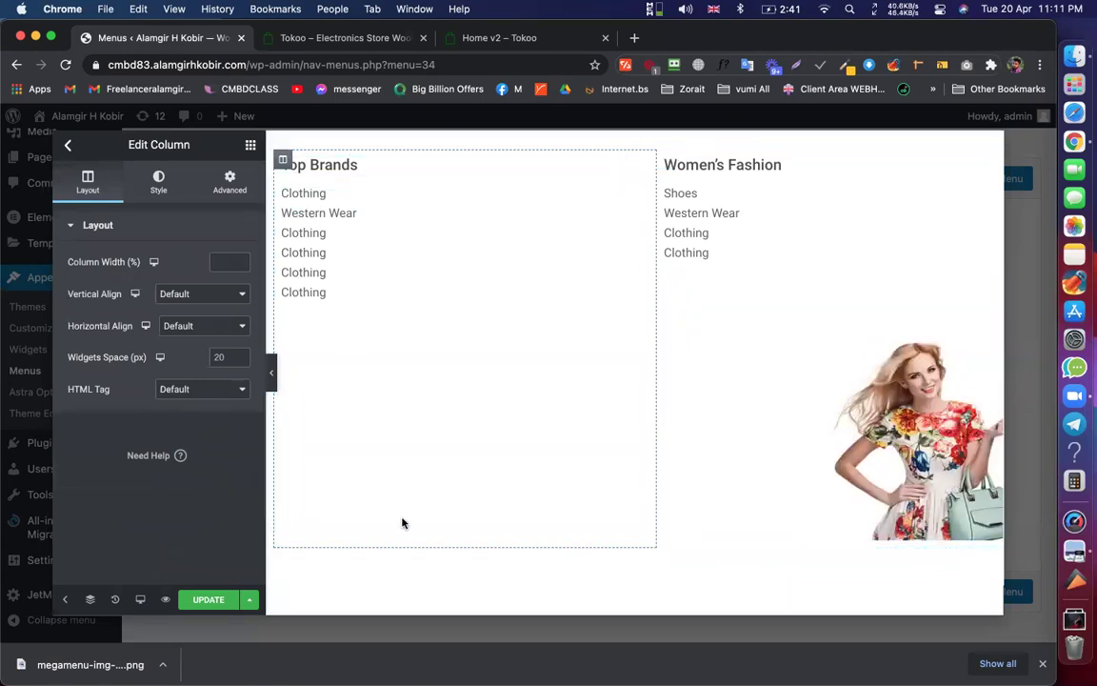
pyautogui.click(230, 181)
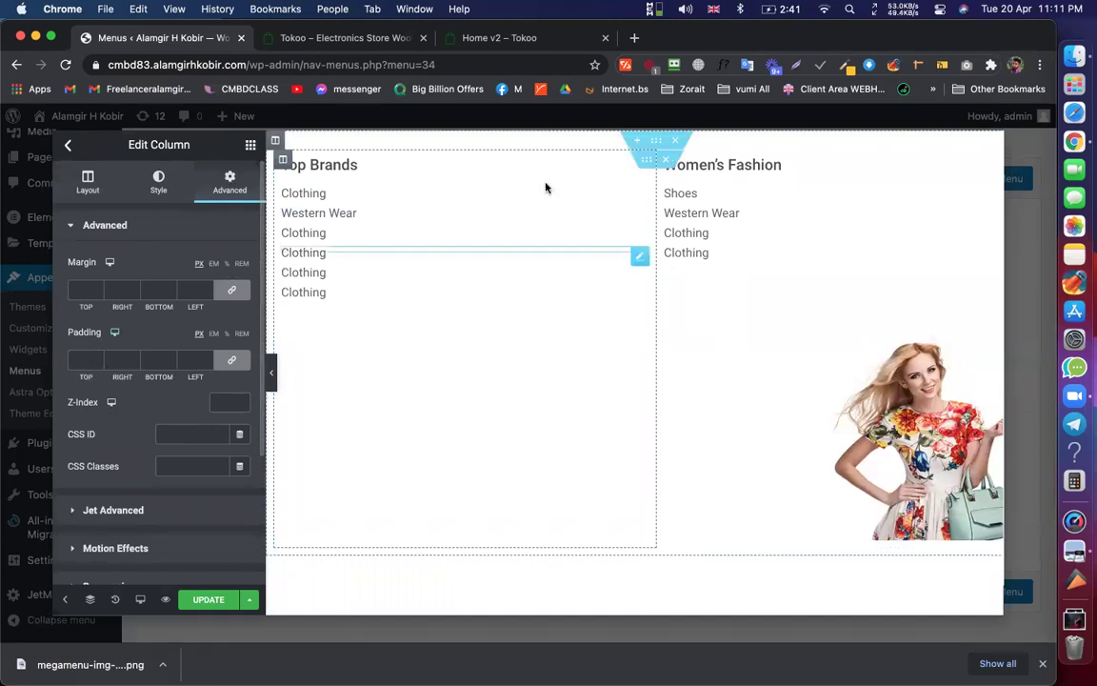
pyautogui.click(232, 363)
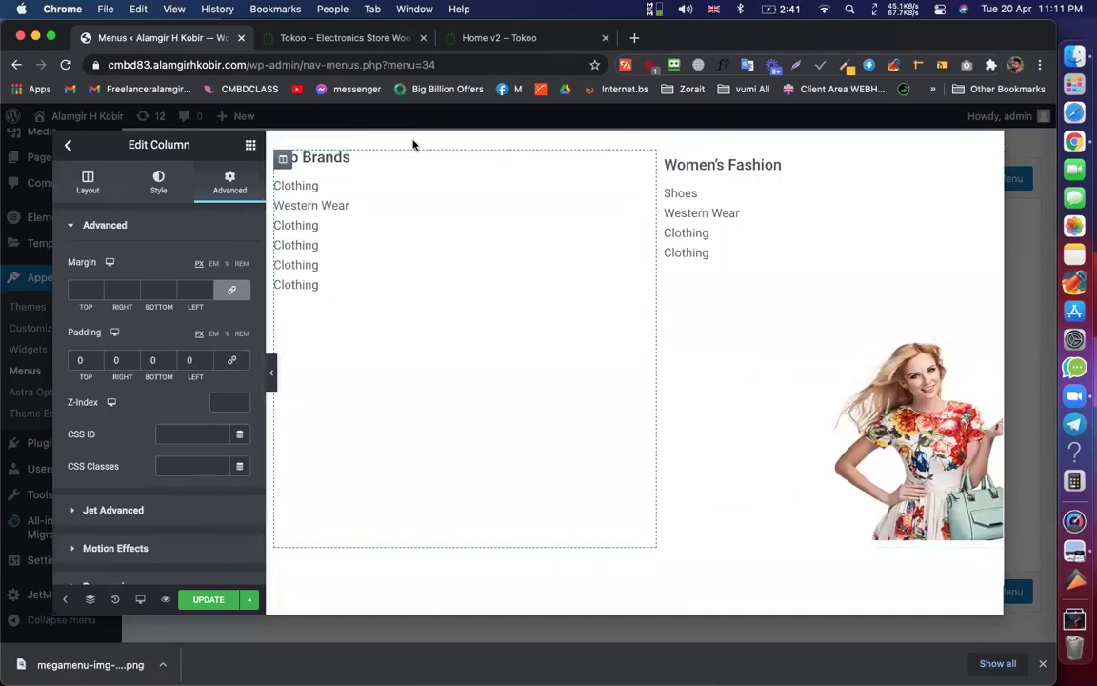
pyautogui.click(234, 361)
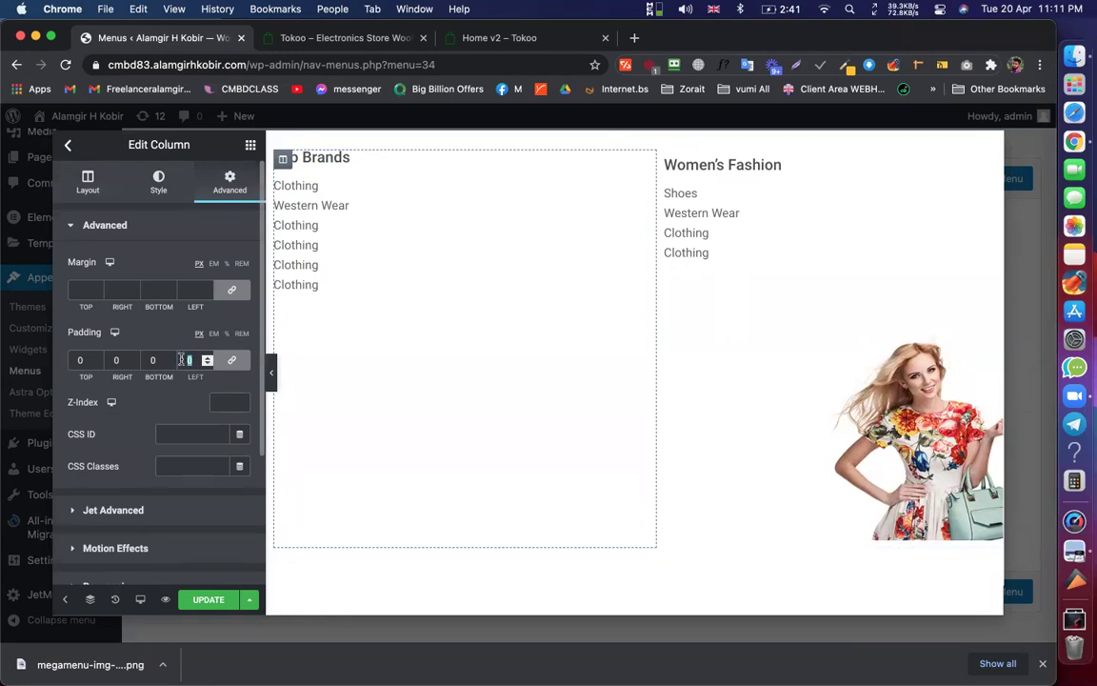
pyautogui.press('BackSpace')
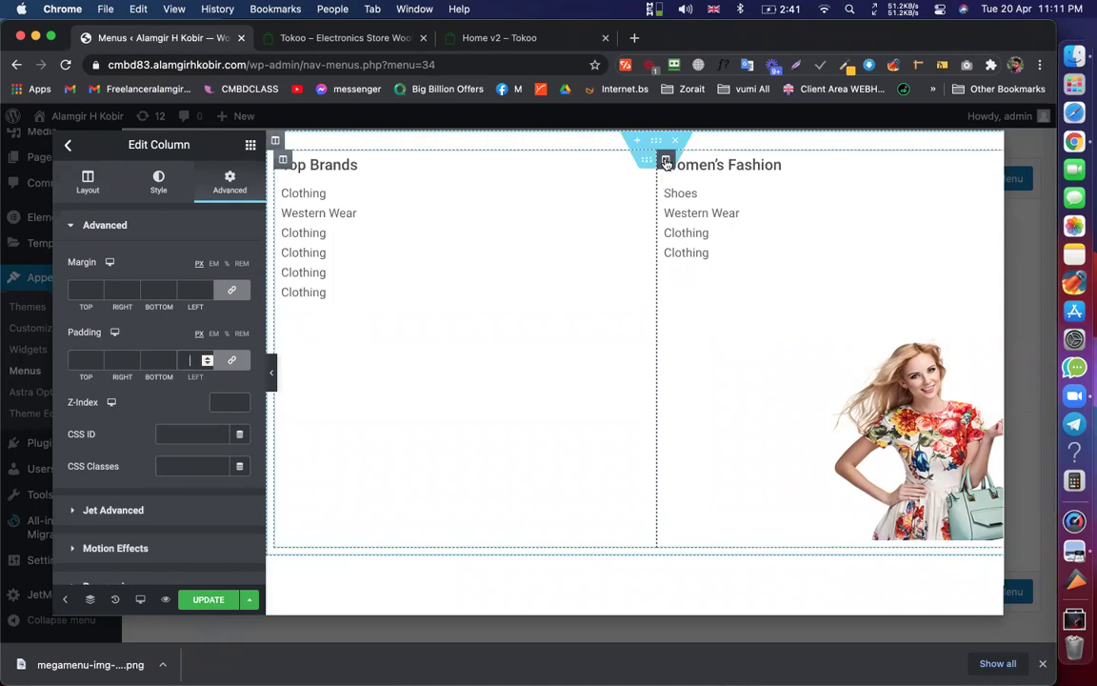
# Set the Top Brands column's mobile padding to 0 px on all sides, then return to the desktop preview
pyautogui.click(140, 599)
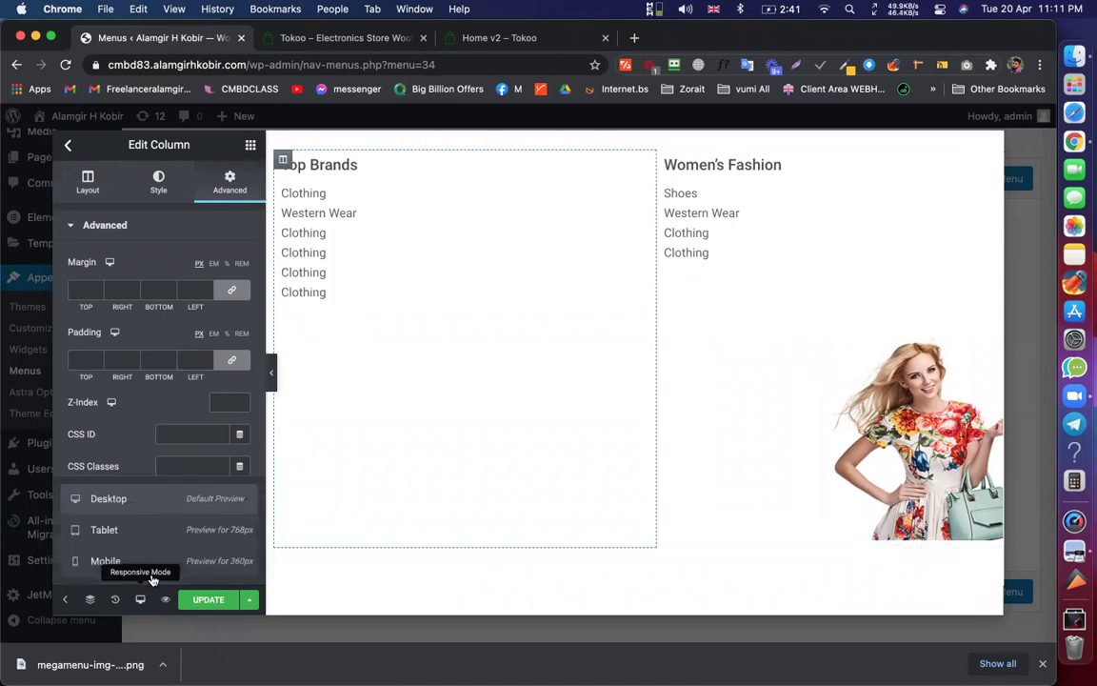
pyautogui.click(148, 562)
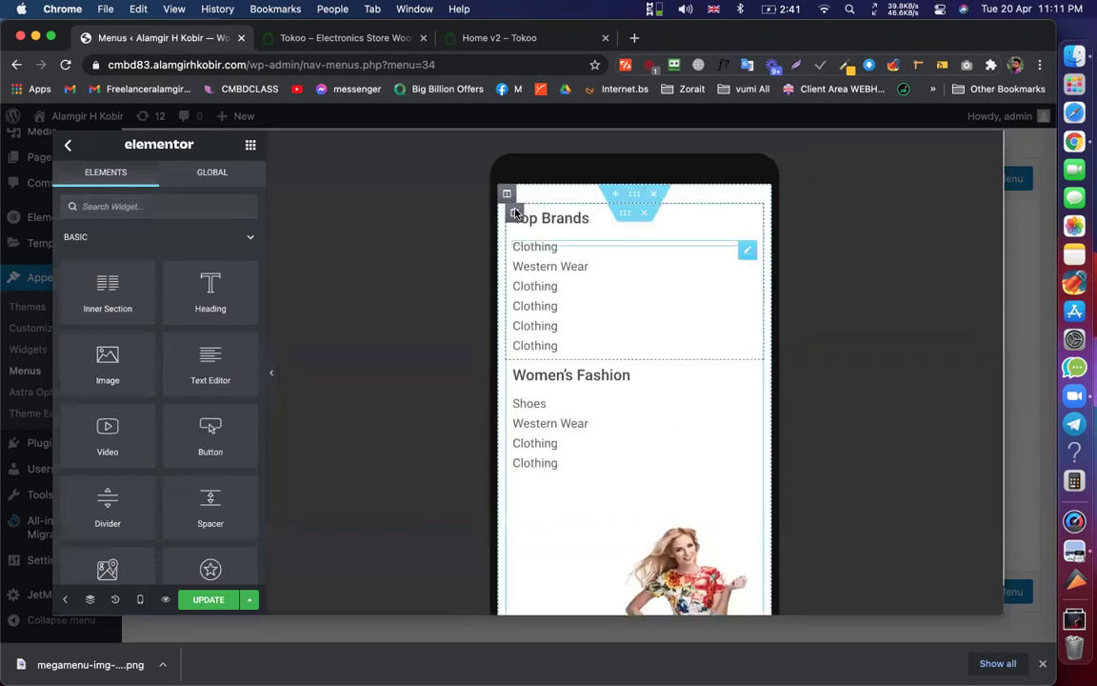
pyautogui.click(505, 274)
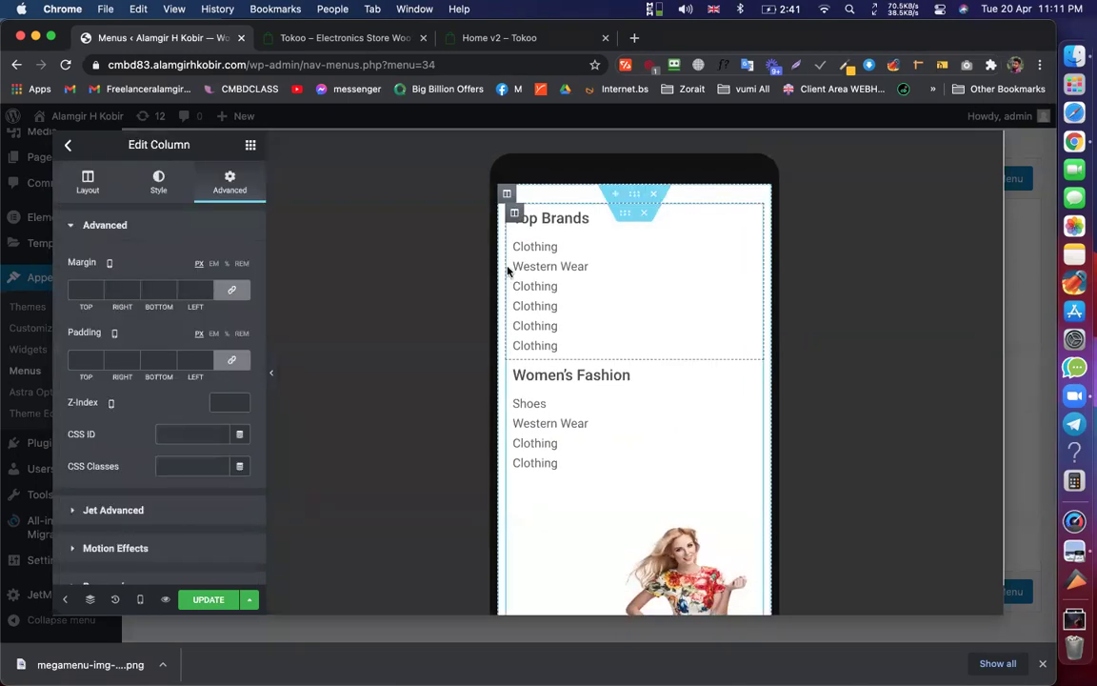
pyautogui.click(231, 359)
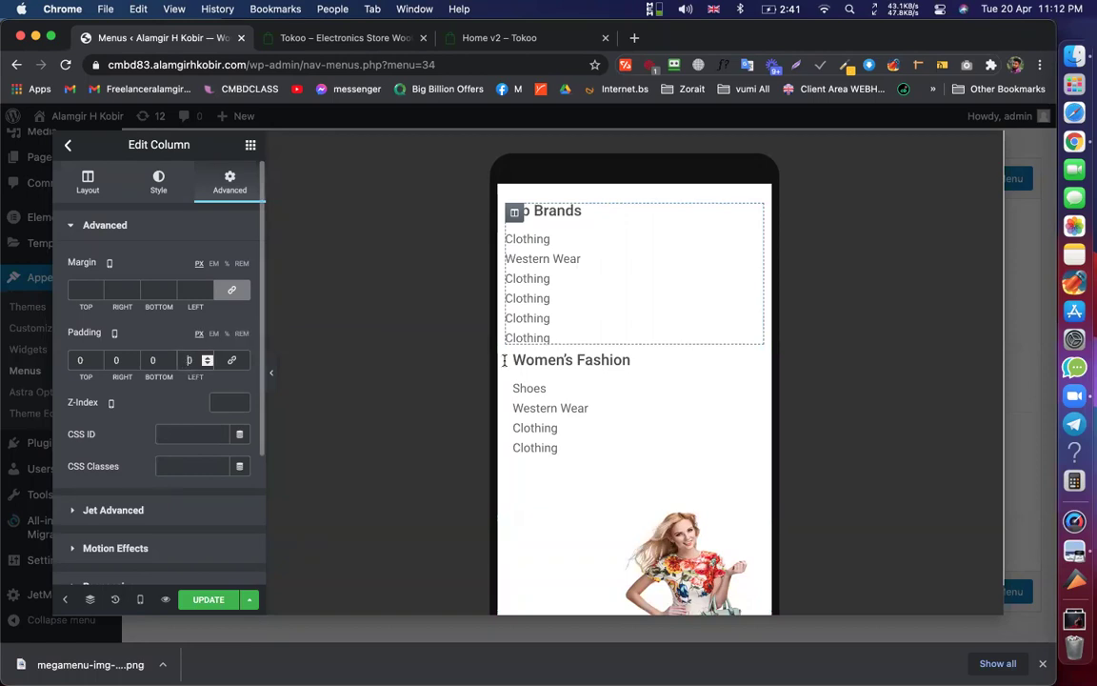
pyautogui.write('1')
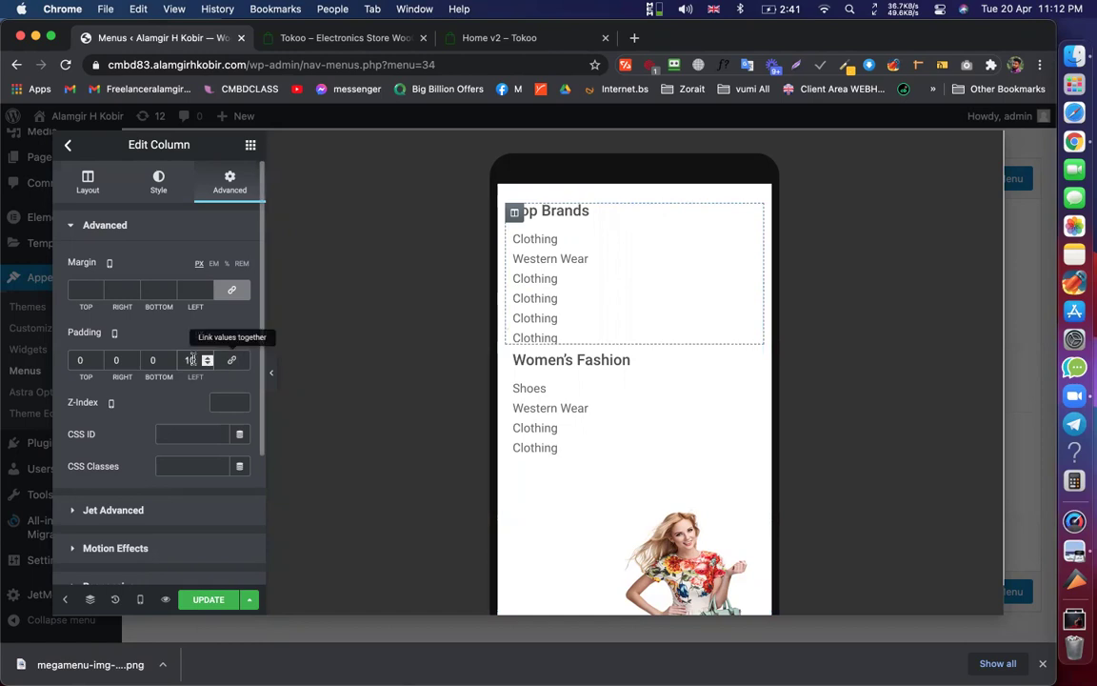
pyautogui.click(236, 360)
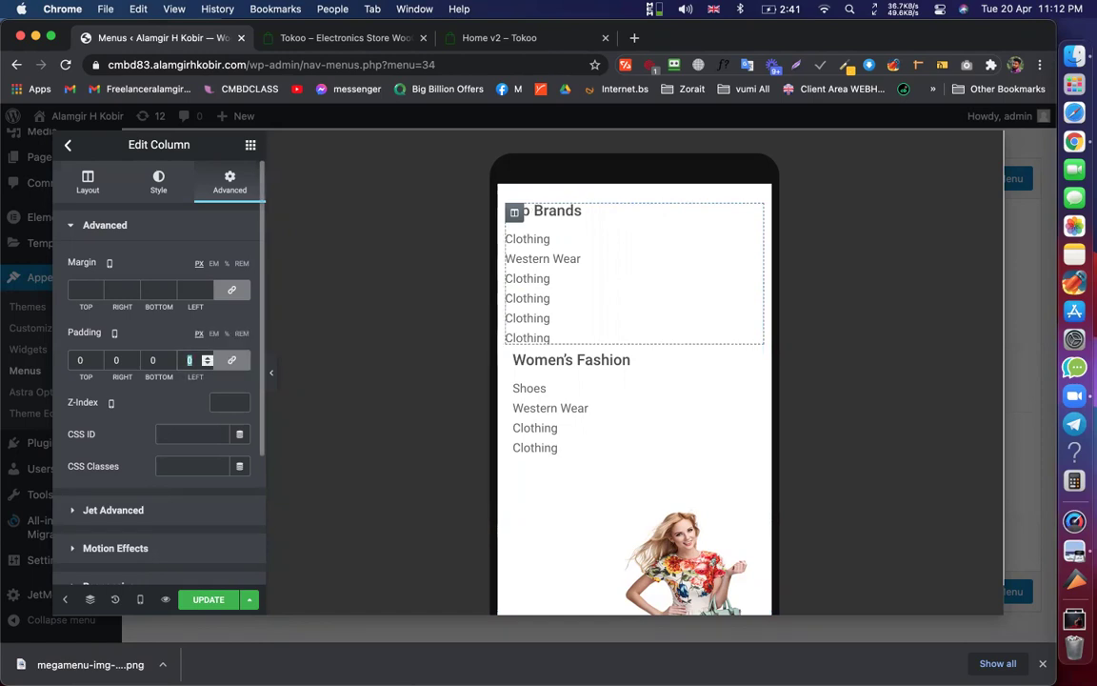
pyautogui.click(140, 599)
pyautogui.click(134, 501)
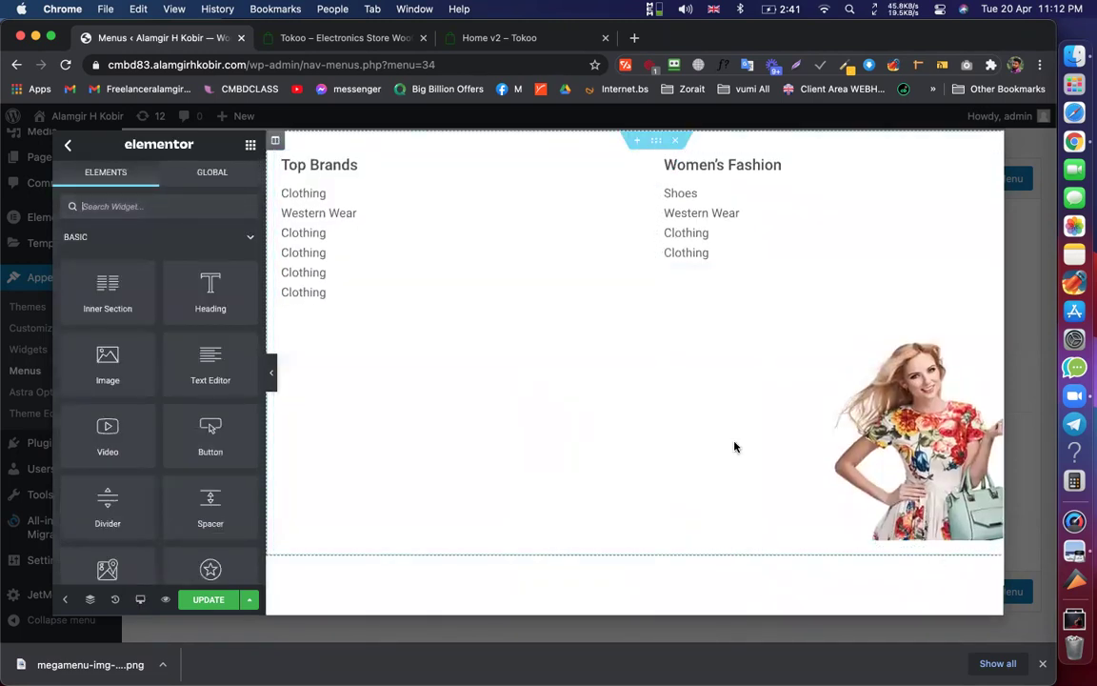
# Give the mega menu's outer section a classic background with the grey colour #B0B0B0
pyautogui.click(653, 141)
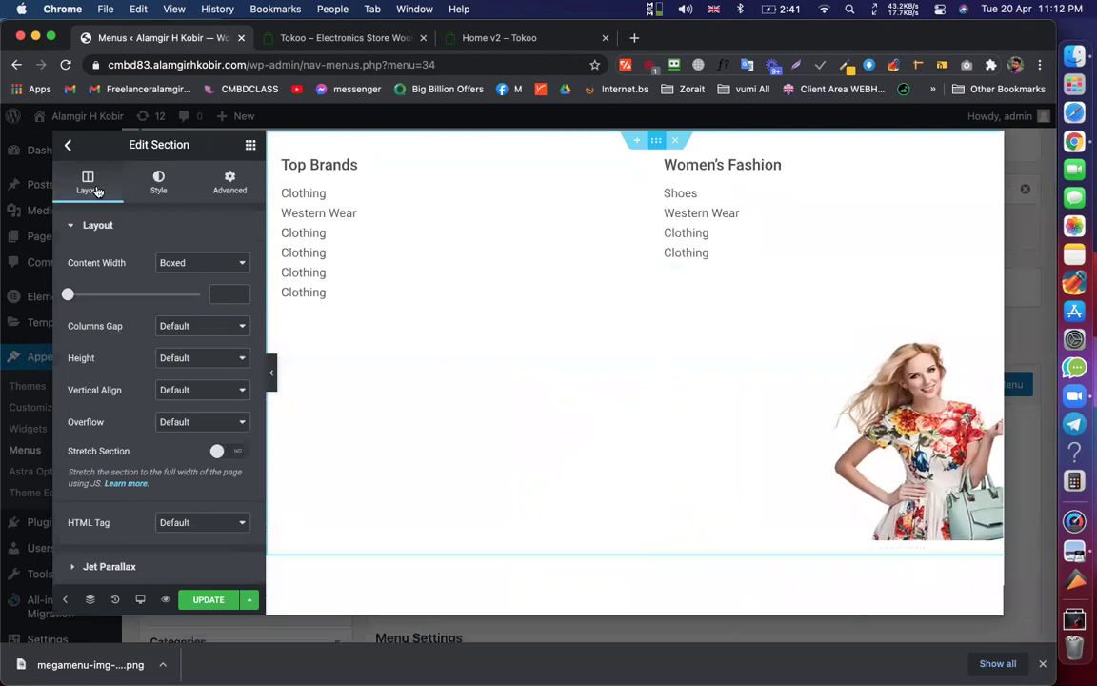
pyautogui.click(158, 181)
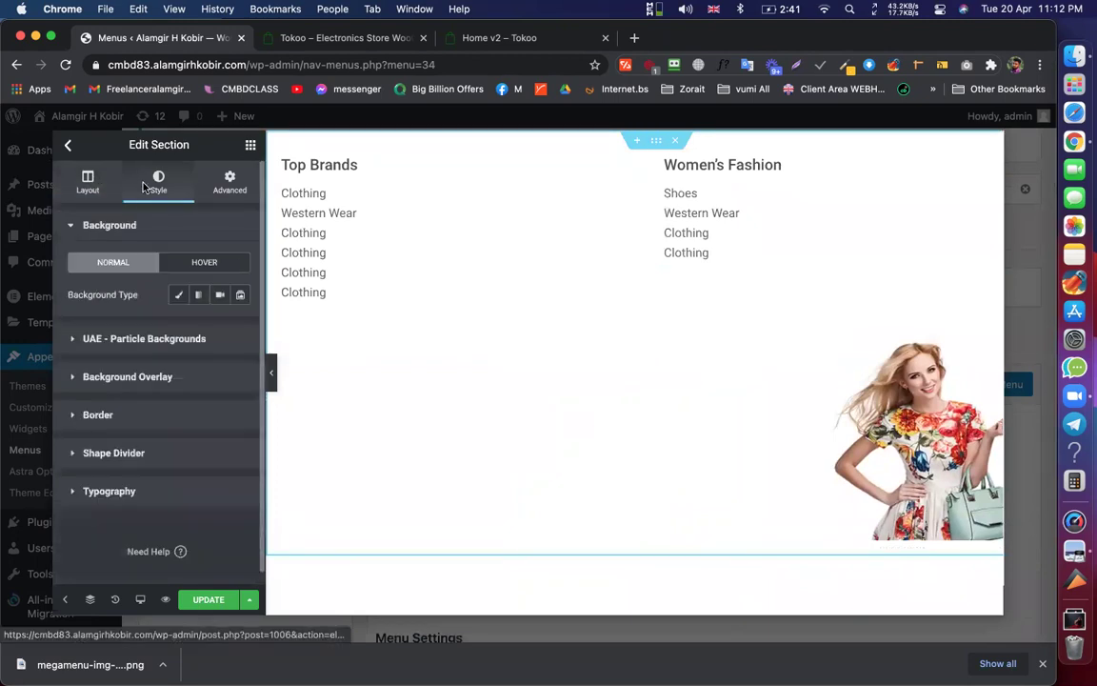
pyautogui.click(179, 296)
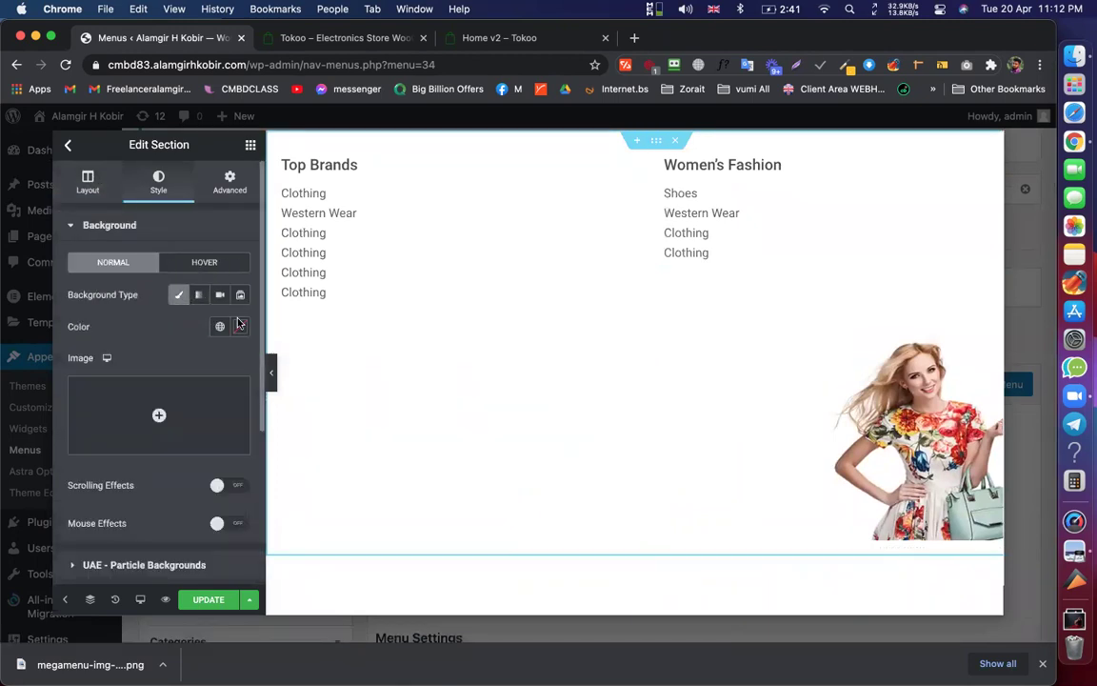
pyautogui.click(241, 327)
pyautogui.moveTo(220, 391); pyautogui.dragTo(158, 426)
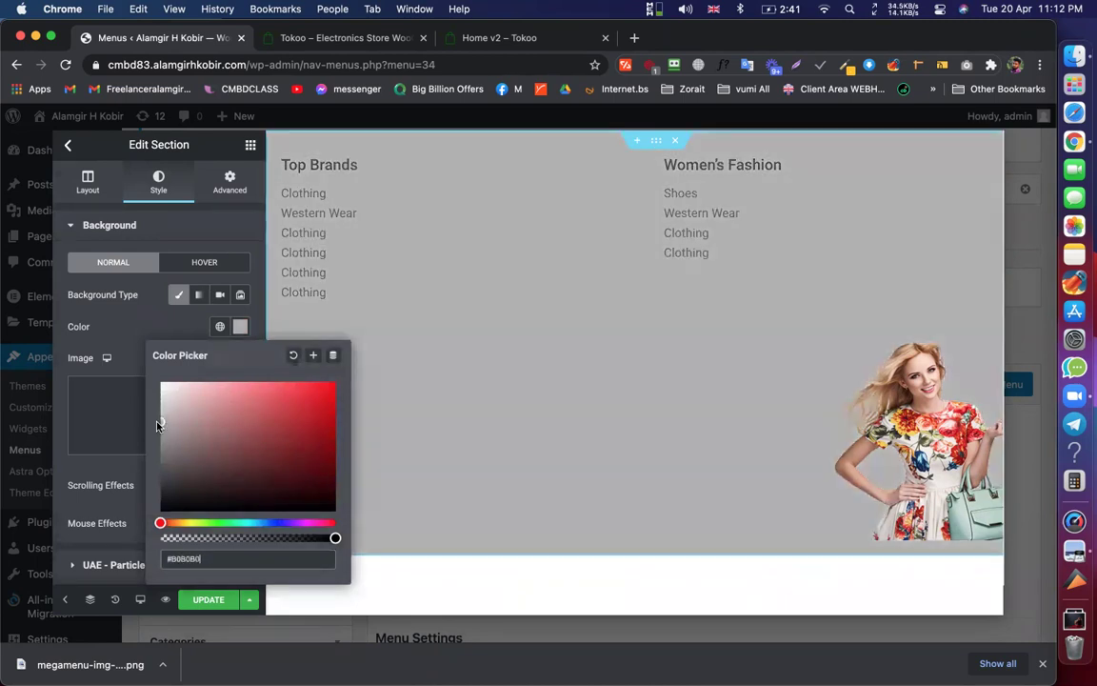
pyautogui.click(108, 305)
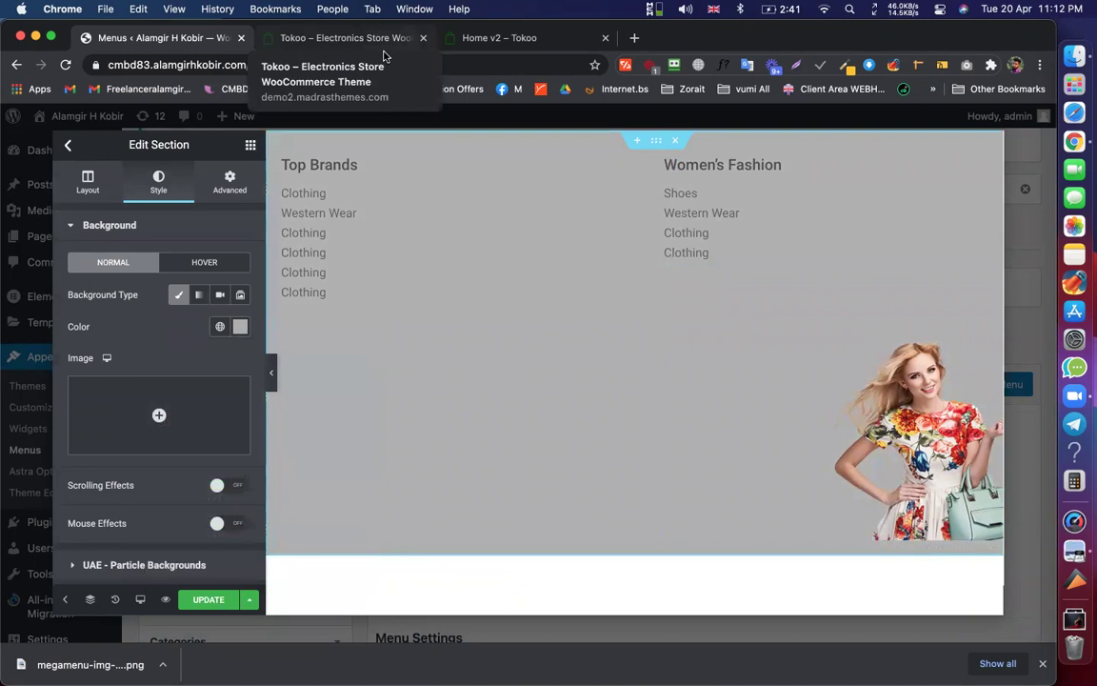
# Check the Women's Clothing submenu in the Tokoo demo, then set the outer column's desktop padding to 0 px on all sides
pyautogui.click(312, 38)
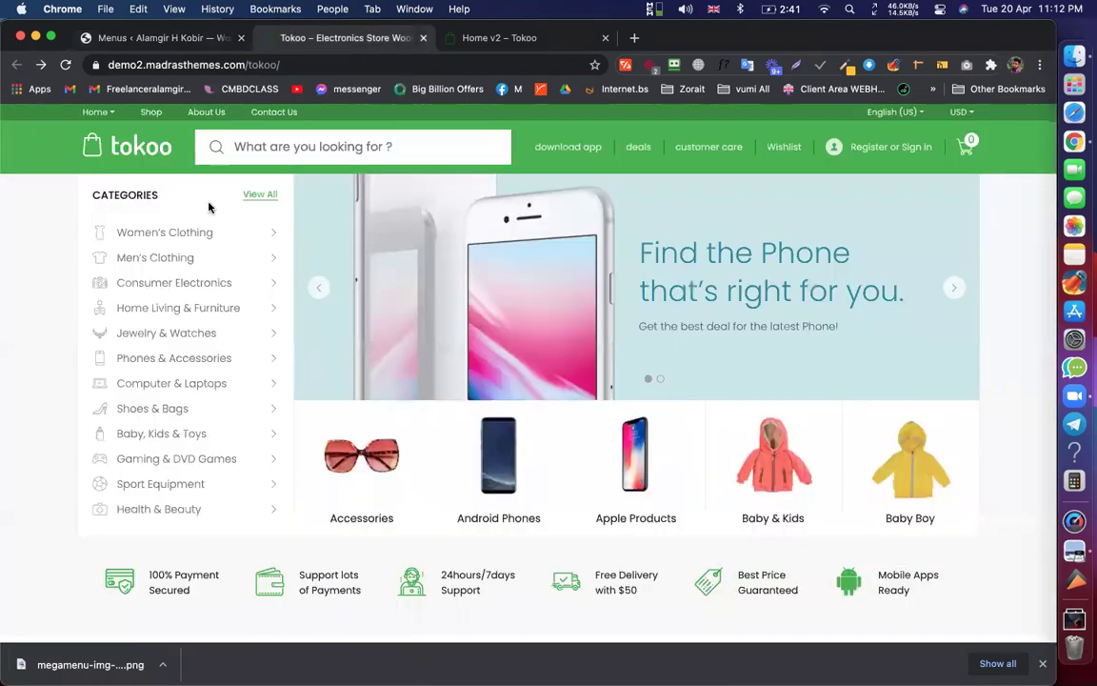
pyautogui.moveTo(648, 525)
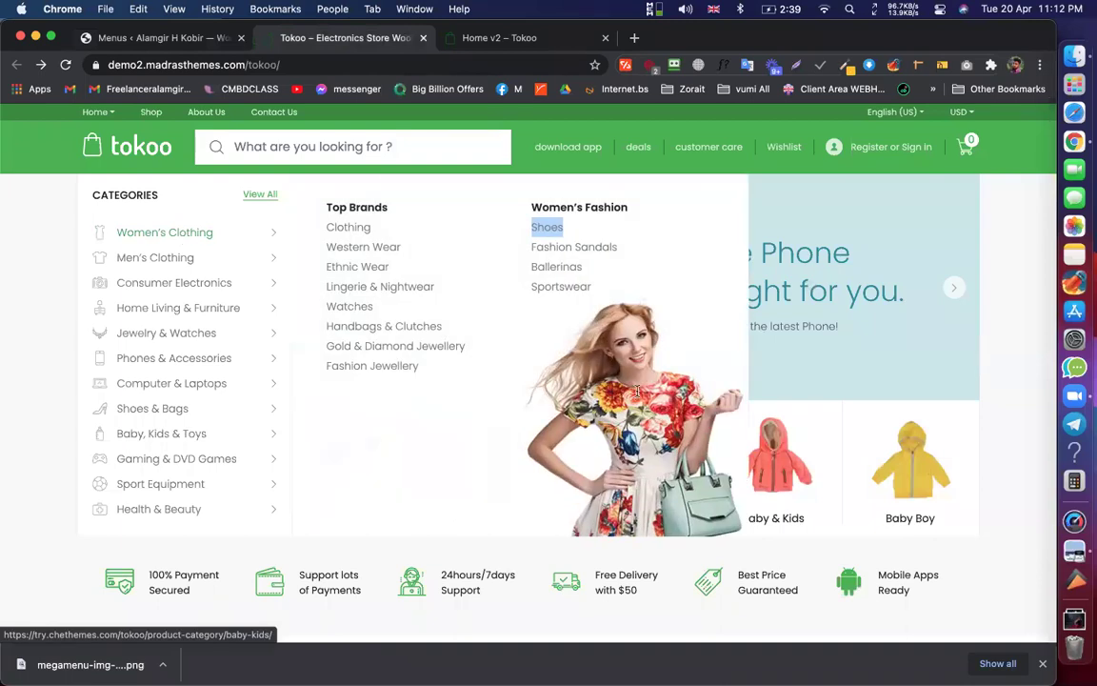
pyautogui.click(189, 40)
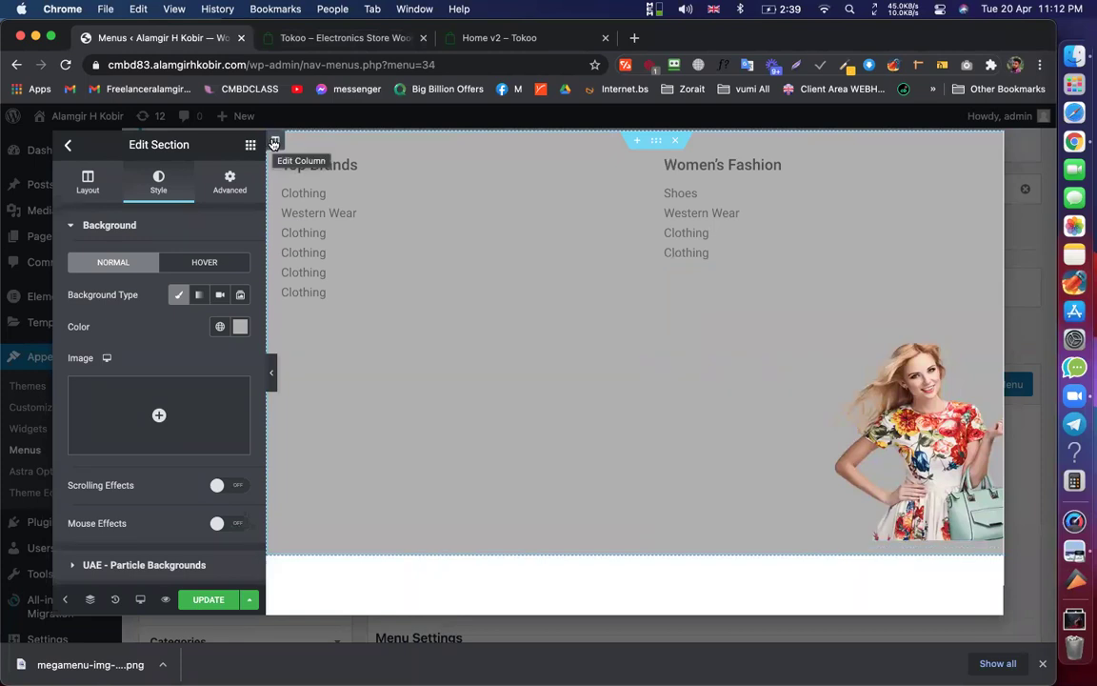
pyautogui.click(227, 180)
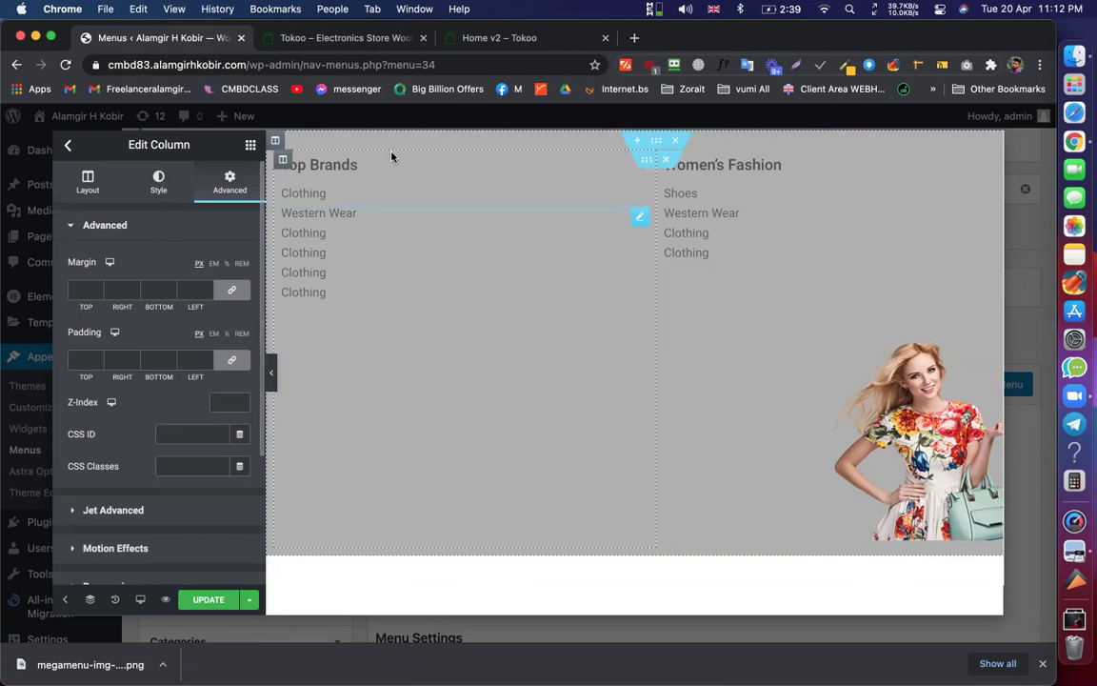
pyautogui.click(234, 364)
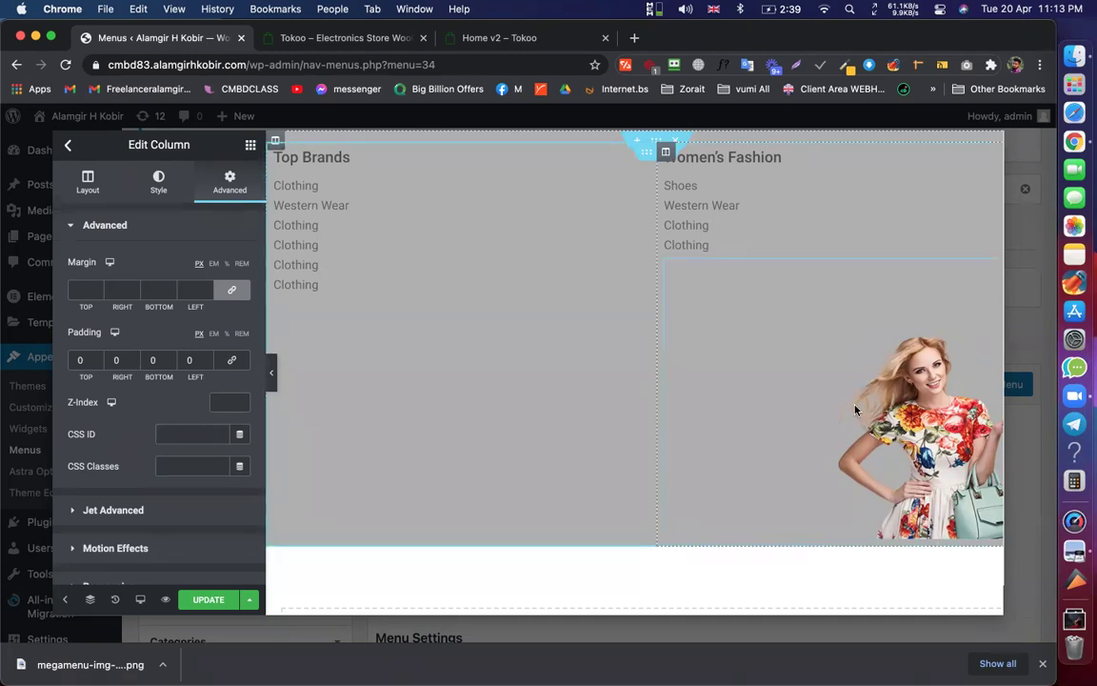
# Set the Women's Fashion column's padding to 0 px on all sides and update the mega menu content
pyautogui.click(665, 154)
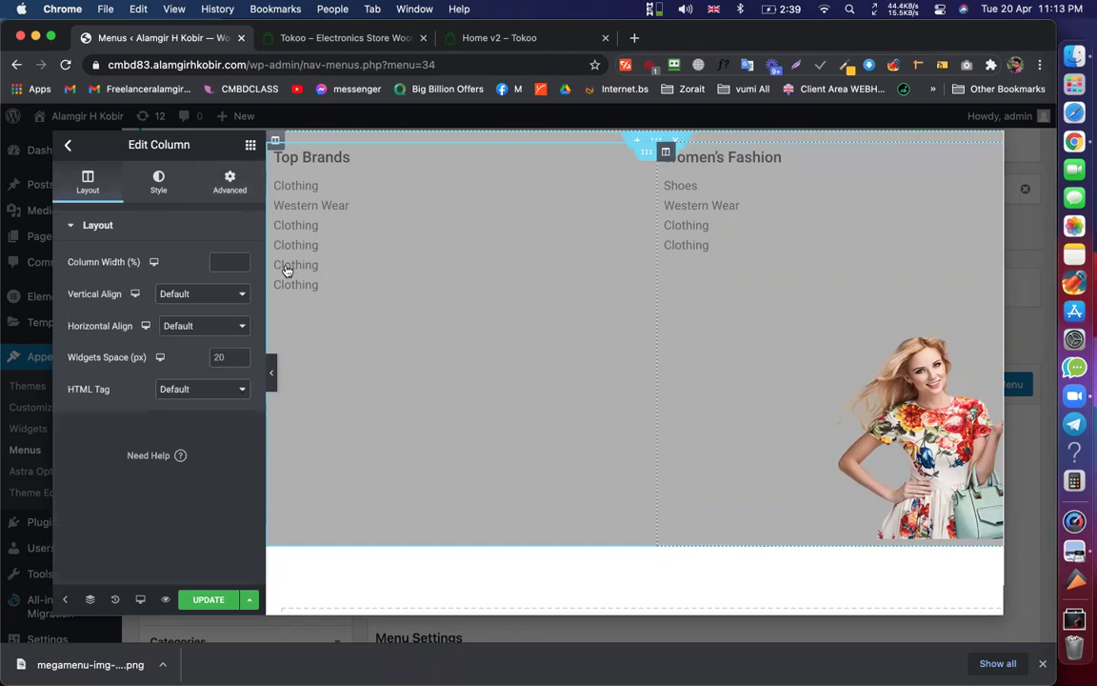
pyautogui.click(230, 181)
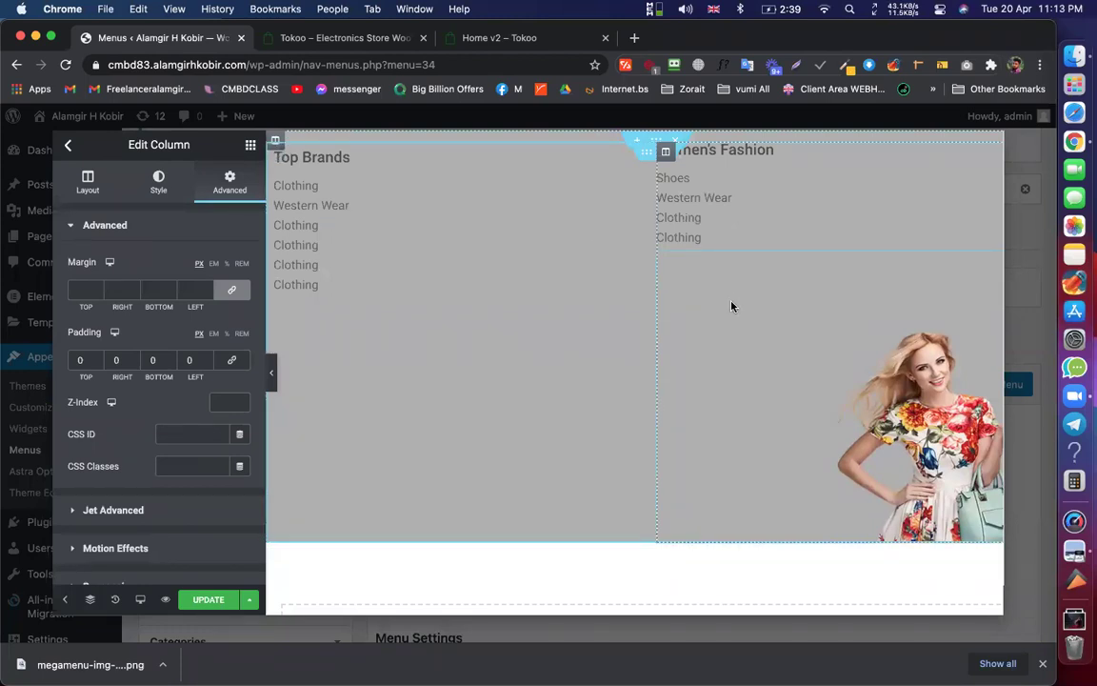
pyautogui.click(214, 597)
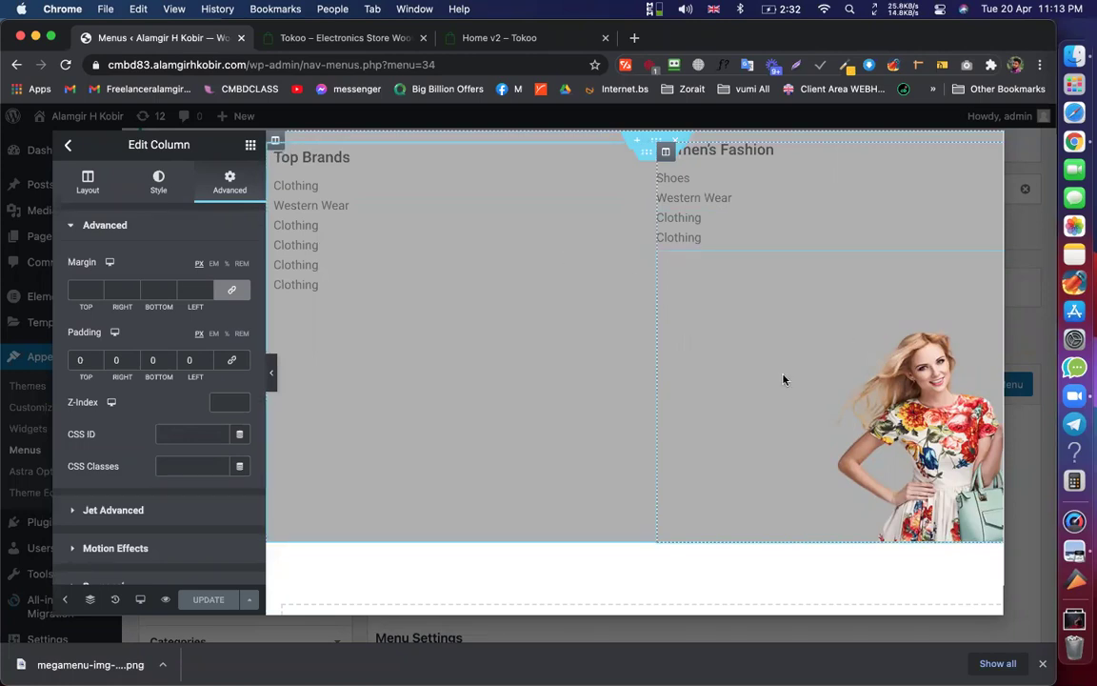
# Preview the mega menu at full width and compare its layout with the Women's Clothing submenu in the Tokoo demo
pyautogui.click(271, 372)
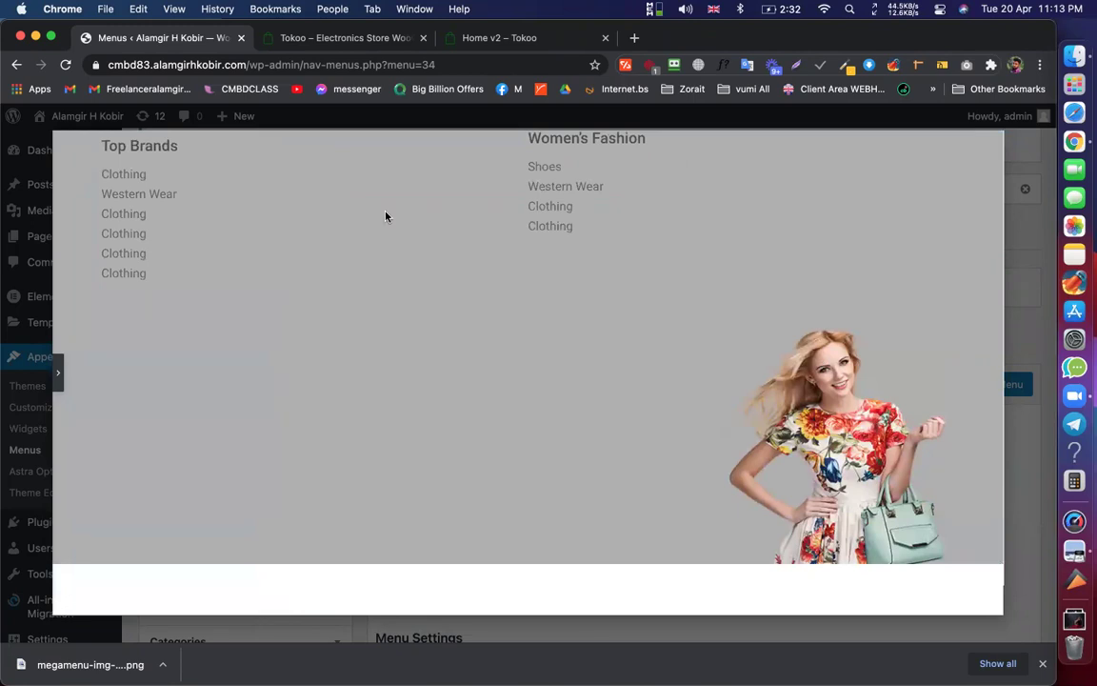
pyautogui.click(372, 37)
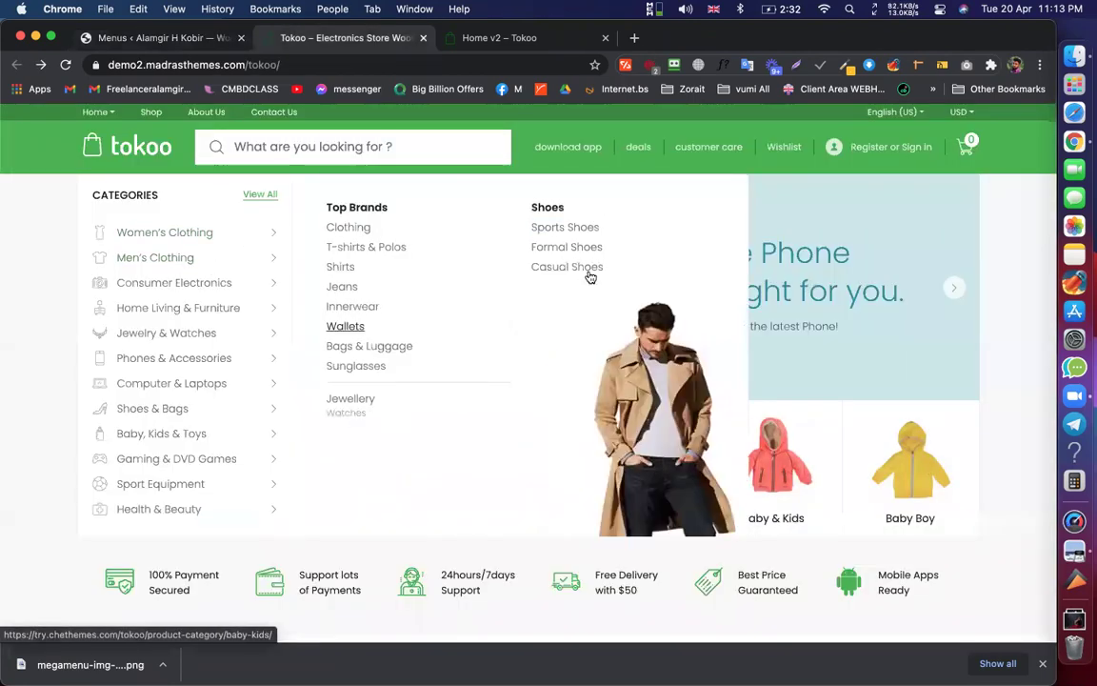
pyautogui.moveTo(284, 231)
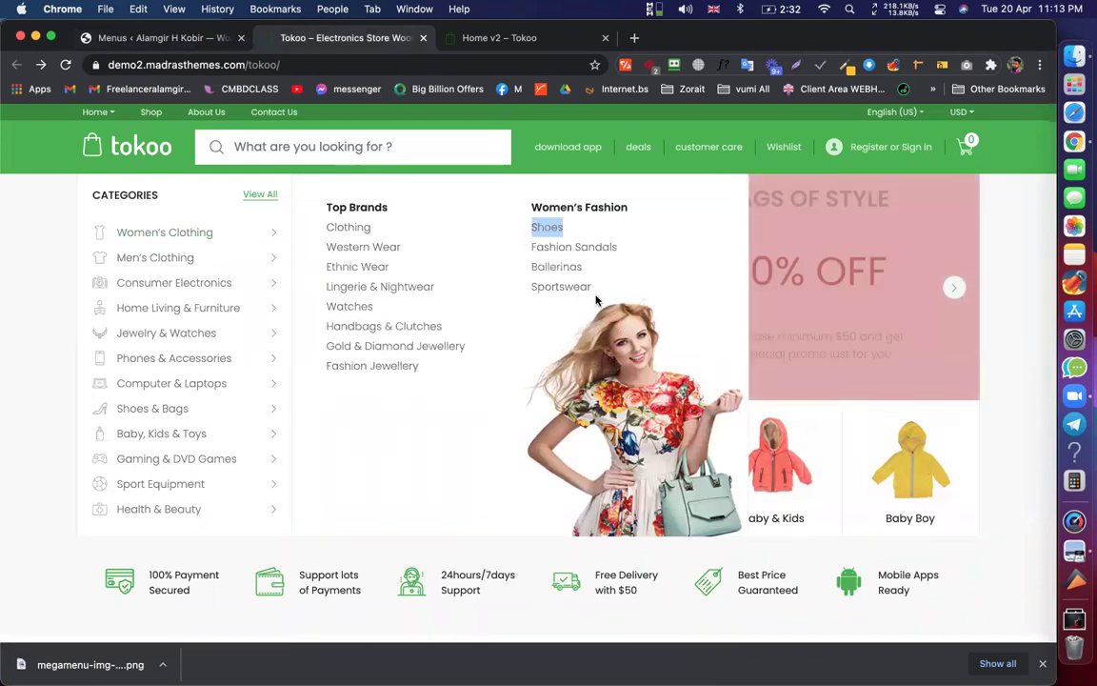
pyautogui.click(185, 40)
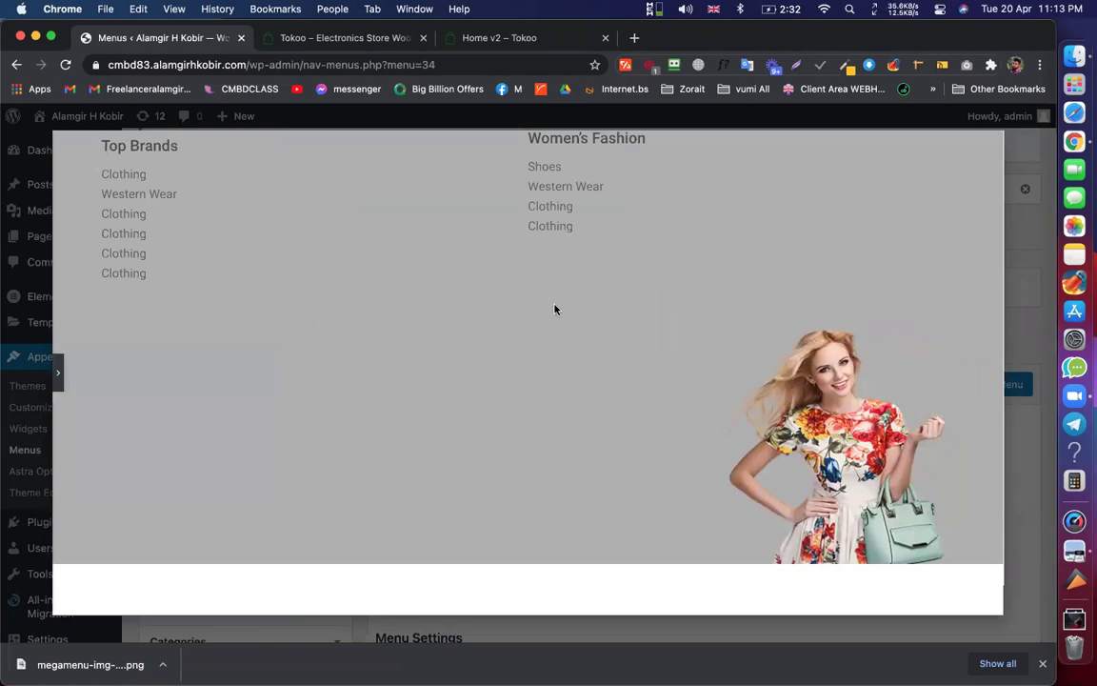
pyautogui.click(57, 371)
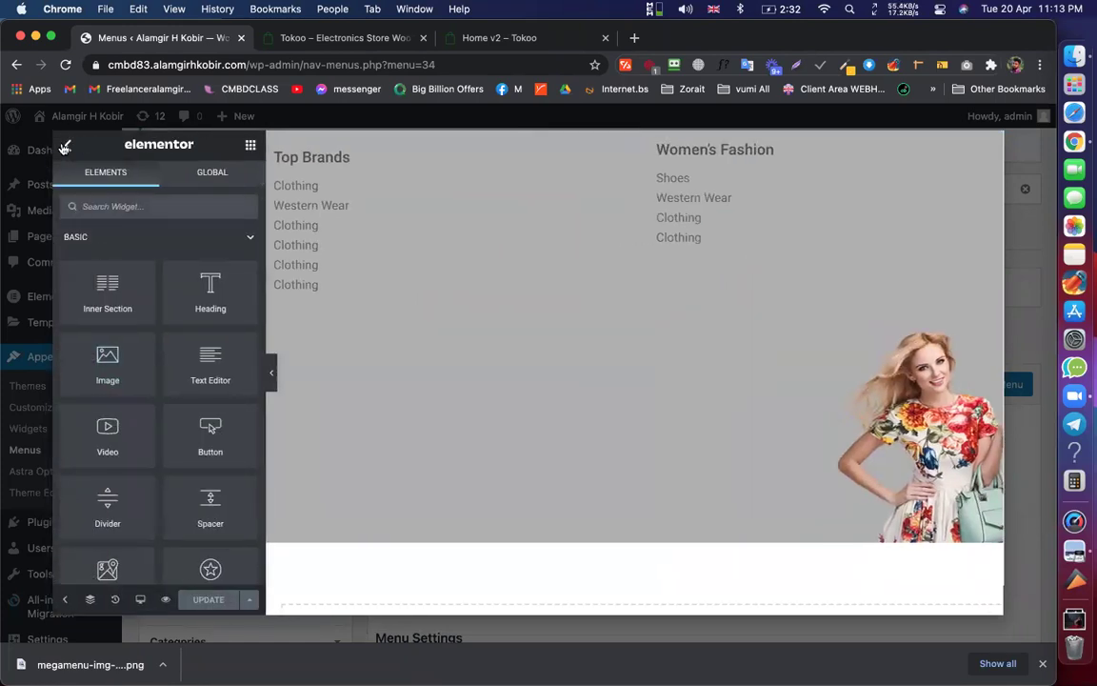
# Close the mega menu content editor, save the item's JetMenu settings and save the Cmbd78 mega menu
pyautogui.click(64, 144)
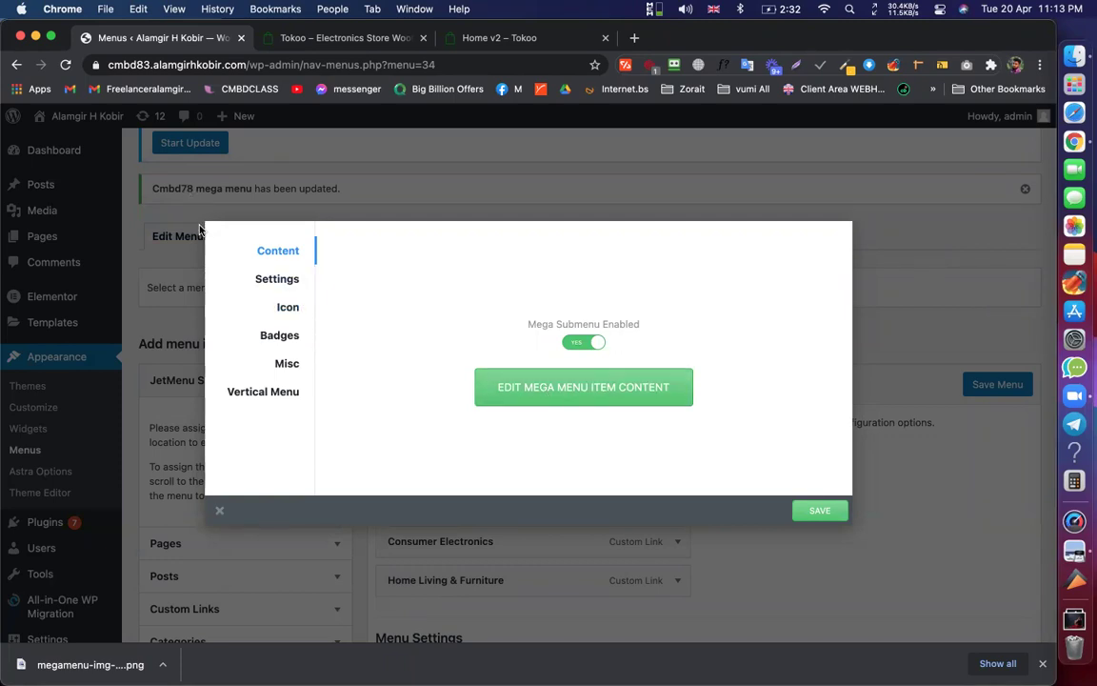
pyautogui.click(518, 387)
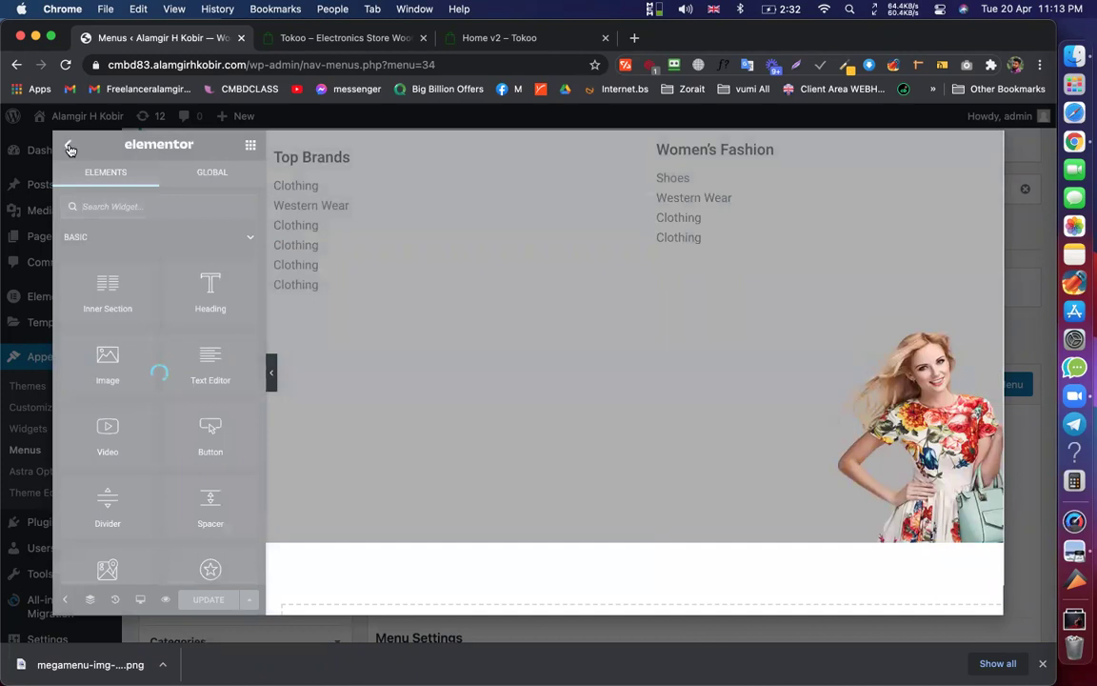
pyautogui.click(68, 149)
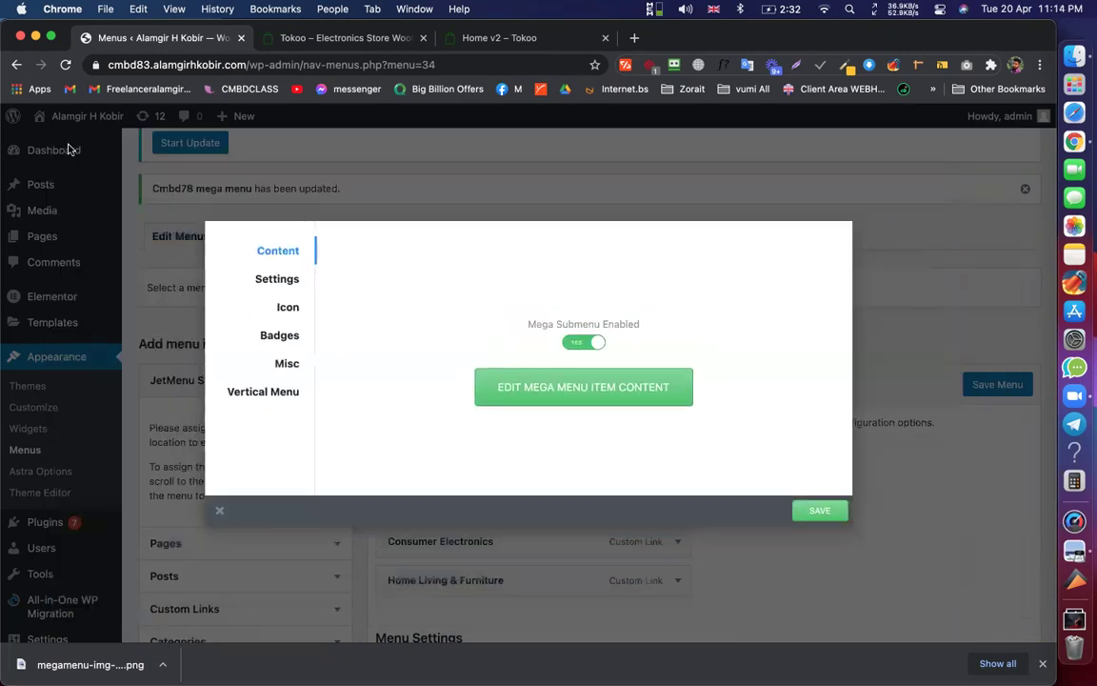
pyautogui.click(824, 513)
pyautogui.click(1002, 386)
pyautogui.click(998, 384)
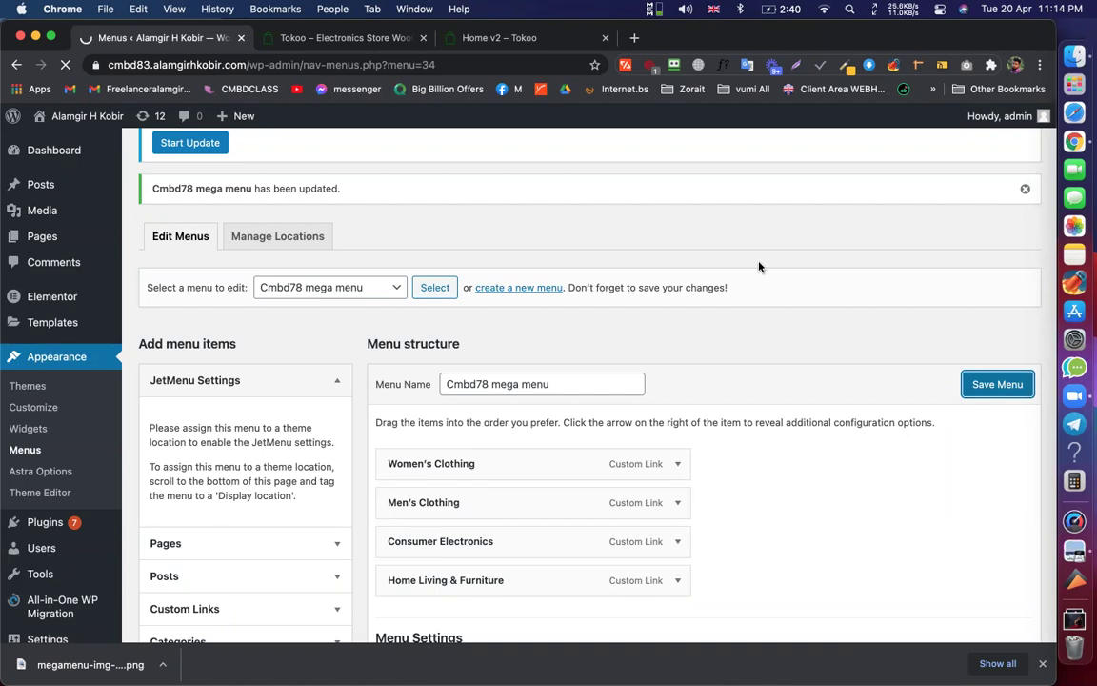
# Start a new WordPress page from the Pages list, then go back to the Tokoo demo homepage
pyautogui.moveTo(505, 464)
pyautogui.scroll(-5, 533, 286)
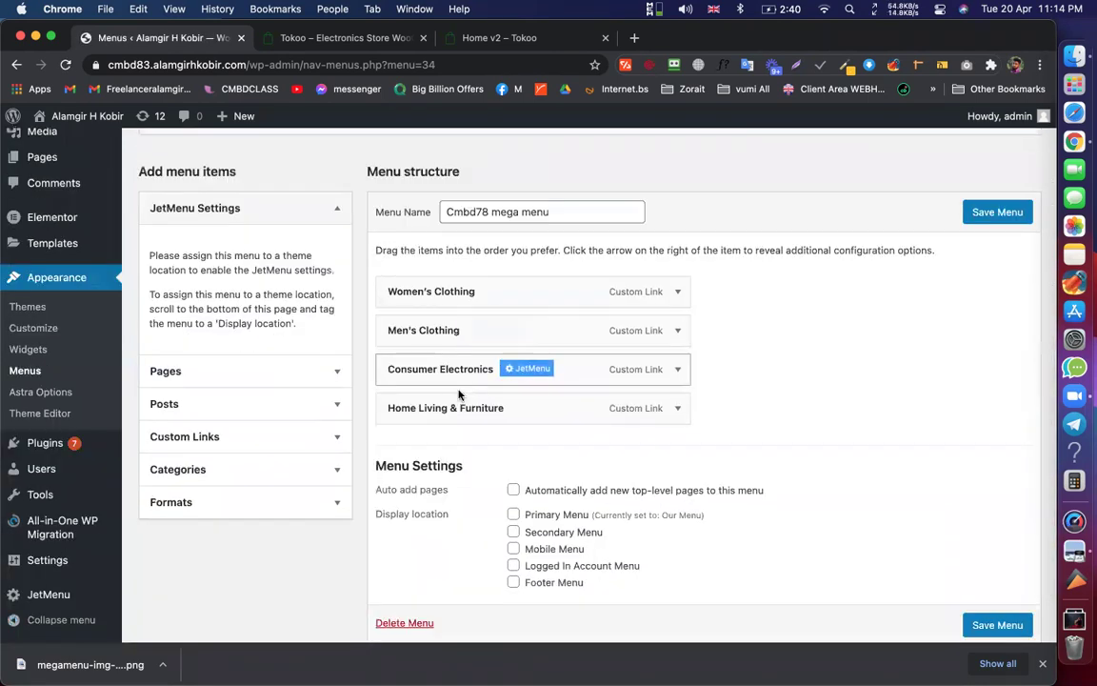
pyautogui.moveTo(460, 291)
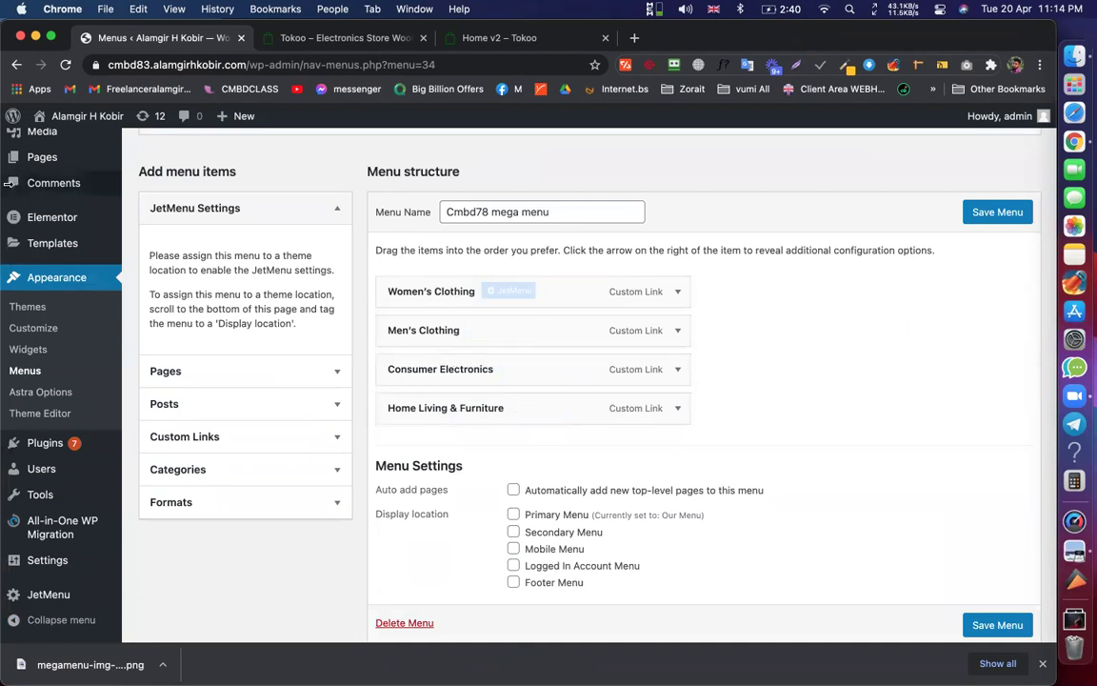
pyautogui.scroll(2, 42, 191)
pyautogui.moveTo(43, 238)
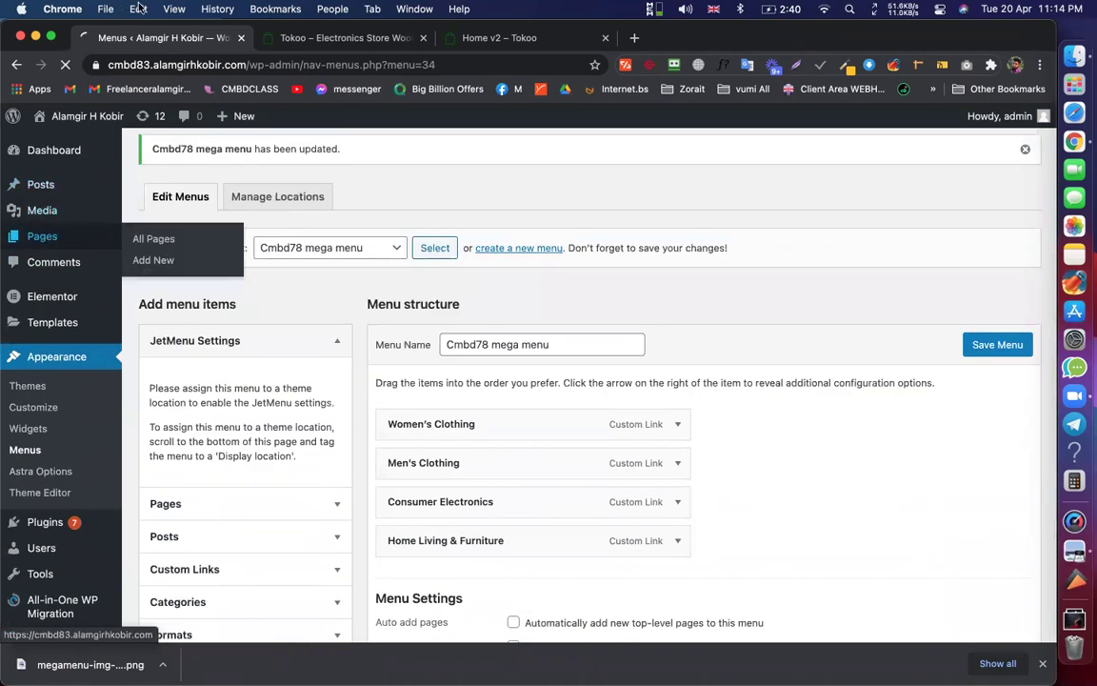
pyautogui.click(151, 238)
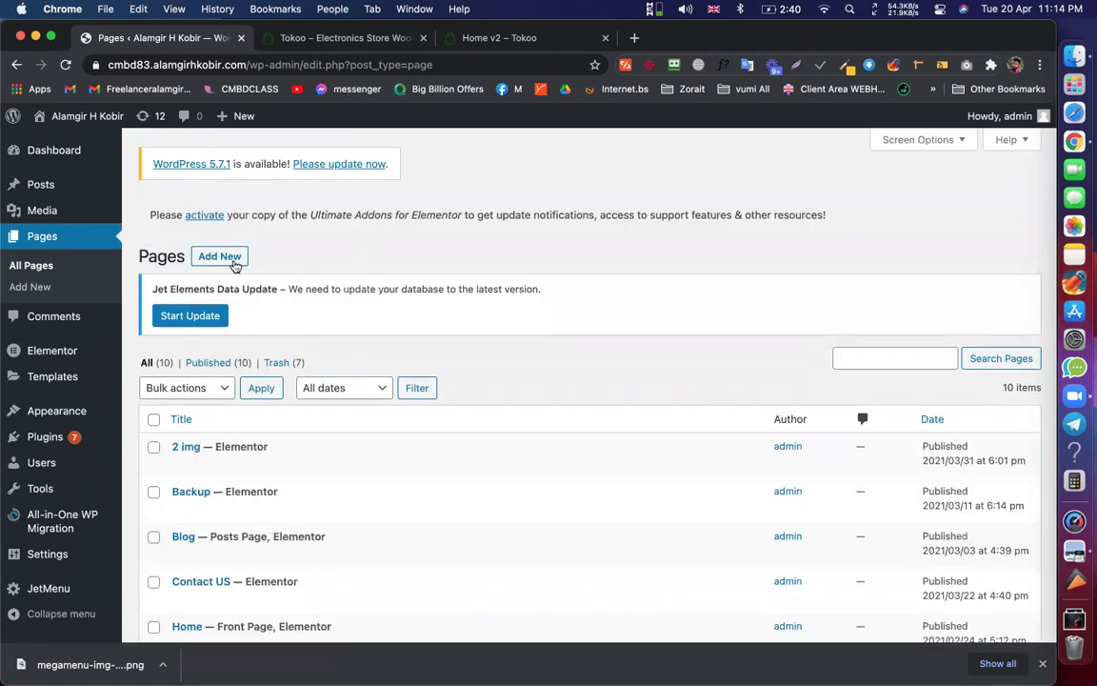
pyautogui.click(220, 257)
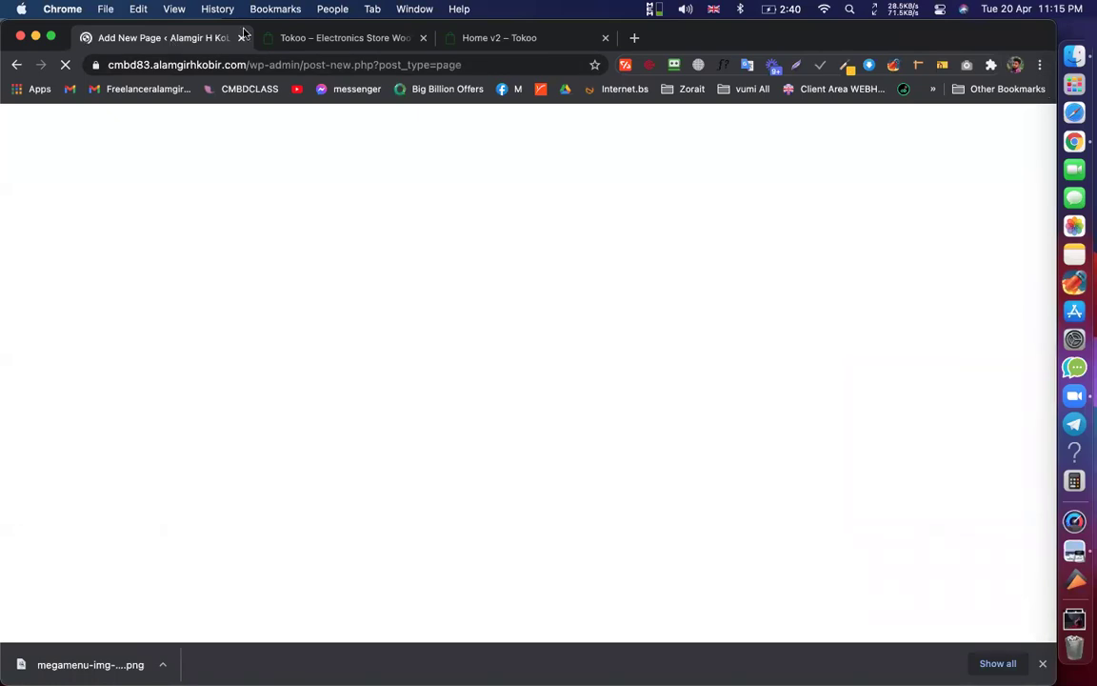
pyautogui.click(306, 38)
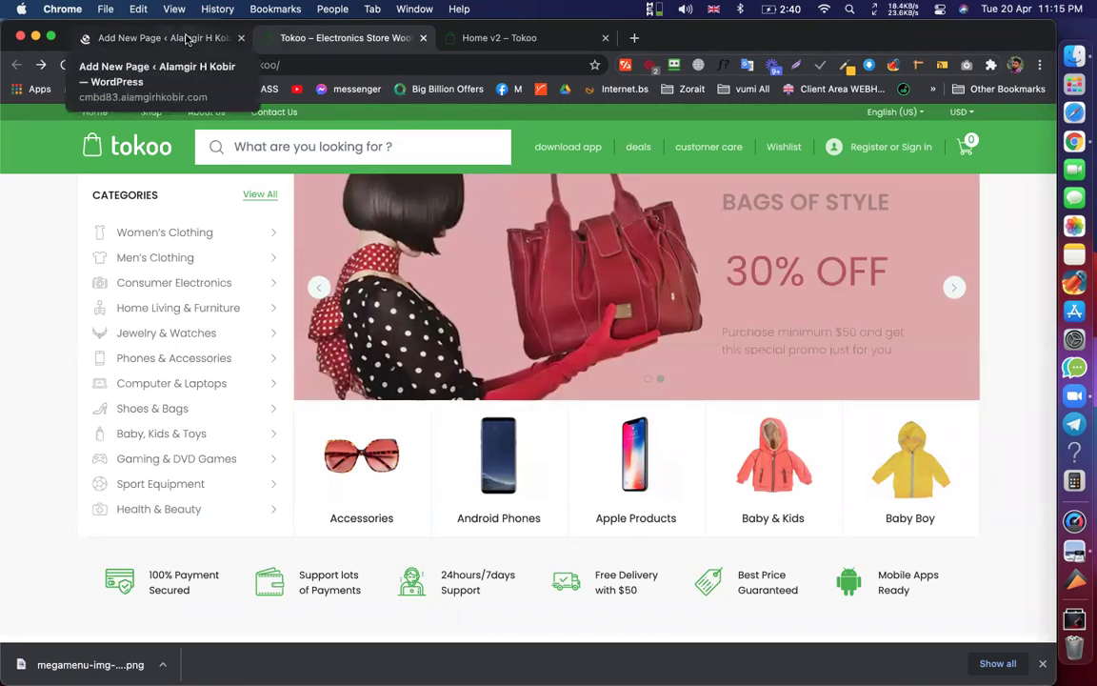
# Title the new WordPress page CMBD78 MM and publish it
pyautogui.click(181, 37)
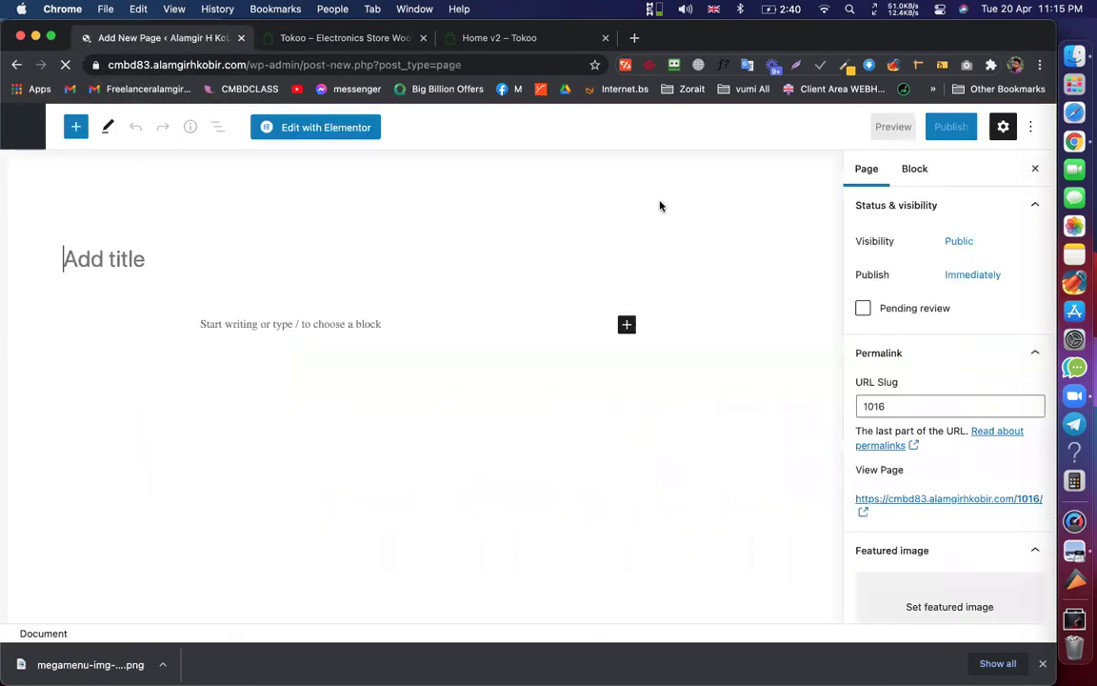
pyautogui.click(123, 258)
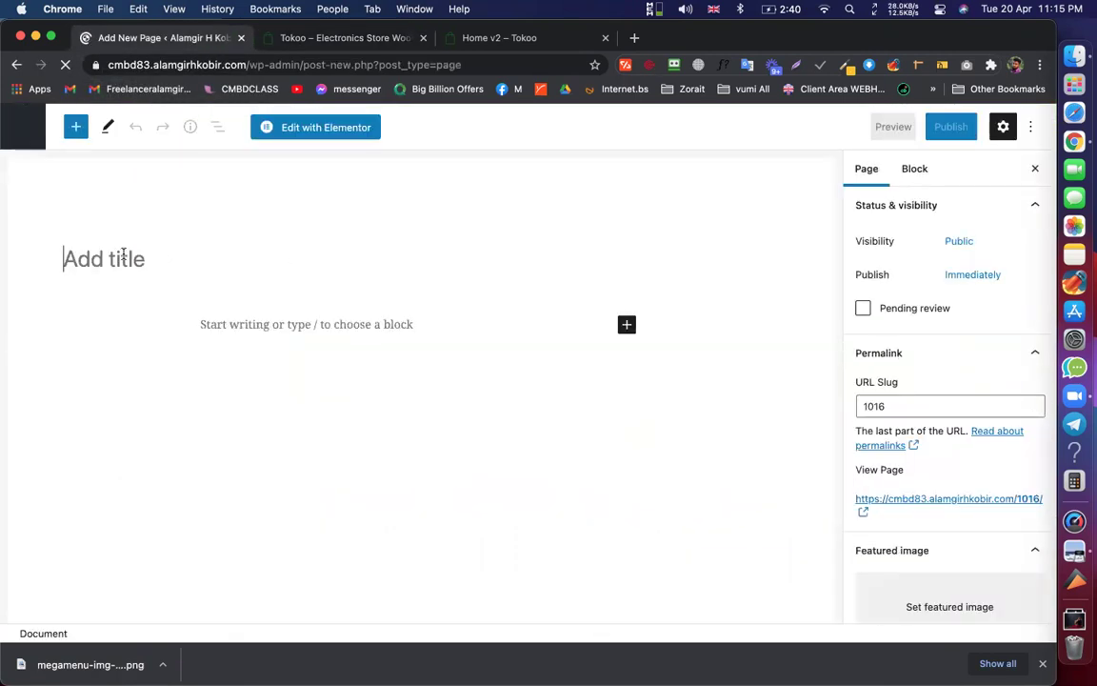
pyautogui.write('CMBD')
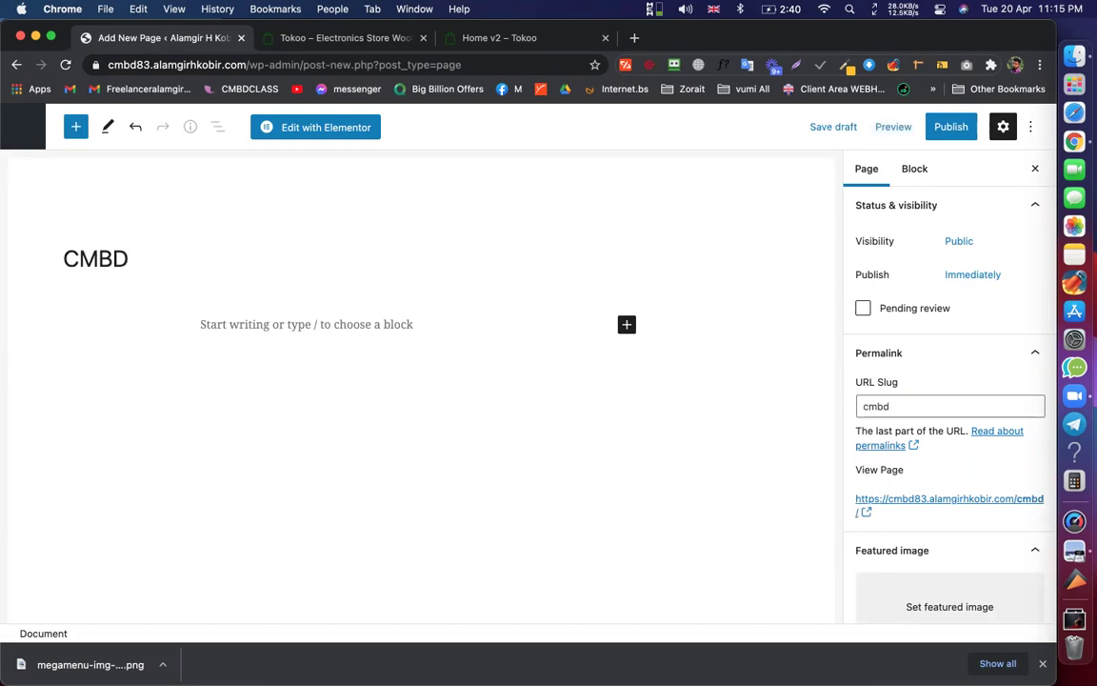
pyautogui.write('78 ')
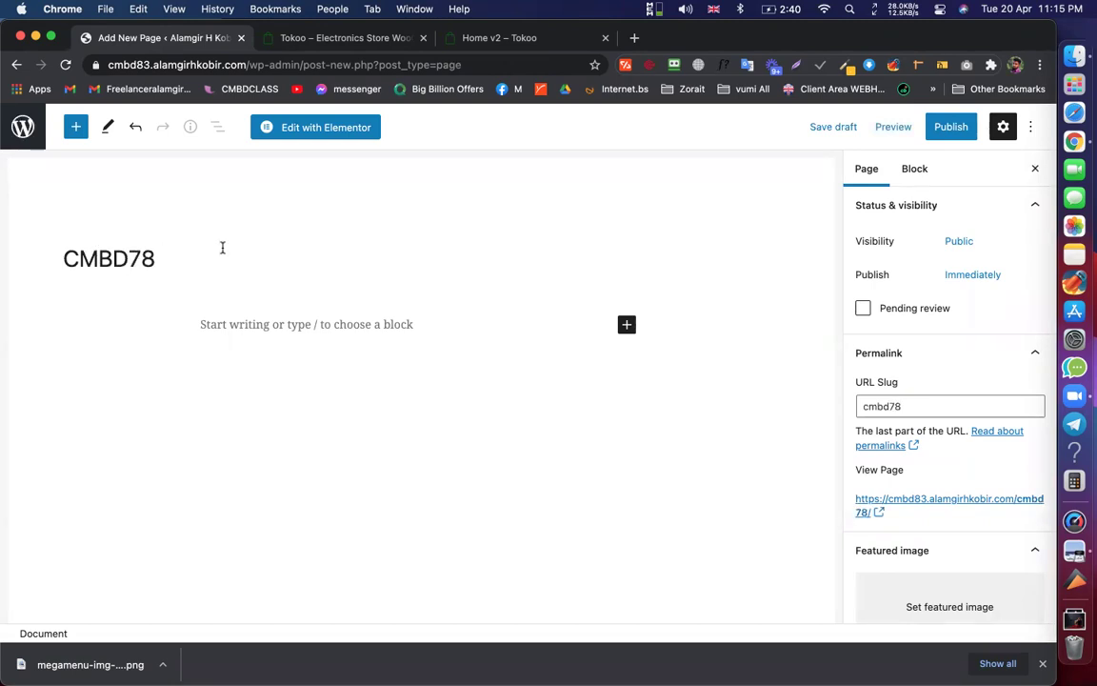
pyautogui.write('MM')
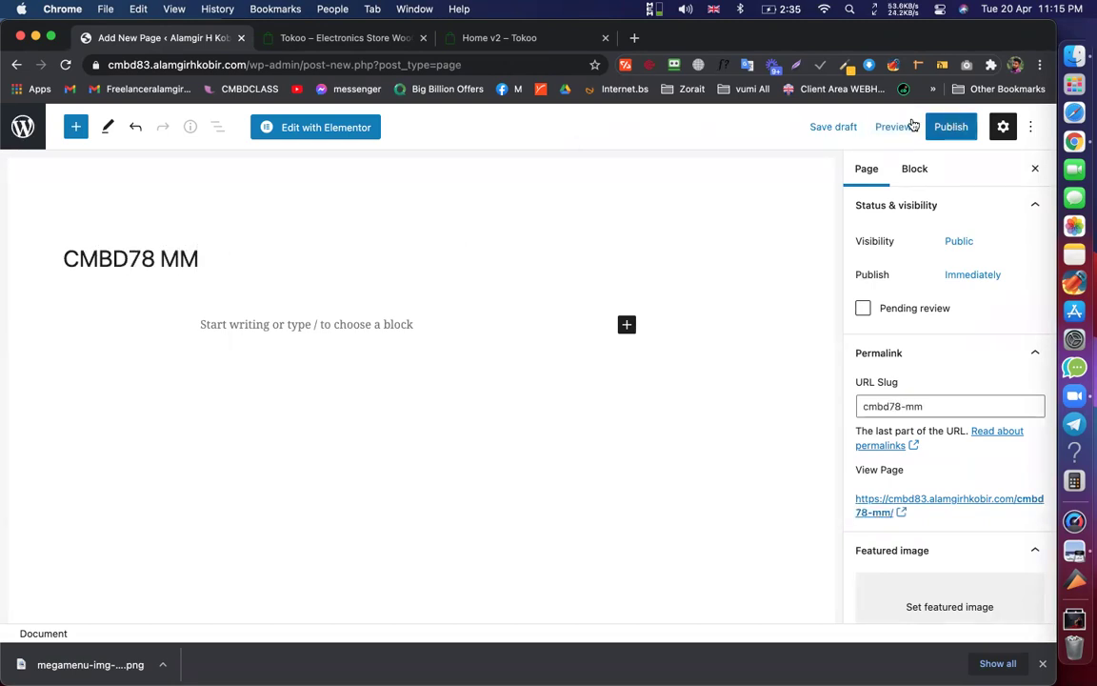
pyautogui.click(943, 127)
pyautogui.click(905, 124)
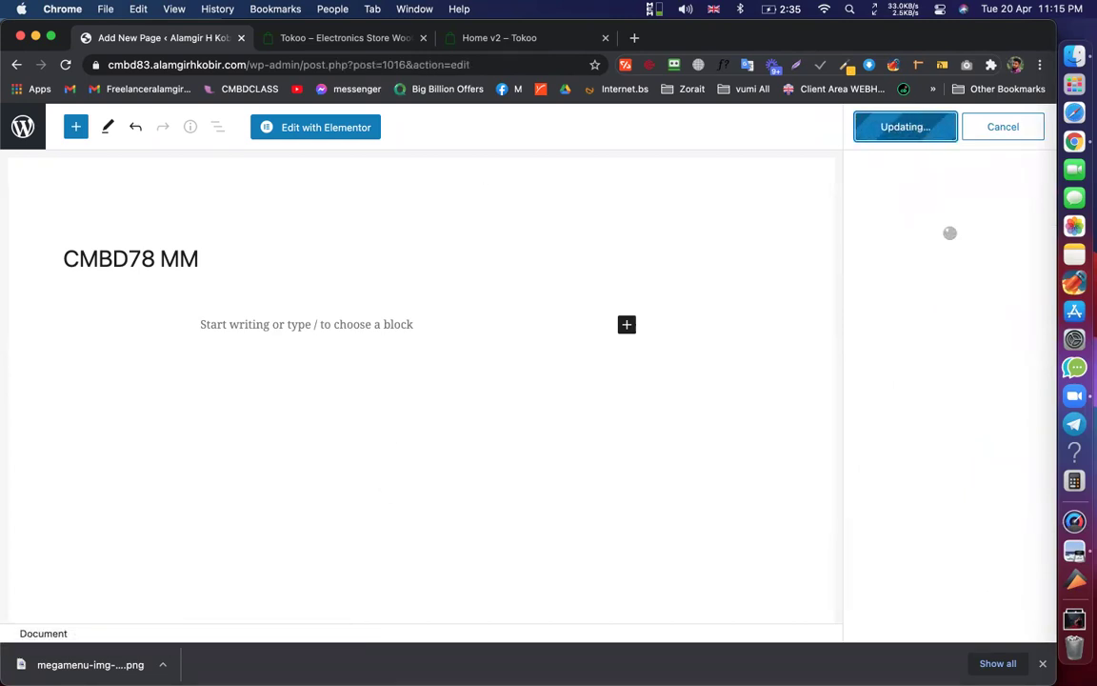
# Open the CMBD78 MM page in the Elementor editor and close the menu screenshot open in Preview
pyautogui.click(278, 129)
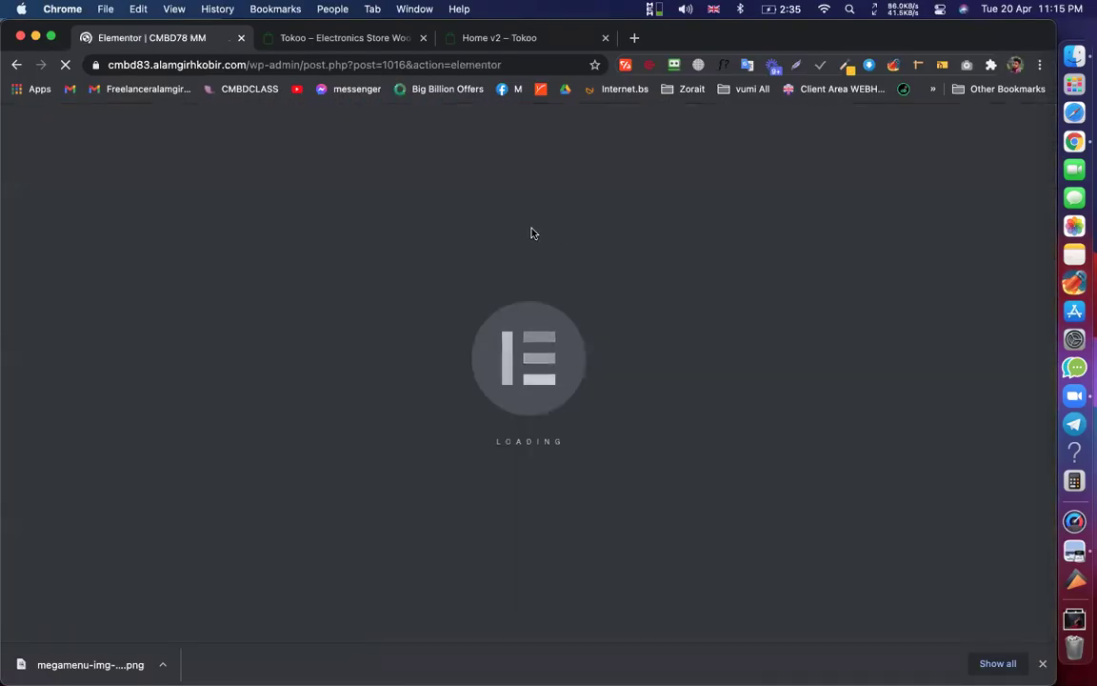
pyautogui.hotkey('ctrl', 'Right')
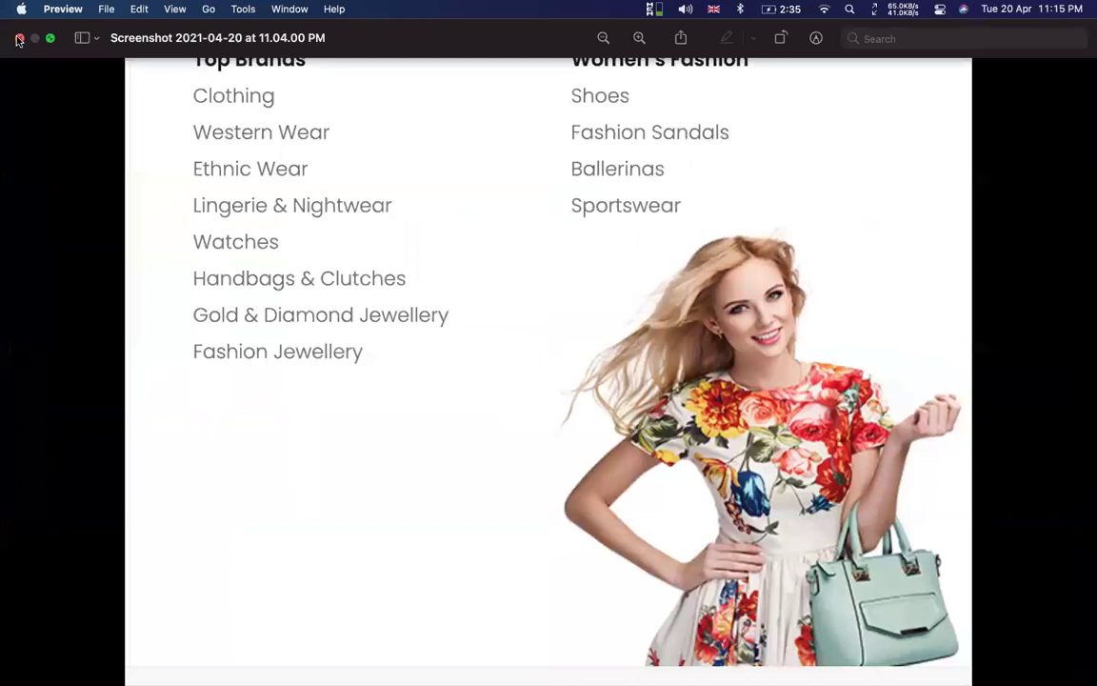
pyautogui.click(18, 39)
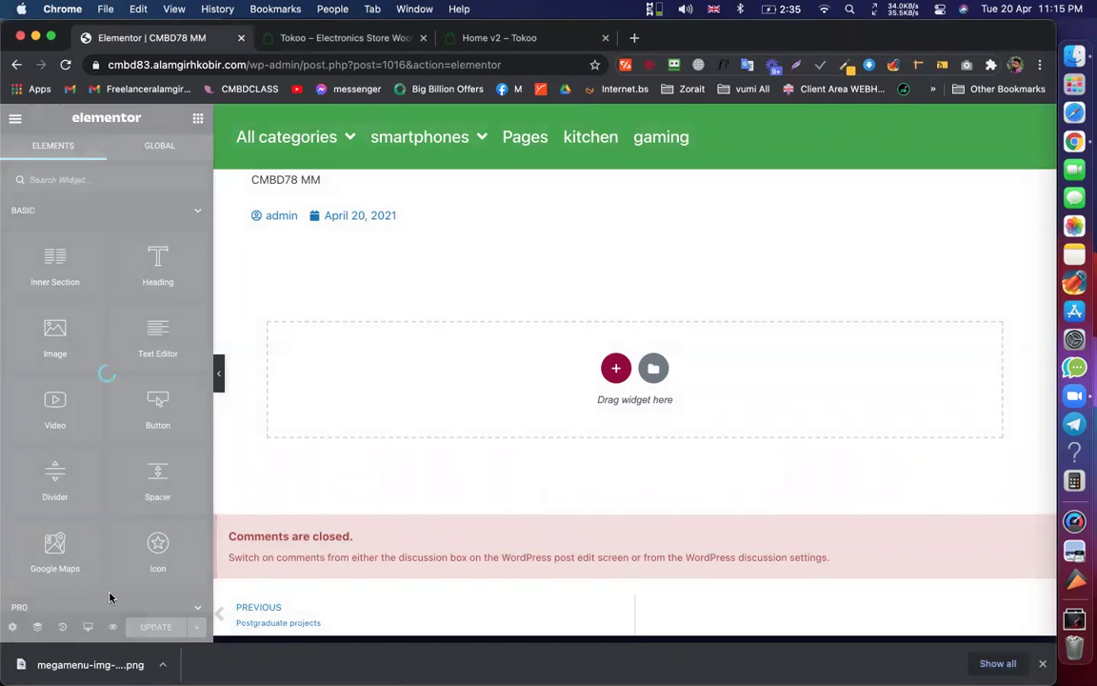
pyautogui.scroll(-5, 482, 362)
pyautogui.scroll(5, 471, 325)
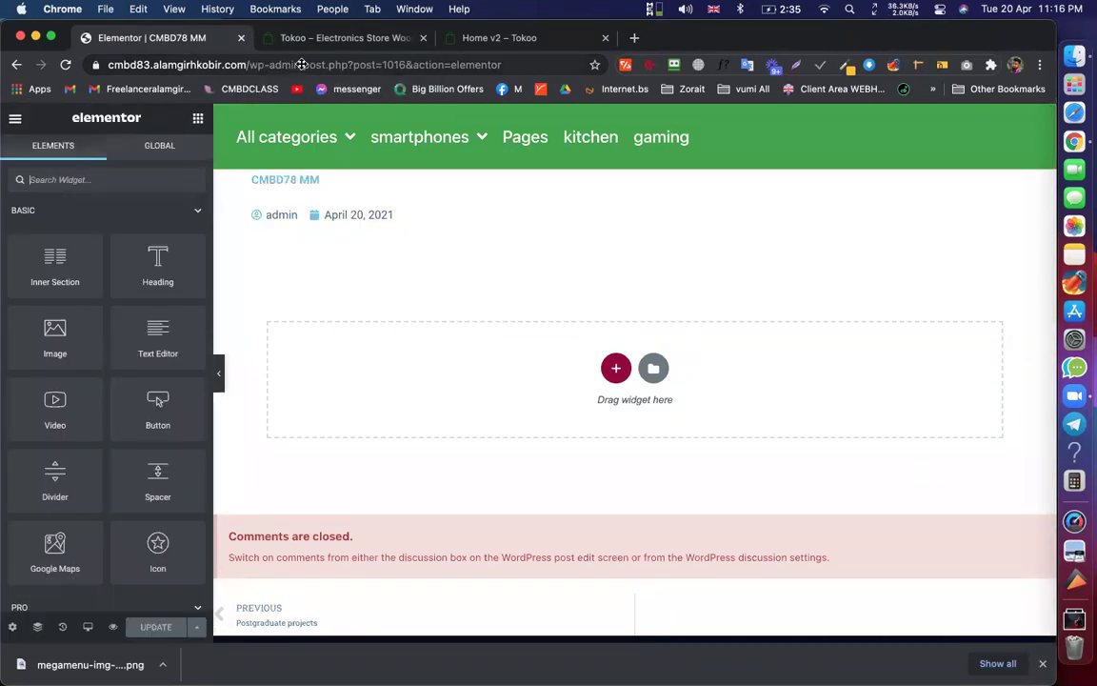
# Set the page layout to Elementor Canvas, update the page and reload the editor
pyautogui.click(12, 627)
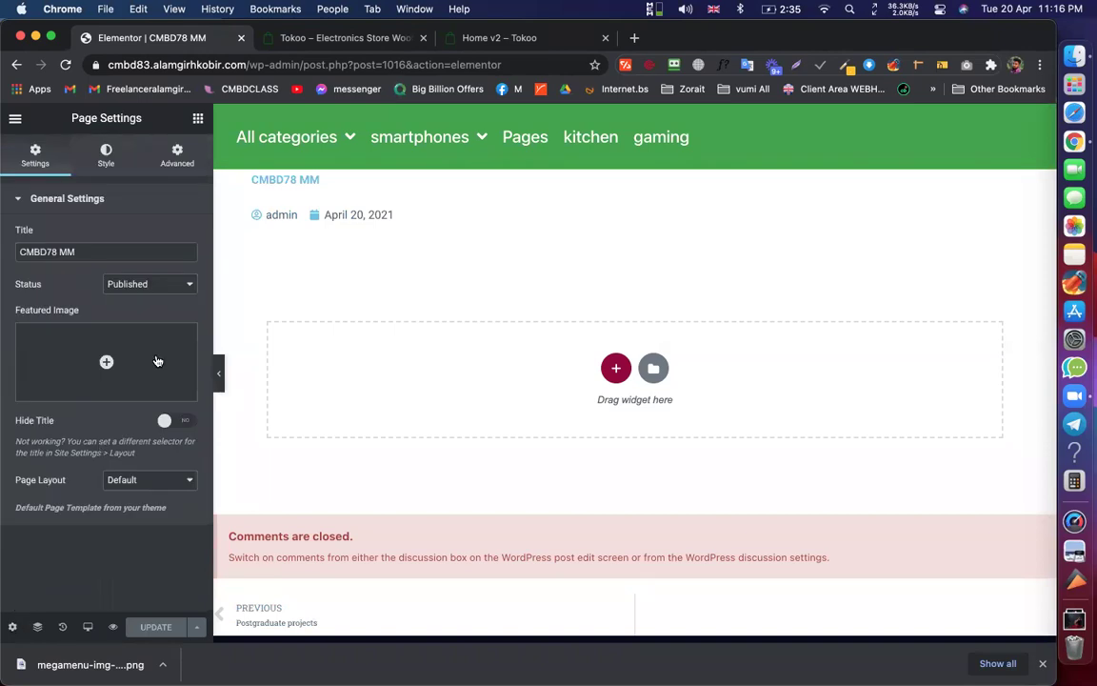
pyautogui.click(163, 284)
pyautogui.click(113, 282)
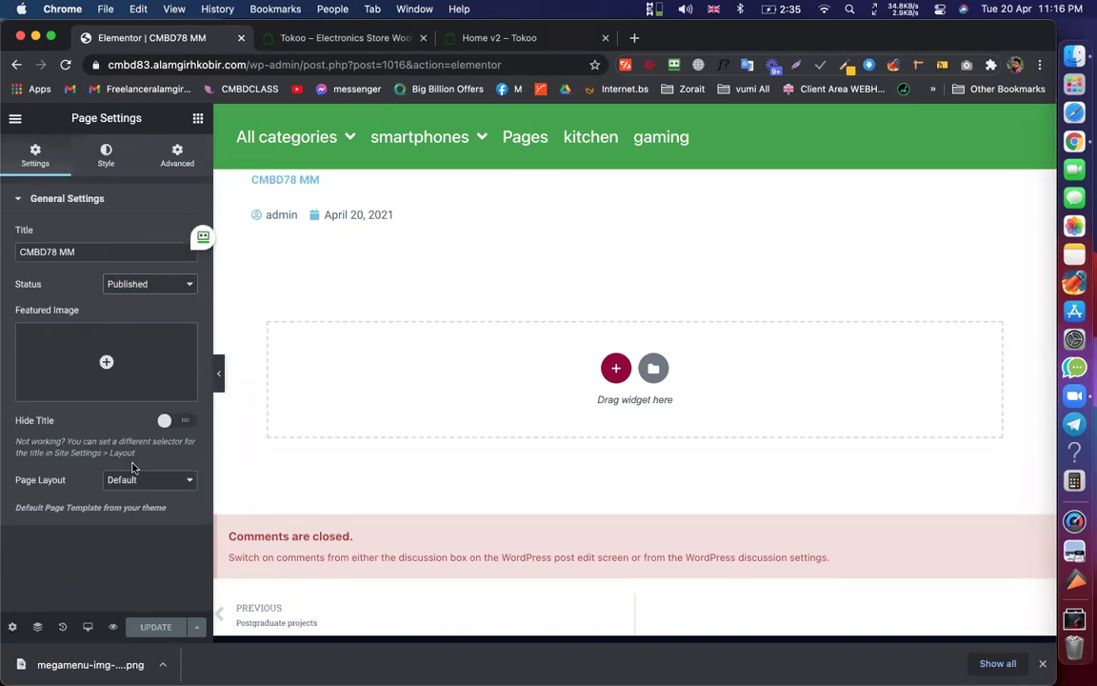
pyautogui.click(131, 480)
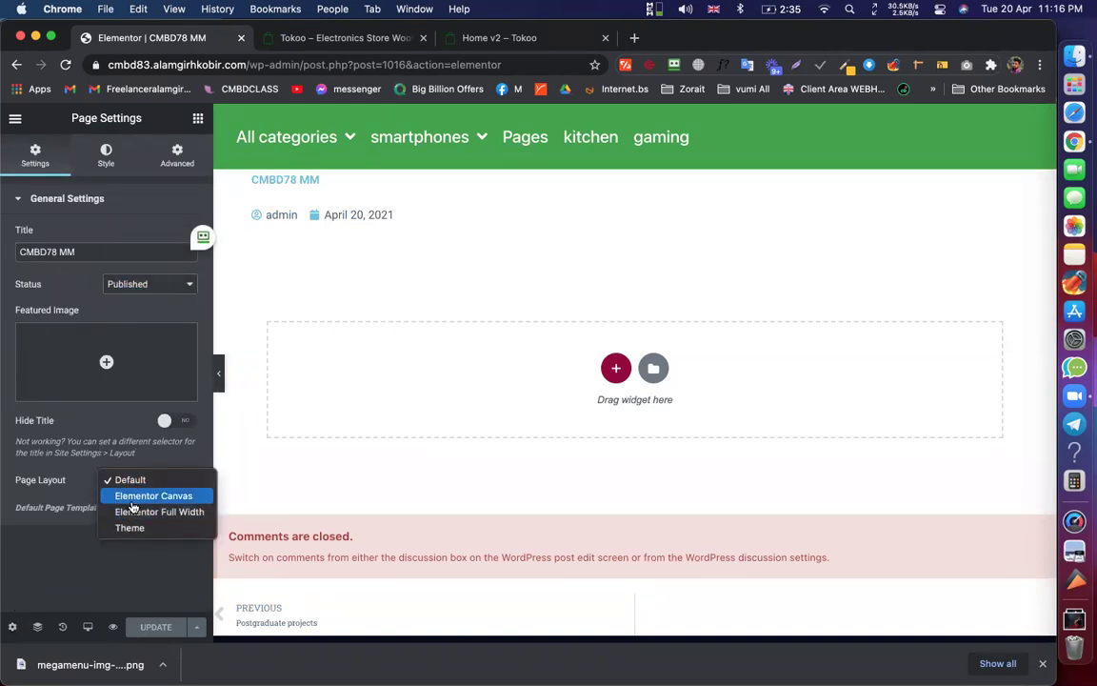
pyautogui.click(132, 493)
pyautogui.click(155, 625)
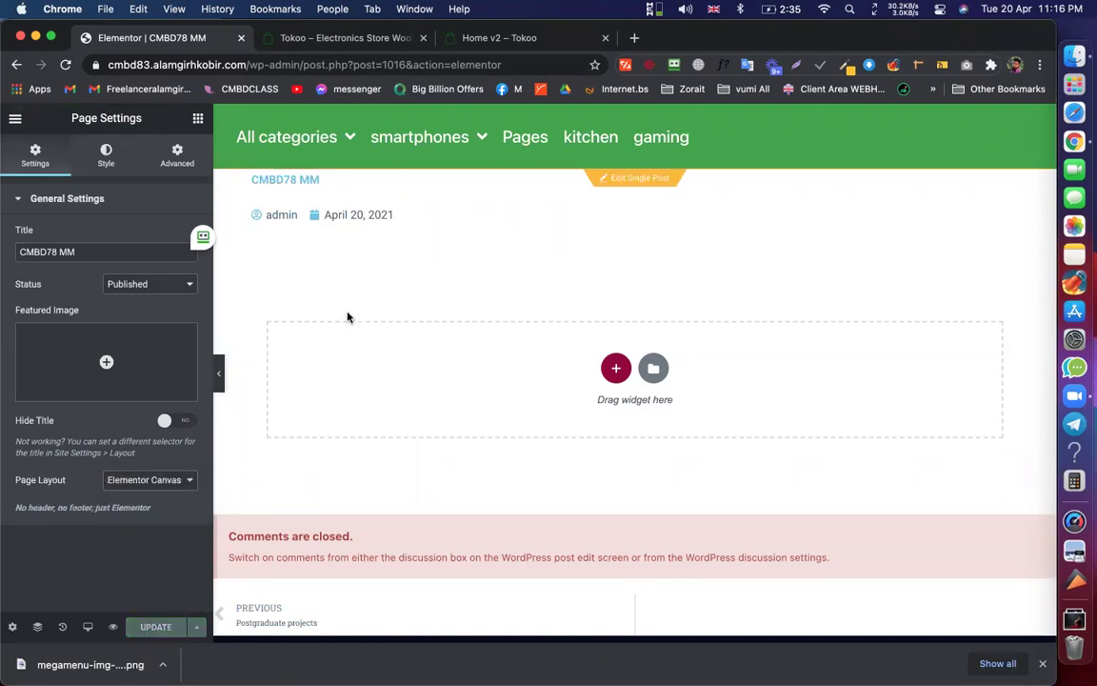
pyautogui.click(66, 65)
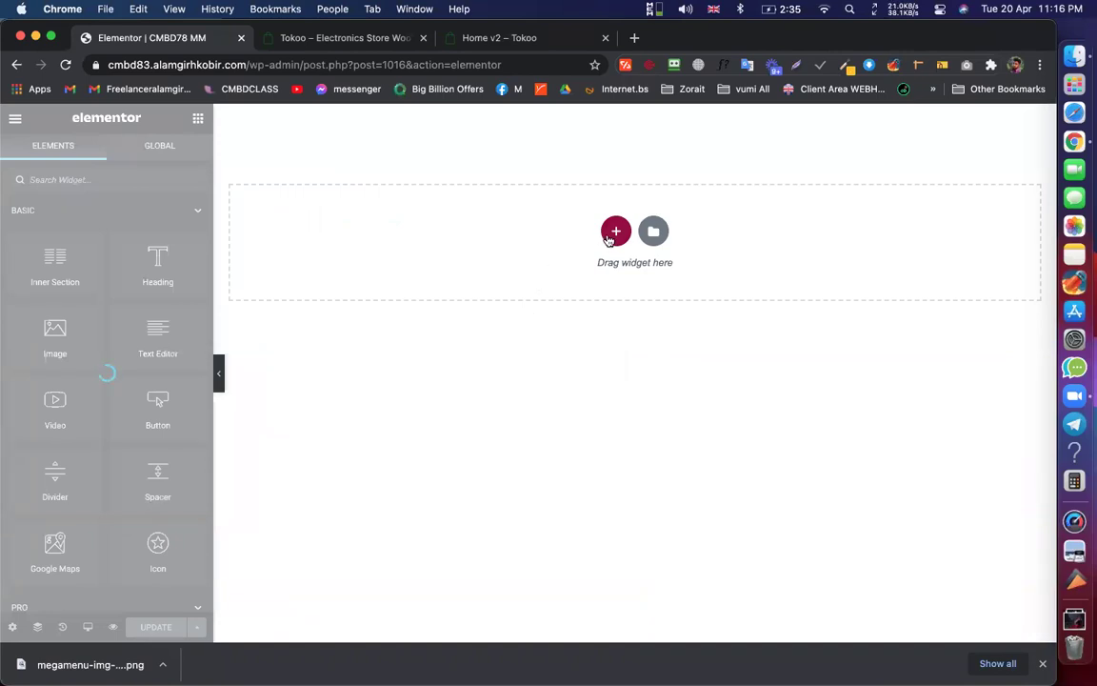
# Check the category list on the Tokoo demo homepage and add a two-column section to the empty Elementor page
pyautogui.click(499, 37)
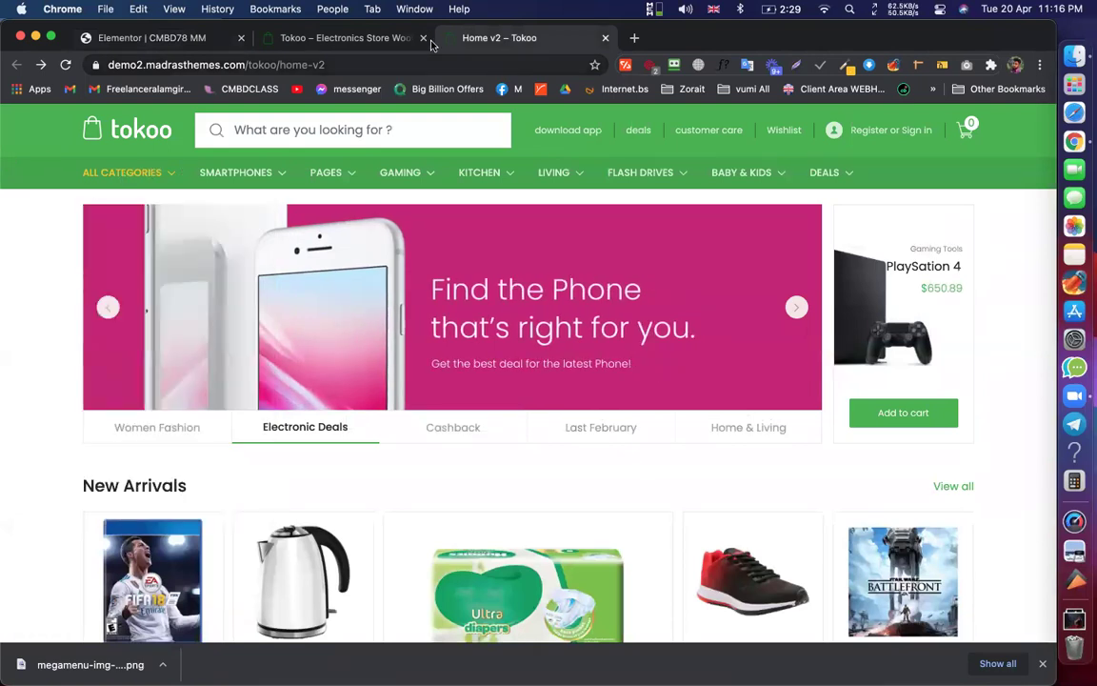
pyautogui.hotkey('ctrl', 'shift', 'Tab')
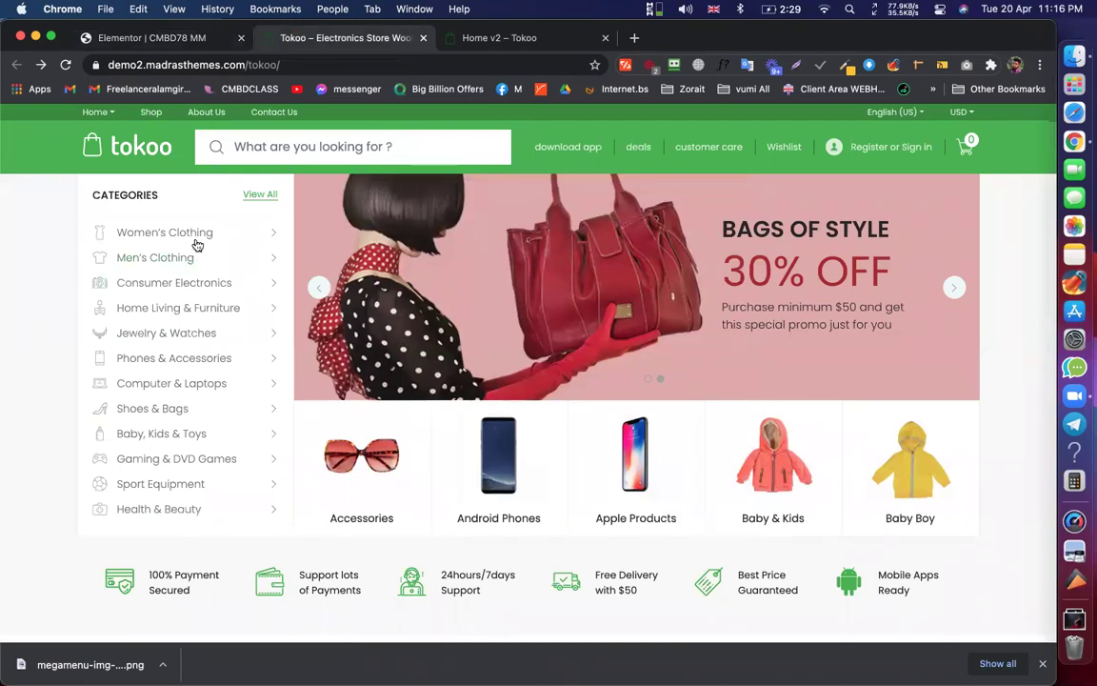
pyautogui.moveTo(163, 234)
pyautogui.click(184, 40)
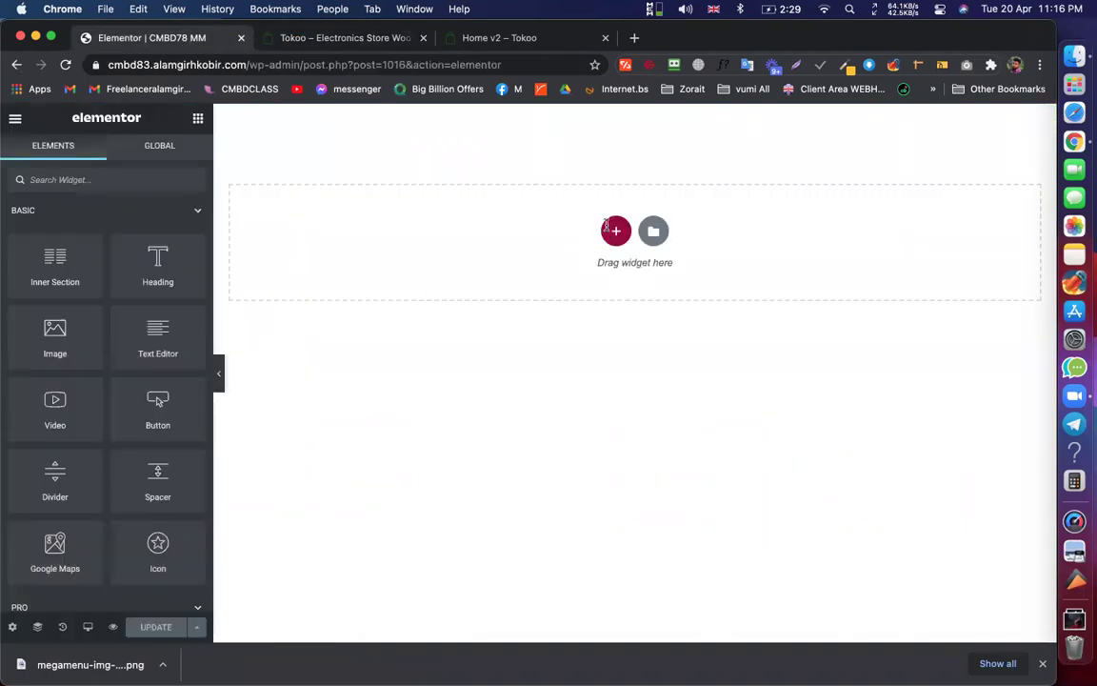
pyautogui.click(613, 230)
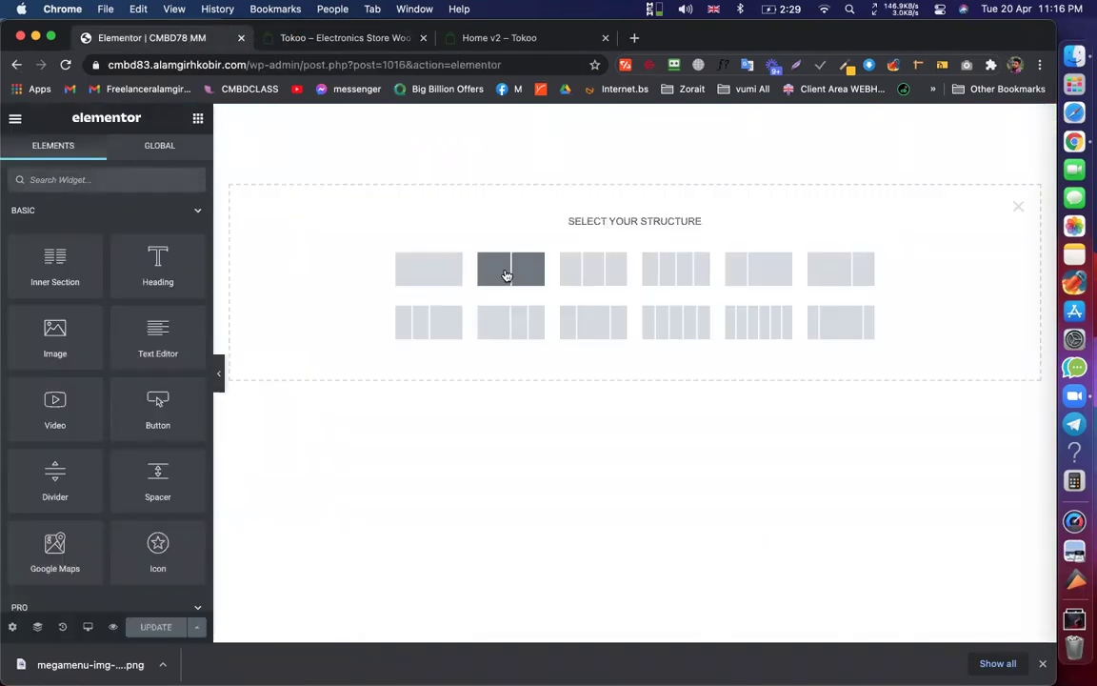
pyautogui.click(505, 274)
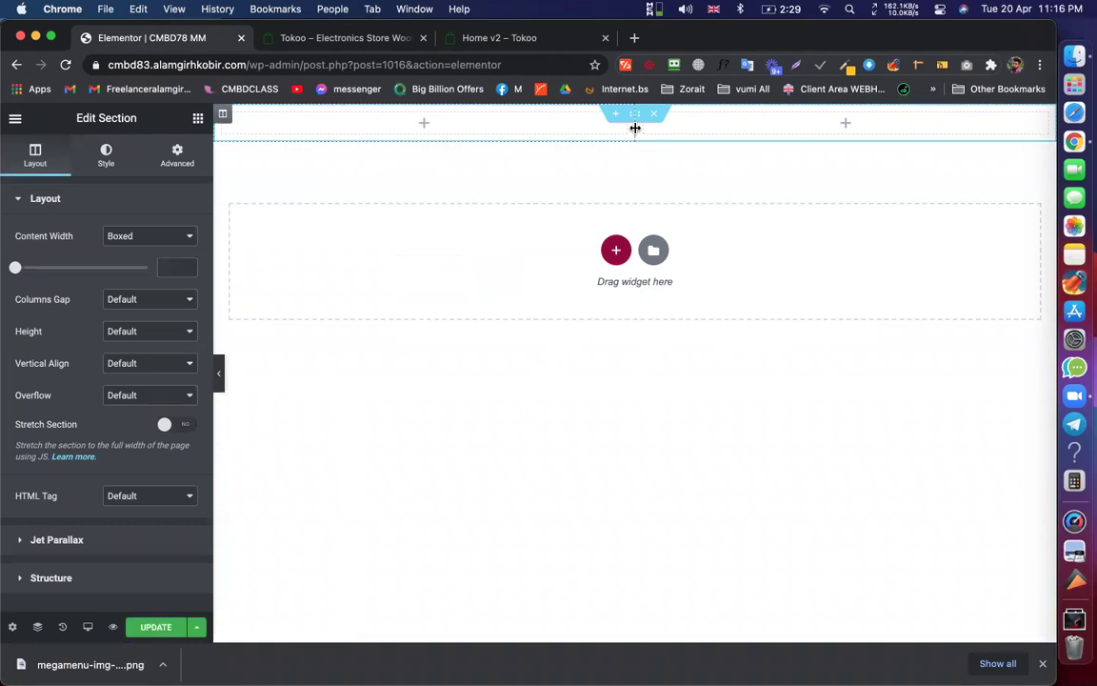
# Narrow the section's first column to about 29.5 % width and update the page
pyautogui.moveTo(463, 132)
pyautogui.mouseDown()
pyautogui.moveTo(447, 126)
pyautogui.moveTo(463, 127)
pyautogui.mouseUp()
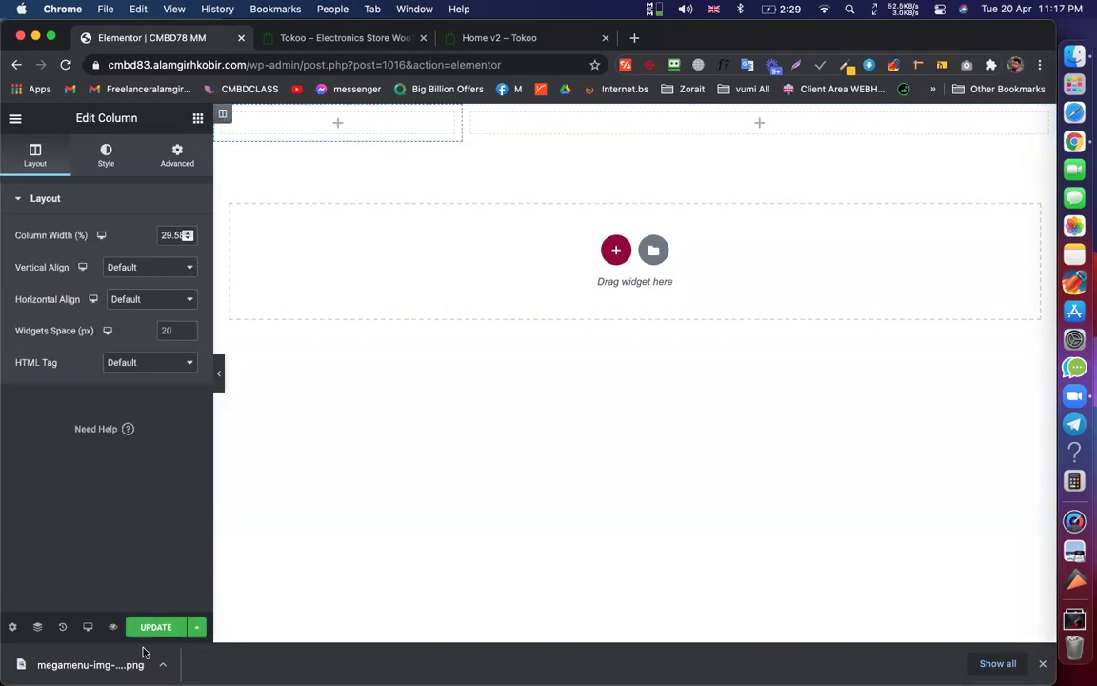
pyautogui.click(156, 626)
pyautogui.click(197, 118)
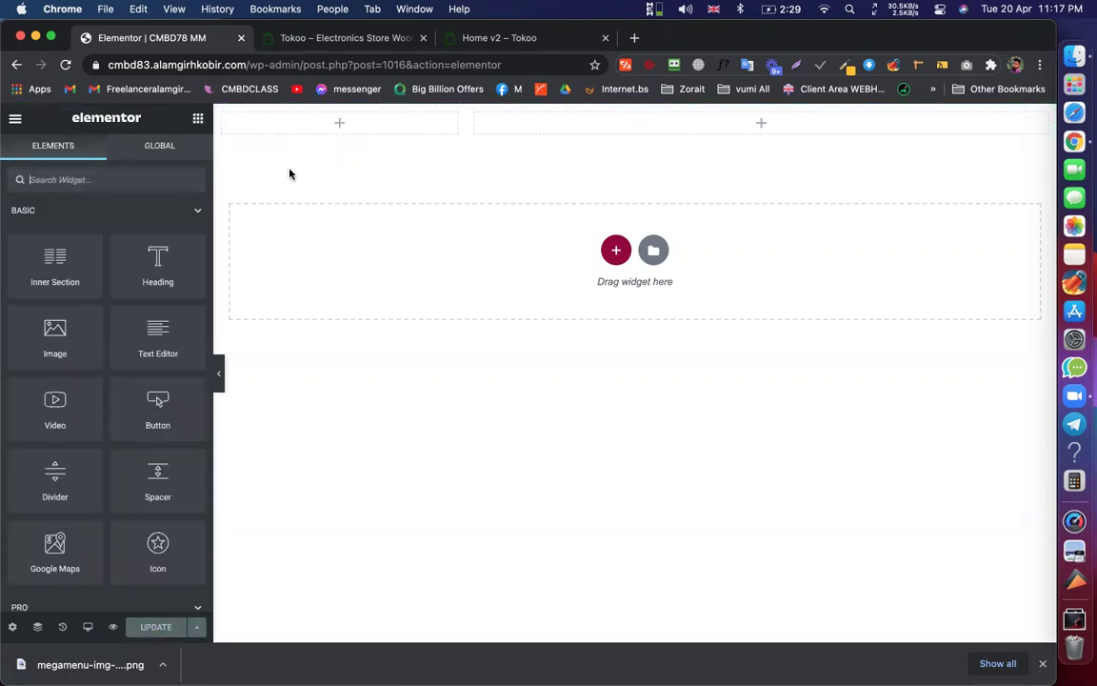
# Add a Heading widget to the narrow column and give it the title CATEGORIES copied from the Tokoo demo
pyautogui.click(324, 38)
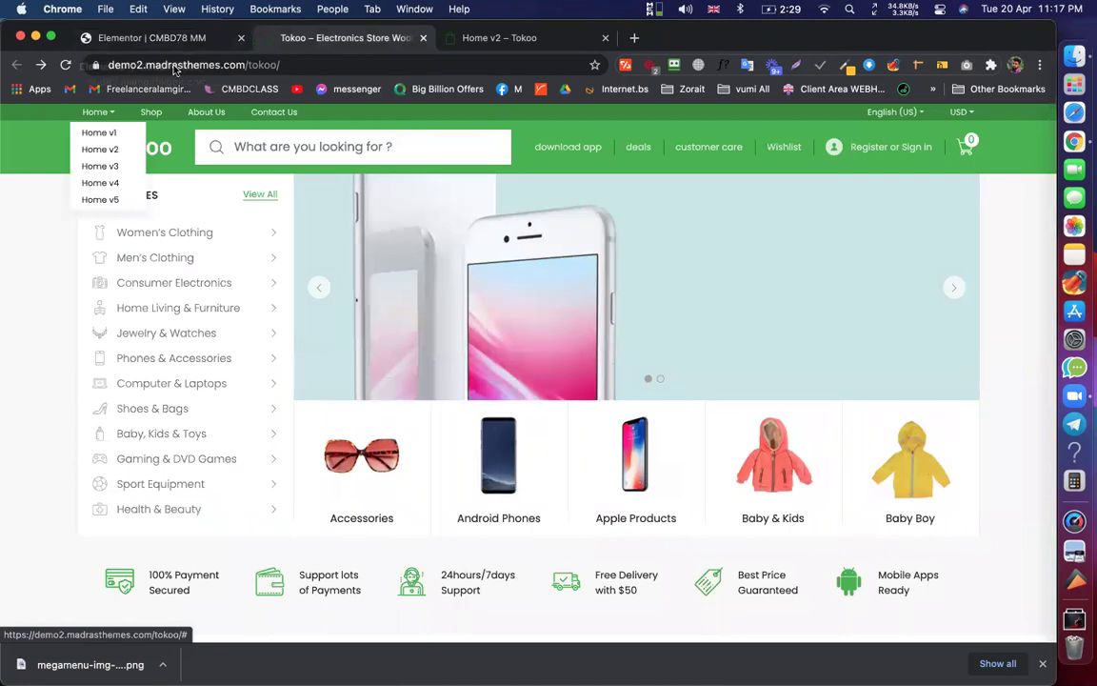
pyautogui.doubleClick(125, 194)
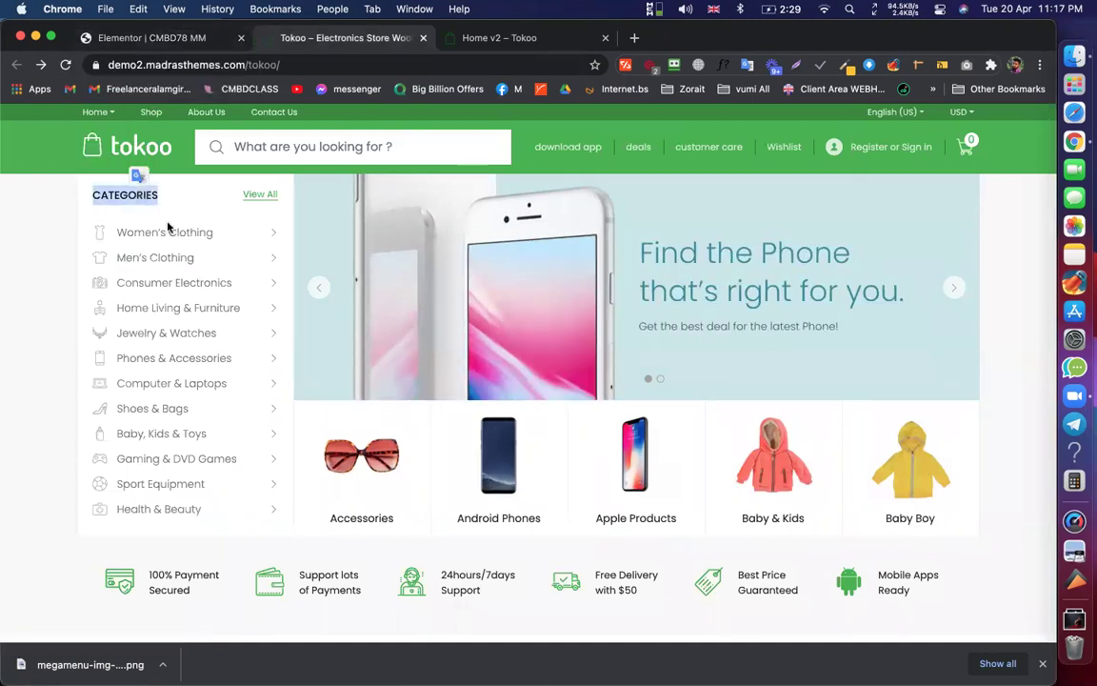
pyautogui.rightClick(141, 190)
pyautogui.click(161, 226)
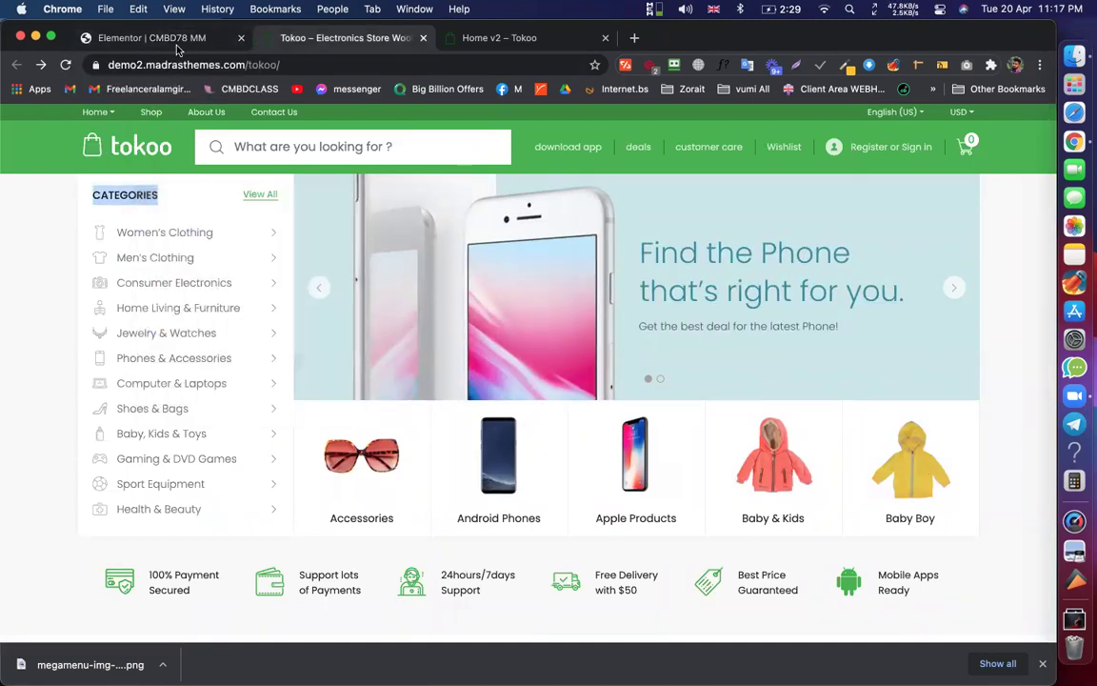
pyautogui.hotkey('ctrl', 'shift', 'Tab')
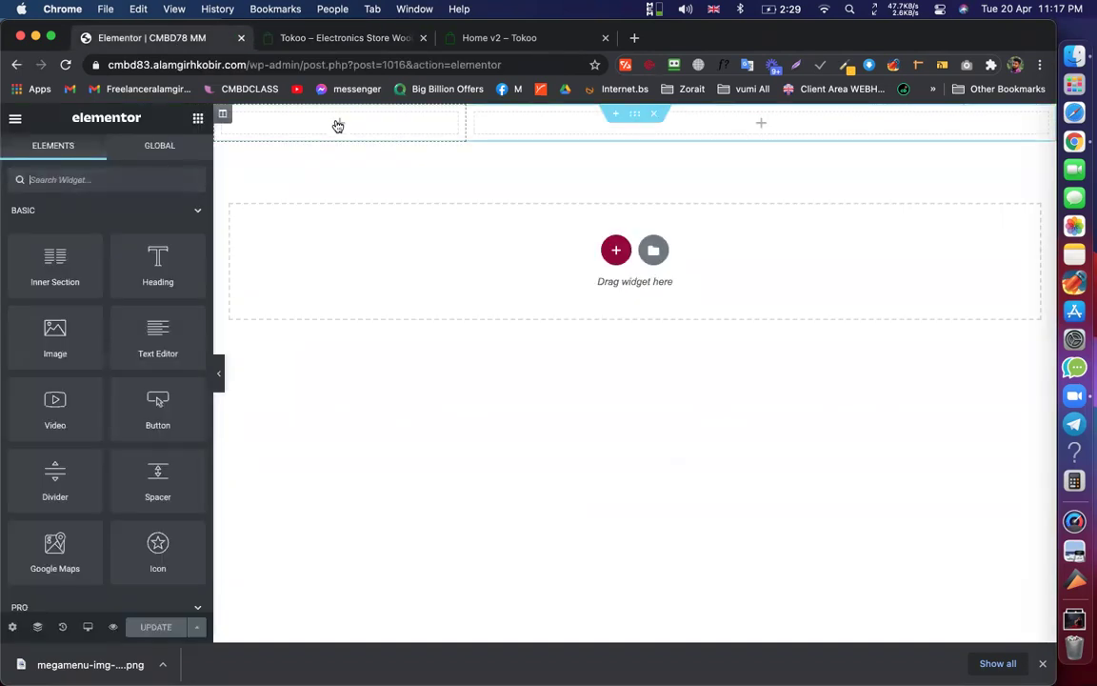
pyautogui.moveTo(151, 266); pyautogui.dragTo(325, 128)
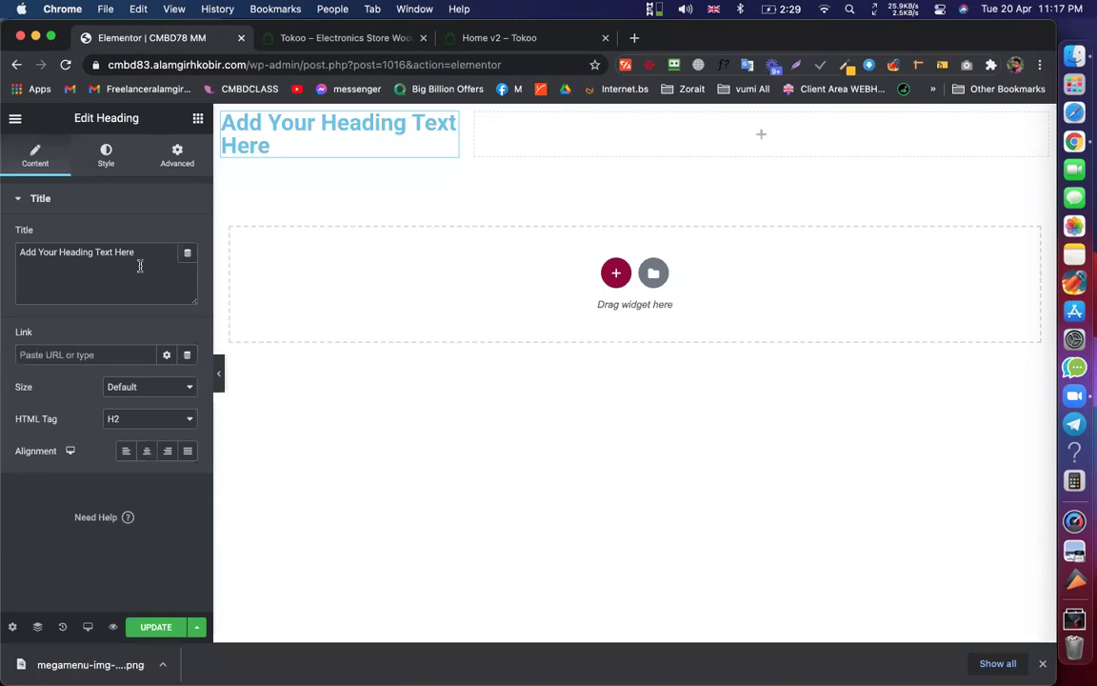
pyautogui.tripleClick(140, 262)
pyautogui.rightClick(147, 293)
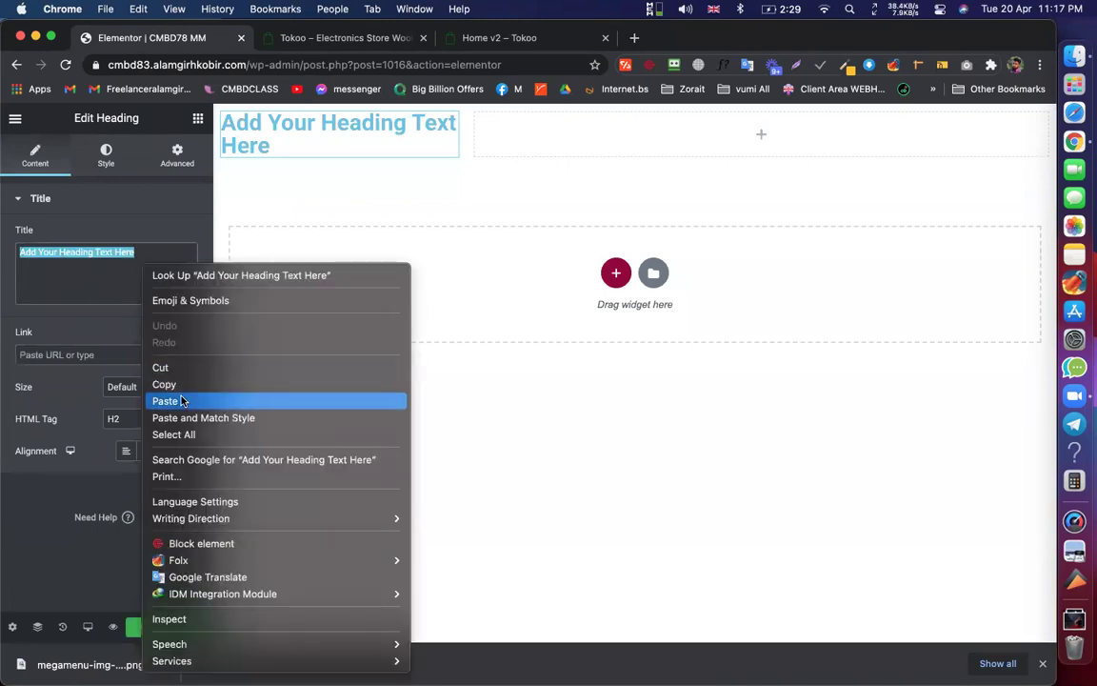
pyautogui.click(167, 401)
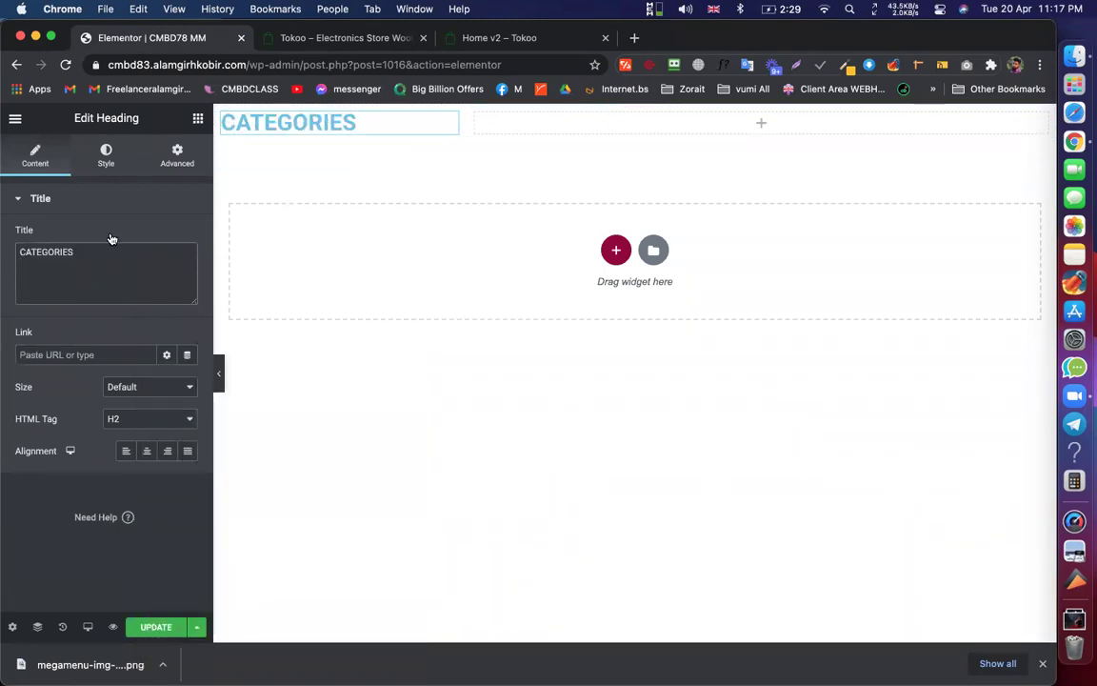
# Style the CATEGORIES heading with a 22 px font size and text color #2A2A2A, and compare it with the Tokoo demo
pyautogui.click(106, 154)
pyautogui.click(188, 268)
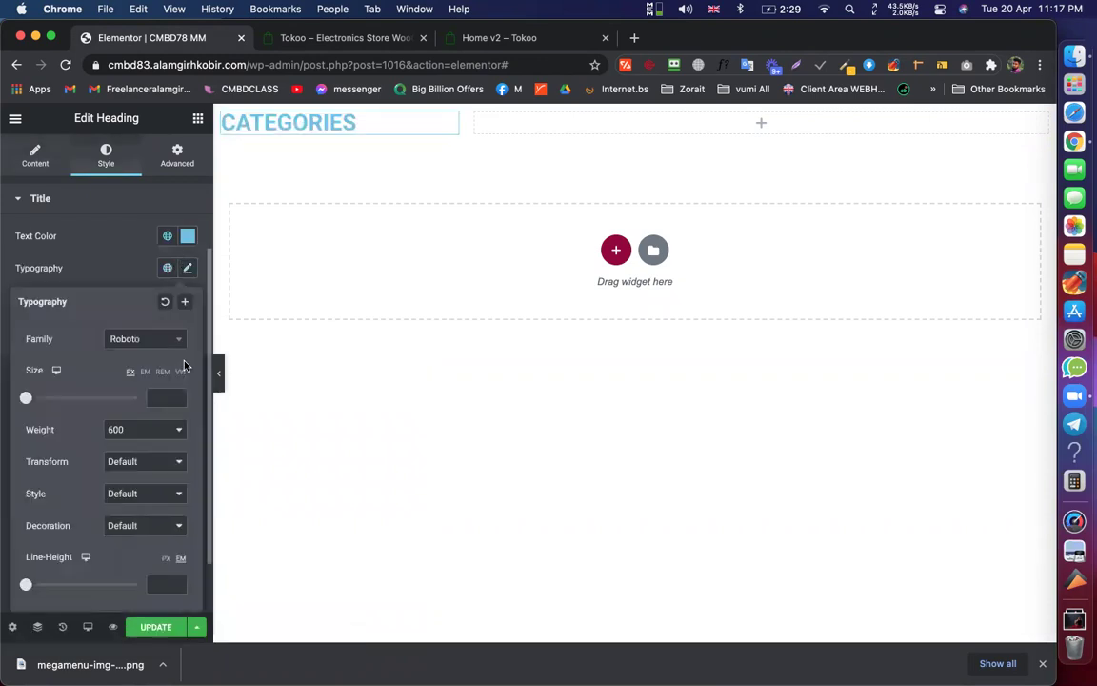
pyautogui.click(158, 397)
pyautogui.write('22')
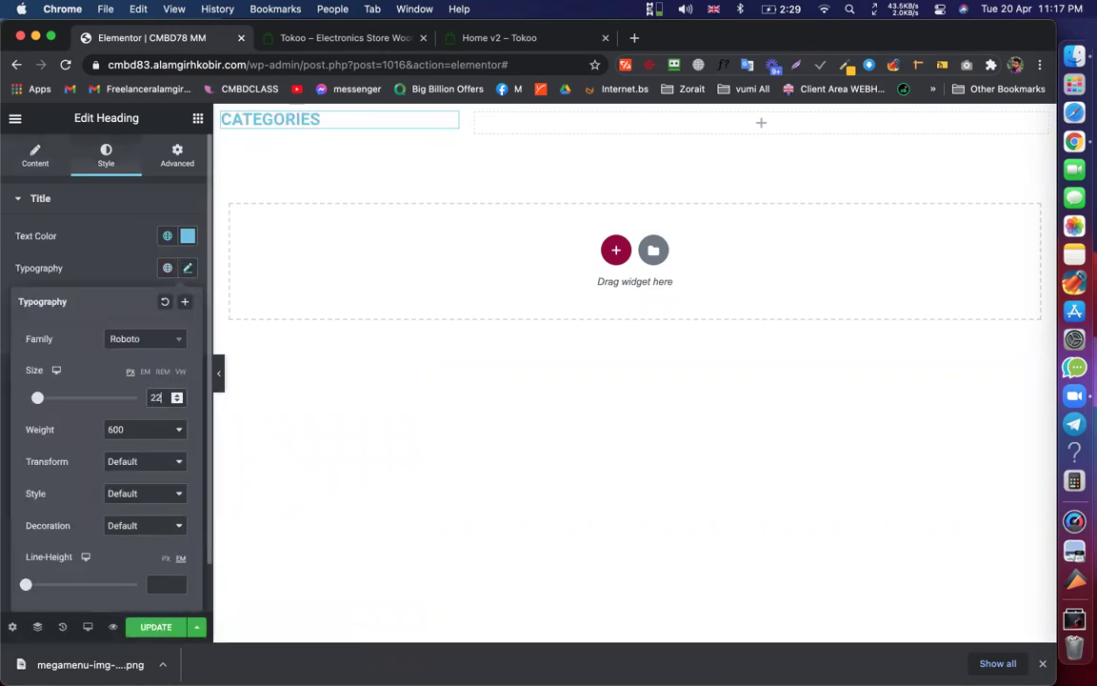
pyautogui.click(186, 236)
pyautogui.moveTo(107, 379); pyautogui.dragTo(107, 402)
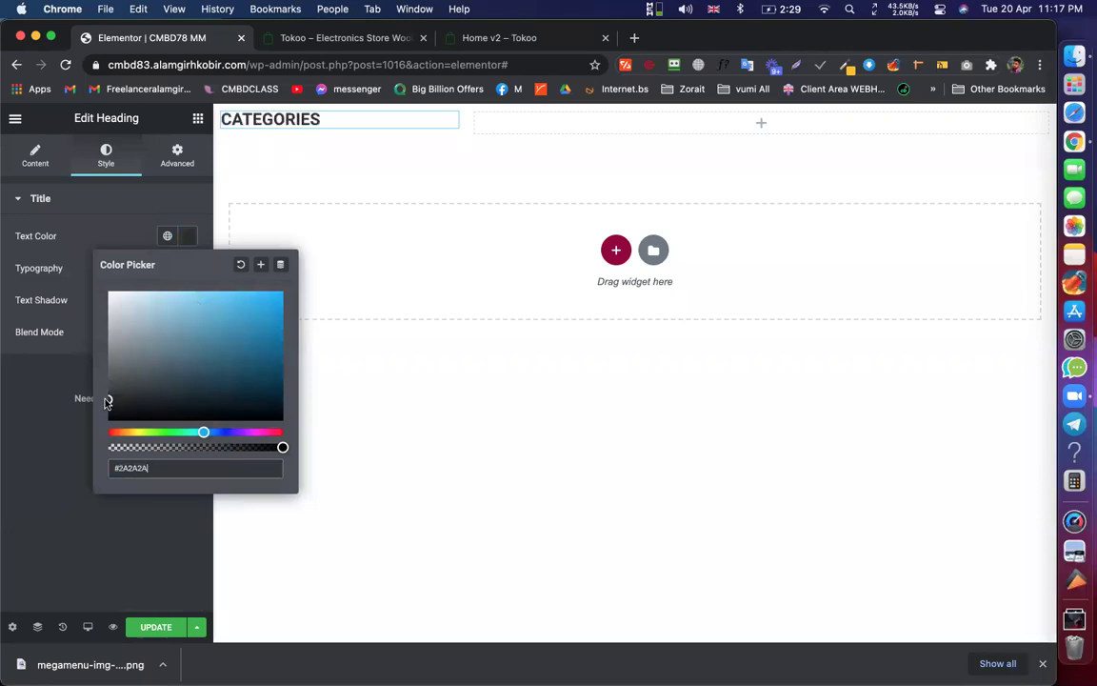
pyautogui.click(37, 474)
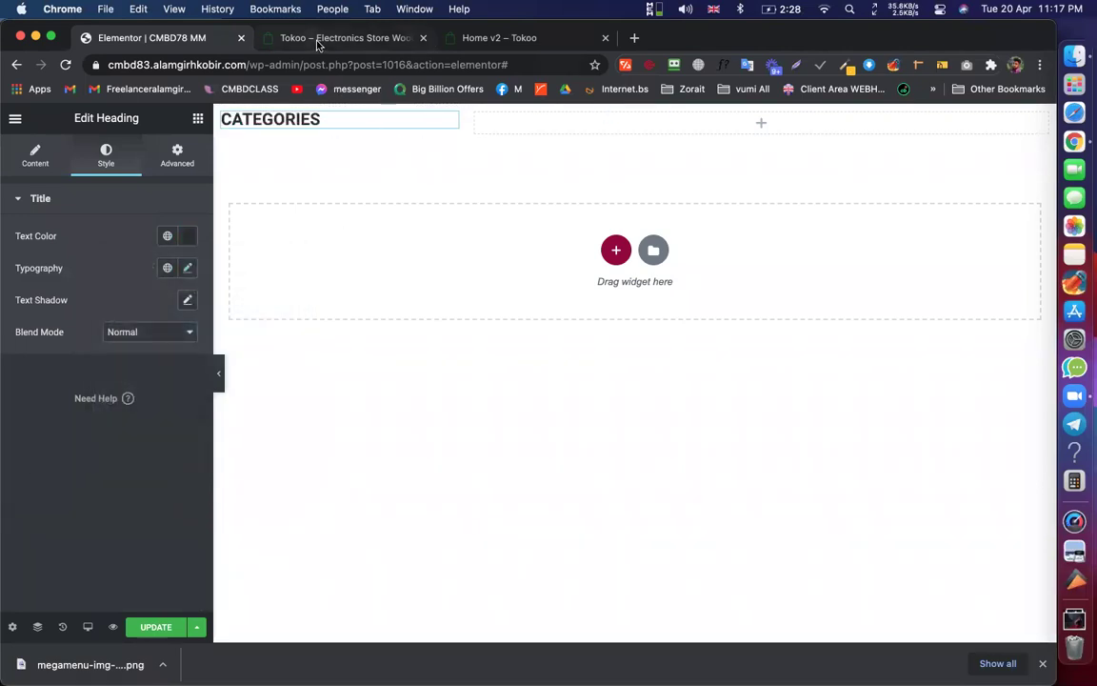
pyautogui.click(317, 40)
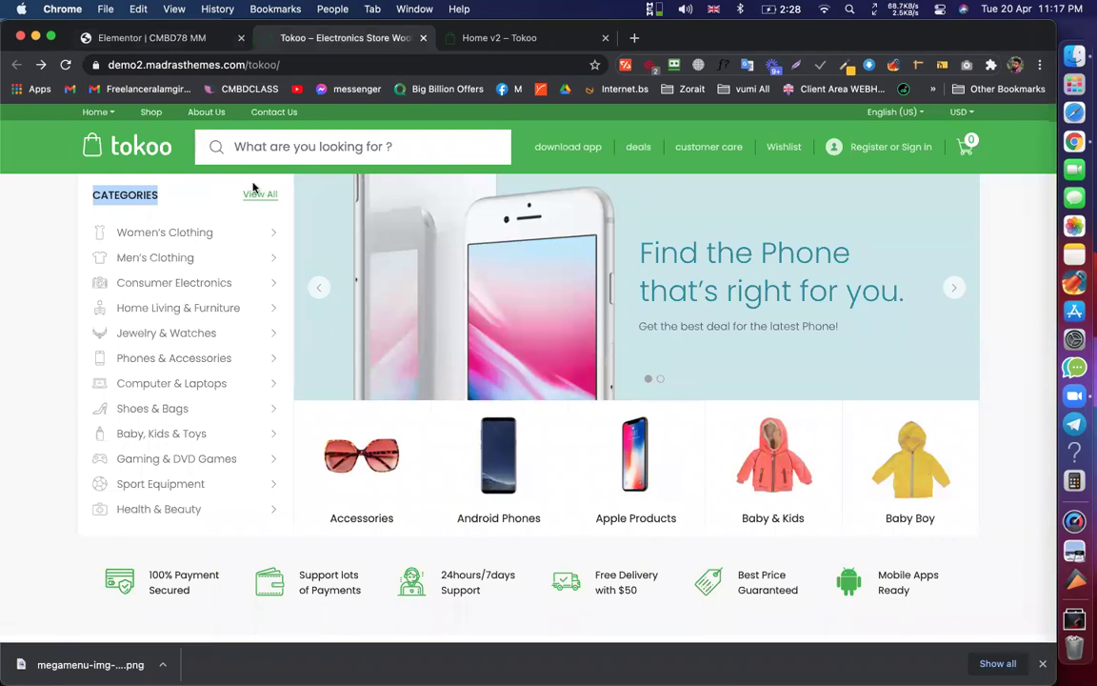
pyautogui.click(89, 196)
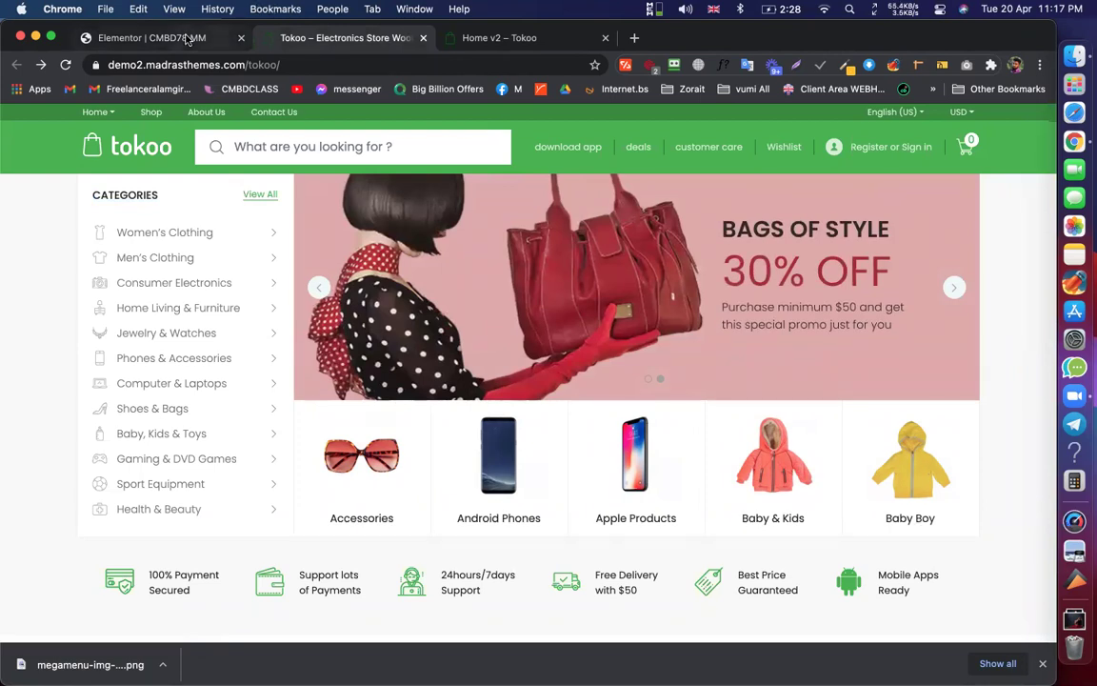
# Switch back to the Elementor editor and update the page with the styled CATEGORIES heading
pyautogui.click(187, 38)
pyautogui.click(157, 626)
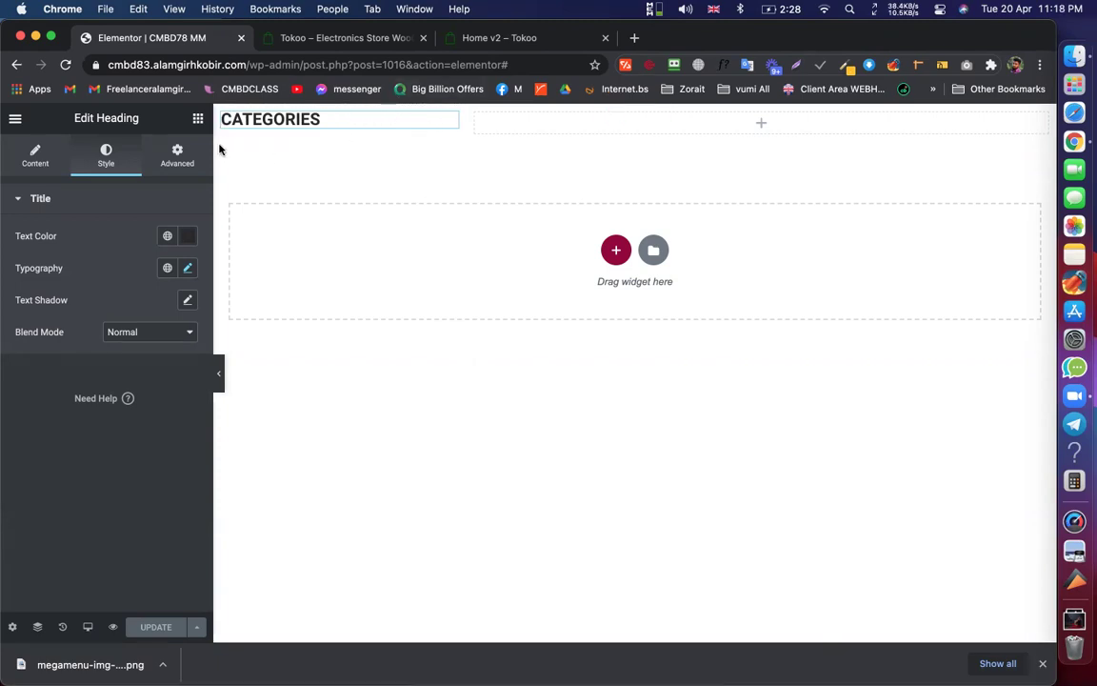
pyautogui.click(197, 118)
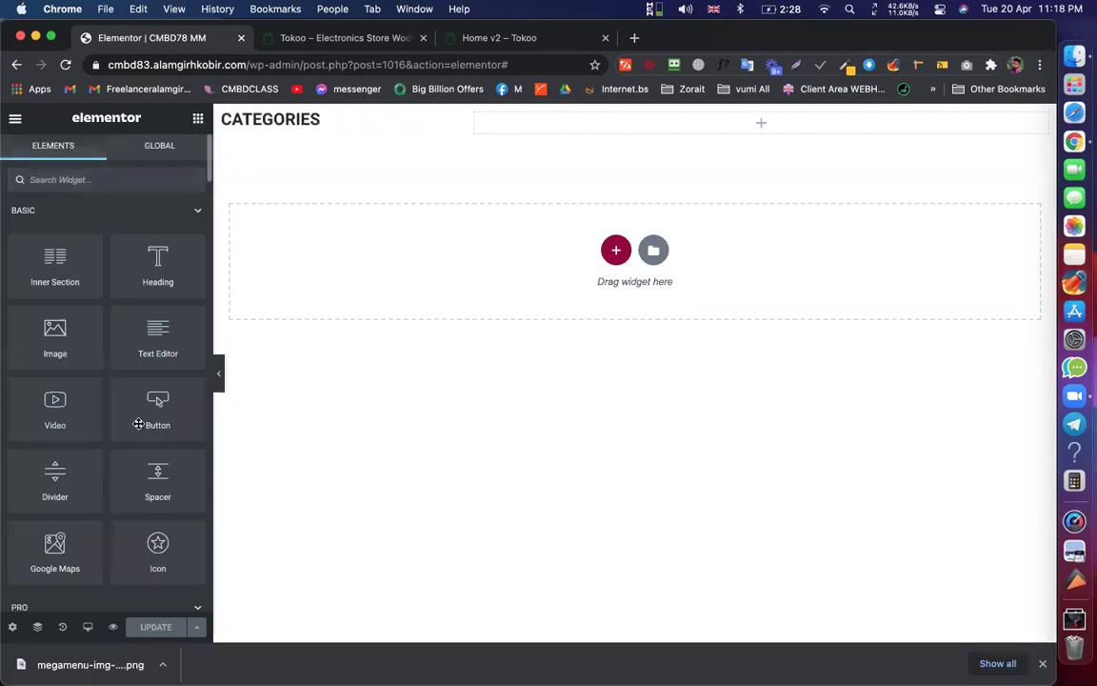
pyautogui.moveTo(153, 419); pyautogui.dragTo(318, 134)
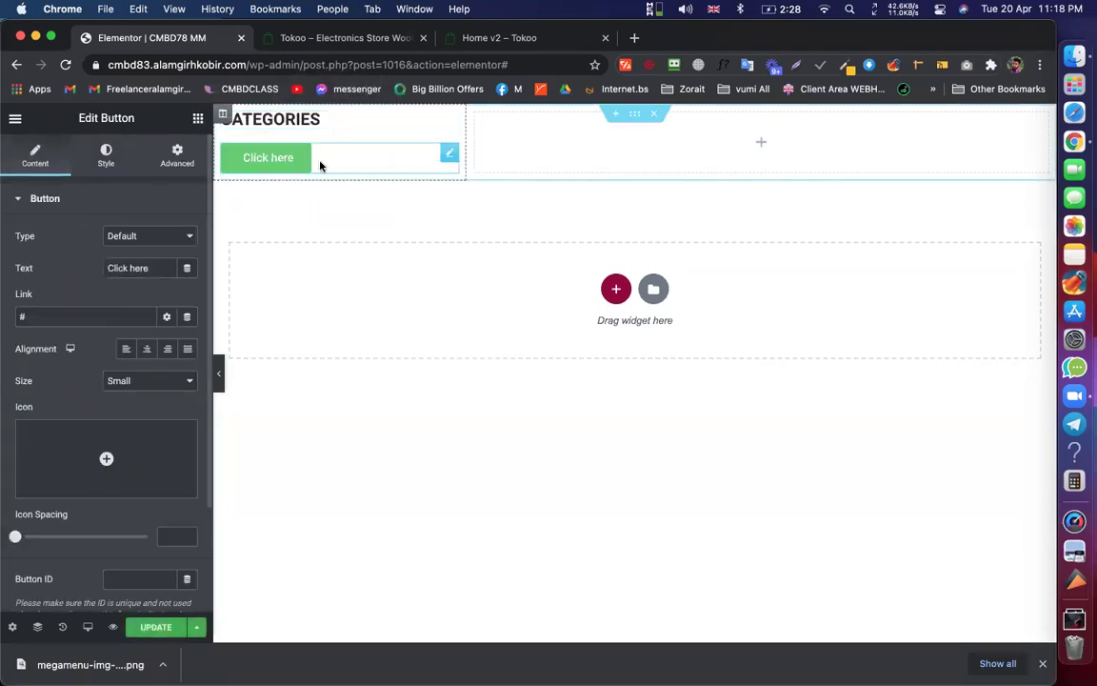
pyautogui.rightClick(448, 152)
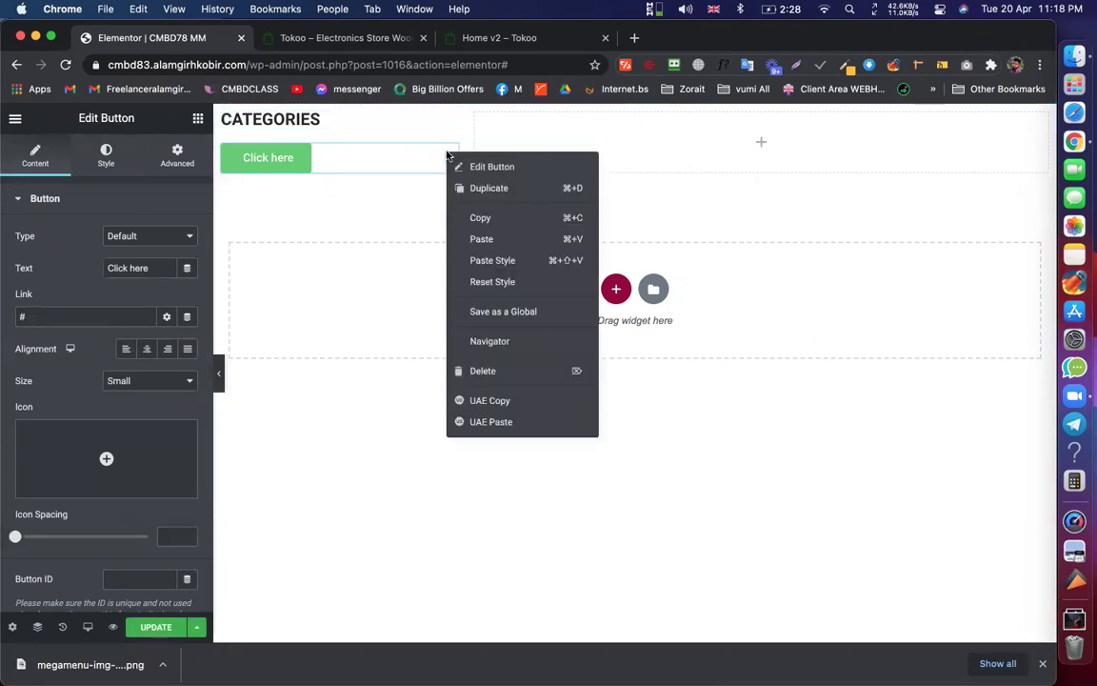
pyautogui.click(362, 322)
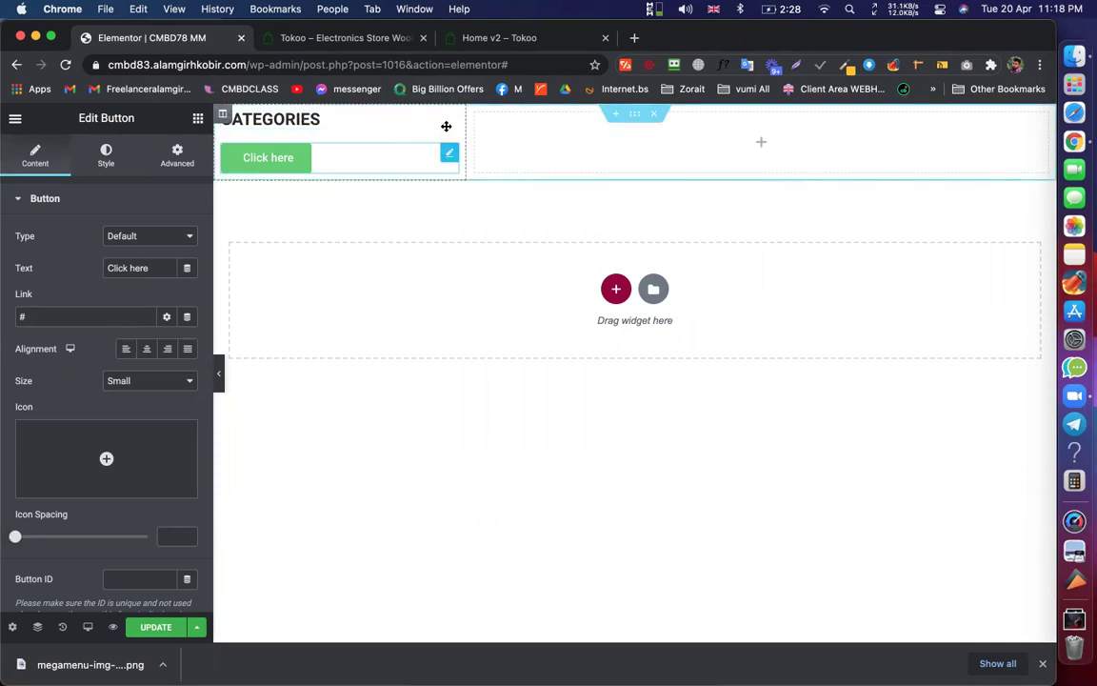
pyautogui.rightClick(449, 151)
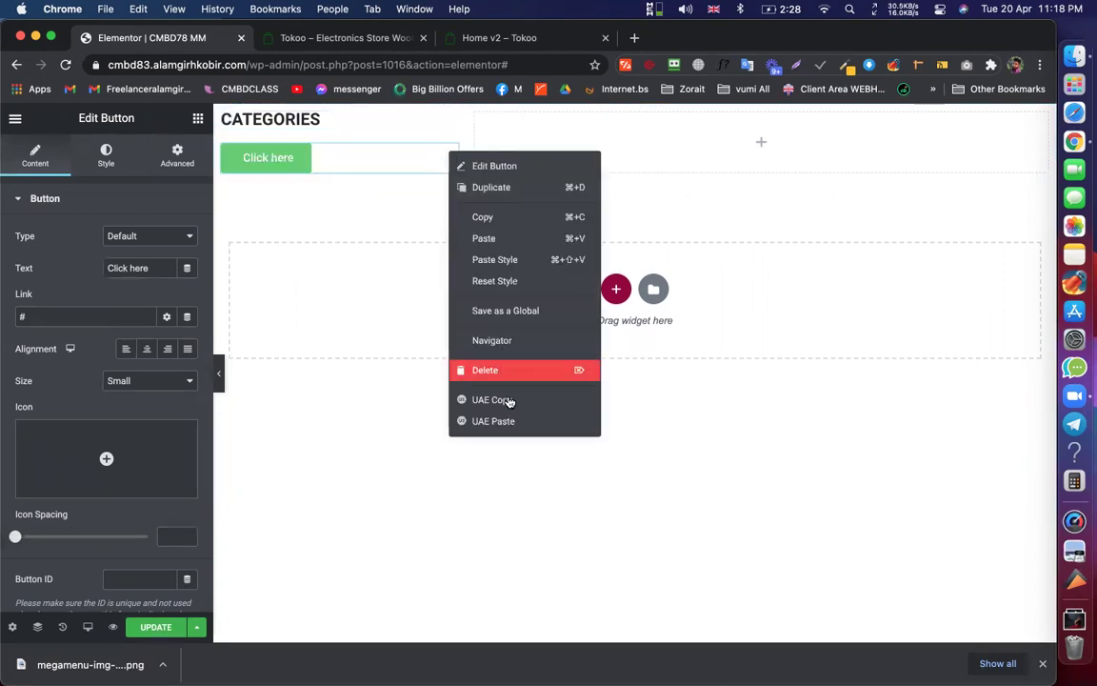
pyautogui.click(508, 371)
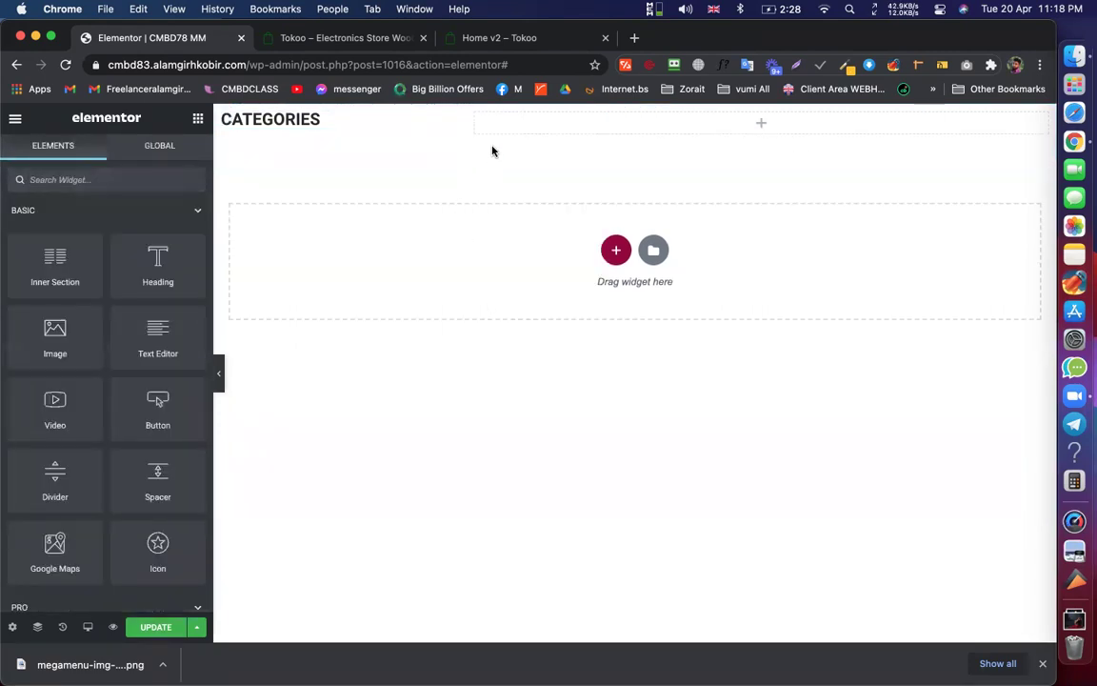
# Add a one-column section below the CATEGORIES row and place an Inner Section in it with a narrowed first column
pyautogui.click(614, 250)
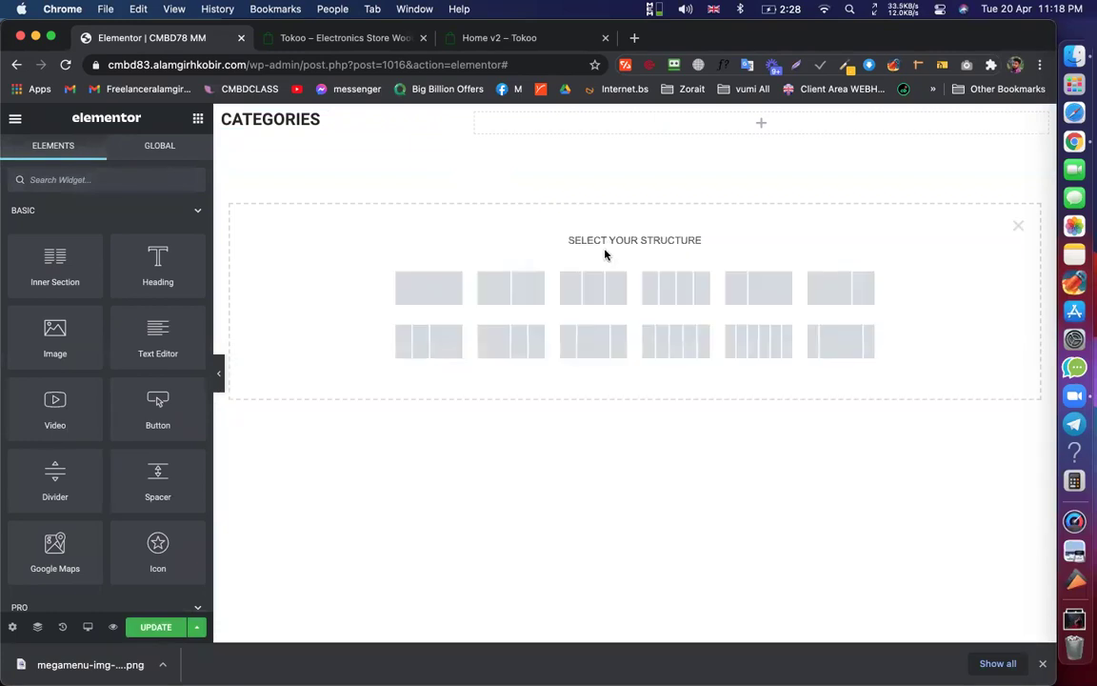
pyautogui.click(440, 290)
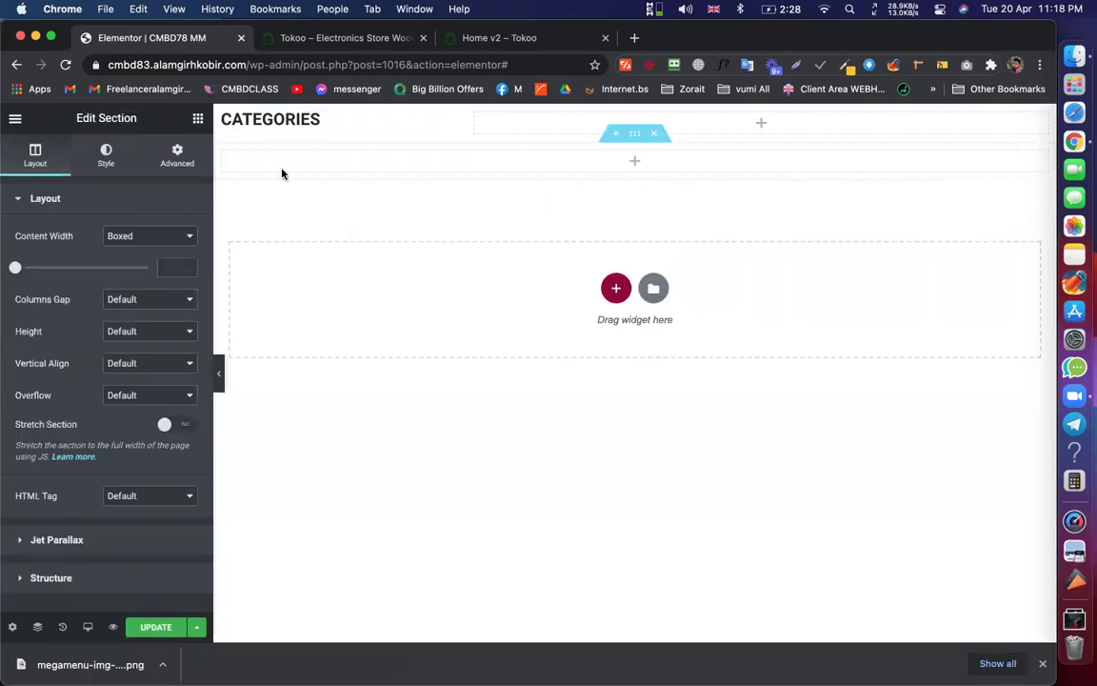
pyautogui.click(197, 120)
pyautogui.moveTo(55, 262); pyautogui.dragTo(519, 190)
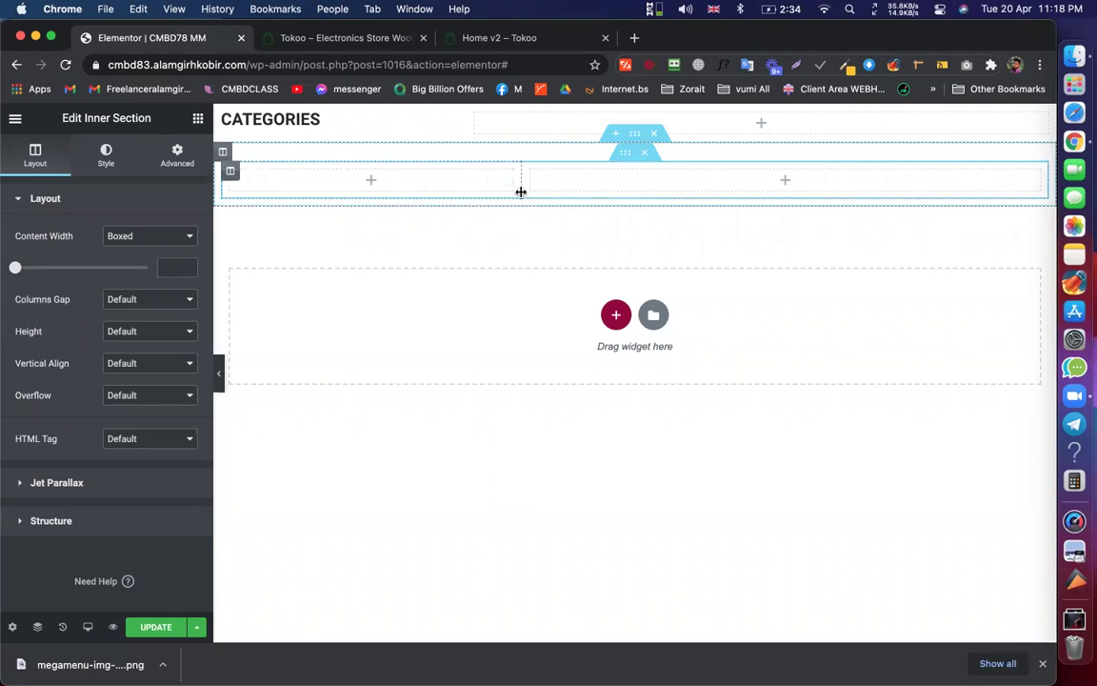
# Copy the CATEGORIES heading into the first column of the new section's inner section
pyautogui.rightClick(300, 118)
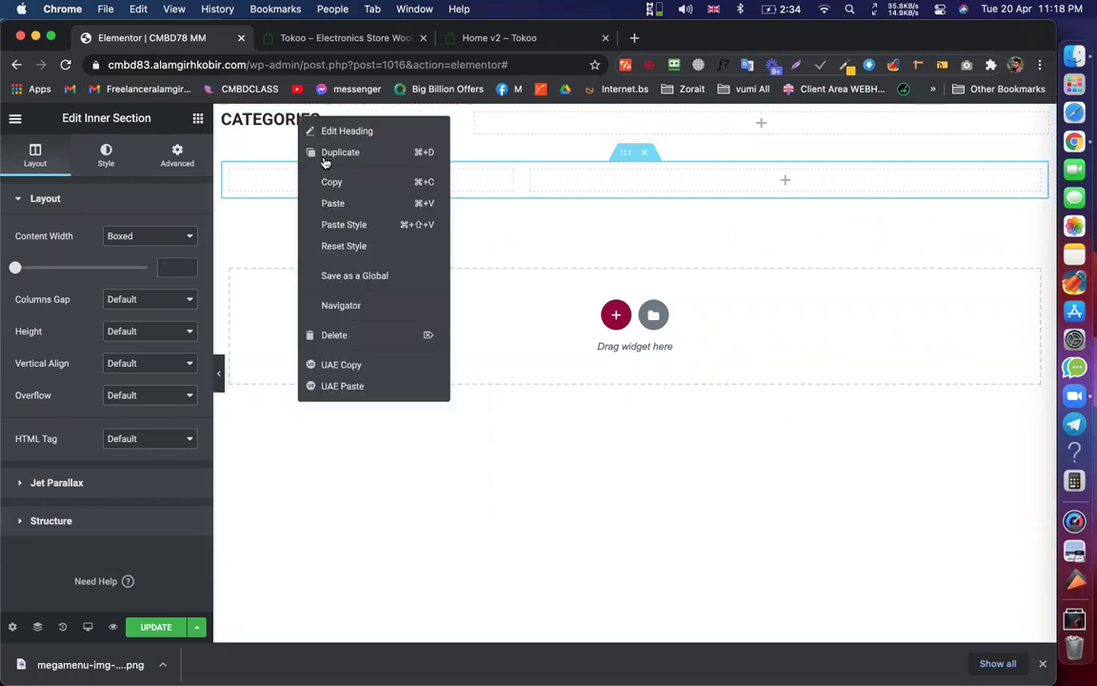
pyautogui.click(331, 183)
pyautogui.rightClick(331, 183)
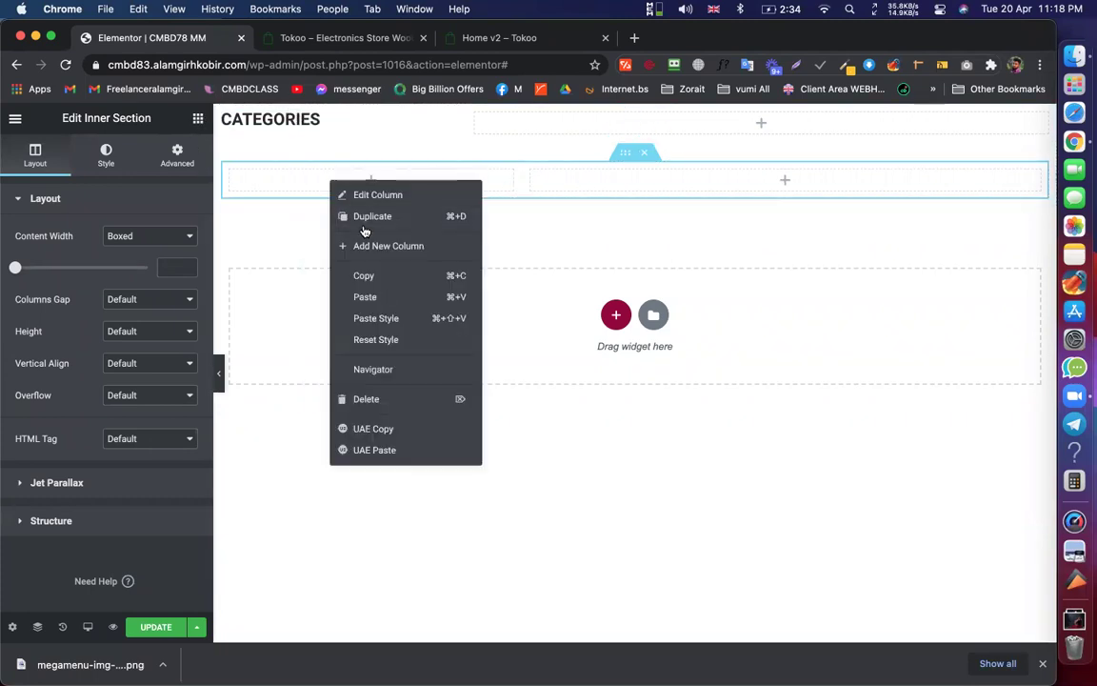
pyautogui.click(364, 297)
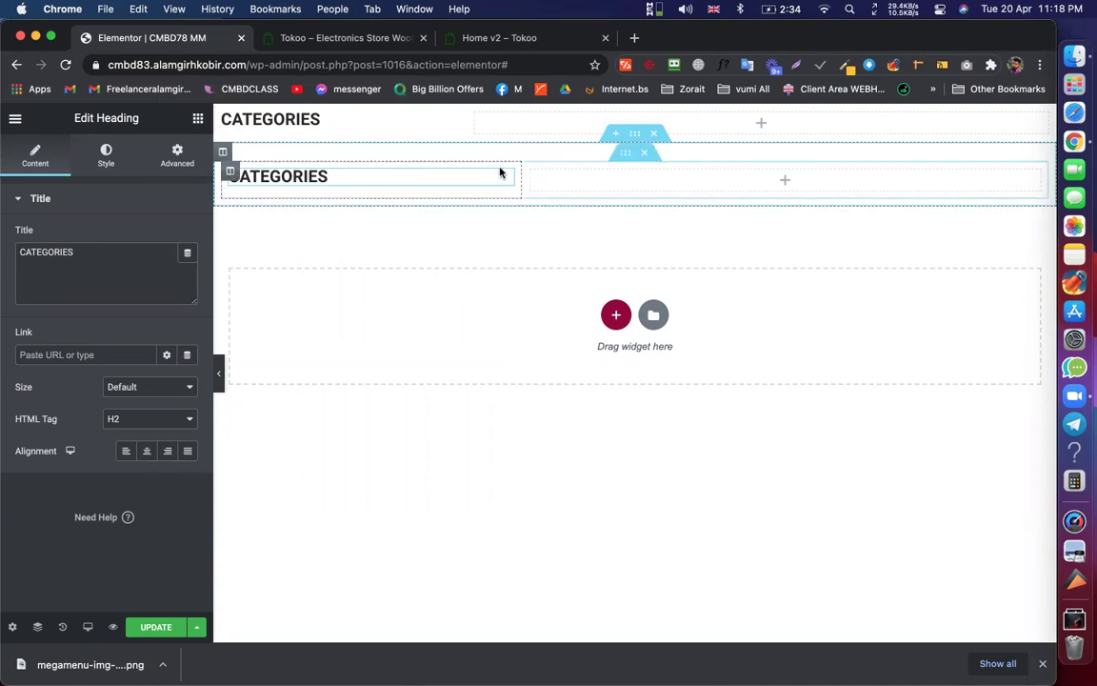
pyautogui.click(198, 120)
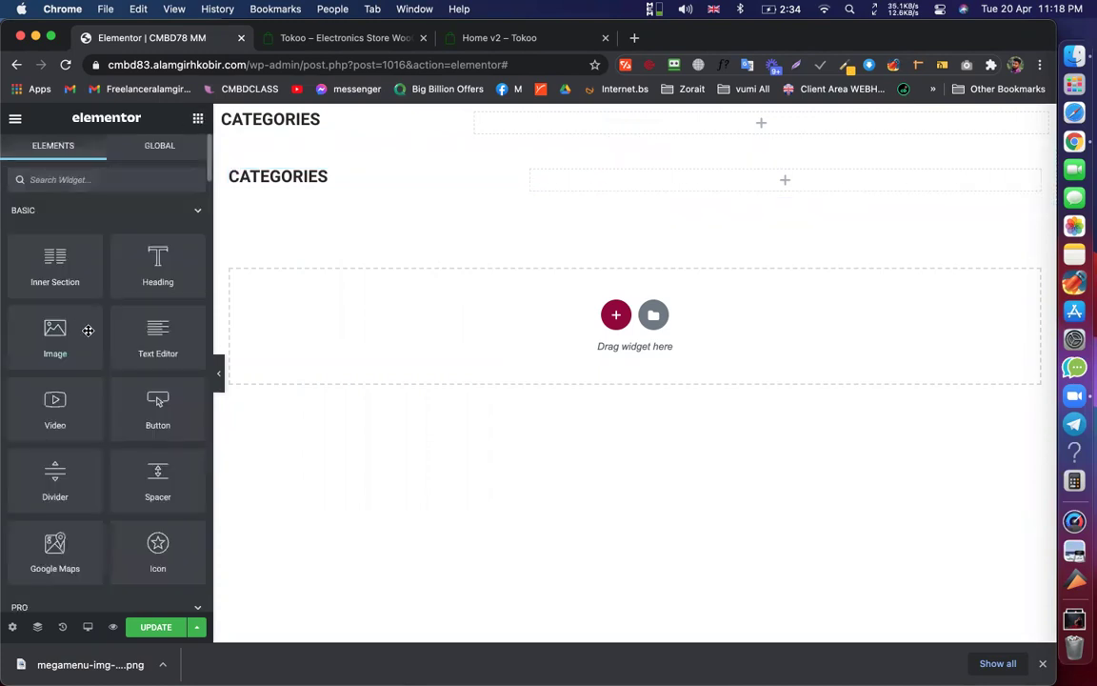
pyautogui.moveTo(55, 258); pyautogui.dragTo(325, 165)
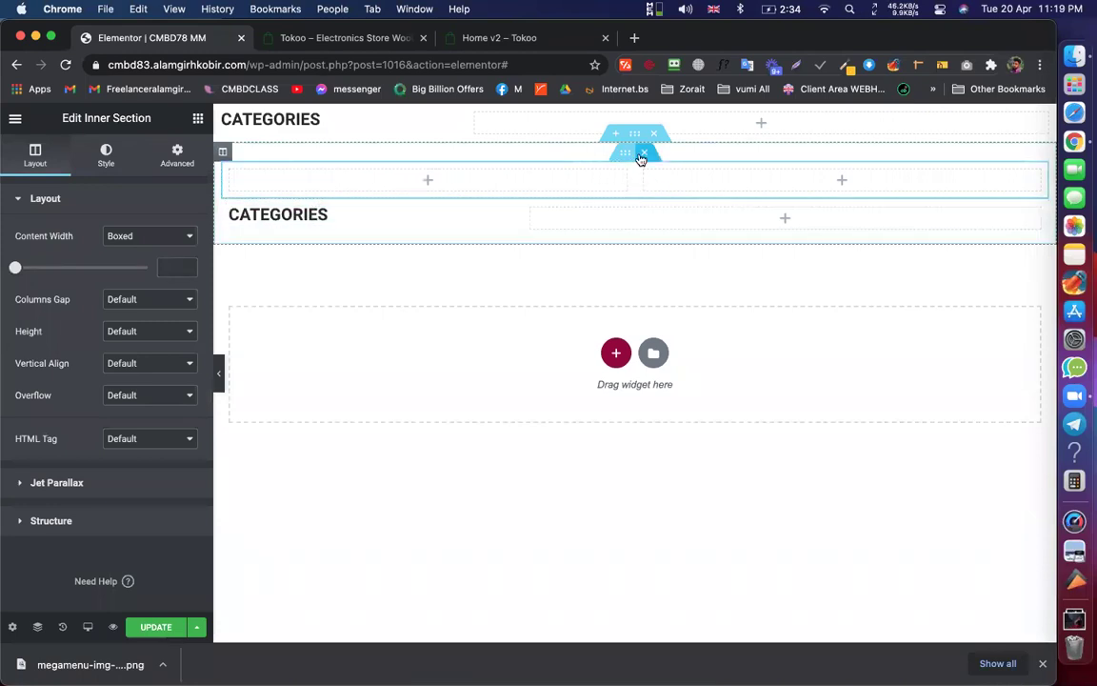
pyautogui.click(642, 154)
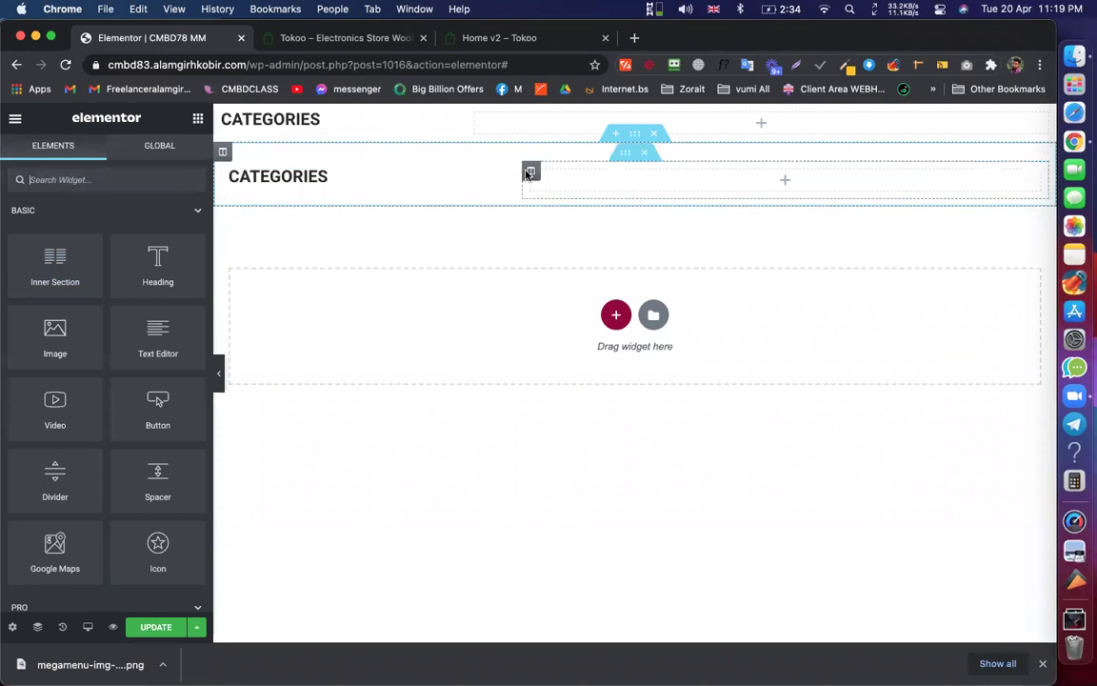
# Add an Inner Section to the upper section's narrow column, with the CATEGORIES heading in its first column and a Button widget in its second
pyautogui.moveTo(95, 235); pyautogui.dragTo(318, 122)
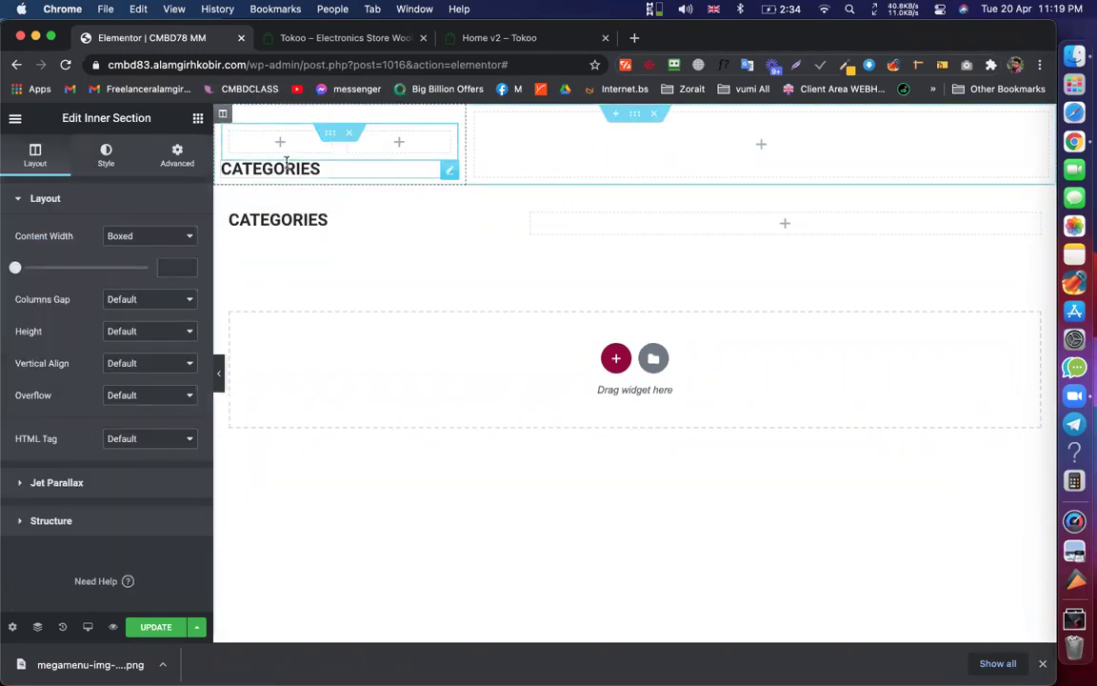
pyautogui.moveTo(447, 168); pyautogui.dragTo(333, 142)
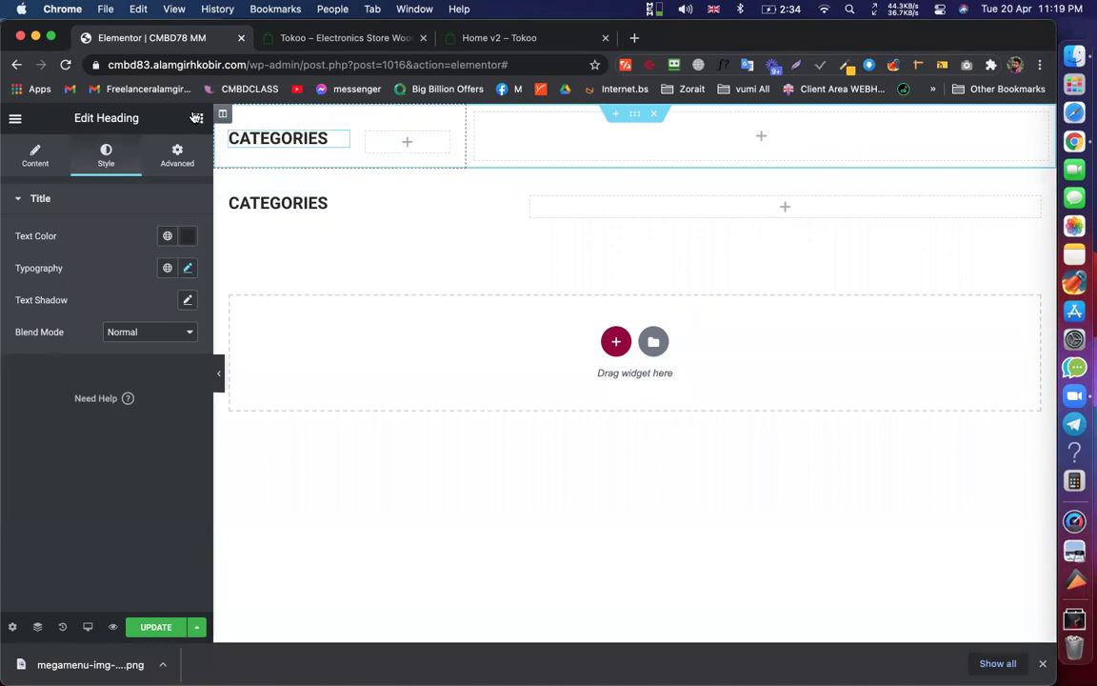
pyautogui.click(197, 117)
pyautogui.moveTo(153, 424); pyautogui.dragTo(405, 147)
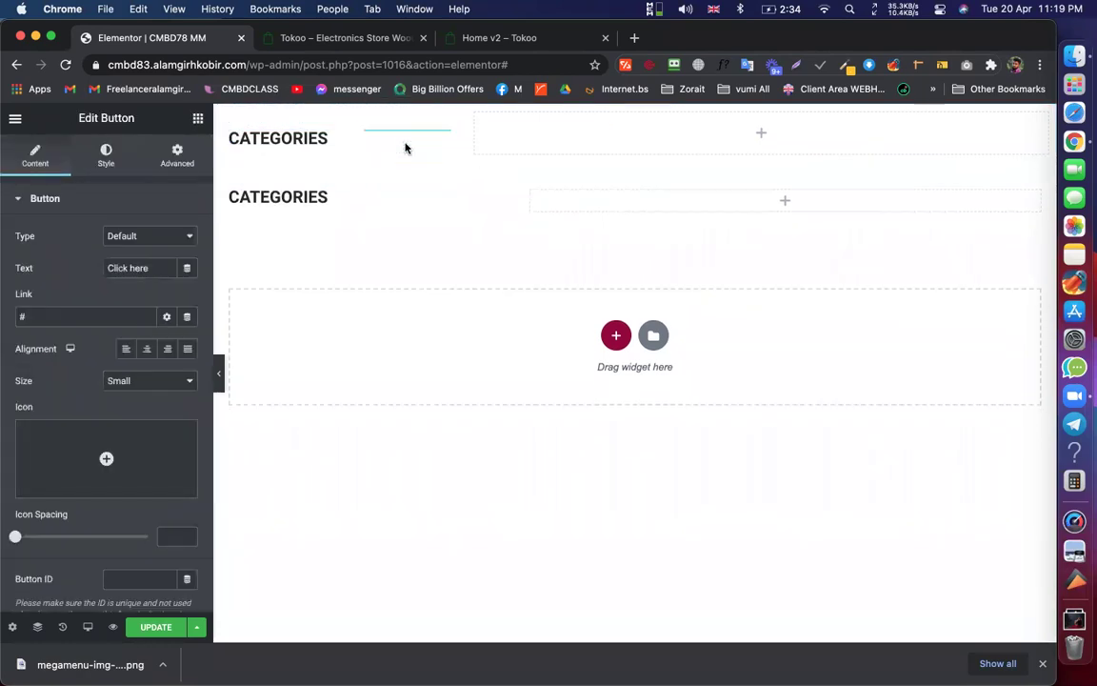
# Make the button's normal background color fully transparent
pyautogui.click(106, 155)
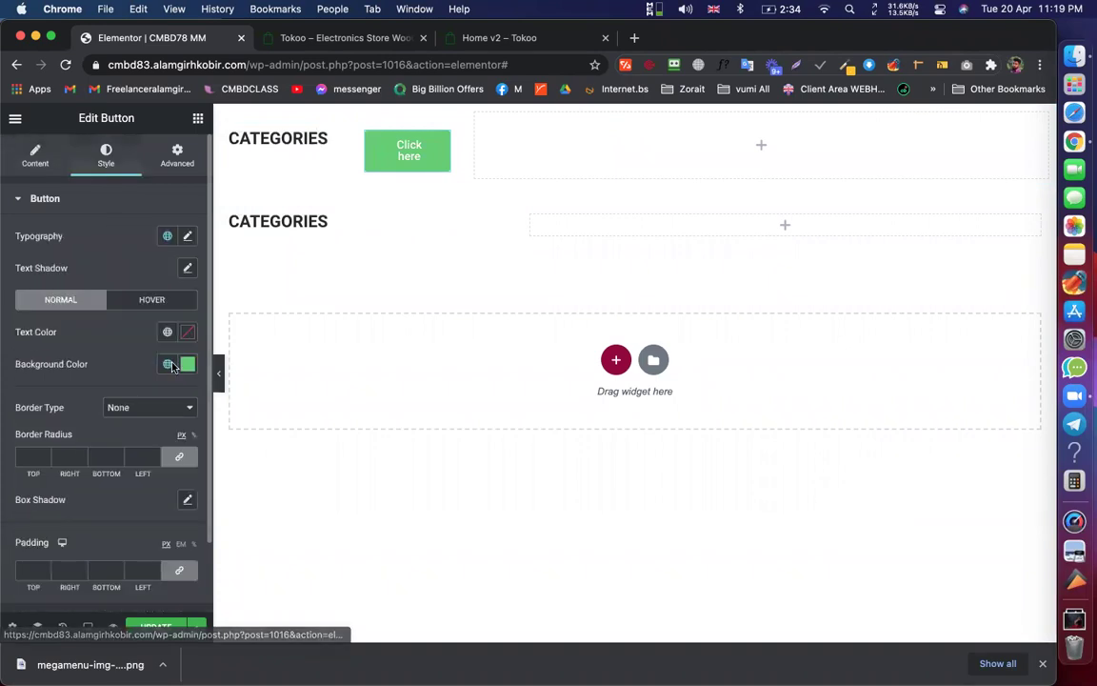
pyautogui.click(190, 363)
pyautogui.click(144, 589)
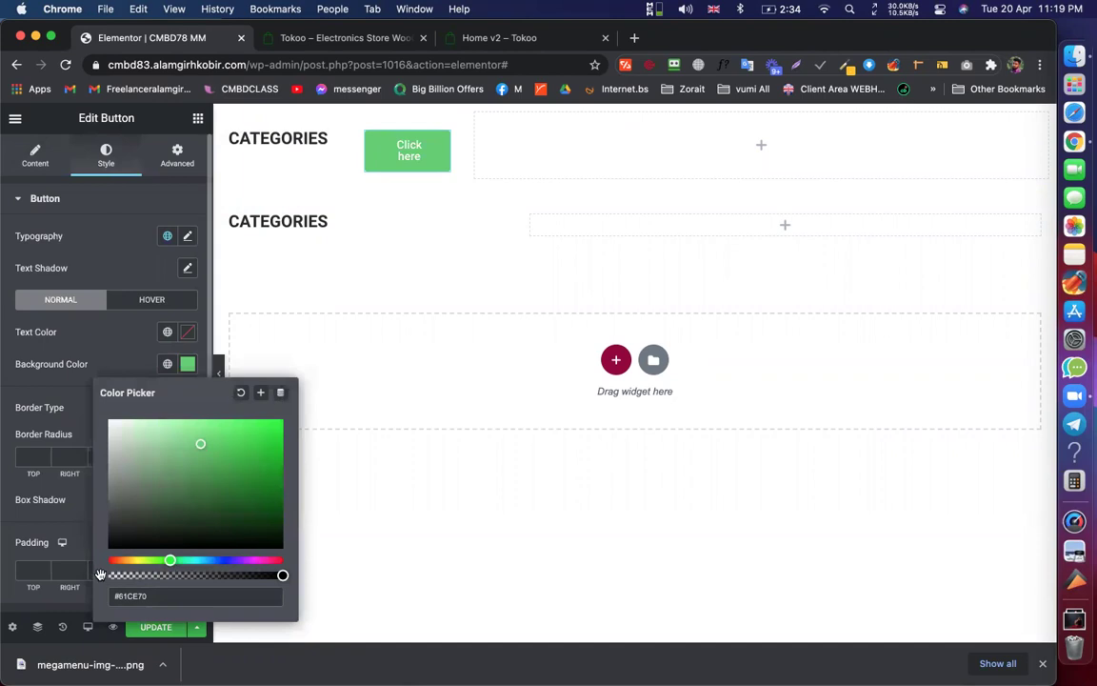
pyautogui.click(97, 576)
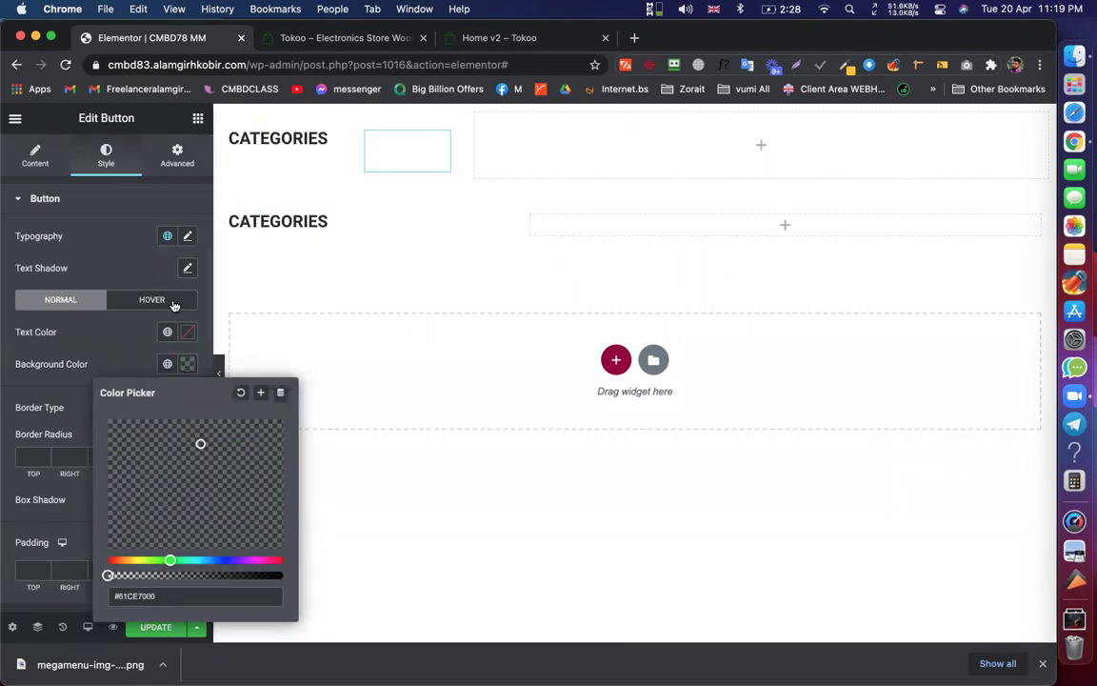
# Set the button's normal text color to green #1D8D10
pyautogui.click(188, 334)
pyautogui.click(188, 333)
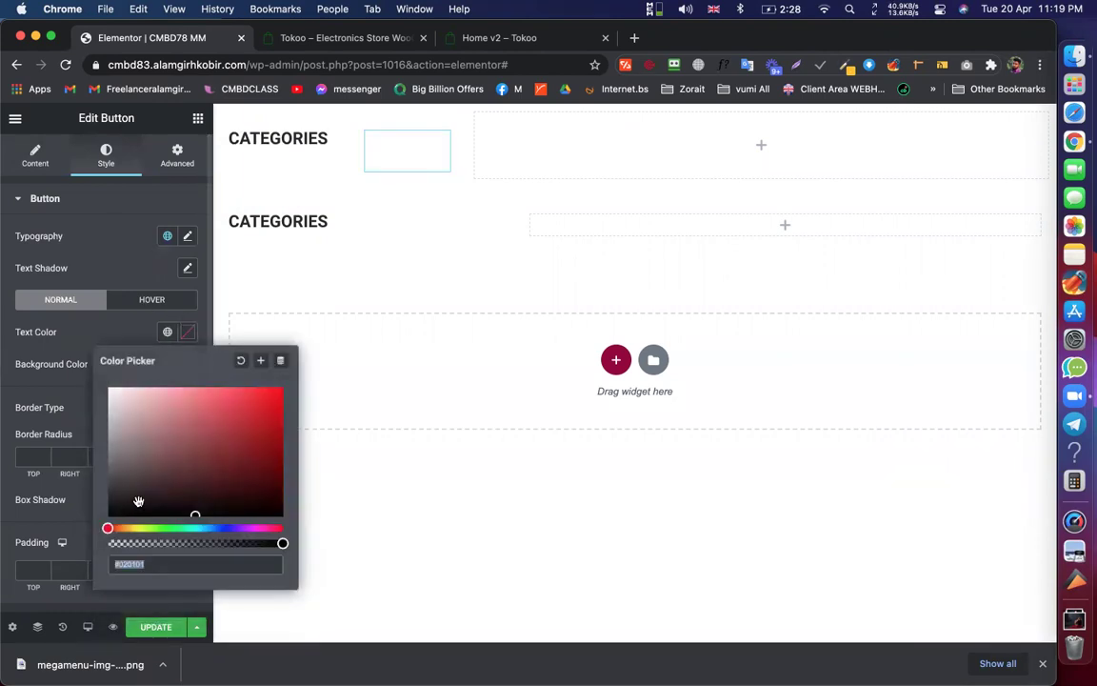
pyautogui.click(163, 527)
pyautogui.click(197, 447)
pyautogui.click(264, 444)
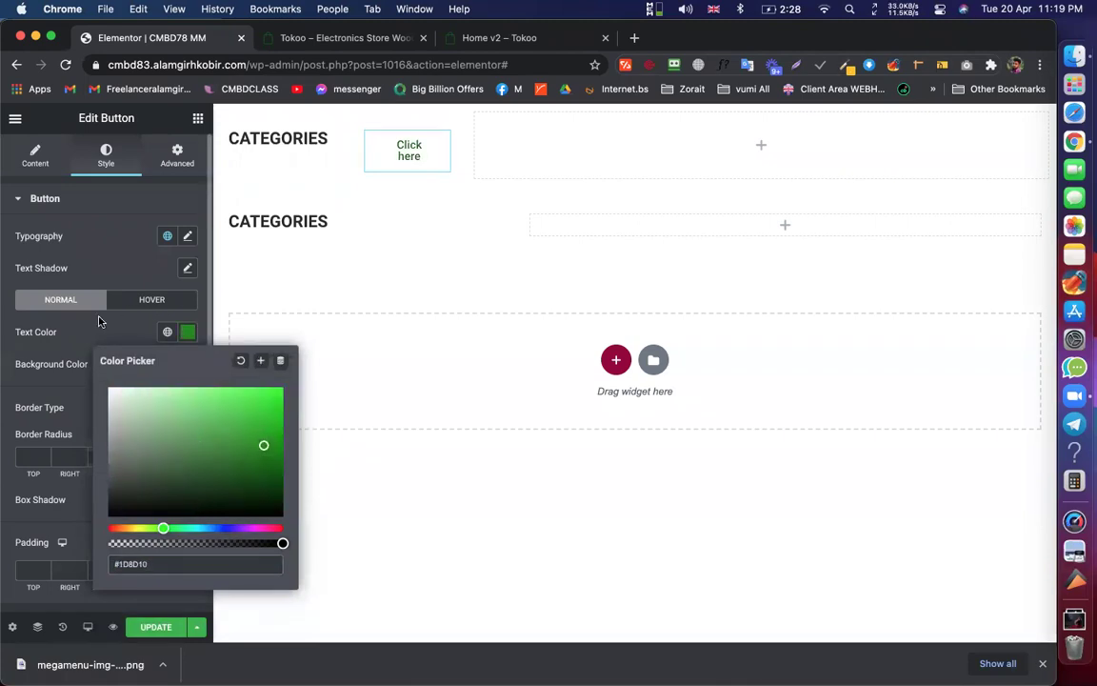
pyautogui.click(190, 246)
# Widen the button's column slightly and set the button padding to 0 on all sides
pyautogui.moveTo(359, 152); pyautogui.dragTo(342, 149)
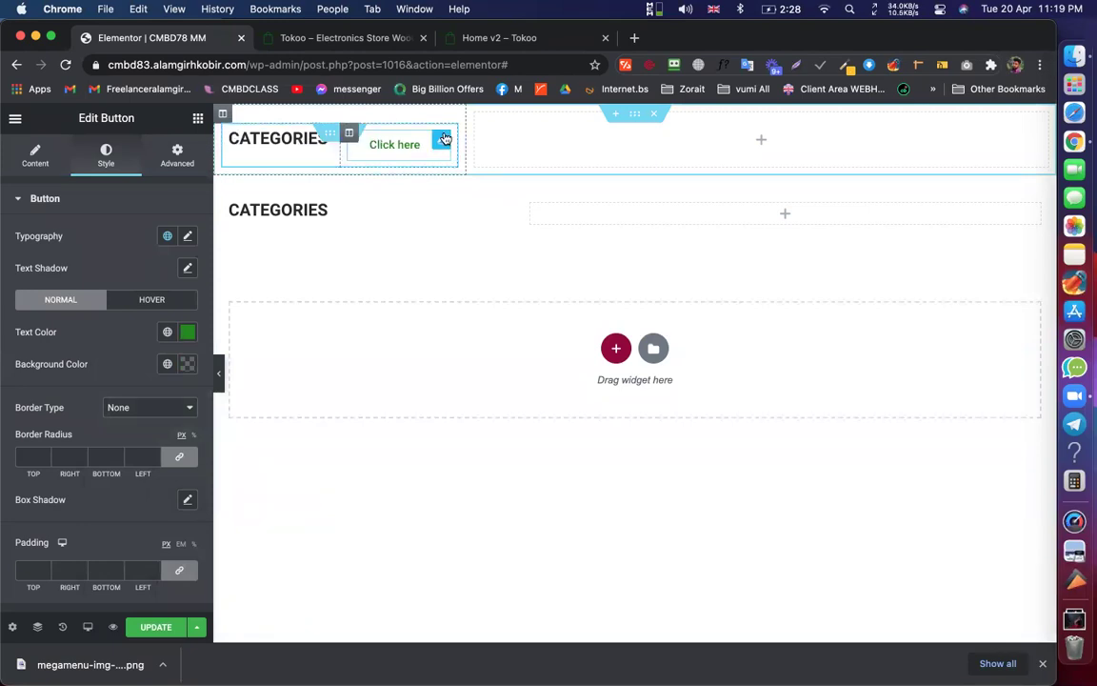
pyautogui.click(177, 573)
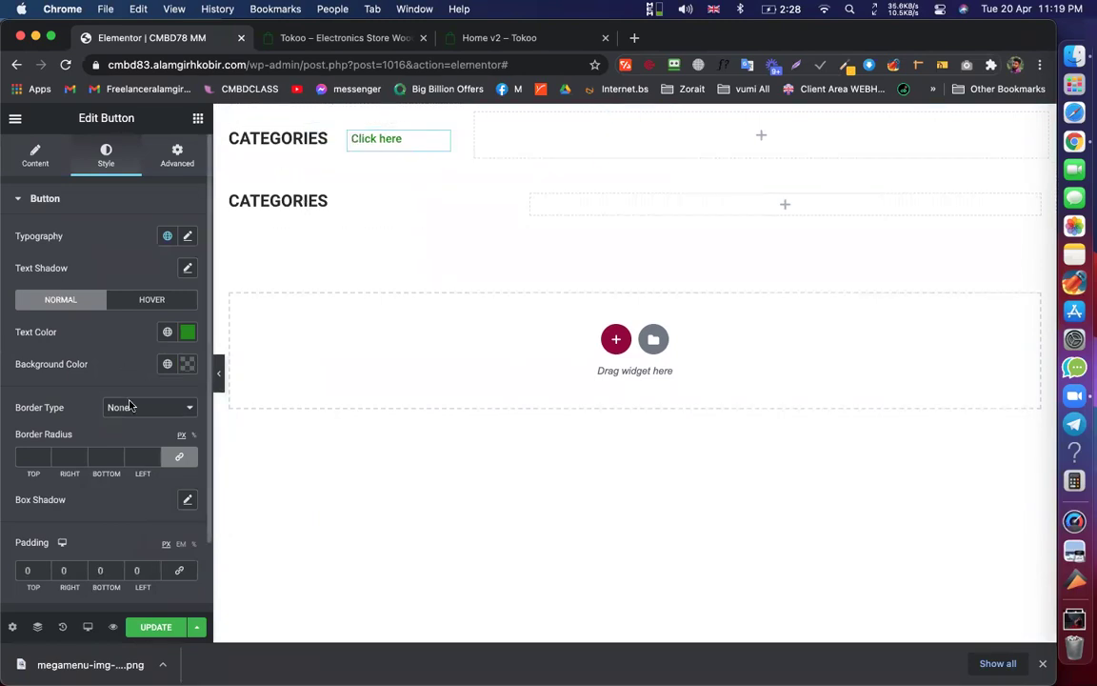
# Right-align the button with the text Click here >> and compare it with the Tokoo demo's View All link
pyautogui.click(36, 156)
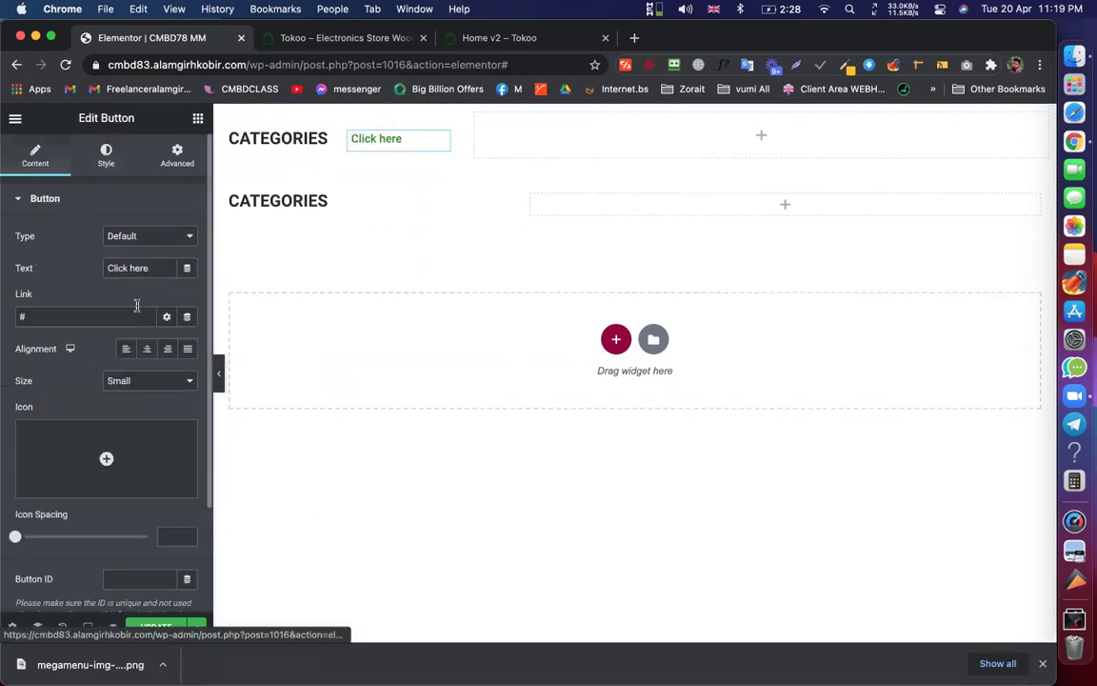
pyautogui.click(168, 349)
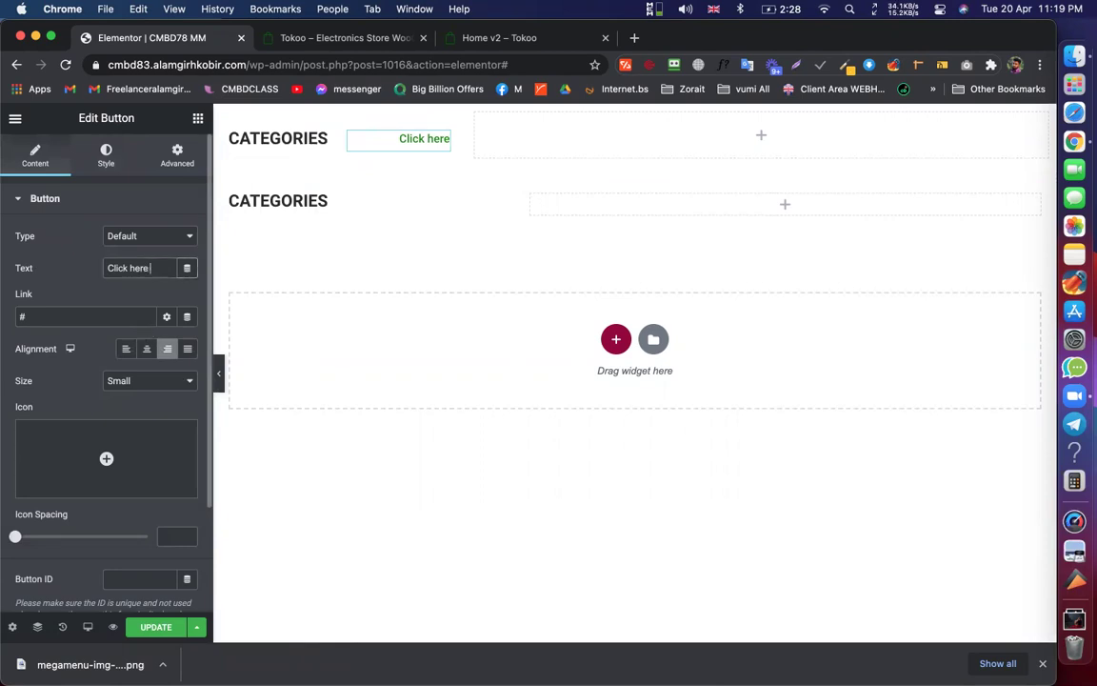
pyautogui.write('>>')
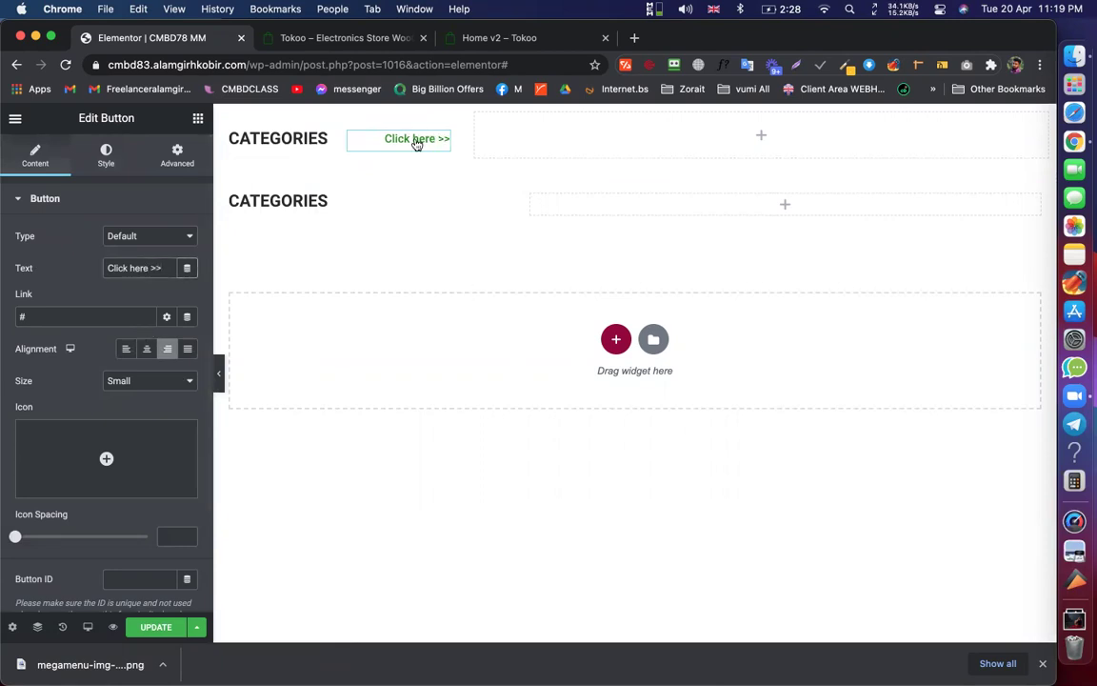
pyautogui.click(323, 40)
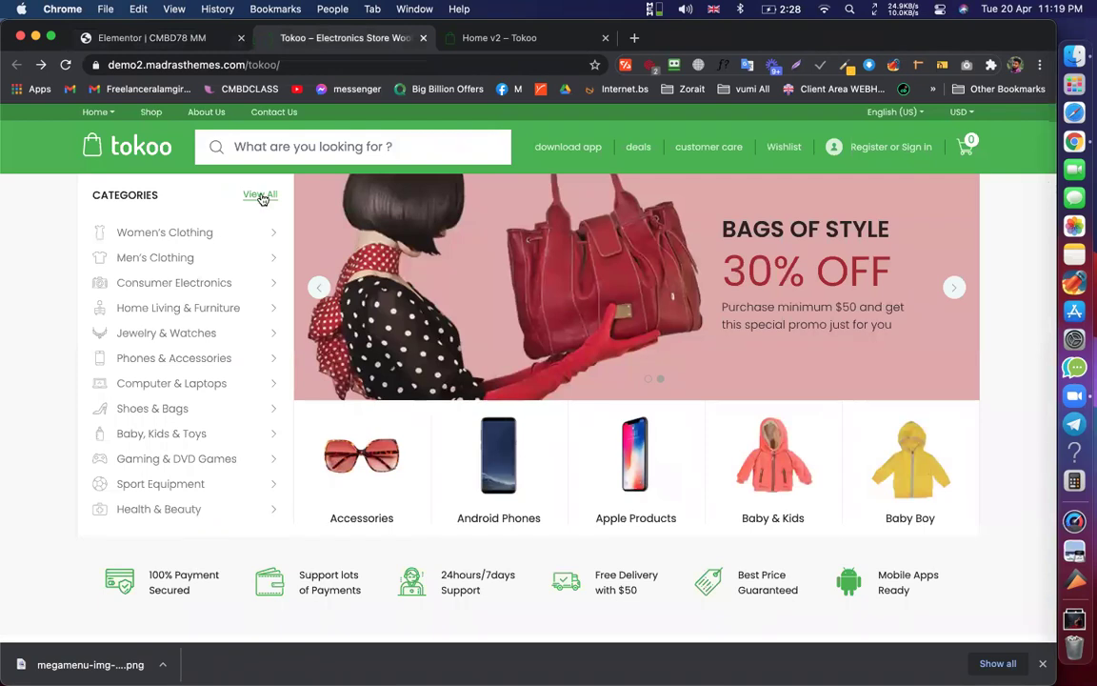
pyautogui.click(176, 40)
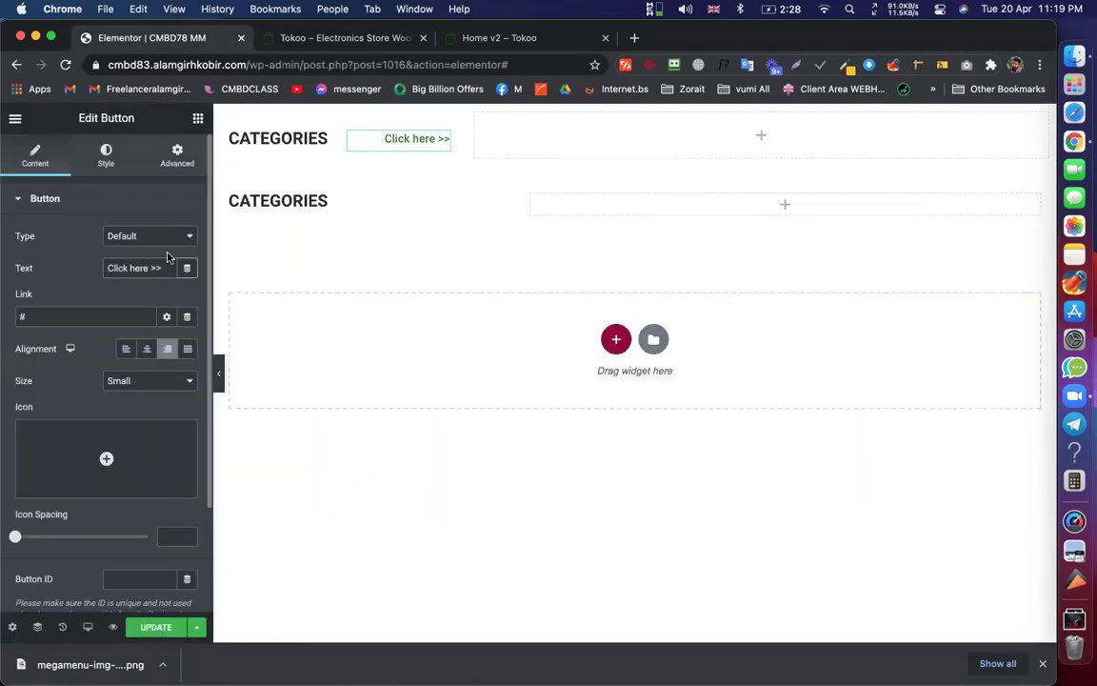
# Review the button's link and style settings and update the page
pyautogui.doubleClick(97, 308)
pyautogui.click(105, 157)
pyautogui.click(42, 155)
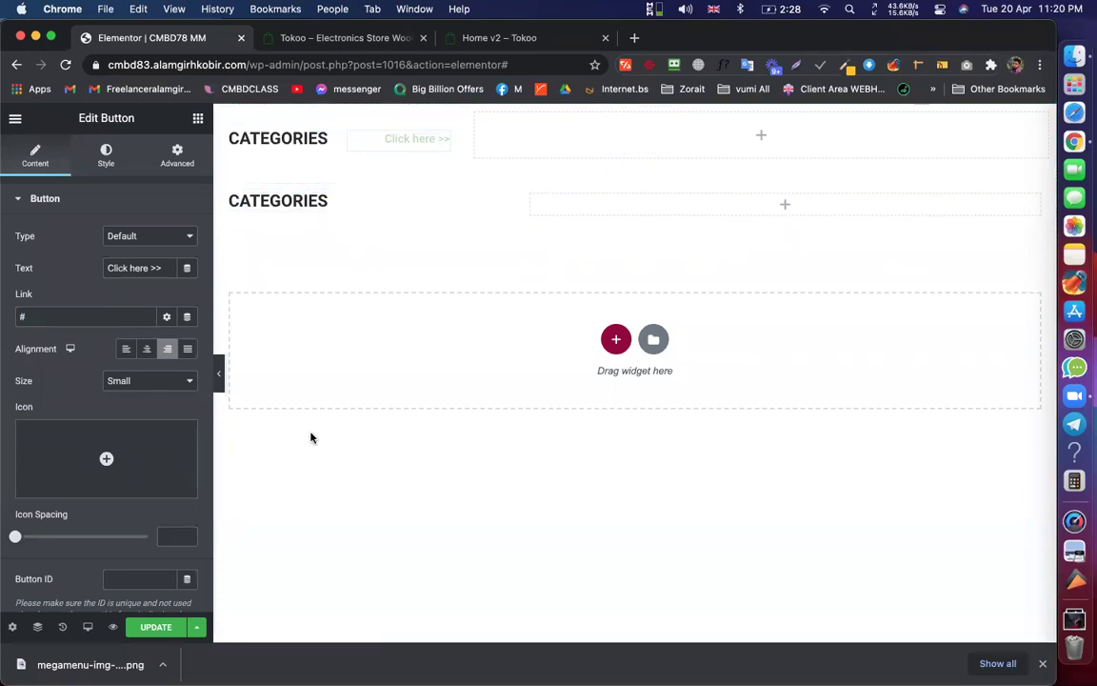
pyautogui.click(156, 627)
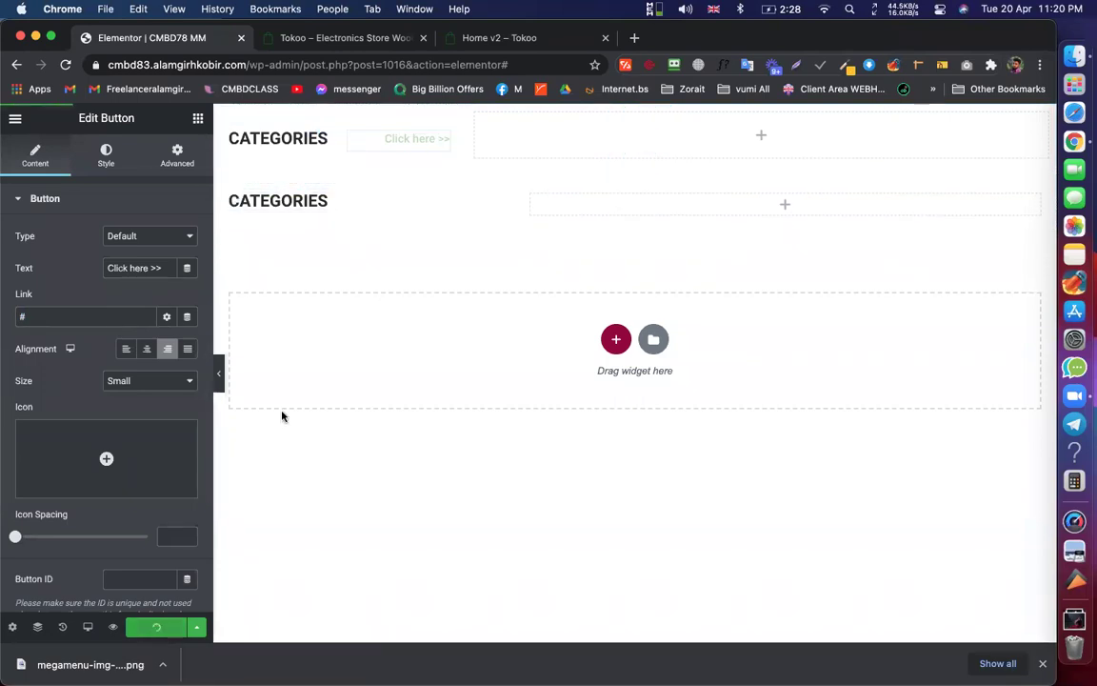
# Set the second row's CATEGORIES heading to a Custom positioning width
pyautogui.click(505, 203)
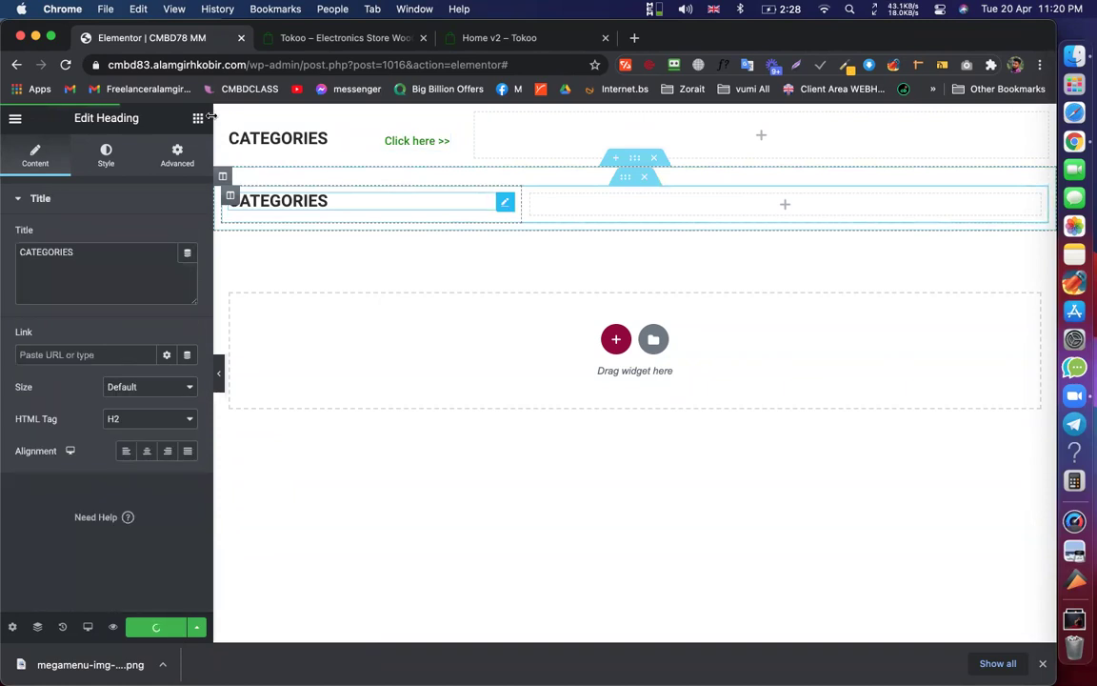
pyautogui.click(176, 153)
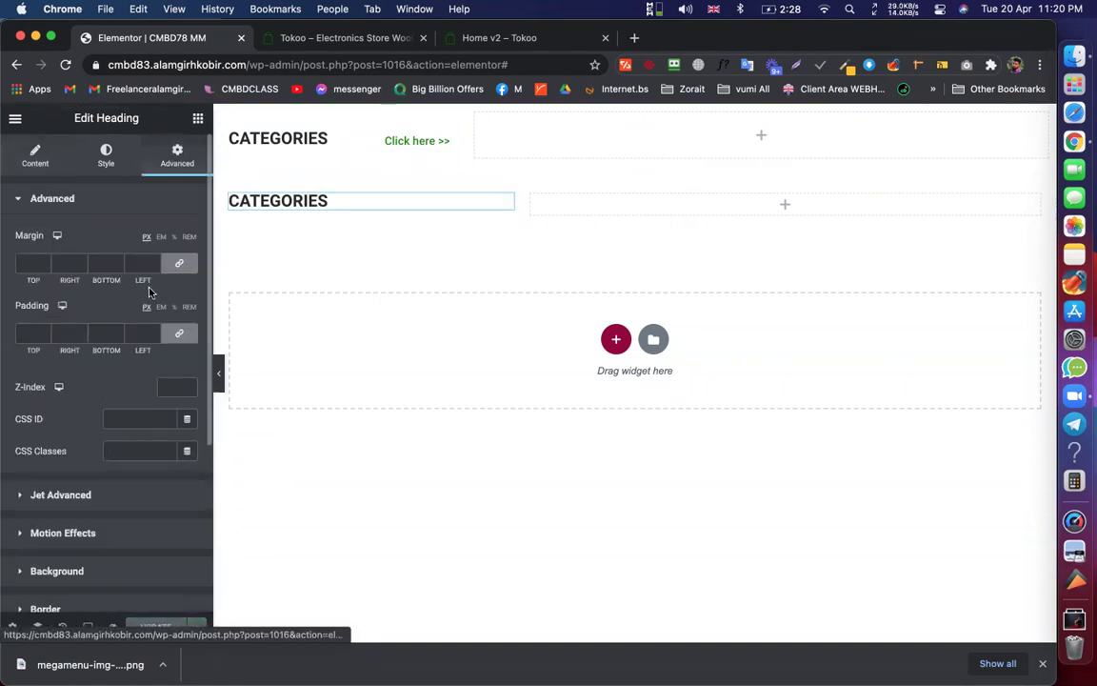
pyautogui.scroll(-5, 80, 481)
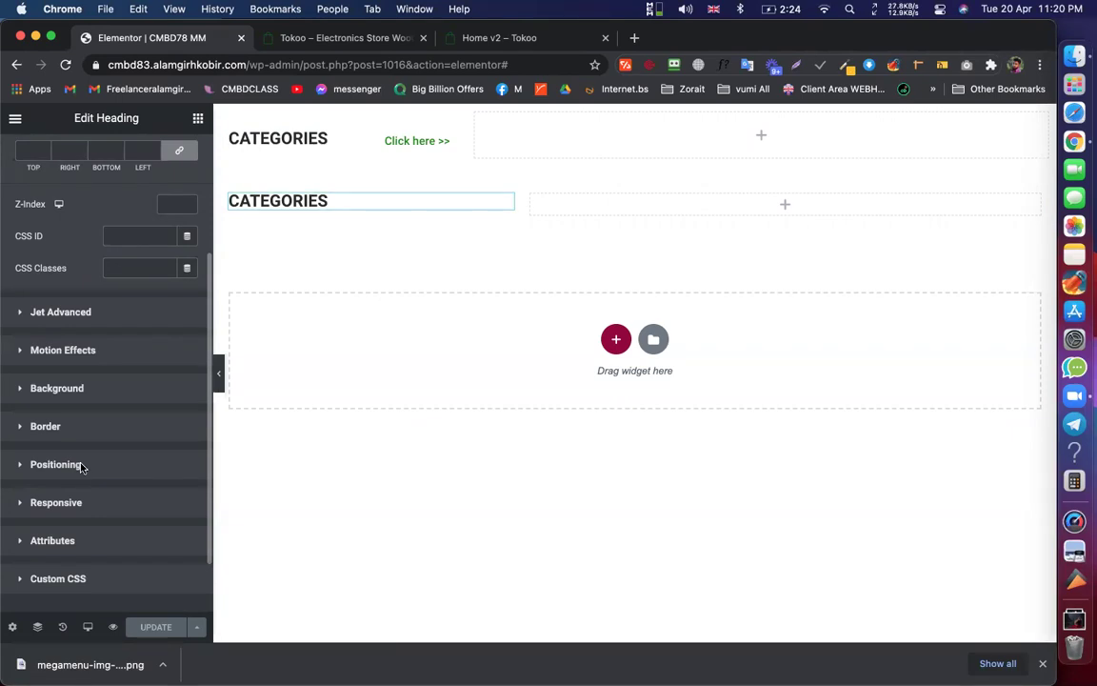
pyautogui.click(82, 467)
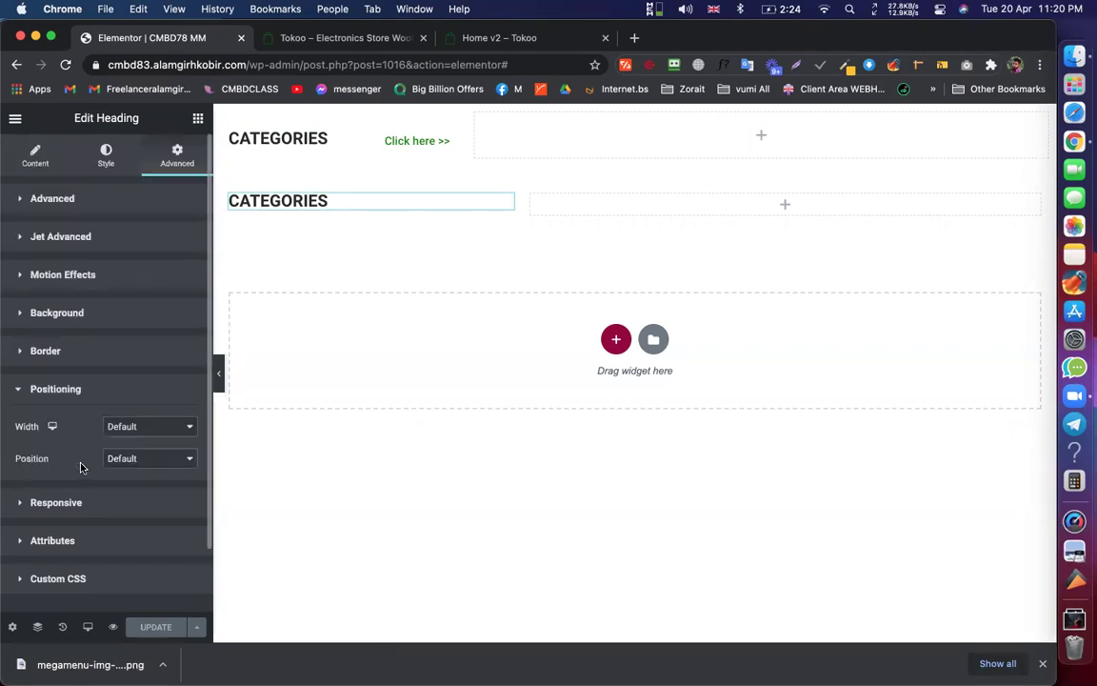
pyautogui.click(141, 428)
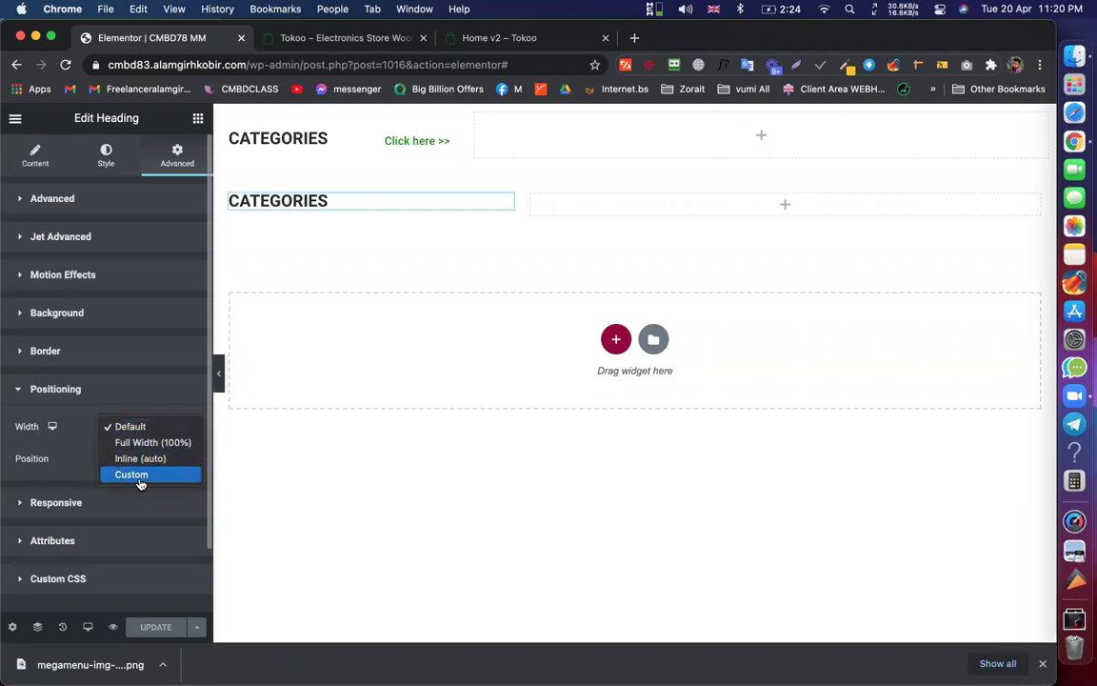
pyautogui.click(140, 475)
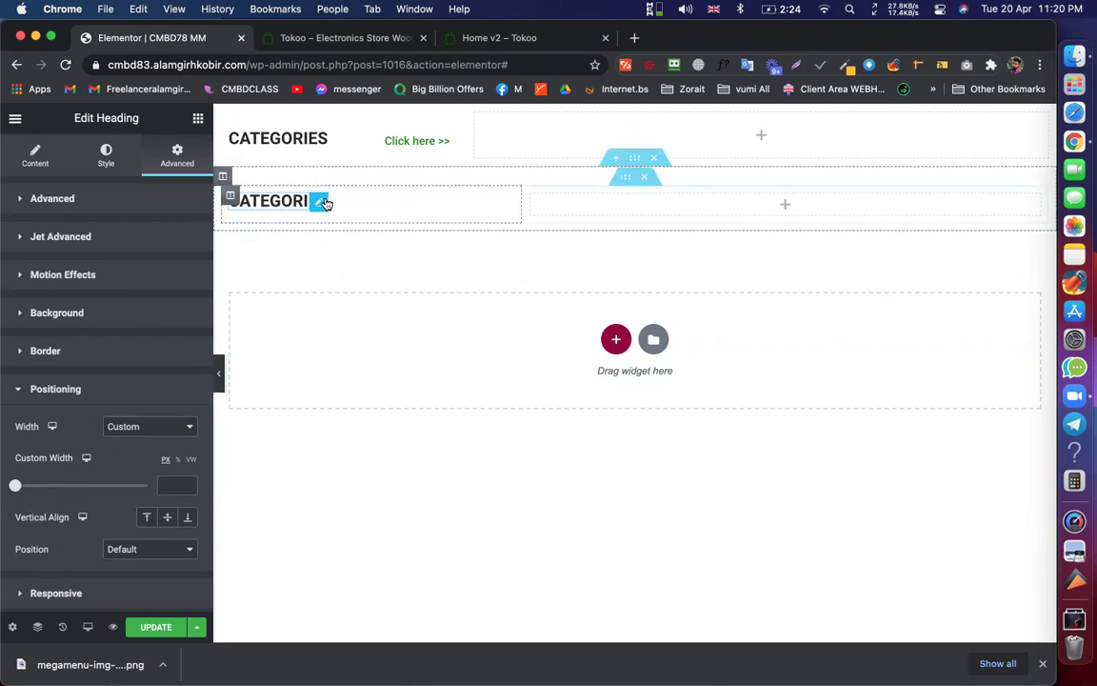
# Copy the first row's Click here >> button and paste it below the second row's CATEGORIES heading
pyautogui.rightClick(439, 139)
pyautogui.click(473, 200)
pyautogui.rightClick(325, 196)
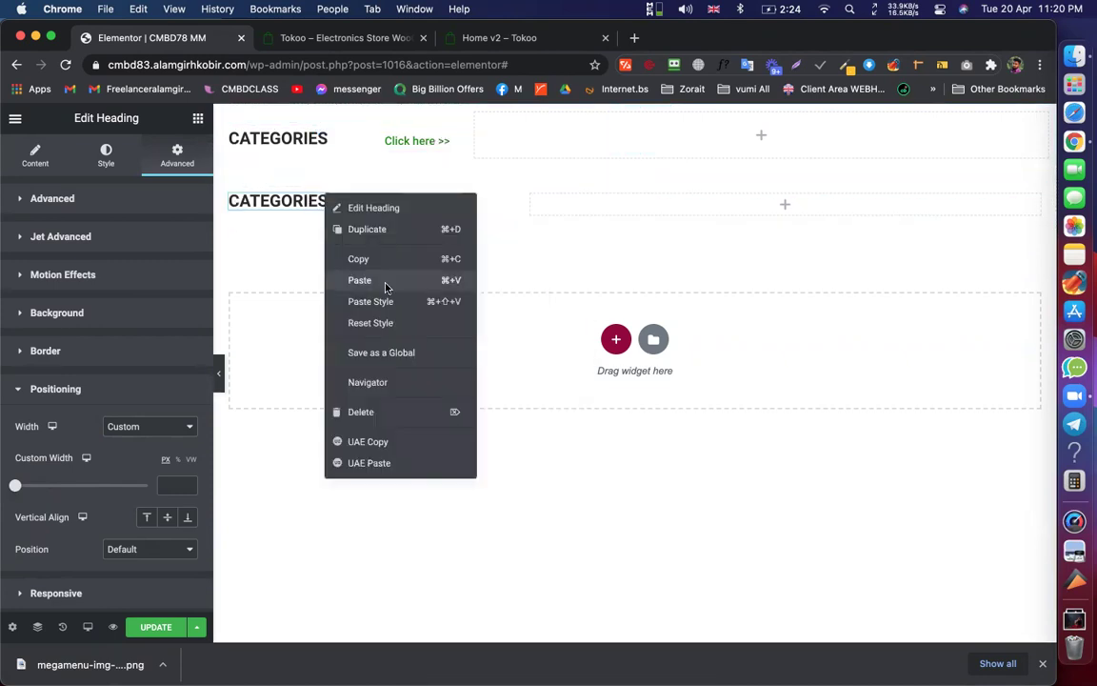
pyautogui.click(360, 280)
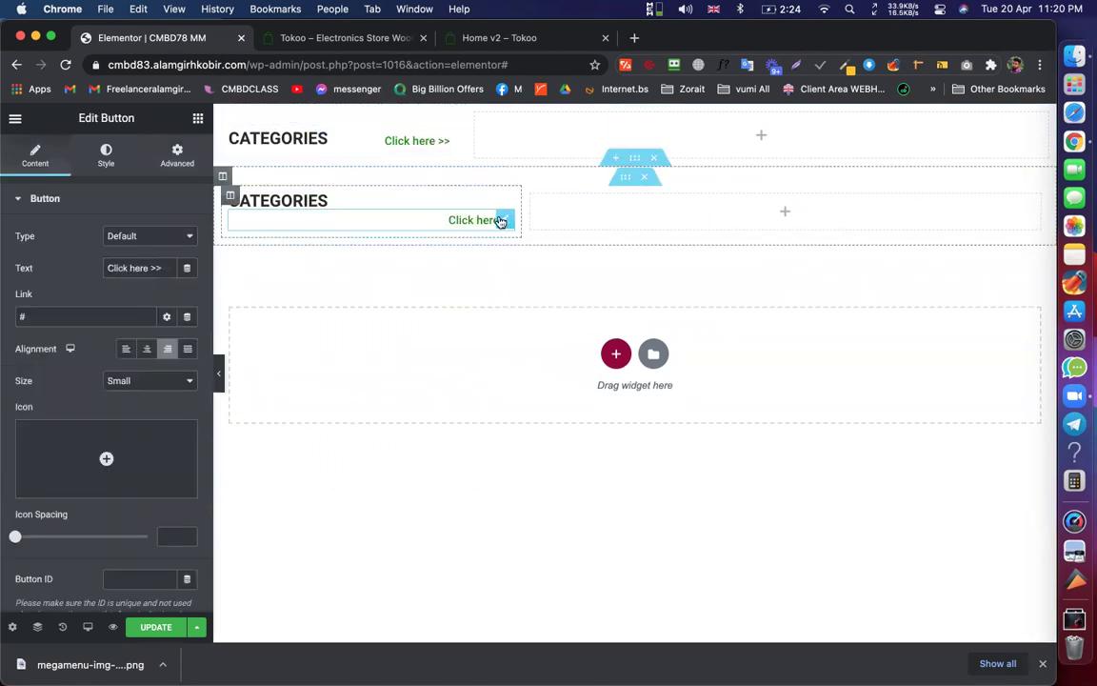
# Set the pasted Click here >> button's positioning width to Custom
pyautogui.click(177, 154)
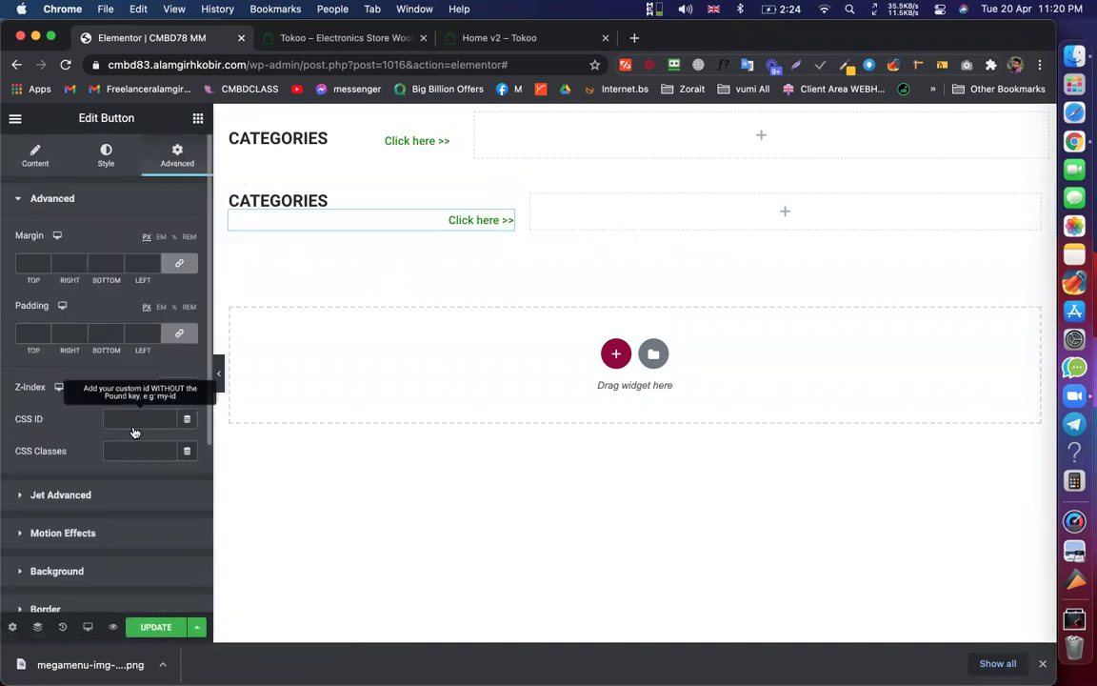
pyautogui.scroll(-5, 75, 422)
pyautogui.click(75, 419)
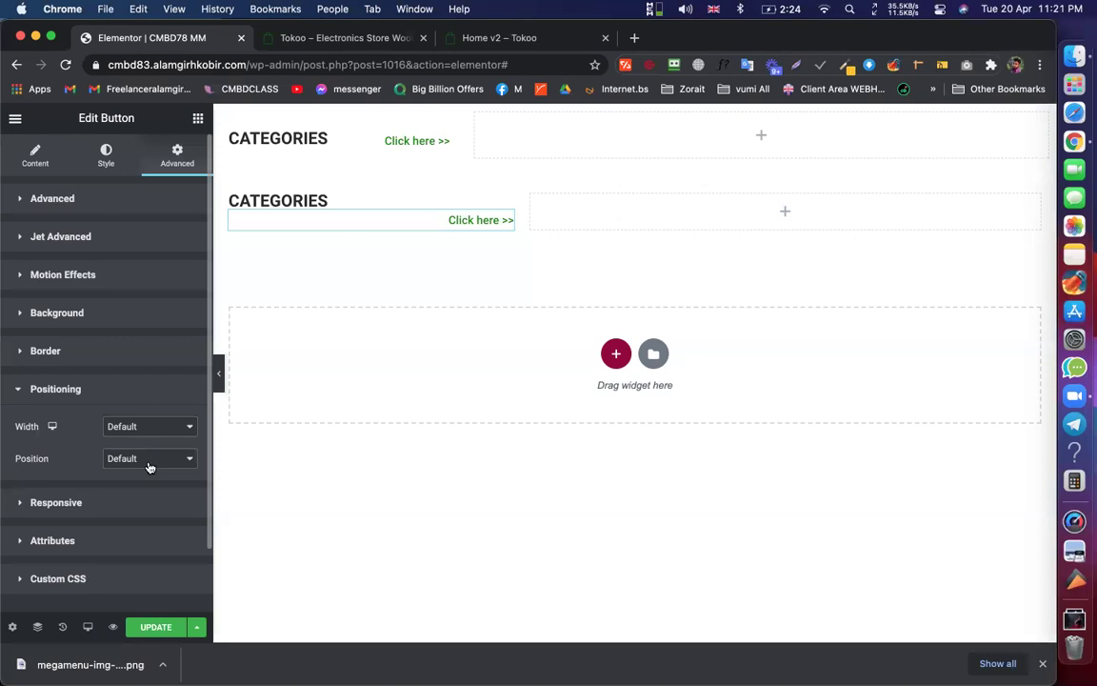
pyautogui.click(149, 461)
pyautogui.click(142, 429)
pyautogui.click(140, 432)
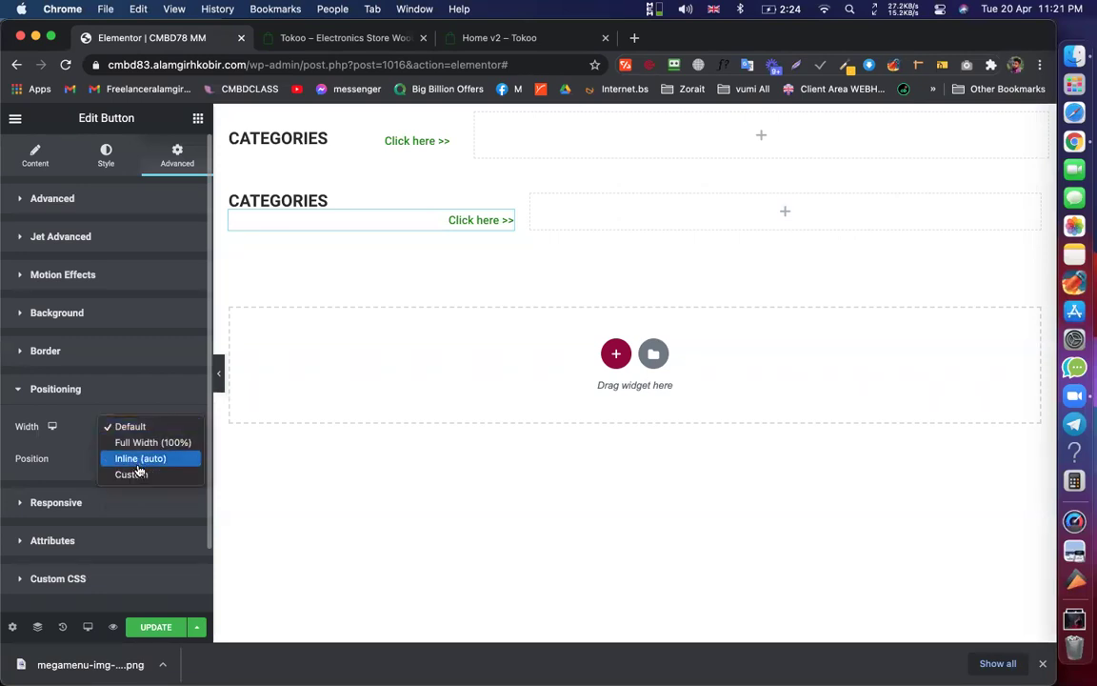
pyautogui.click(136, 475)
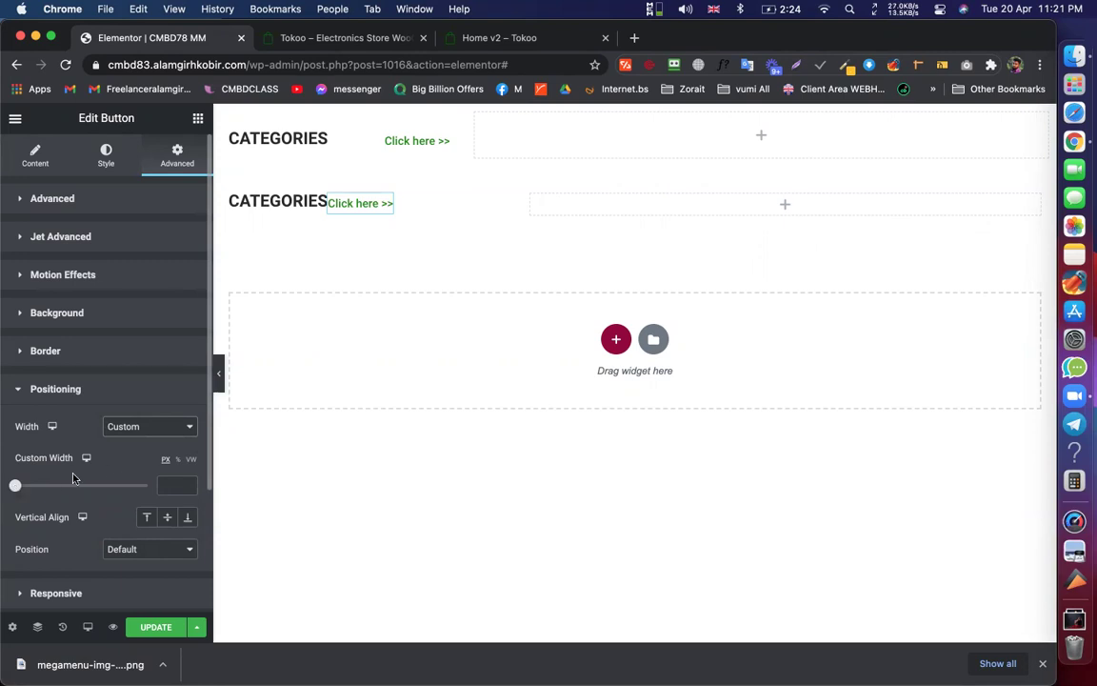
# Set the pasted button's custom width to 244 px and preview the row without the editing controls
pyautogui.moveTo(15, 486); pyautogui.dragTo(48, 485)
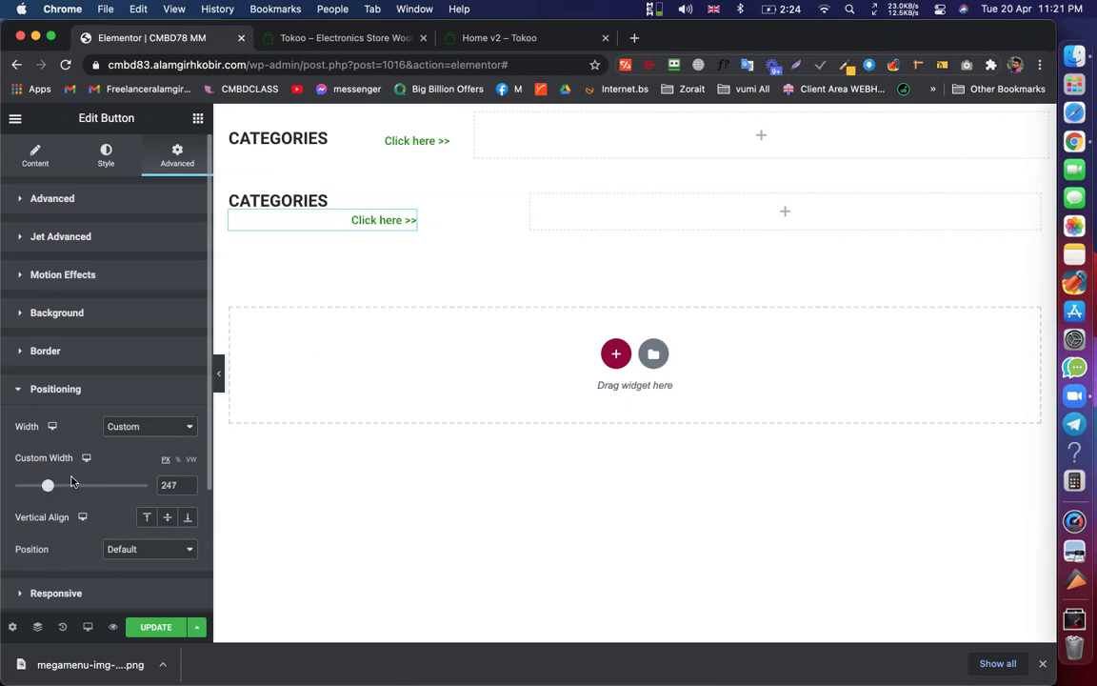
pyautogui.click(187, 488)
pyautogui.click(188, 489)
pyautogui.click(187, 488)
pyautogui.click(187, 488)
pyautogui.click(188, 488)
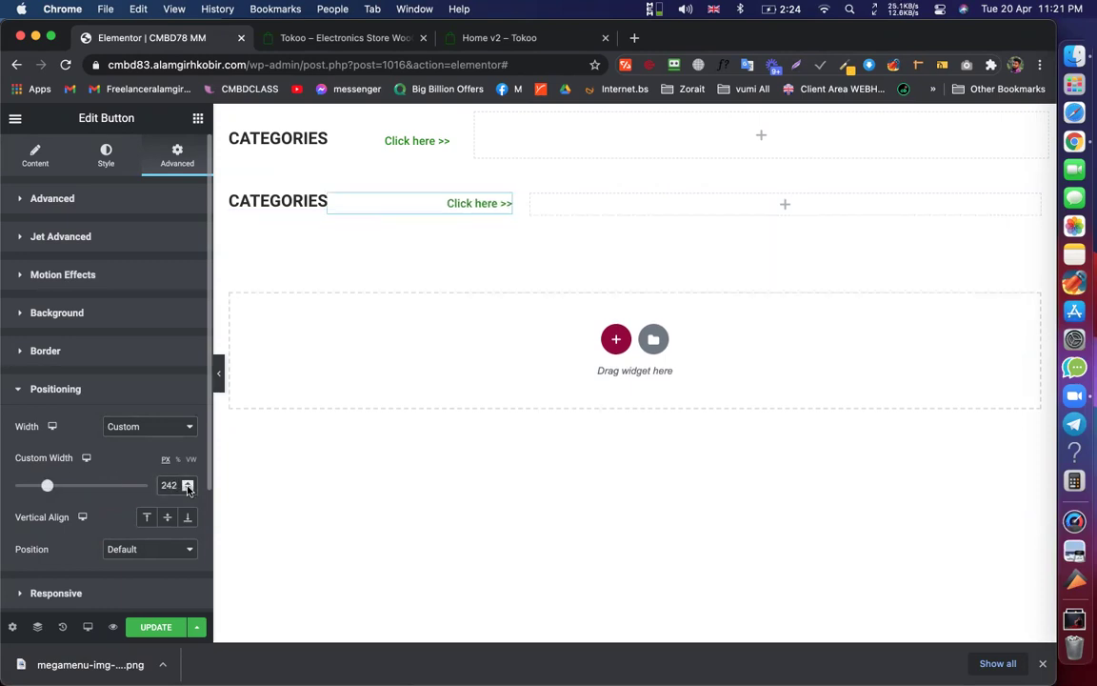
pyautogui.click(188, 483)
pyautogui.click(187, 482)
pyautogui.click(188, 483)
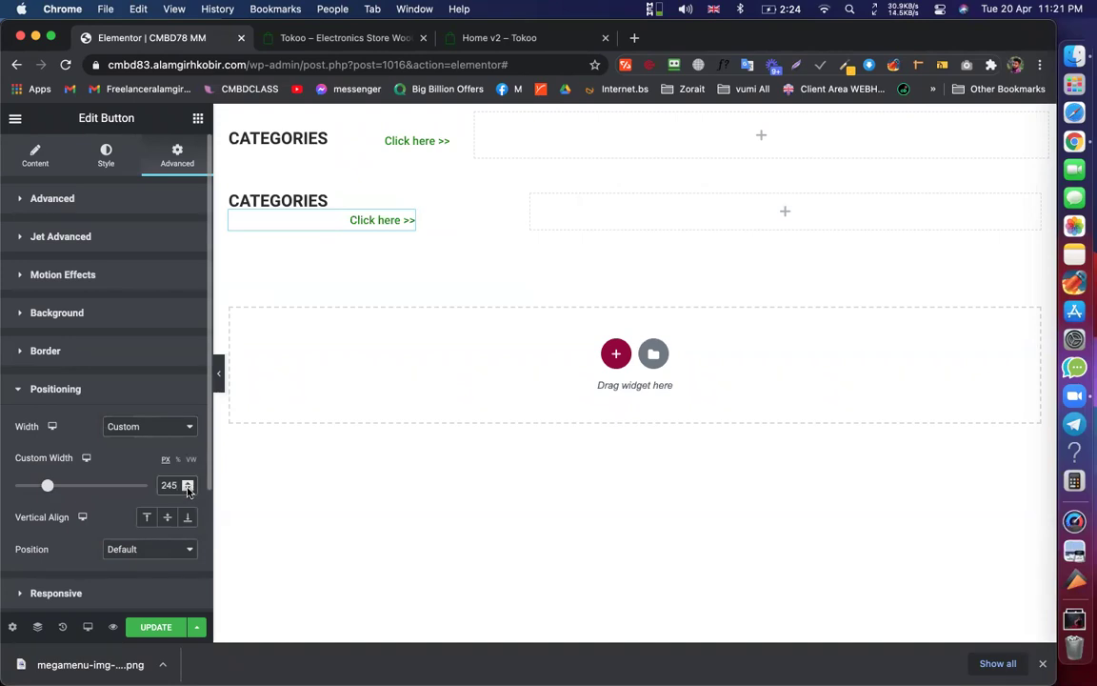
pyautogui.click(188, 488)
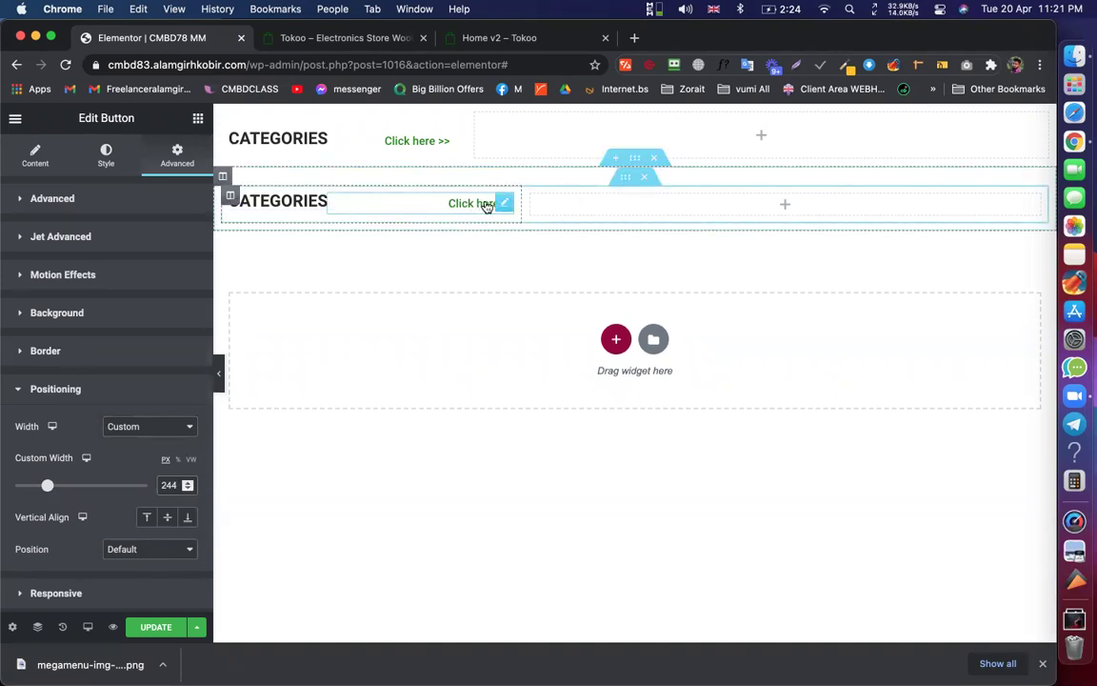
pyautogui.click(217, 376)
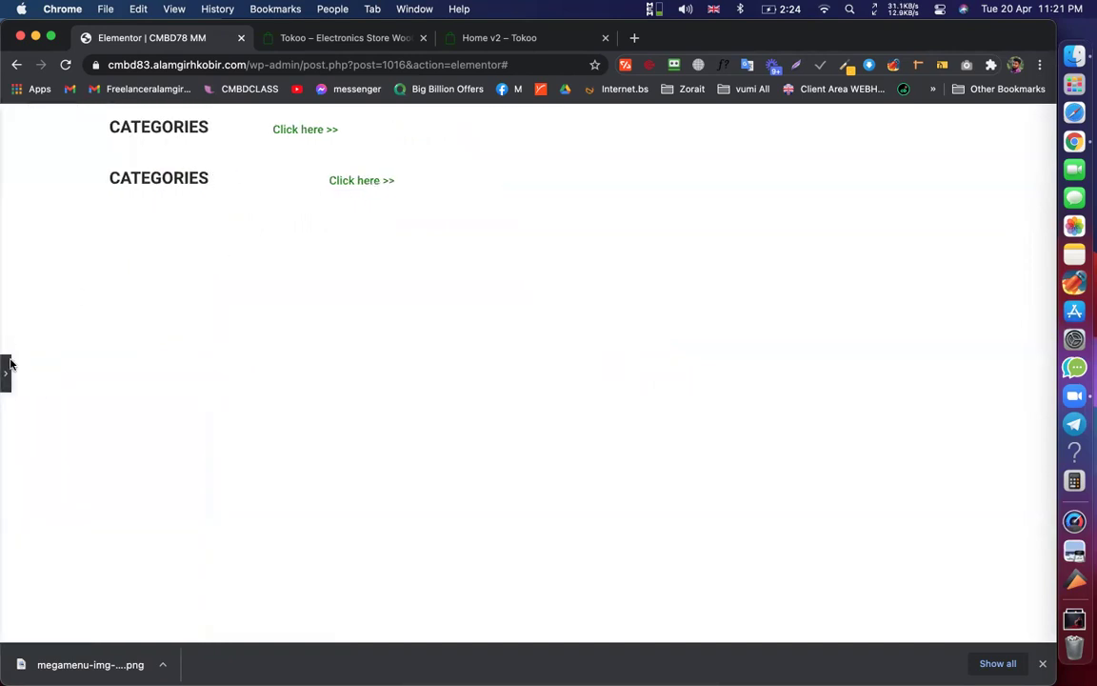
pyautogui.click(8, 370)
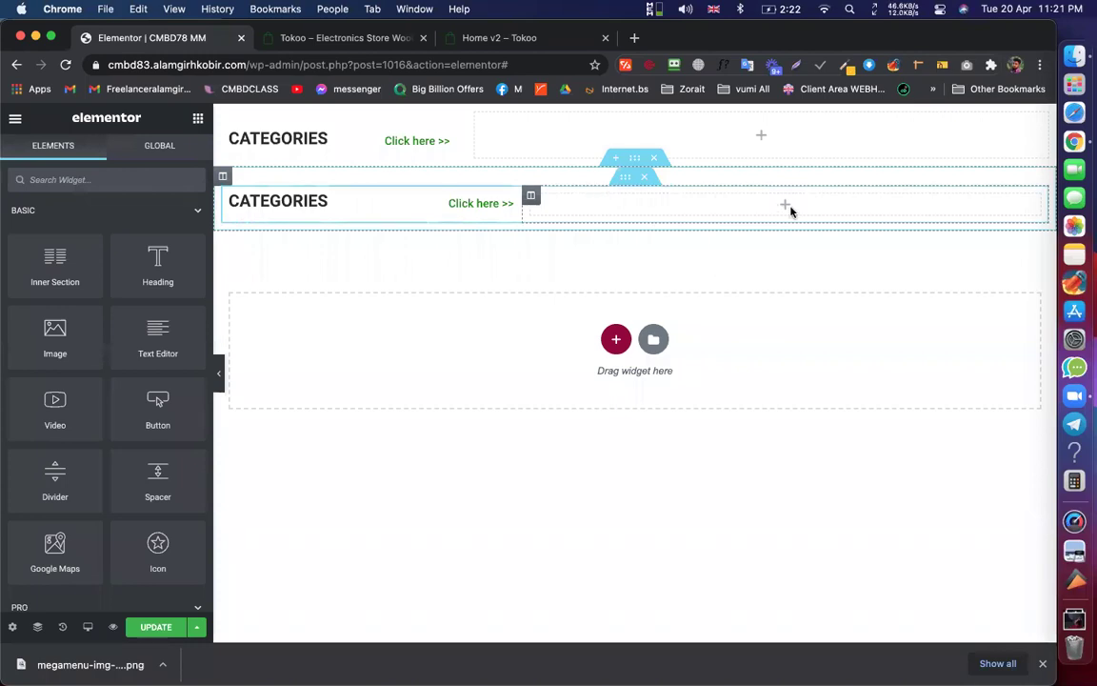
pyautogui.moveTo(54, 324); pyautogui.dragTo(827, 207)
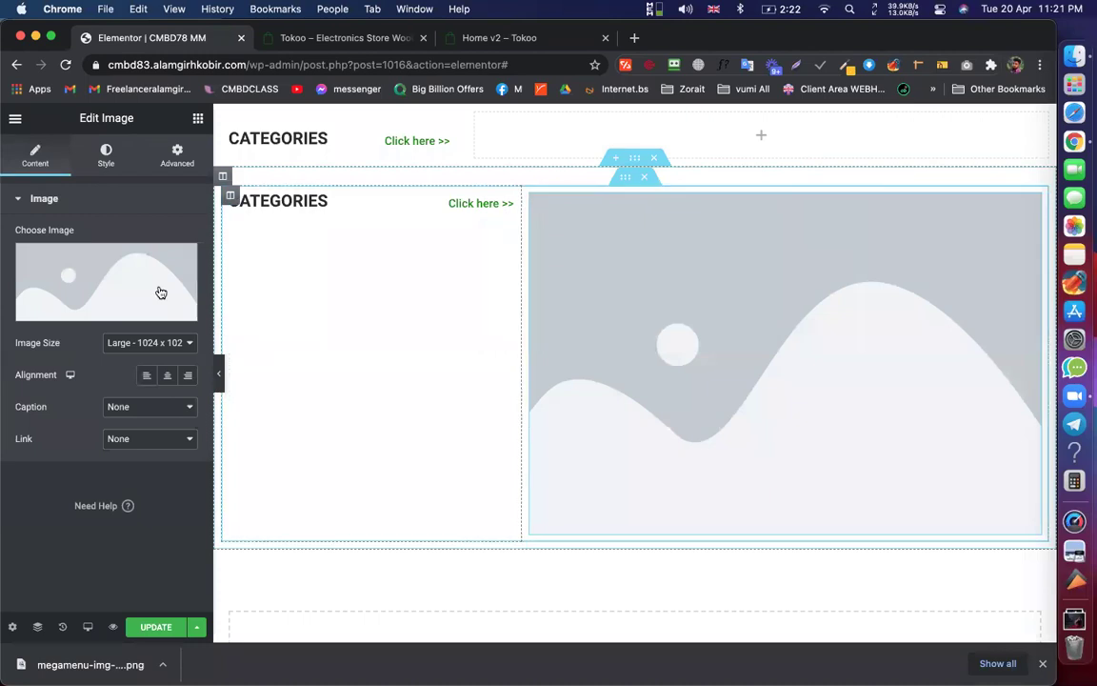
pyautogui.click(119, 252)
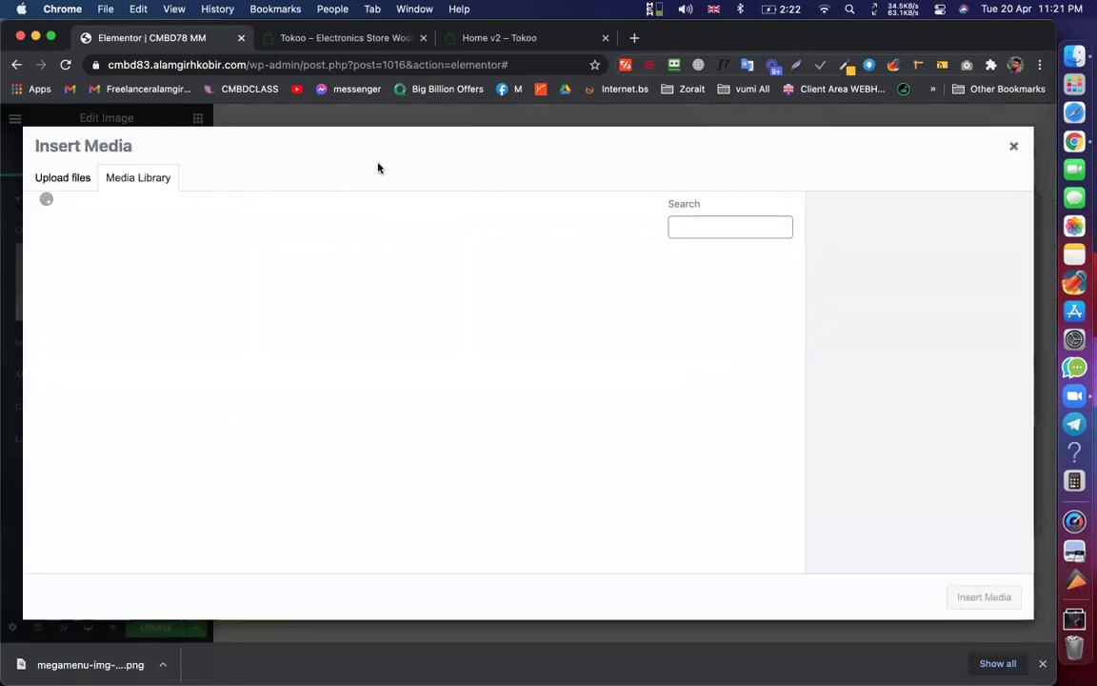
pyautogui.click(302, 305)
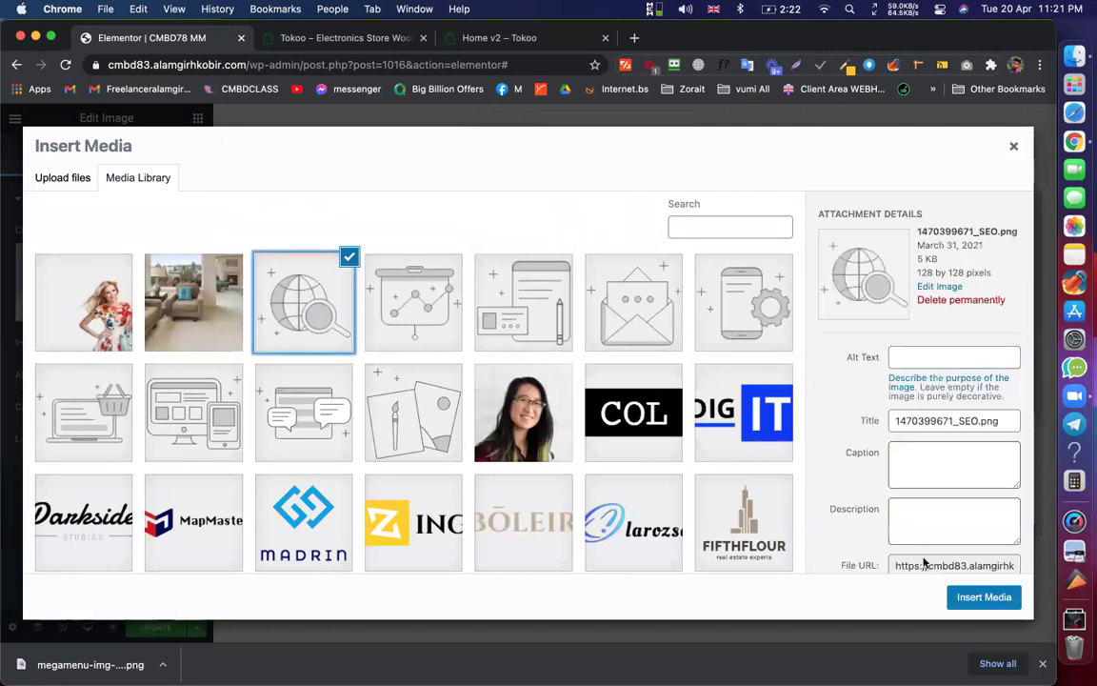
pyautogui.click(960, 598)
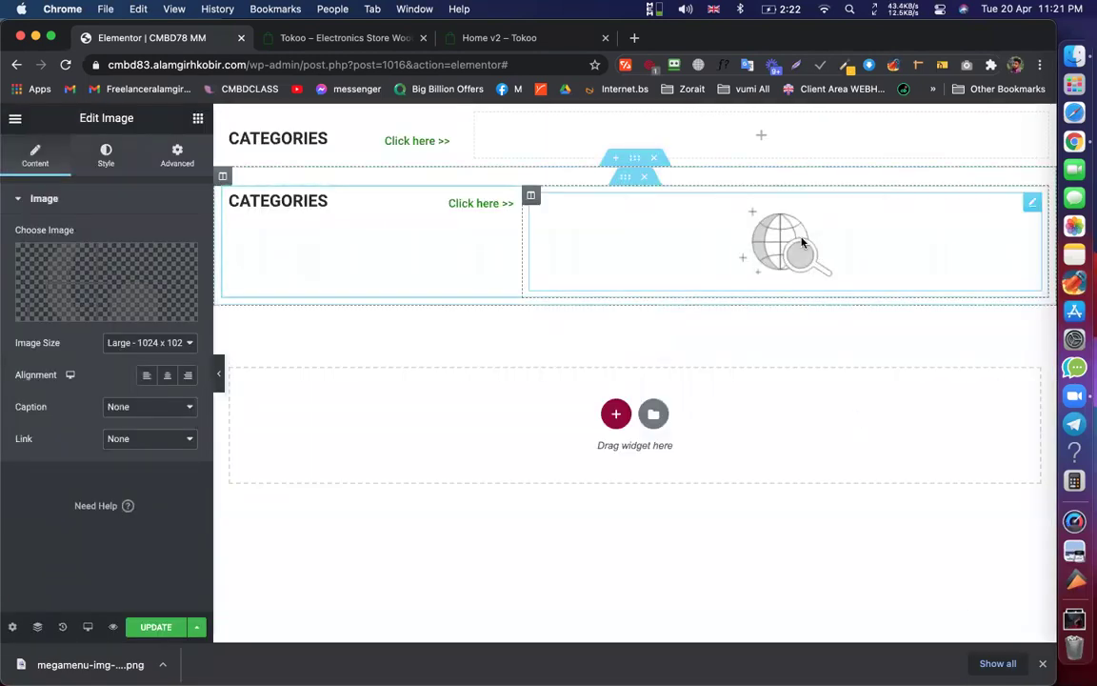
# Set the globe image's positioning width to Custom
pyautogui.click(177, 155)
pyautogui.scroll(-5, 80, 429)
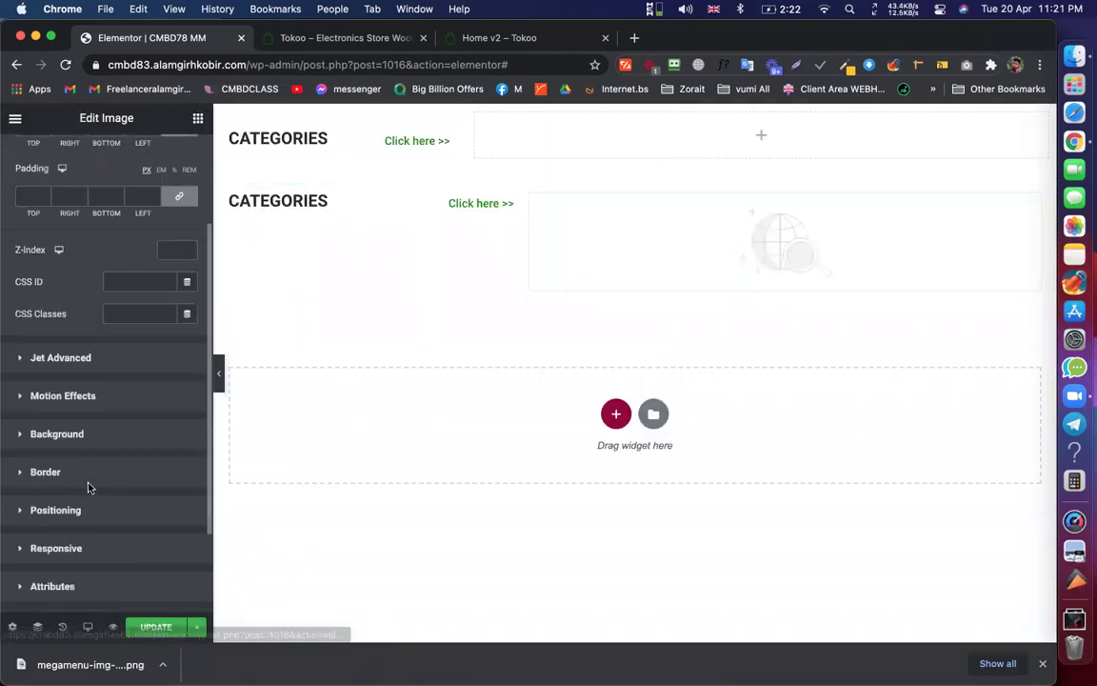
pyautogui.click(123, 390)
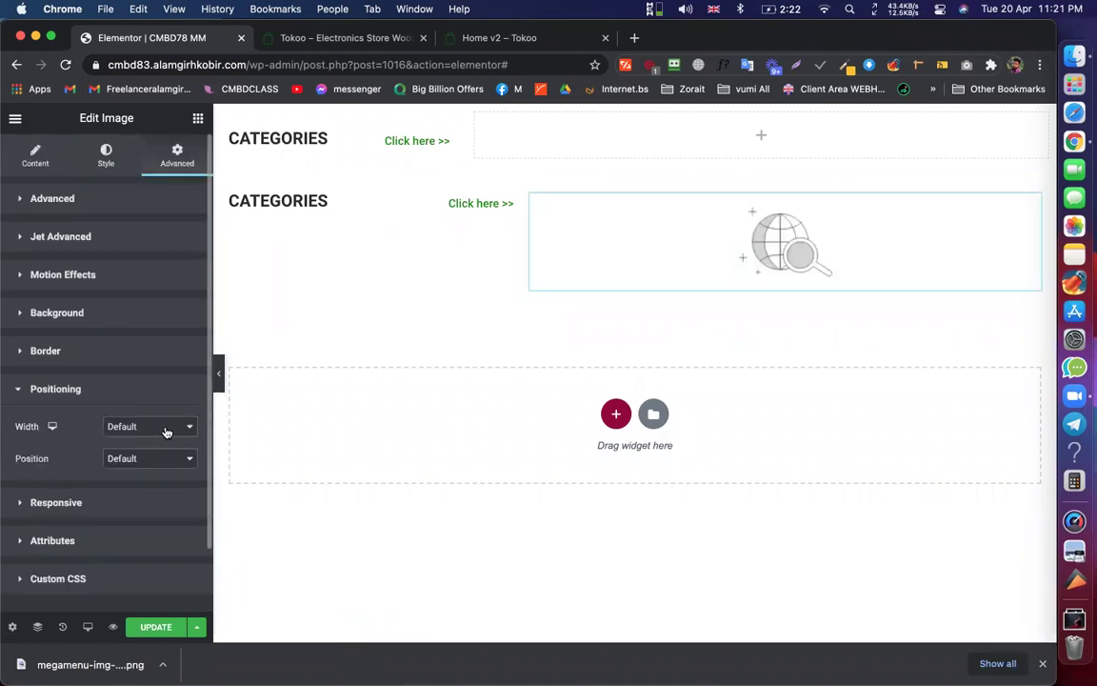
pyautogui.click(165, 431)
pyautogui.click(153, 475)
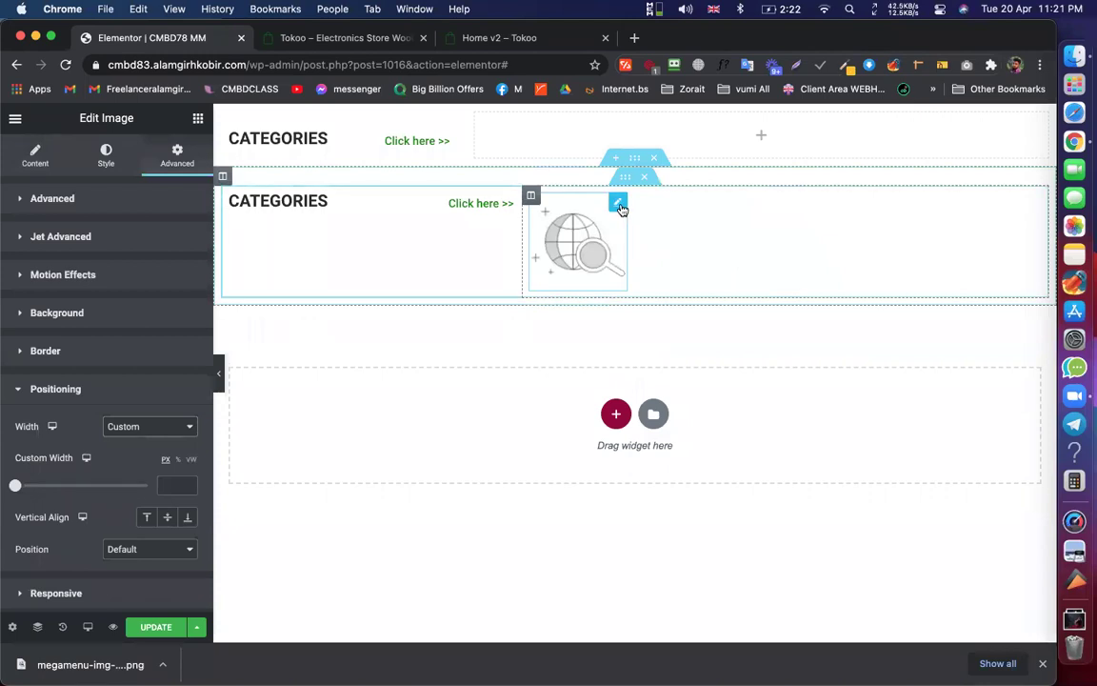
# Duplicate the image widget in the second CATEGORIES section and add a Video widget to the same column
pyautogui.rightClick(619, 207)
pyautogui.click(673, 240)
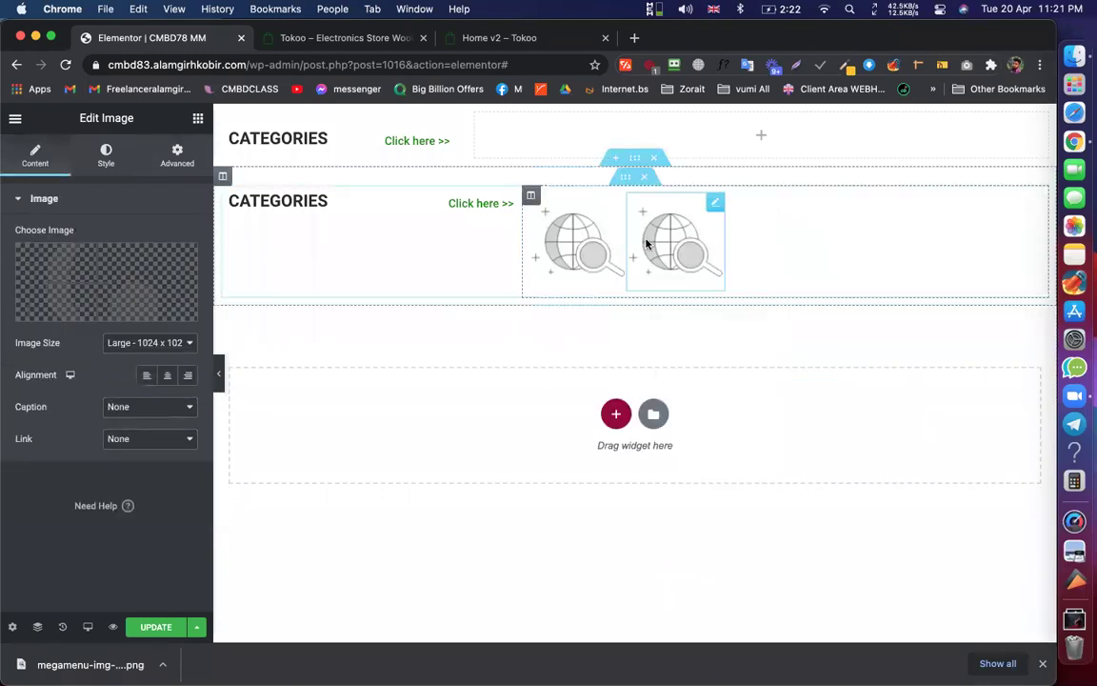
pyautogui.click(195, 121)
pyautogui.moveTo(59, 405); pyautogui.dragTo(703, 252)
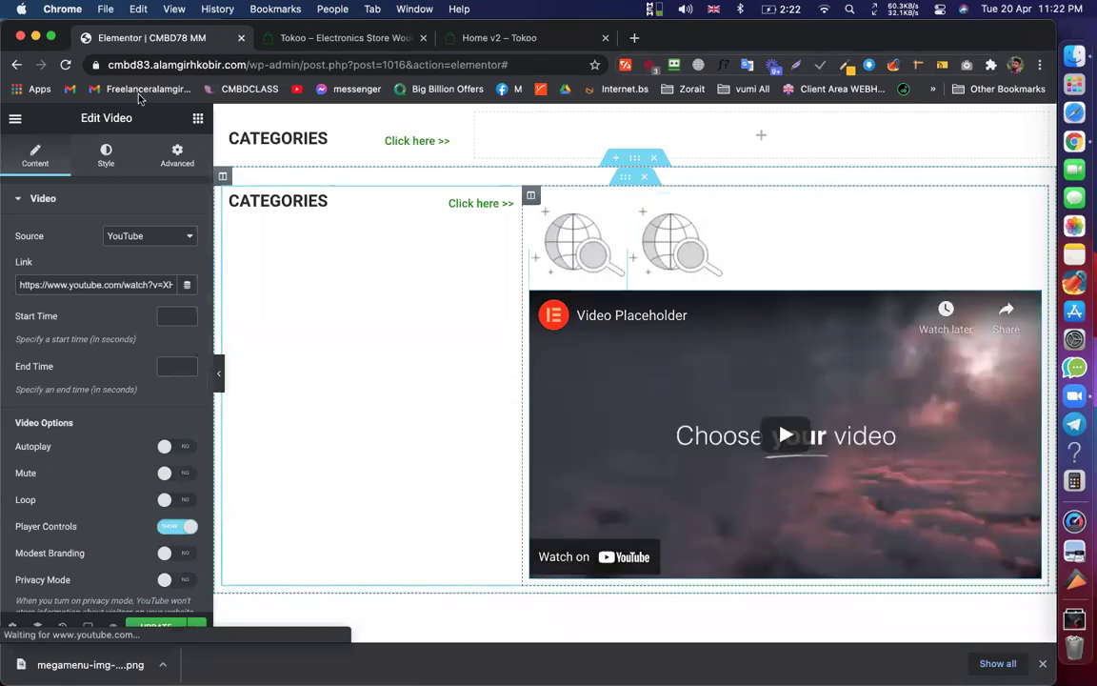
# Set the Video widget's positioning width to Custom with a custom width of 259 px
pyautogui.click(177, 156)
pyautogui.scroll(-3, 105, 452)
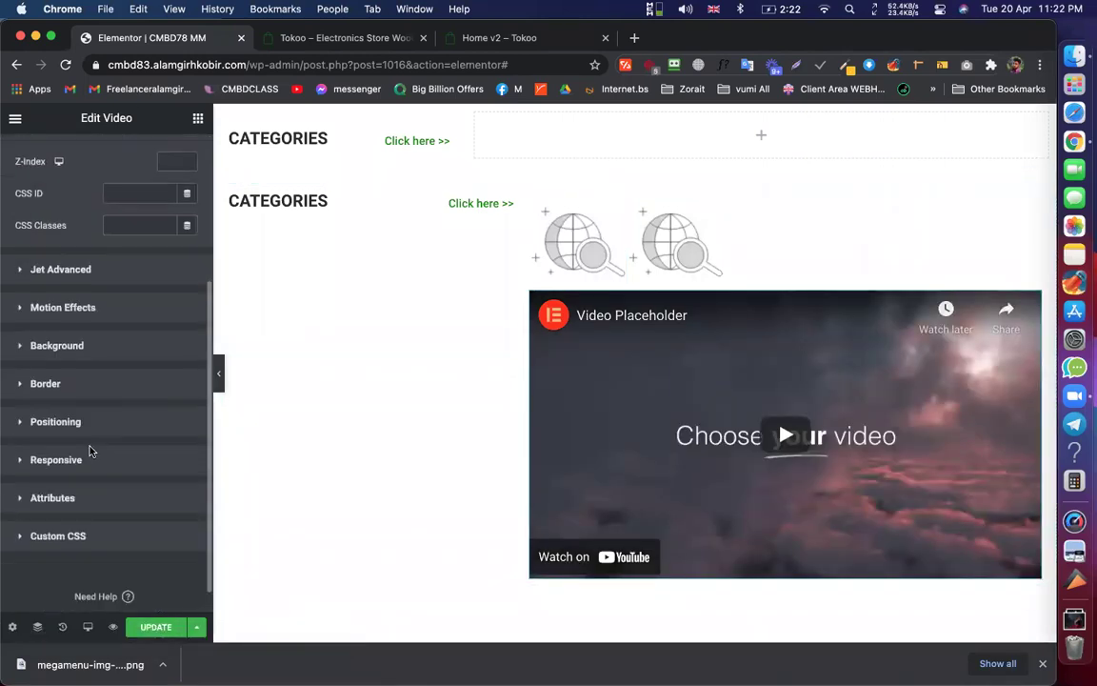
pyautogui.click(75, 425)
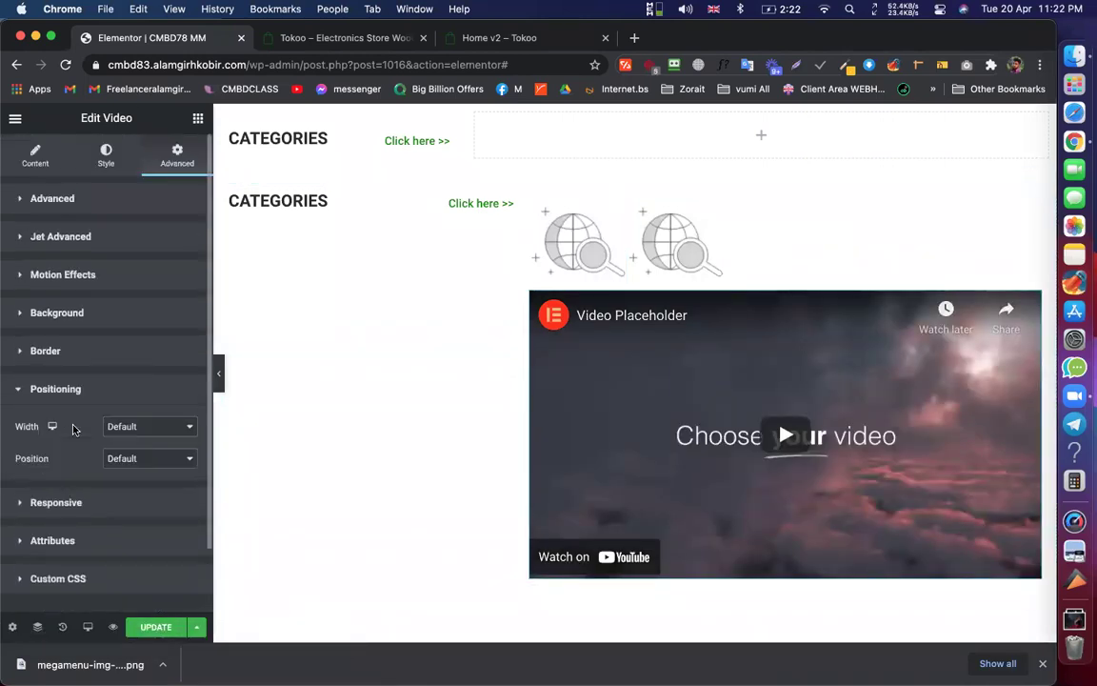
pyautogui.click(166, 424)
pyautogui.click(147, 475)
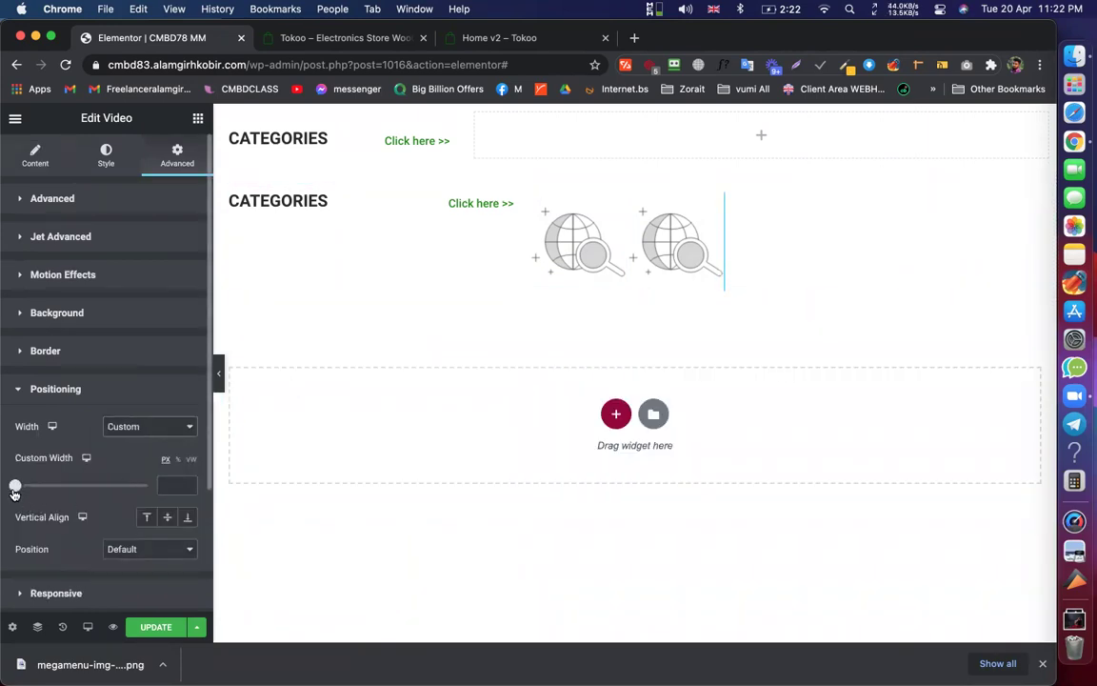
pyautogui.moveTo(19, 491); pyautogui.dragTo(50, 488)
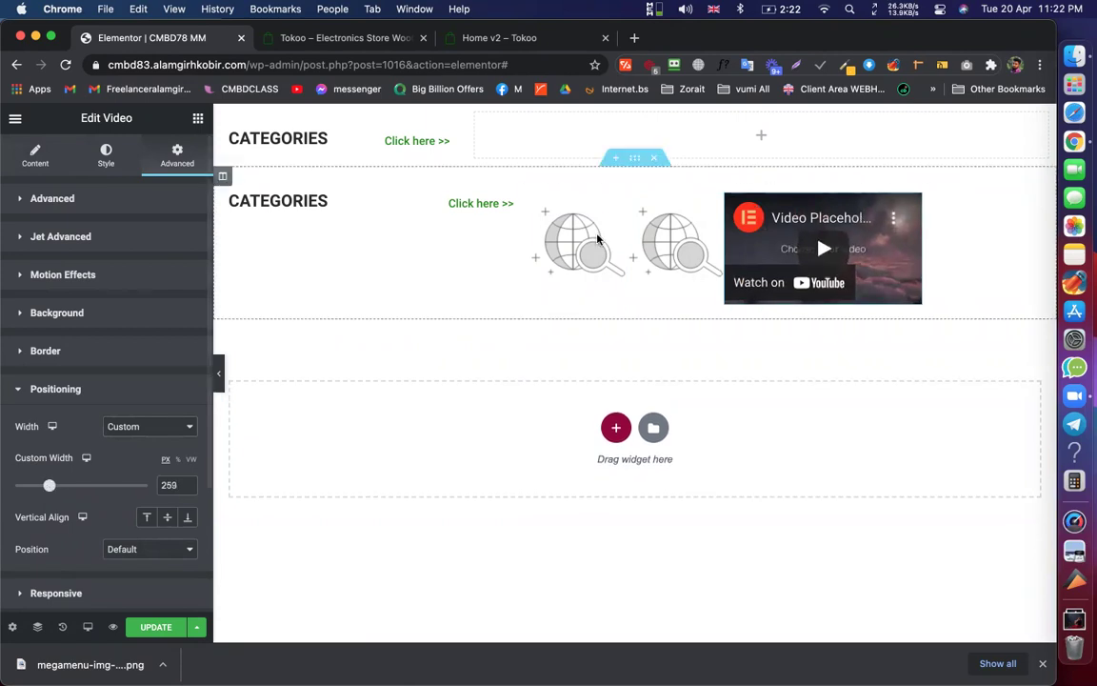
# Delete the second CATEGORIES section and check the categories menu on the Tokoo demo site
pyautogui.click(657, 159)
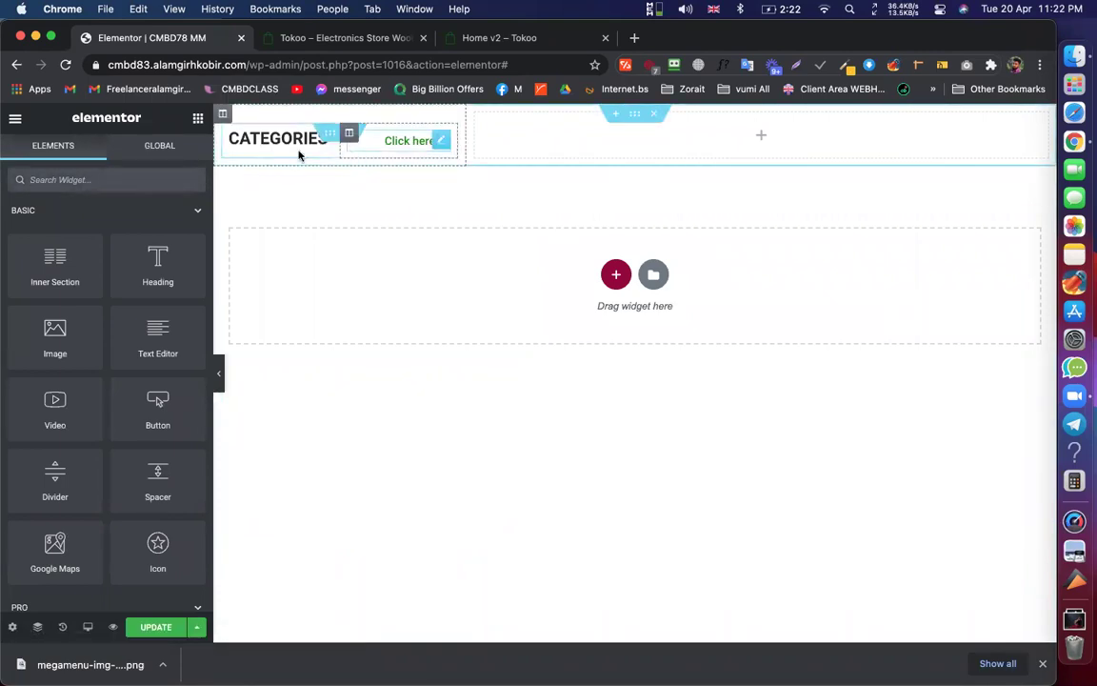
pyautogui.click(327, 42)
pyautogui.moveTo(265, 230)
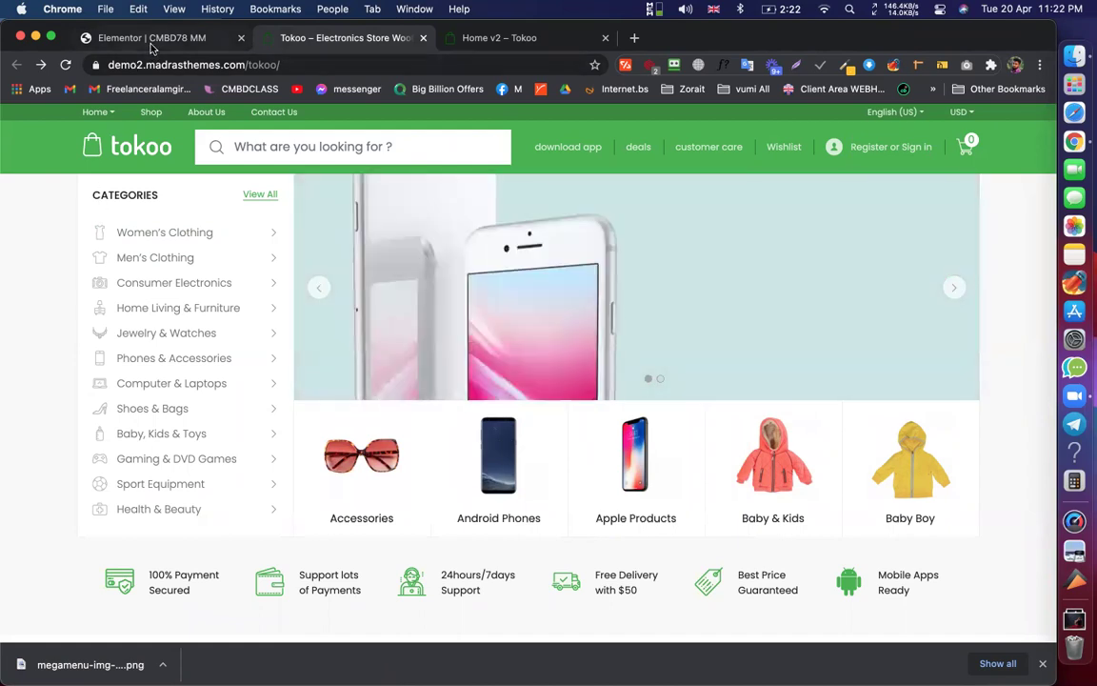
# In the Elementor editor, search the widgets for "menu" and add a Nav Menu below the CATEGORIES heading
pyautogui.click(214, 39)
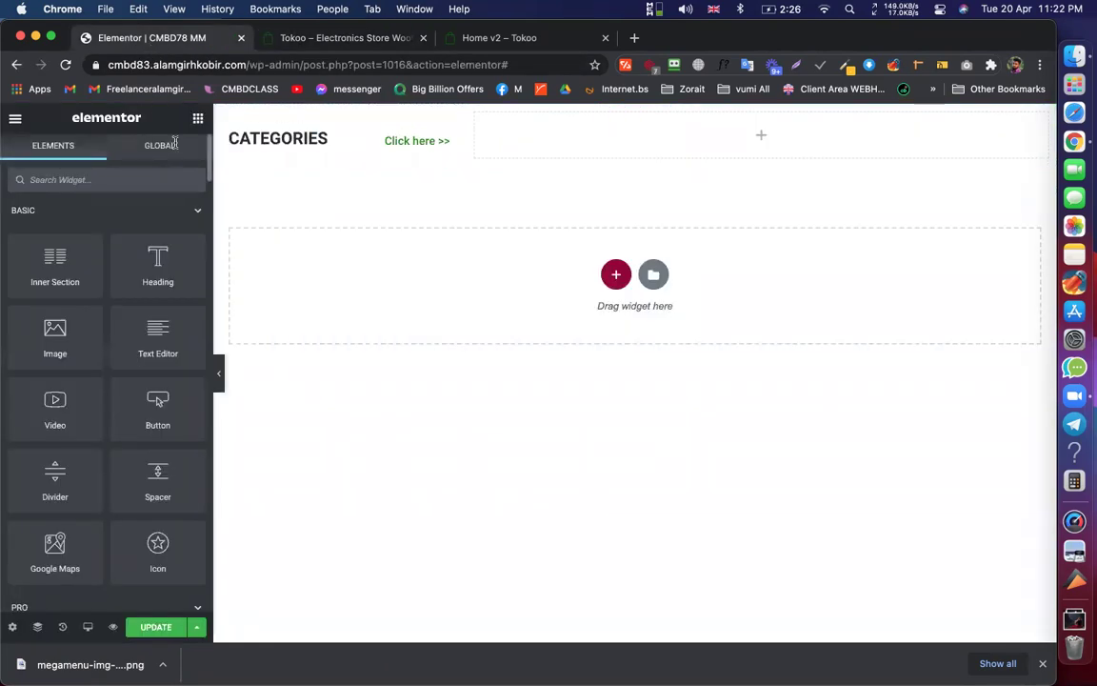
pyautogui.write('menu')
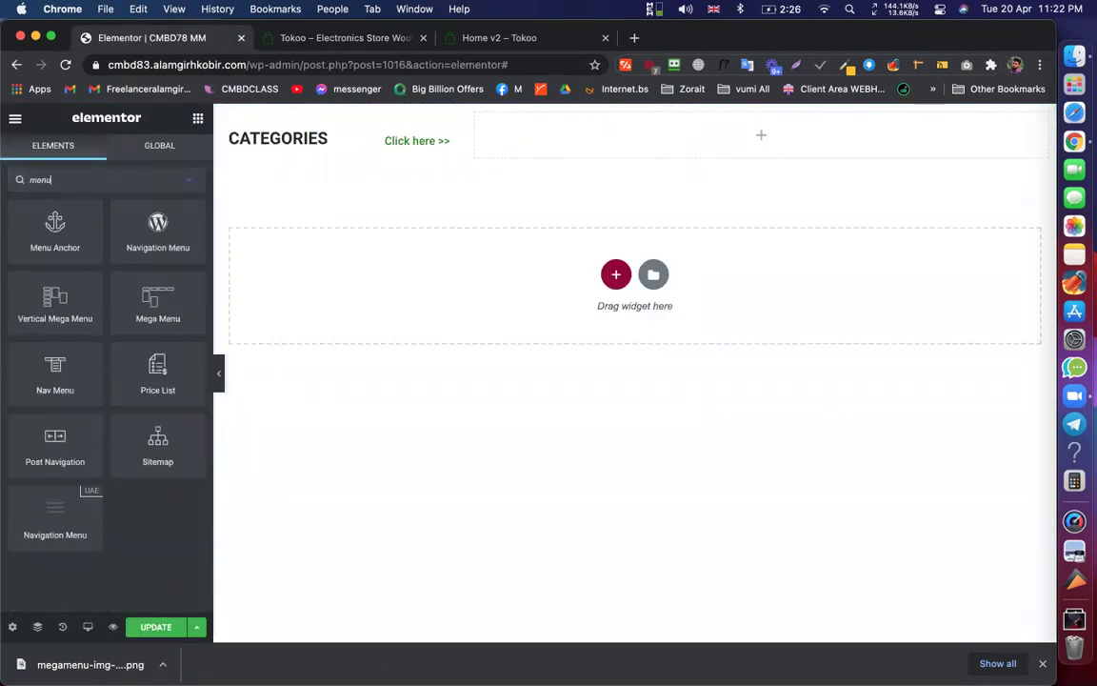
pyautogui.moveTo(47, 382); pyautogui.dragTo(320, 155)
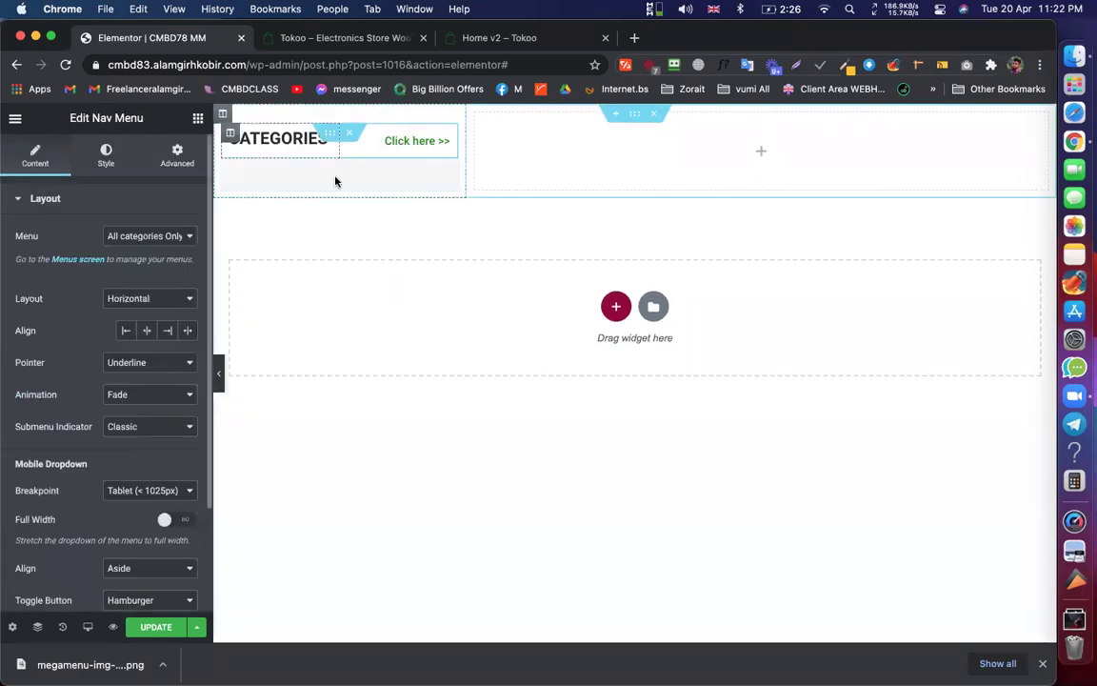
# Set the Nav Menu's layout to Vertical, assign it the Cmbd78 mega menu, and update the page
pyautogui.click(134, 298)
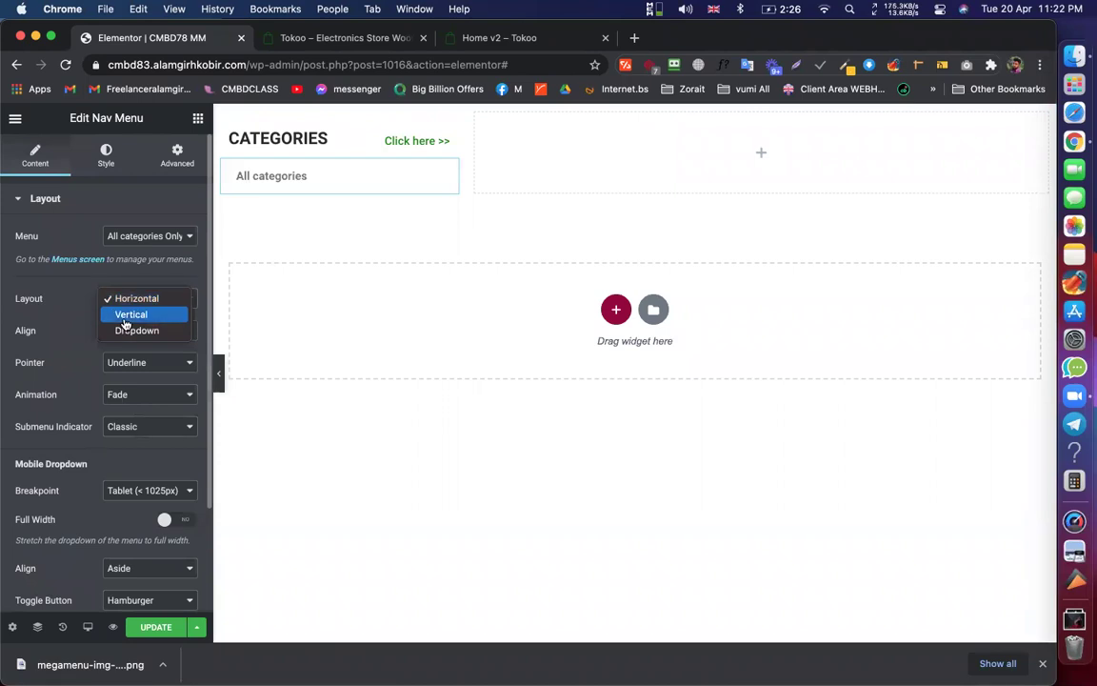
pyautogui.click(124, 322)
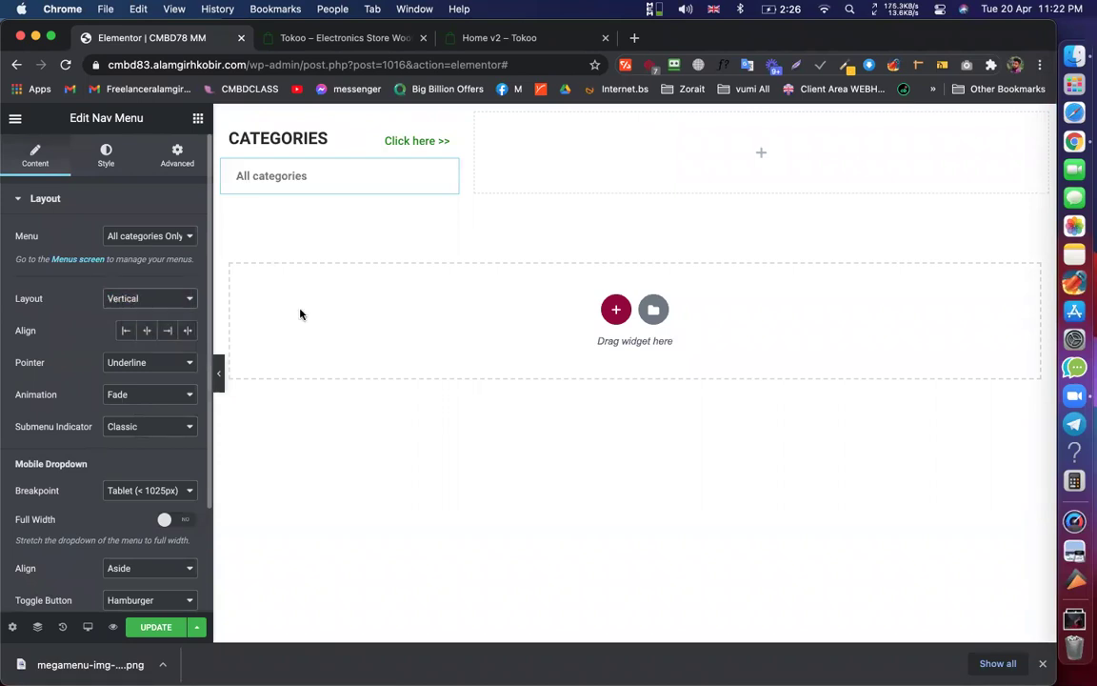
pyautogui.click(157, 235)
pyautogui.click(149, 253)
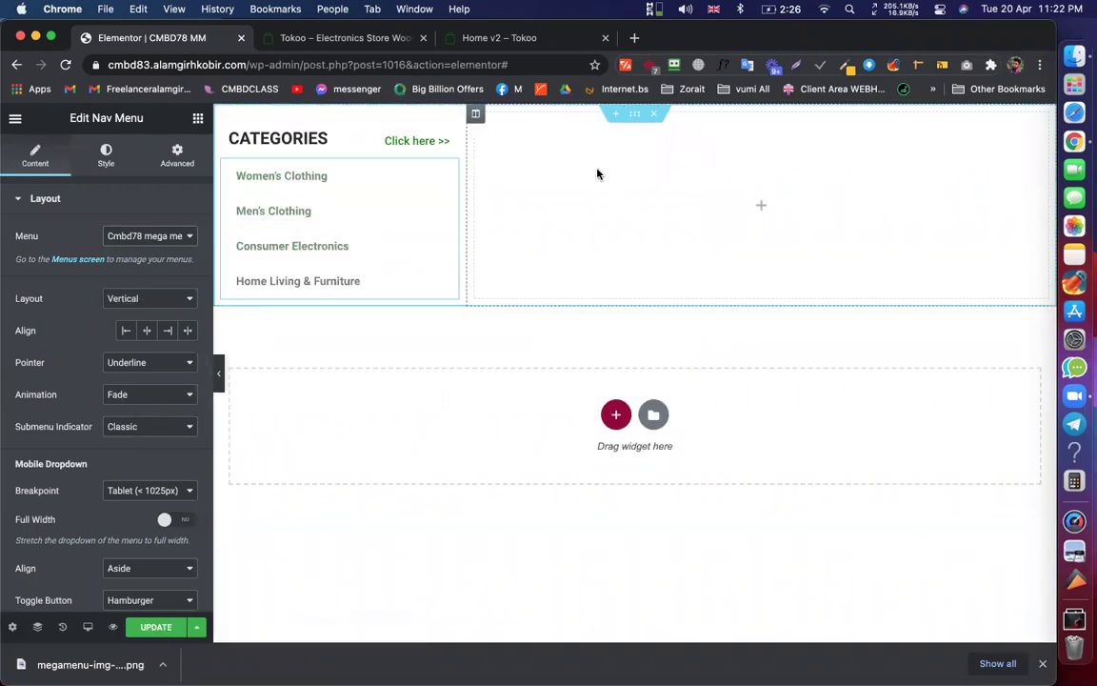
pyautogui.click(164, 627)
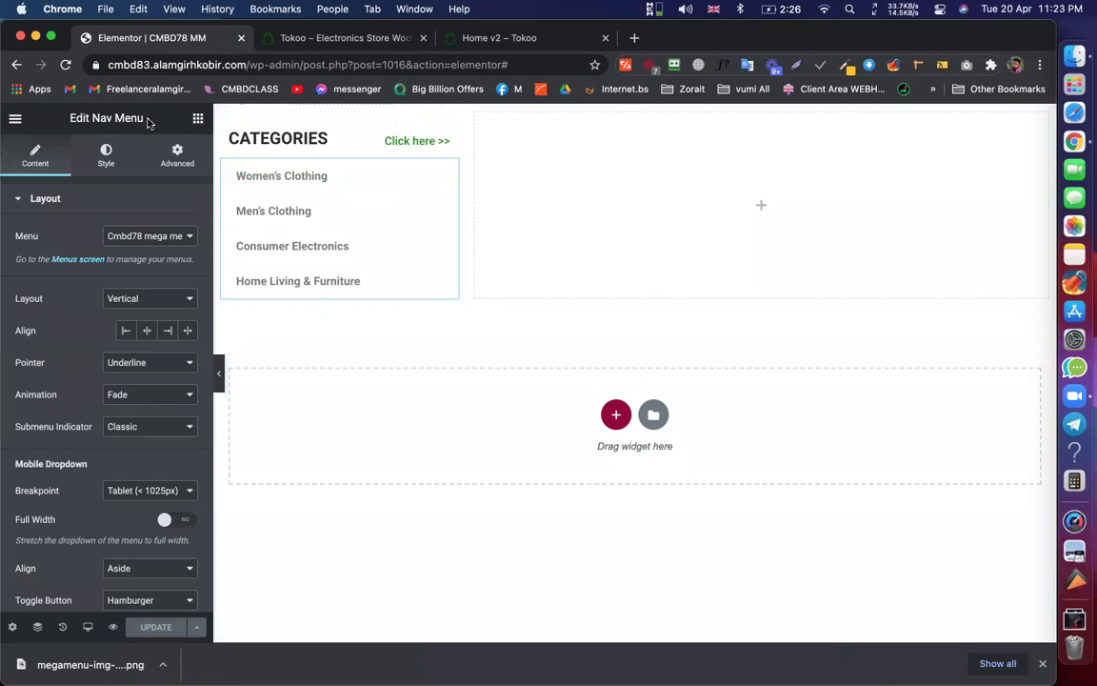
# Add a Vertical Mega Menu widget directly below the CATEGORIES heading and assign it the Cmbd78 mega menu
pyautogui.click(197, 120)
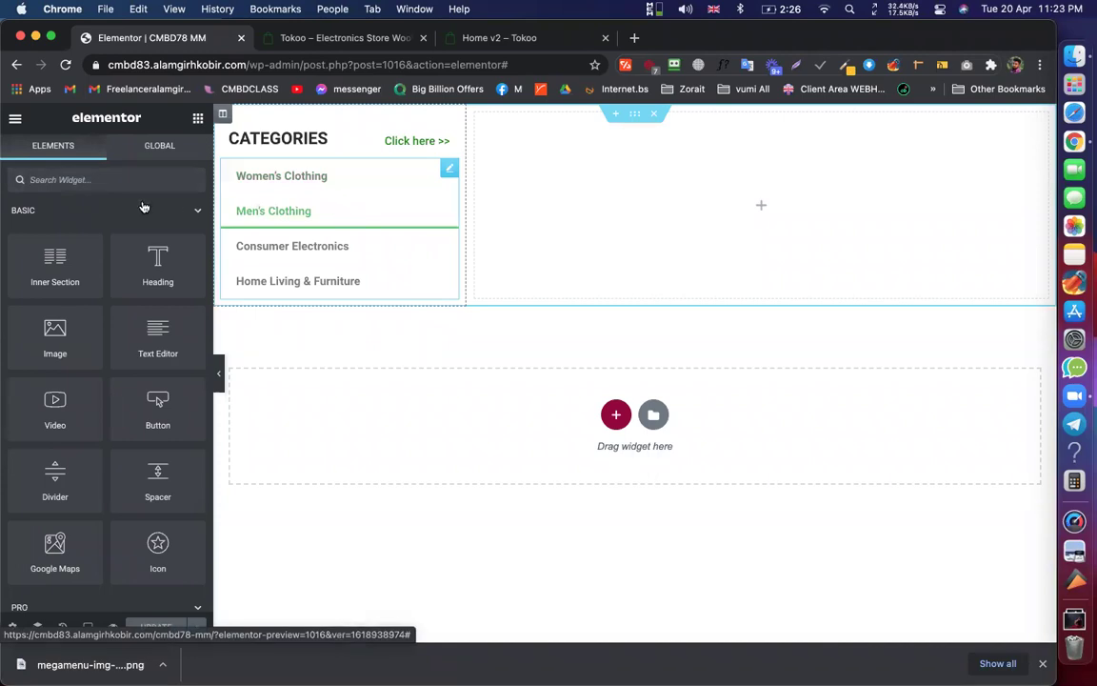
pyautogui.write('m')
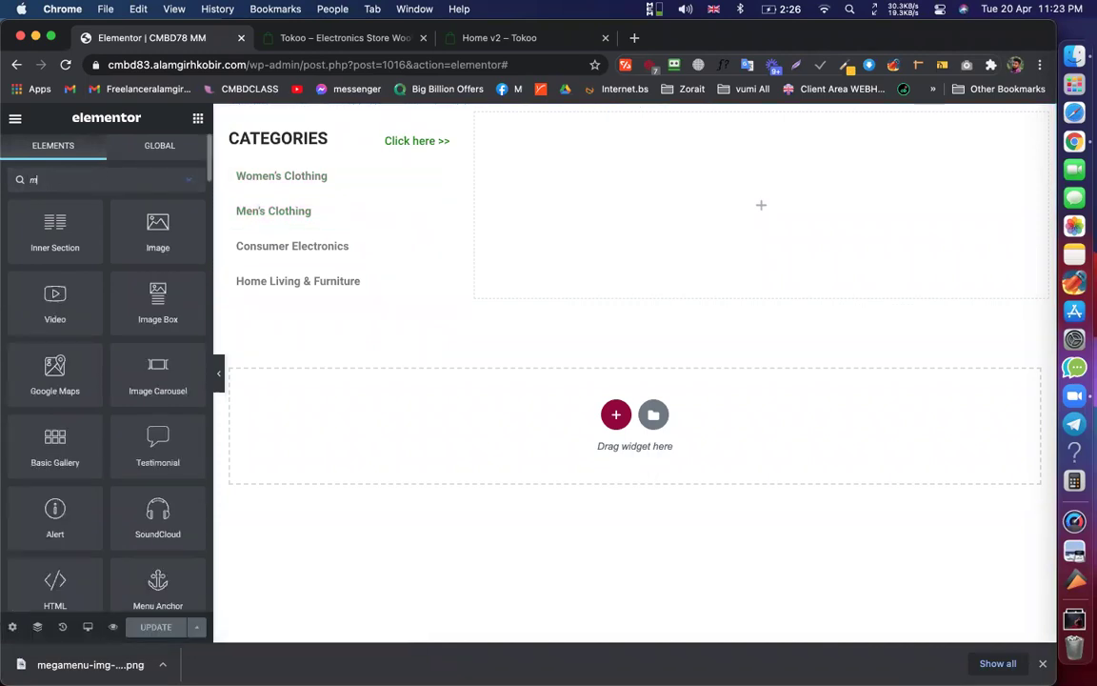
pyautogui.write('ega')
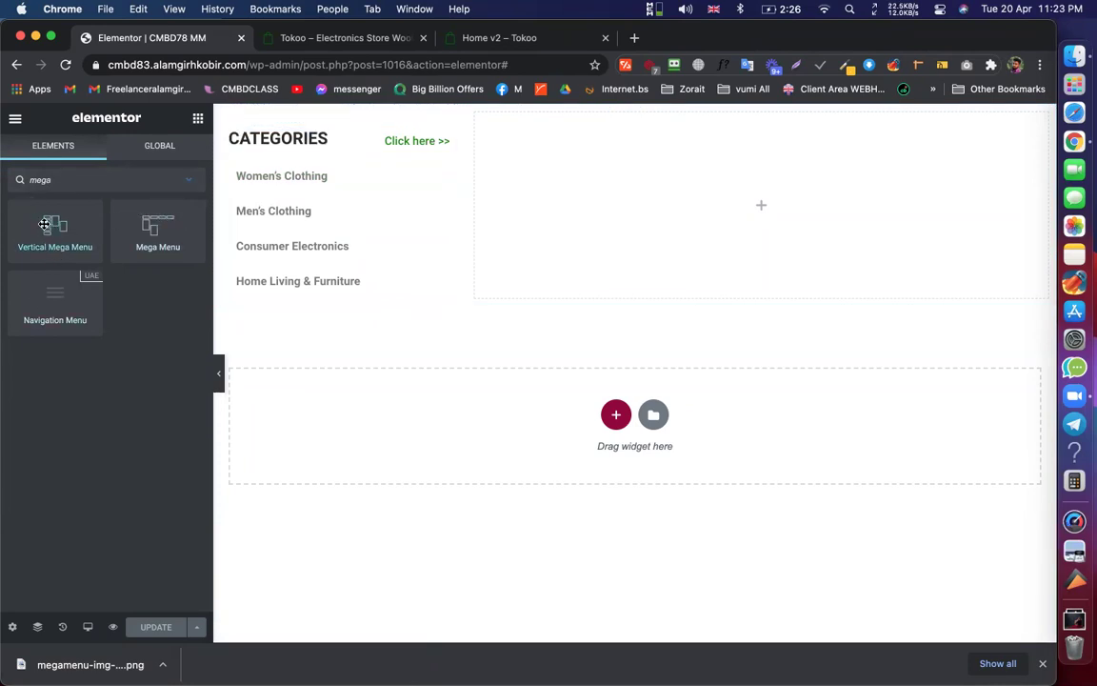
pyautogui.click(362, 38)
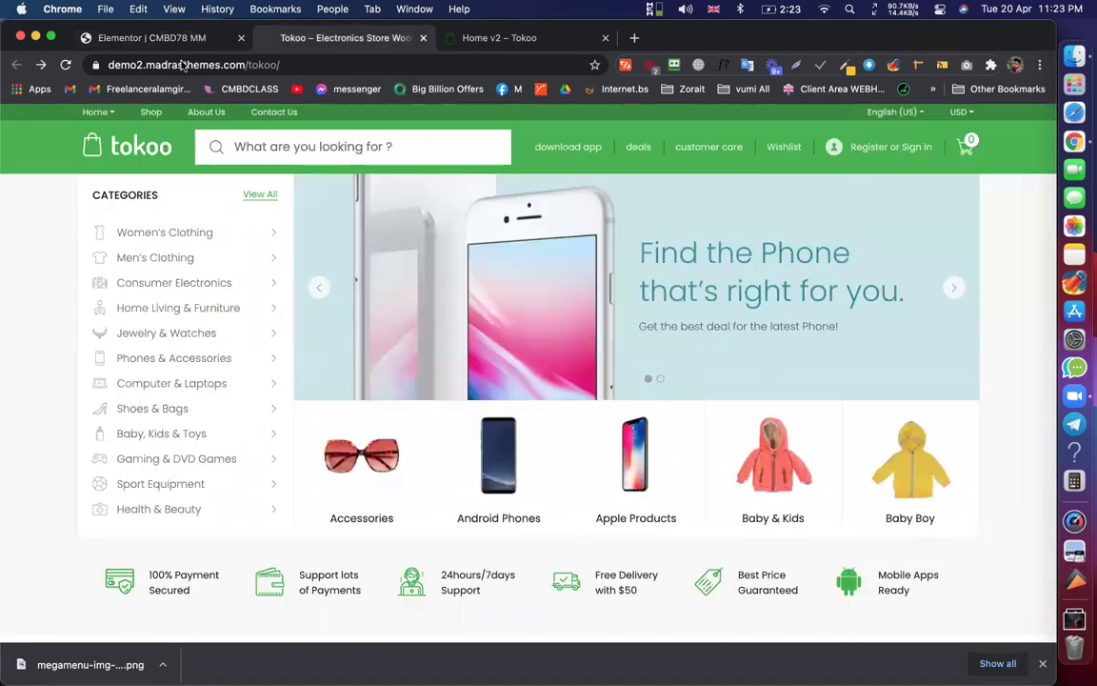
pyautogui.click(150, 38)
pyautogui.moveTo(46, 205); pyautogui.dragTo(306, 176)
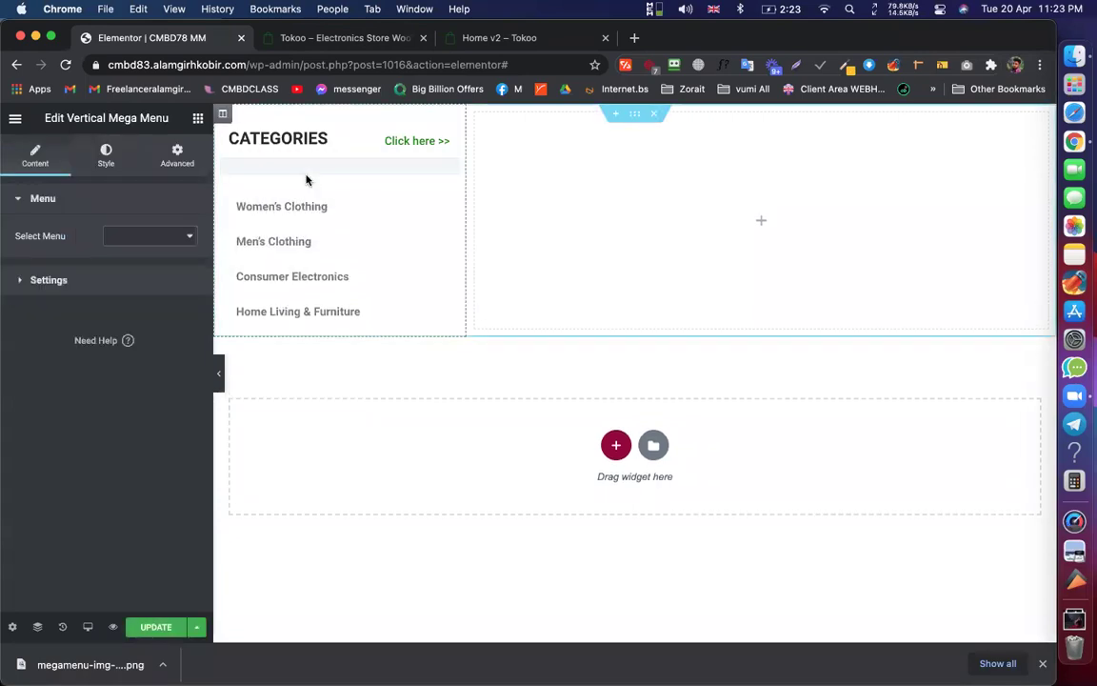
pyautogui.click(162, 236)
pyautogui.click(143, 317)
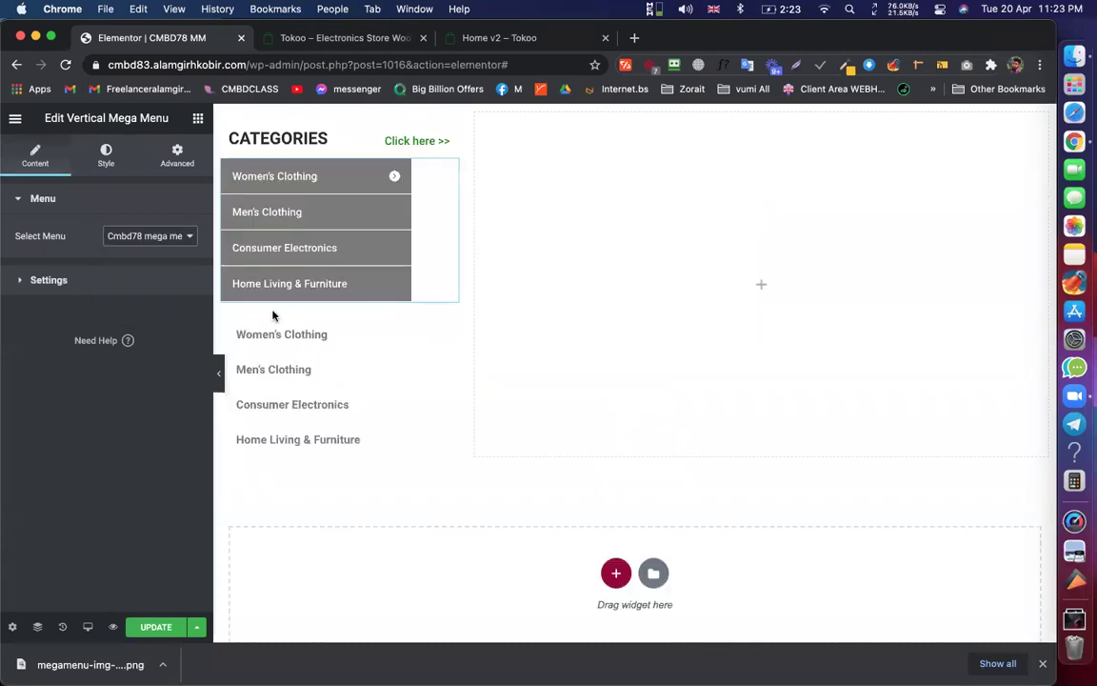
# Delete the plain Nav Menu beneath the Vertical Mega Menu and update the page
pyautogui.rightClick(334, 342)
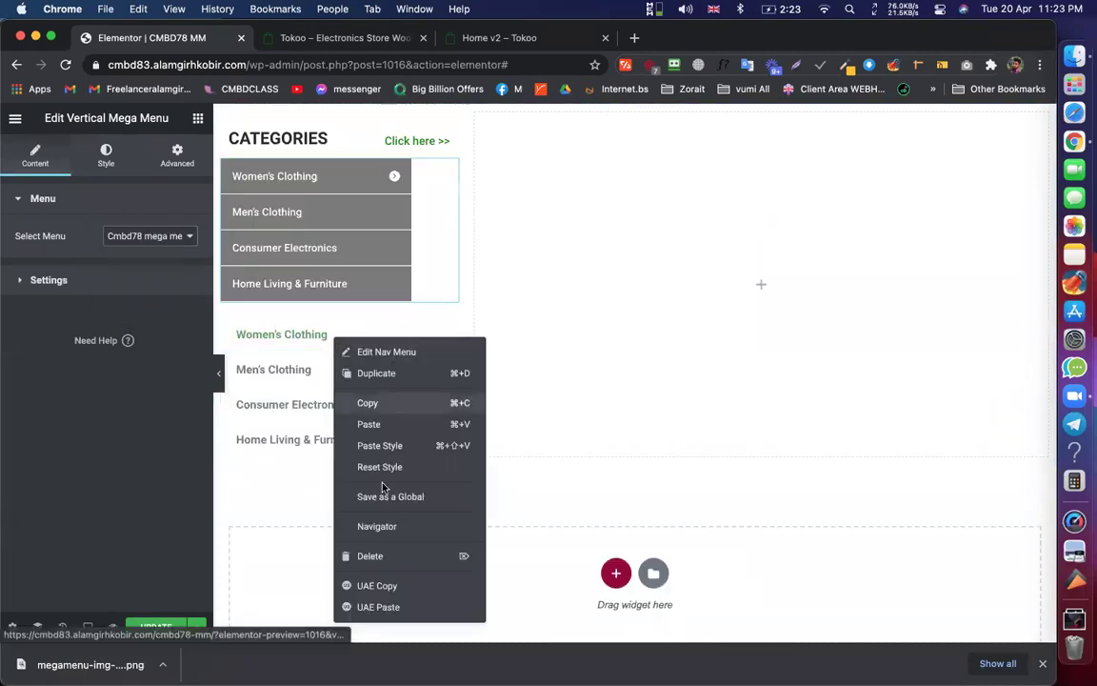
pyautogui.click(390, 557)
pyautogui.moveTo(438, 186)
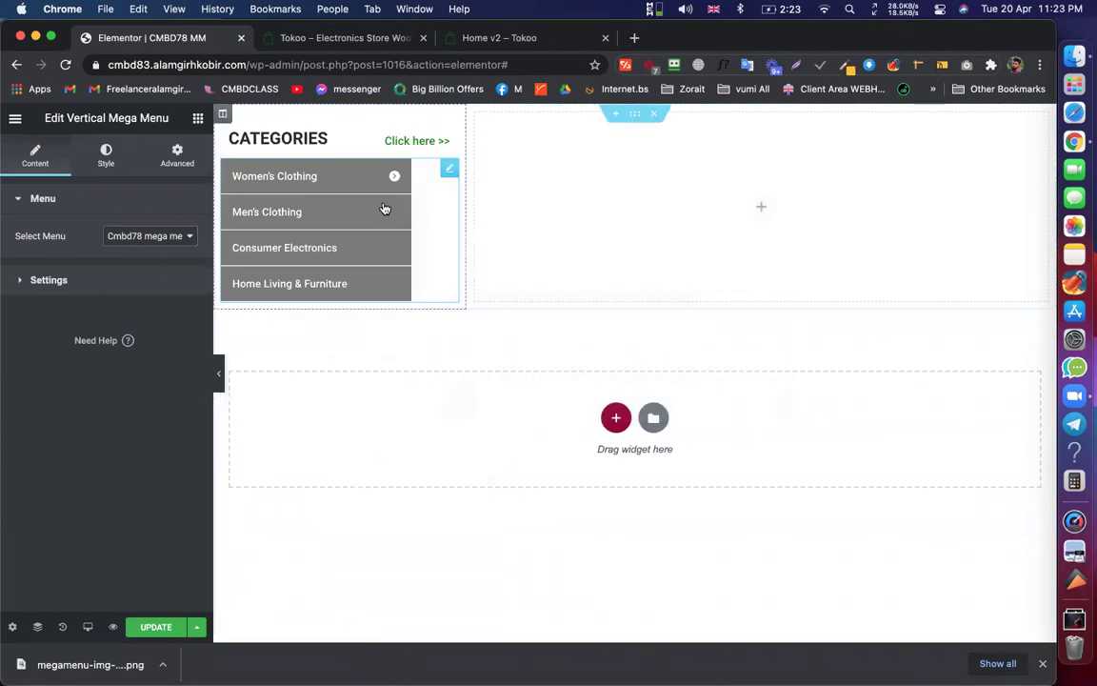
pyautogui.moveTo(394, 176)
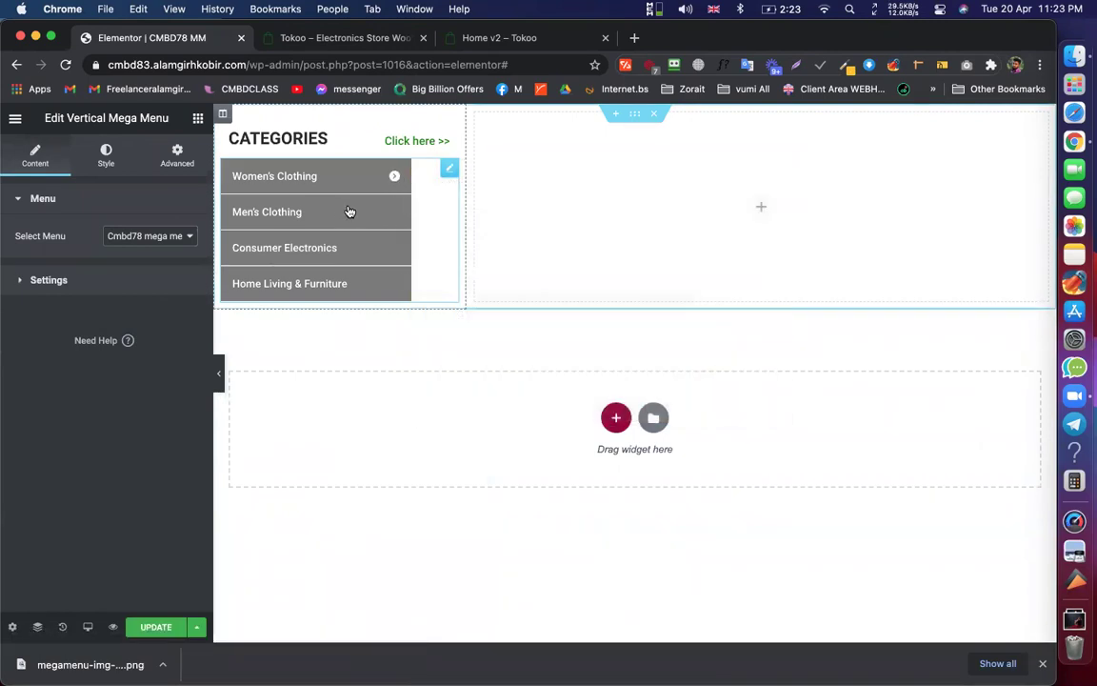
pyautogui.click(152, 626)
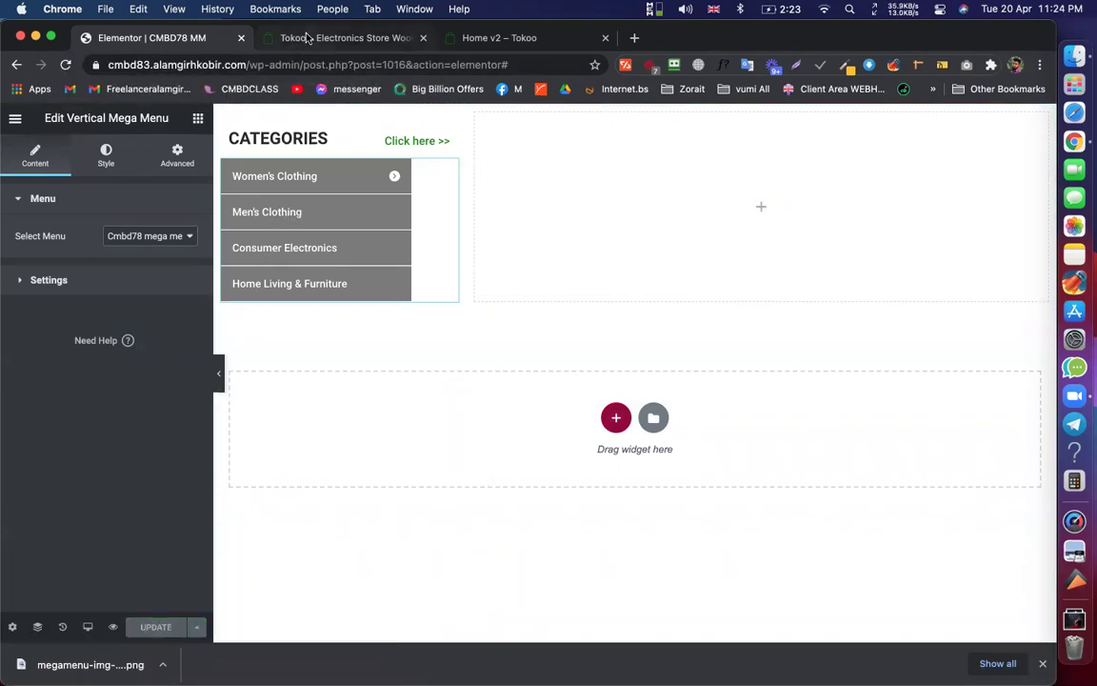
# Open the WordPress Pages list in a separate browser tab, keeping the Elementor editor open
pyautogui.keyDown('super'); pyautogui.click(16, 67); pyautogui.keyUp('super')
pyautogui.click(334, 36)
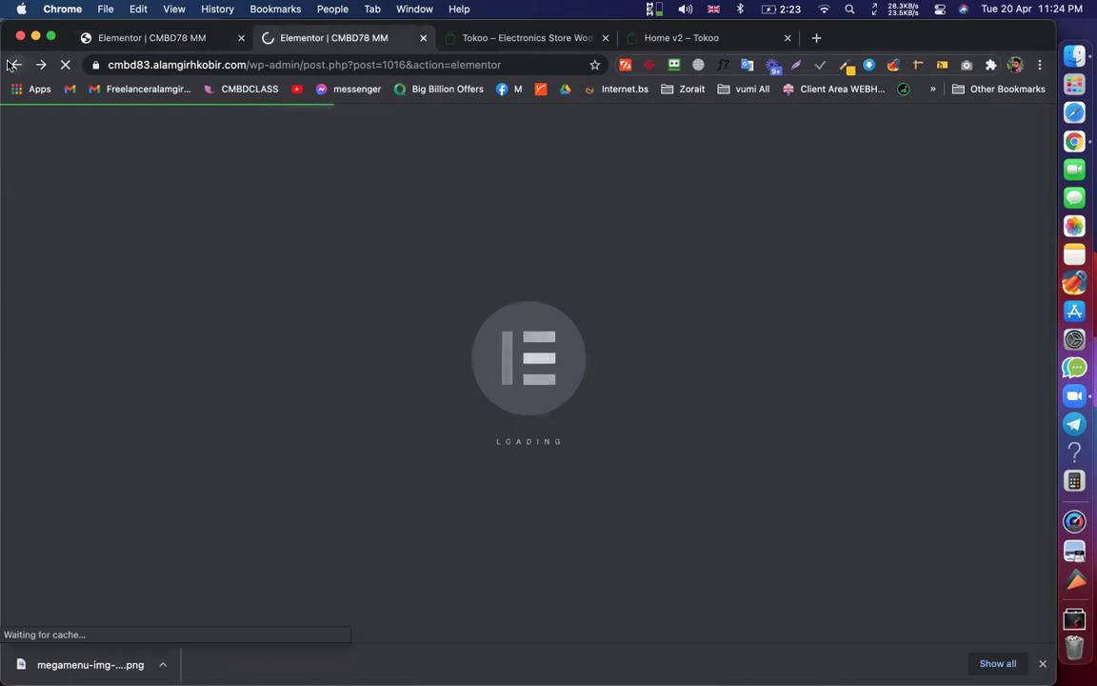
pyautogui.click(12, 64)
pyautogui.click(12, 64)
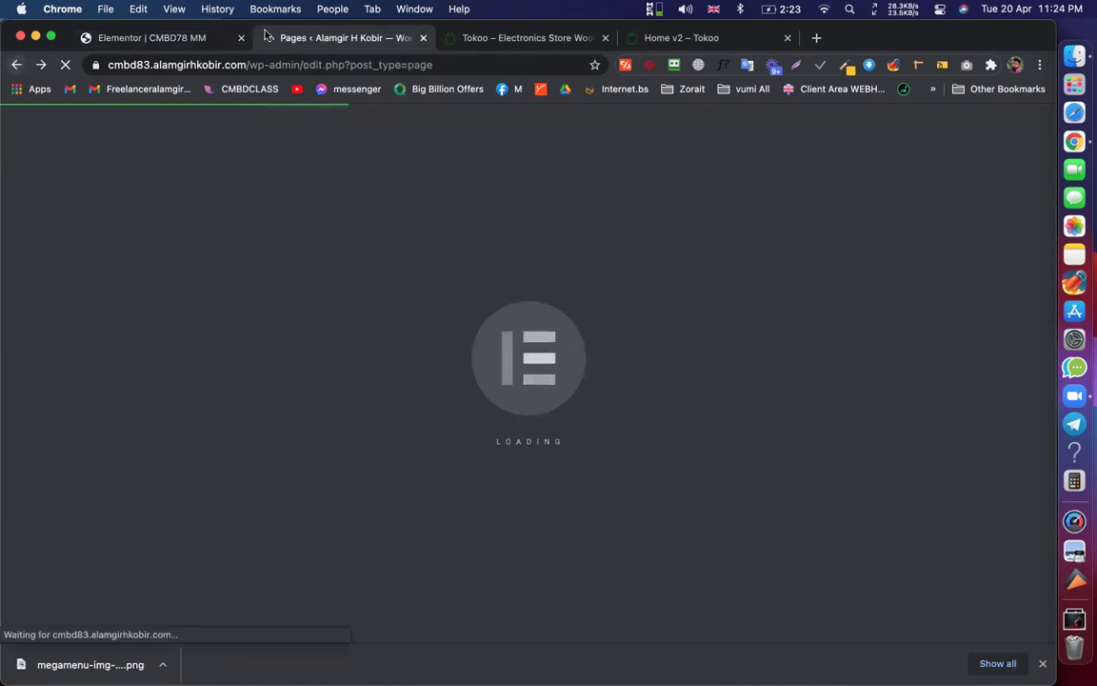
pyautogui.click(150, 37)
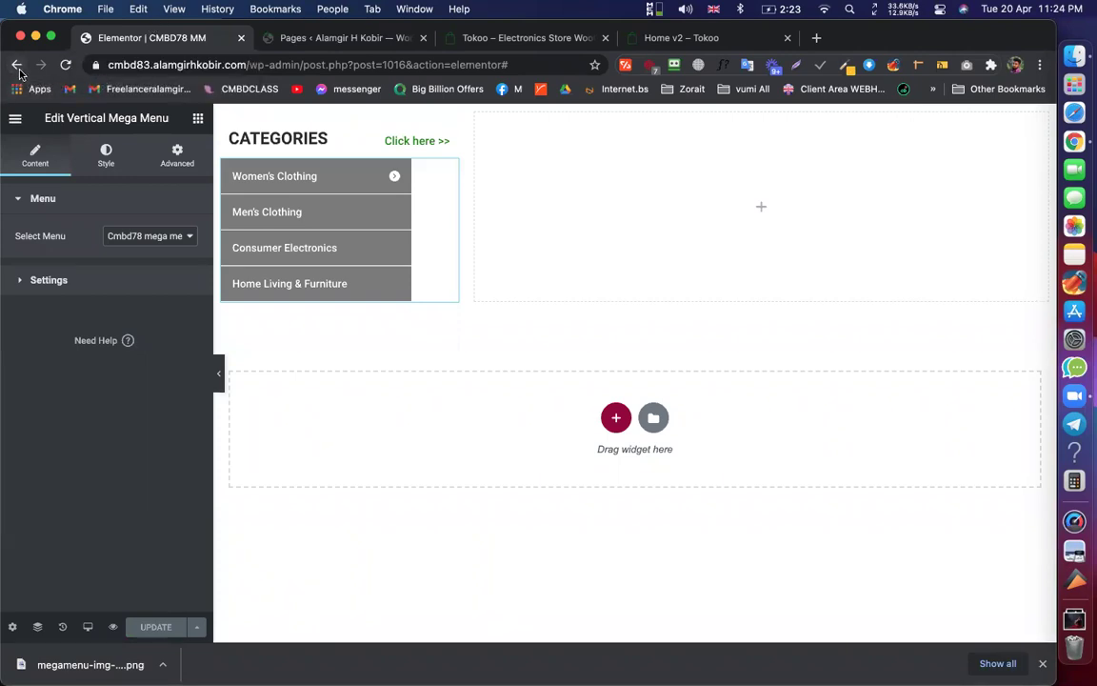
pyautogui.click(309, 61)
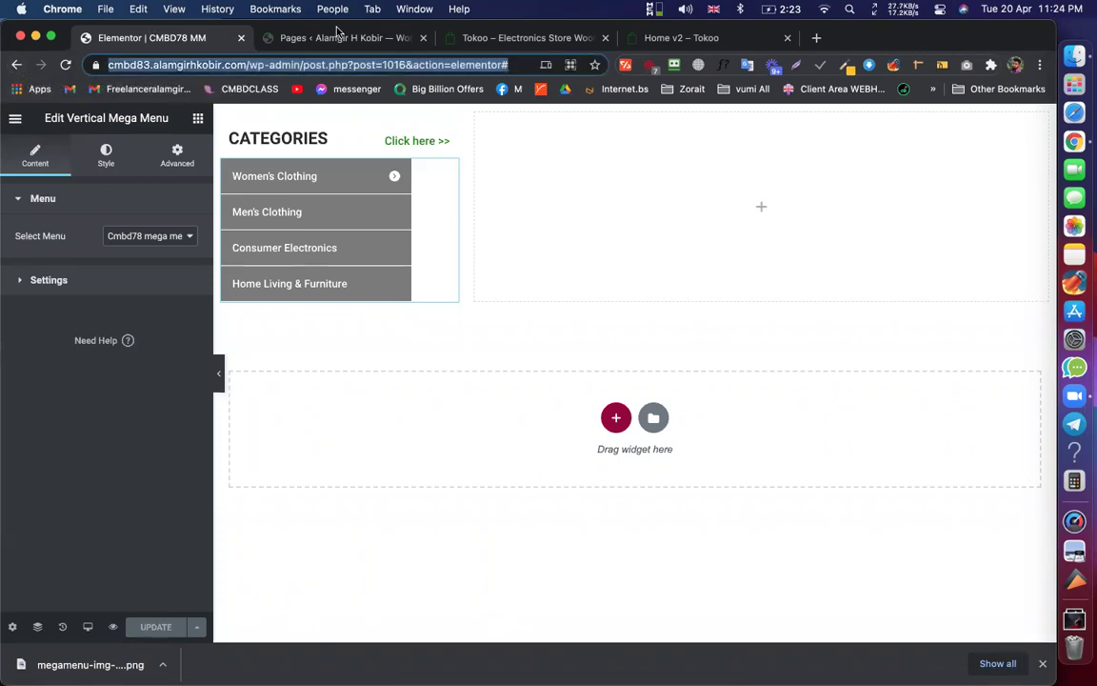
pyautogui.click(353, 39)
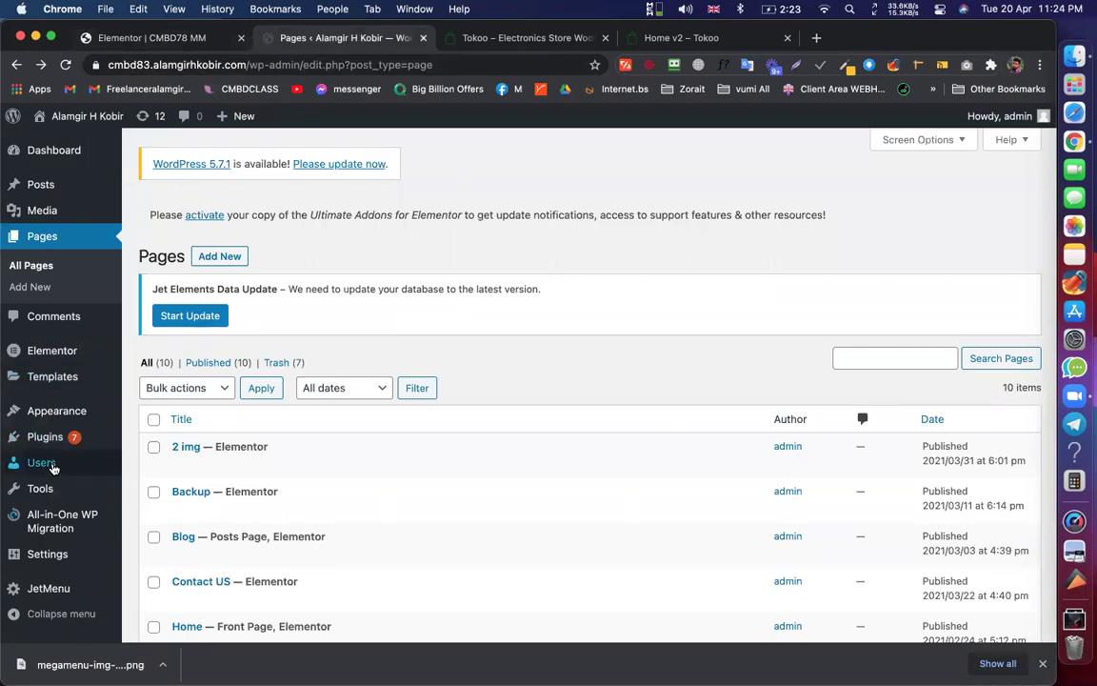
pyautogui.scroll(-3, 47, 476)
pyautogui.click(94, 38)
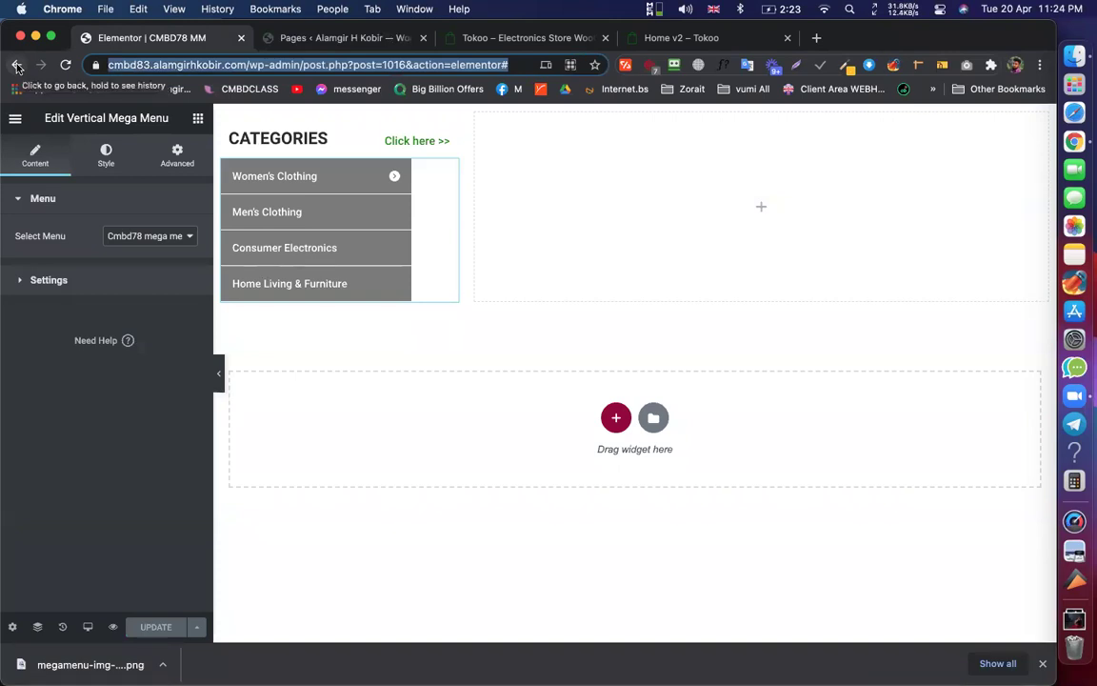
pyautogui.keyDown('super'); pyautogui.click(17, 67); pyautogui.keyUp('super')
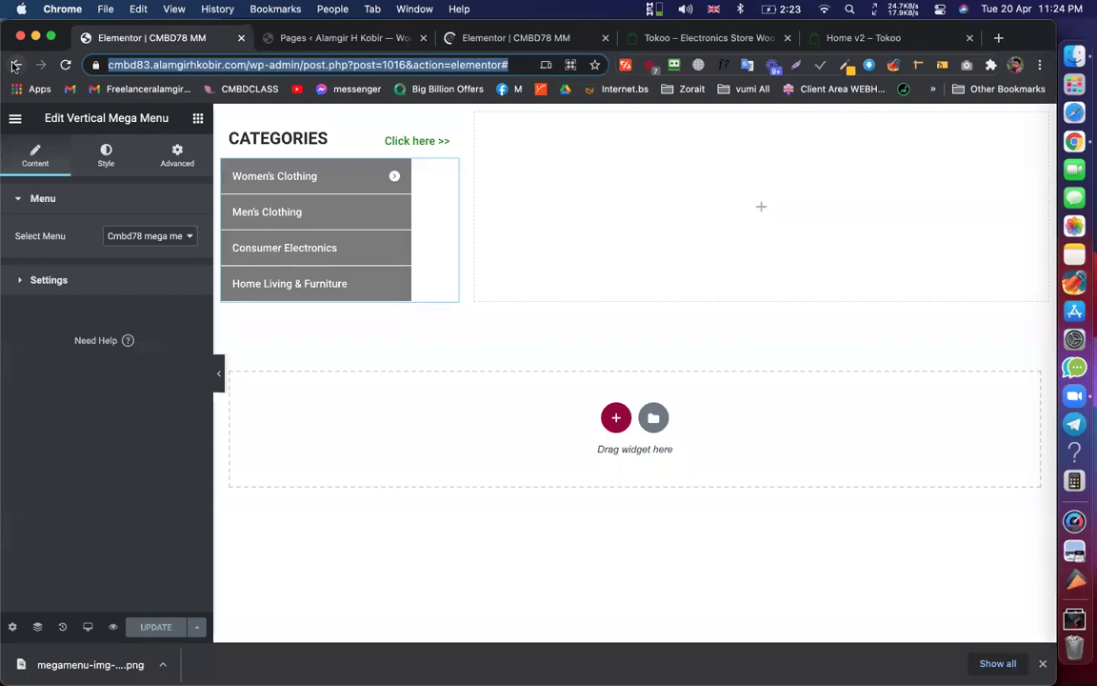
pyautogui.click(519, 39)
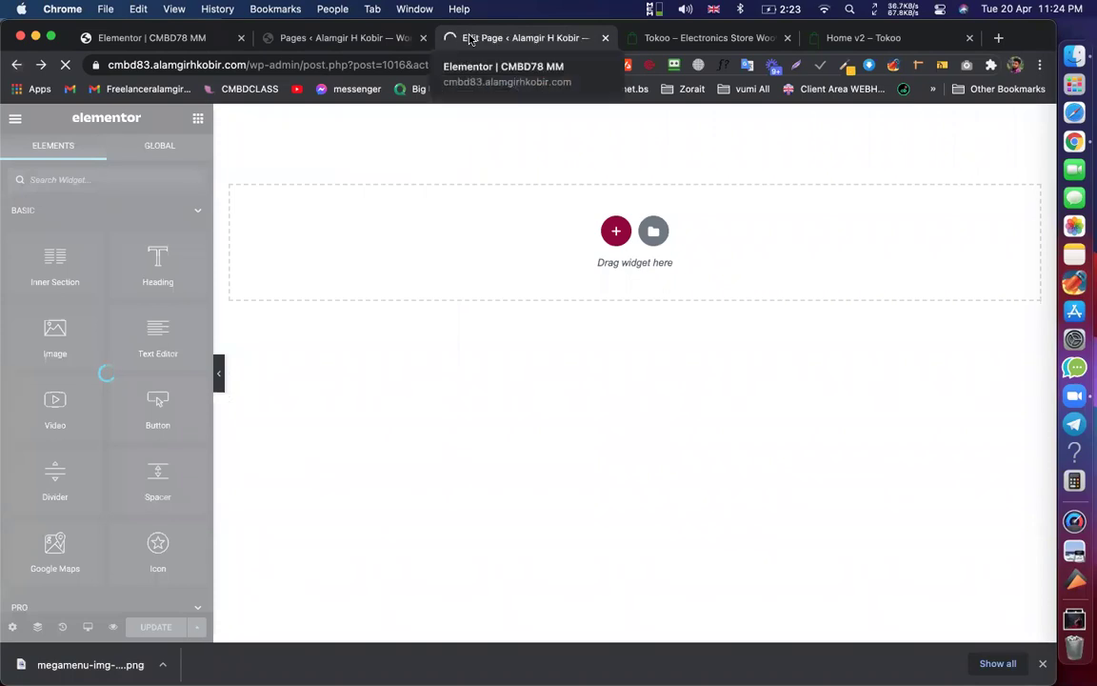
pyautogui.click(352, 38)
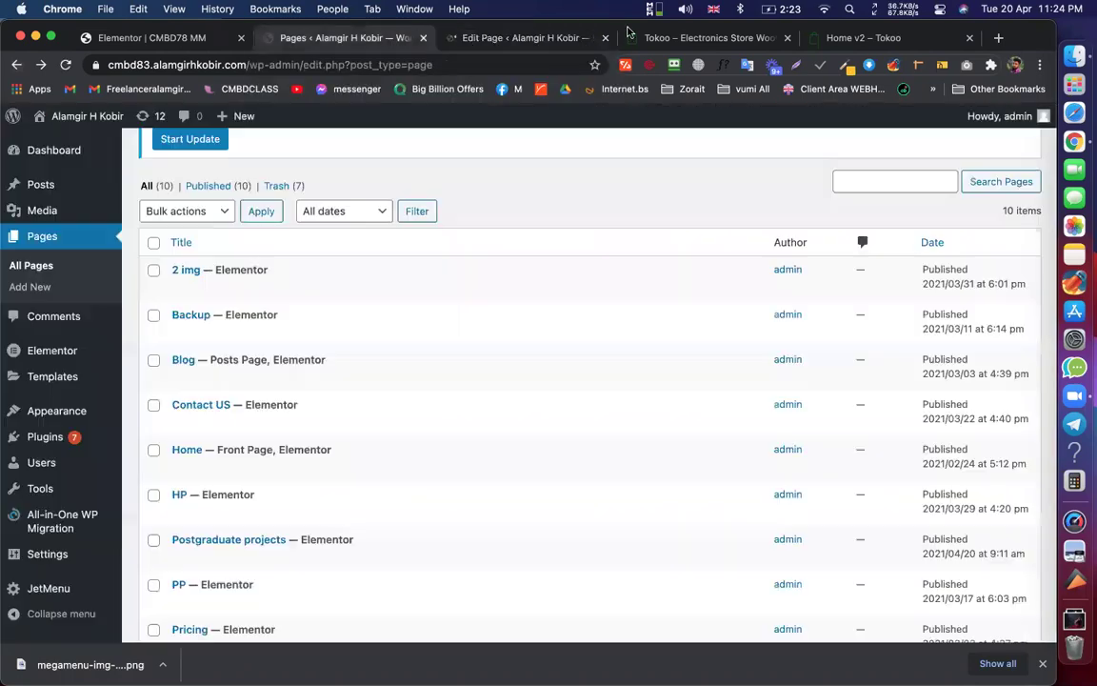
pyautogui.click(606, 40)
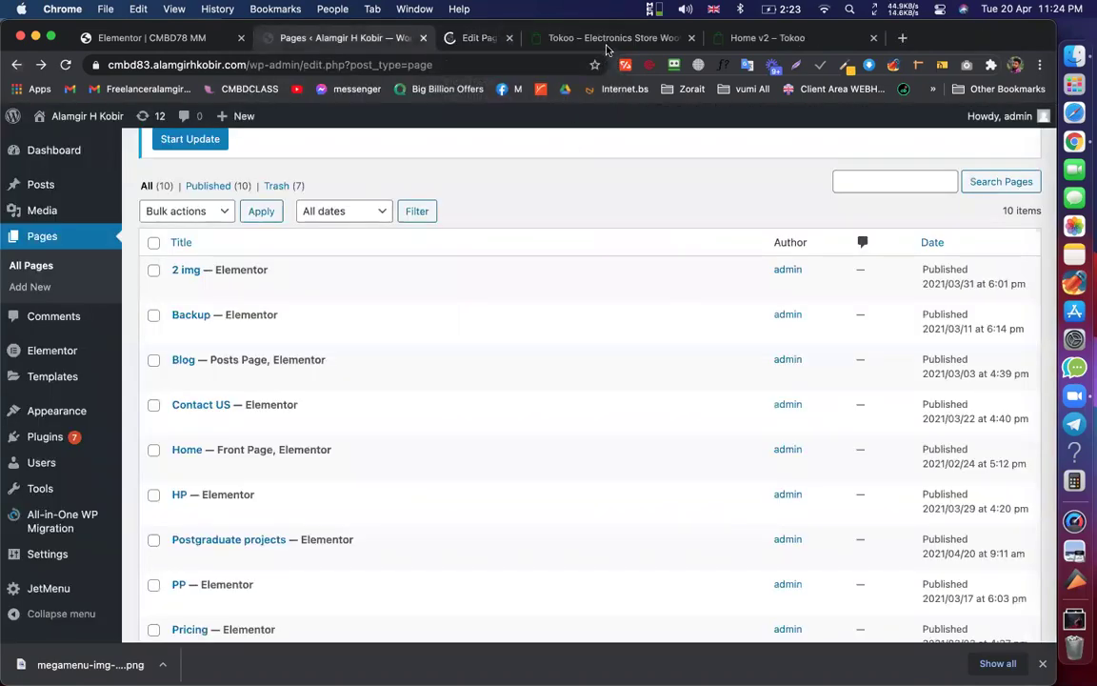
pyautogui.scroll(-3, 265, 323)
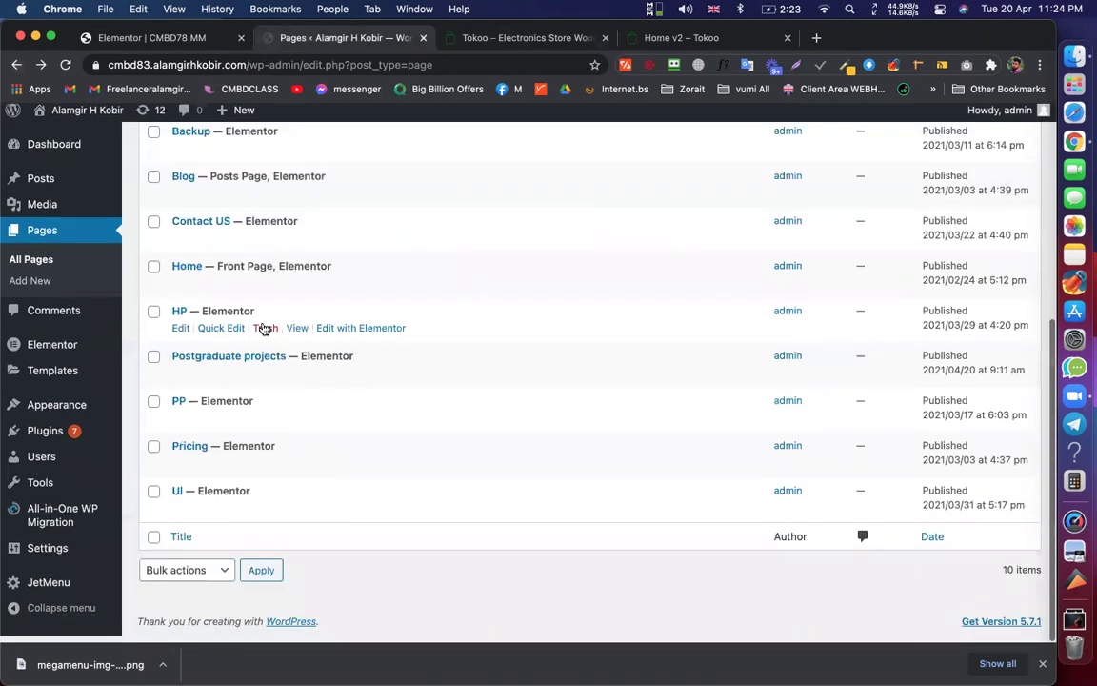
pyautogui.scroll(3, 405, 286)
pyautogui.scroll(1, 412, 291)
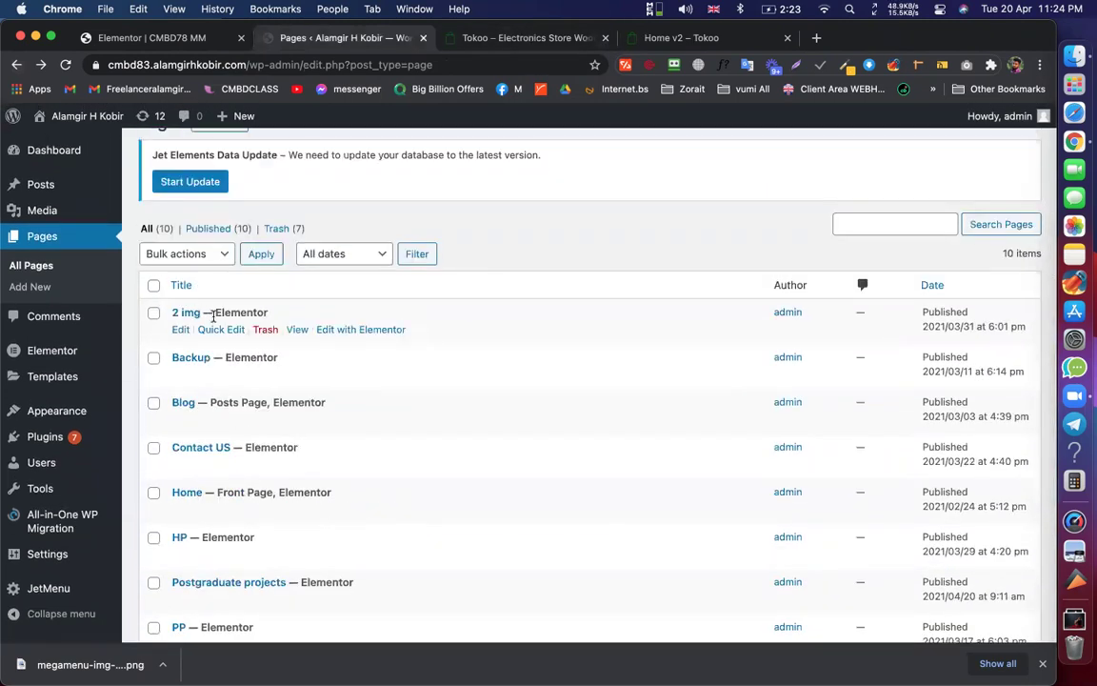
pyautogui.moveTo(376, 322)
pyautogui.click(357, 330)
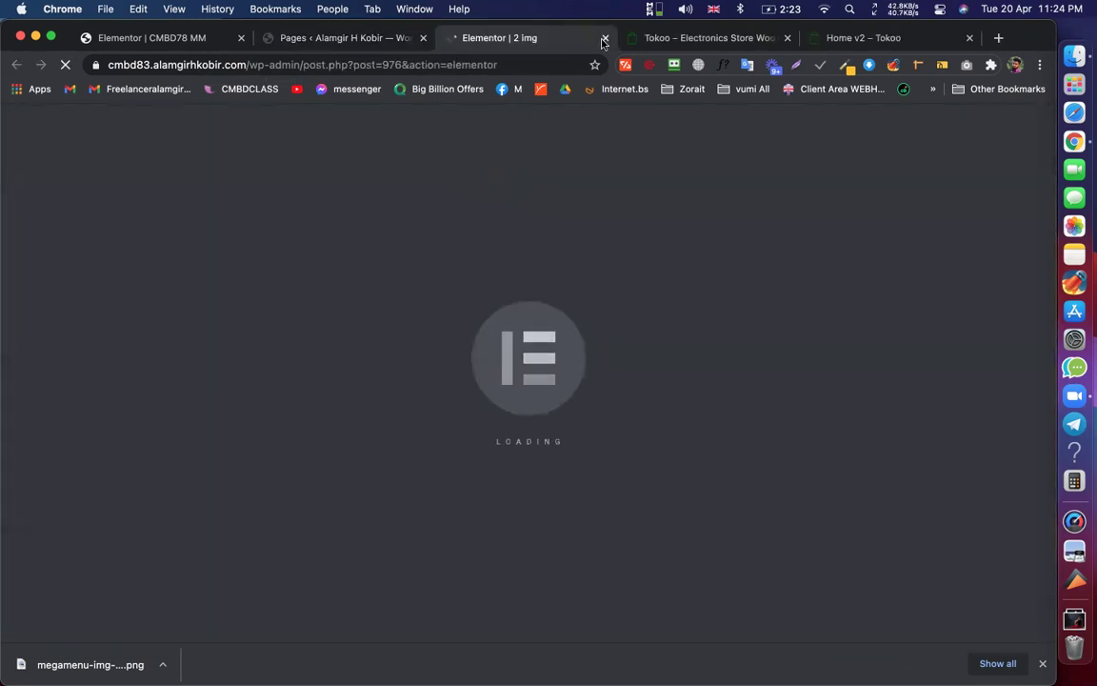
pyautogui.click(604, 38)
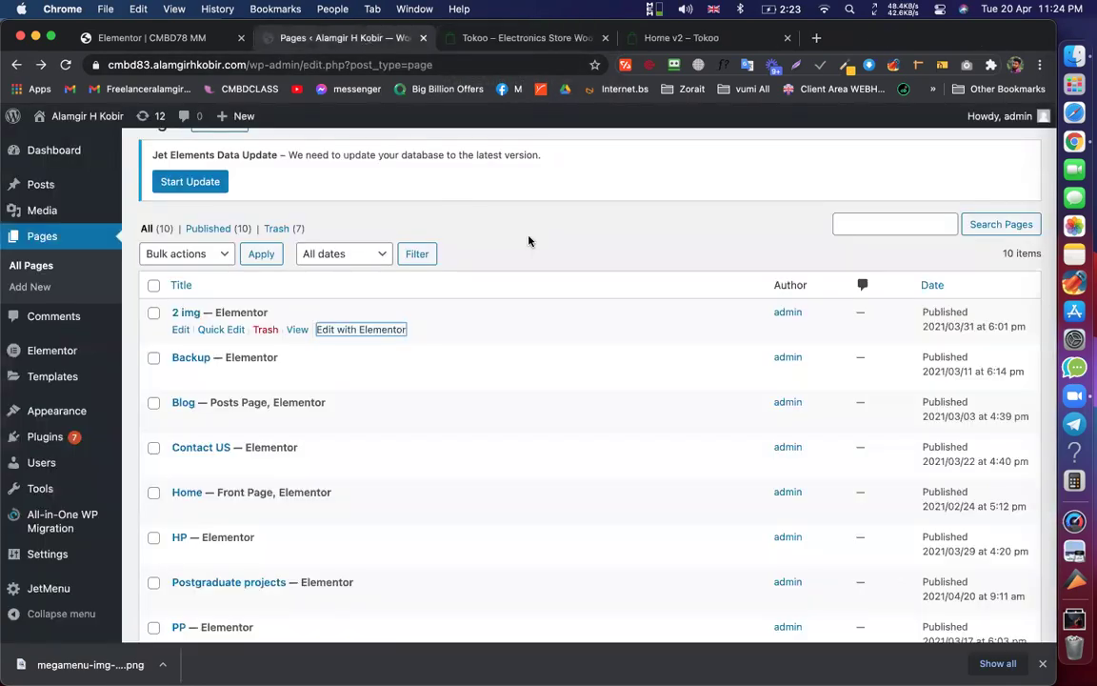
pyautogui.scroll(-5, 385, 362)
pyautogui.scroll(10, 376, 362)
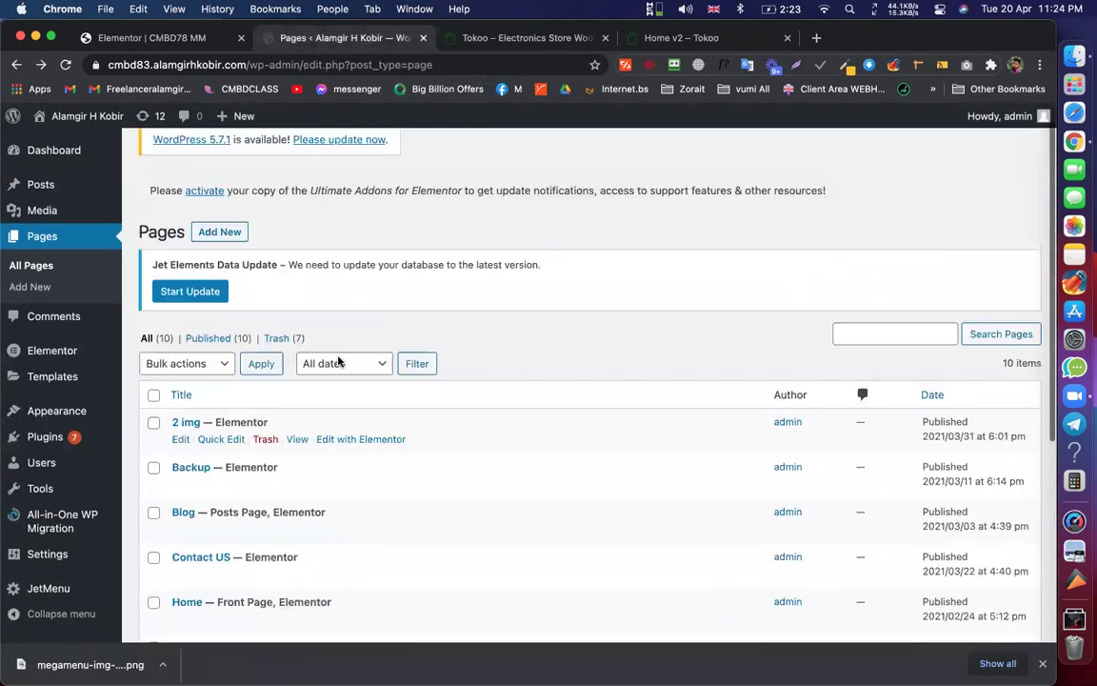
# Enable the mega submenu for Men's Clothing in the Cmbd78 mega menu and open its mega menu content for editing
pyautogui.moveTo(57, 410)
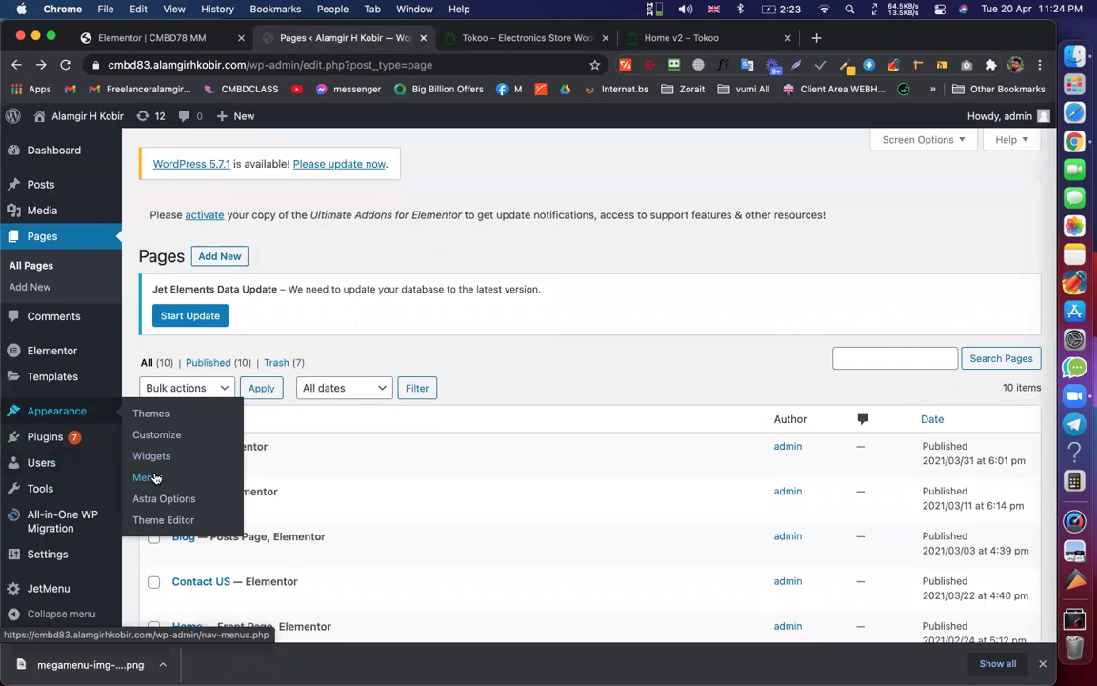
pyautogui.click(152, 477)
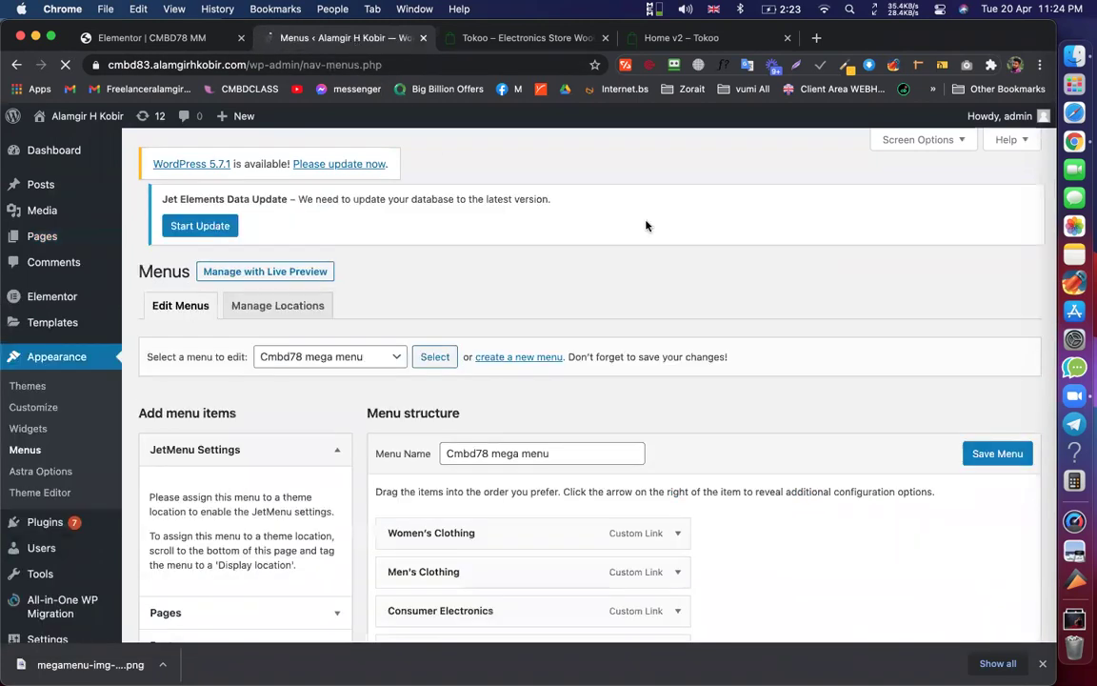
pyautogui.scroll(-5, 643, 226)
pyautogui.moveTo(502, 289)
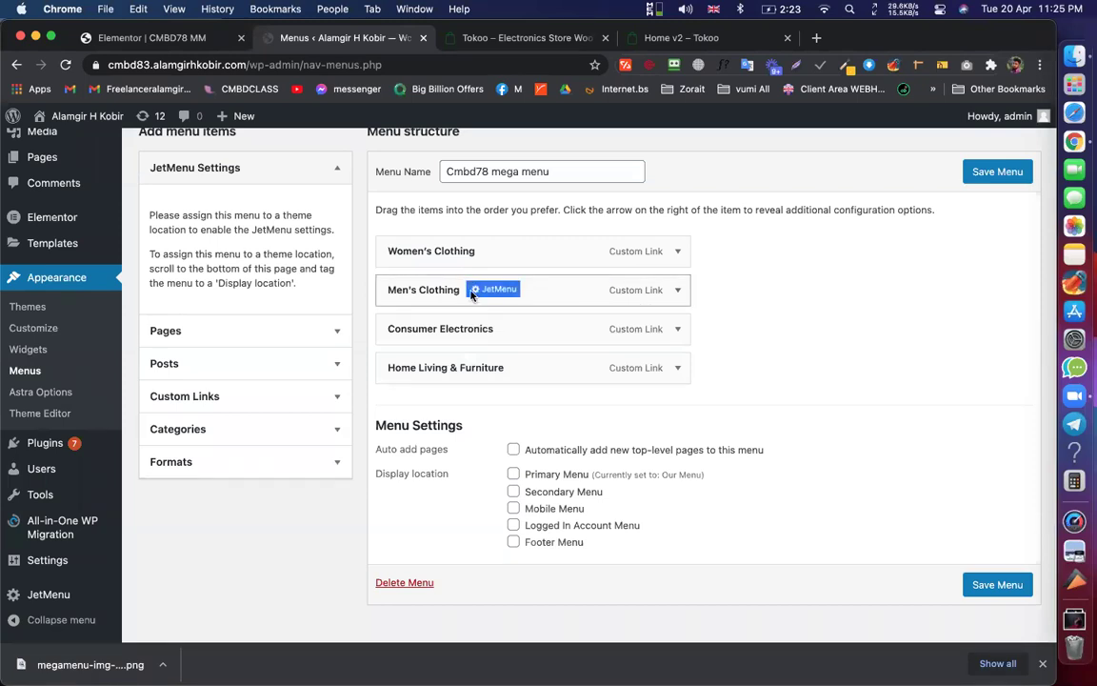
pyautogui.click(492, 289)
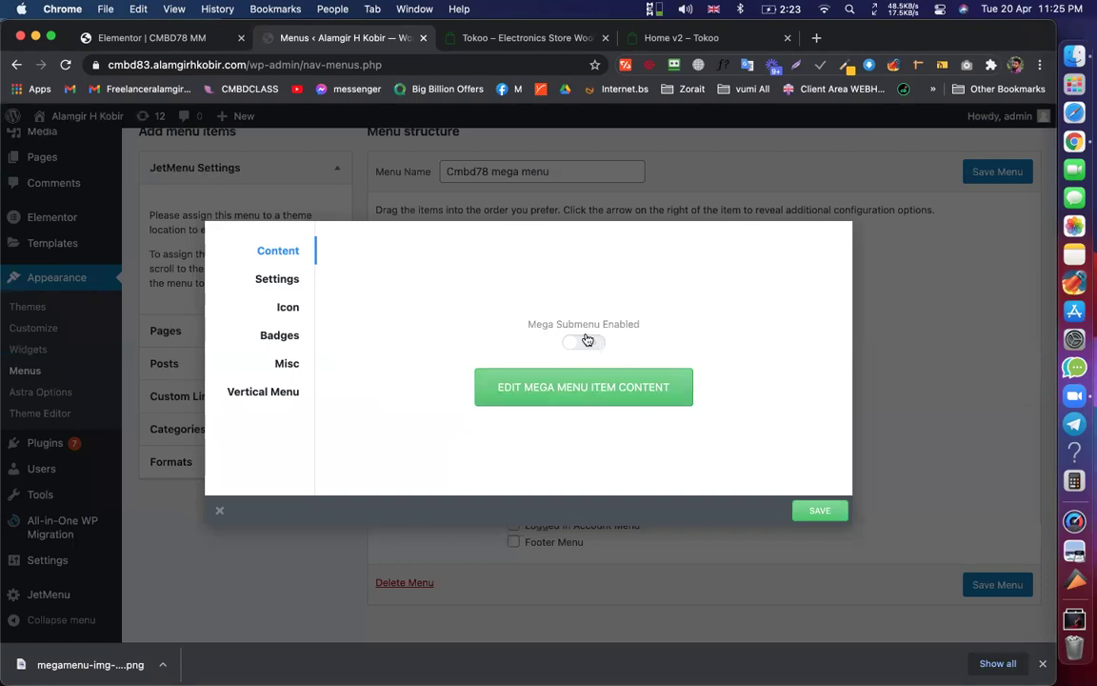
pyautogui.click(588, 340)
pyautogui.click(608, 391)
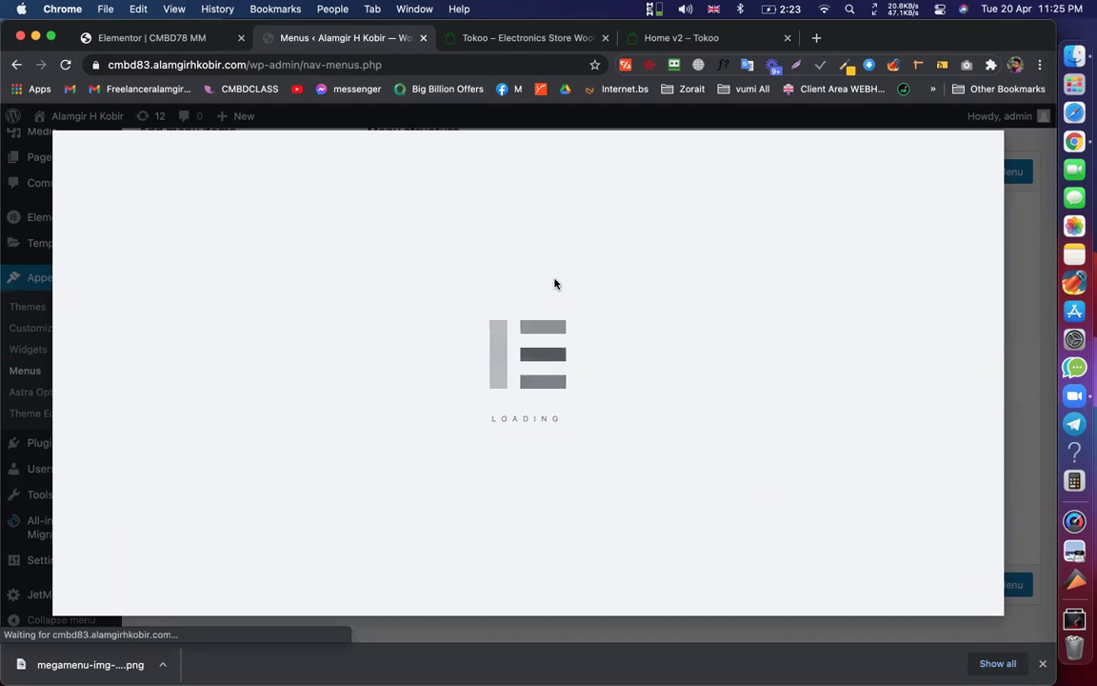
# Examine the Men's Clothing submenu layout on the Tokoo demo store, returning to the Men's Clothing content editor
pyautogui.click(531, 40)
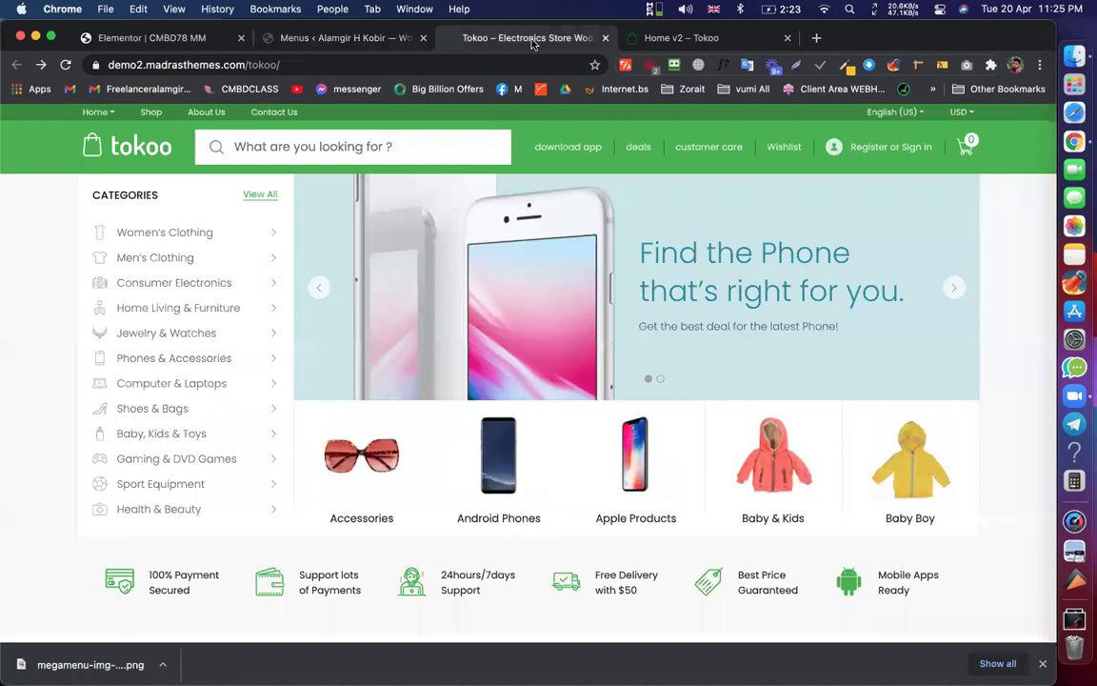
pyautogui.moveTo(213, 266)
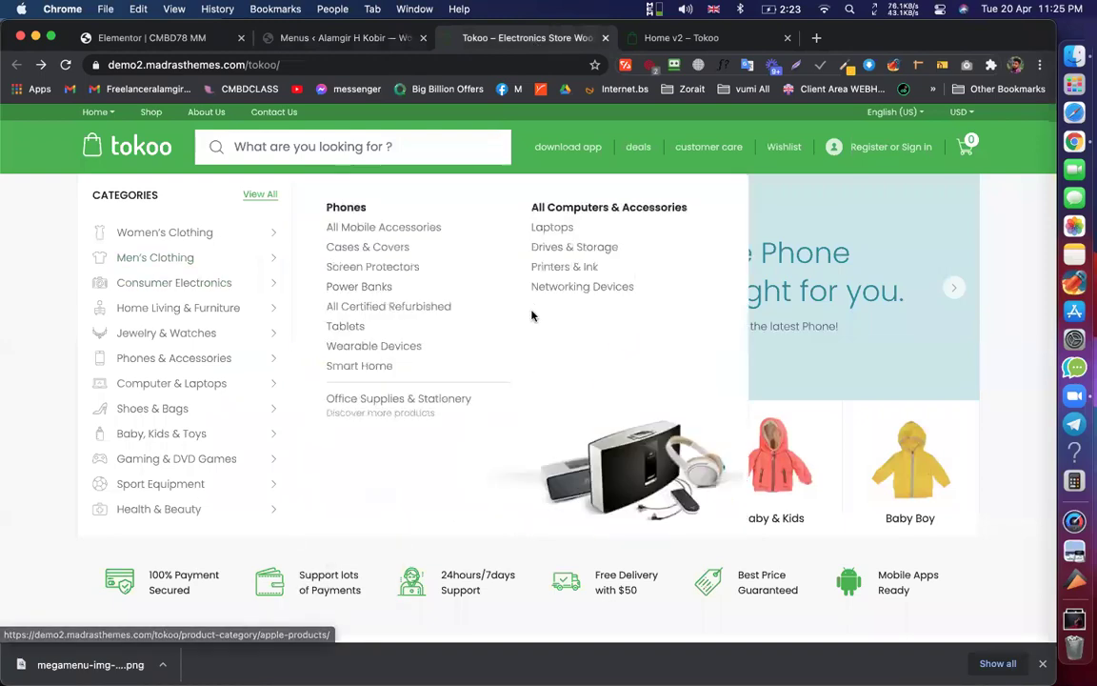
pyautogui.click(347, 38)
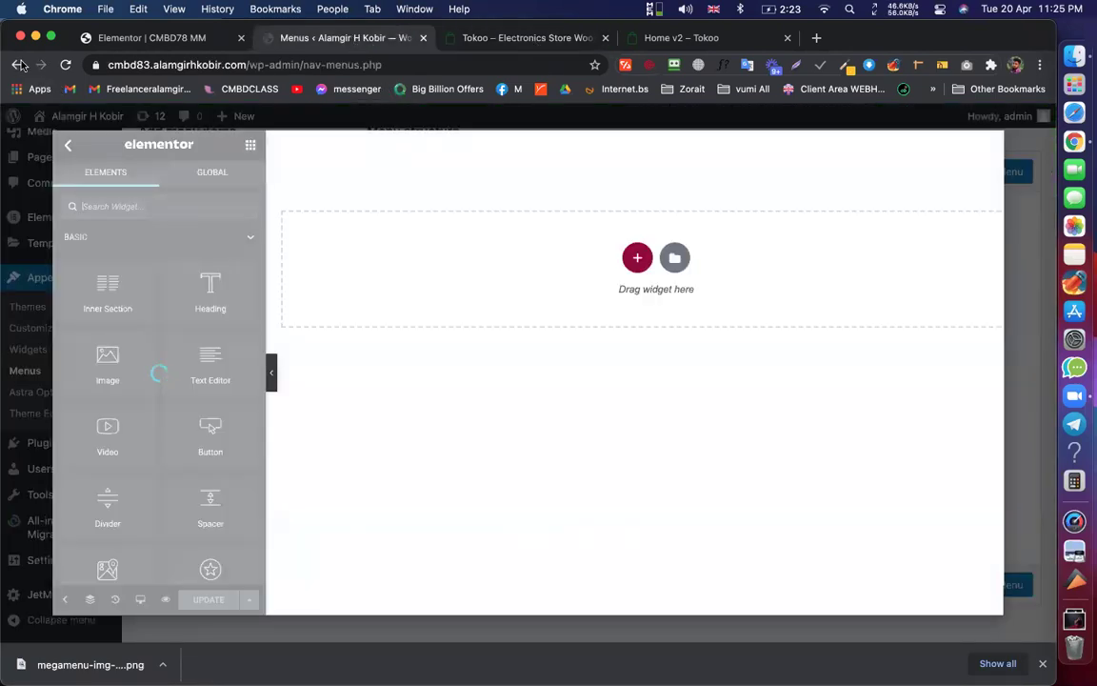
# Open the Women's Clothing mega menu content for editing in a separate browser tab, keeping the Men's Clothing editor open
pyautogui.keyDown('super'); pyautogui.click(21, 67); pyautogui.keyUp('super')
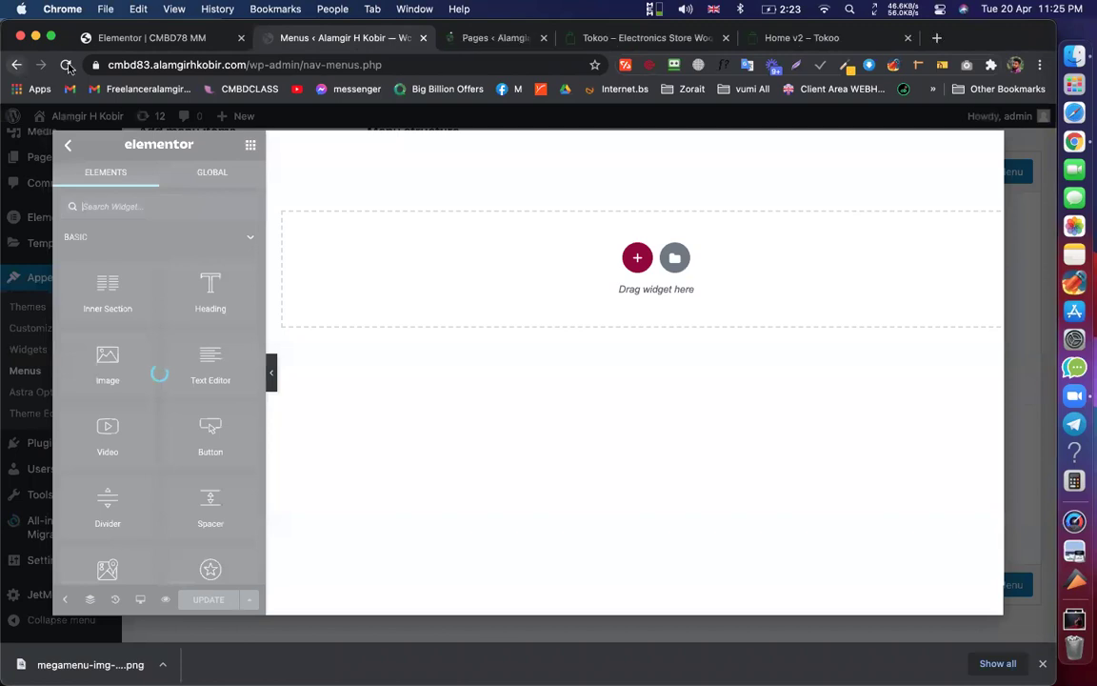
pyautogui.click(466, 40)
pyautogui.moveTo(68, 413)
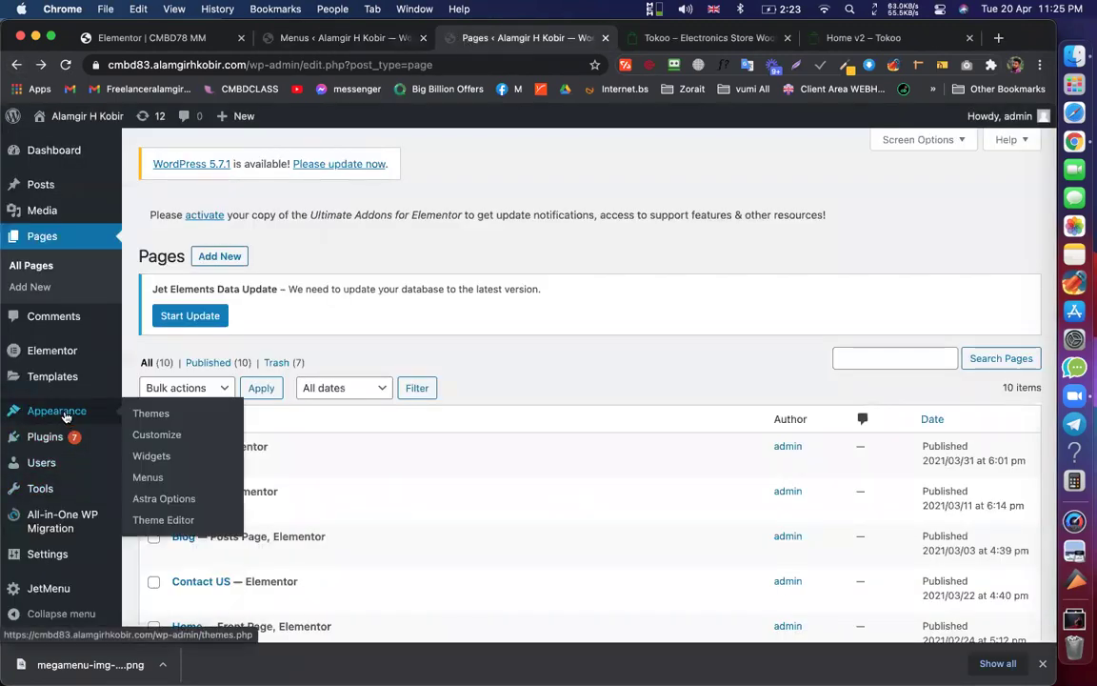
pyautogui.click(162, 477)
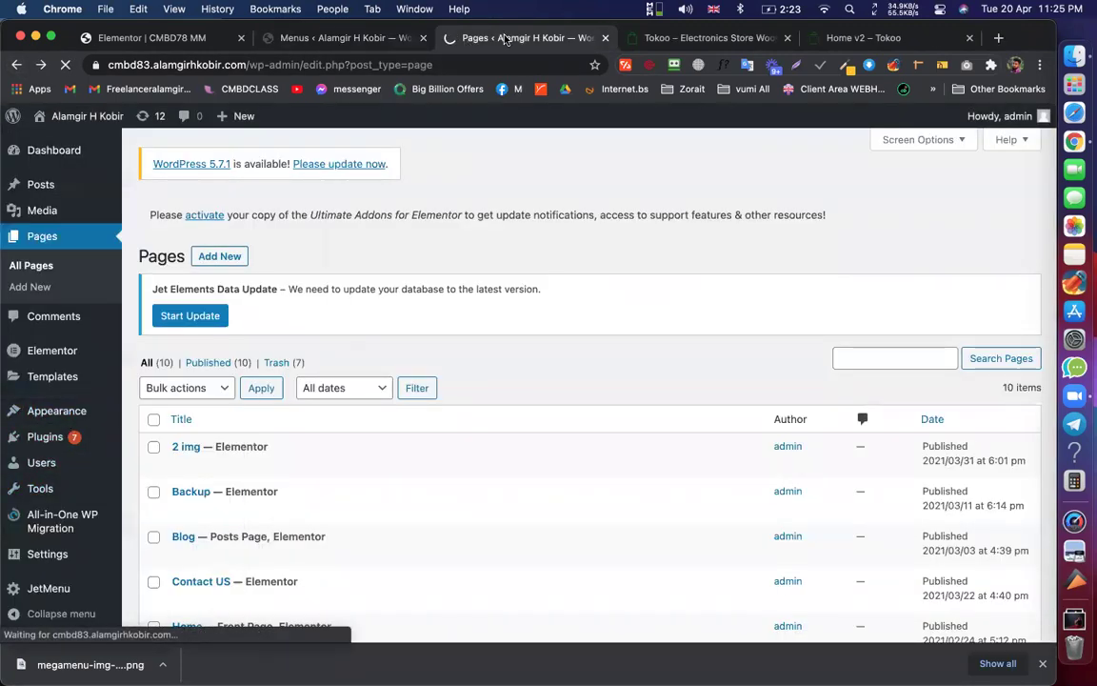
pyautogui.scroll(-2, 478, 404)
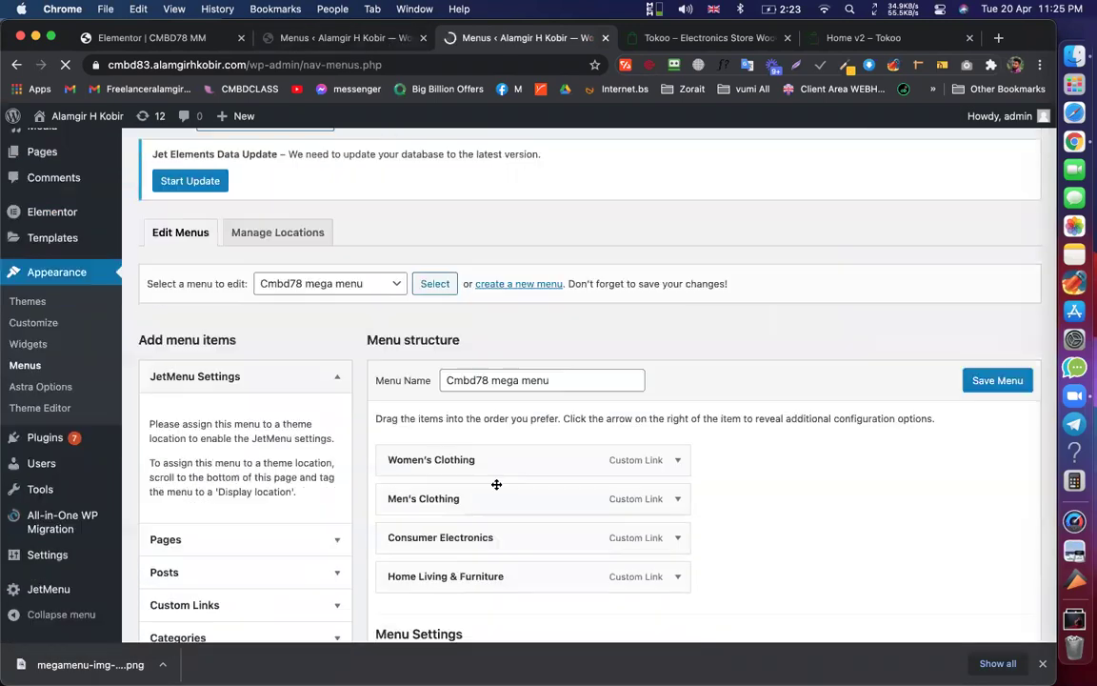
pyautogui.click(505, 459)
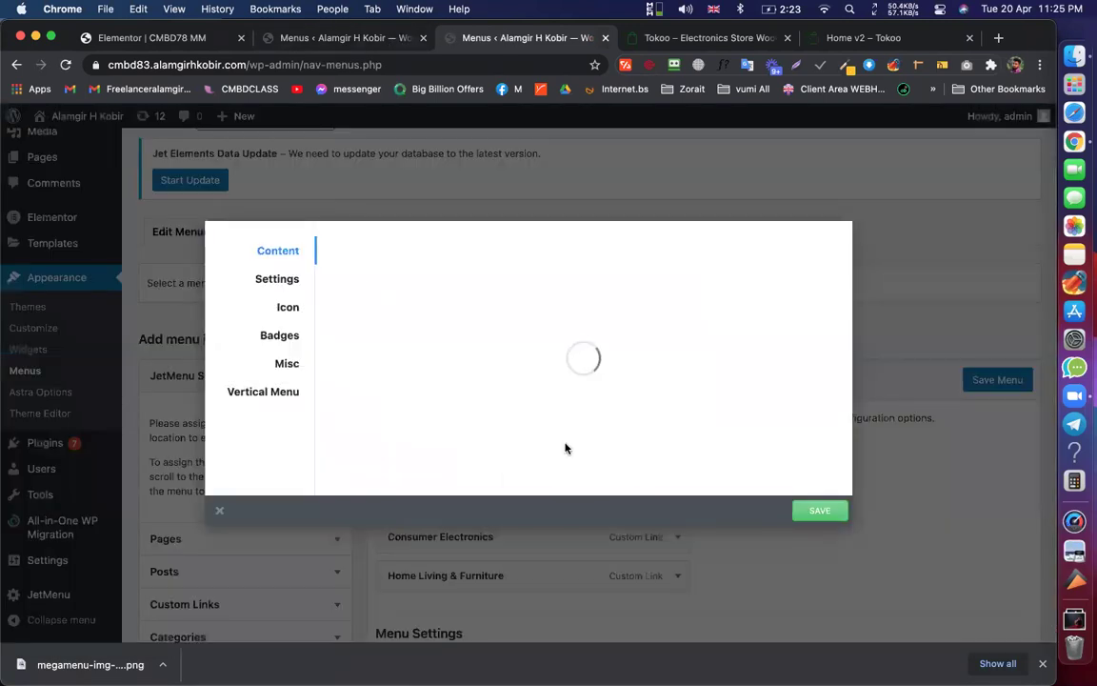
pyautogui.click(558, 384)
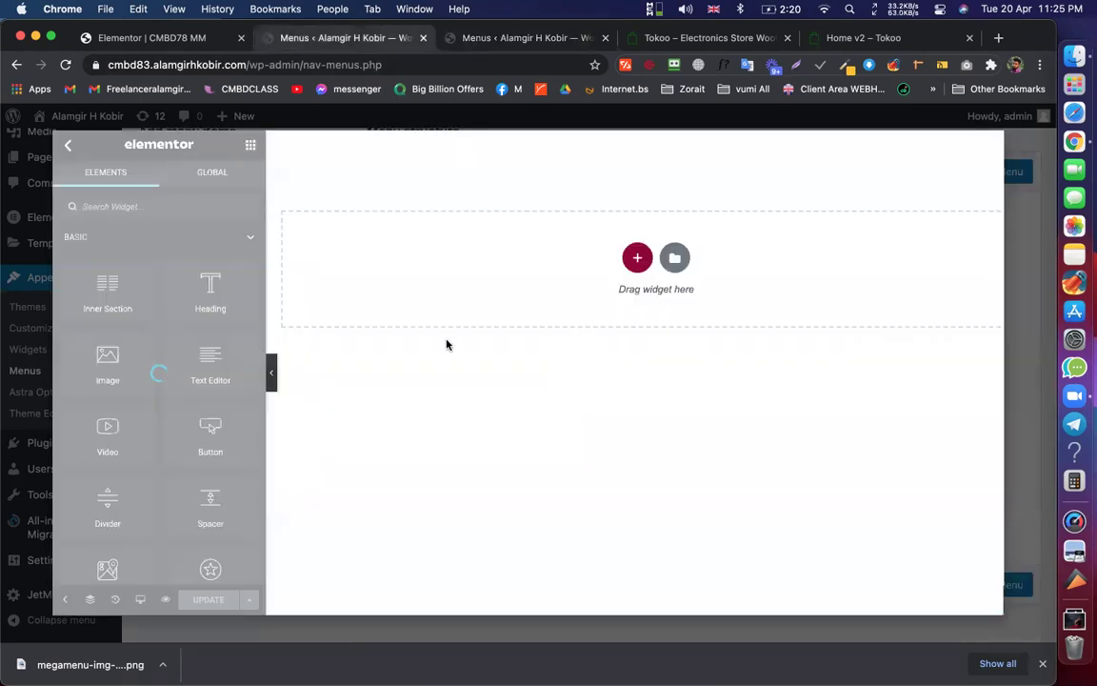
pyautogui.click(521, 40)
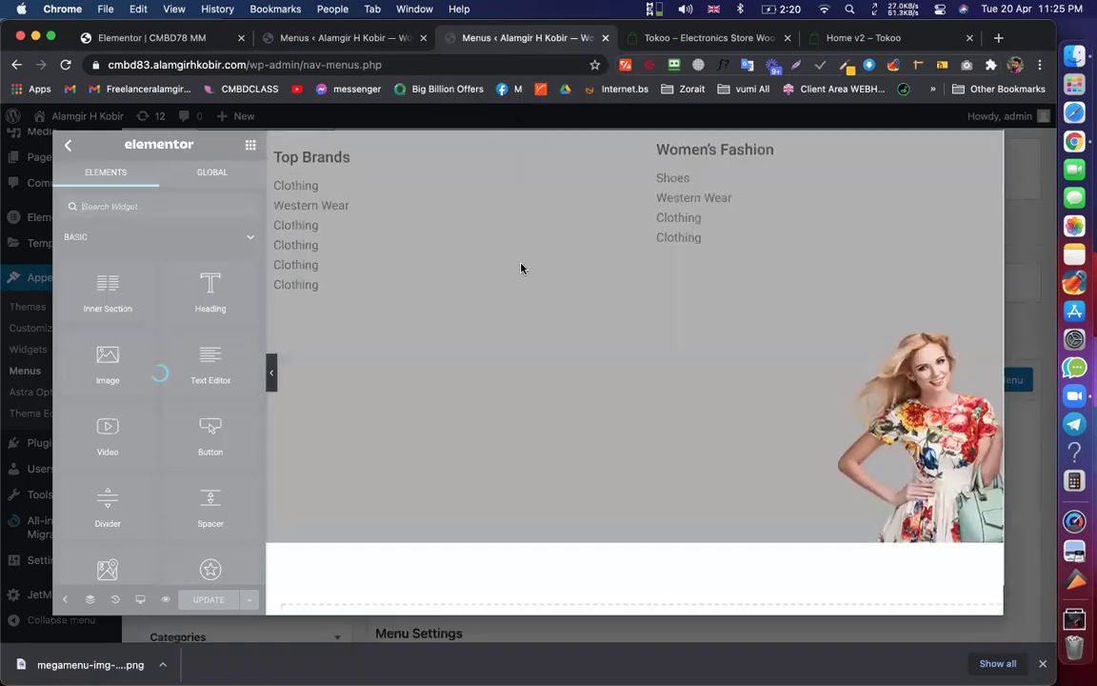
# Try to copy the Women's Clothing mega menu section over to the Men's Clothing content editor
pyautogui.rightClick(654, 142)
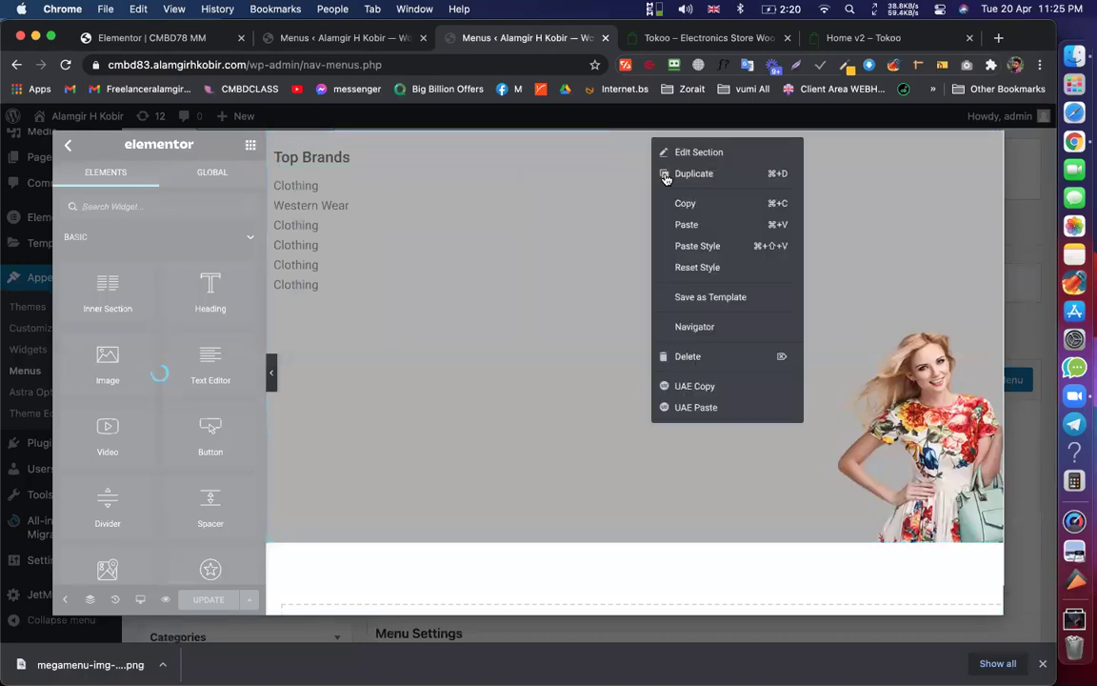
pyautogui.click(687, 204)
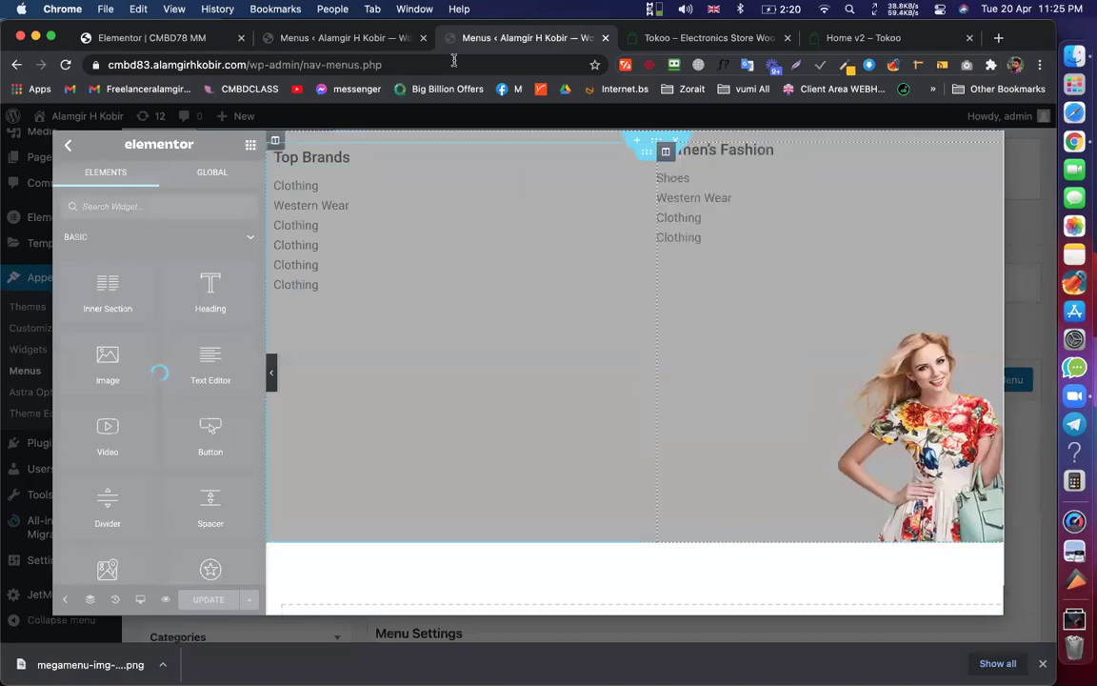
pyautogui.click(383, 38)
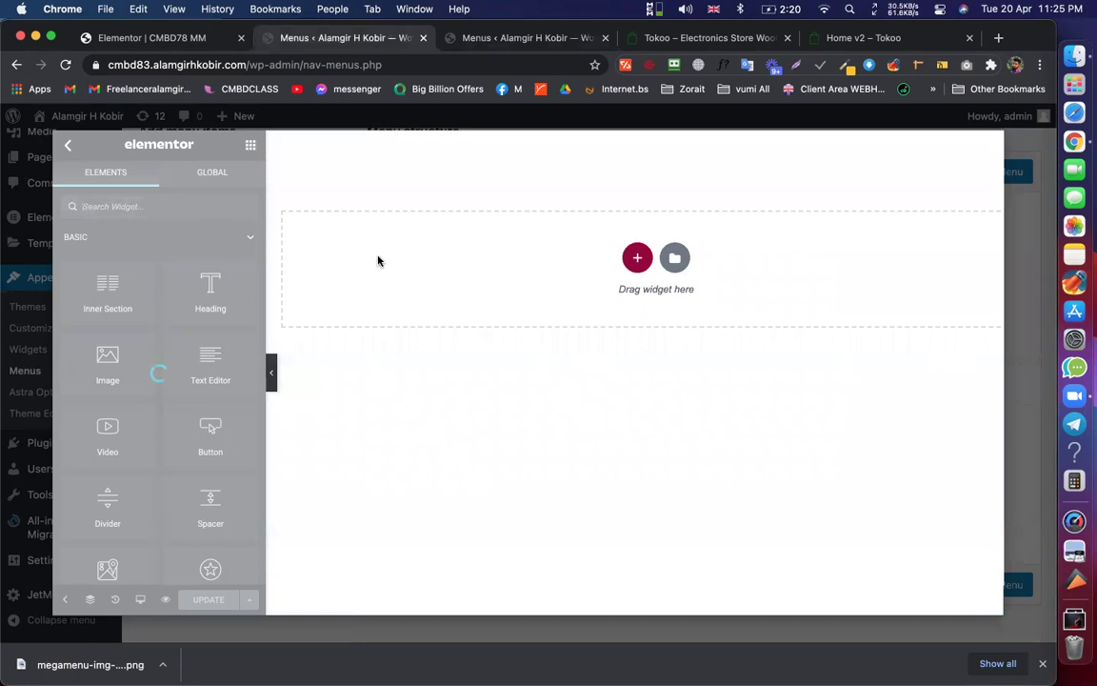
pyautogui.click(503, 45)
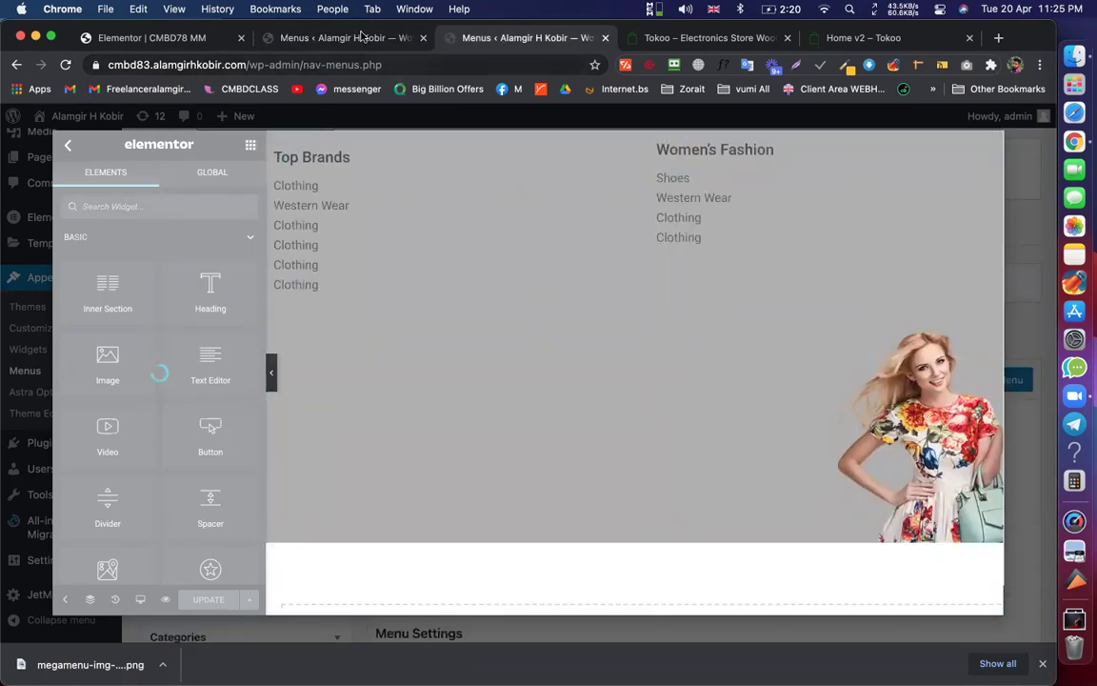
pyautogui.click(322, 39)
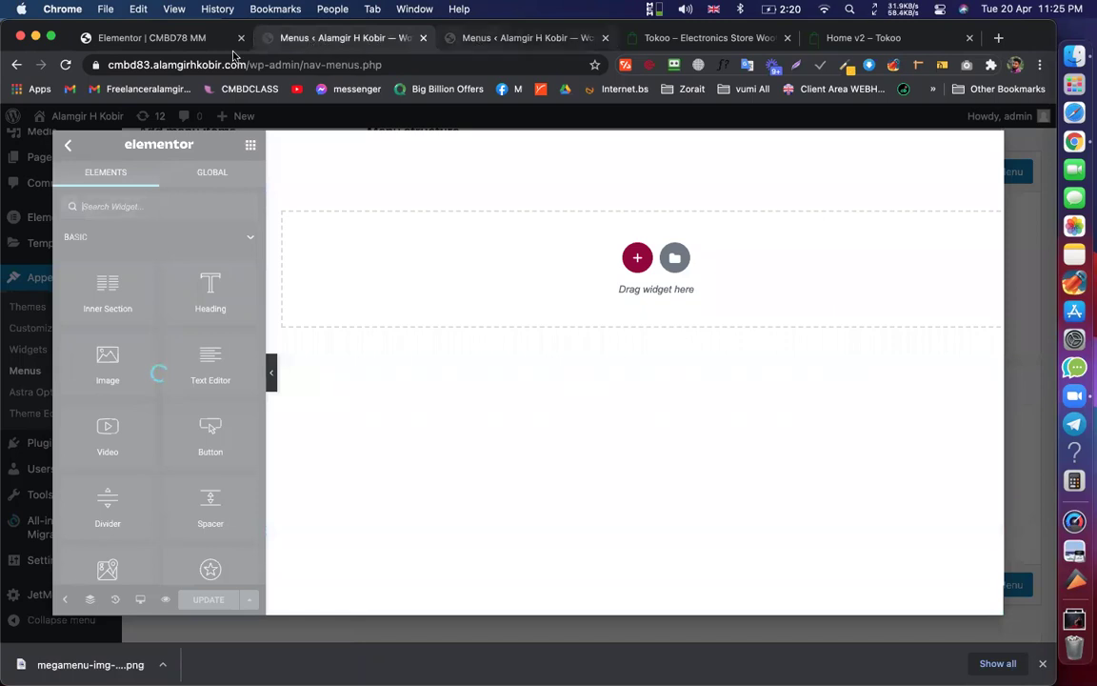
pyautogui.click(177, 42)
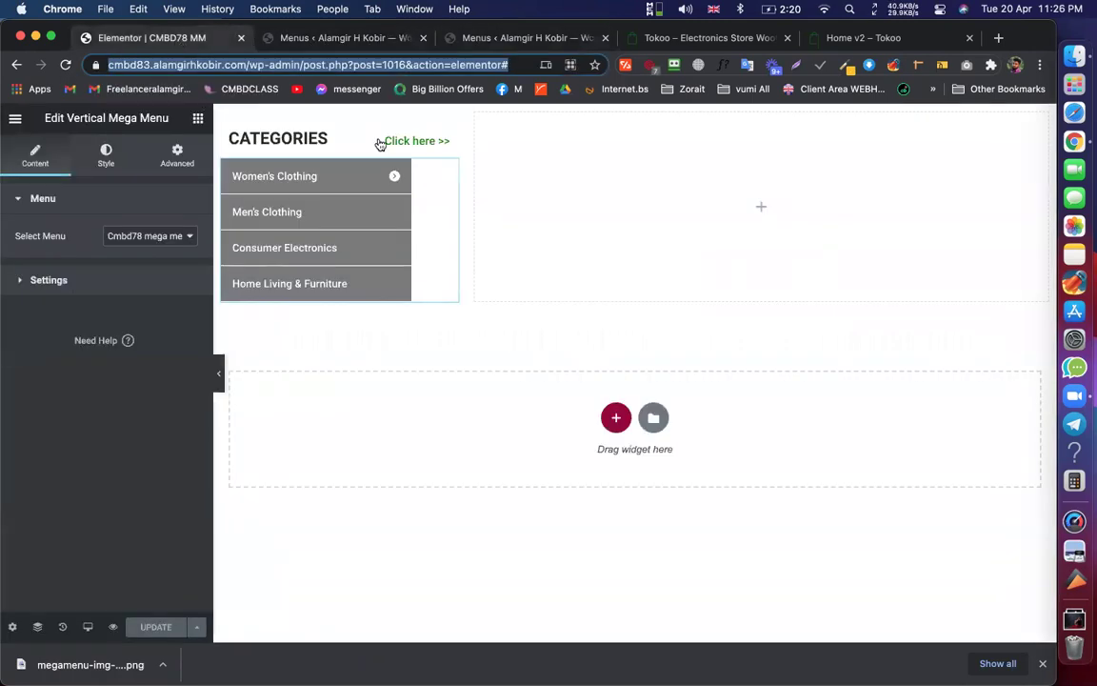
pyautogui.click(427, 46)
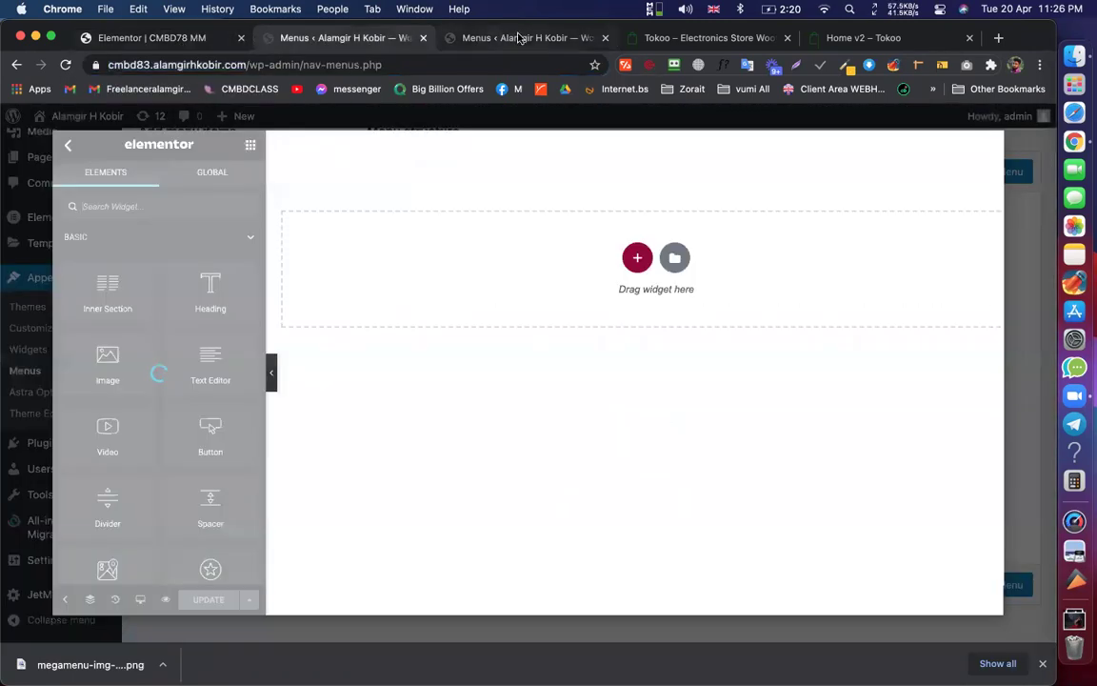
pyautogui.click(519, 37)
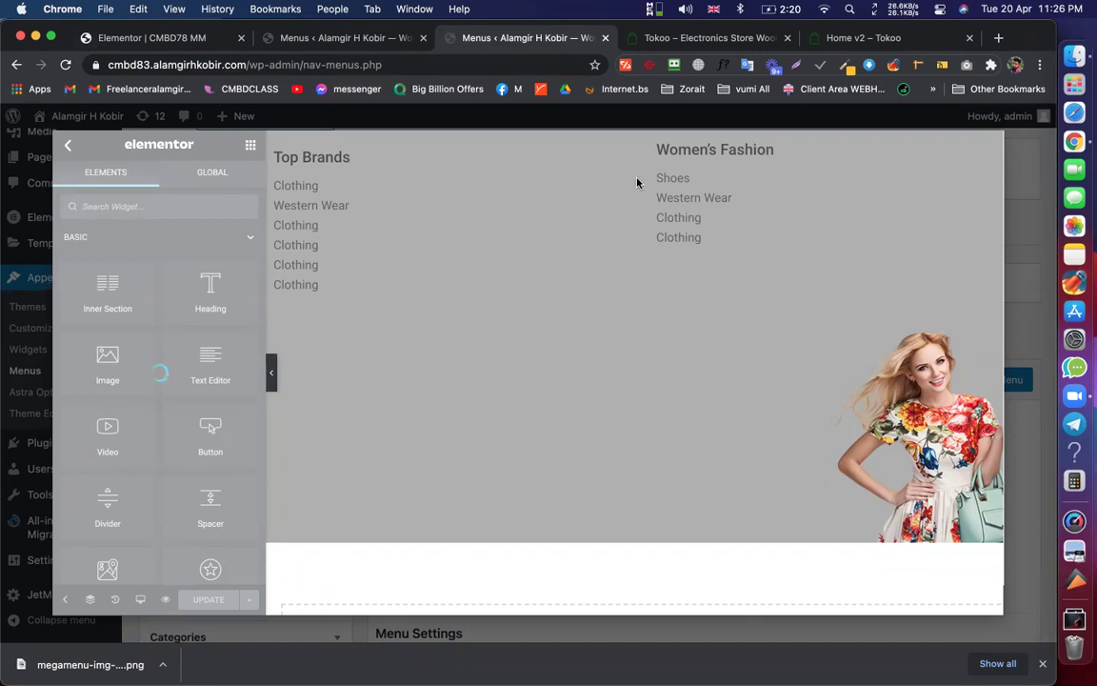
# Copy the whole Women's Clothing section, load Installed Plugins in that browser tab, and paste the section into the empty Men's Clothing content
pyautogui.rightClick(658, 148)
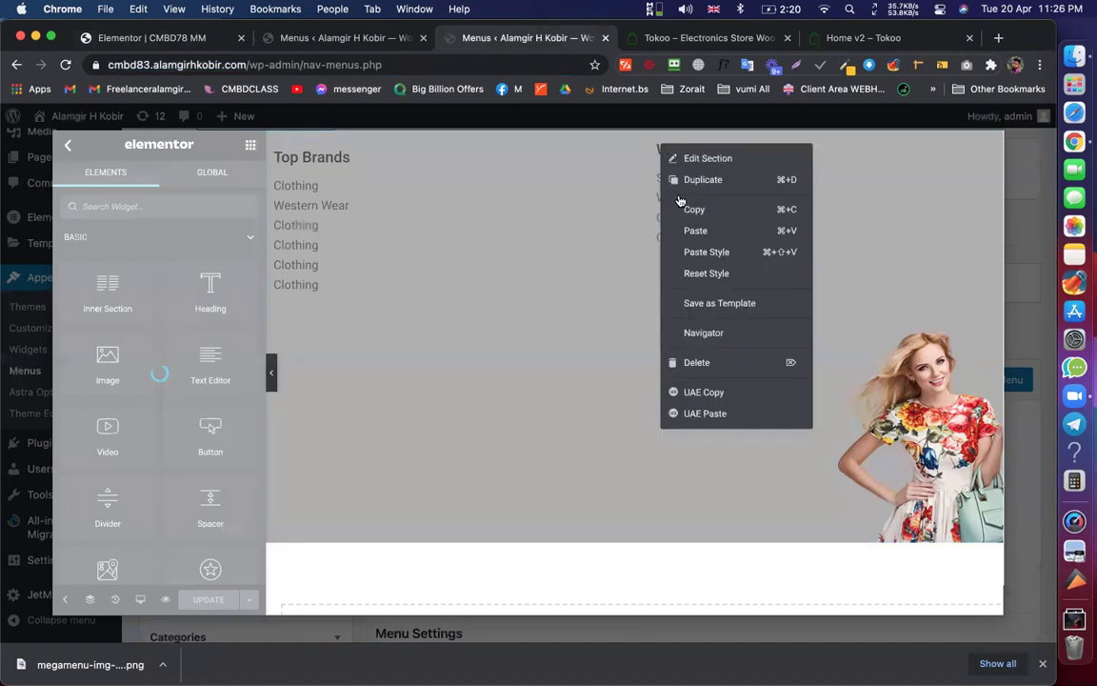
pyautogui.click(688, 208)
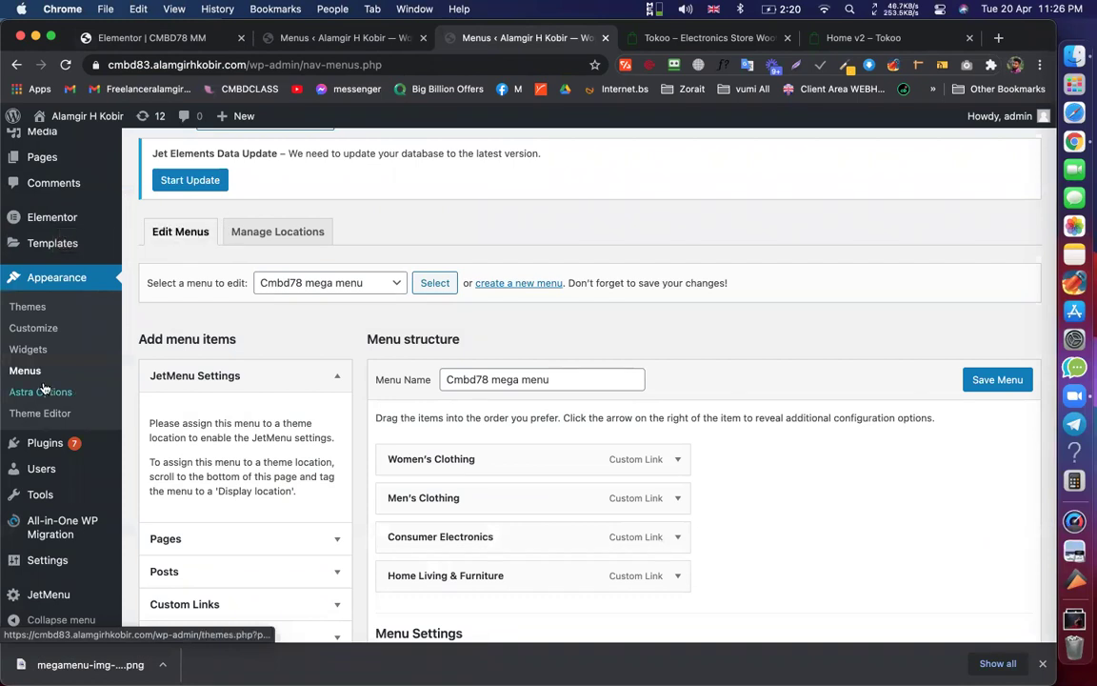
pyautogui.moveTo(44, 448)
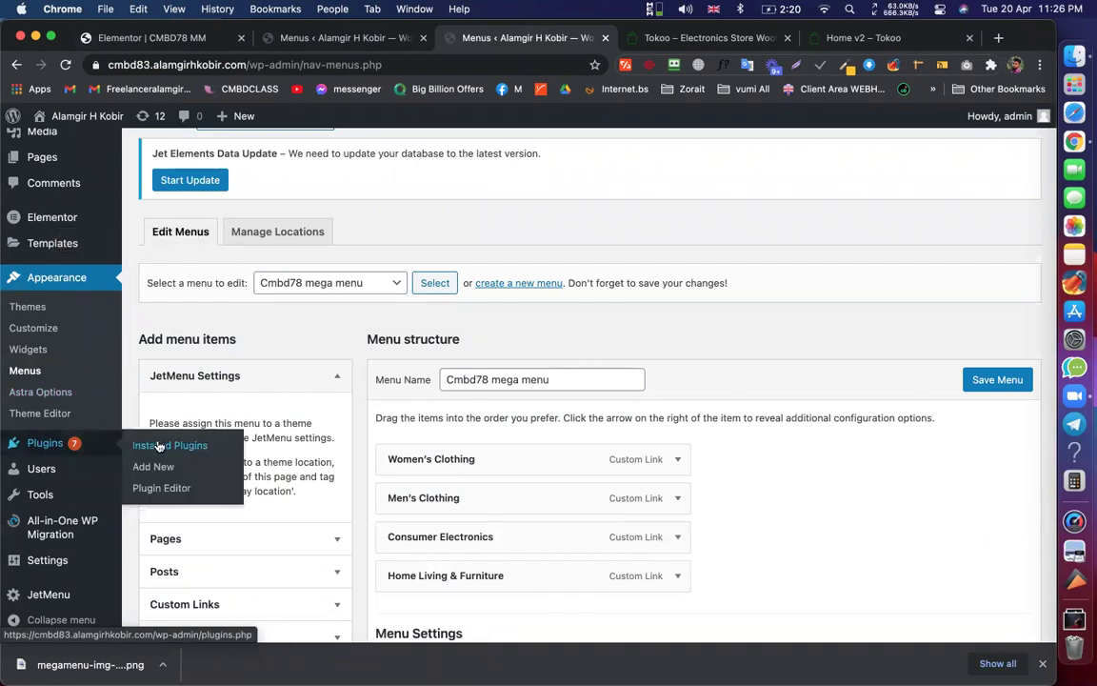
pyautogui.click(159, 446)
pyautogui.click(333, 38)
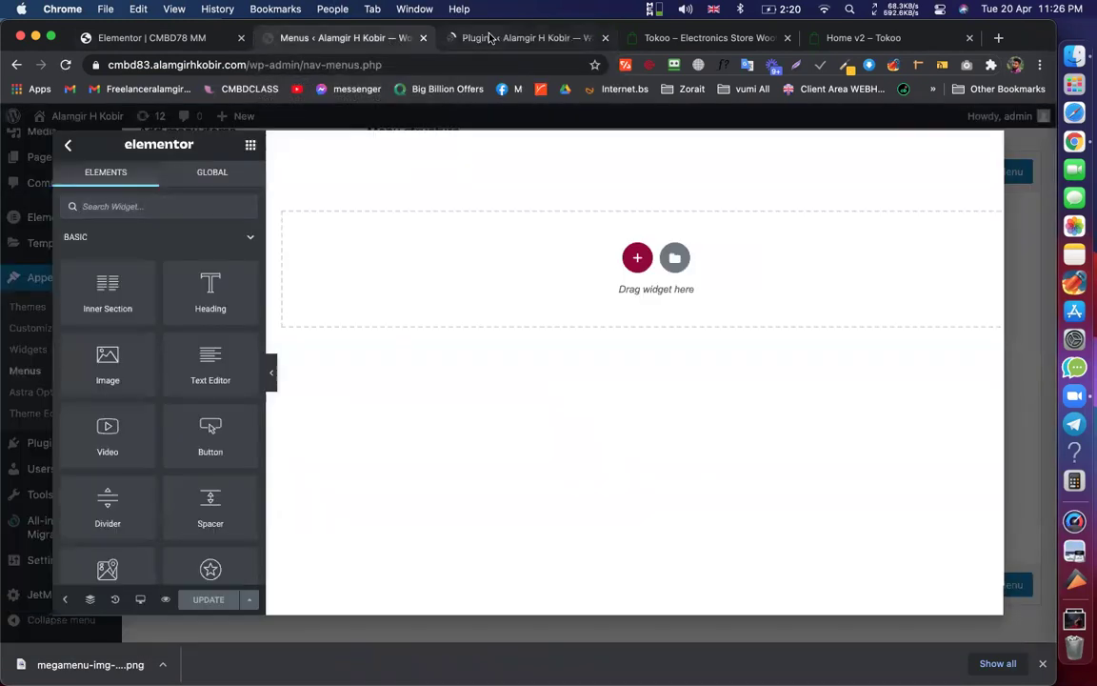
pyautogui.rightClick(479, 225)
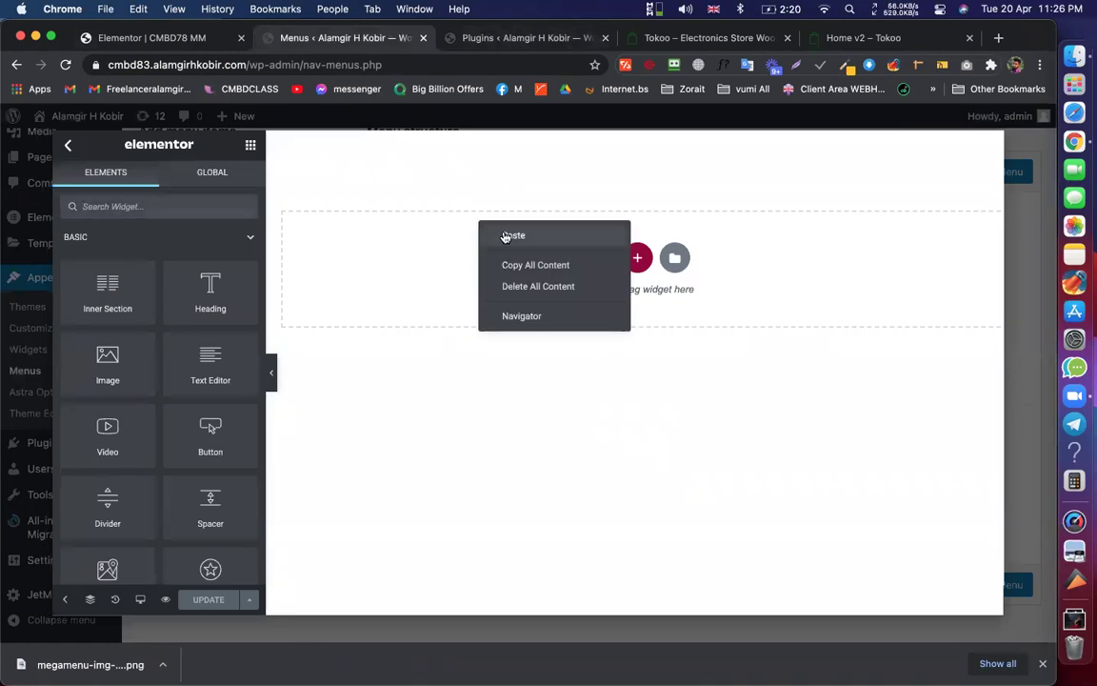
pyautogui.click(506, 236)
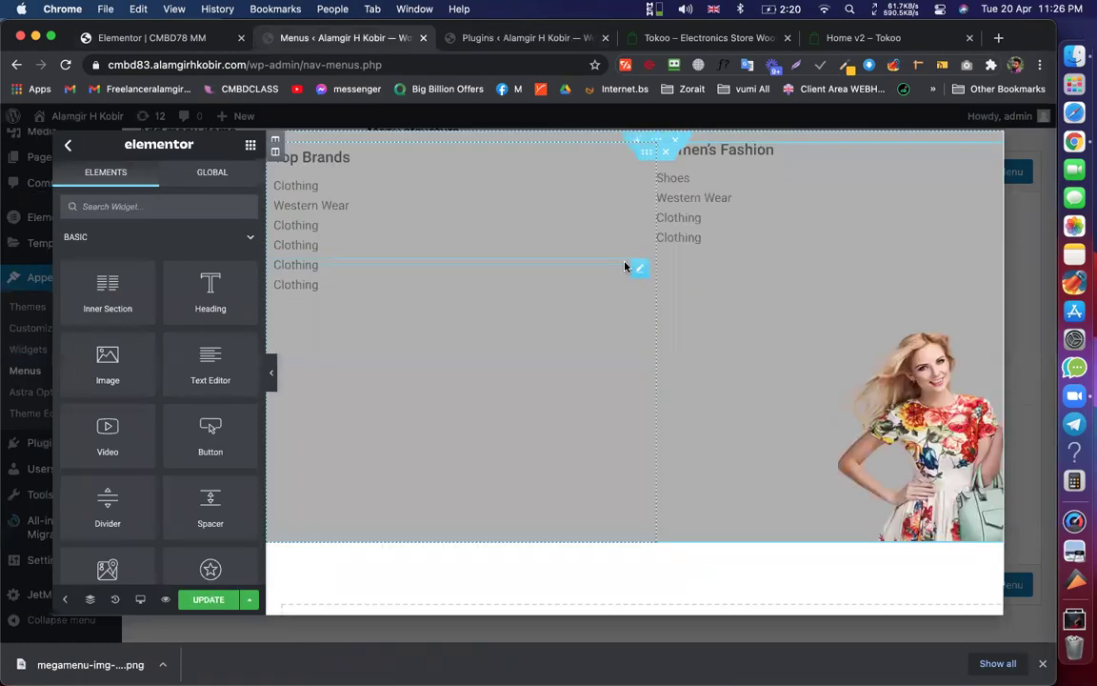
# Select the woman's image in the Men's Clothing content and bring up the Men's Clothing submenu on the Tokoo demo
pyautogui.click(929, 429)
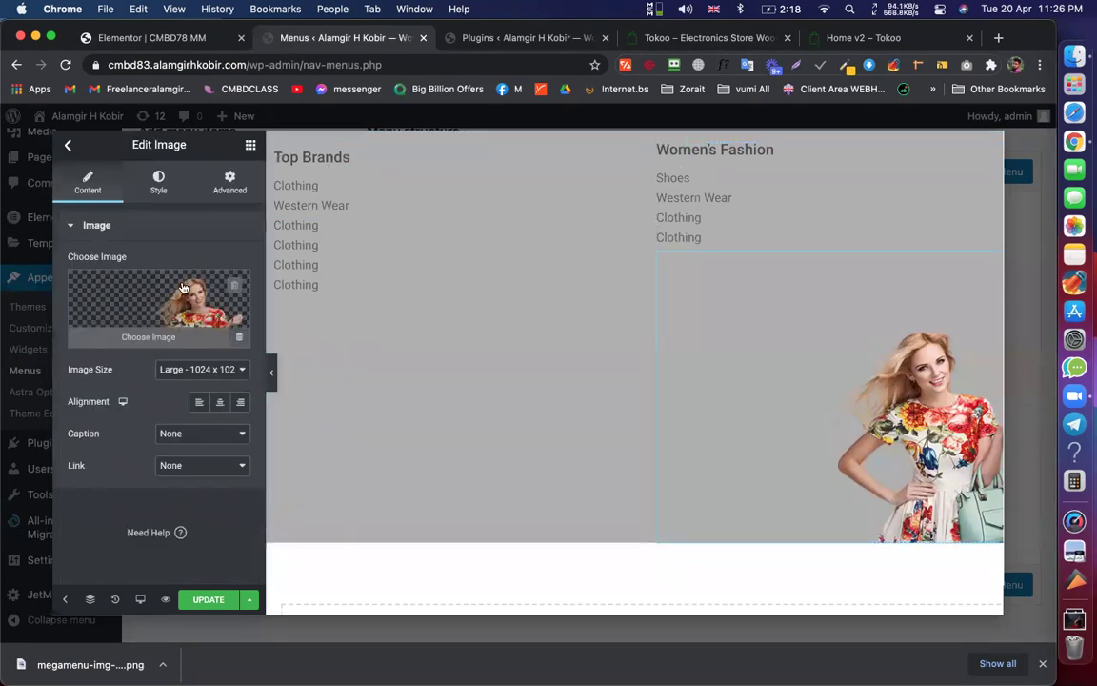
pyautogui.click(650, 37)
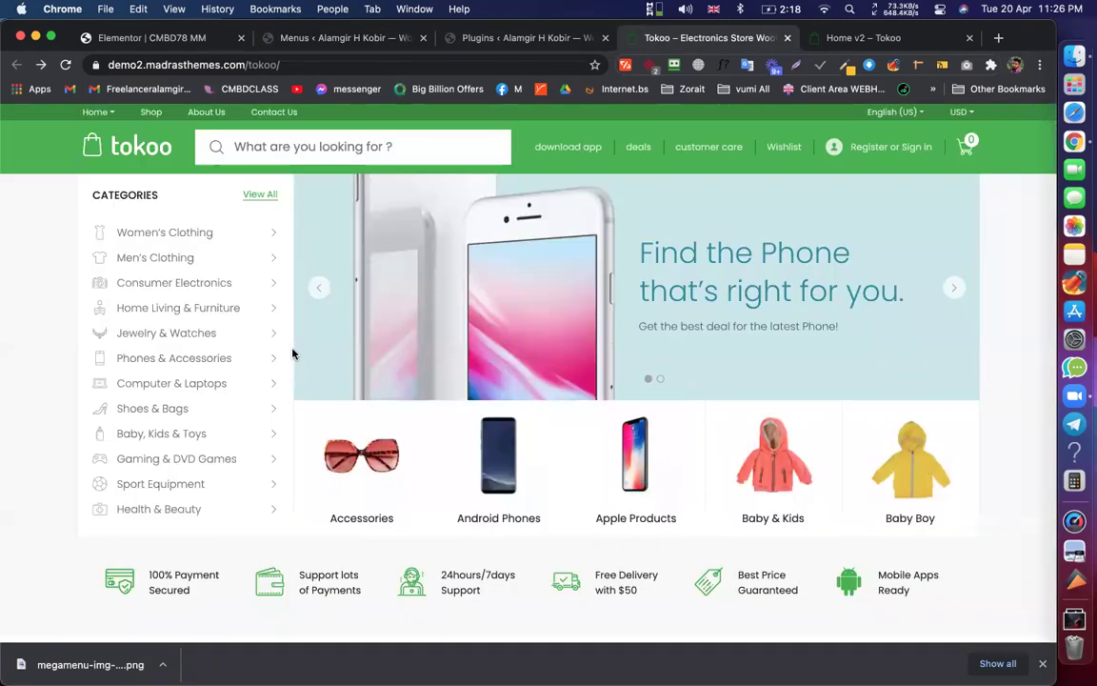
pyautogui.moveTo(213, 259)
pyautogui.rightClick(664, 367)
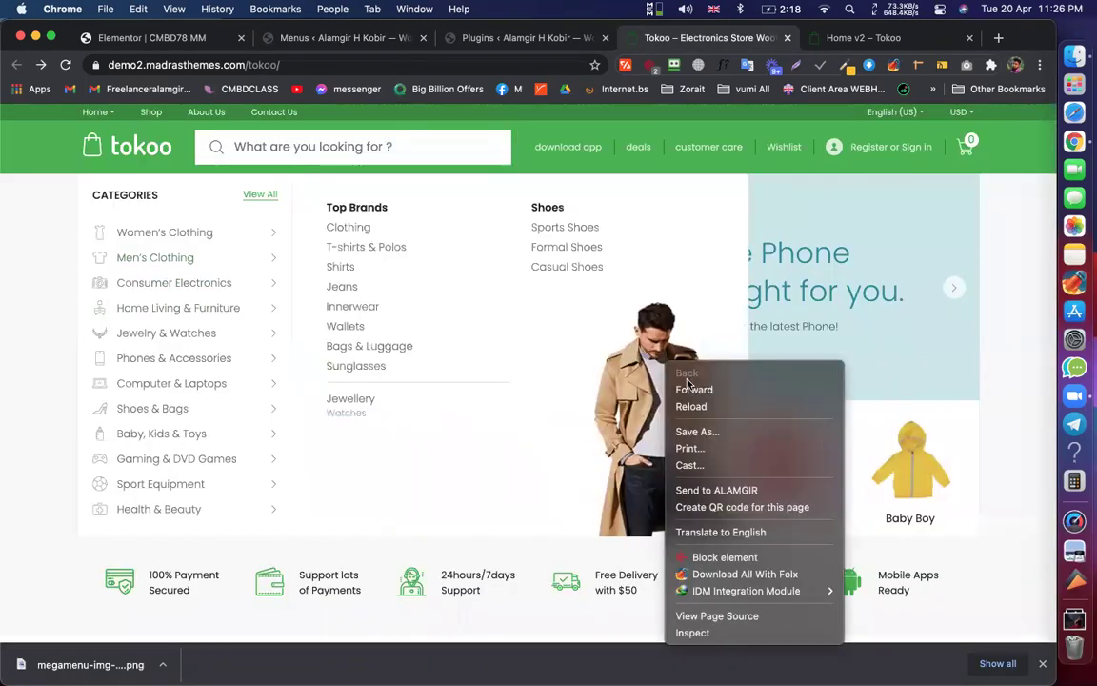
pyautogui.rightClick(620, 377)
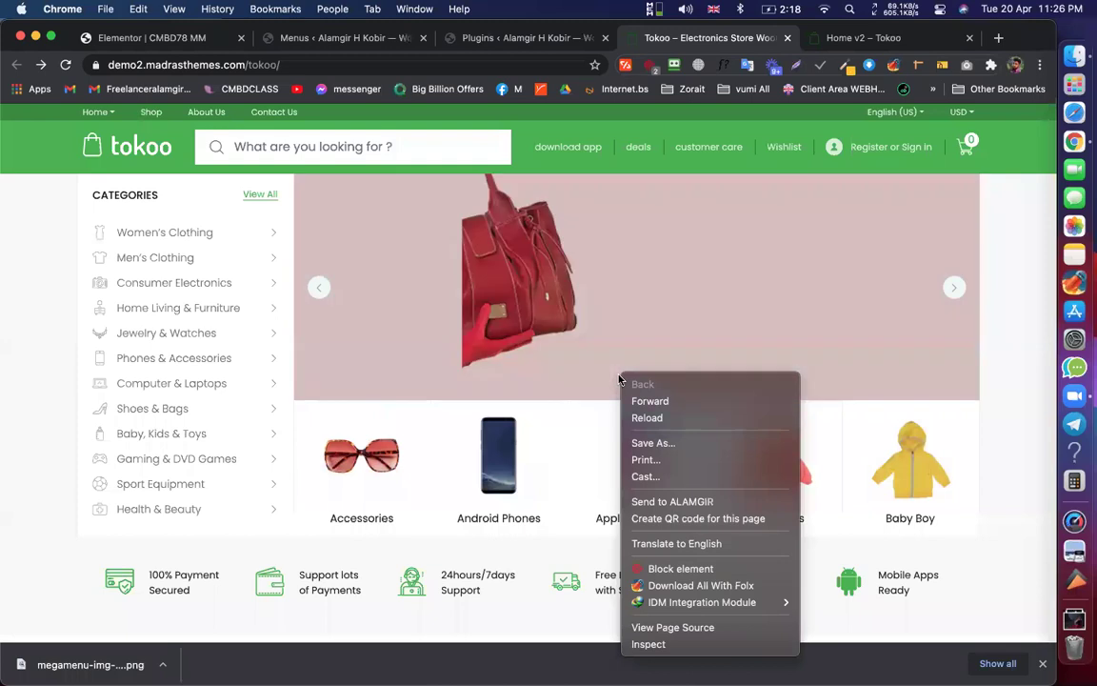
pyautogui.click(39, 270)
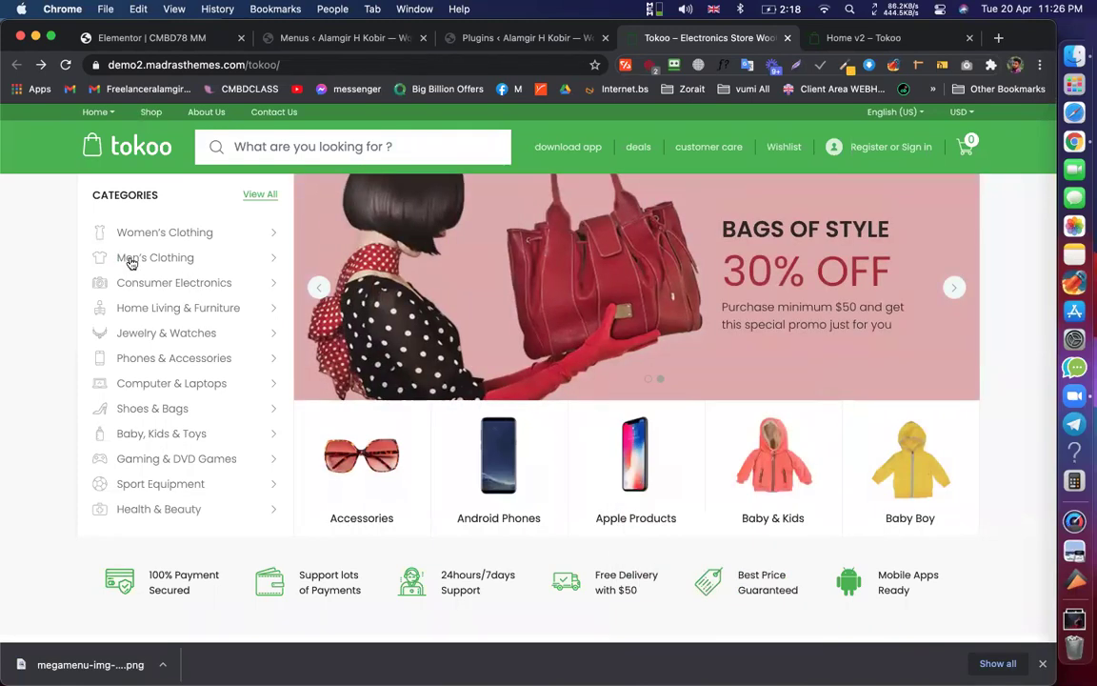
# Open the man's image from the demo's Men's Clothing submenu in its own browser tab and save it to the Desktop as megamenu-img-2-3
pyautogui.moveTo(196, 257)
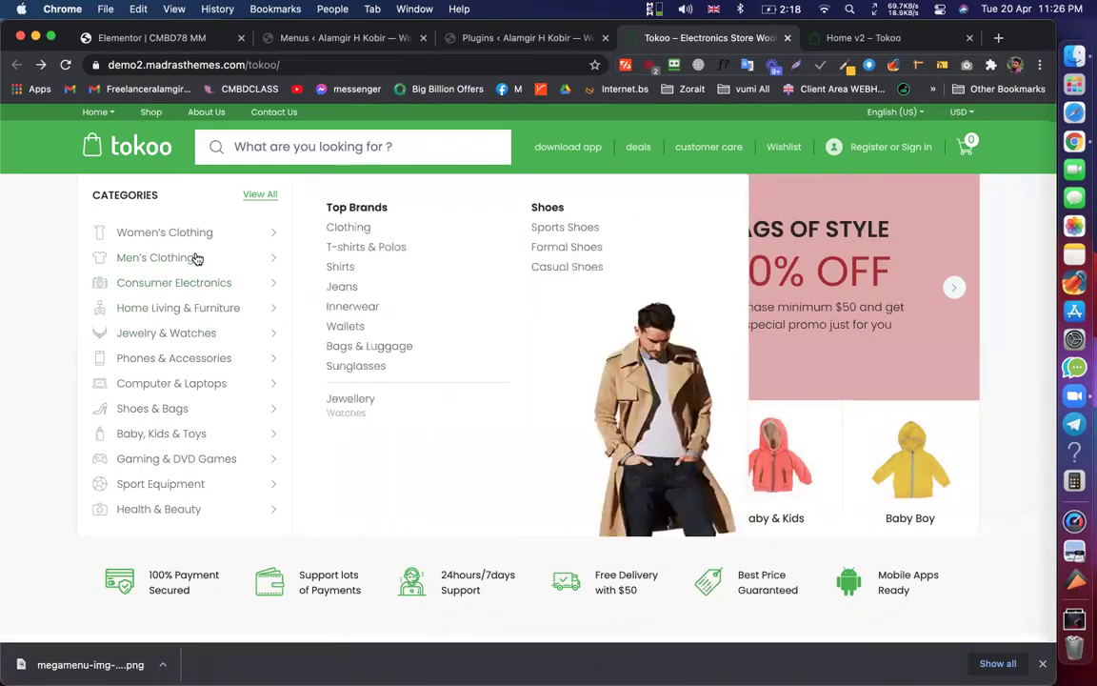
pyautogui.rightClick(656, 408)
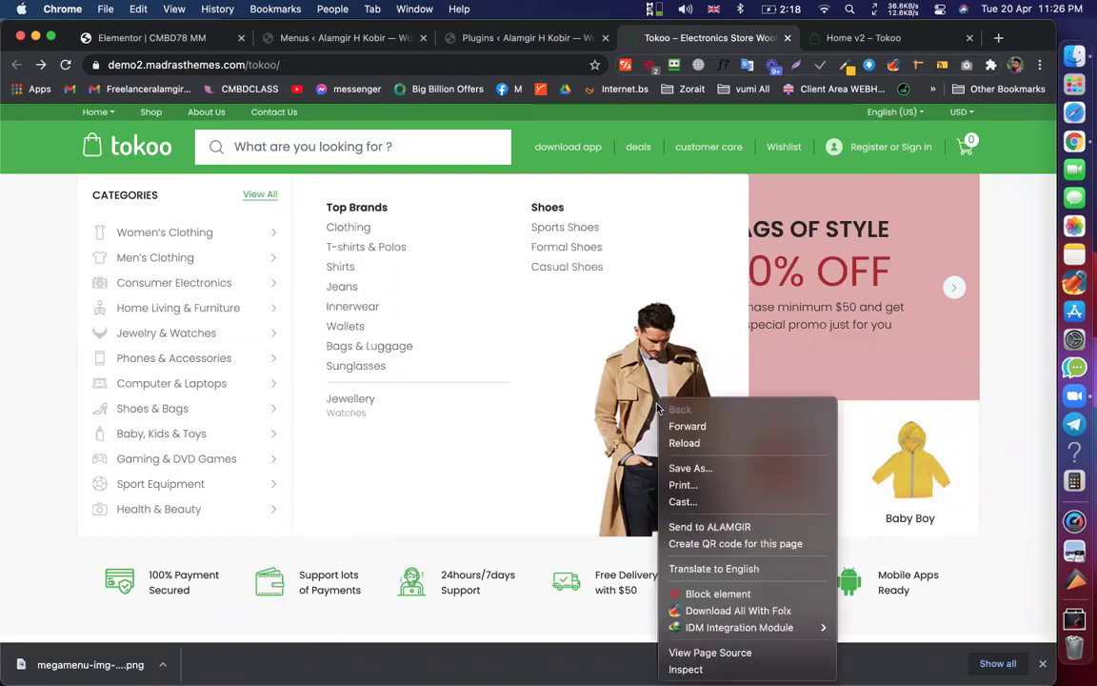
pyautogui.click(651, 390)
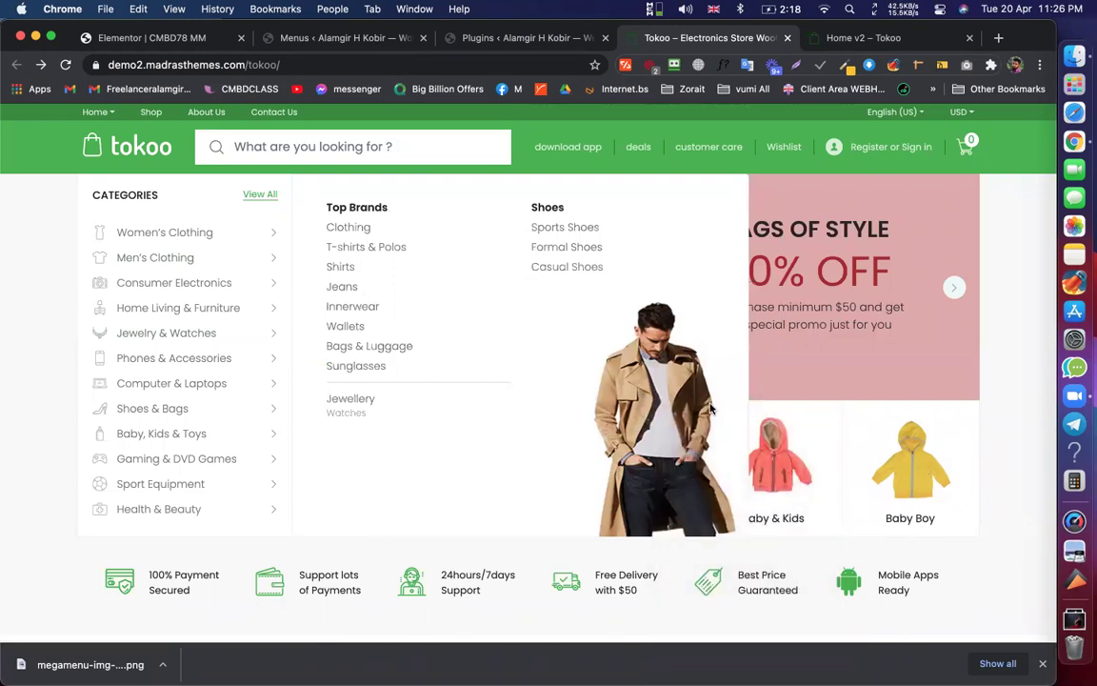
pyautogui.moveTo(670, 425); pyautogui.dragTo(712, 33)
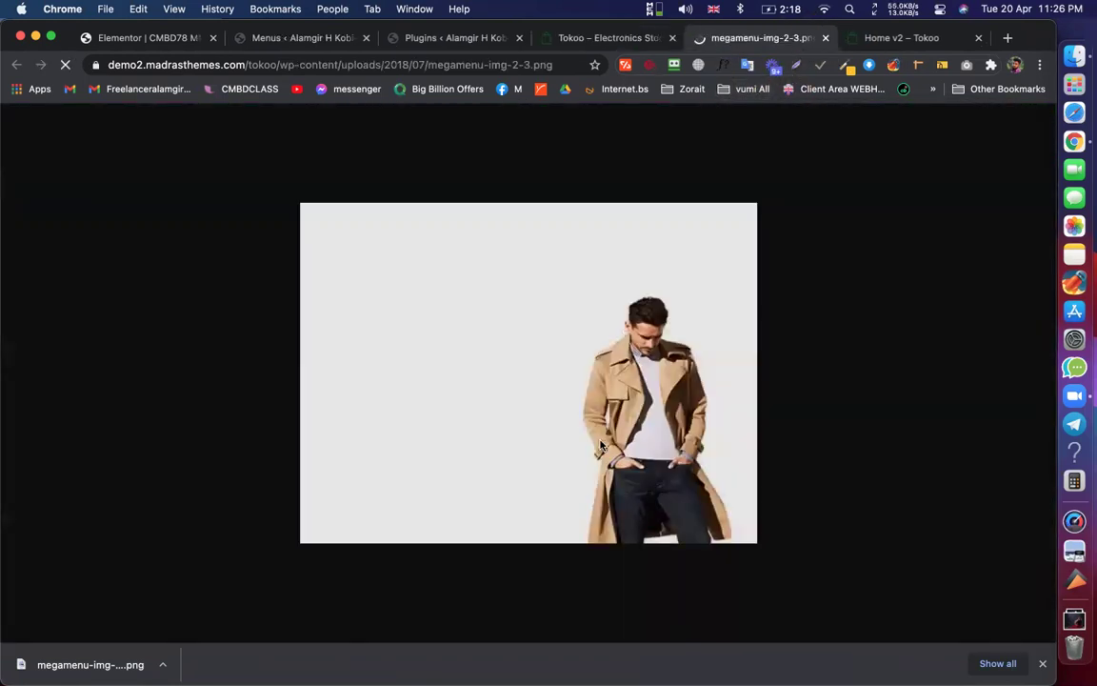
pyautogui.rightClick(592, 434)
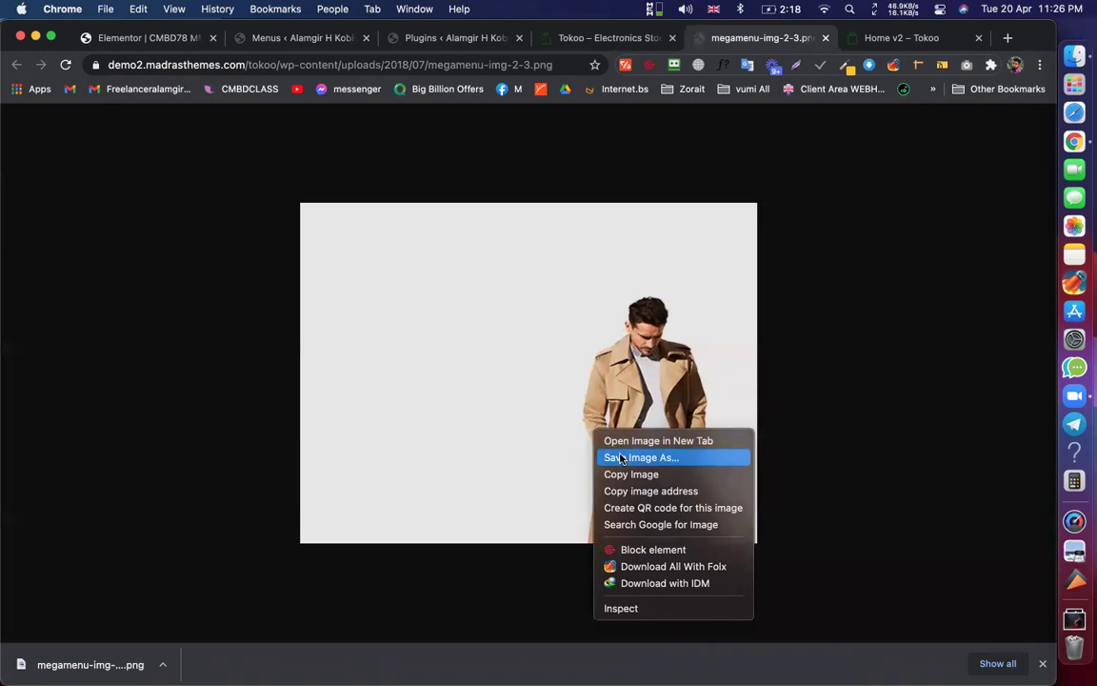
pyautogui.click(620, 458)
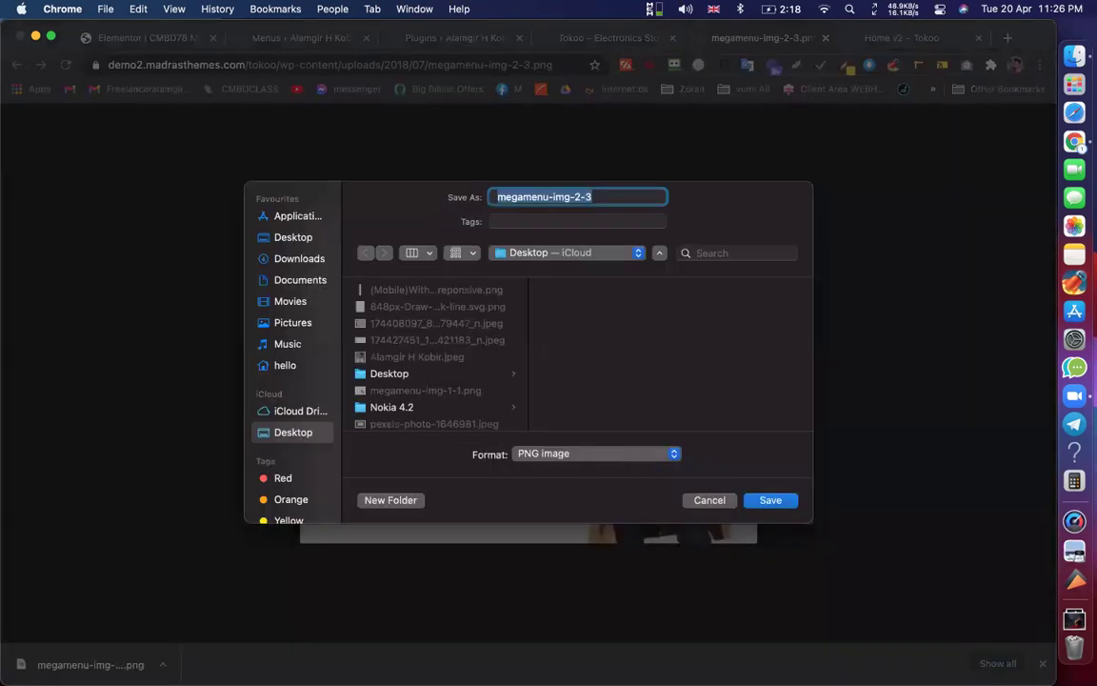
pyautogui.press('Return')
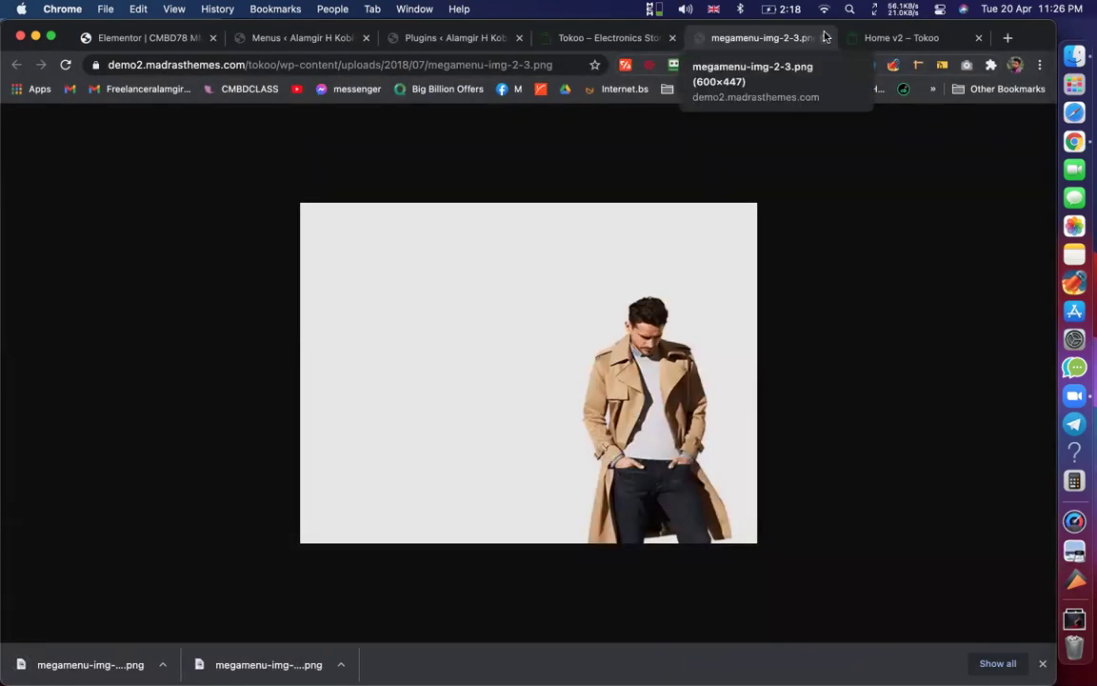
pyautogui.click(825, 36)
# Replace the woman's image in the Men's Clothing content with the downloaded megamenu-img-2-3.png, uploading it to the media library
pyautogui.click(415, 45)
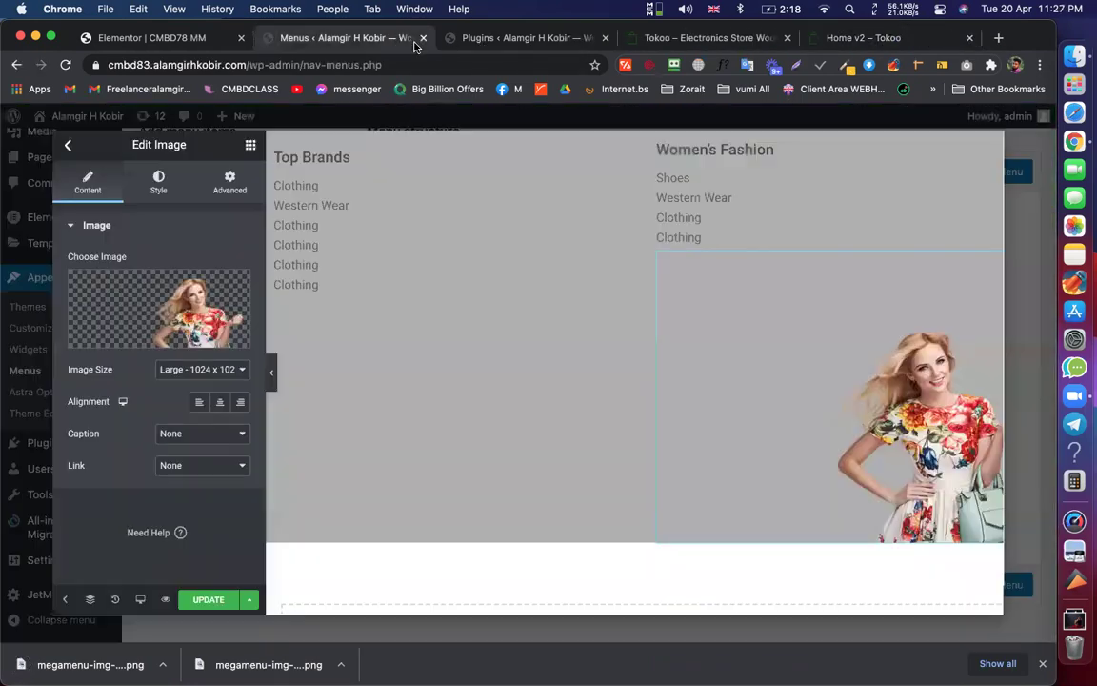
pyautogui.click(199, 307)
pyautogui.moveTo(90, 664); pyautogui.dragTo(812, 492)
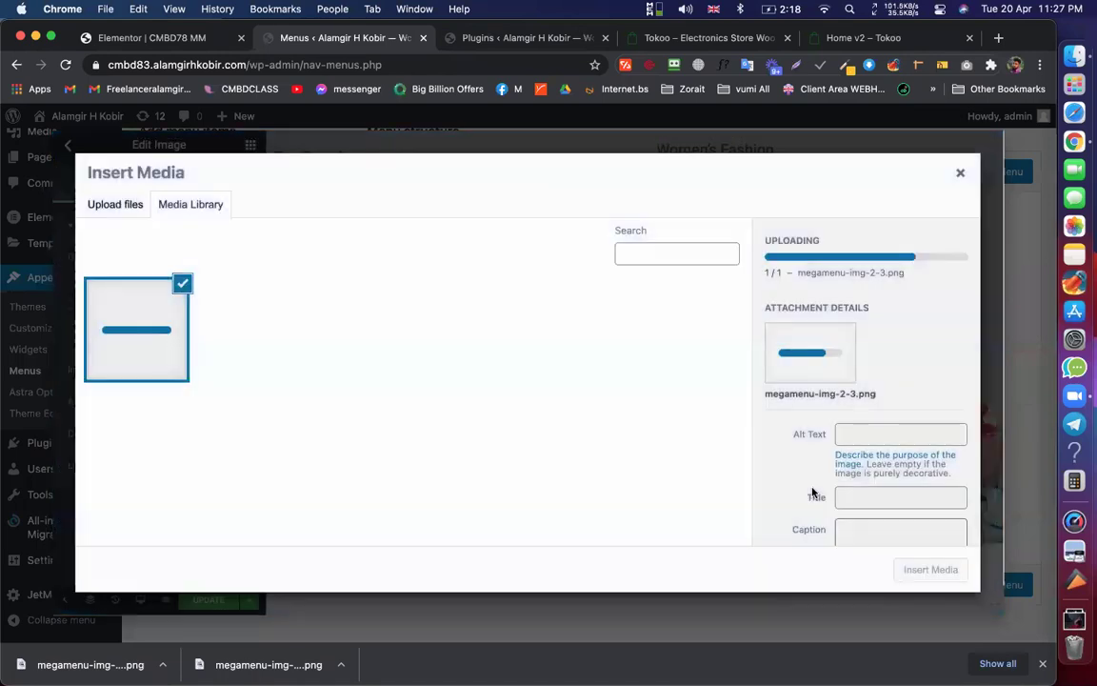
pyautogui.click(929, 570)
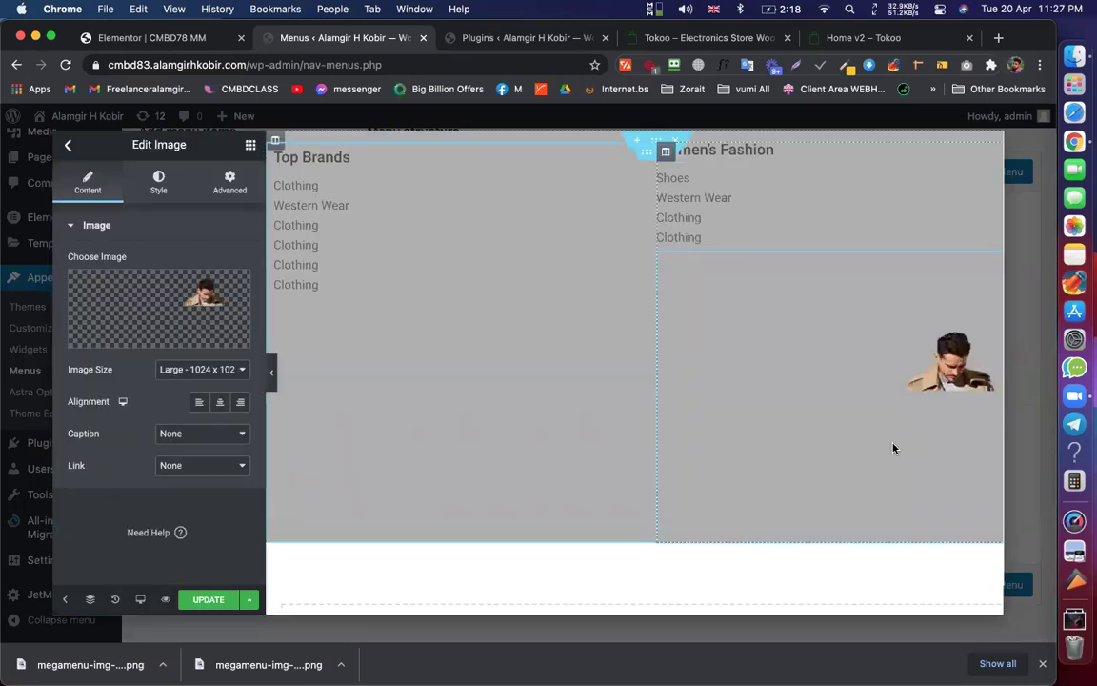
# Update the Men's Clothing mega menu content and close its Elementor editor
pyautogui.click(219, 602)
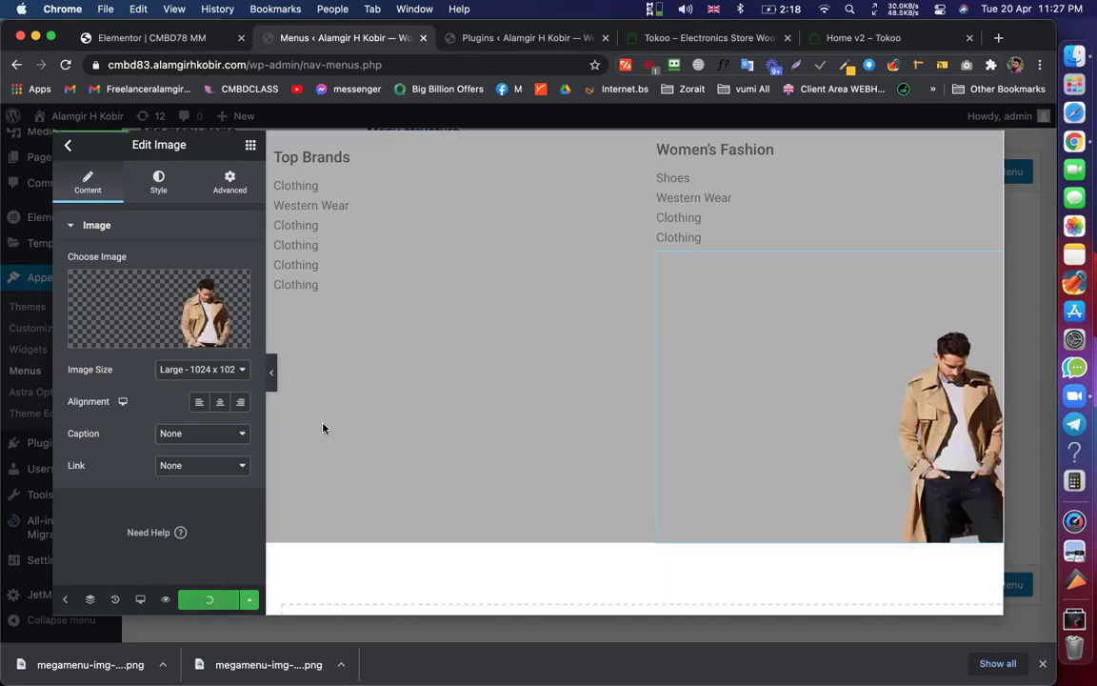
pyautogui.click(67, 146)
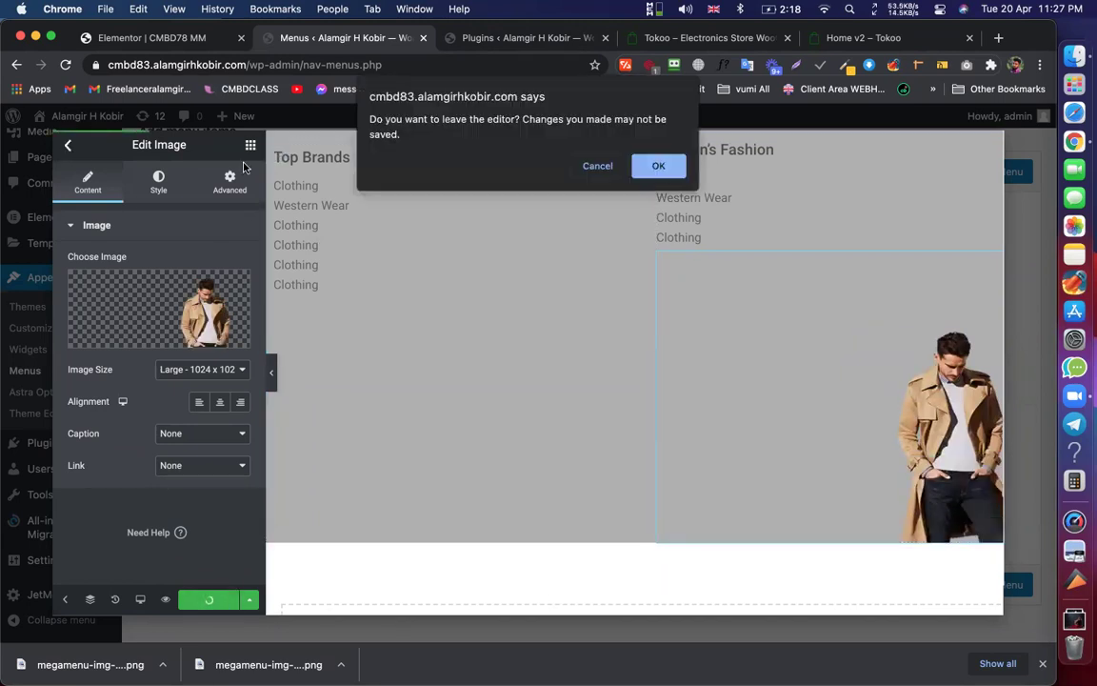
pyautogui.click(598, 167)
pyautogui.click(66, 144)
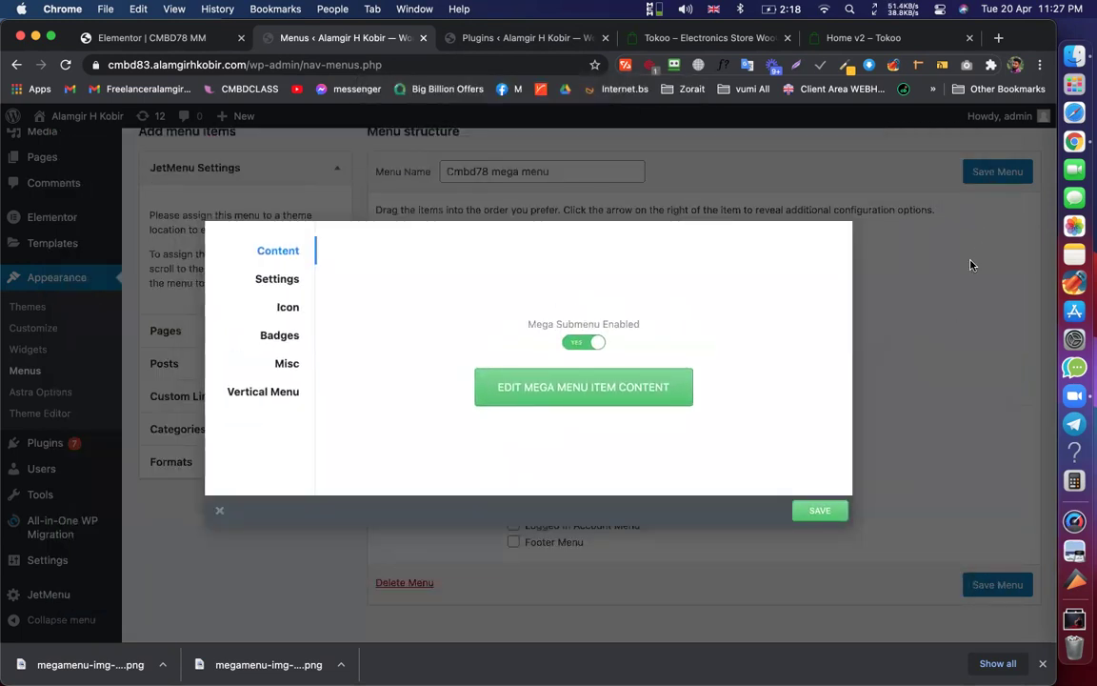
# Save the Men's Clothing item's JetMenu settings, close them, and save the Cmbd78 mega menu
pyautogui.click(970, 265)
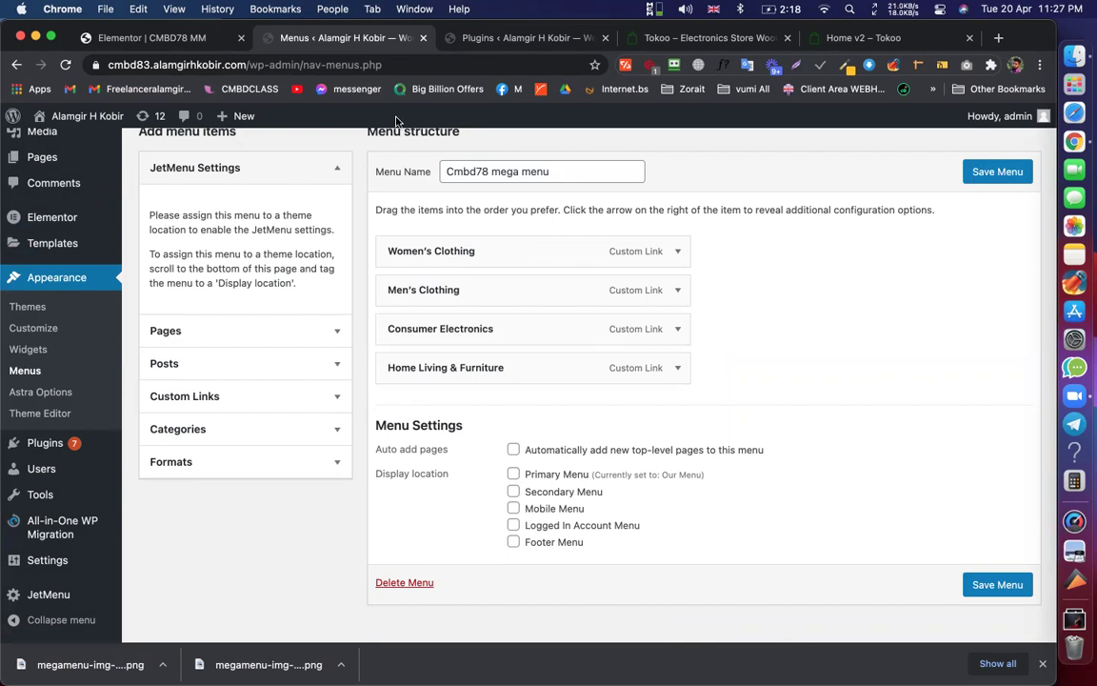
pyautogui.click(484, 289)
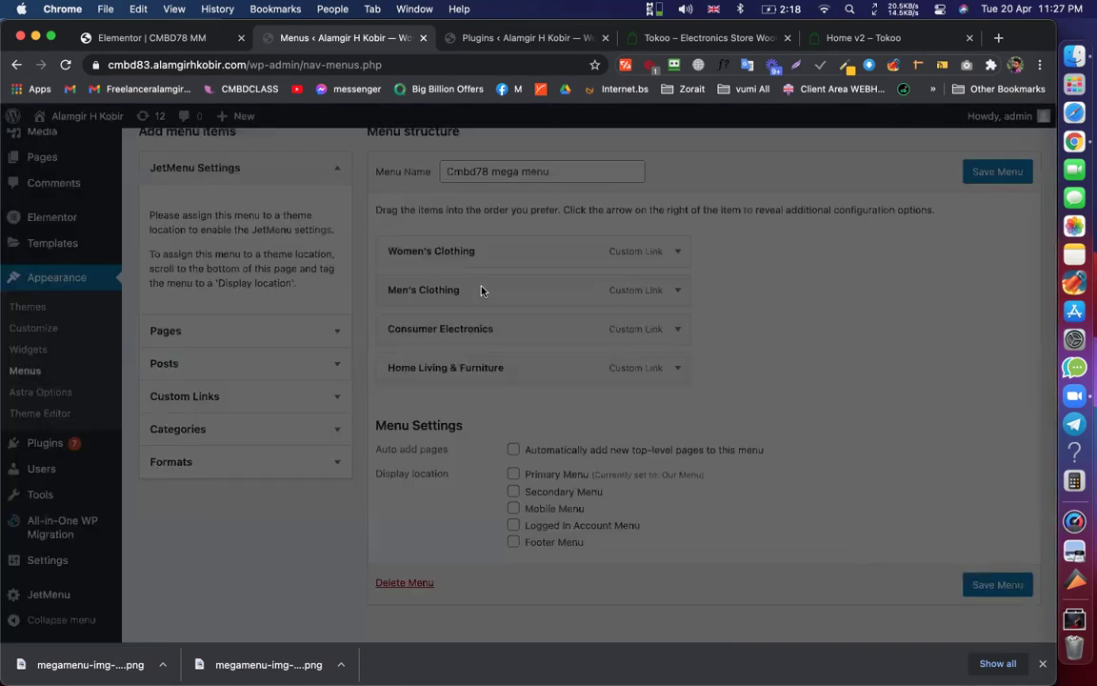
pyautogui.click(819, 510)
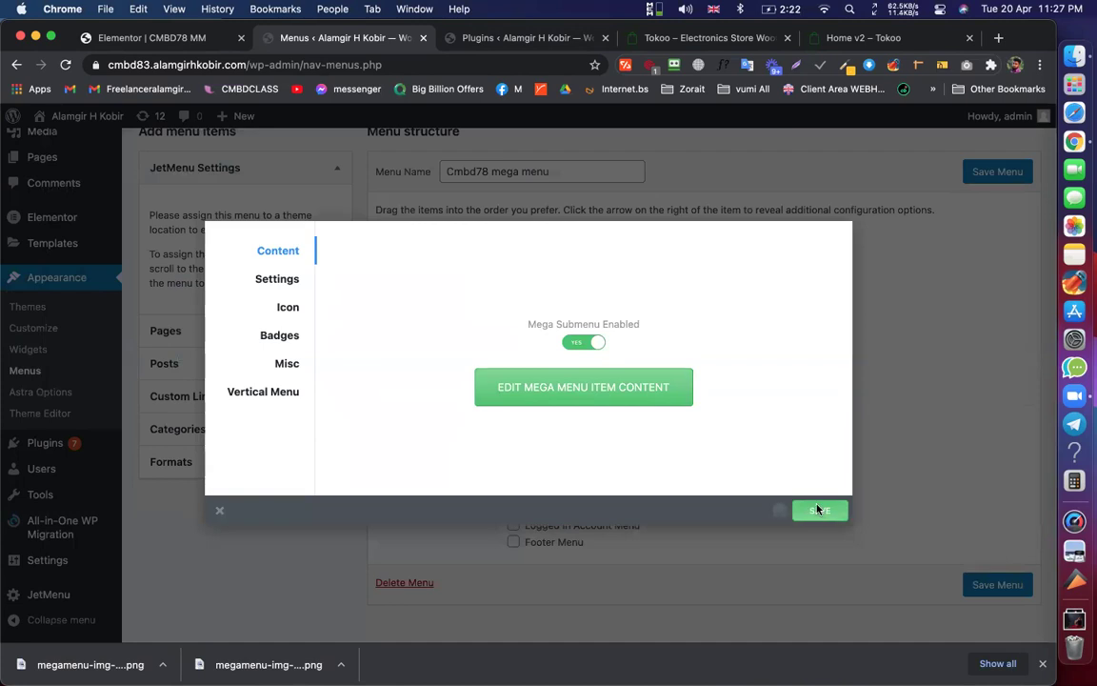
pyautogui.click(891, 397)
pyautogui.click(997, 172)
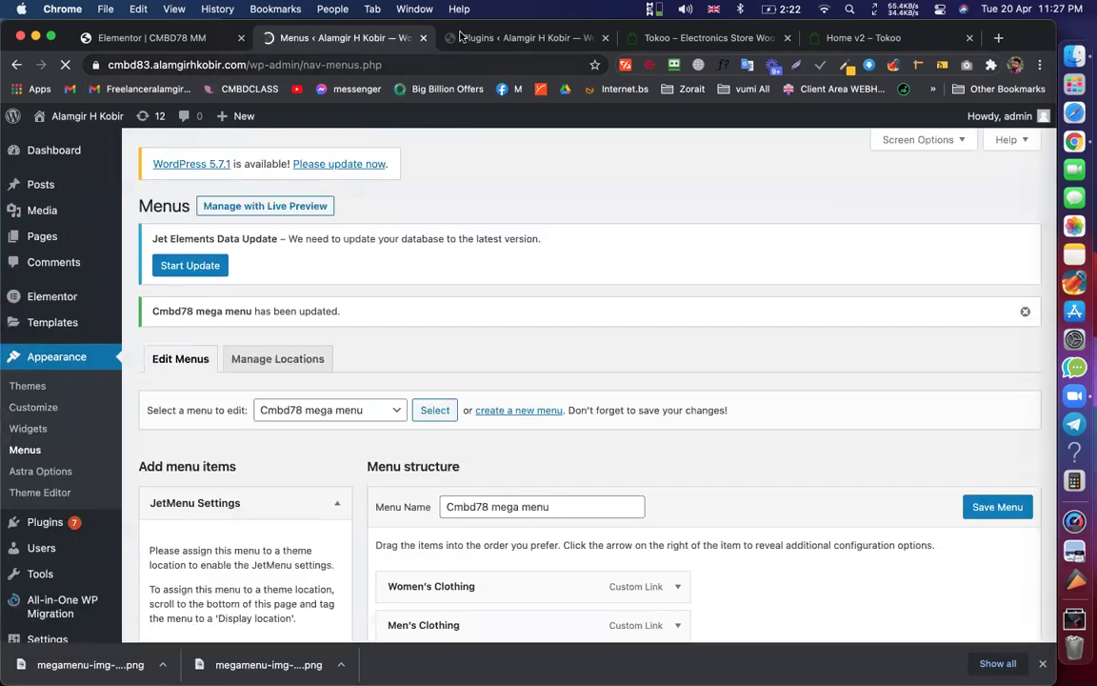
# Reload the CMBD78 MM page in Elementor and preview the Men's Clothing submenu
pyautogui.click(127, 45)
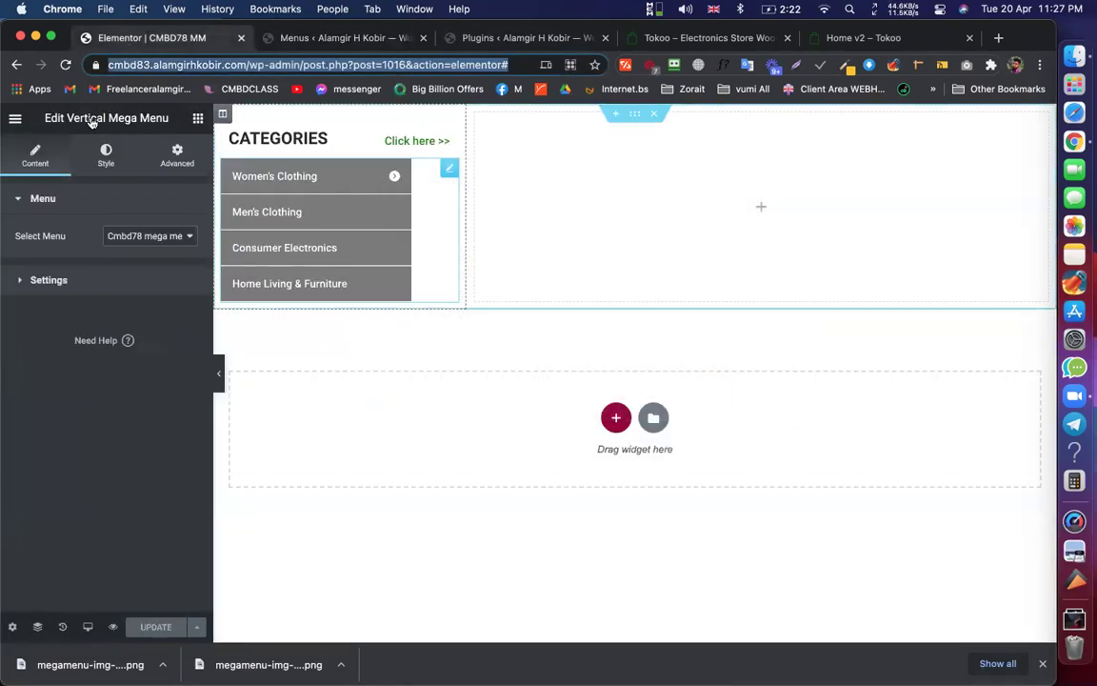
pyautogui.click(68, 64)
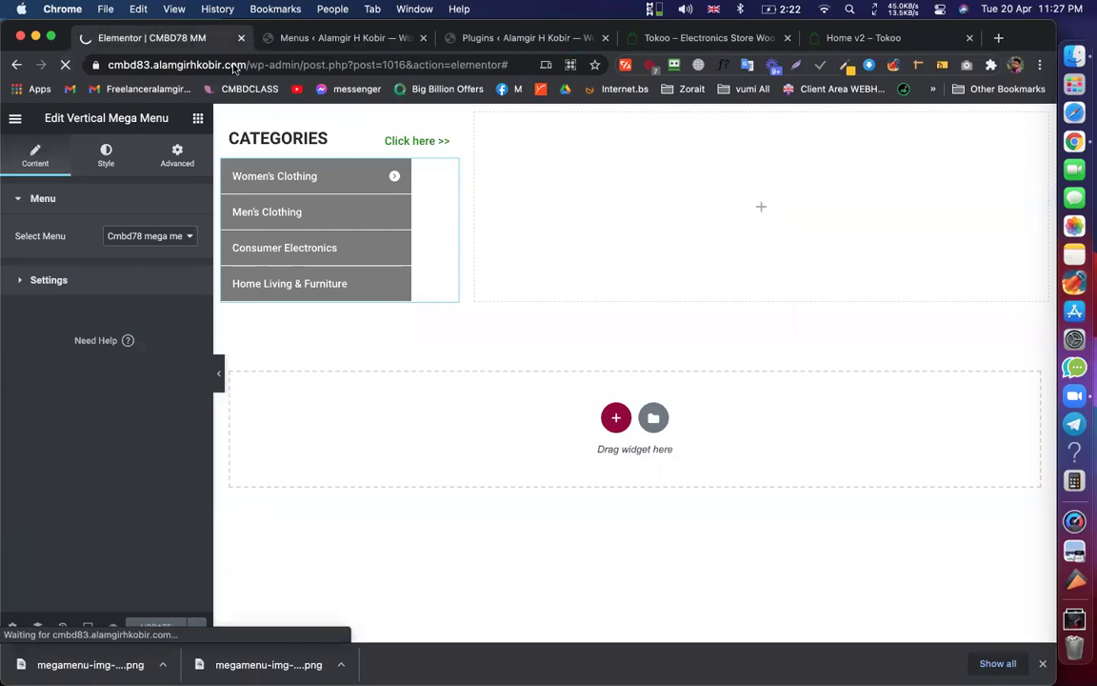
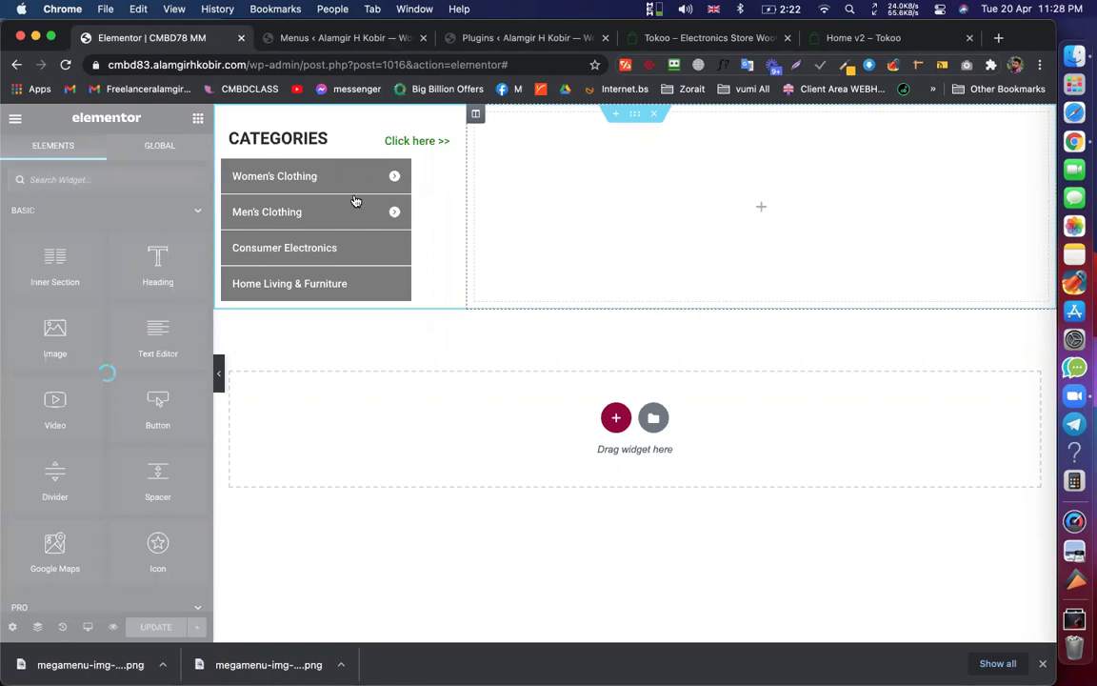
pyautogui.moveTo(351, 218)
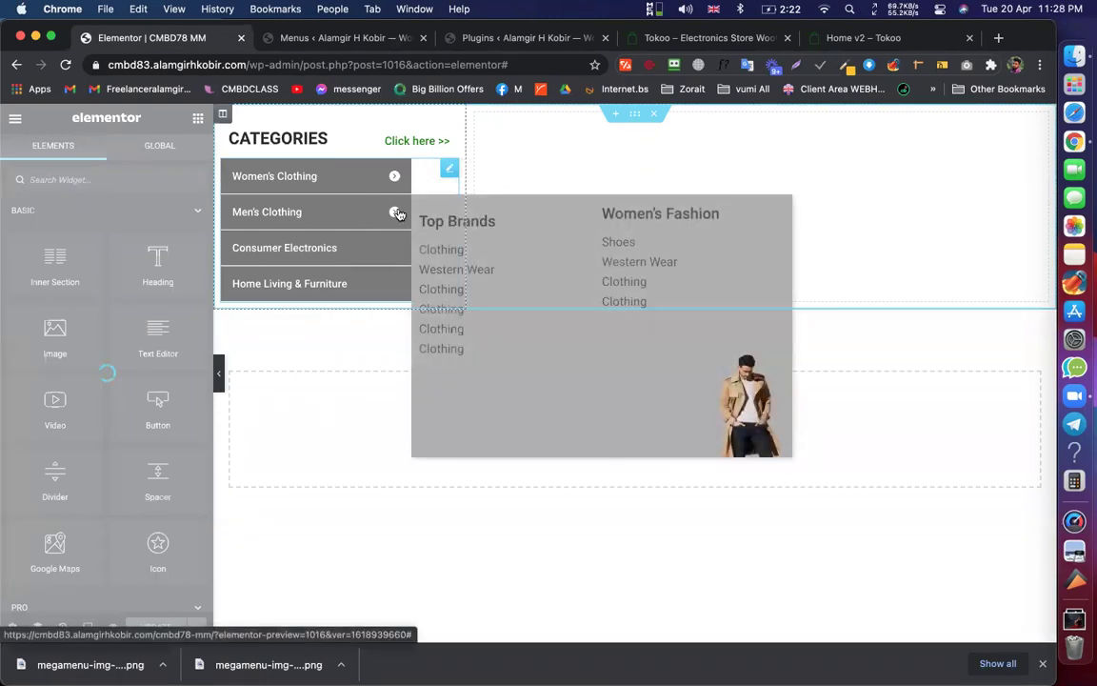
# Compare the Women's and Men's Clothing submenus on the Tokoo demo with those in the Elementor page
pyautogui.click(379, 39)
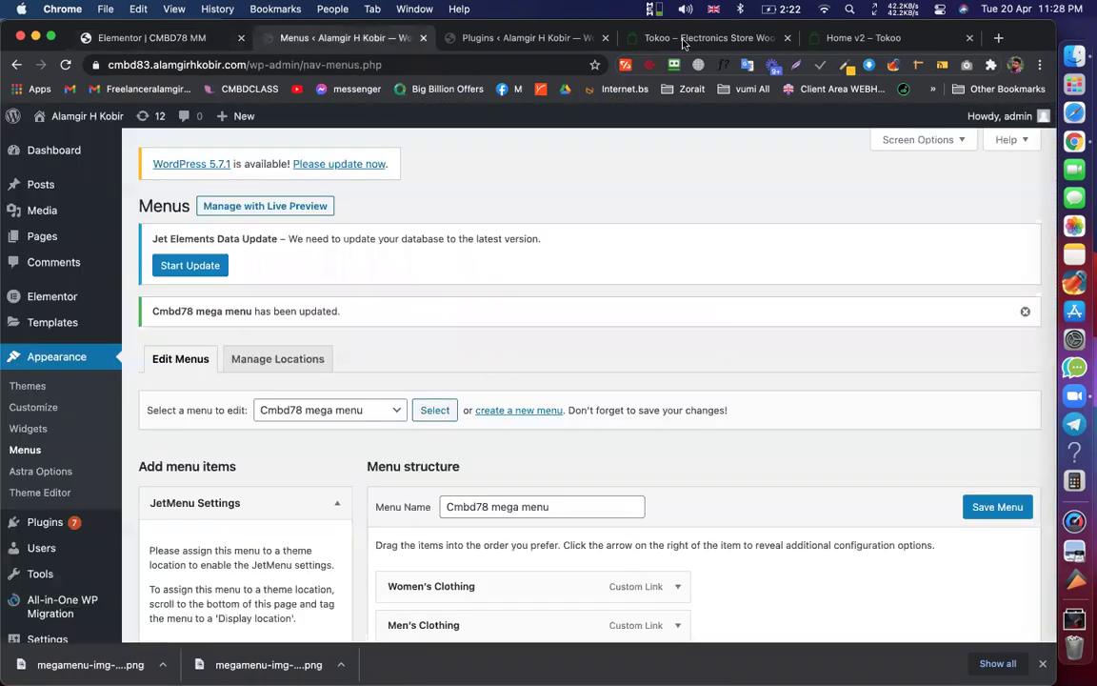
pyautogui.click(683, 43)
pyautogui.moveTo(248, 238)
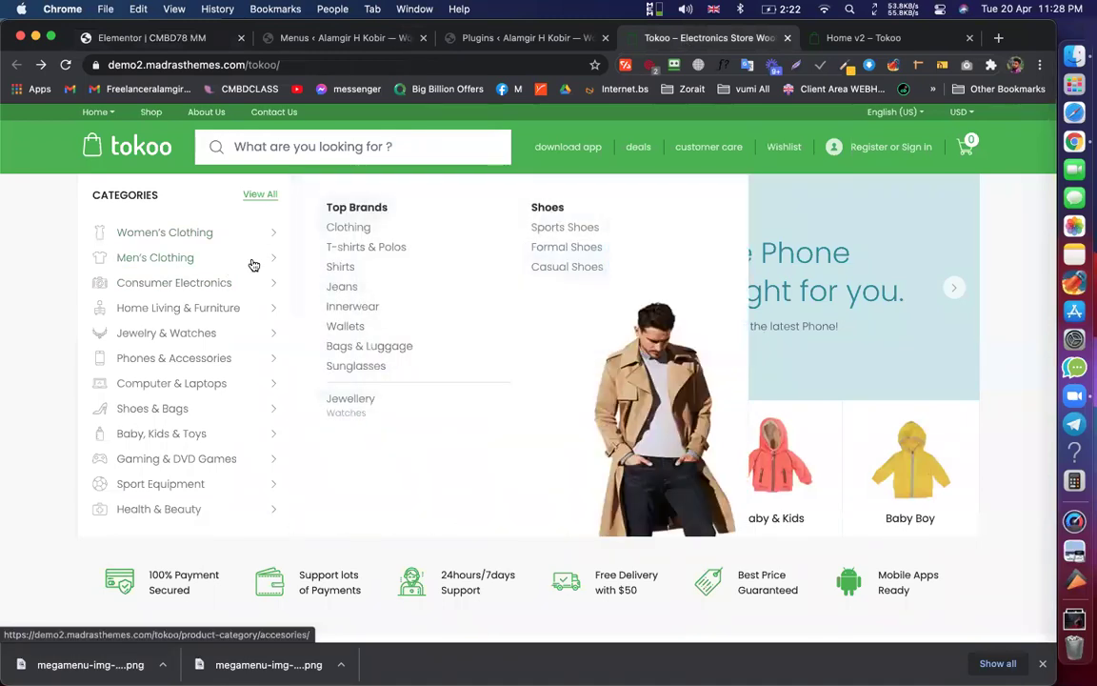
pyautogui.moveTo(244, 291)
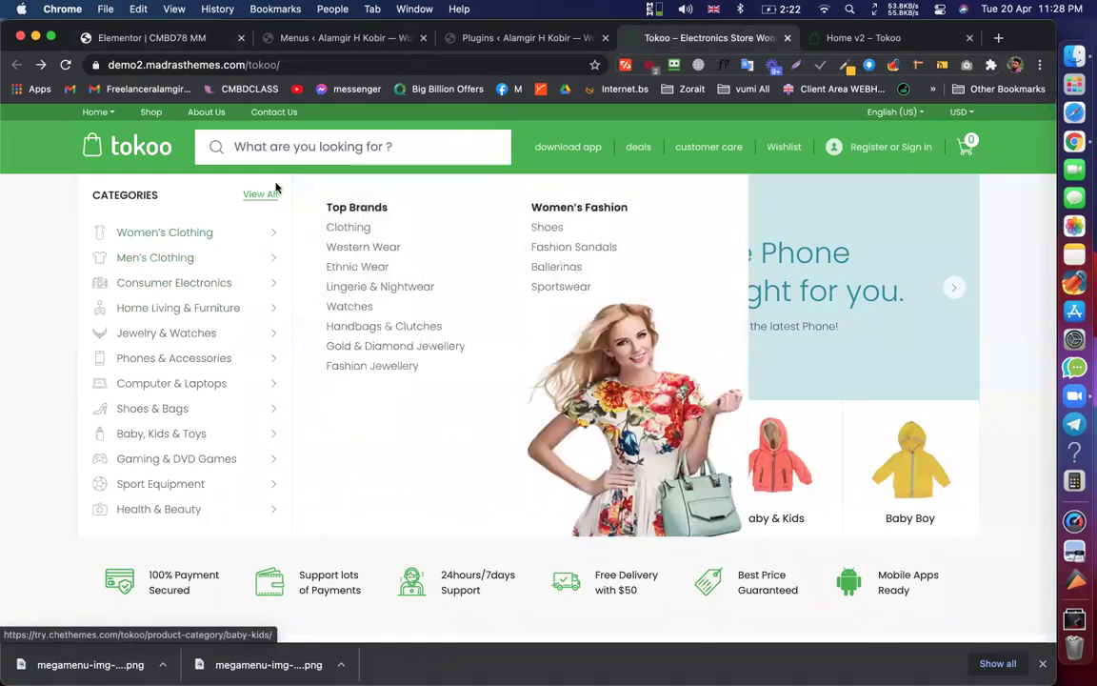
pyautogui.click(208, 42)
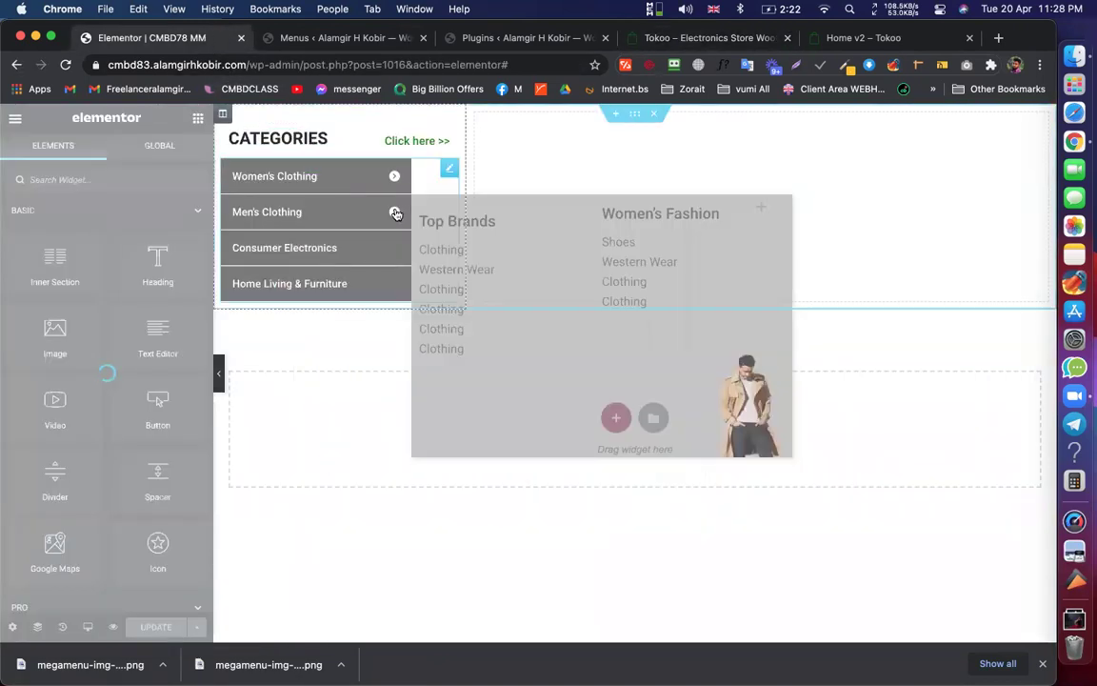
pyautogui.moveTo(378, 182)
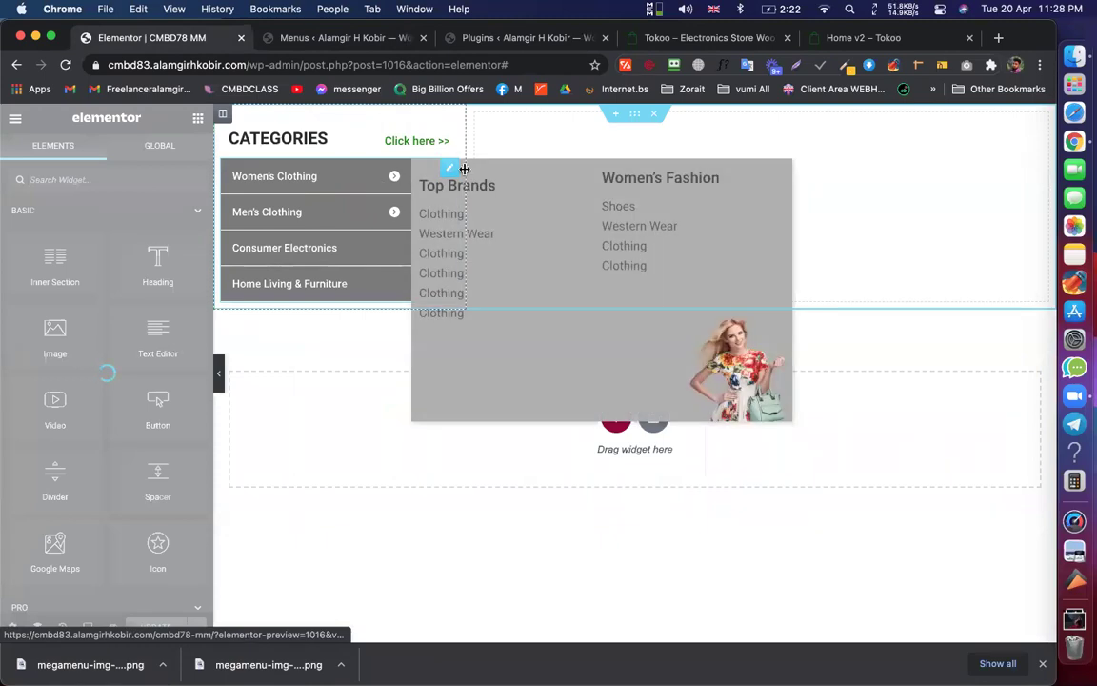
# Open the JetMenu settings of the Women's Clothing item in the Cmbd78 mega menu
pyautogui.click(323, 42)
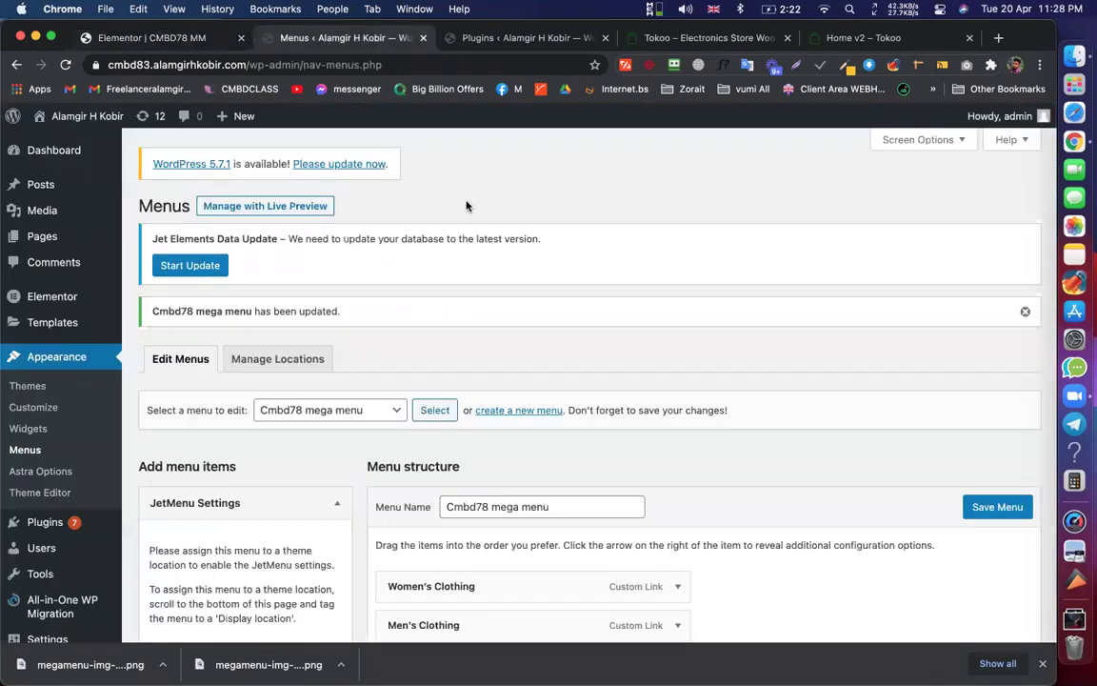
pyautogui.scroll(-5, 533, 276)
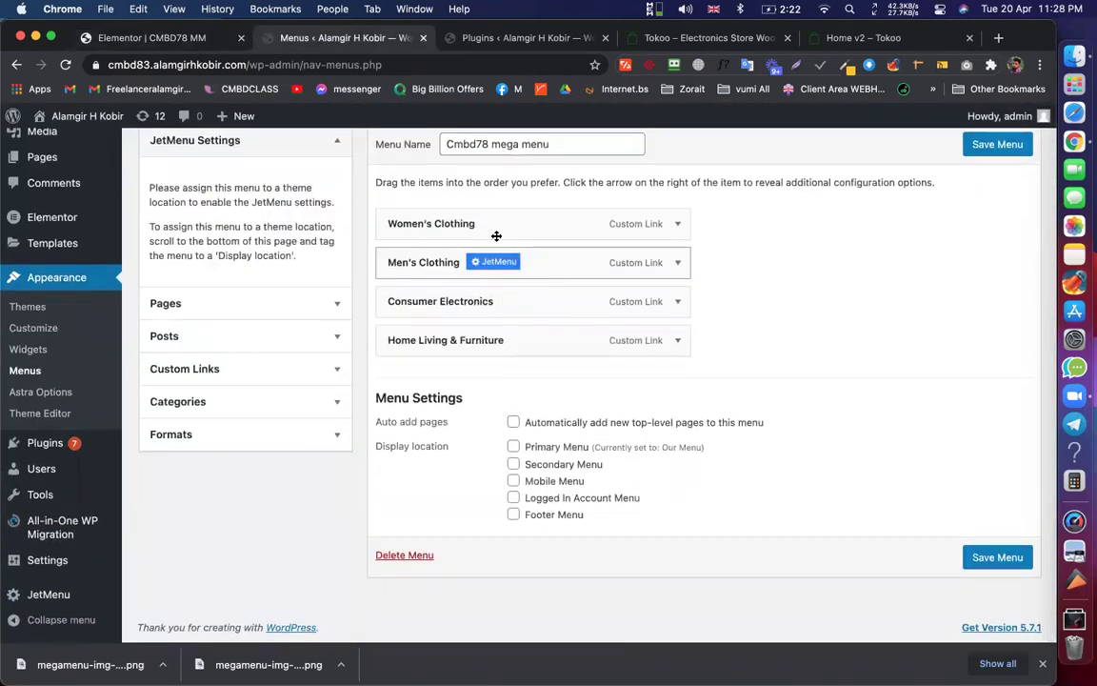
pyautogui.moveTo(507, 229)
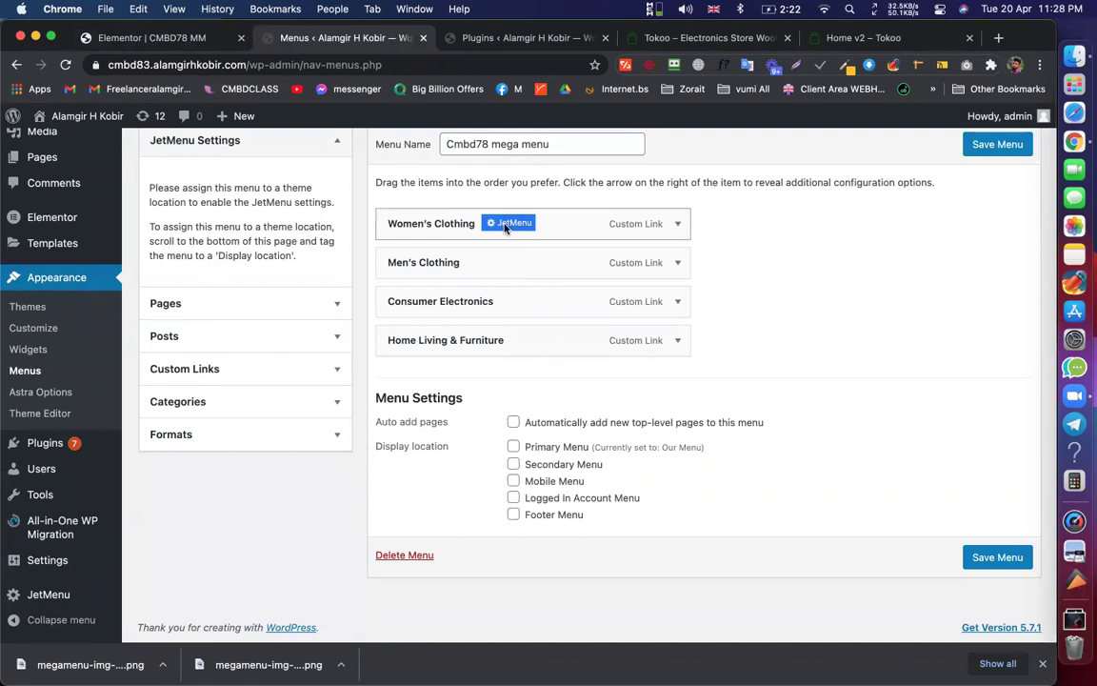
pyautogui.click(508, 225)
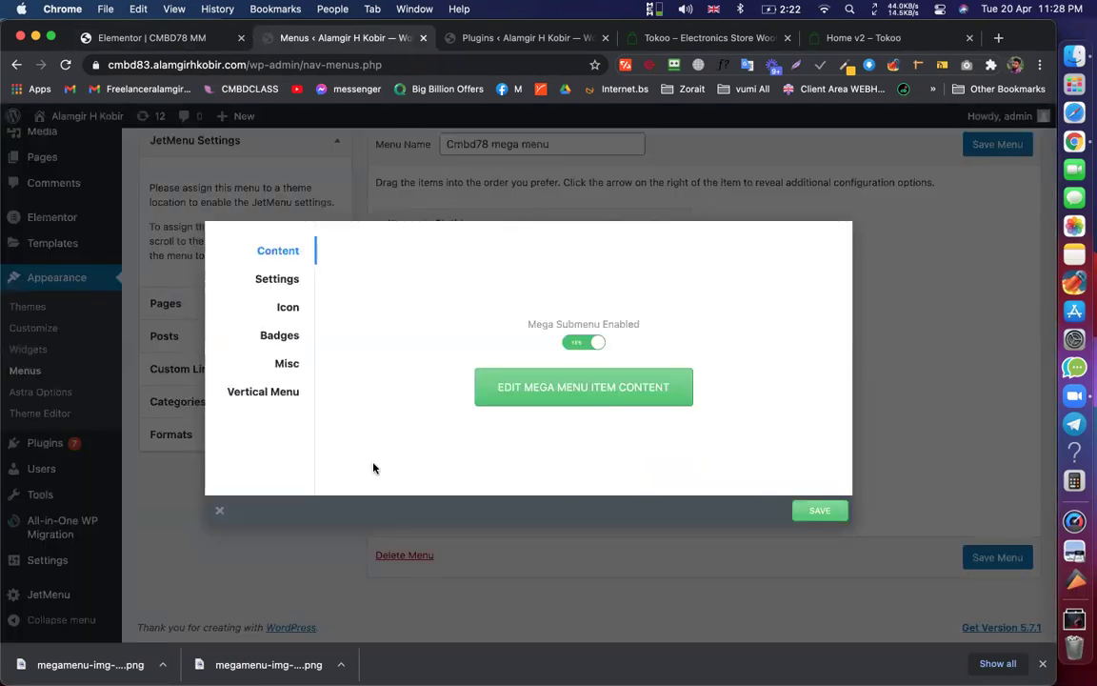
# Set the Women's Clothing vertical mega menu position to Relative the menu container and save the item and the Cmbd78 mega menu
pyautogui.click(249, 395)
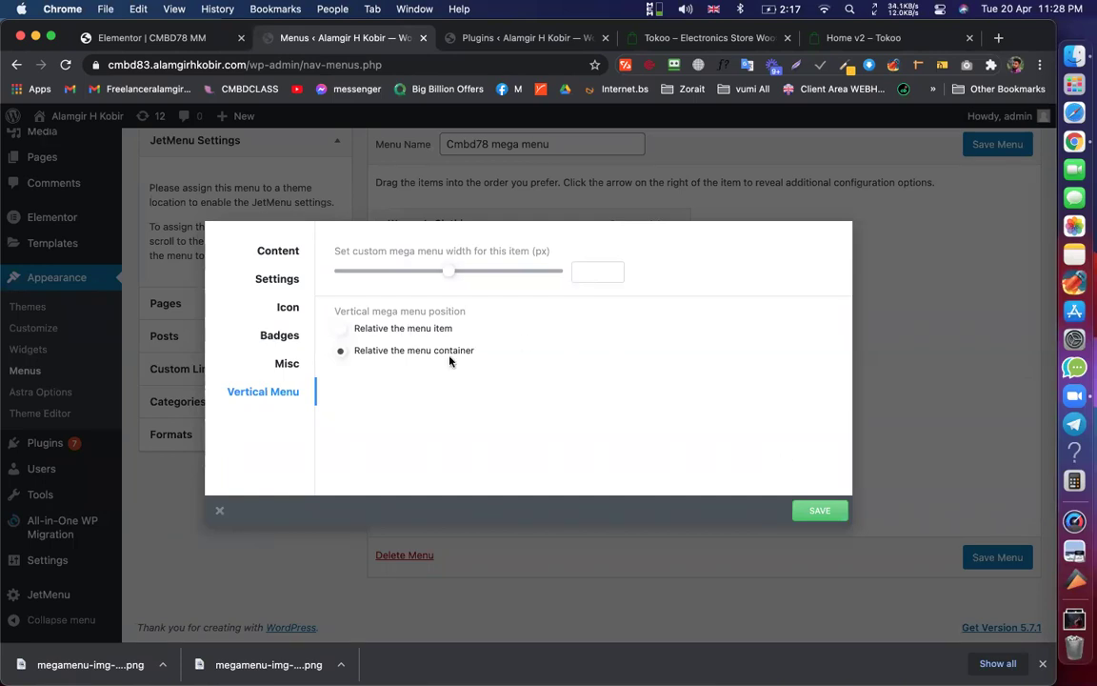
pyautogui.click(162, 31)
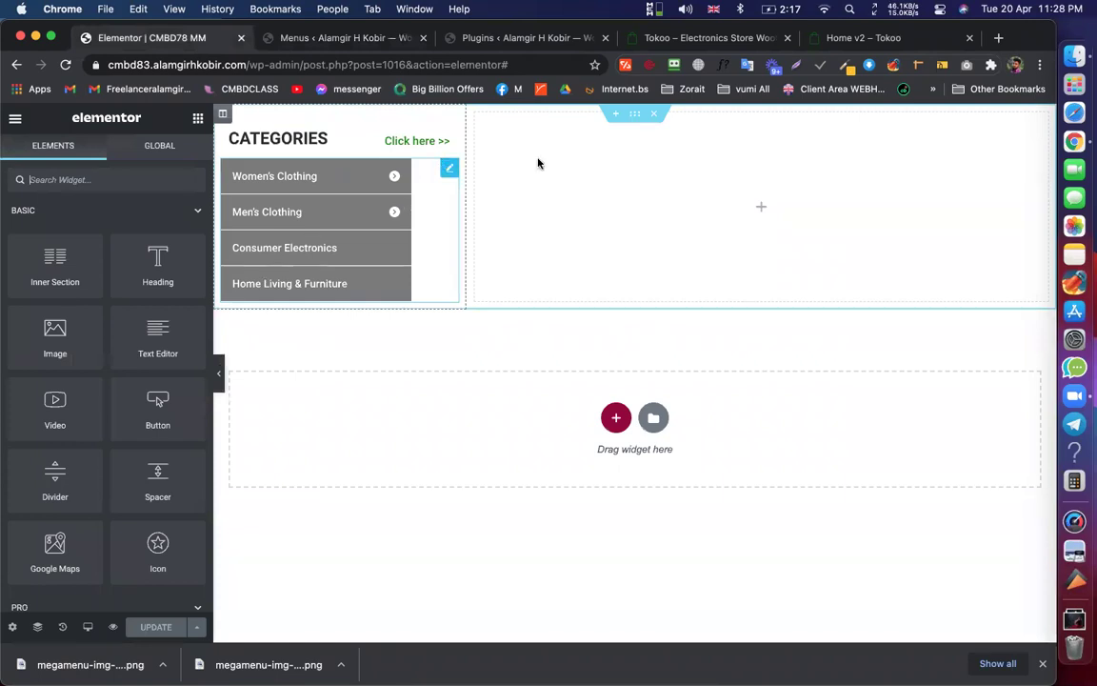
pyautogui.click(362, 38)
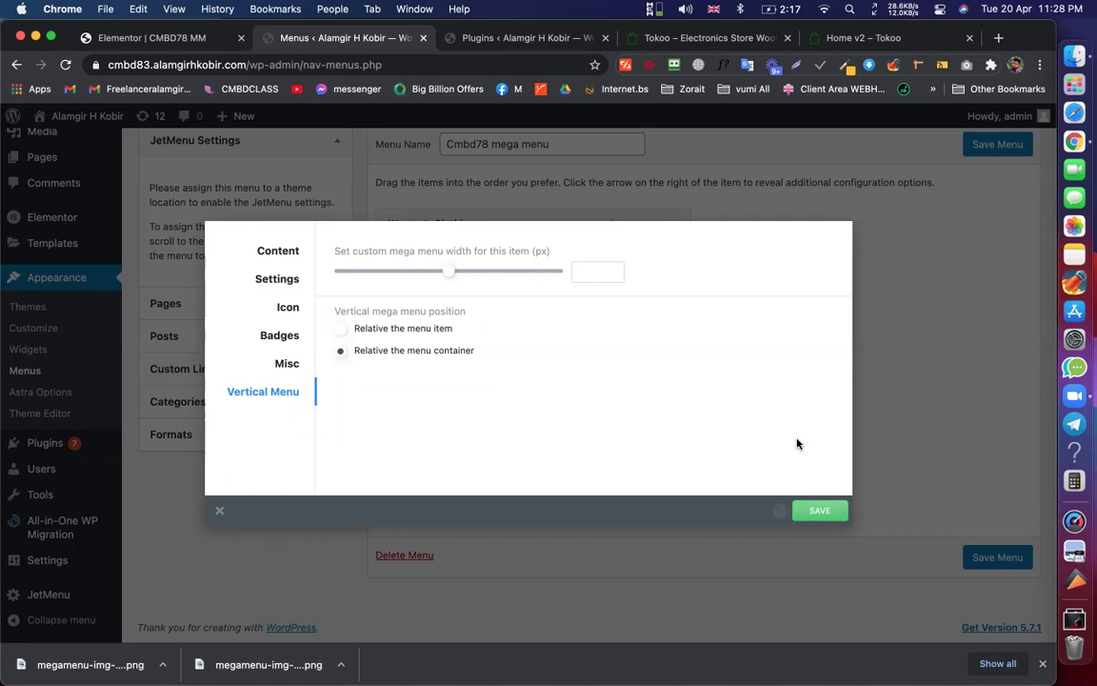
pyautogui.click(962, 211)
pyautogui.click(997, 144)
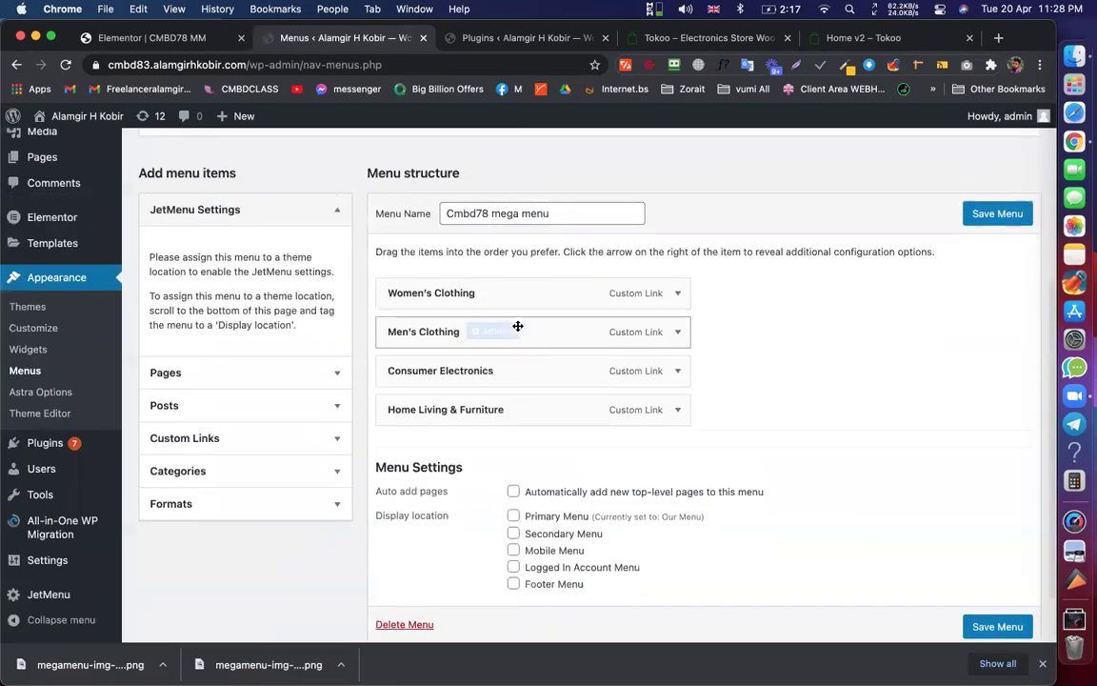
# Set the Men's Clothing vertical mega menu position to Relative the menu container and save the Cmbd78 mega menu
pyautogui.click(497, 331)
pyautogui.click(276, 391)
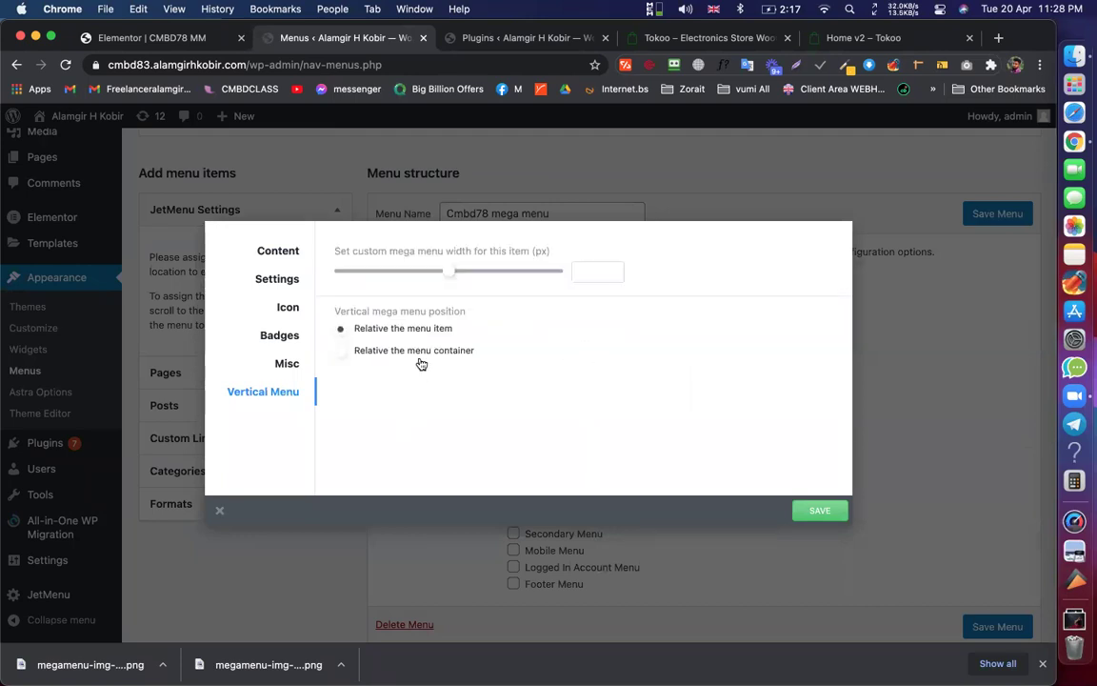
pyautogui.click(454, 362)
pyautogui.click(866, 231)
pyautogui.click(976, 214)
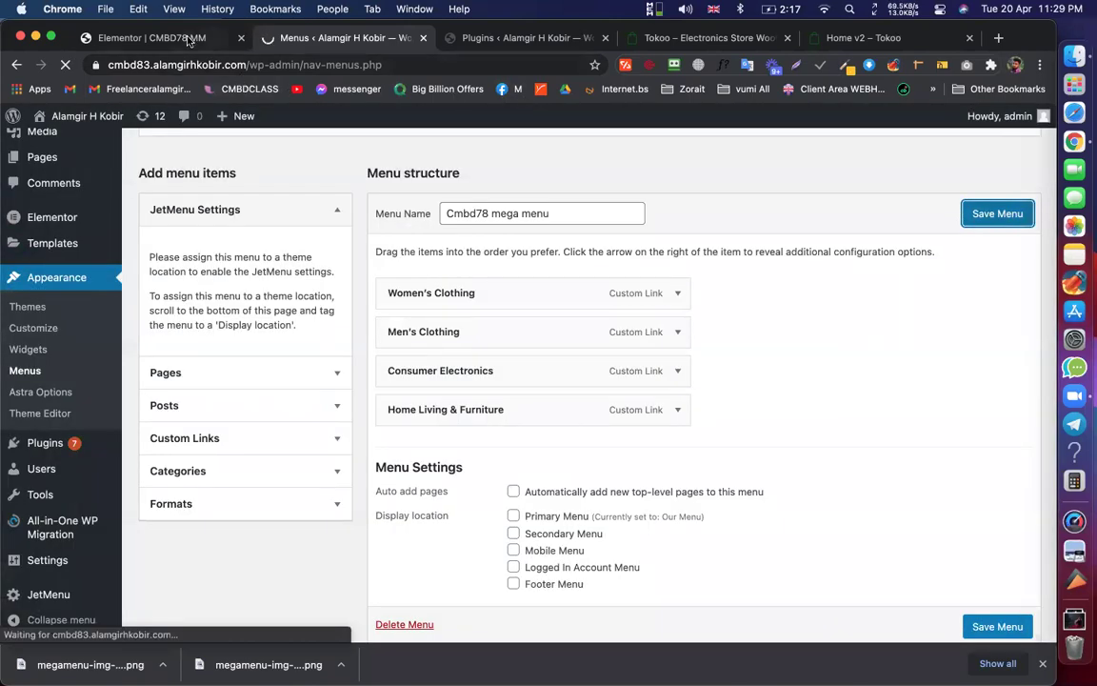
# Reload the CMBD78 MM page in Elementor and check where the Men's Clothing submenu opens
pyautogui.click(142, 37)
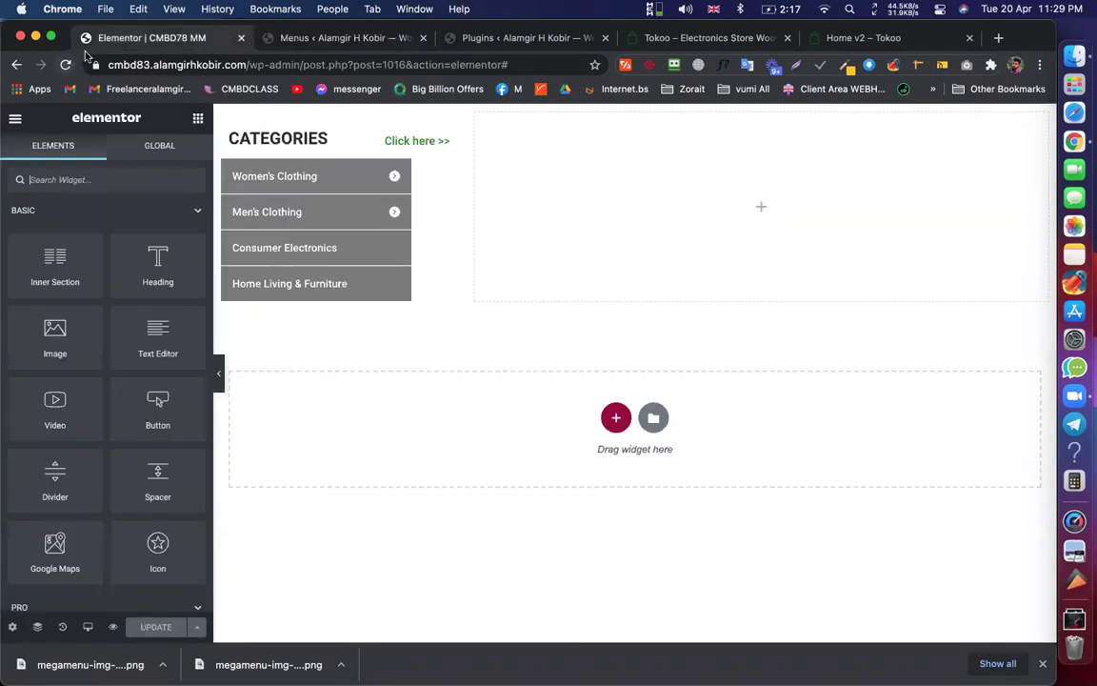
pyautogui.press('super+r')
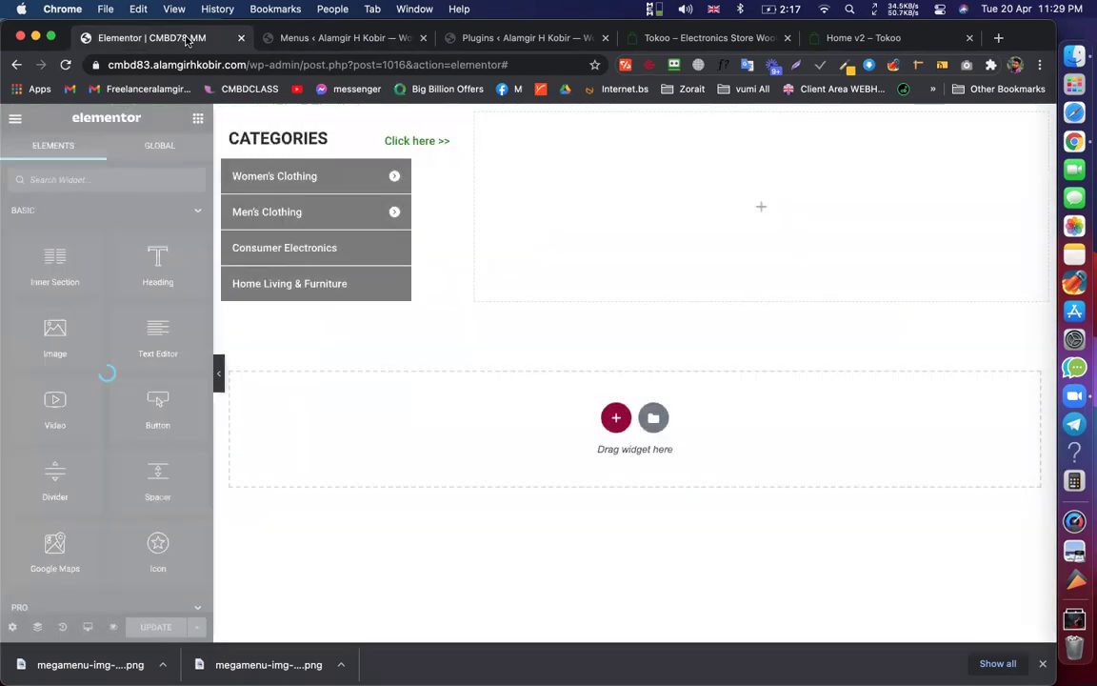
pyautogui.moveTo(389, 212)
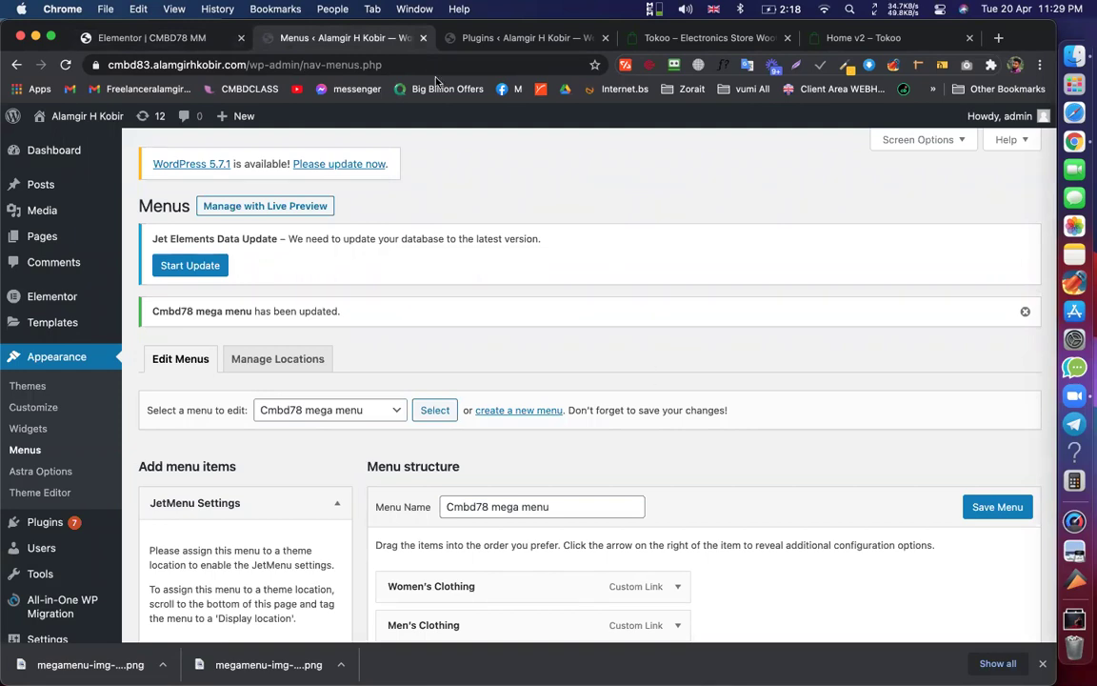
# Examine the Men's Clothing submenu on the Tokoo demo, including the entries below the Top Brands divider
pyautogui.click(656, 39)
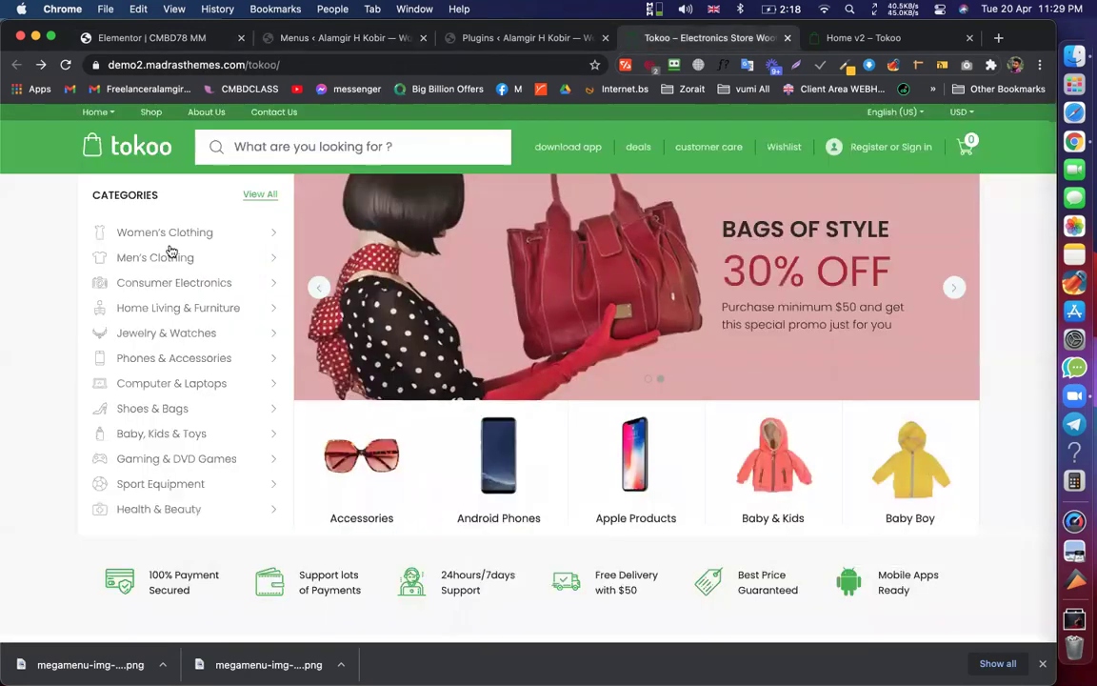
pyautogui.moveTo(103, 251)
pyautogui.moveTo(152, 257)
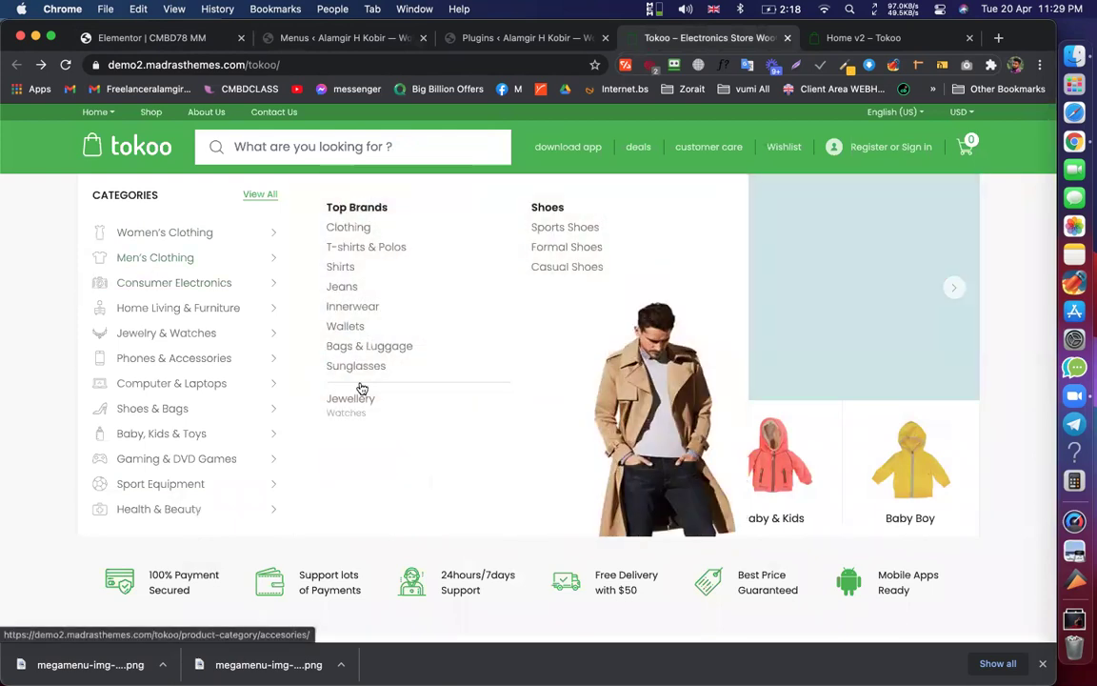
pyautogui.moveTo(253, 262)
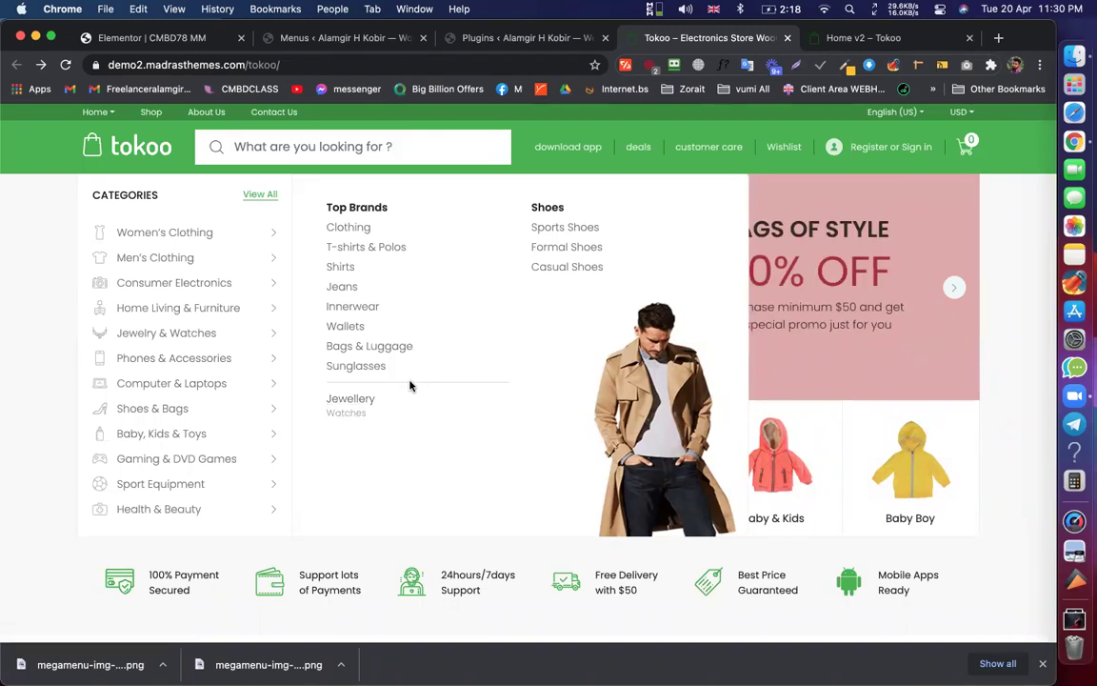
# Open the Men's Clothing mega menu item content for editing in Elementor
pyautogui.click(334, 40)
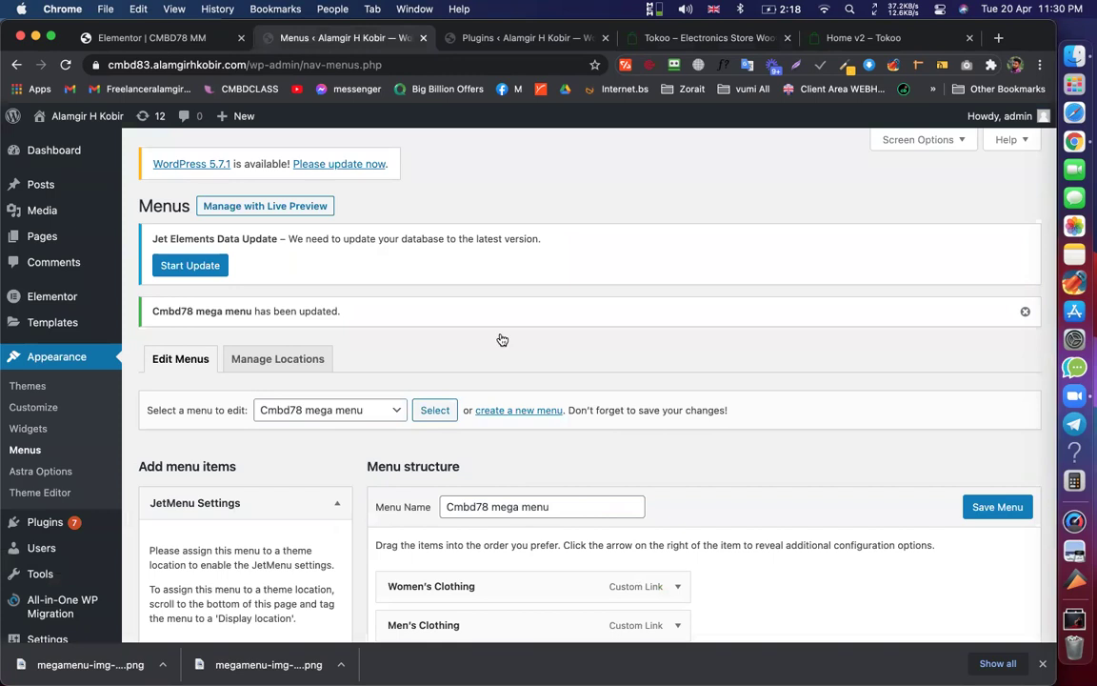
pyautogui.scroll(-3, 505, 384)
pyautogui.click(504, 377)
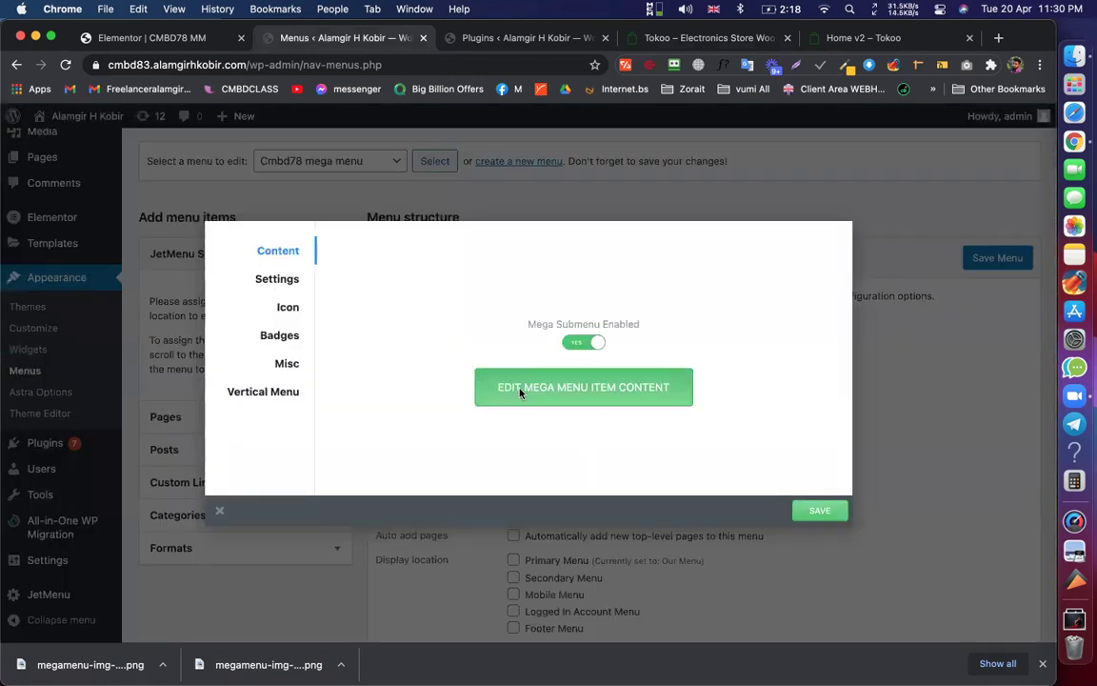
pyautogui.click(520, 392)
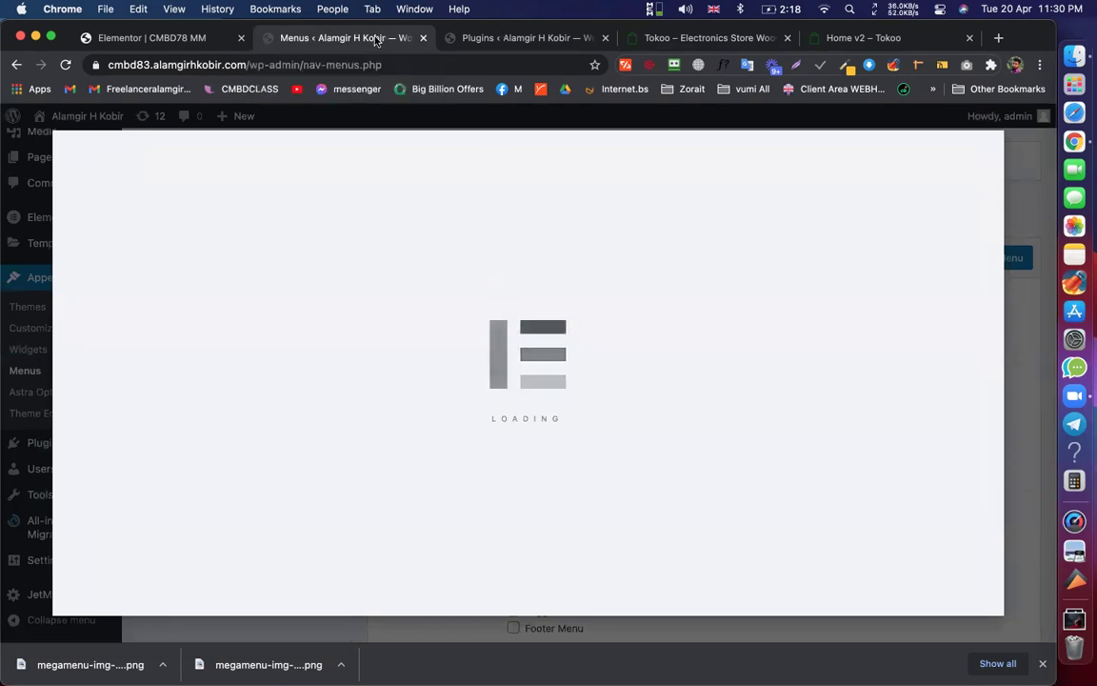
# Compare the Jewellery and Watches entry on the Tokoo demo with the Top Brands column in the submenu editor
pyautogui.click(506, 40)
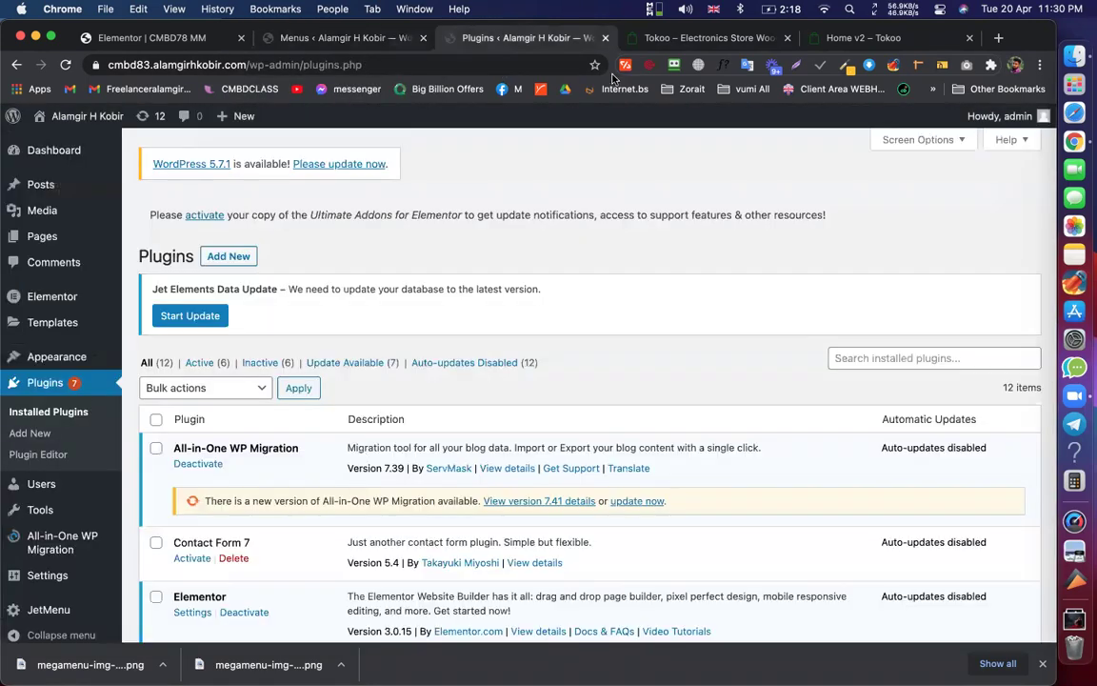
pyautogui.click(657, 38)
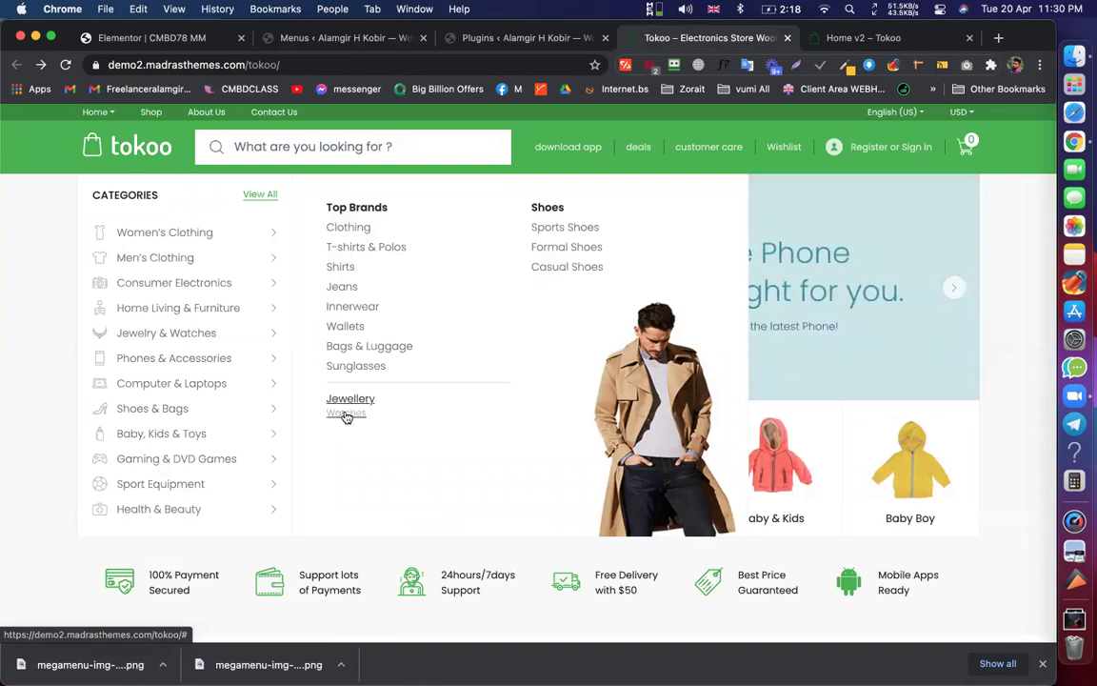
pyautogui.click(355, 38)
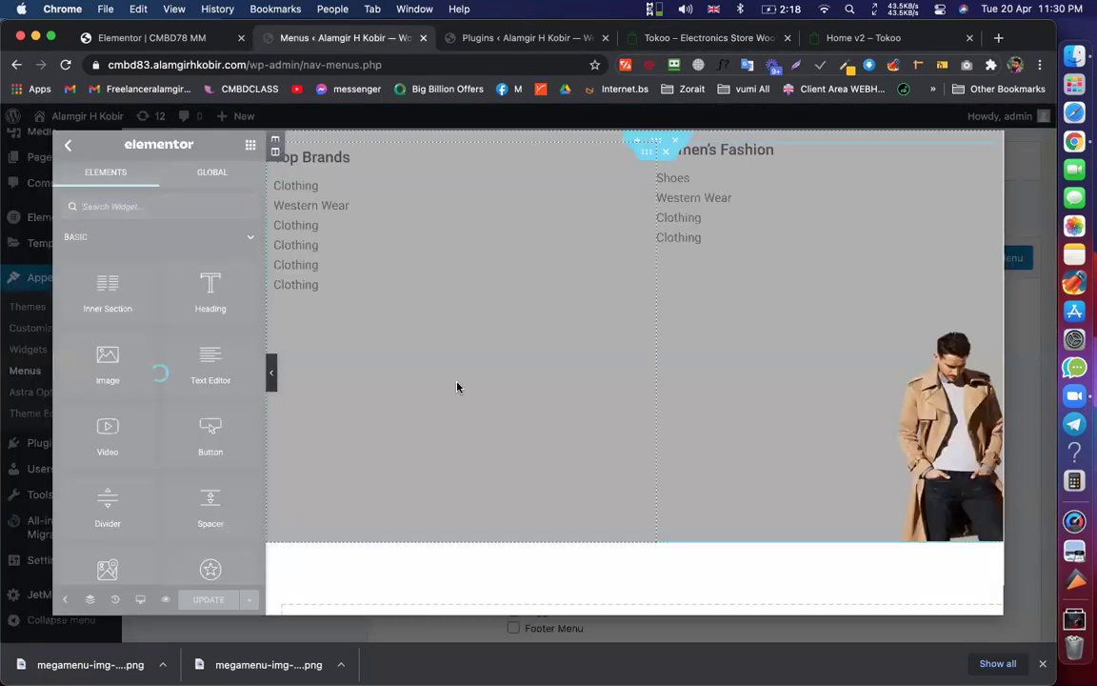
pyautogui.click(522, 38)
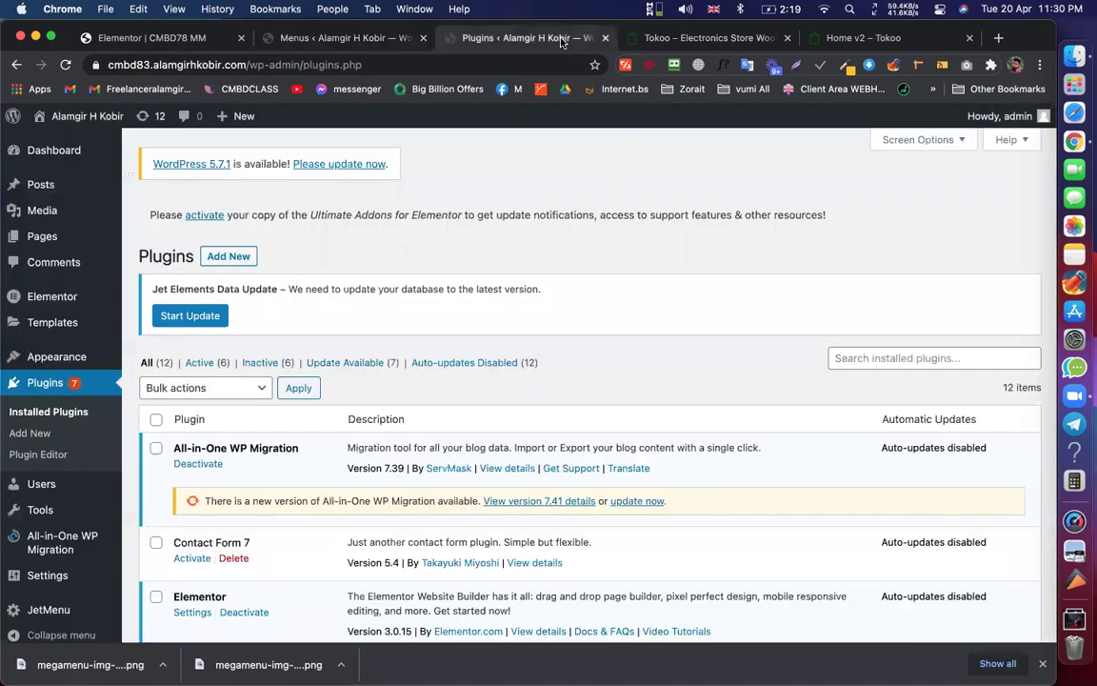
pyautogui.click(660, 38)
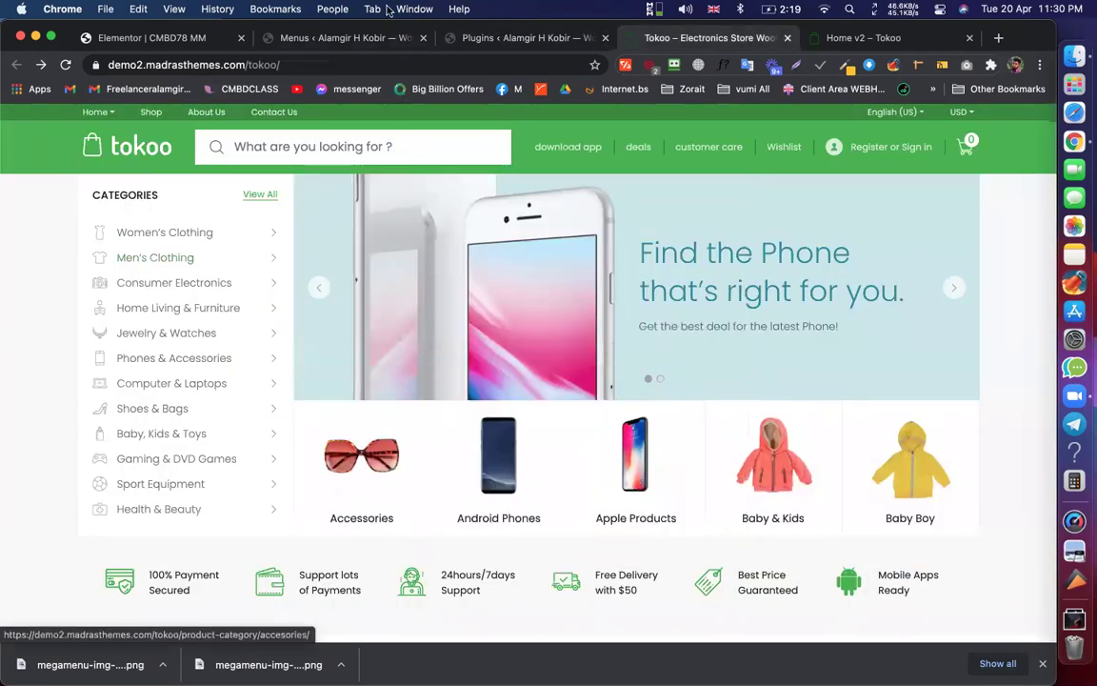
pyautogui.click(357, 38)
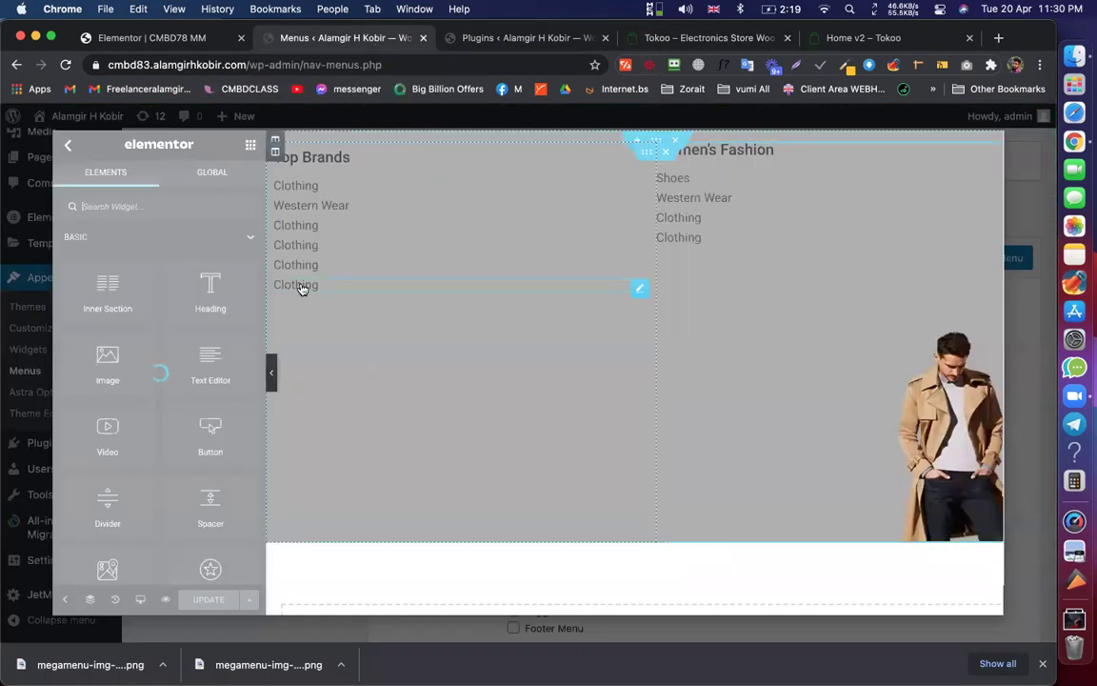
# Duplicate the last Clothing heading in the Top Brands column
pyautogui.rightClick(638, 292)
pyautogui.click(651, 321)
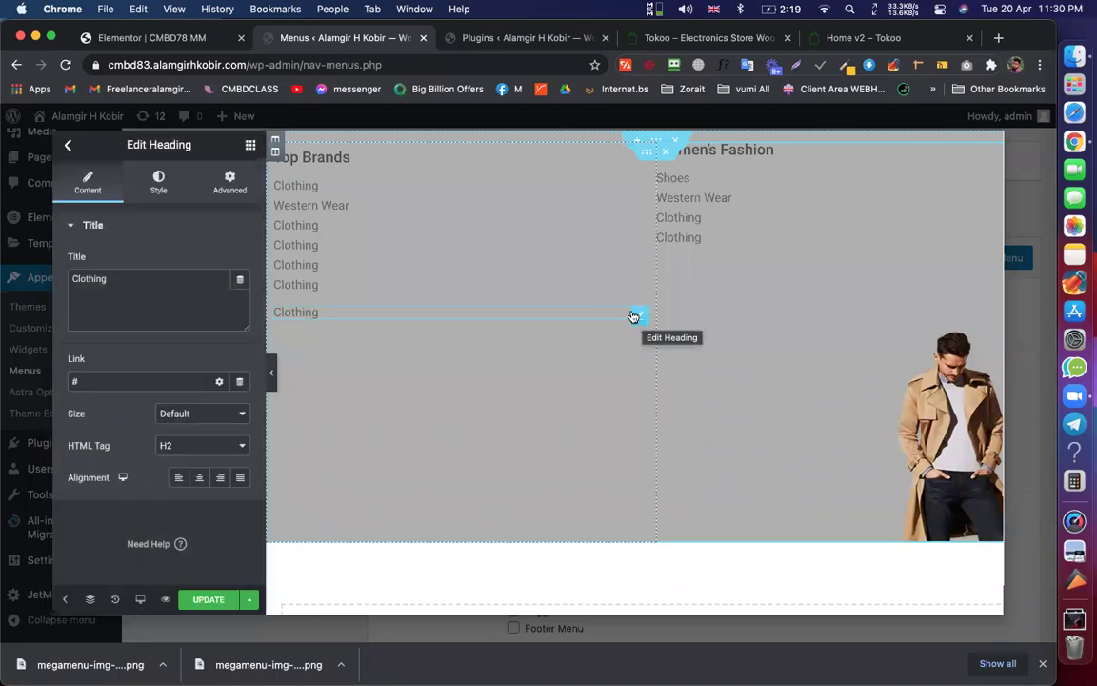
# Insert a Text Editor widget below the sixth Top Brands link and shorten its placeholder text to "Lorem ipsum"
pyautogui.click(250, 145)
pyautogui.moveTo(185, 333); pyautogui.dragTo(307, 305)
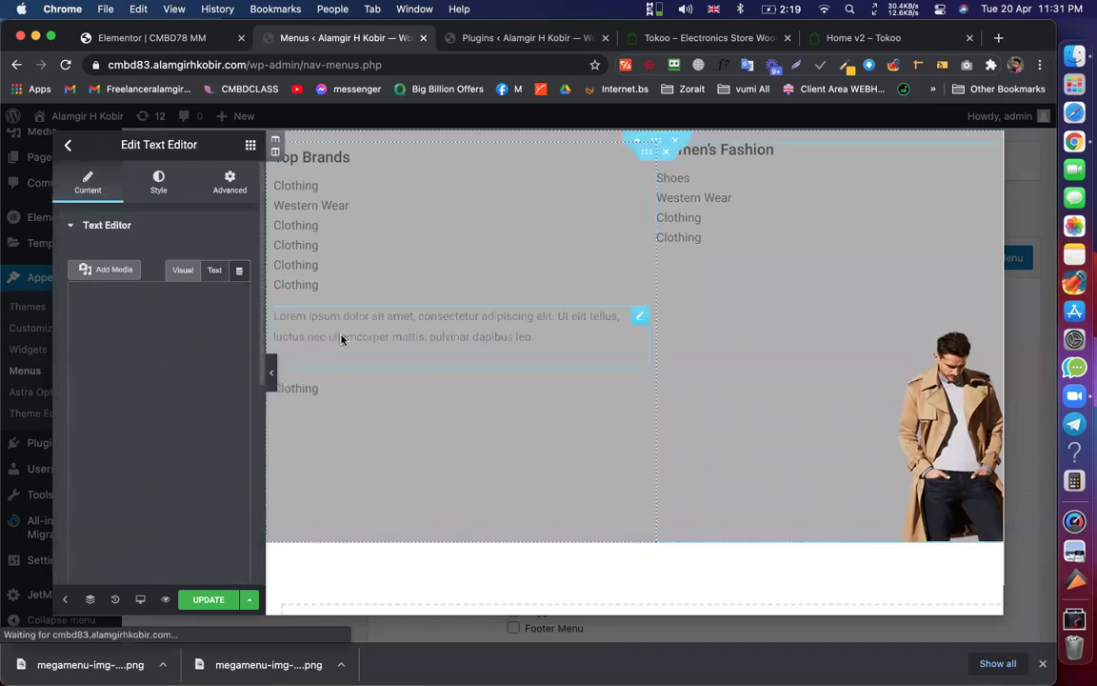
pyautogui.moveTo(155, 357); pyautogui.dragTo(172, 466)
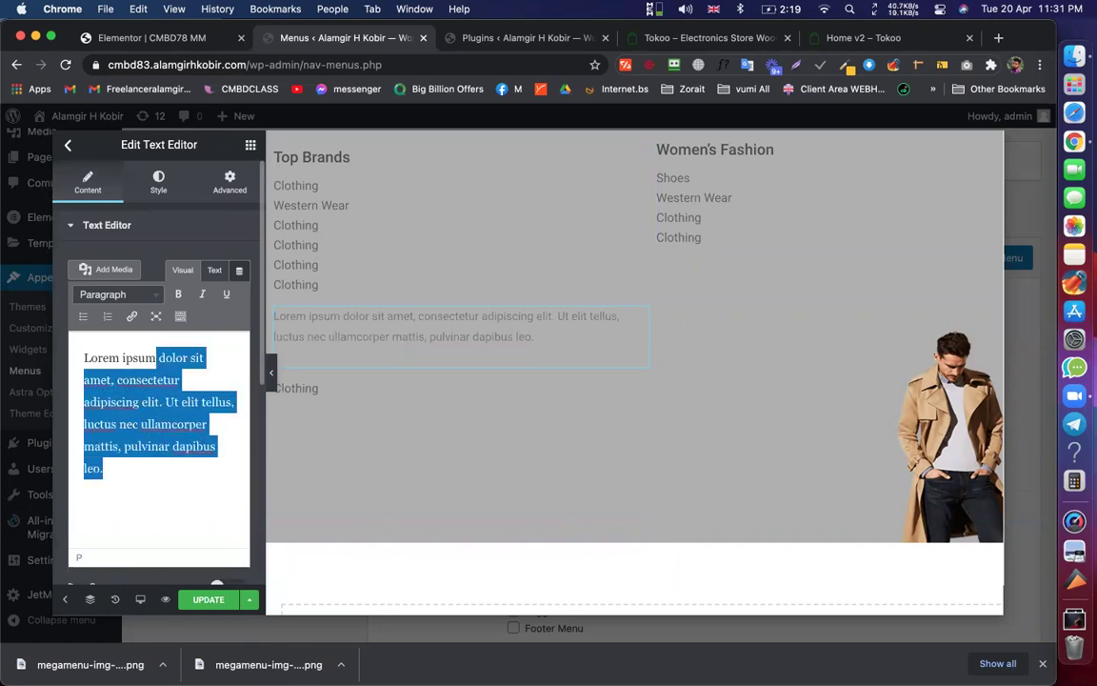
pyautogui.press('BackSpace')
# Try the Heading 3 format on the "Lorem ipsum" text and set it back to Paragraph
pyautogui.doubleClick(127, 357)
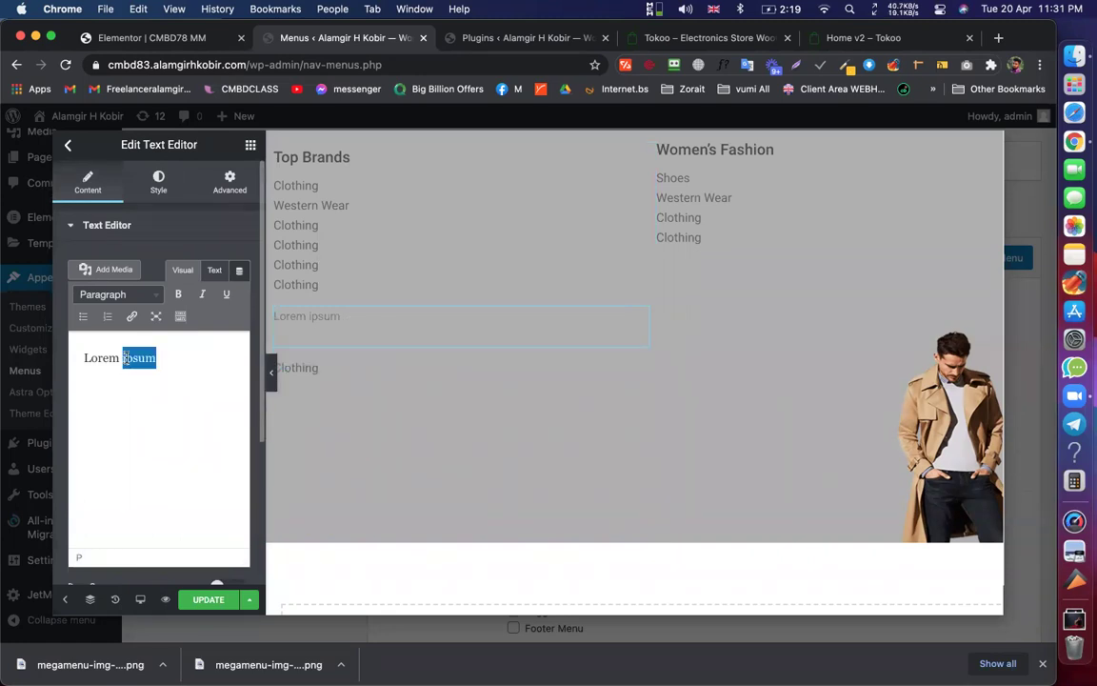
pyautogui.click(133, 295)
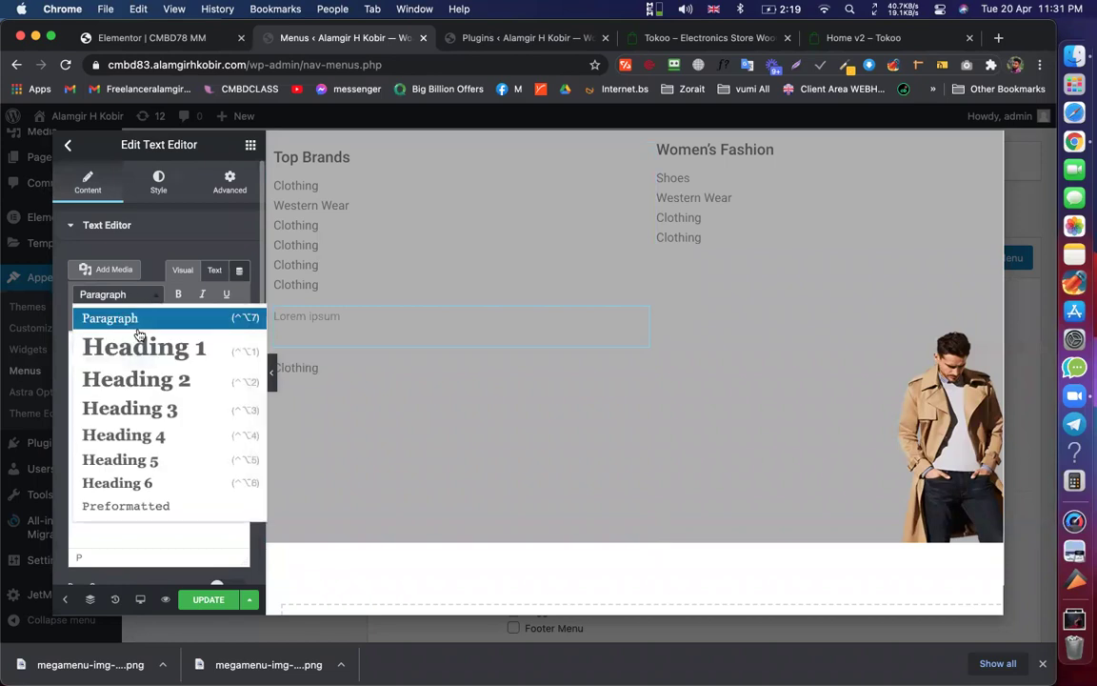
pyautogui.click(132, 412)
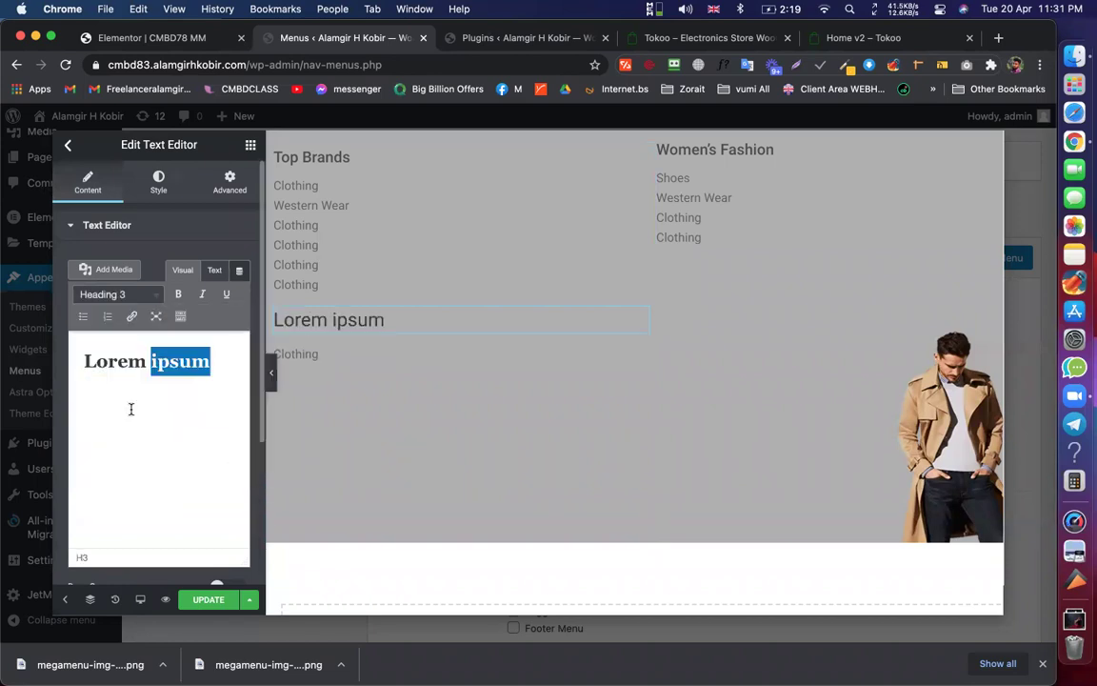
pyautogui.tripleClick(167, 360)
pyautogui.click(139, 296)
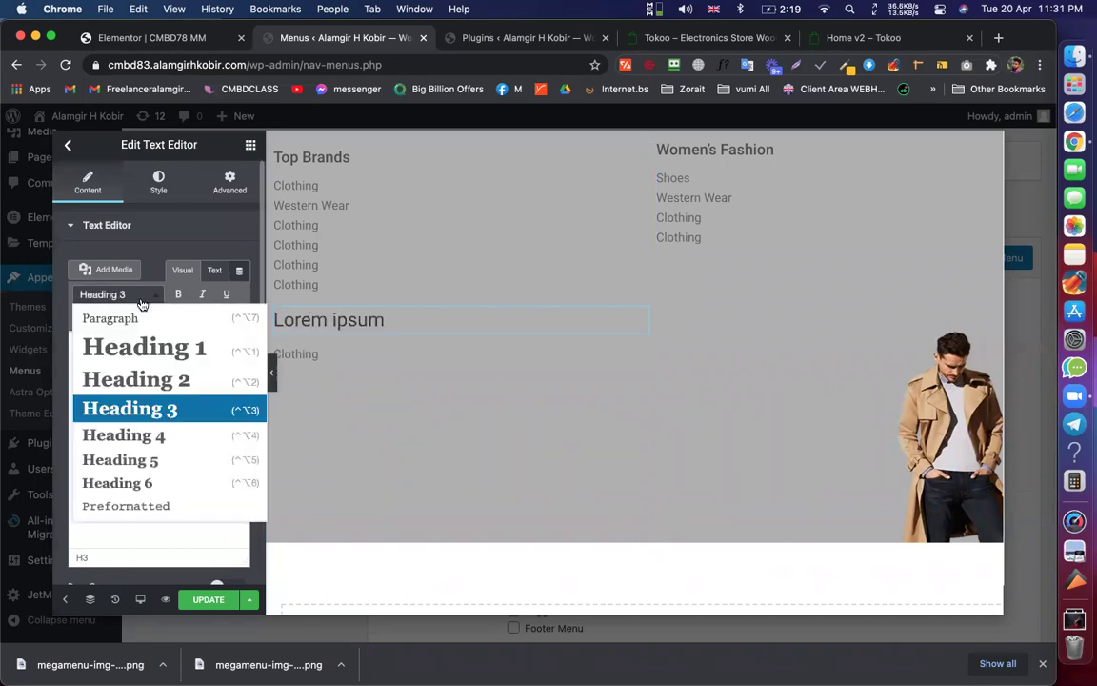
pyautogui.click(131, 320)
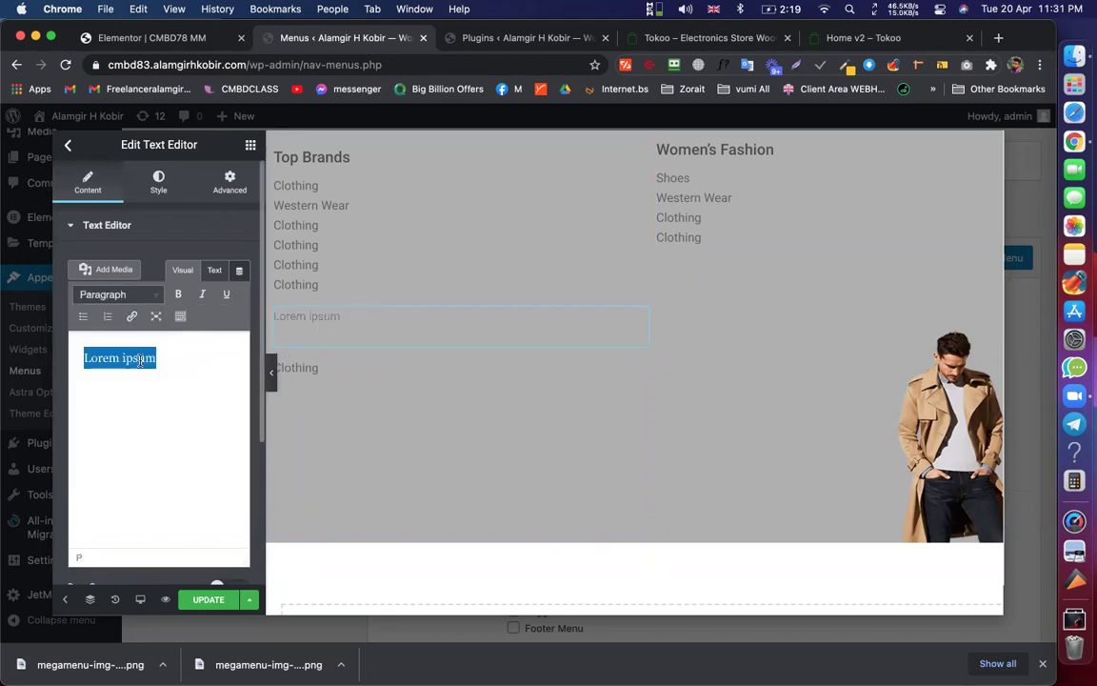
# Insert a <br> tag between "Lorem" and "ipsum" in the text widget's HTML
pyautogui.click(140, 359)
pyautogui.click(214, 271)
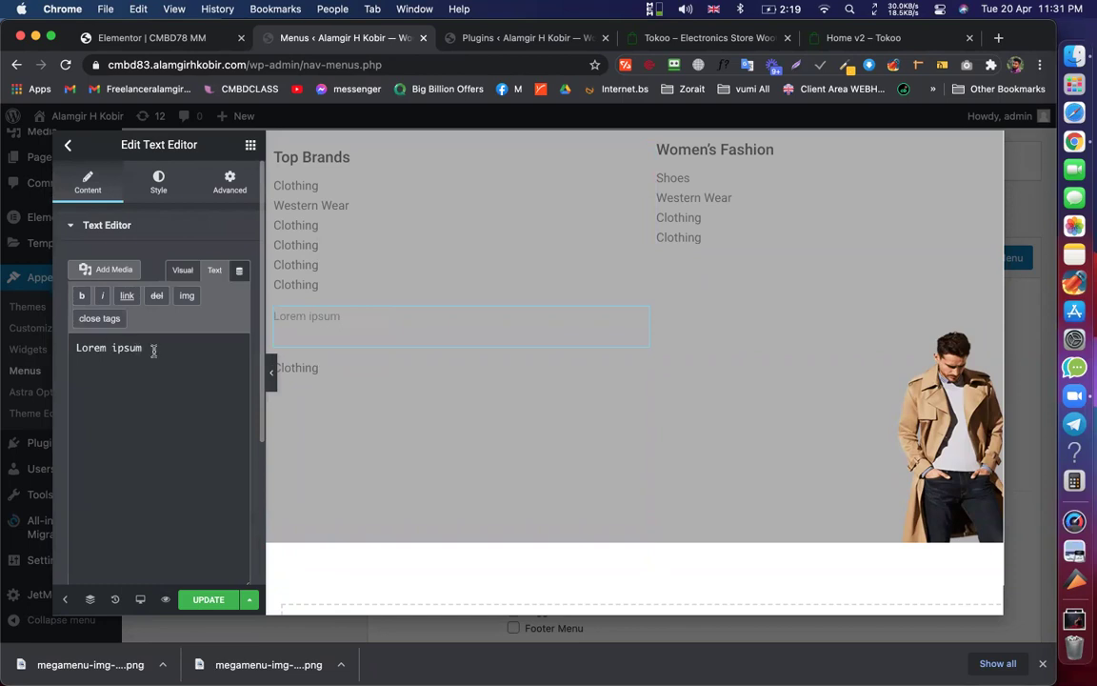
pyautogui.write('<br')
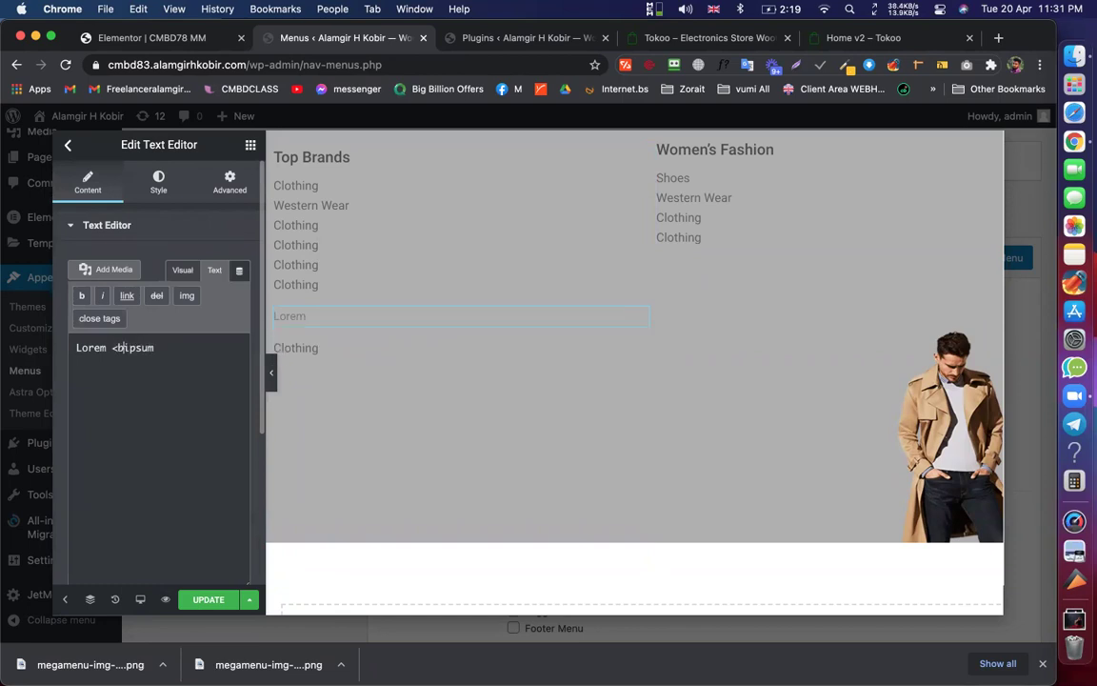
pyautogui.write('>')
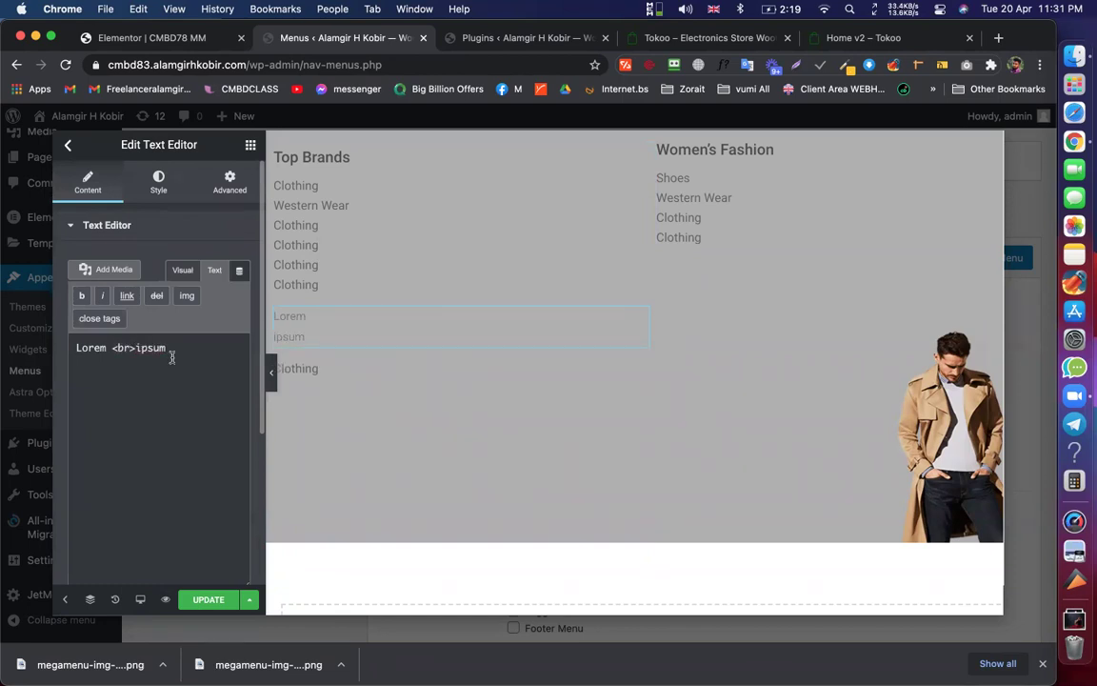
# Delete the duplicated Clothing heading below the text widget
pyautogui.rightClick(347, 559)
pyautogui.click(368, 547)
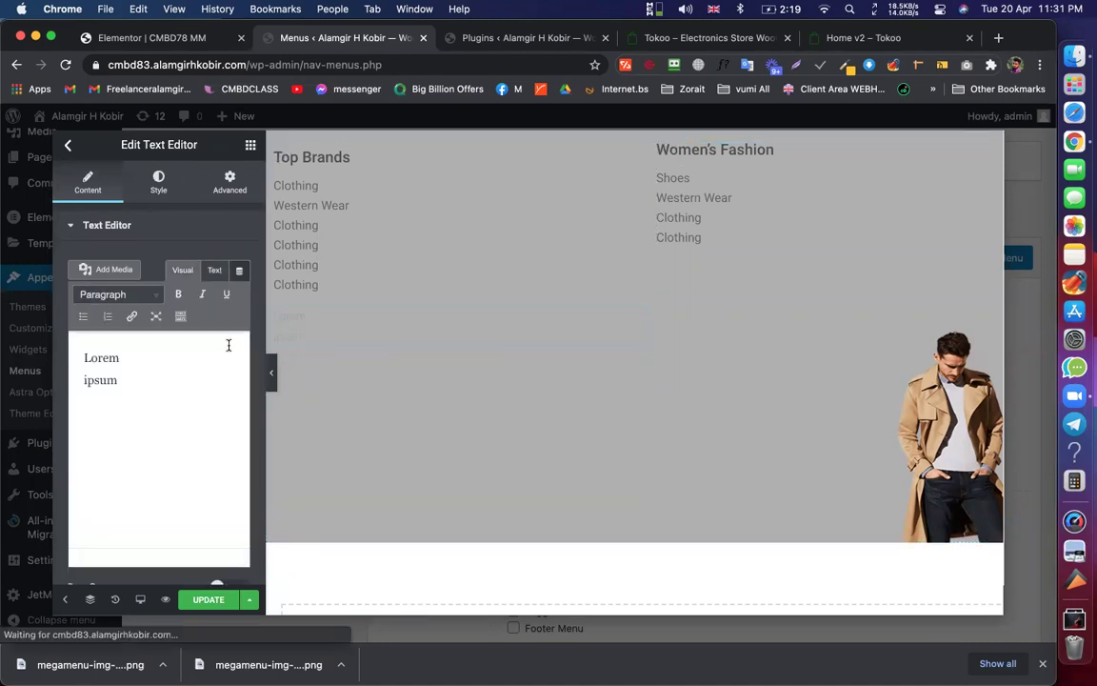
# Check the Men's Clothing submenu in the Tokoo demo and return to the text widget in the submenu editor
pyautogui.doubleClick(95, 379)
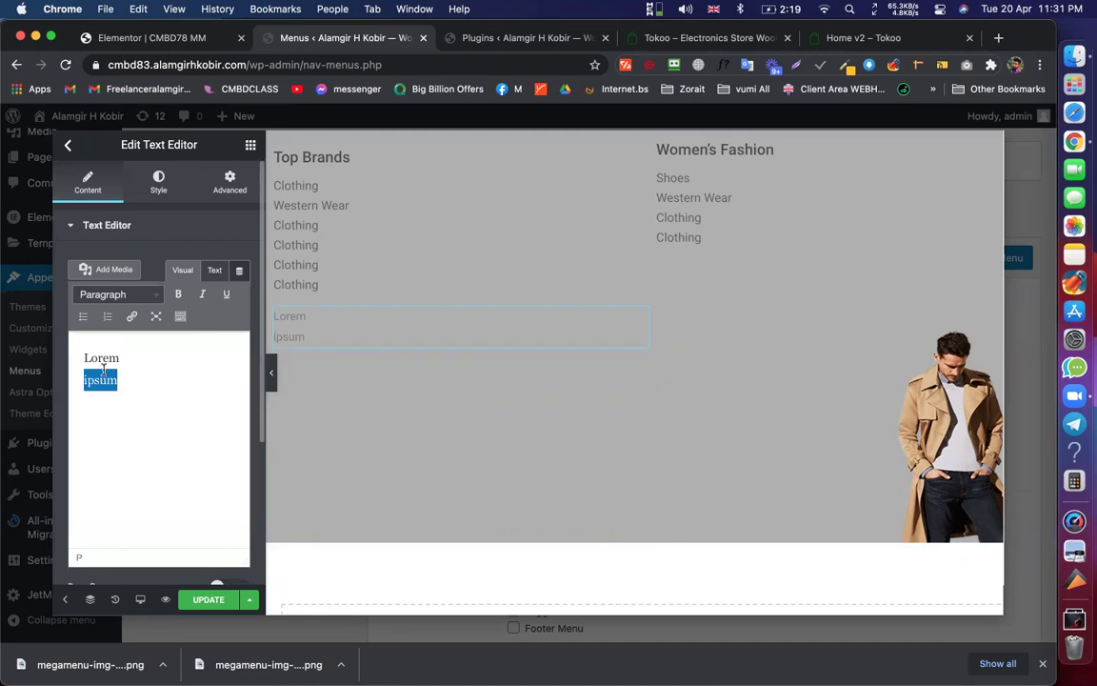
pyautogui.click(487, 37)
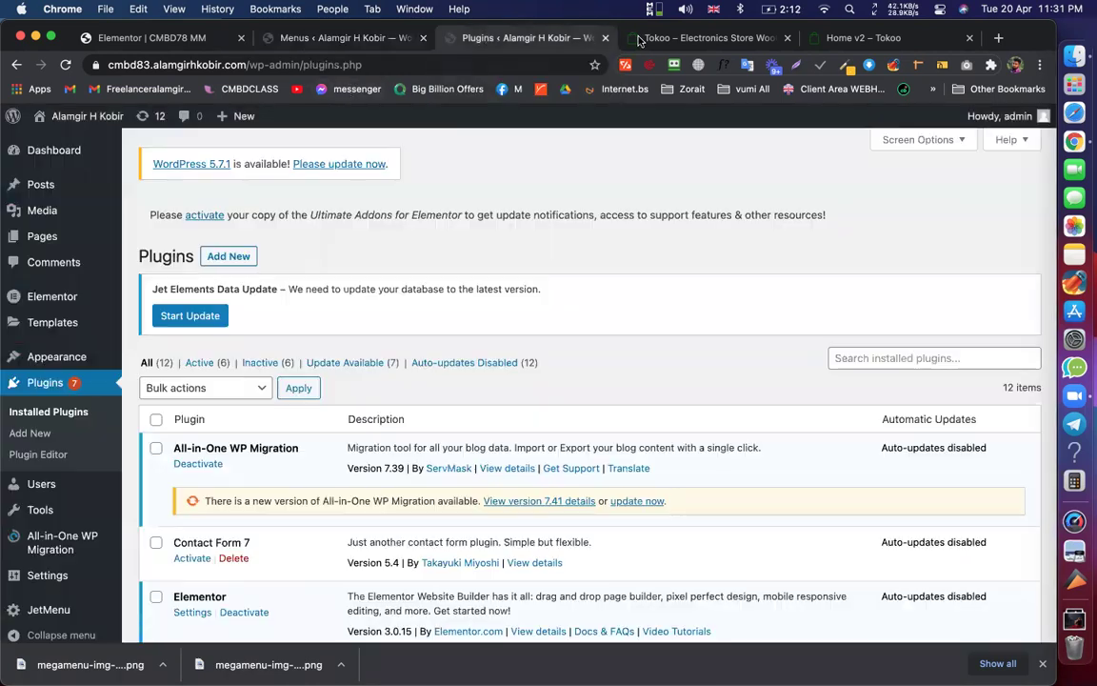
pyautogui.click(638, 40)
pyautogui.moveTo(201, 252)
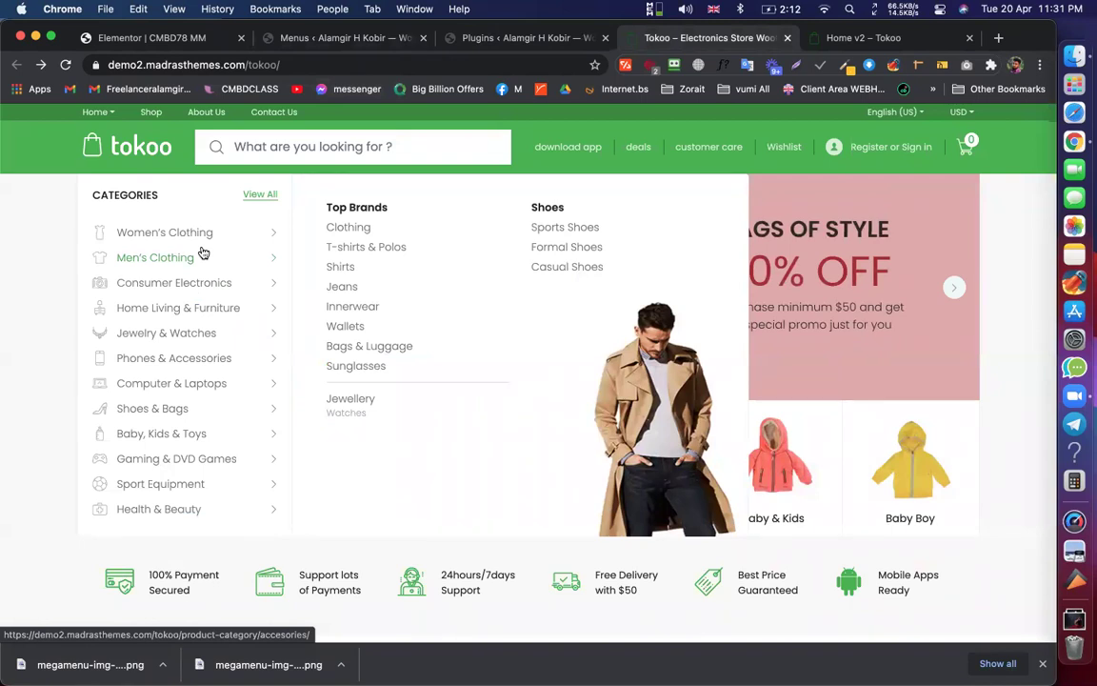
pyautogui.click(332, 45)
# Wrap the word "ipsum" in <strong> tags in the text widget's HTML
pyautogui.click(159, 369)
pyautogui.click(213, 272)
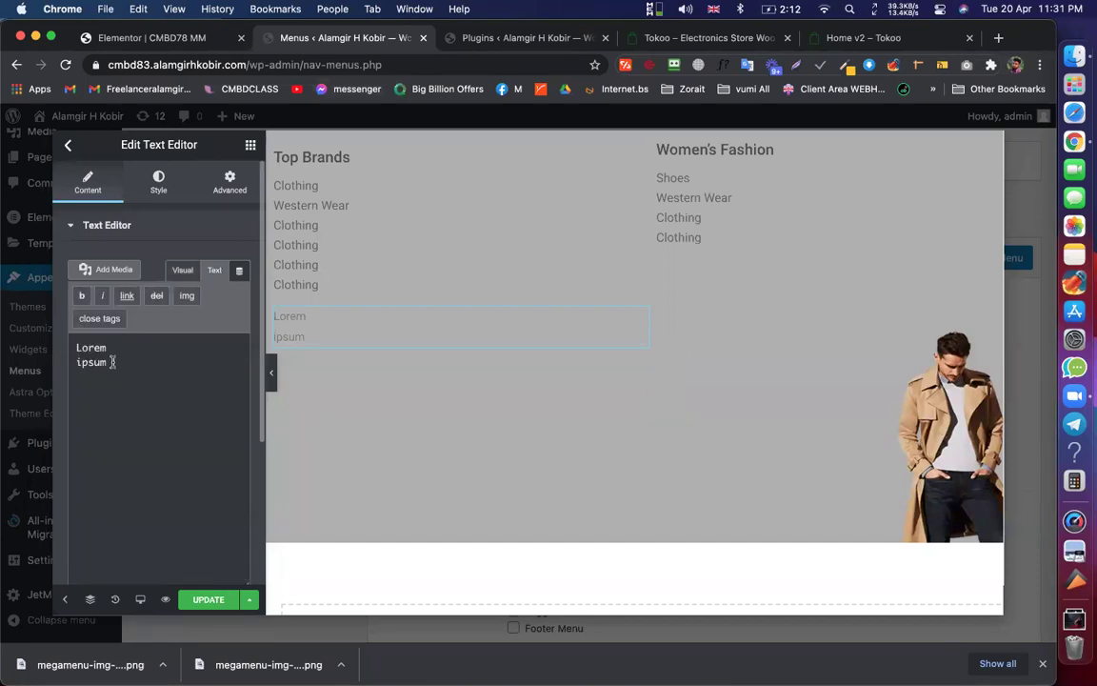
pyautogui.doubleClick(111, 362)
pyautogui.click(101, 318)
pyautogui.click(209, 271)
pyautogui.doubleClick(89, 360)
pyautogui.click(82, 295)
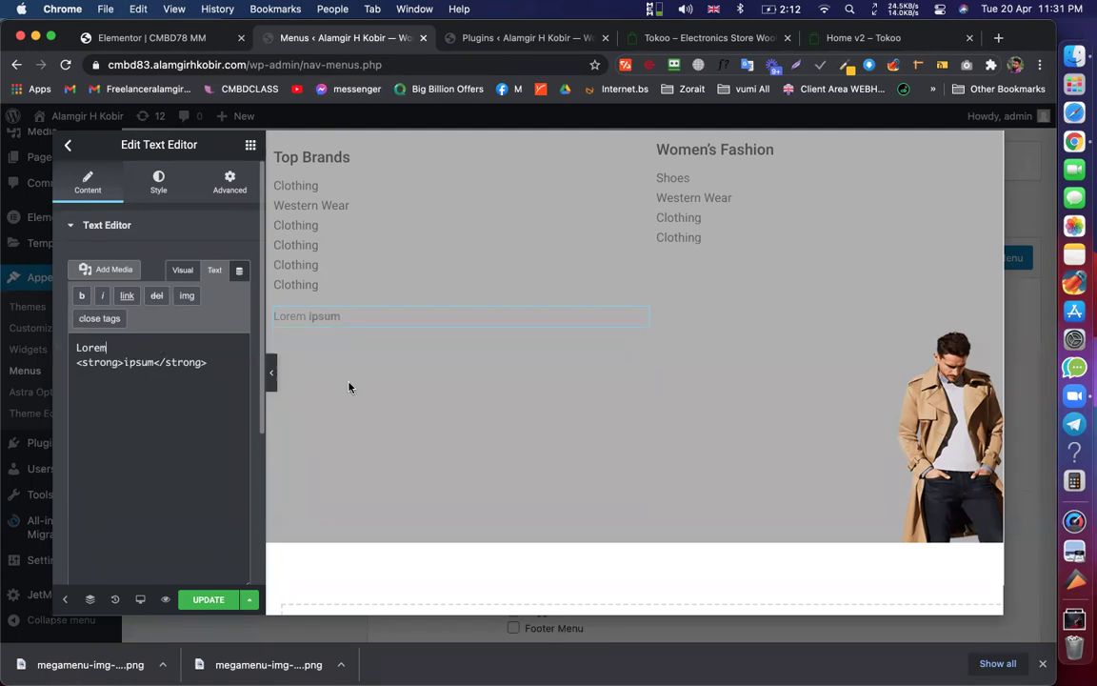
# Remove the <strong> tags around "ipsum" from the text widget's HTML
pyautogui.click(159, 182)
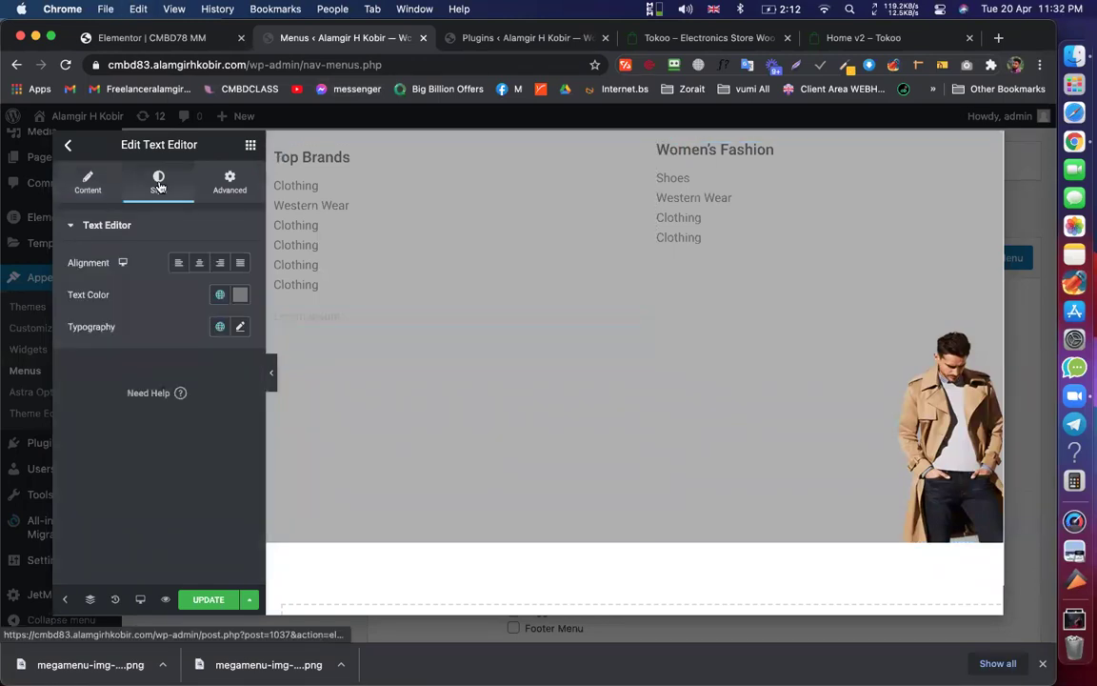
pyautogui.click(88, 182)
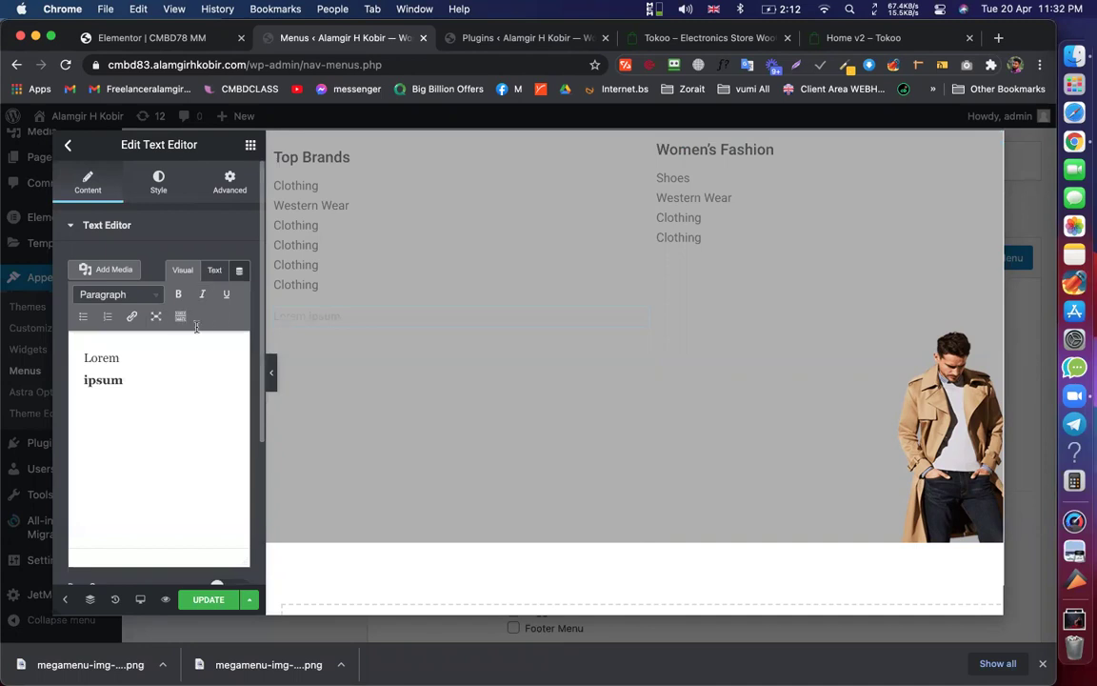
pyautogui.click(215, 269)
pyautogui.hotkey('shift', 'Left')
pyautogui.hotkey('shift', 'Left')
pyautogui.hotkey('shift', 'Left')
pyautogui.hotkey('shift', 'Left')
pyautogui.hotkey('shift', 'Left')
pyautogui.hotkey('shift', 'Left')
pyautogui.hotkey('shift', 'Left')
pyautogui.hotkey('shift', 'Left')
pyautogui.hotkey('shift', 'Left')
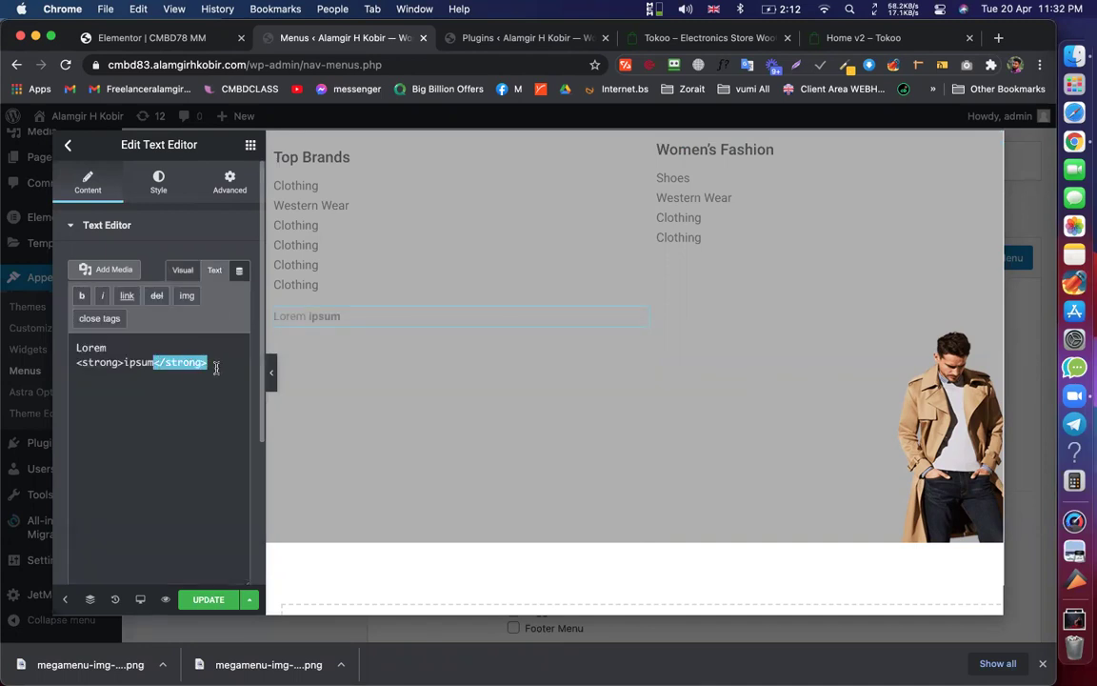
pyautogui.press('BackSpace')
pyautogui.moveTo(75, 362); pyautogui.dragTo(125, 362)
pyautogui.press('BackSpace')
pyautogui.hotkey('shift', 'End')
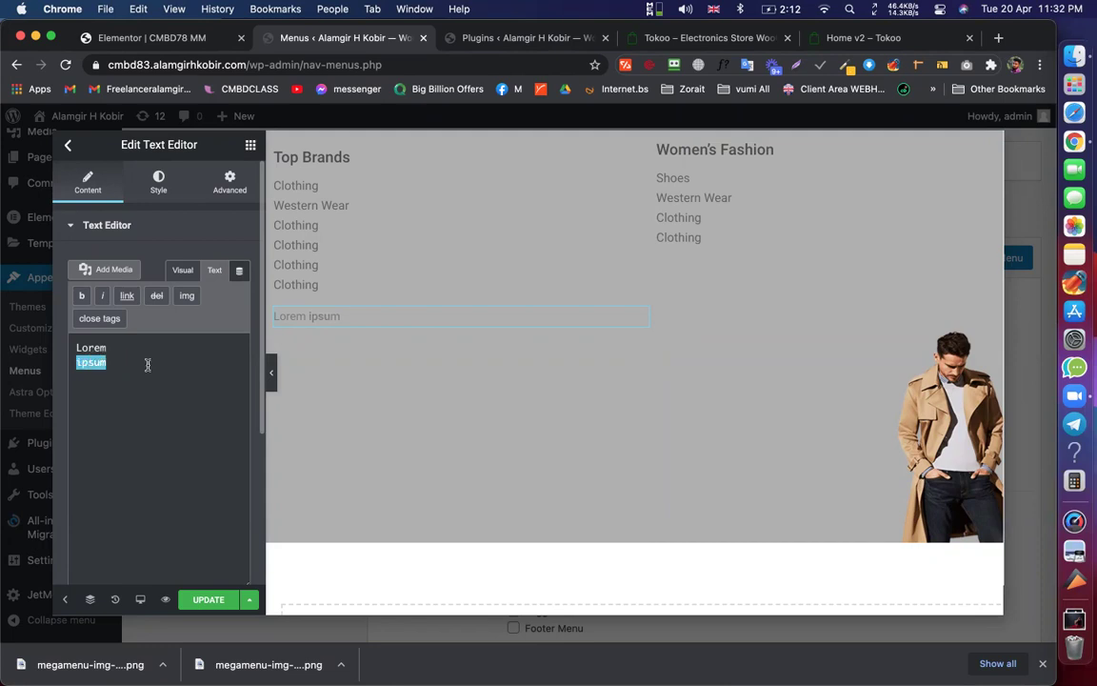
# Try to link both lines of the "Lorem ipsum" text to "#" at once, and remove that link again
pyautogui.click(158, 184)
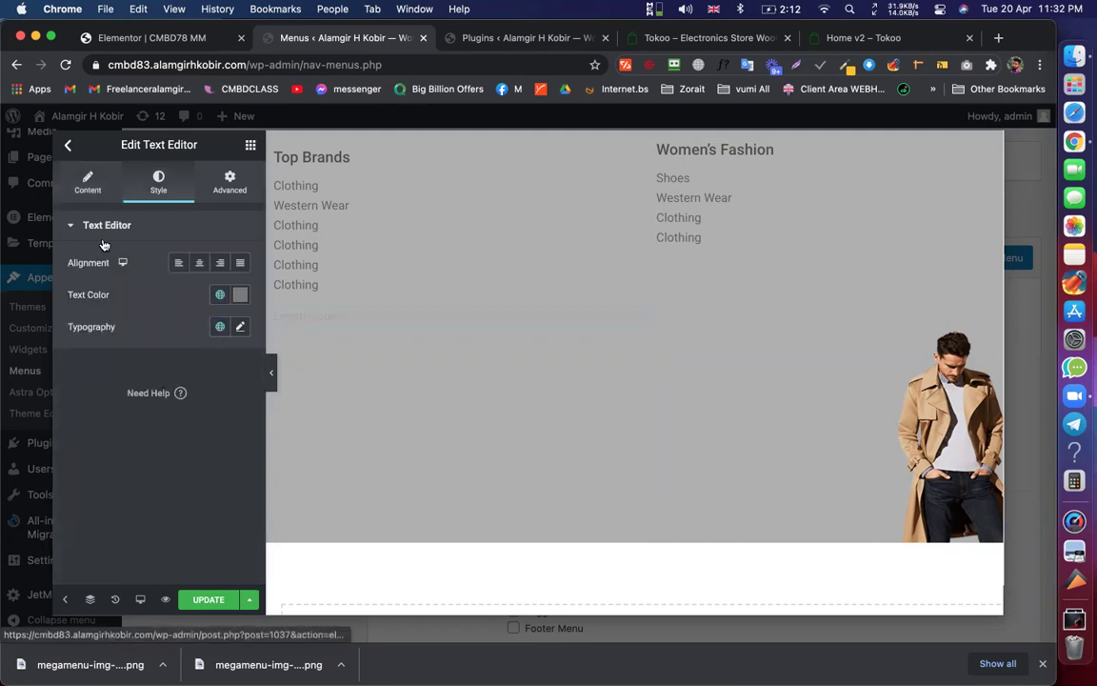
pyautogui.click(88, 181)
pyautogui.tripleClick(84, 356)
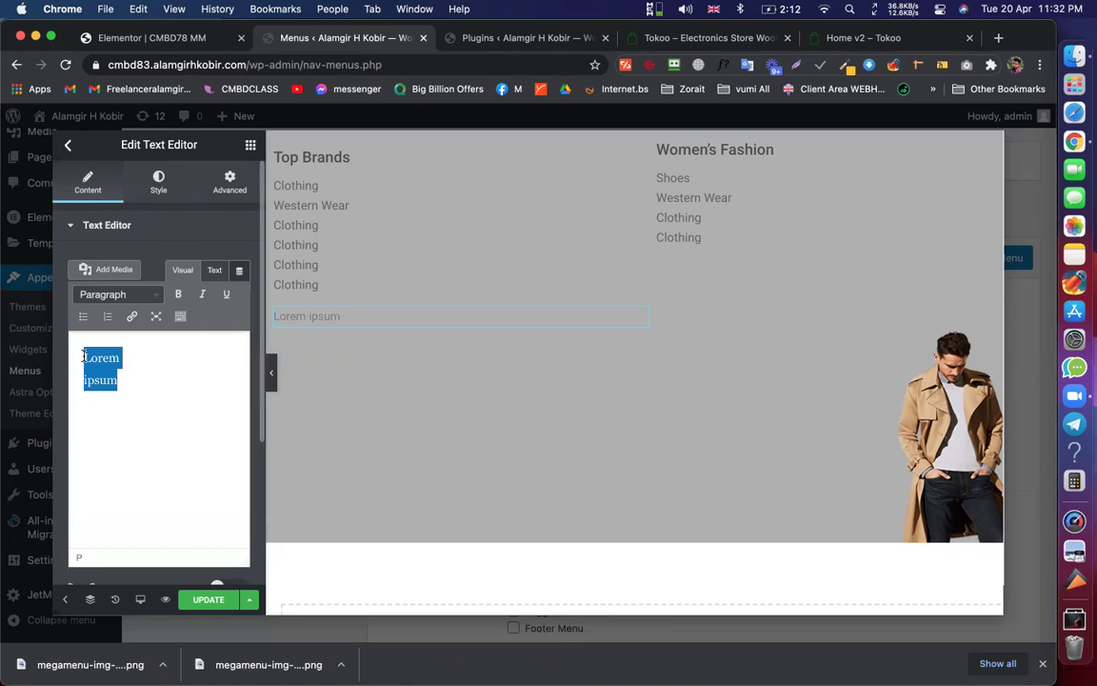
pyautogui.click(180, 316)
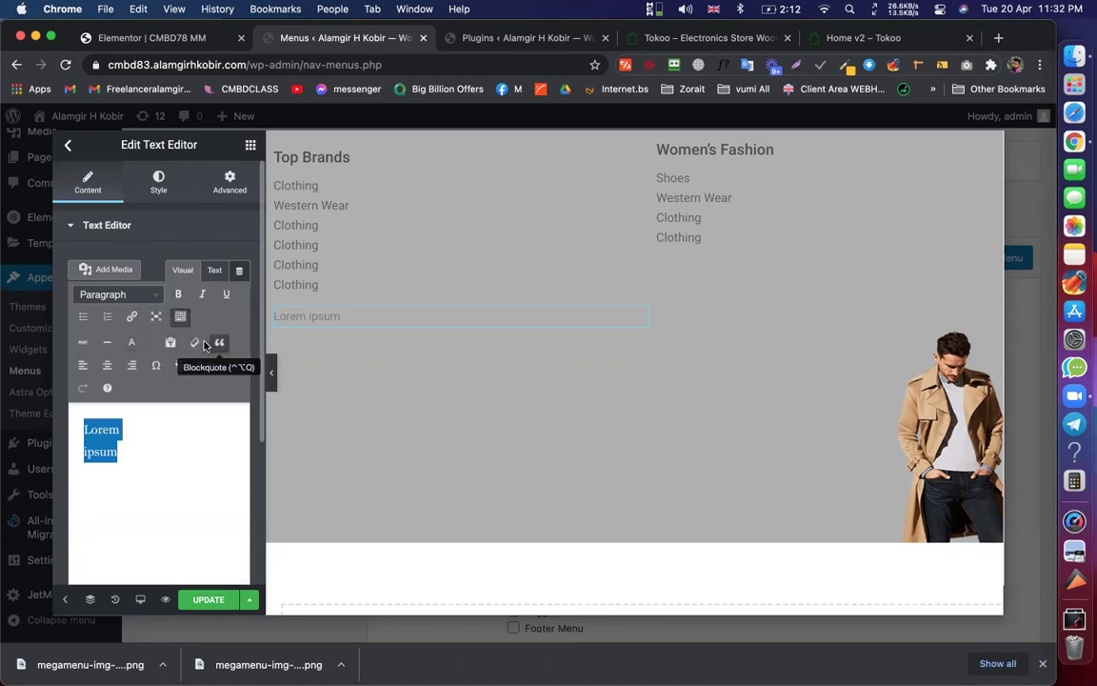
pyautogui.click(133, 316)
pyautogui.write('#')
pyautogui.click(325, 459)
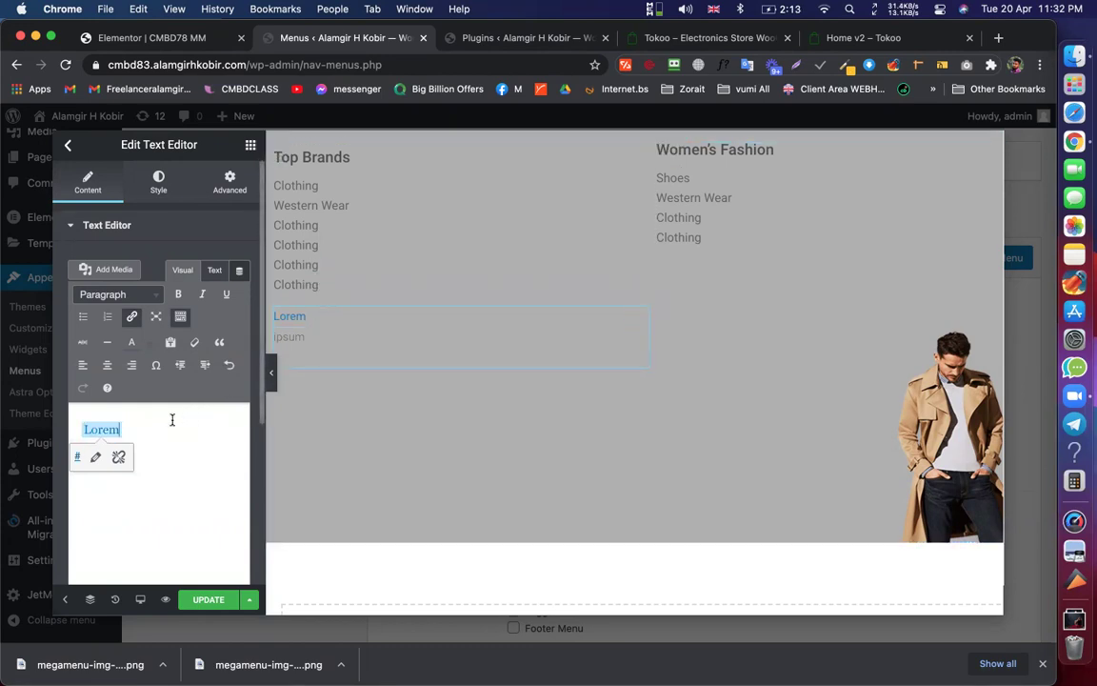
pyautogui.click(118, 456)
# Link the word "Lorem" to "#", and link the word "ipsum" to "#" separately
pyautogui.moveTo(128, 451); pyautogui.dragTo(75, 420)
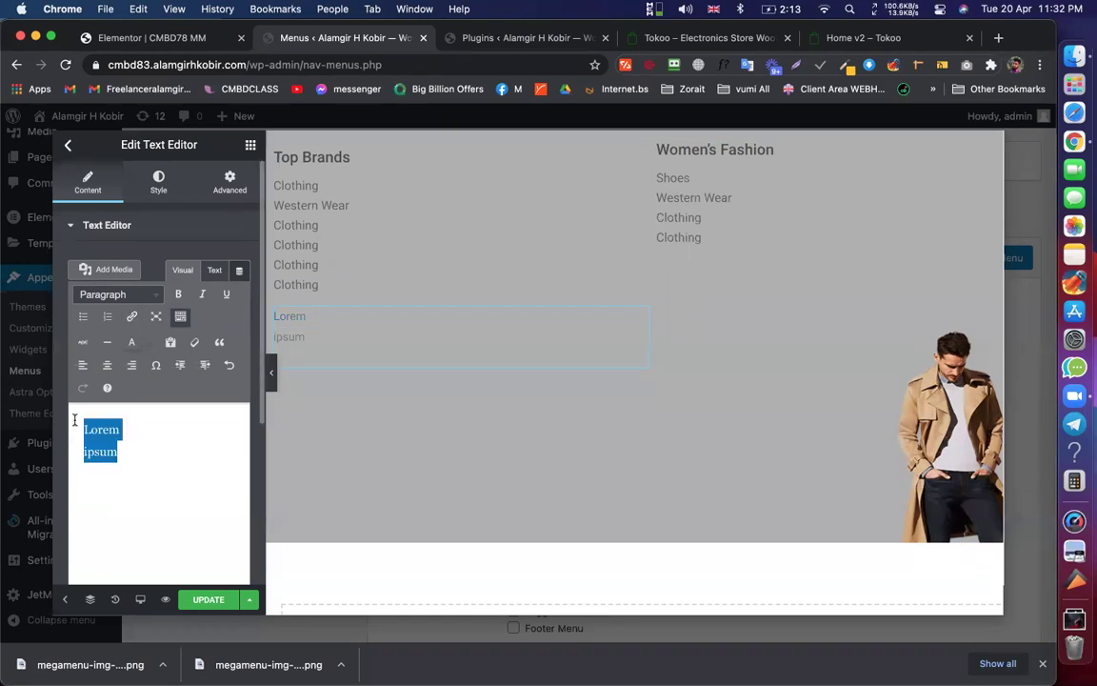
pyautogui.click(131, 316)
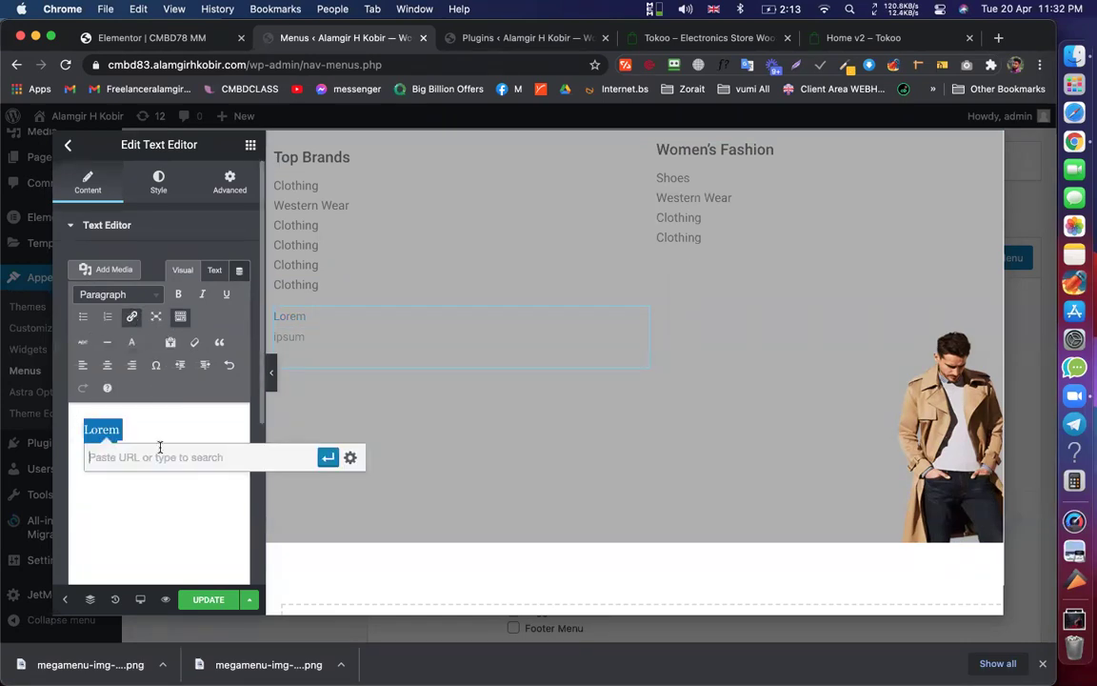
pyautogui.write('#')
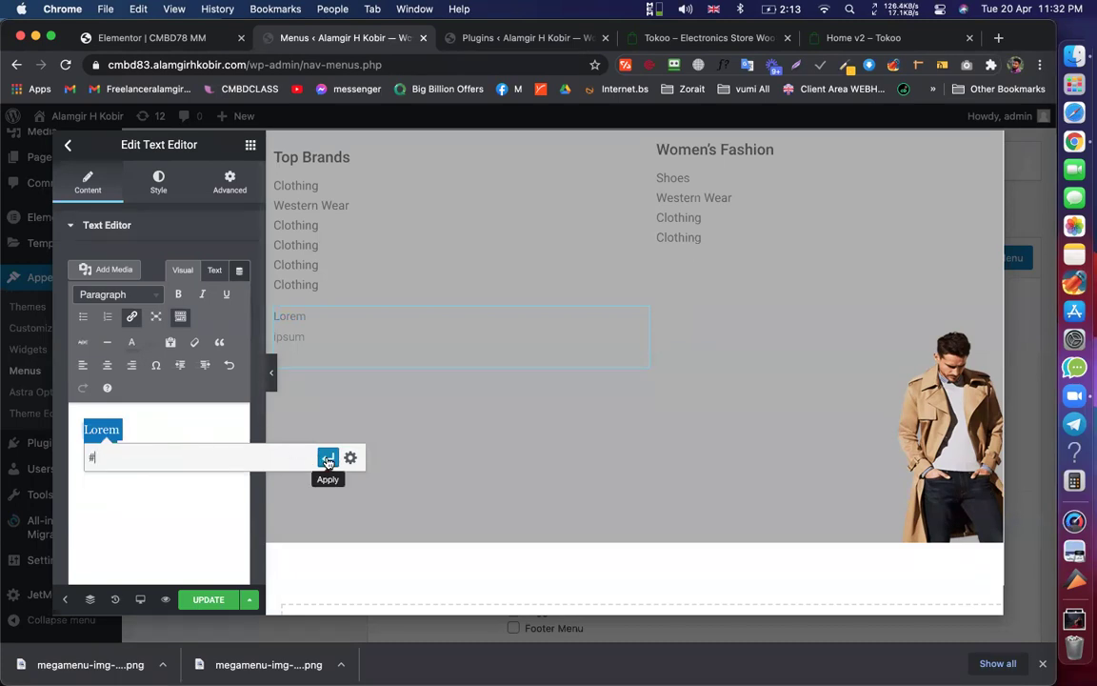
pyautogui.click(327, 459)
pyautogui.click(133, 447)
pyautogui.doubleClick(134, 450)
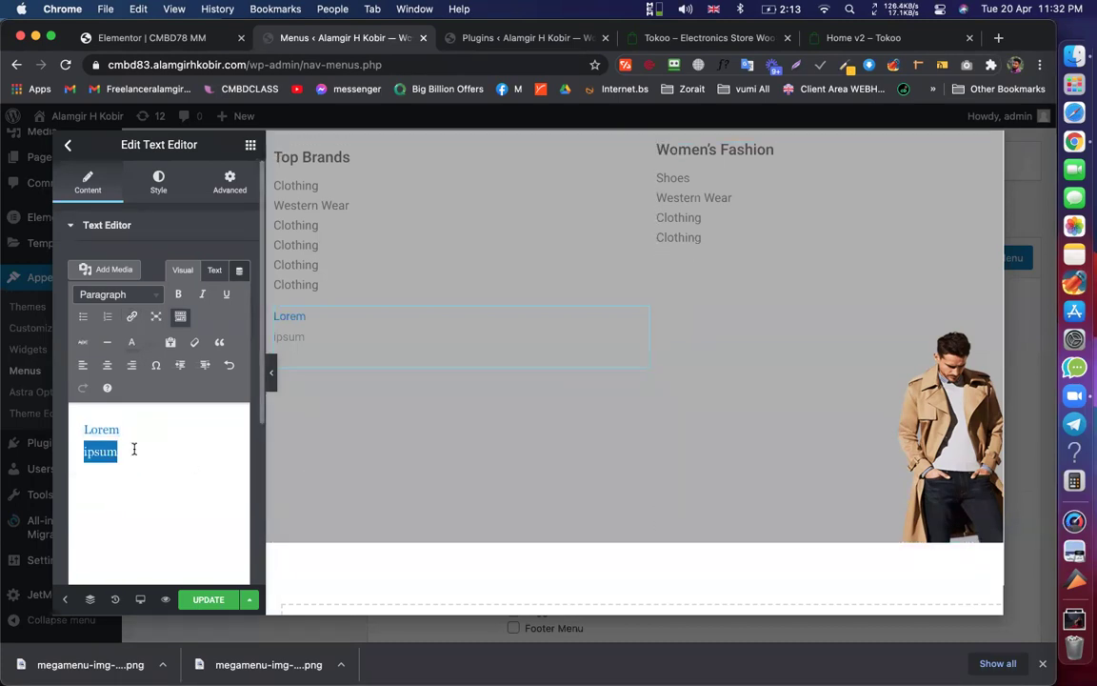
pyautogui.click(131, 316)
pyautogui.write('#')
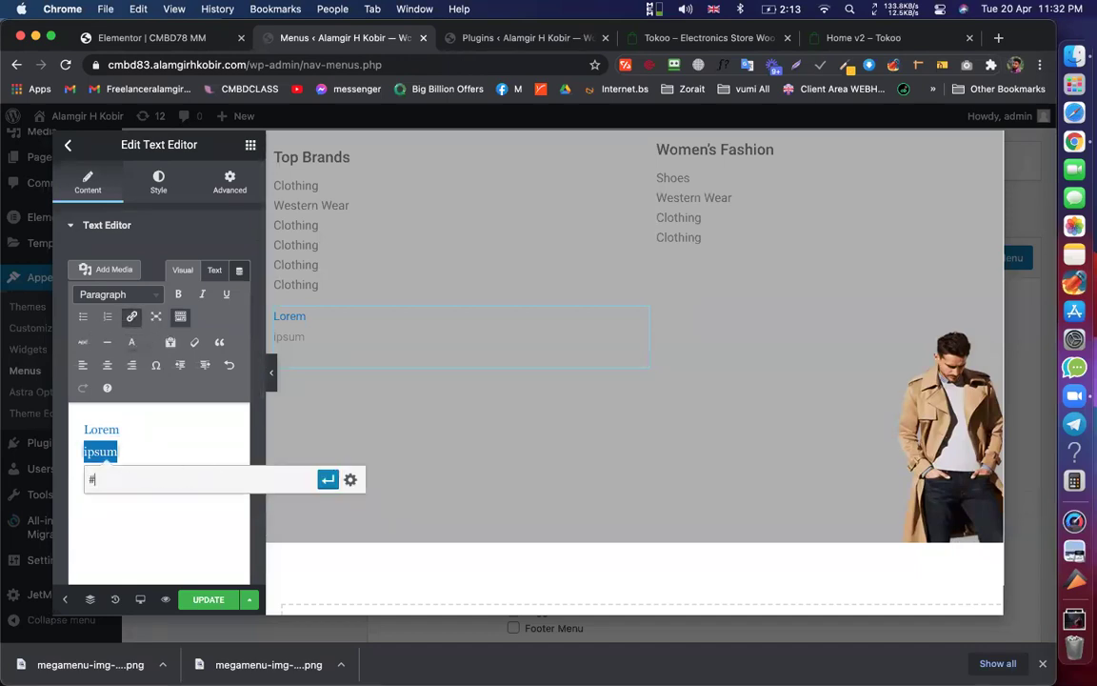
pyautogui.click(326, 479)
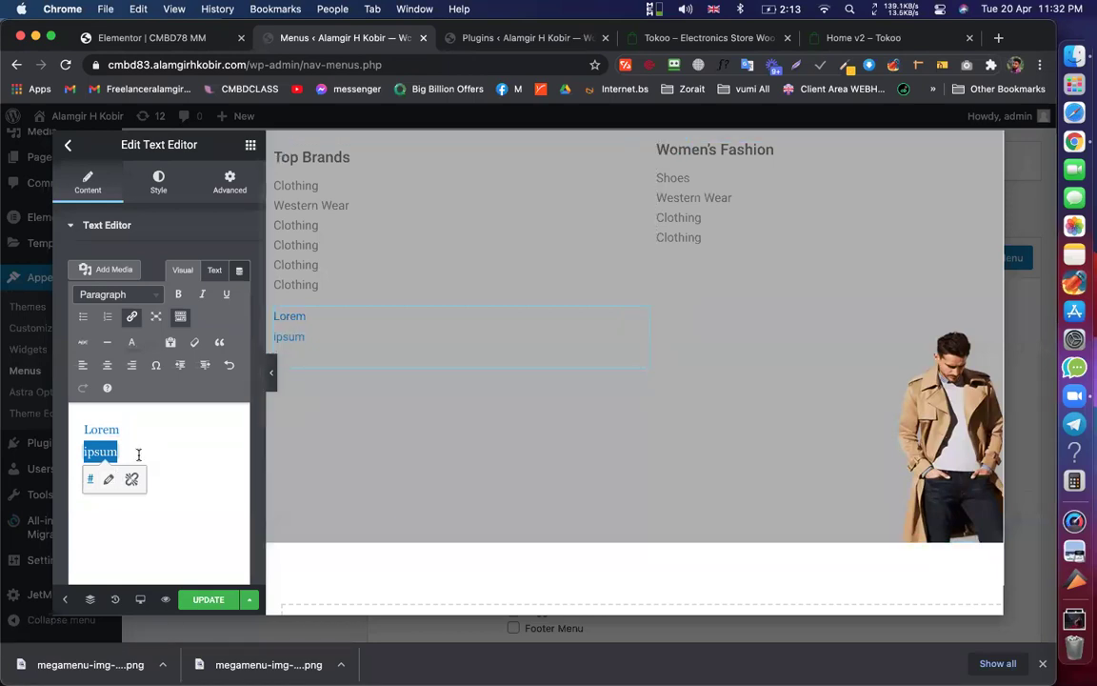
# Merge the two links in the HTML by deleting the first closing tag and the second opening <a href="#"> tag
pyautogui.click(215, 271)
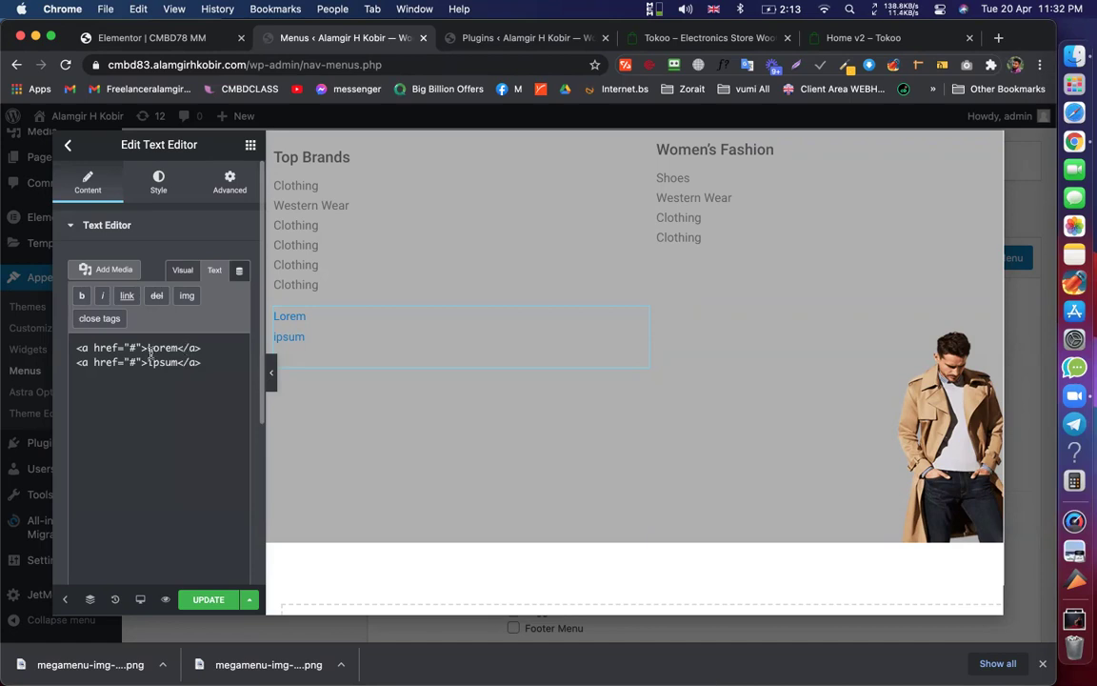
pyautogui.moveTo(178, 347); pyautogui.dragTo(211, 347)
pyautogui.press('BackSpace')
pyautogui.moveTo(146, 362); pyautogui.dragTo(111, 359)
pyautogui.press('BackSpace')
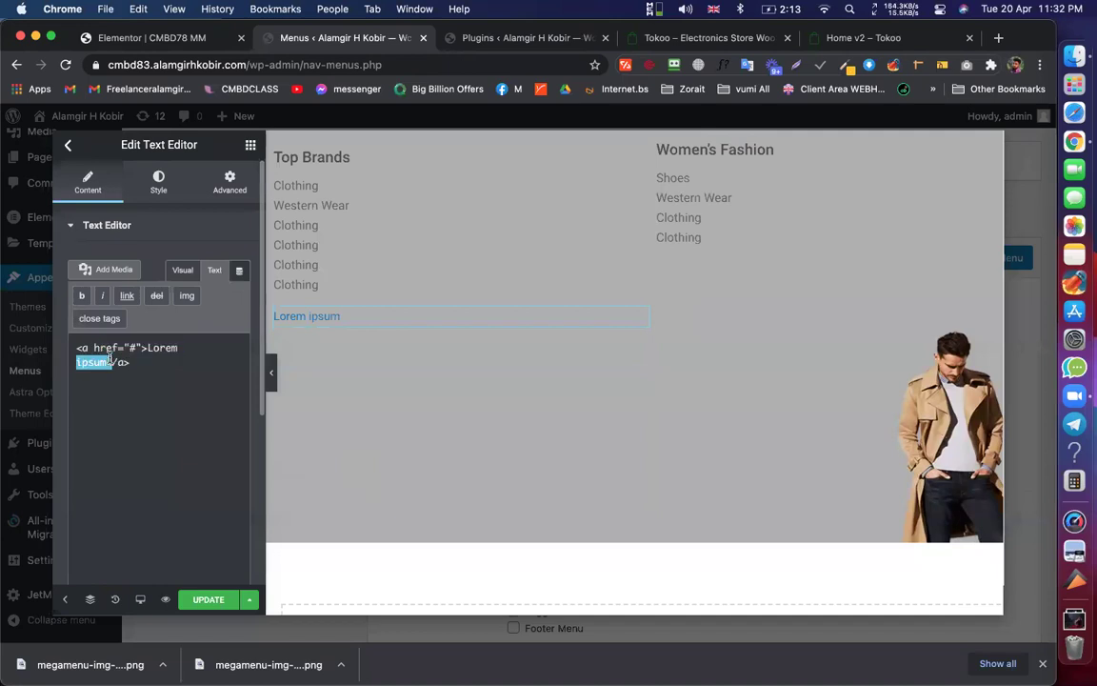
# Insert a <br> tag after "Lorem" inside the single link in the text widget's HTML
pyautogui.click(193, 350)
pyautogui.write('/,br')
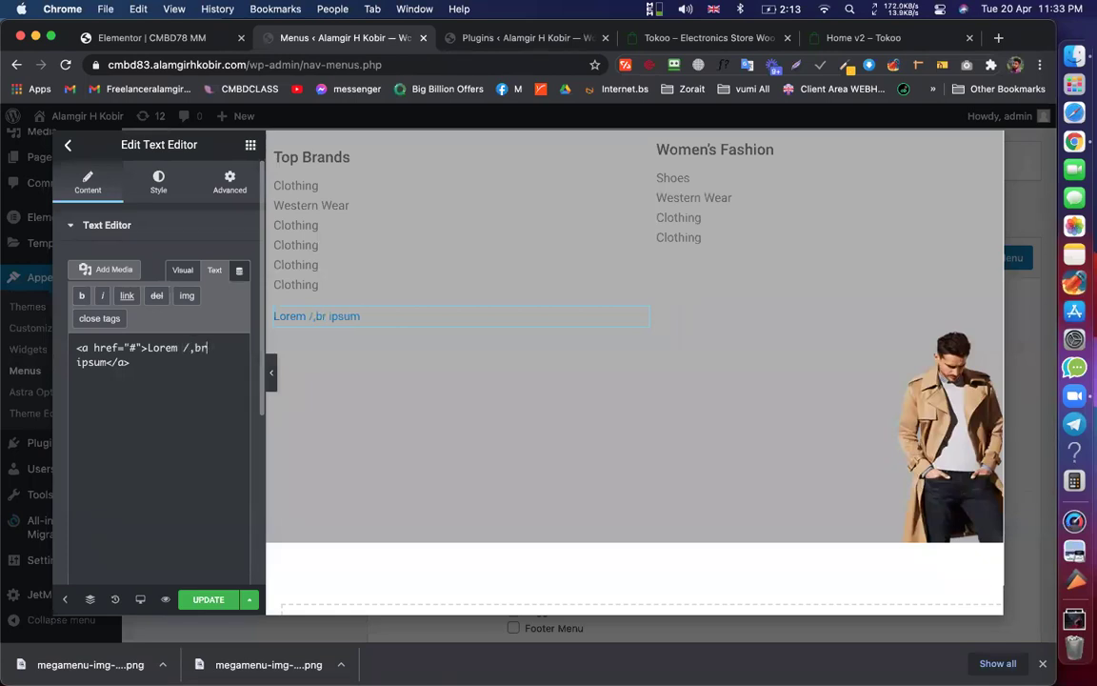
pyautogui.press('BackSpace')
pyautogui.press('BackSpace')
pyautogui.write('<br>')
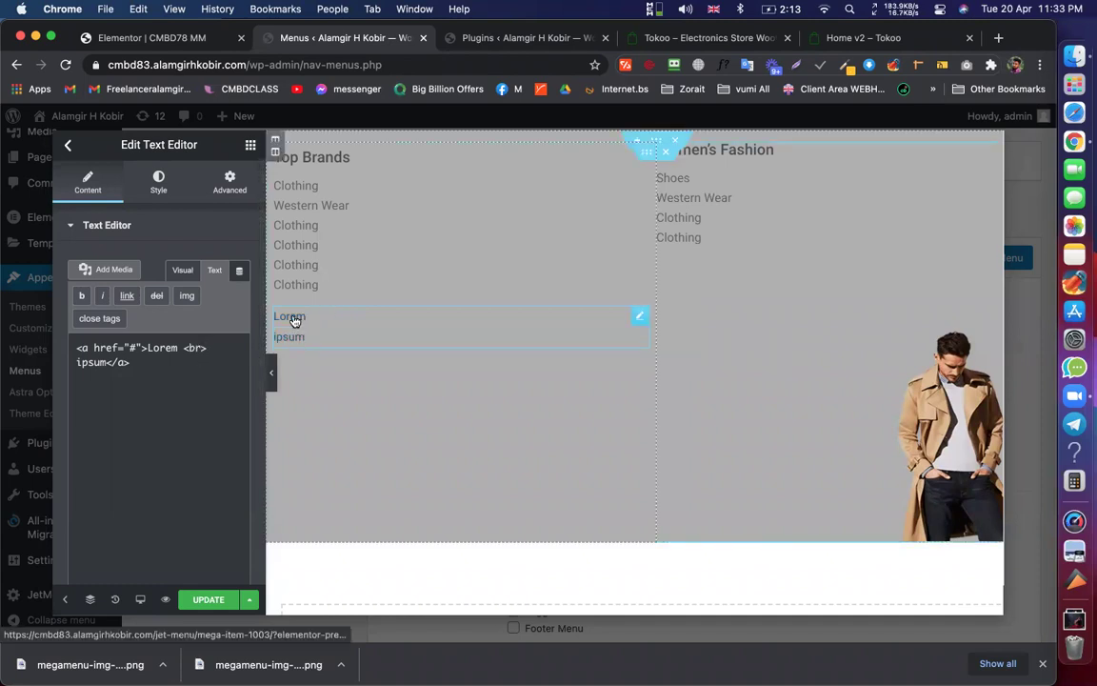
# Check the combined "Lorem ipsum" link and its "#" address in the visual editor, and save the submenu
pyautogui.click(182, 270)
pyautogui.tripleClick(124, 448)
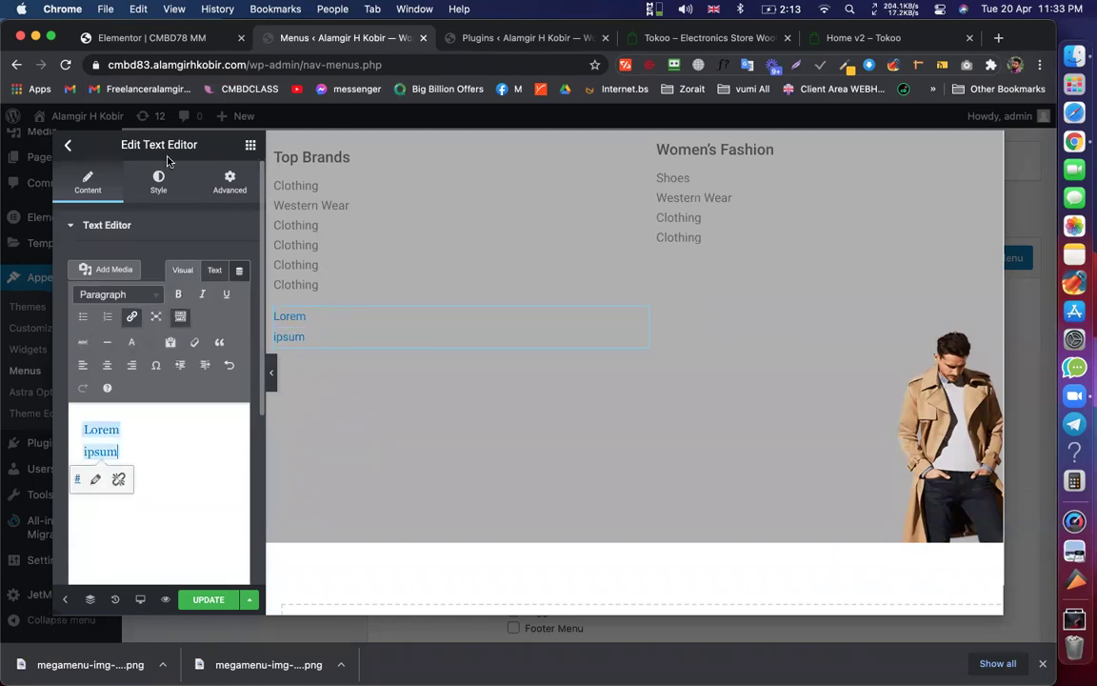
pyautogui.click(158, 179)
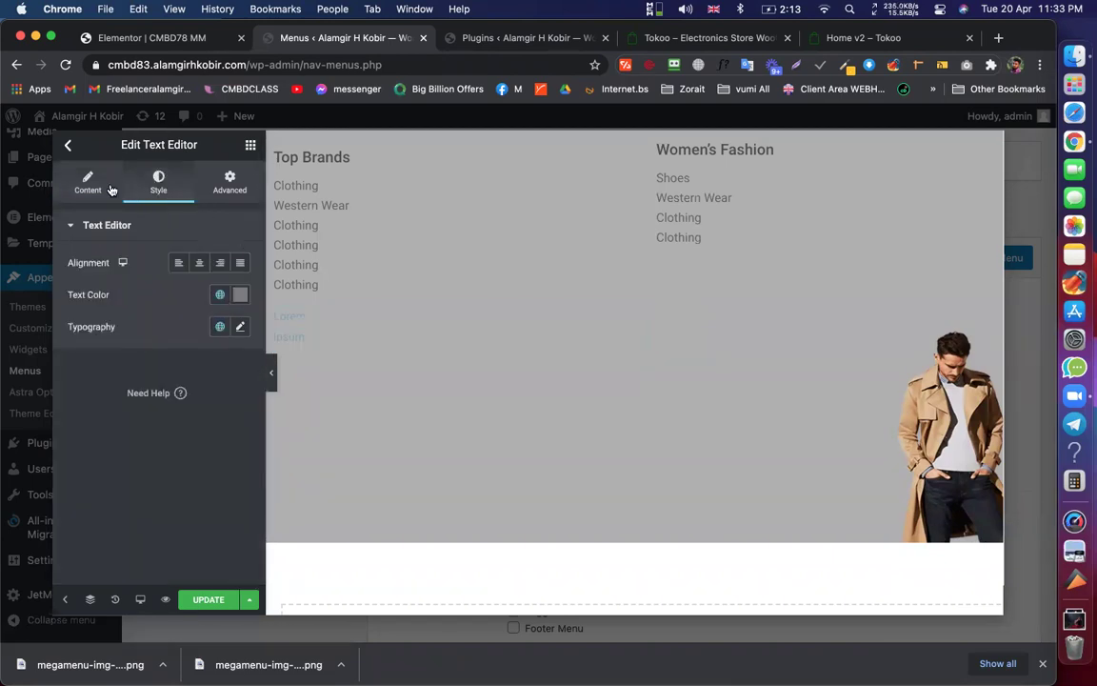
pyautogui.click(87, 181)
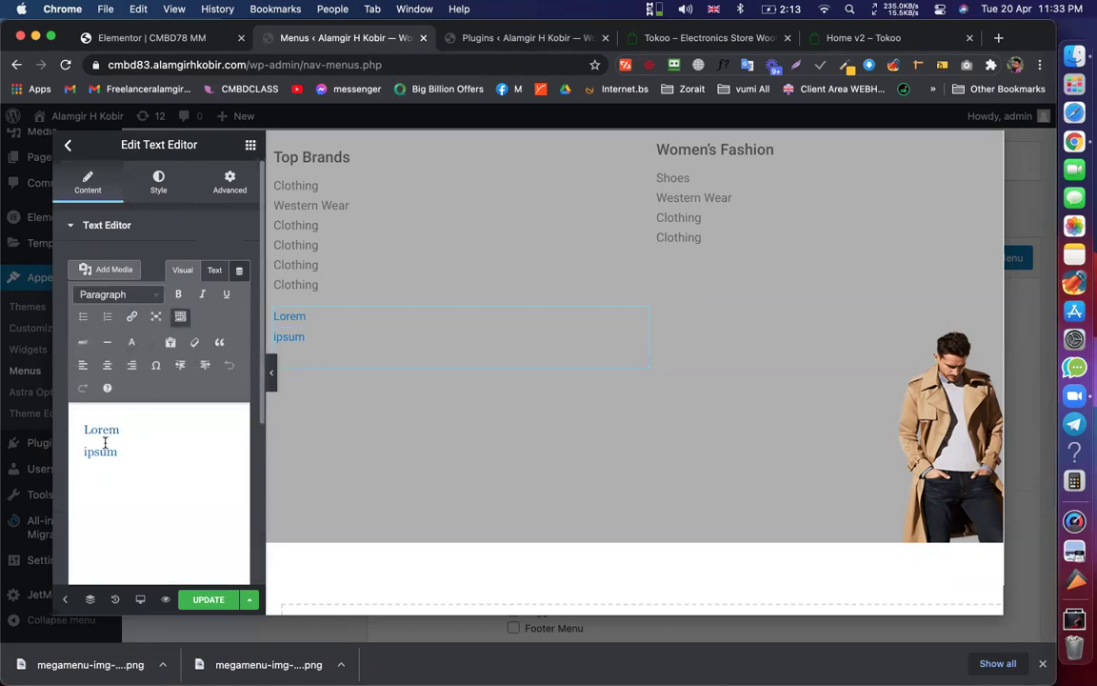
pyautogui.tripleClick(107, 445)
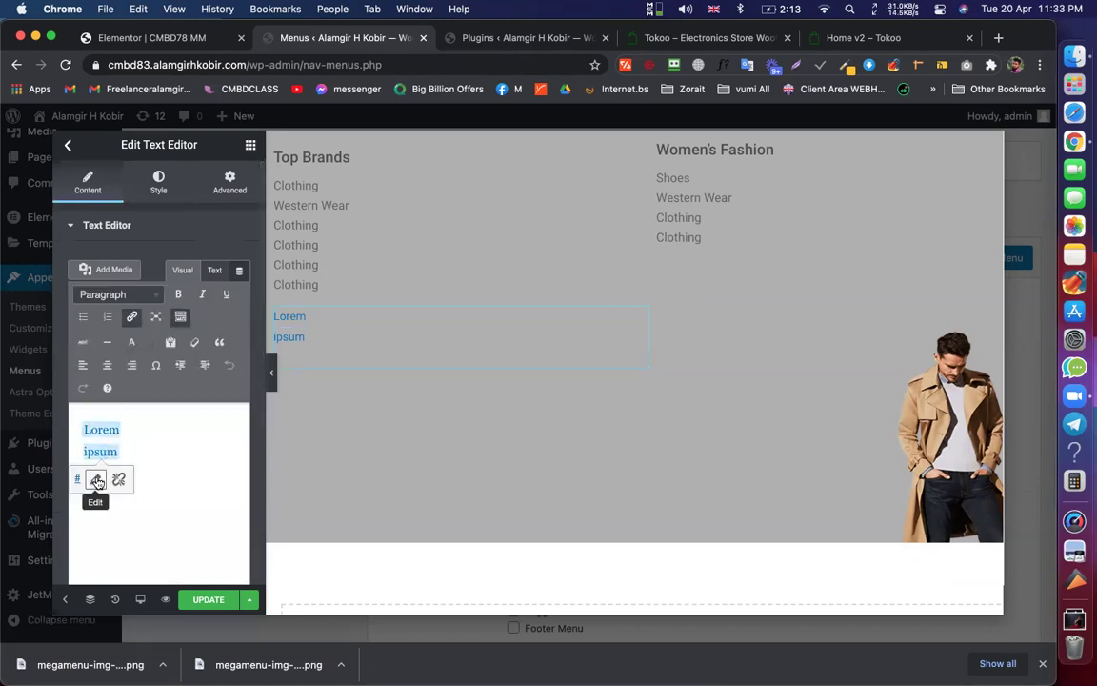
pyautogui.click(96, 480)
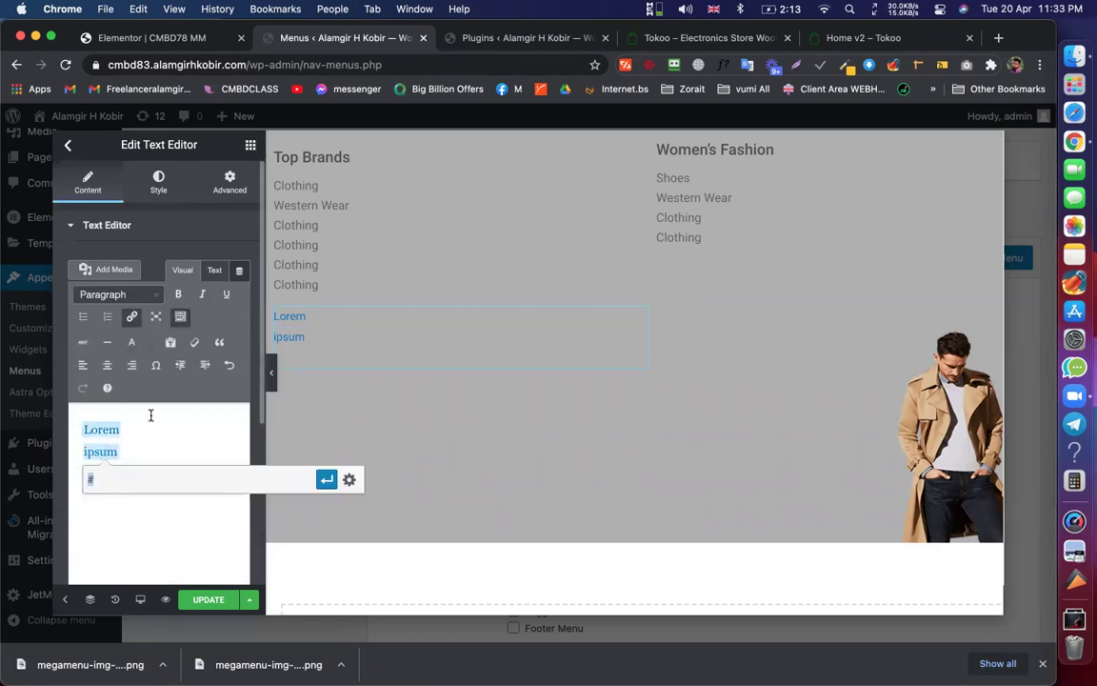
pyautogui.click(208, 599)
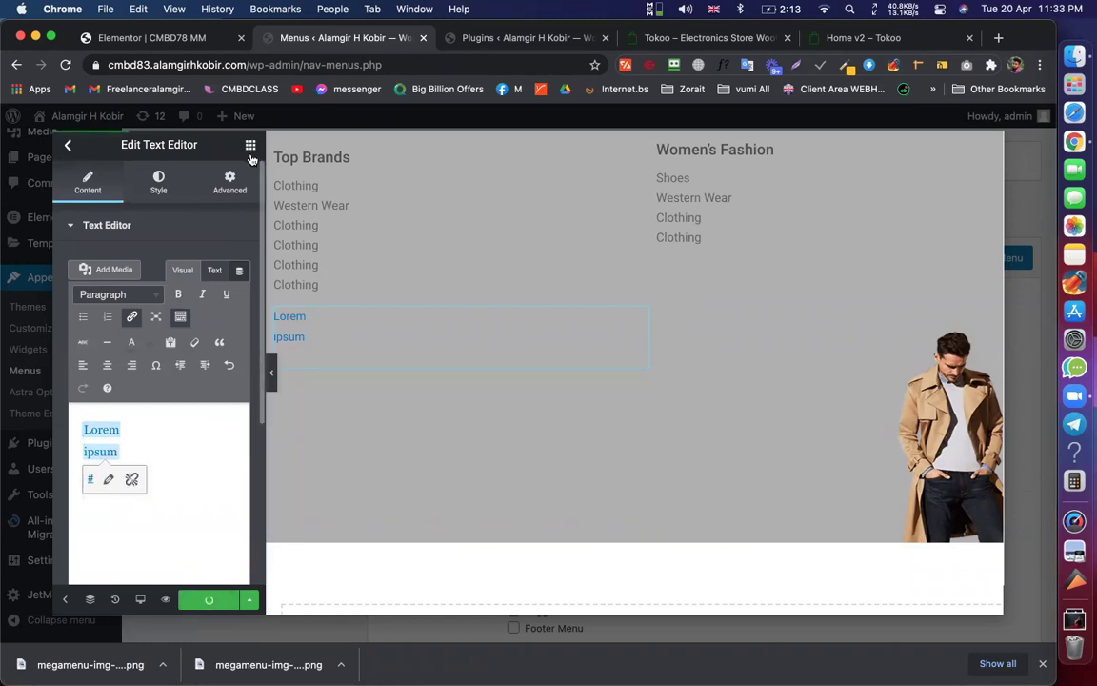
# Insert a Divider widget between the last Top Brands link and the linked text, and compare the submenu with the Tokoo demo
pyautogui.scroll(-3, 124, 428)
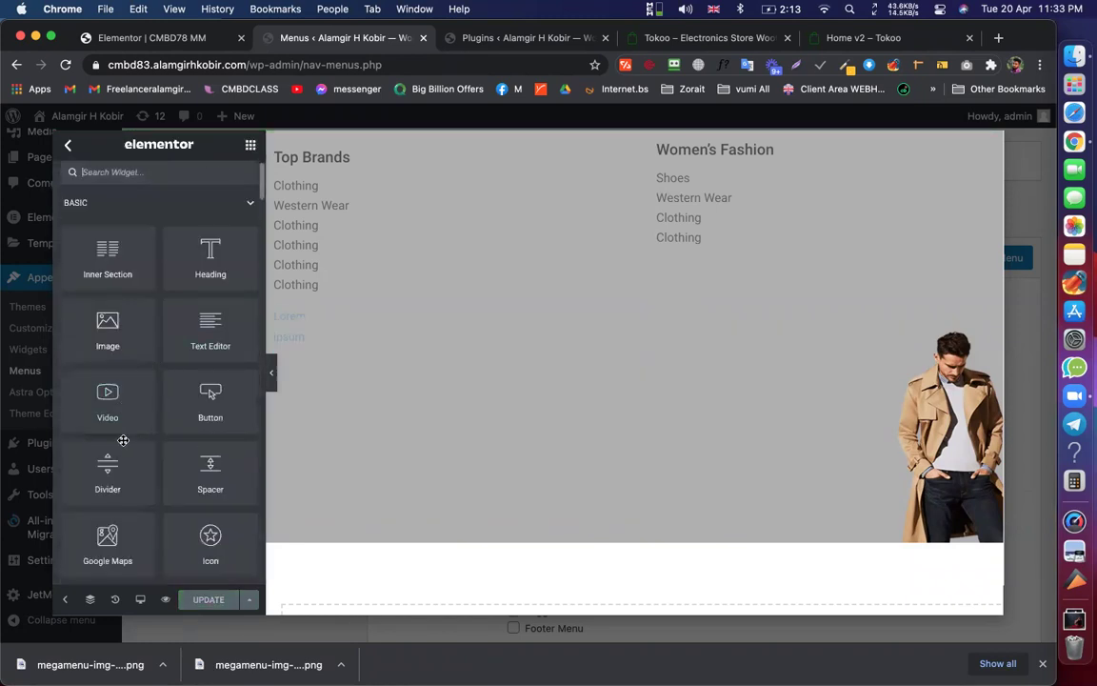
pyautogui.moveTo(108, 367); pyautogui.dragTo(306, 306)
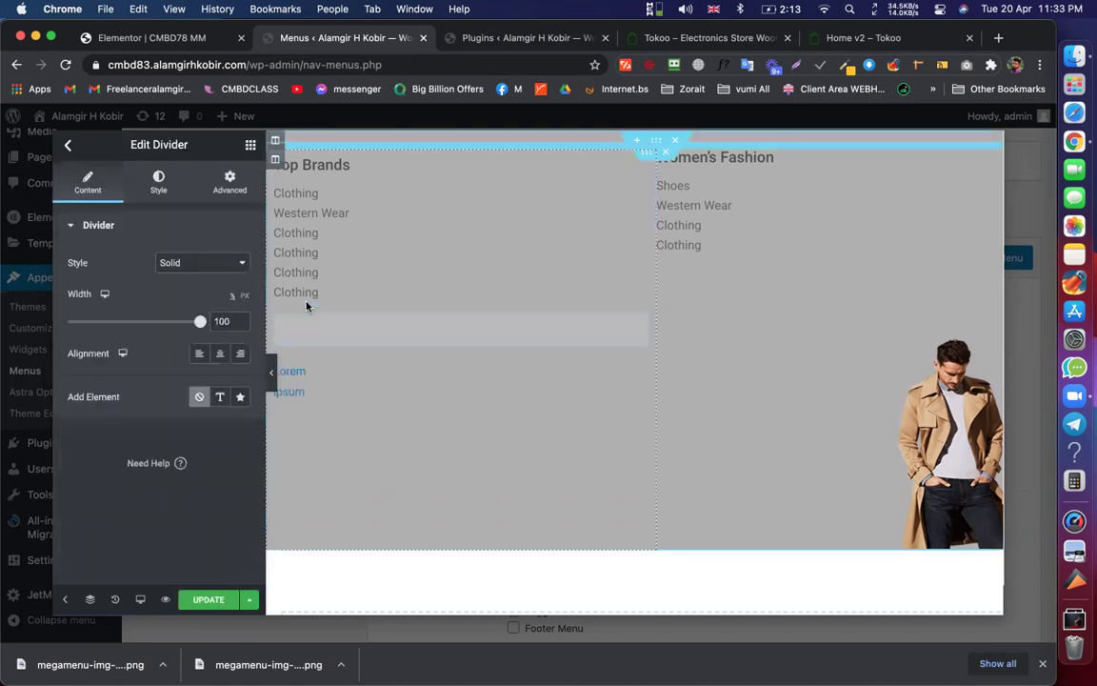
pyautogui.click(645, 42)
pyautogui.moveTo(253, 260)
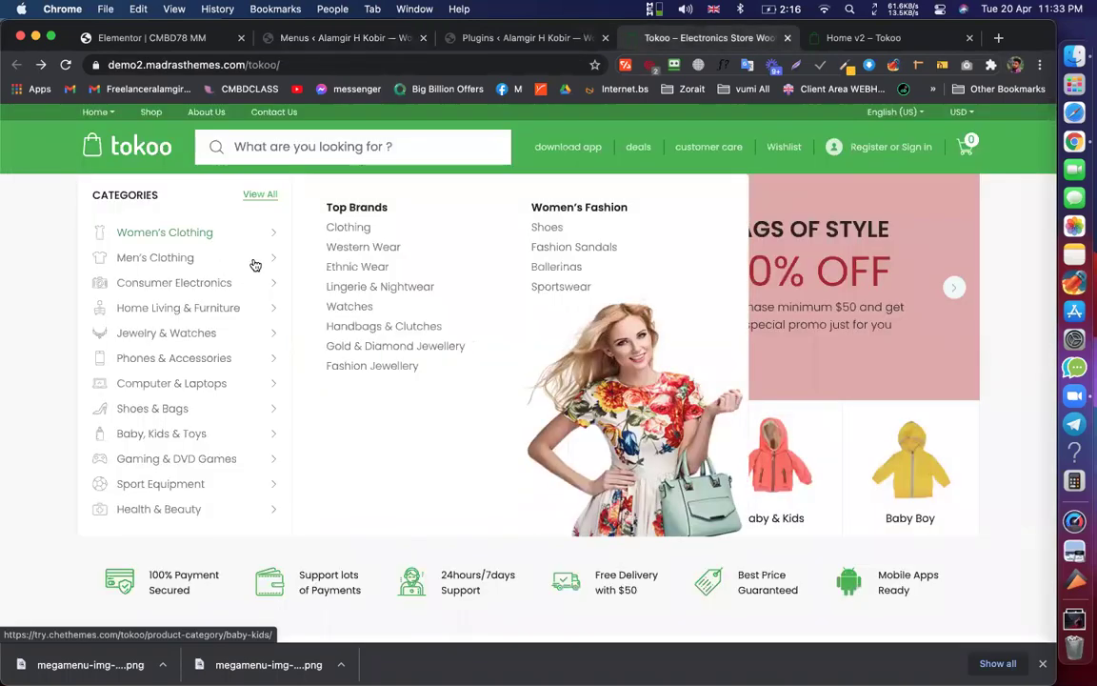
pyautogui.click(398, 40)
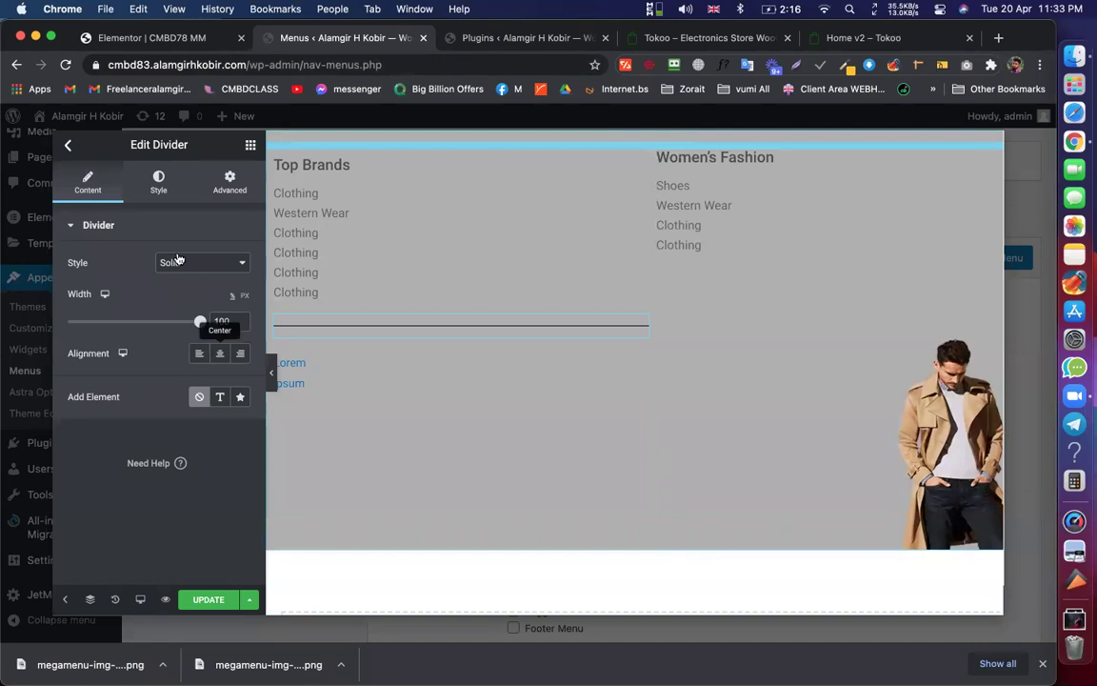
# Set the divider's color to #ddd and update the Men's Clothing submenu
pyautogui.click(158, 183)
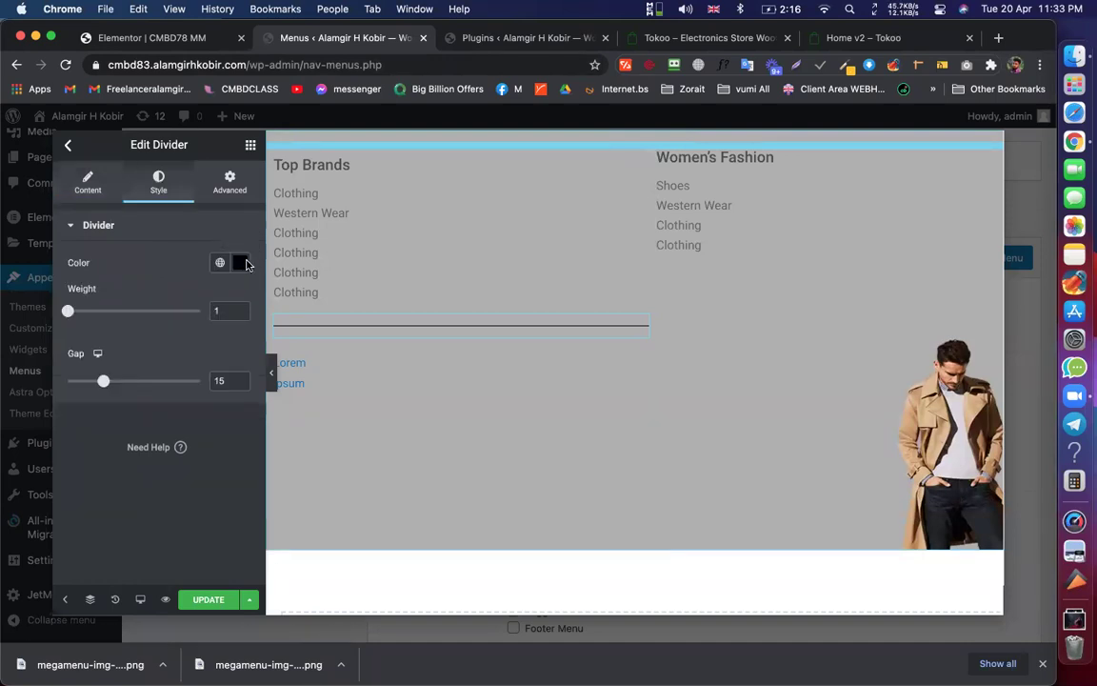
pyautogui.click(240, 263)
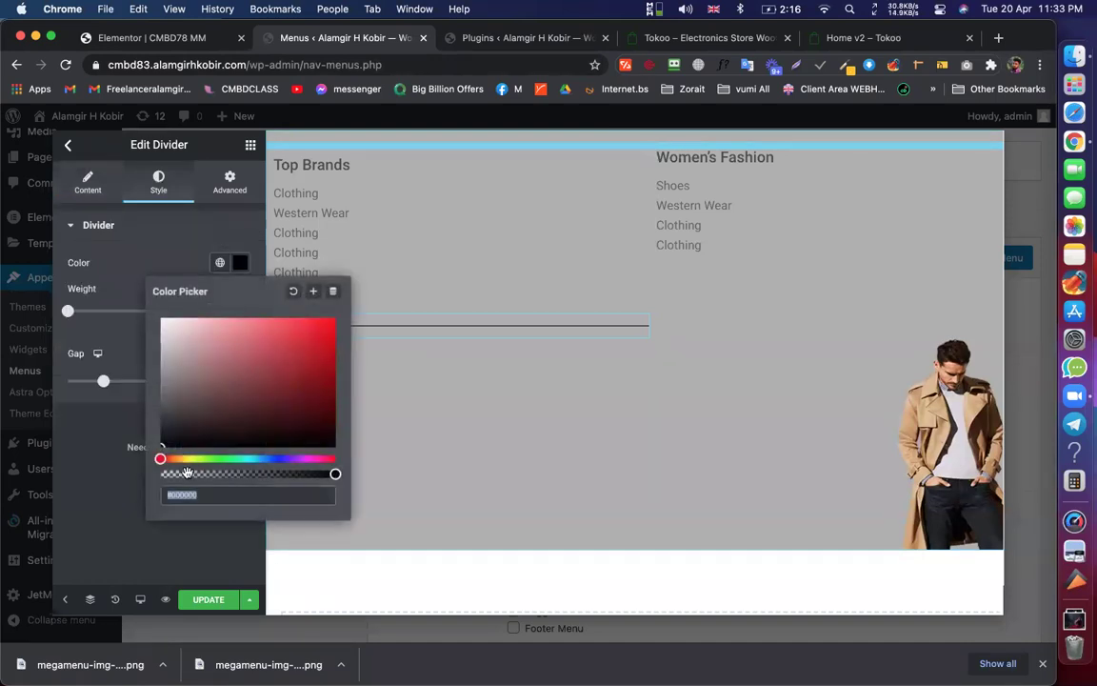
pyautogui.write('#ddd')
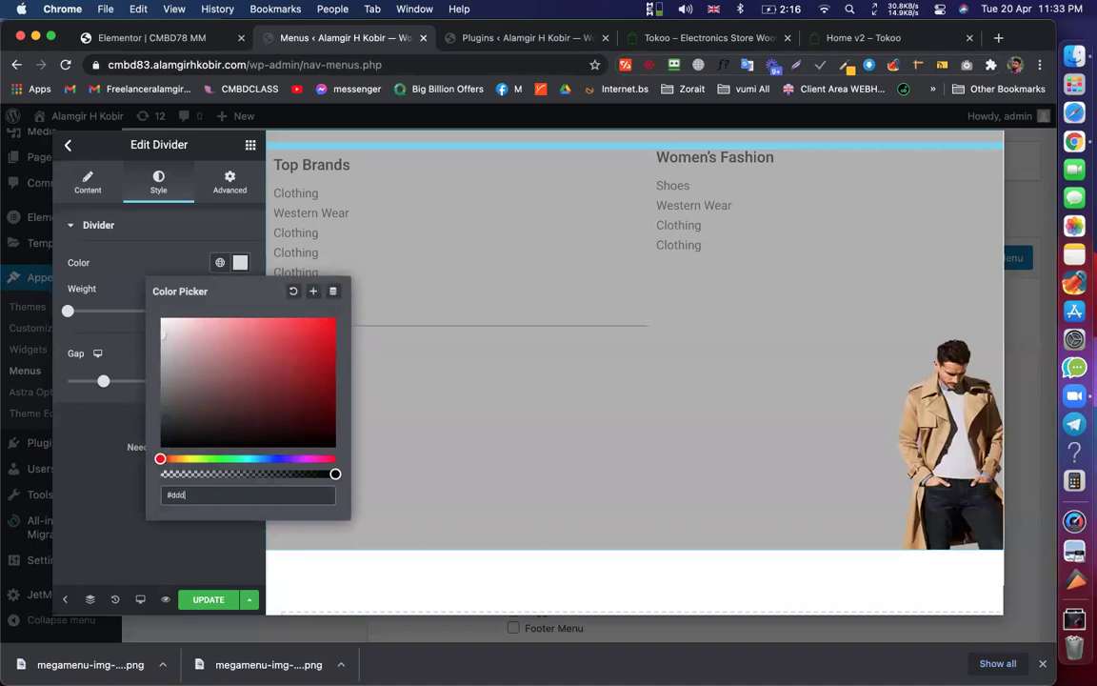
pyautogui.click(442, 318)
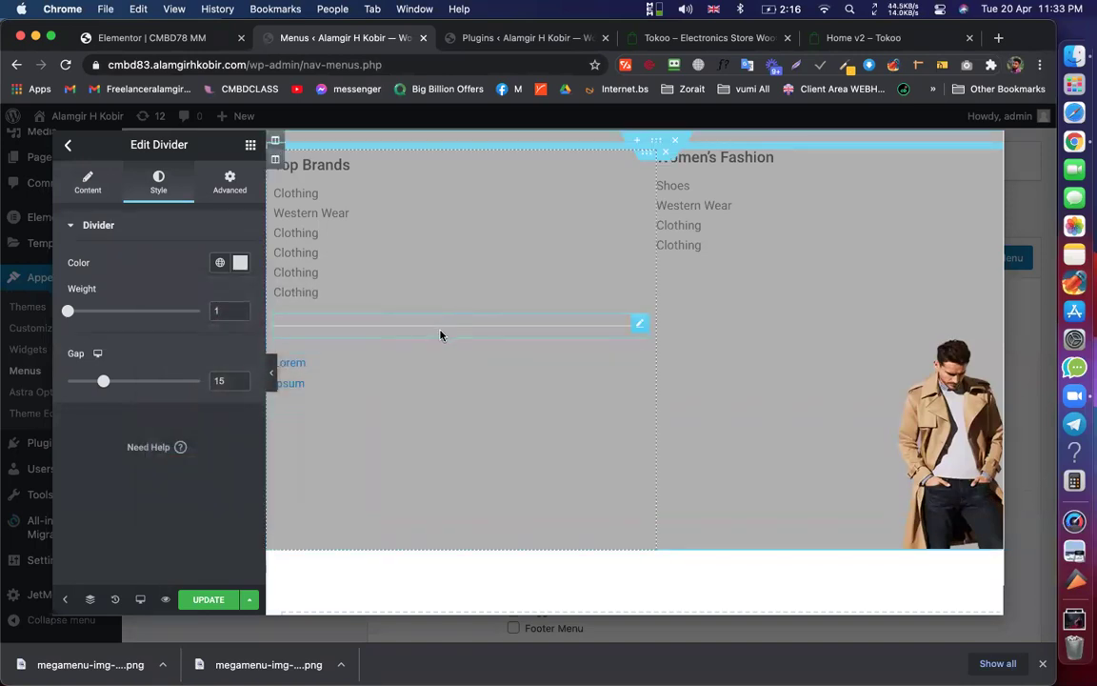
pyautogui.click(206, 598)
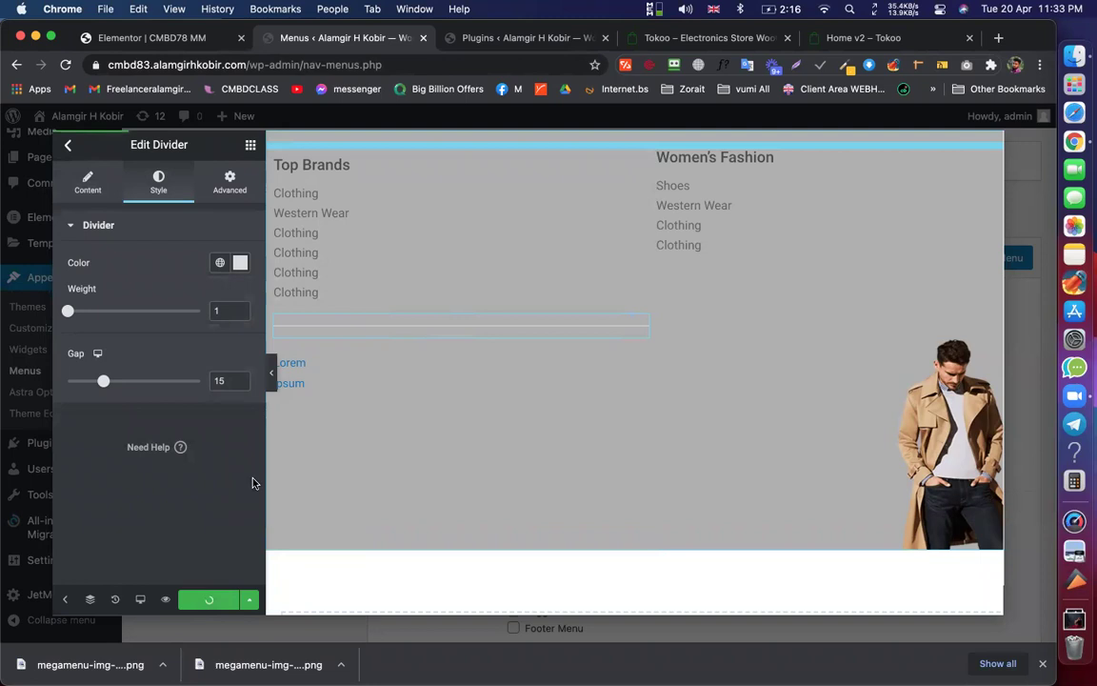
# Close the submenu editor, save the item's mega menu settings, and save the Cmbd78 mega menu
pyautogui.click(69, 145)
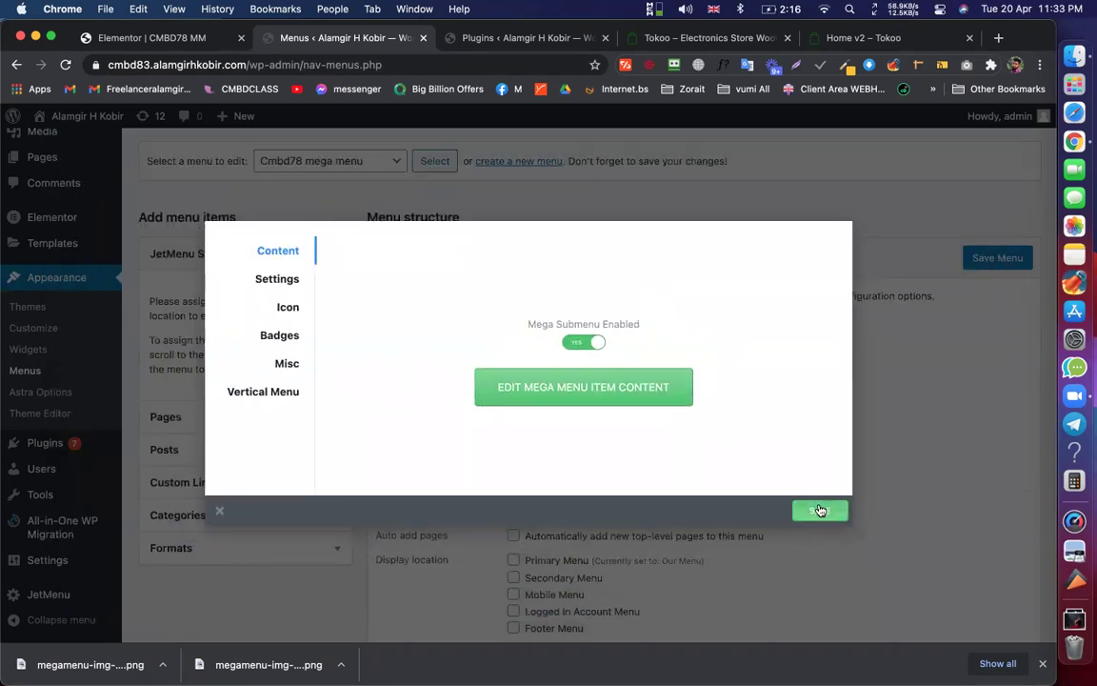
pyautogui.click(821, 510)
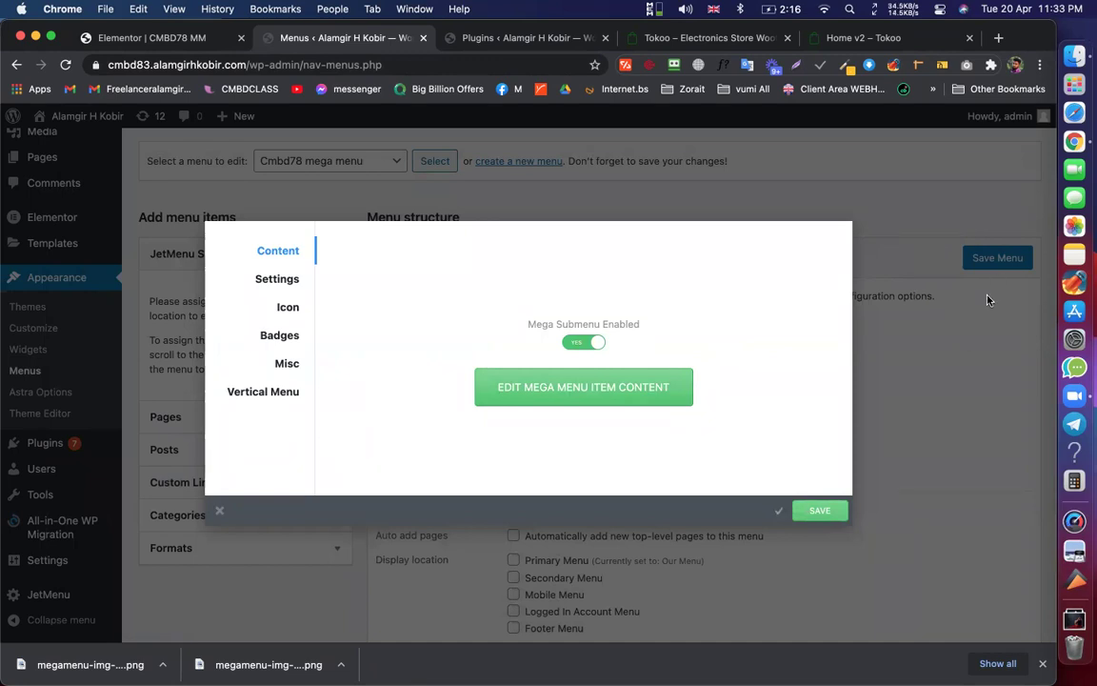
pyautogui.click(997, 258)
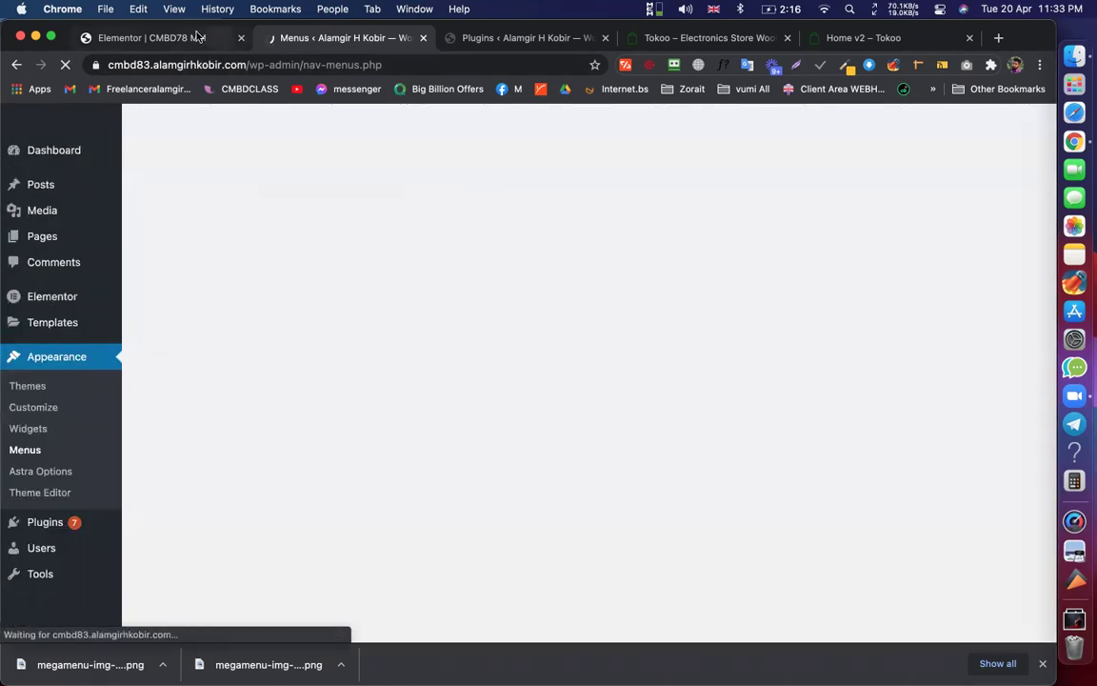
# Preview the CMBD78 MM page and check the Men's Clothing submenu in the categories menu
pyautogui.click(190, 38)
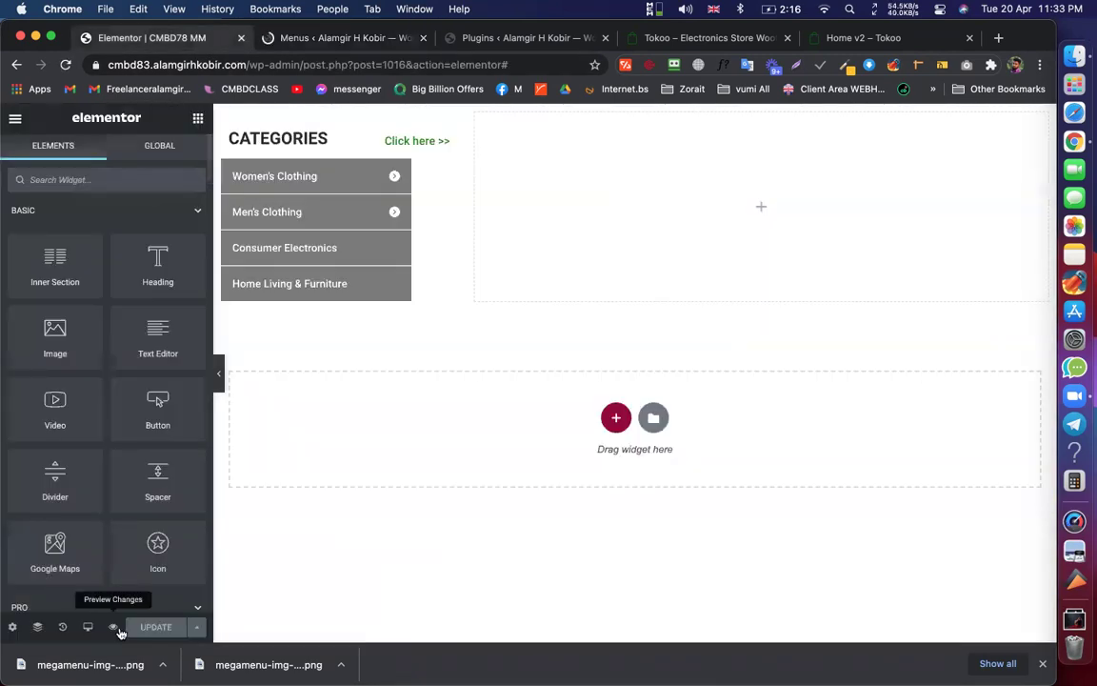
pyautogui.click(114, 627)
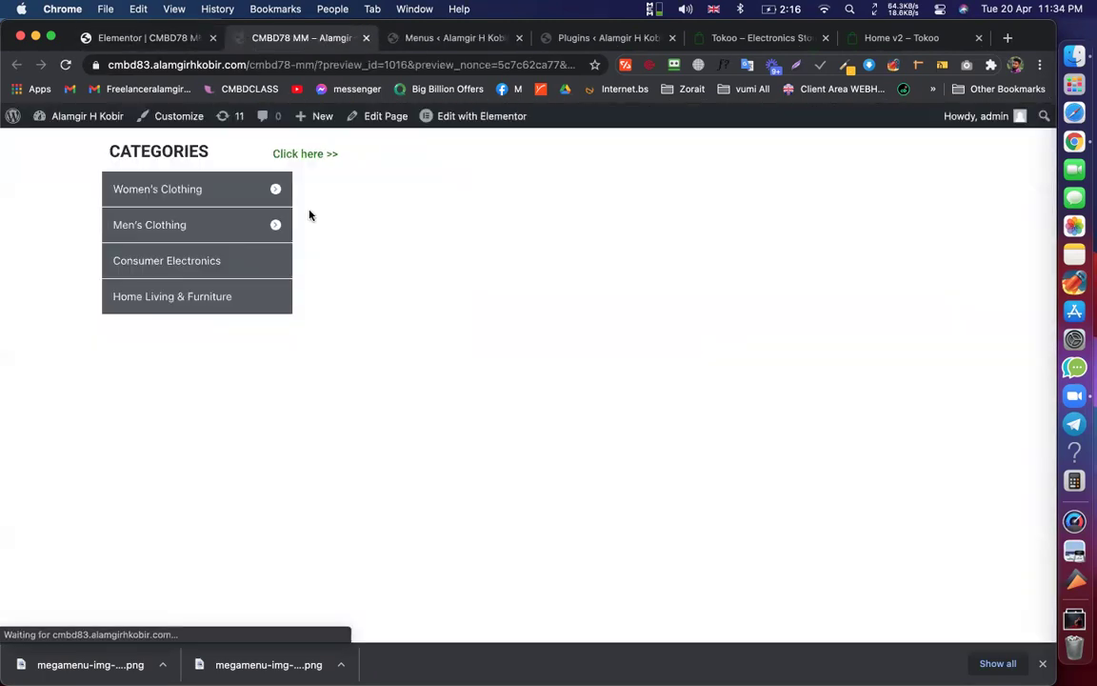
pyautogui.moveTo(259, 225)
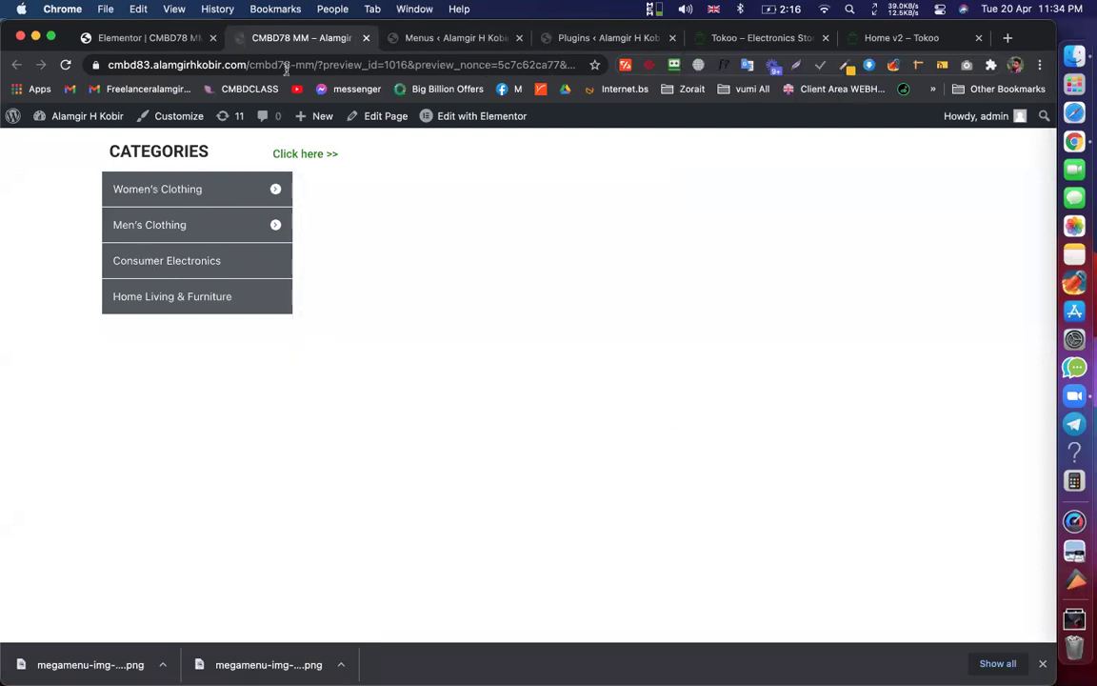
# Open the Main Menu Items style settings of the Vertical Mega Menu widget in the page editor
pyautogui.click(153, 38)
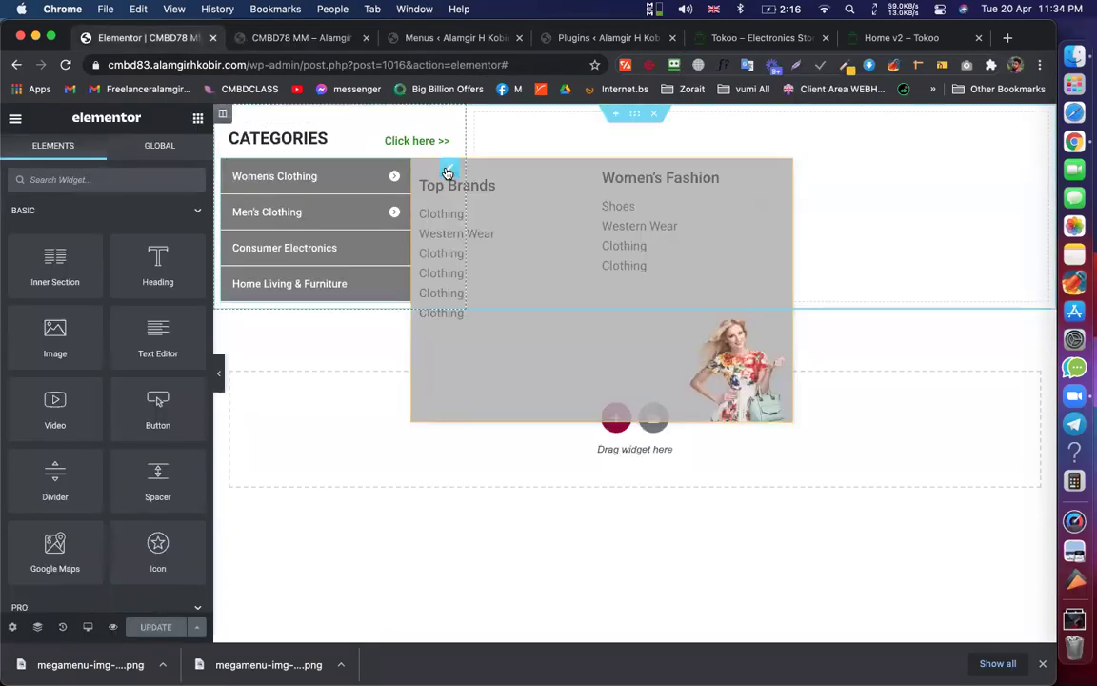
pyautogui.click(449, 167)
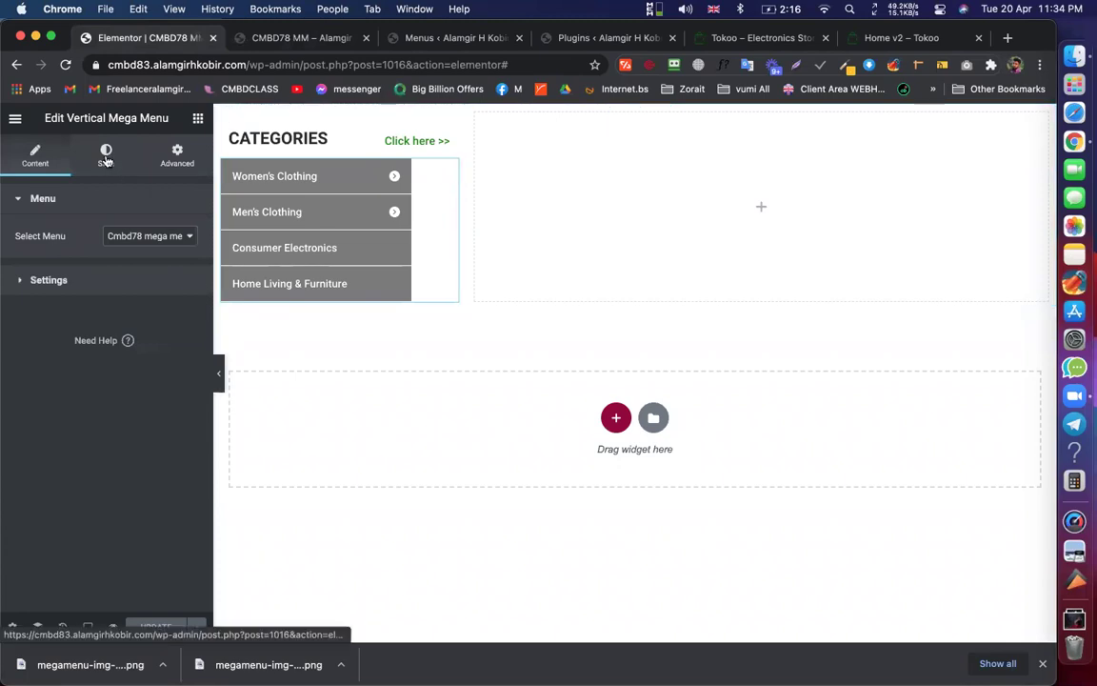
pyautogui.click(107, 158)
pyautogui.scroll(-5, 44, 471)
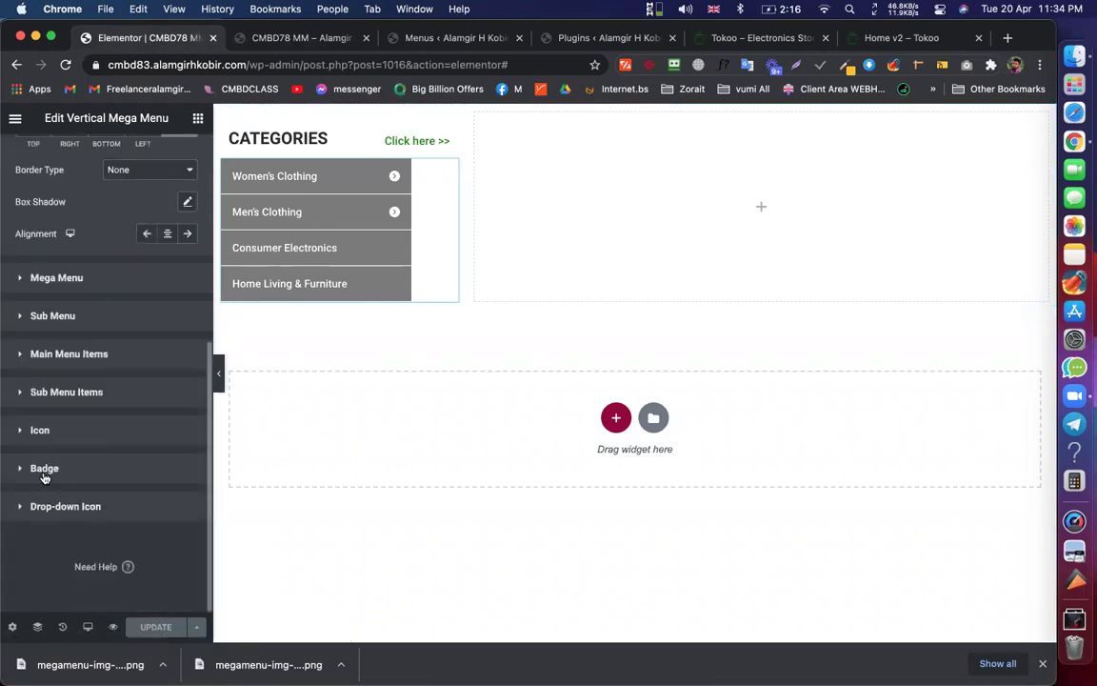
pyautogui.click(69, 354)
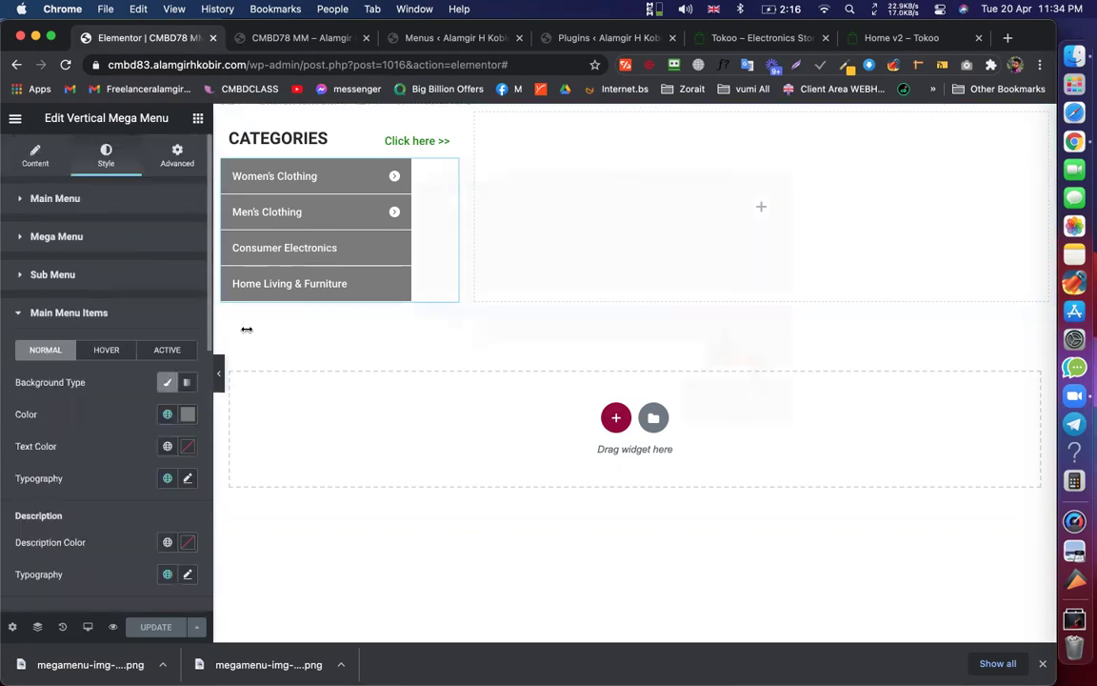
pyautogui.scroll(-1, 172, 366)
# Set the main menu items' normal background color to red, #DD1717
pyautogui.click(187, 346)
pyautogui.moveTo(147, 448)
pyautogui.mouseDown()
pyautogui.moveTo(244, 428)
pyautogui.moveTo(257, 411)
pyautogui.moveTo(265, 419)
pyautogui.mouseUp()
pyautogui.click(98, 333)
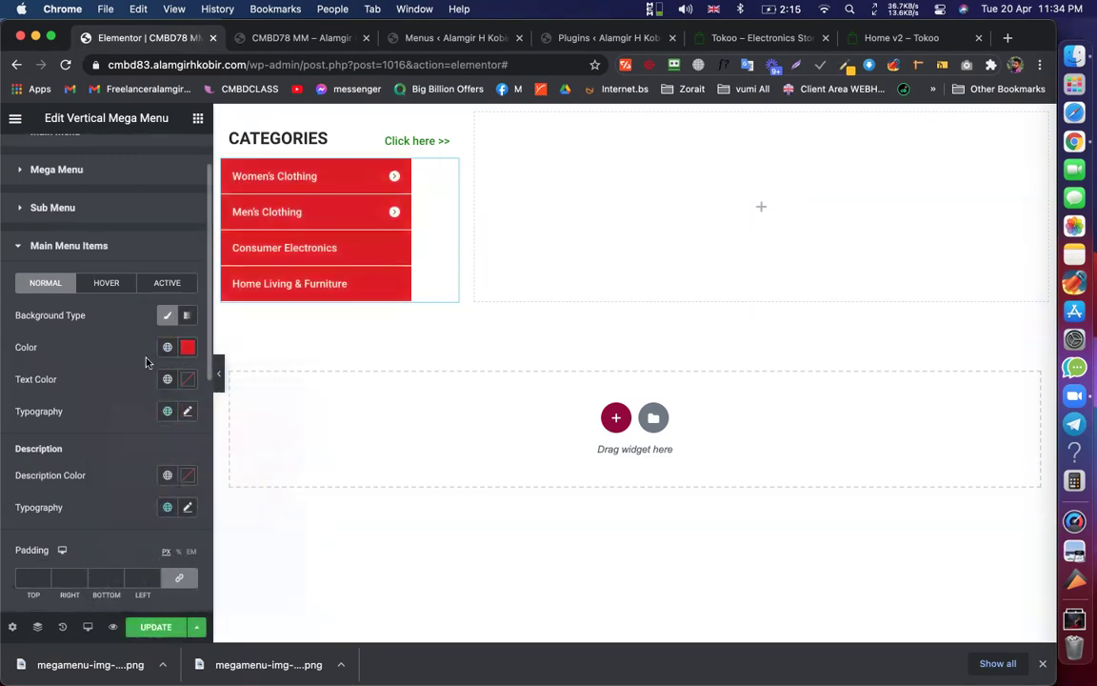
# Change the main menu items' normal background color to dark green, #167147
pyautogui.click(185, 349)
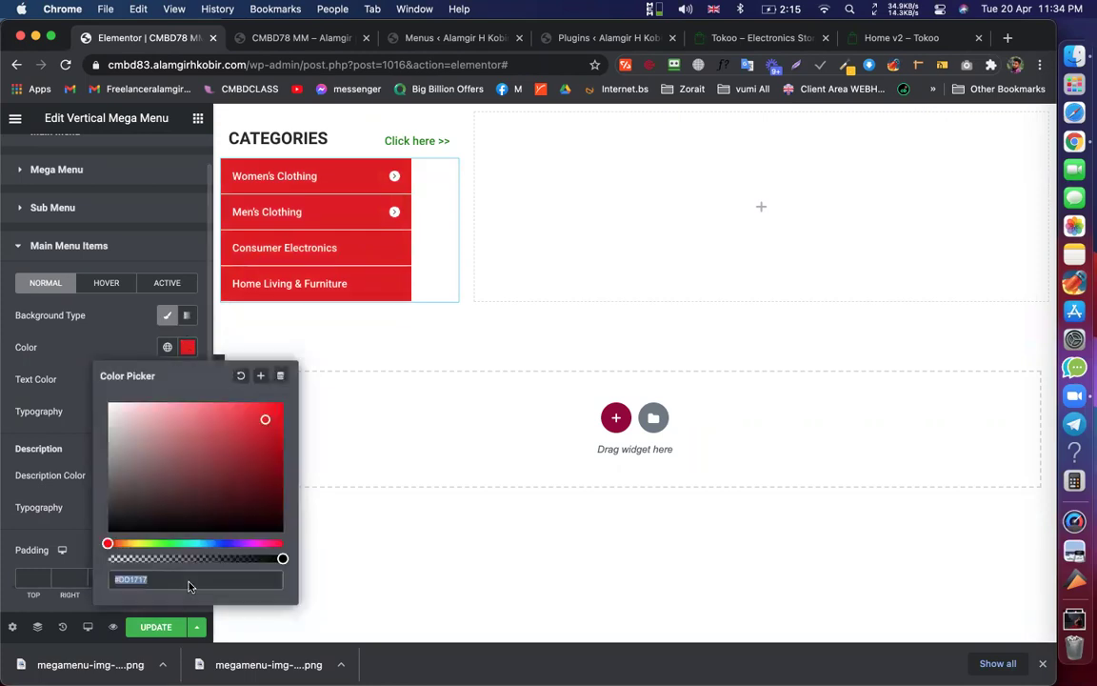
pyautogui.click(181, 544)
pyautogui.click(208, 458)
pyautogui.moveTo(207, 458)
pyautogui.mouseDown()
pyautogui.moveTo(240, 453)
pyautogui.moveTo(249, 475)
pyautogui.mouseUp()
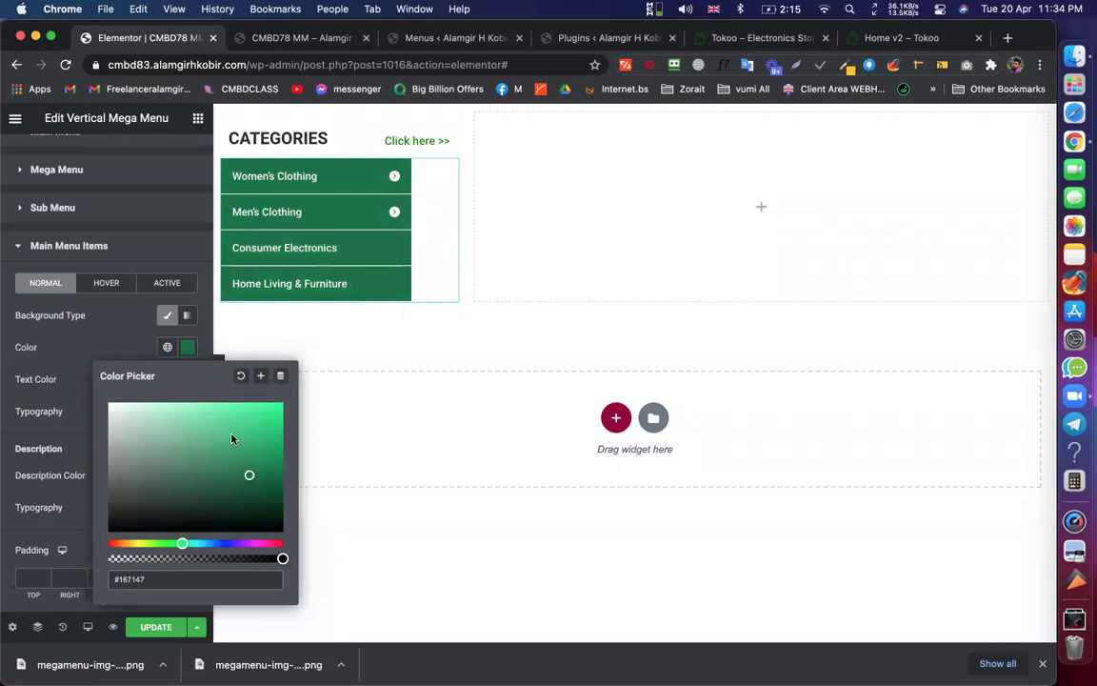
pyautogui.click(95, 320)
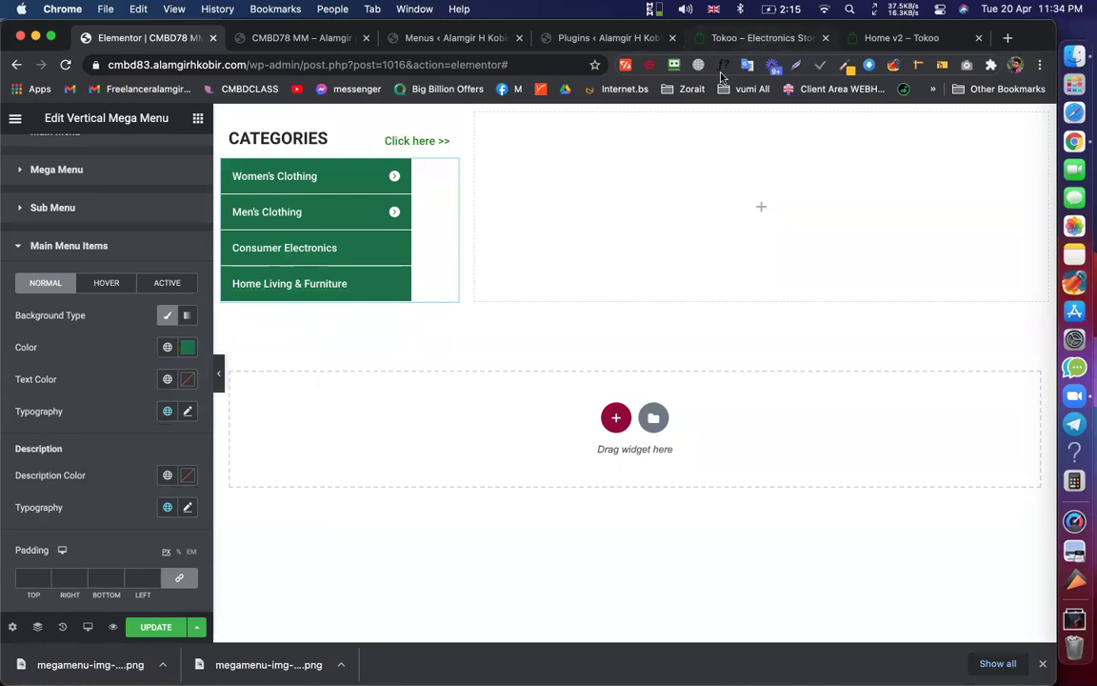
# Compare the menu items' background color with the green used in the Tokoo demo
pyautogui.click(724, 40)
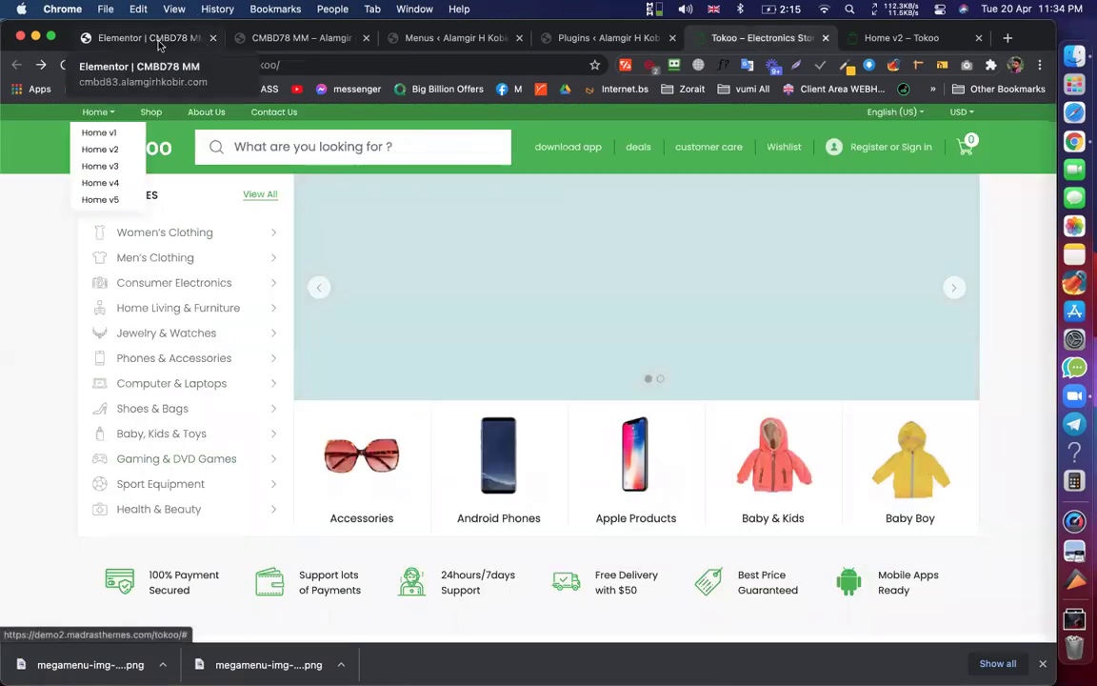
pyautogui.click(153, 40)
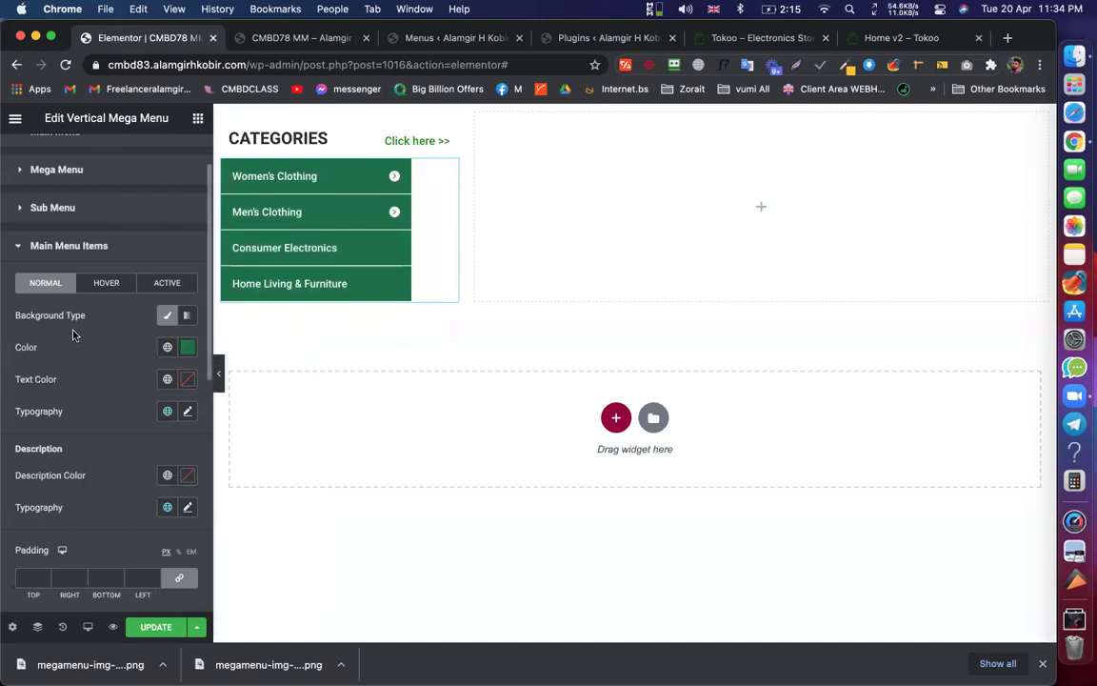
pyautogui.click(182, 352)
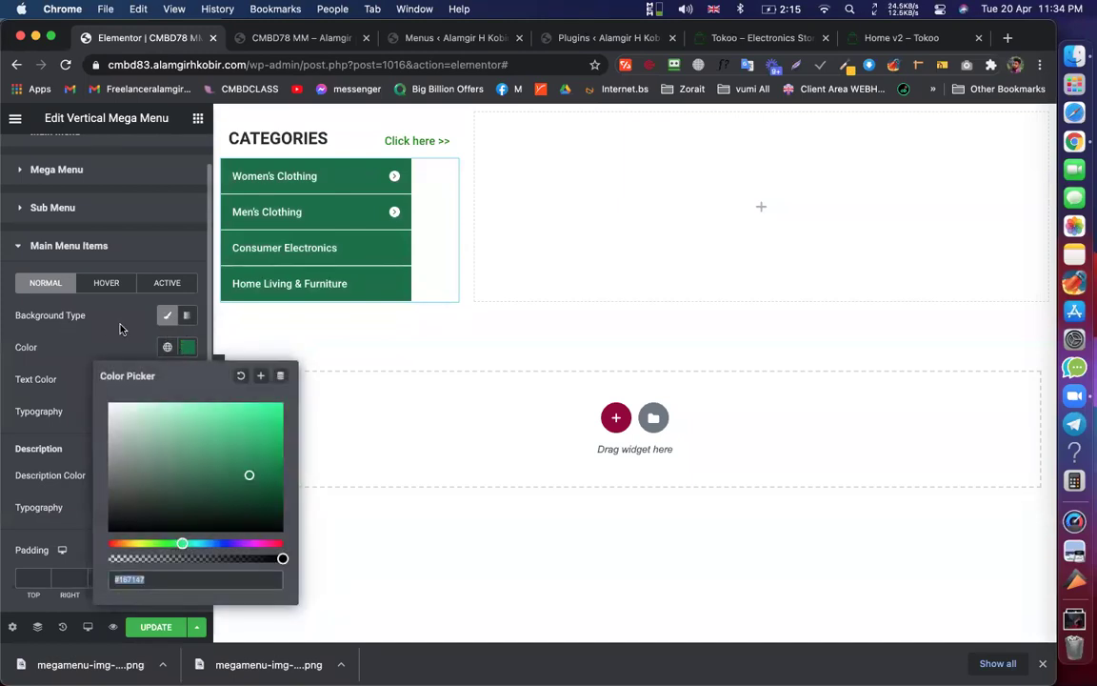
pyautogui.click(108, 291)
# Set the main menu items' normal text color to white, #FFFFFF
pyautogui.scroll(-2, 103, 481)
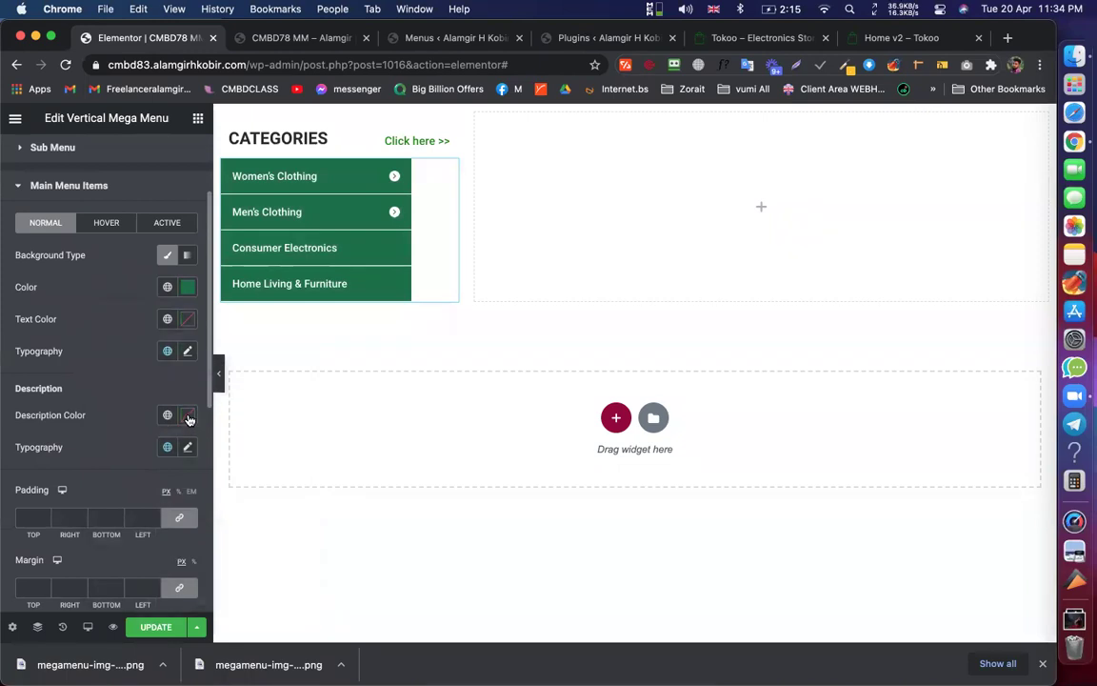
pyautogui.click(189, 321)
pyautogui.moveTo(181, 400); pyautogui.dragTo(211, 375)
pyautogui.moveTo(196, 436); pyautogui.dragTo(64, 353)
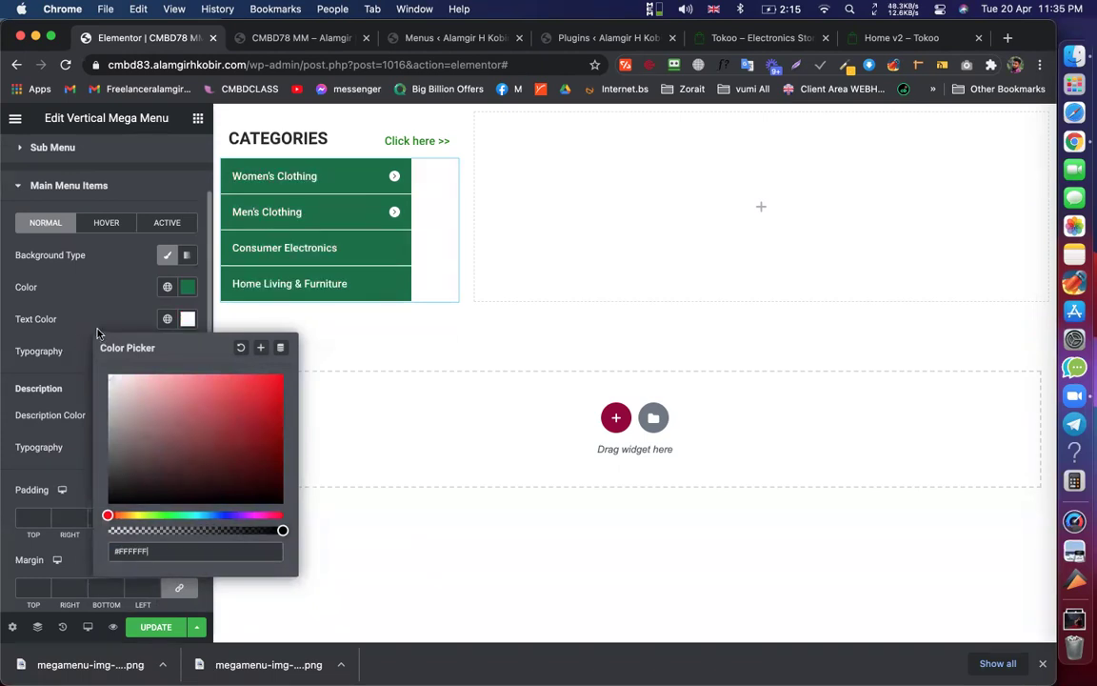
pyautogui.click(97, 329)
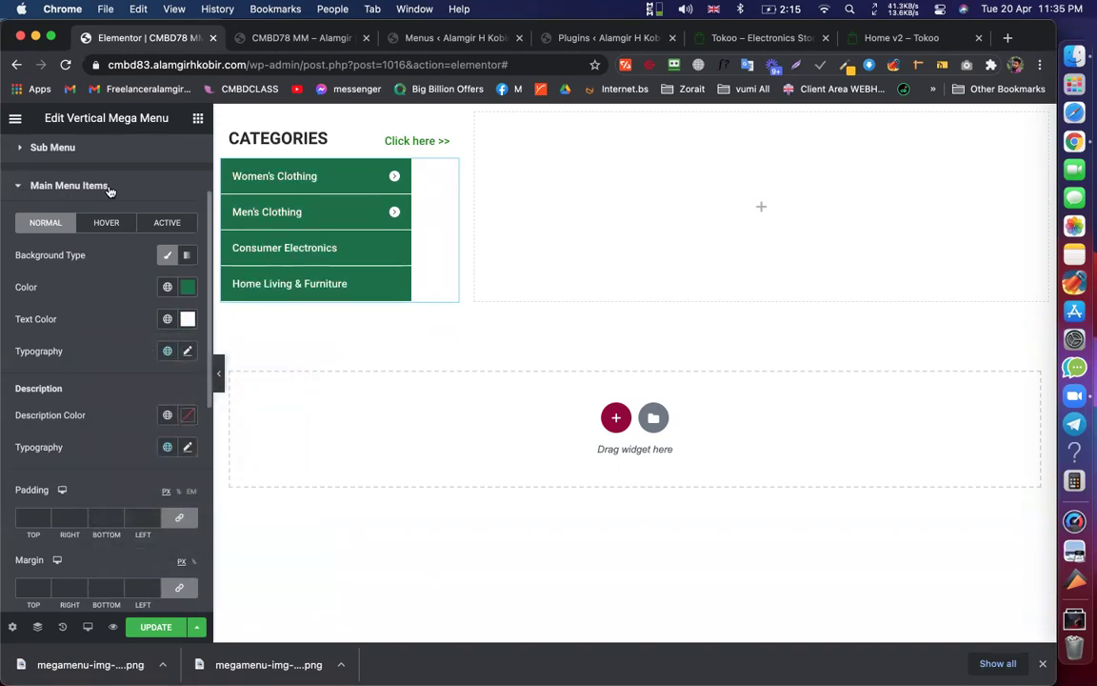
# Save the menu's new colors on the page and reload the page preview
pyautogui.scroll(3, 112, 192)
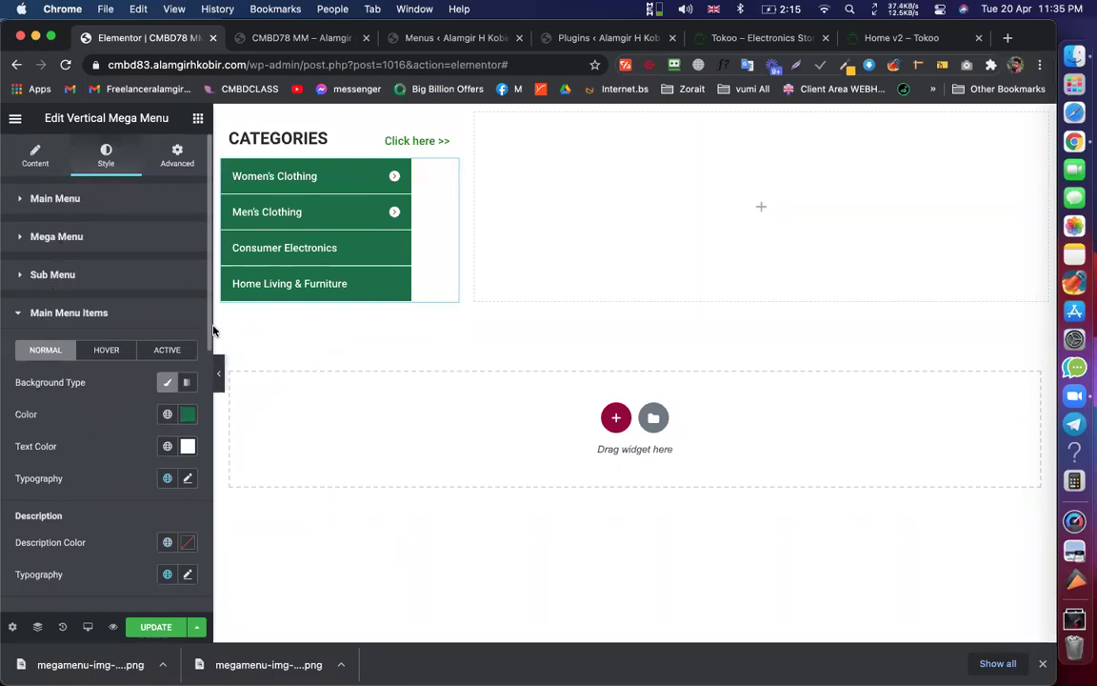
pyautogui.moveTo(397, 176)
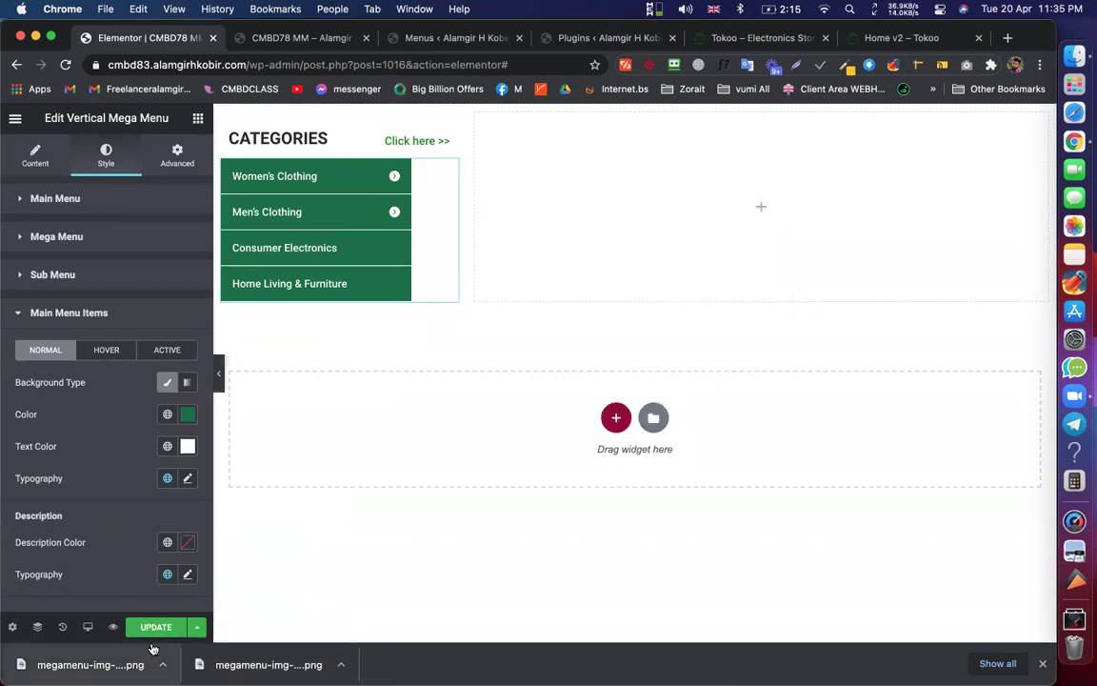
pyautogui.click(156, 626)
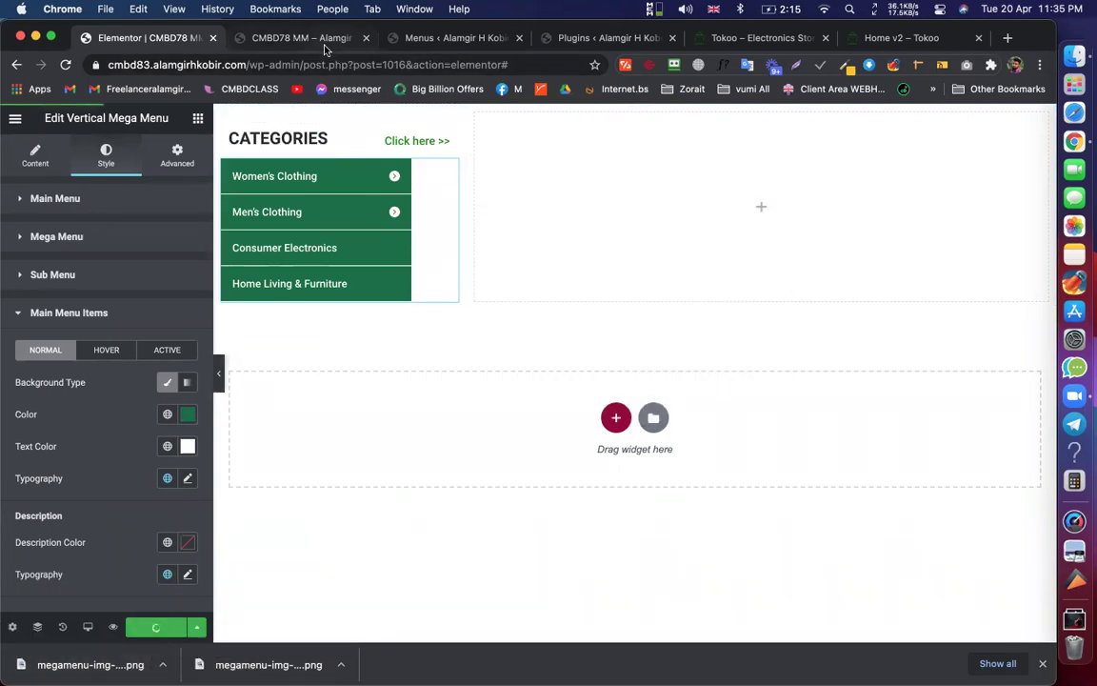
pyautogui.click(324, 40)
# Look at the icons beside the categories in the Tokoo demo and return to the WordPress Menus page
pyautogui.click(411, 37)
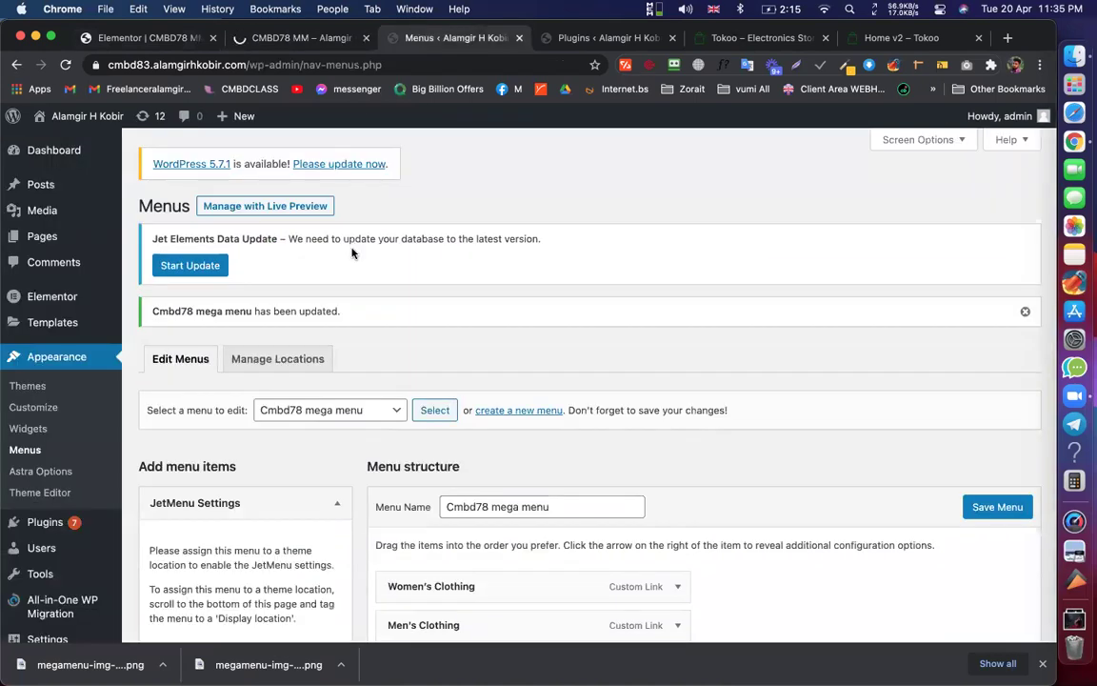
pyautogui.click(753, 37)
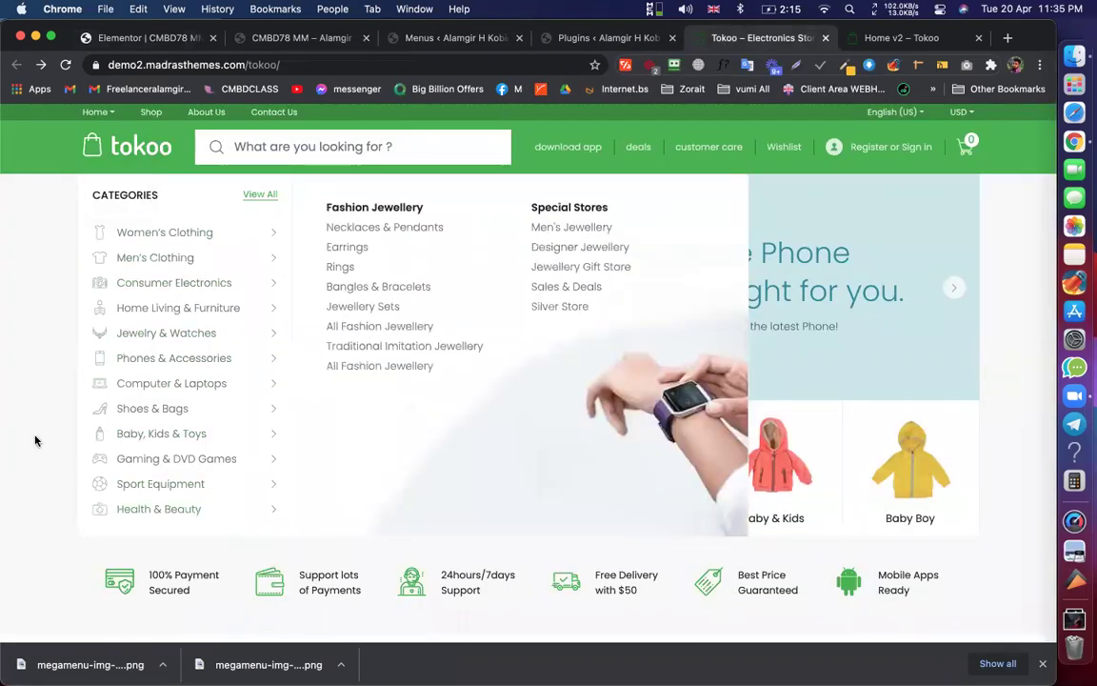
pyautogui.click(409, 38)
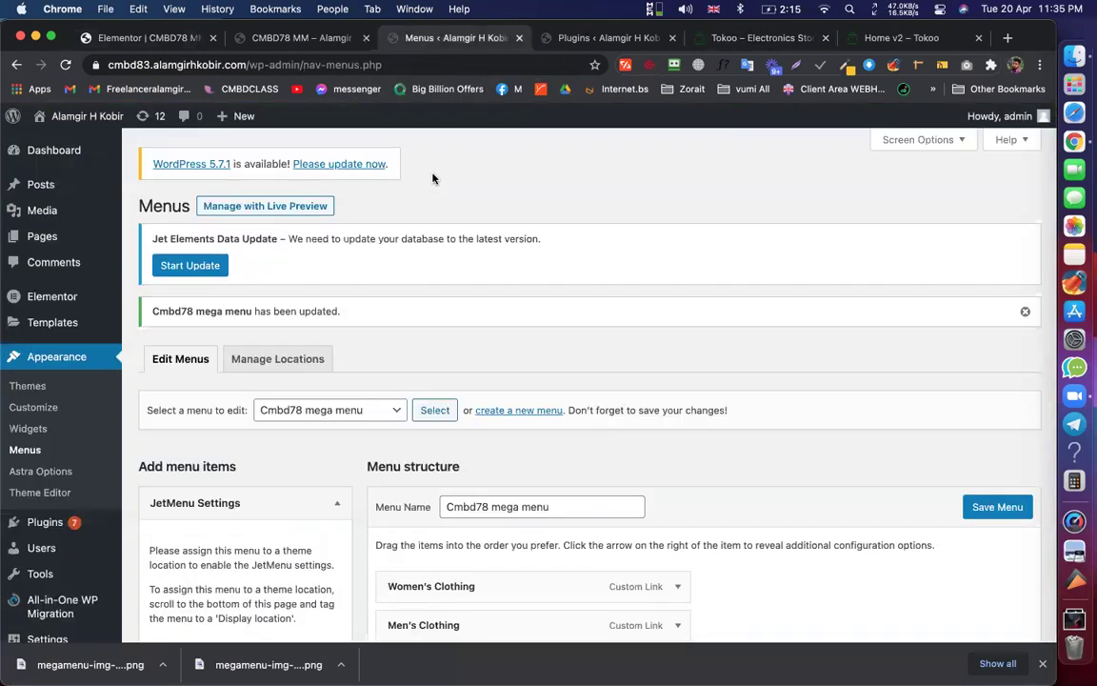
# Open the icon picker in the Women's Clothing item's JetMenu settings and look at the matching icon in the Tokoo demo
pyautogui.scroll(-6, 448, 306)
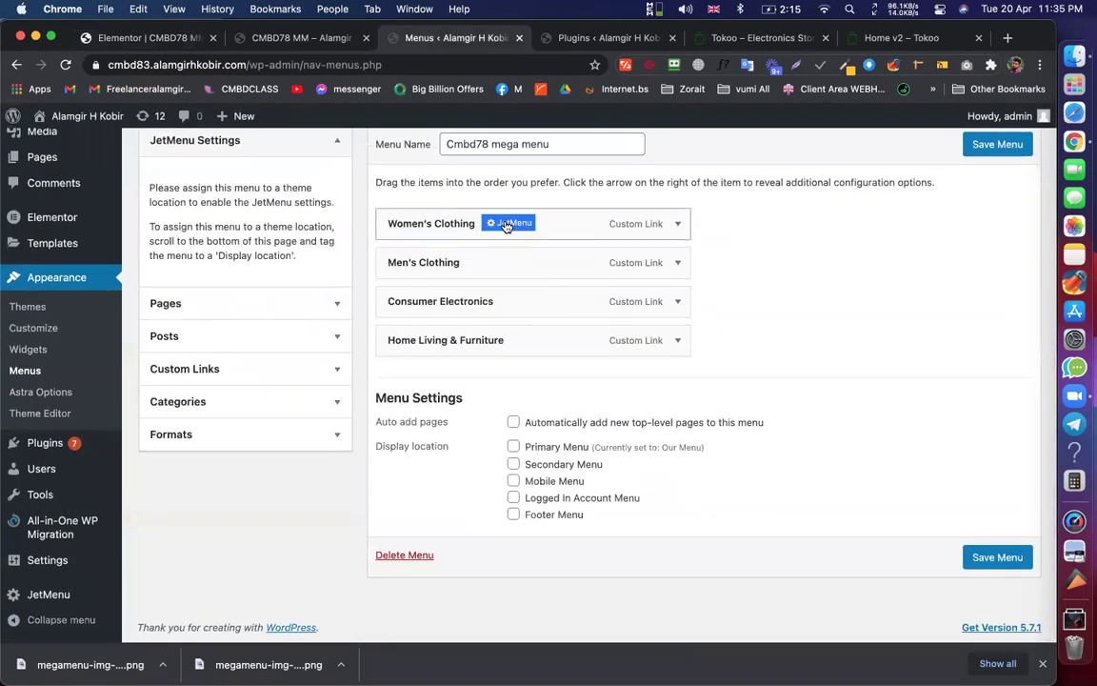
pyautogui.click(507, 224)
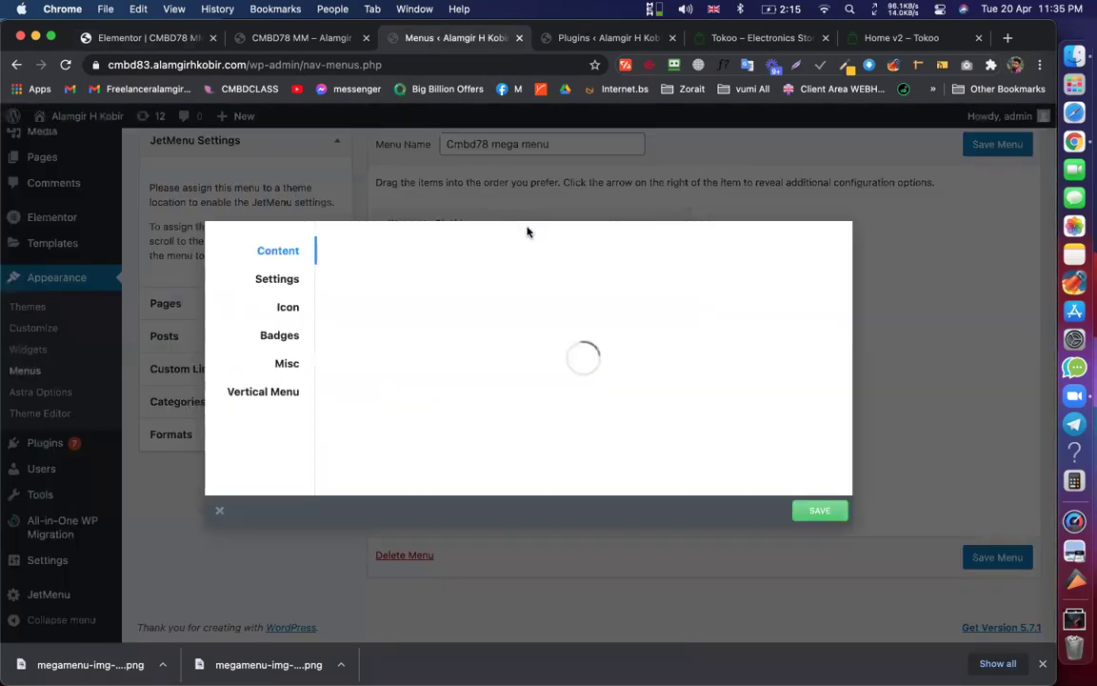
pyautogui.click(288, 309)
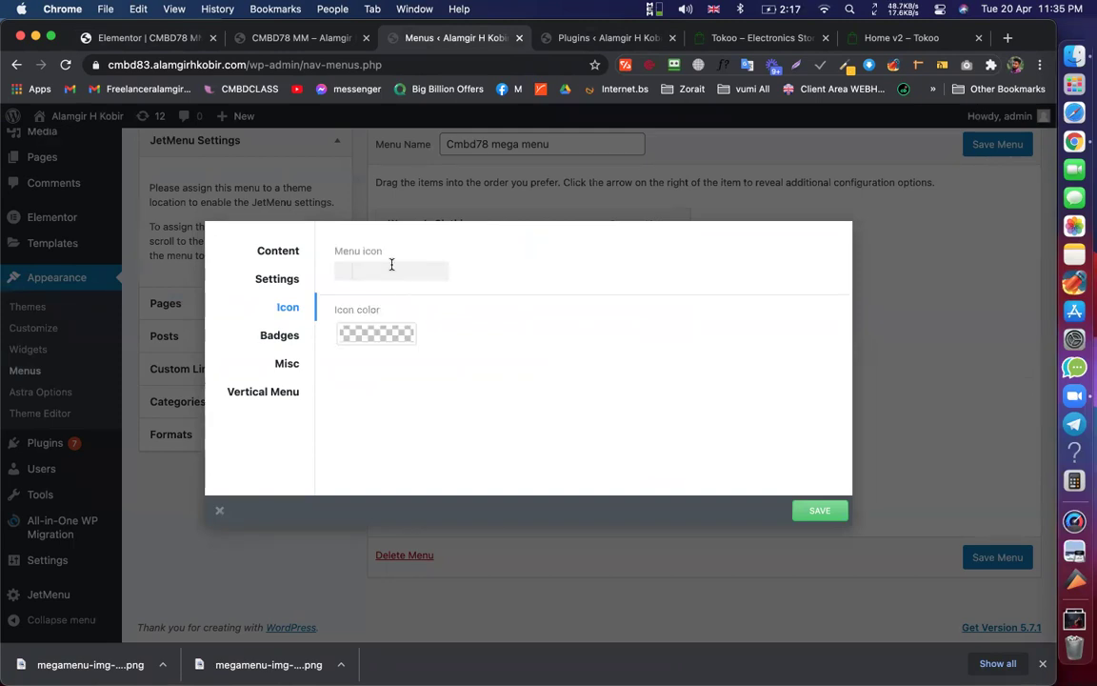
pyautogui.click(391, 267)
pyautogui.click(414, 314)
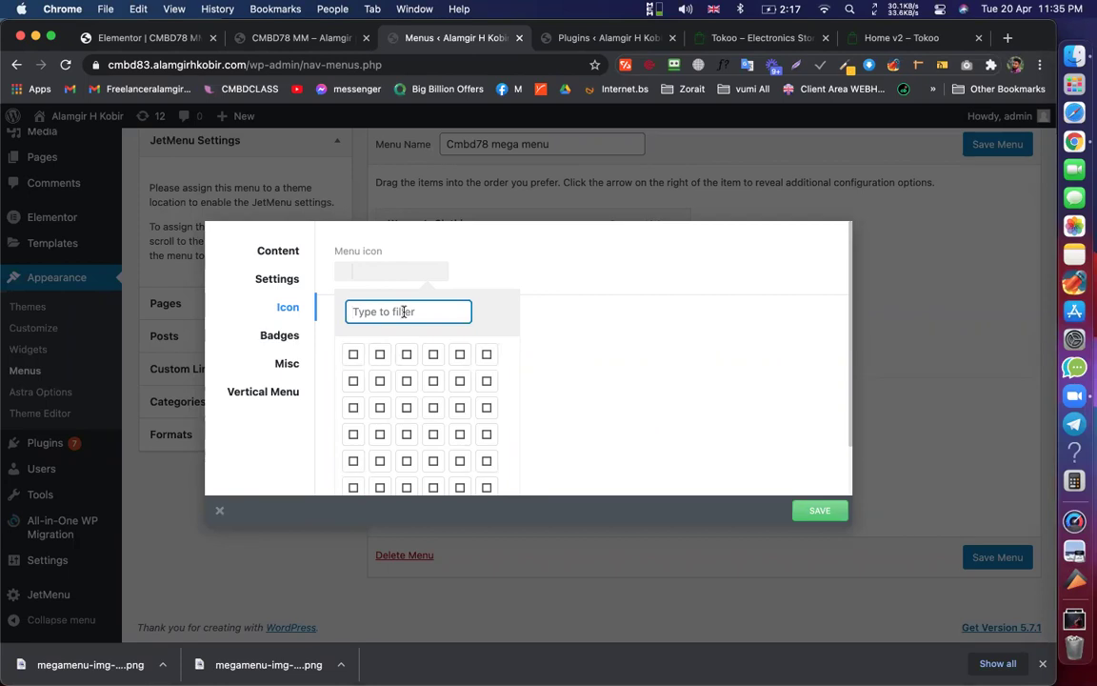
pyautogui.click(724, 38)
pyautogui.moveTo(252, 238)
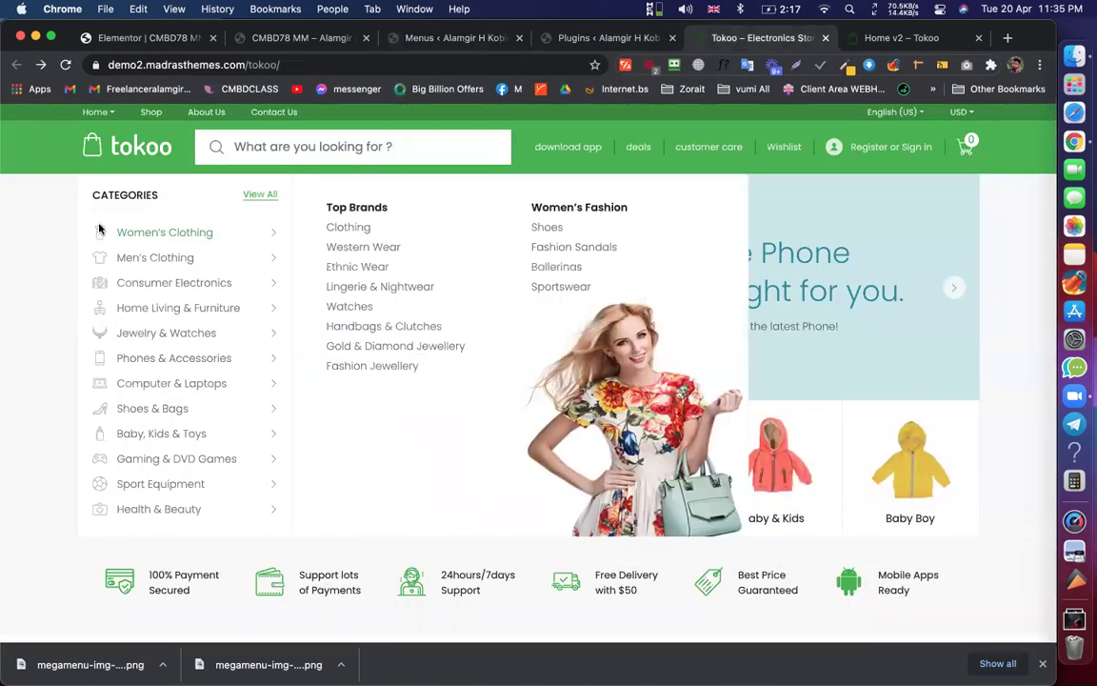
pyautogui.click(457, 38)
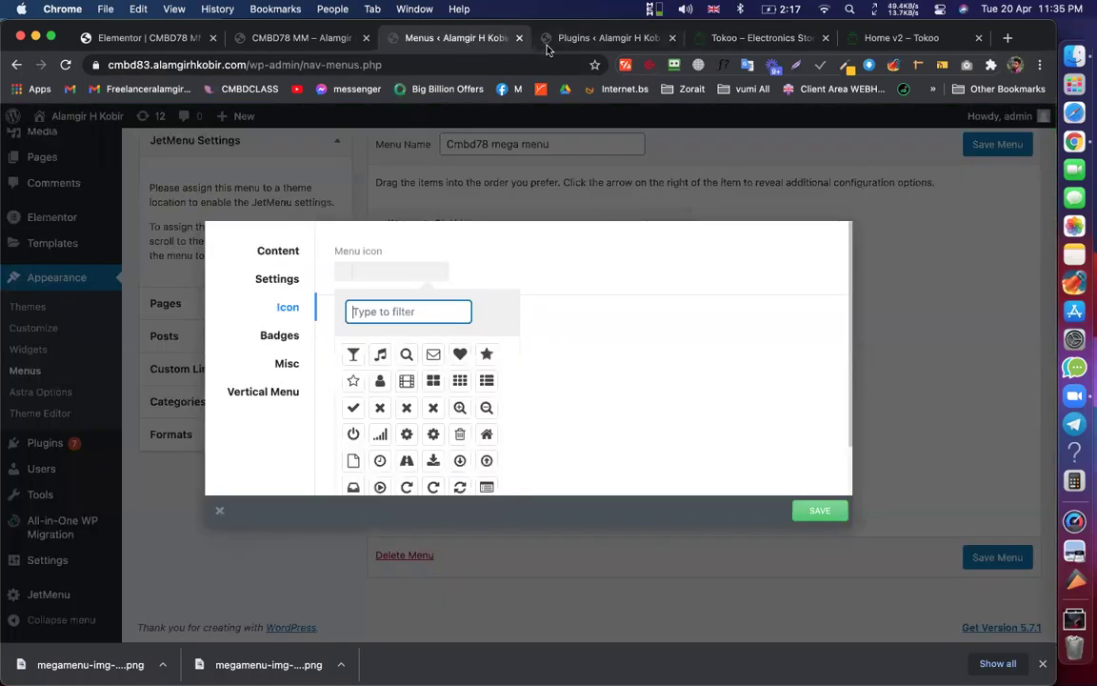
# Filter the icons by "dr", assign the fa-android icon to Women's Clothing and save the menu
pyautogui.write('dre')
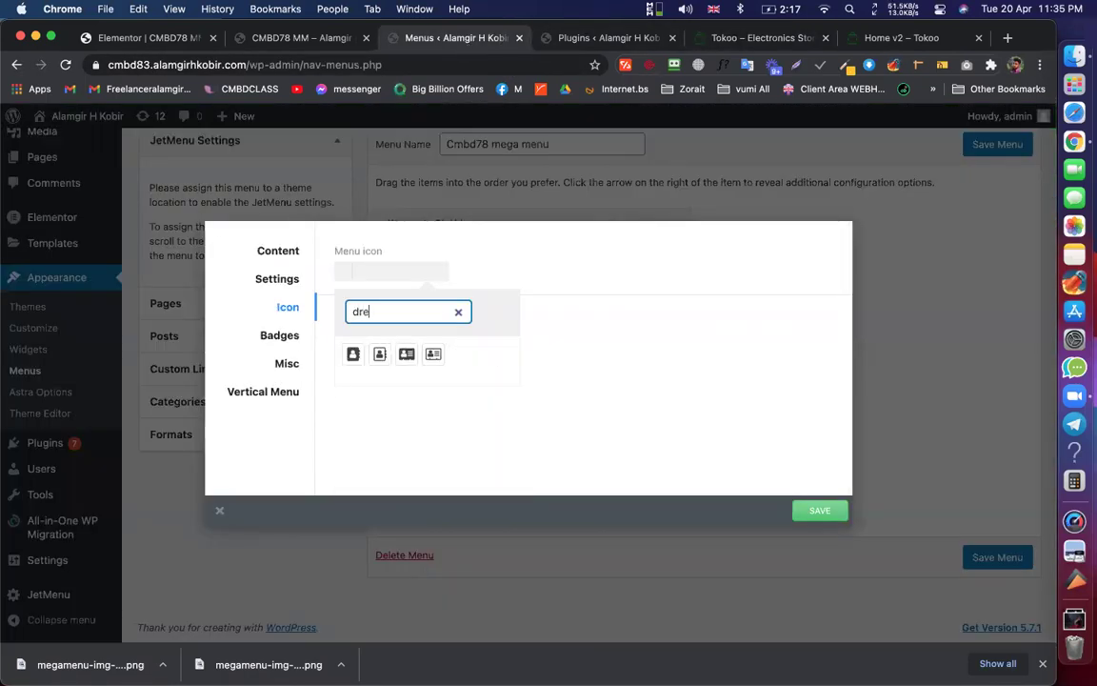
pyautogui.press('BackSpace')
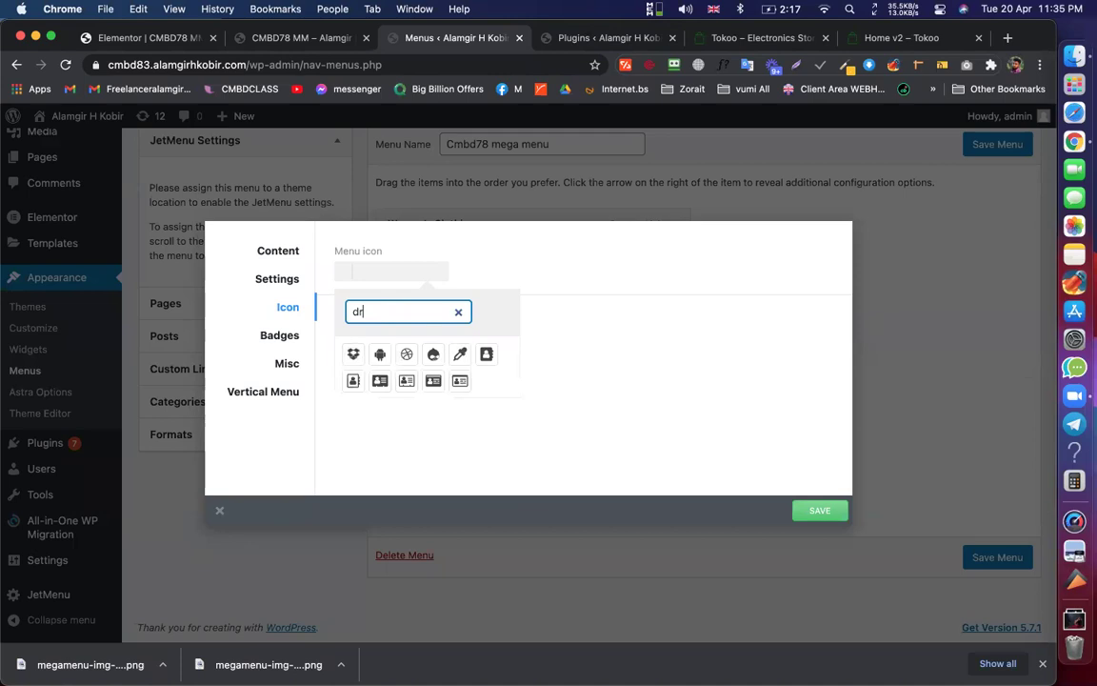
pyautogui.click(380, 355)
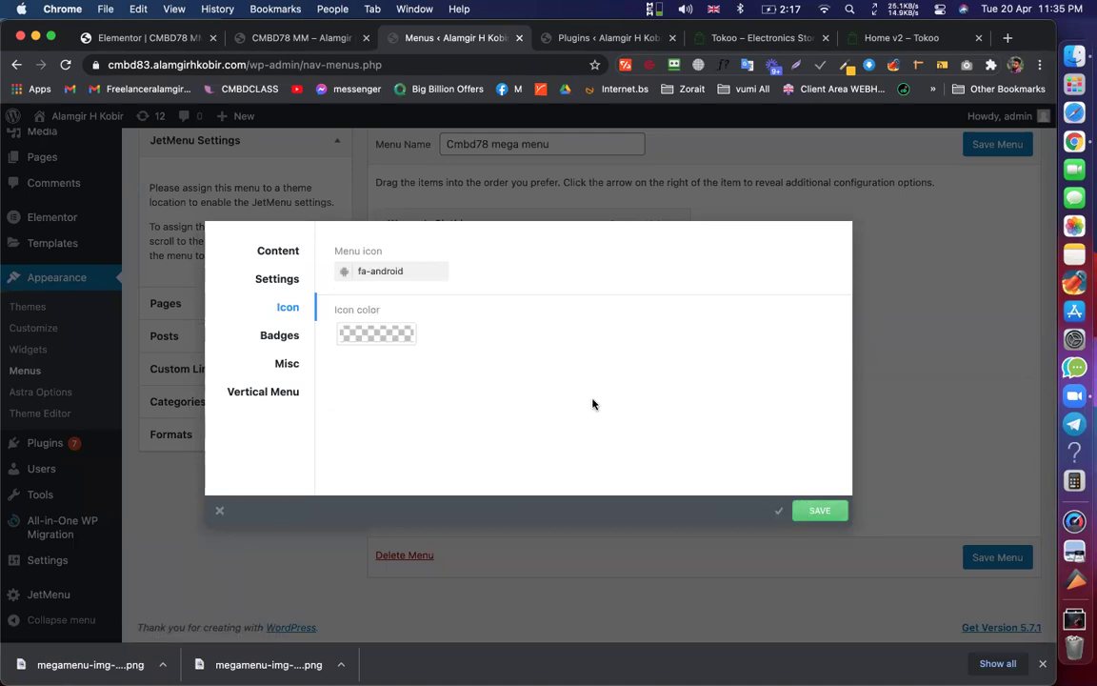
pyautogui.click(218, 512)
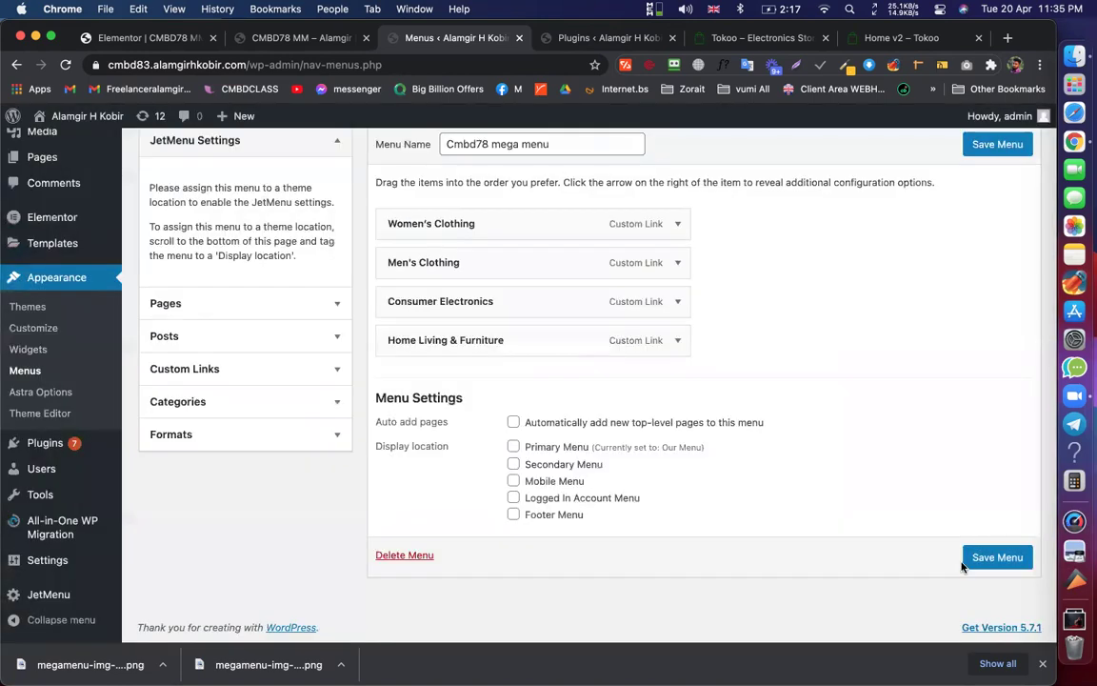
pyautogui.click(997, 557)
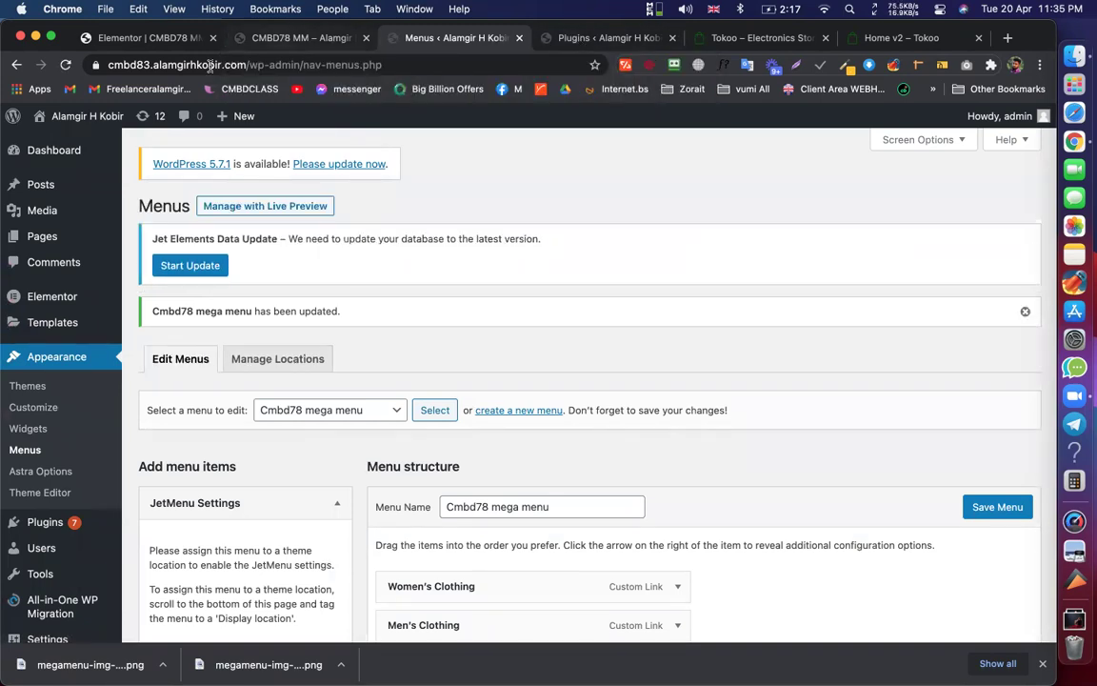
# Check the Women's Clothing icon in the page preview and make the menu's normal icon background color fully transparent, #FFFFFF00
pyautogui.click(279, 34)
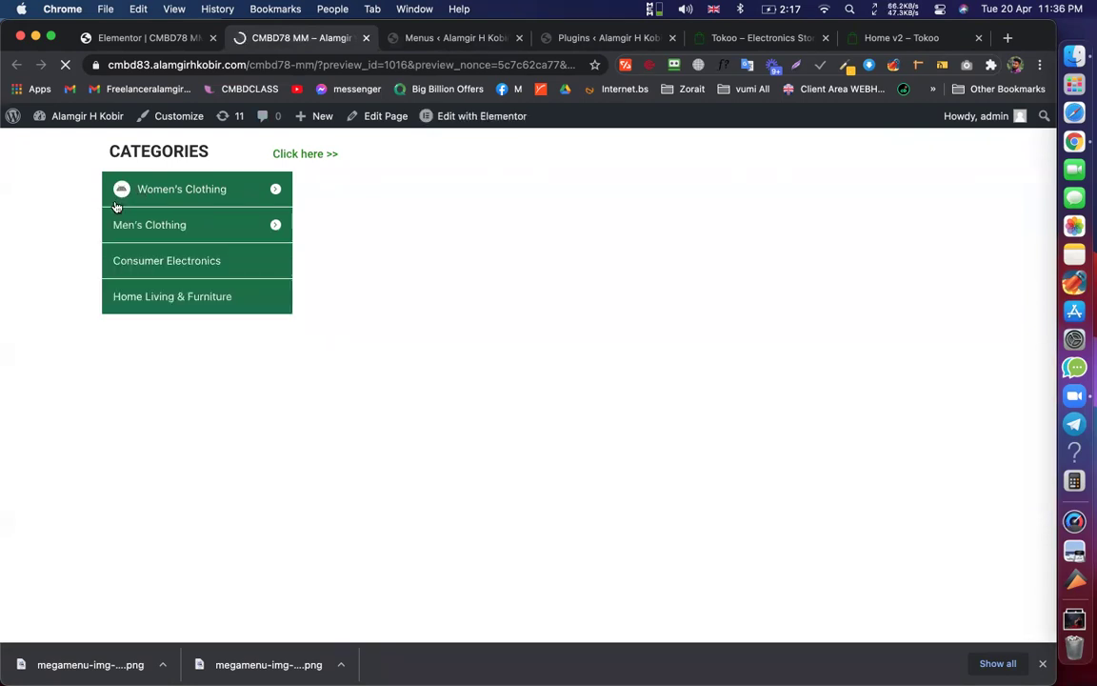
pyautogui.moveTo(118, 191)
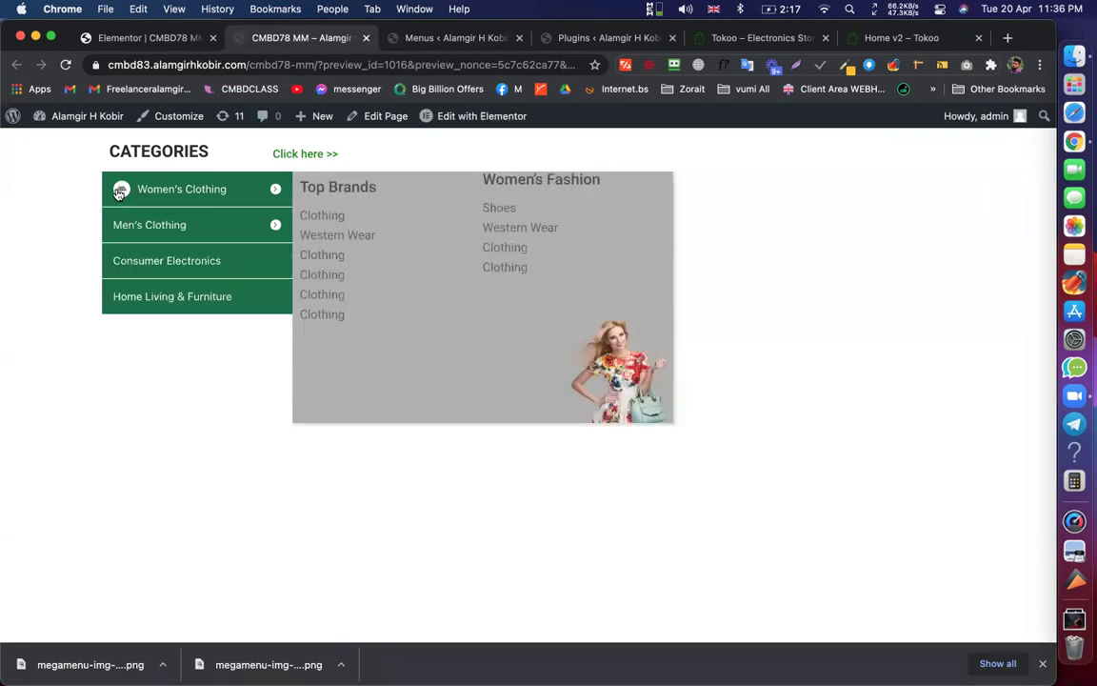
pyautogui.hotkey('ctrl', 'shift', 'Tab')
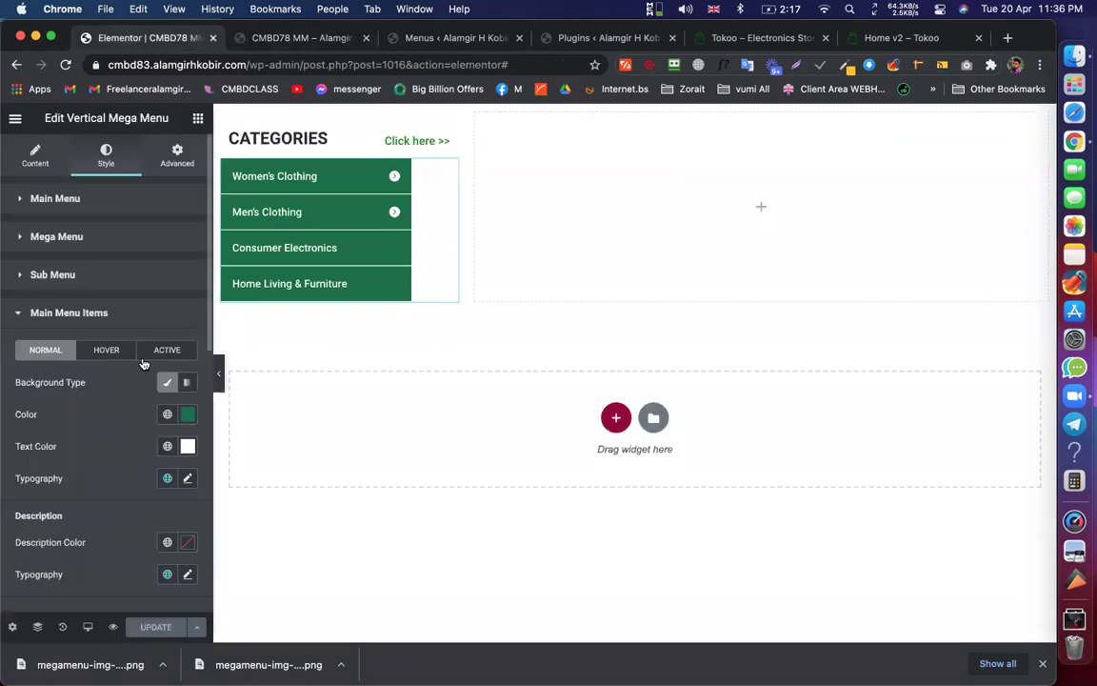
pyautogui.scroll(-10, 139, 371)
pyautogui.scroll(-4, 103, 460)
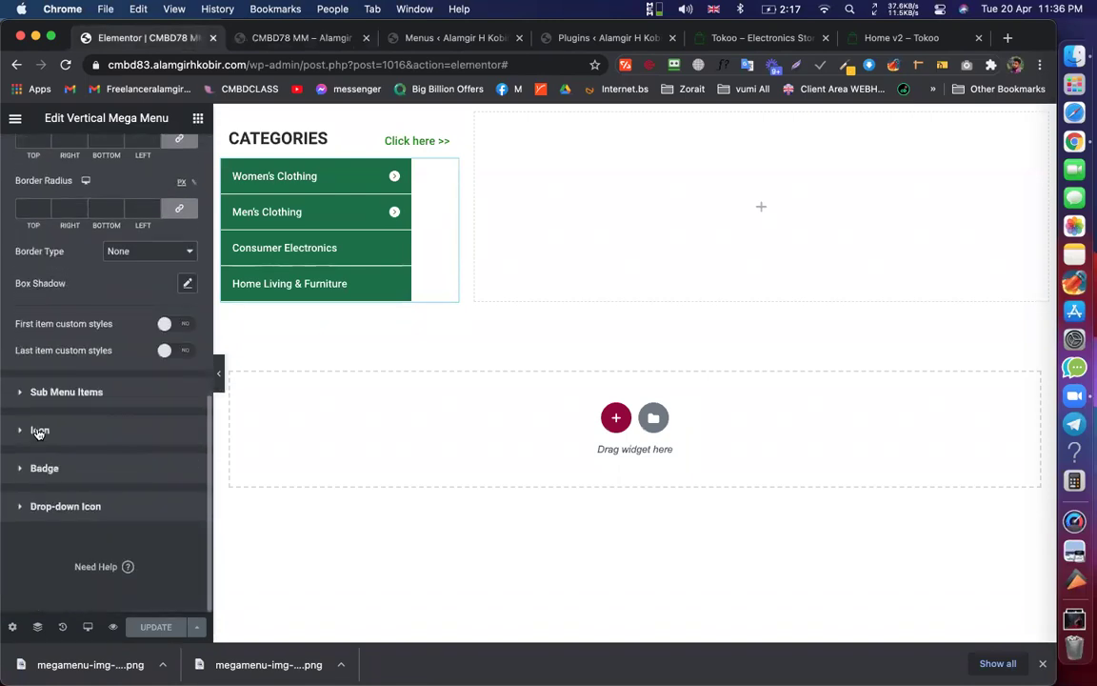
pyautogui.click(39, 432)
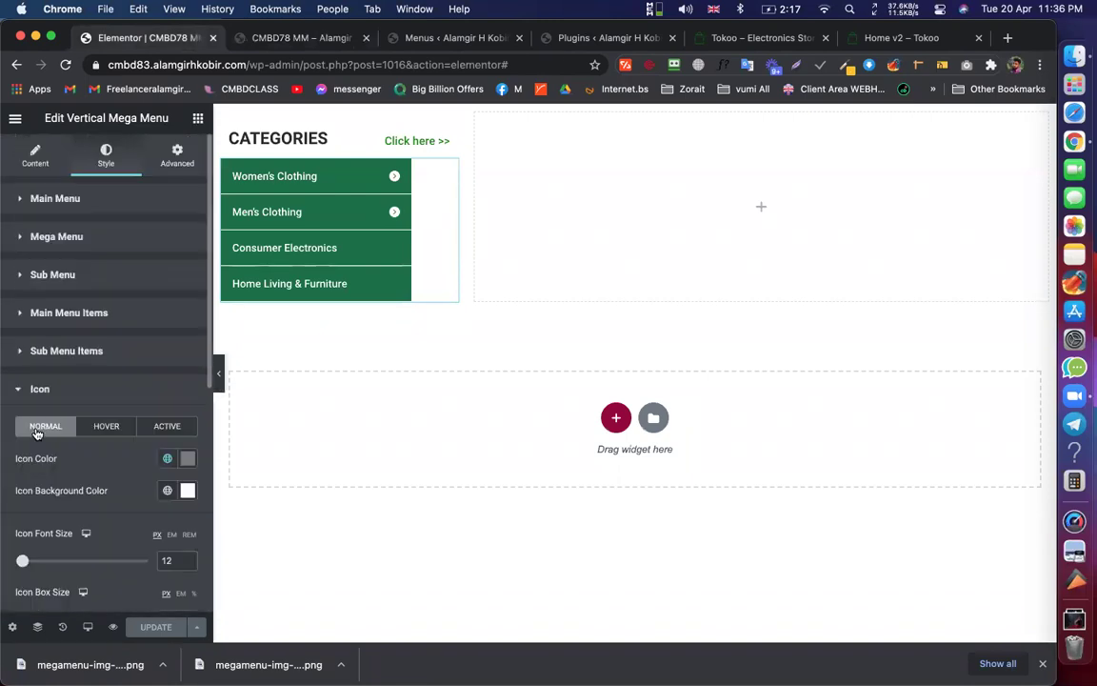
pyautogui.click(188, 491)
pyautogui.moveTo(184, 430); pyautogui.dragTo(84, 433)
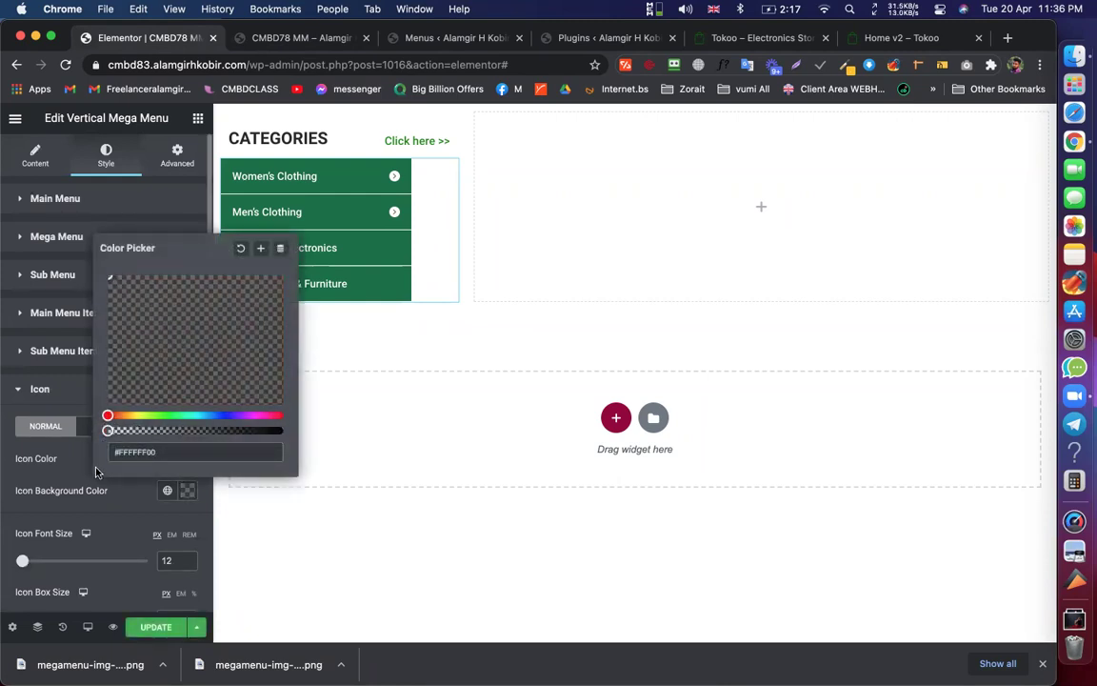
pyautogui.click(63, 466)
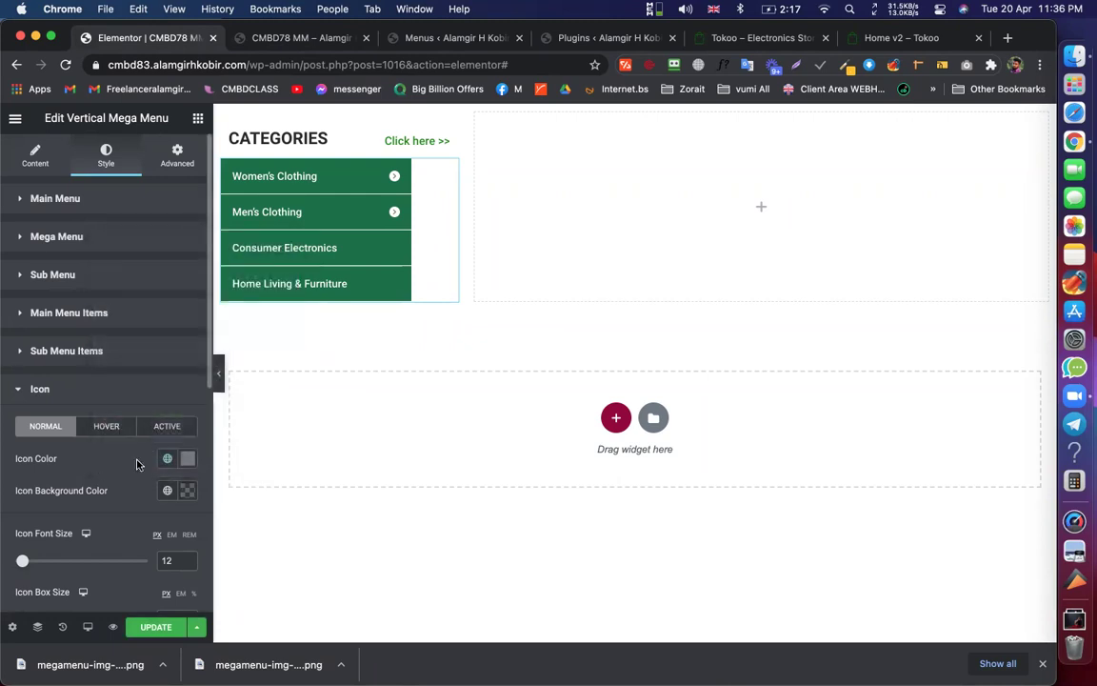
# Set the menu's normal icon color to white, #FFFFFF, and update the page to check it in the preview
pyautogui.click(188, 460)
pyautogui.write('#FFFFFF')
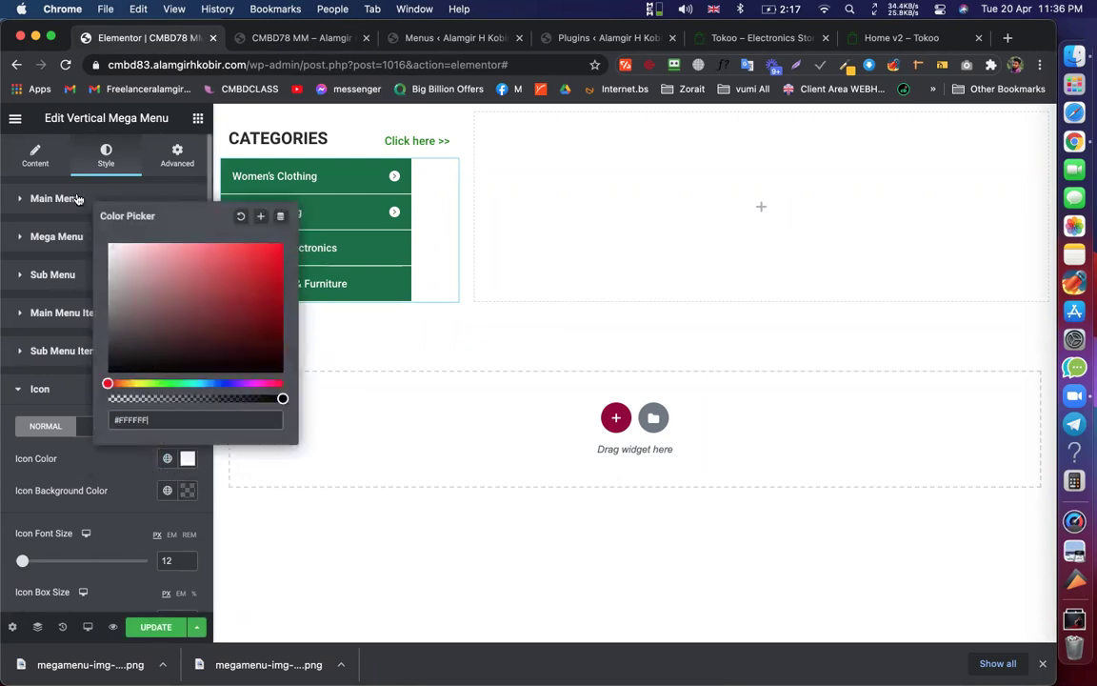
pyautogui.click(156, 626)
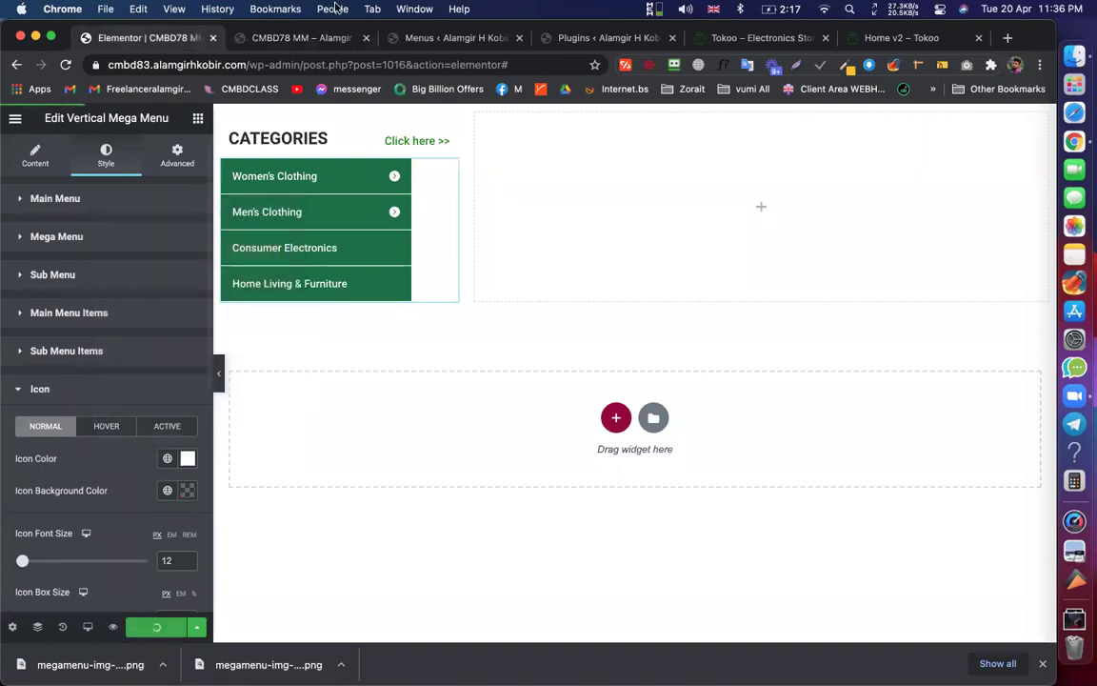
pyautogui.click(279, 40)
pyautogui.moveTo(119, 189)
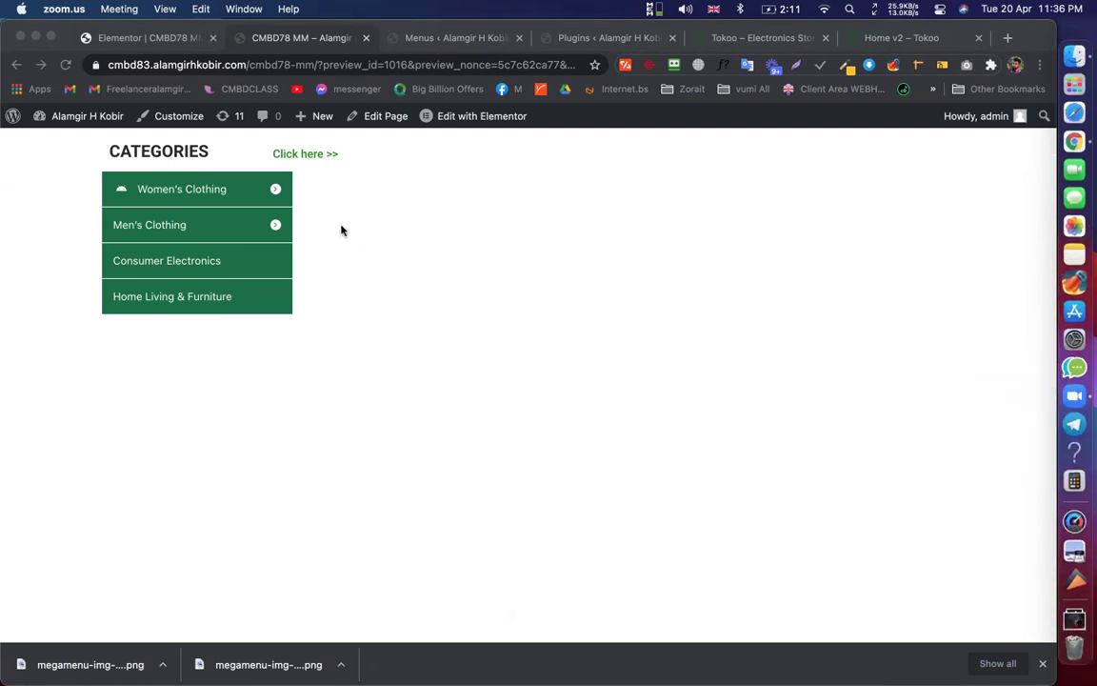
pyautogui.press('super+w')
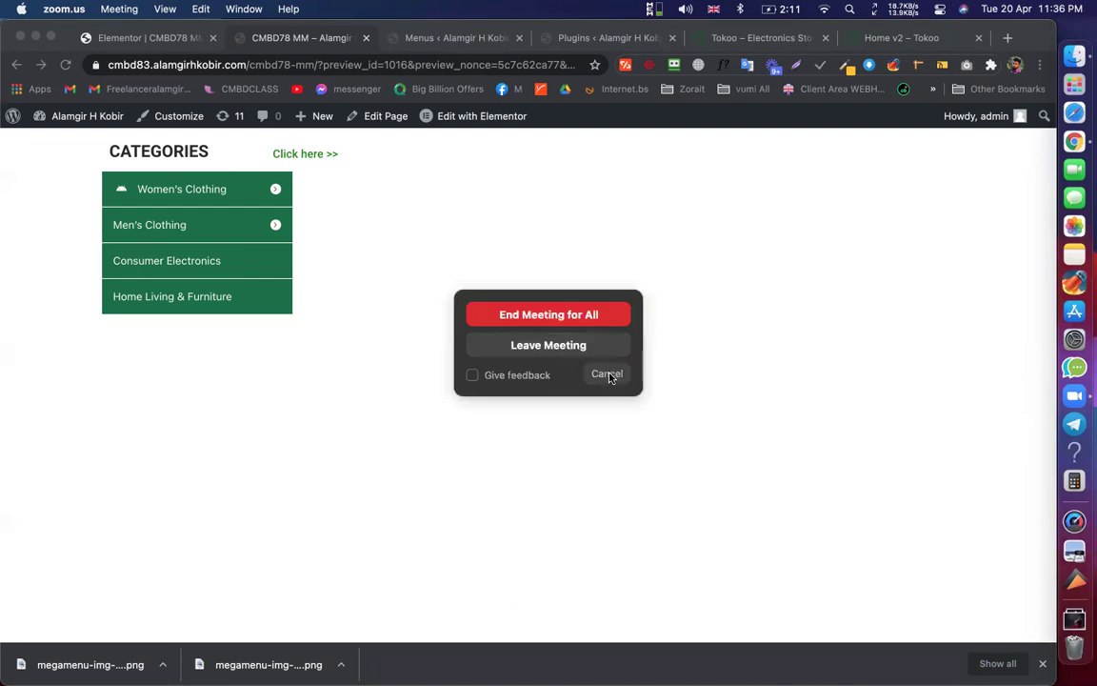
pyautogui.click(607, 374)
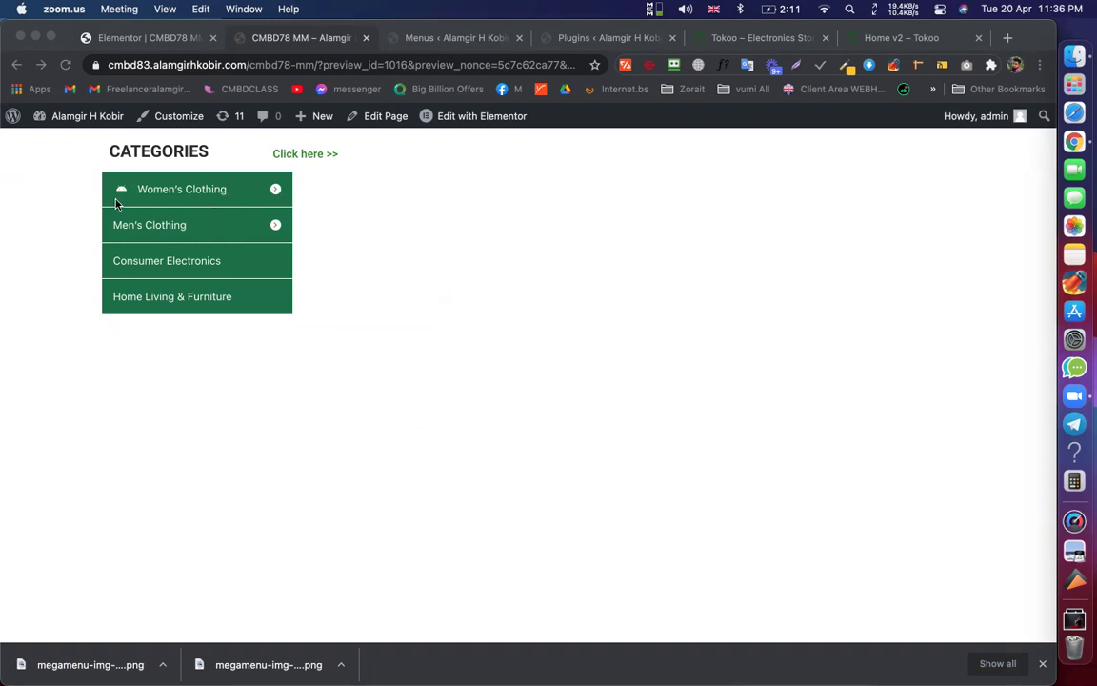
# Set the Women's Clothing item's custom mega menu width to 2000 px in its vertical menu settings and save the menu
pyautogui.click(460, 40)
pyautogui.scroll(-5, 485, 286)
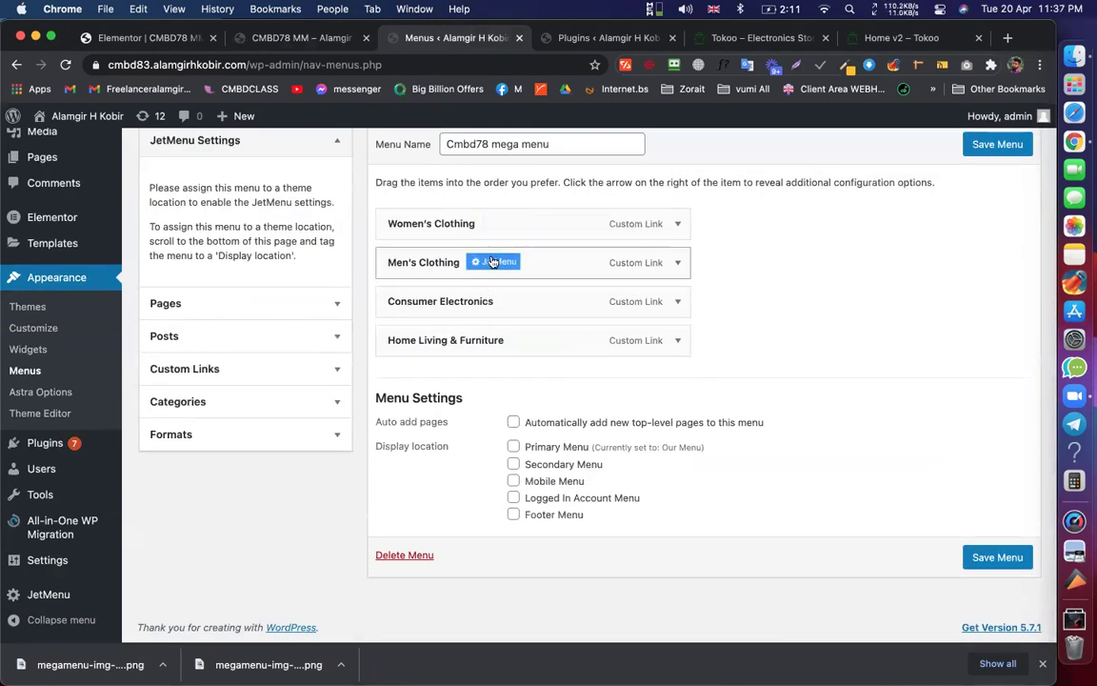
pyautogui.click(242, 40)
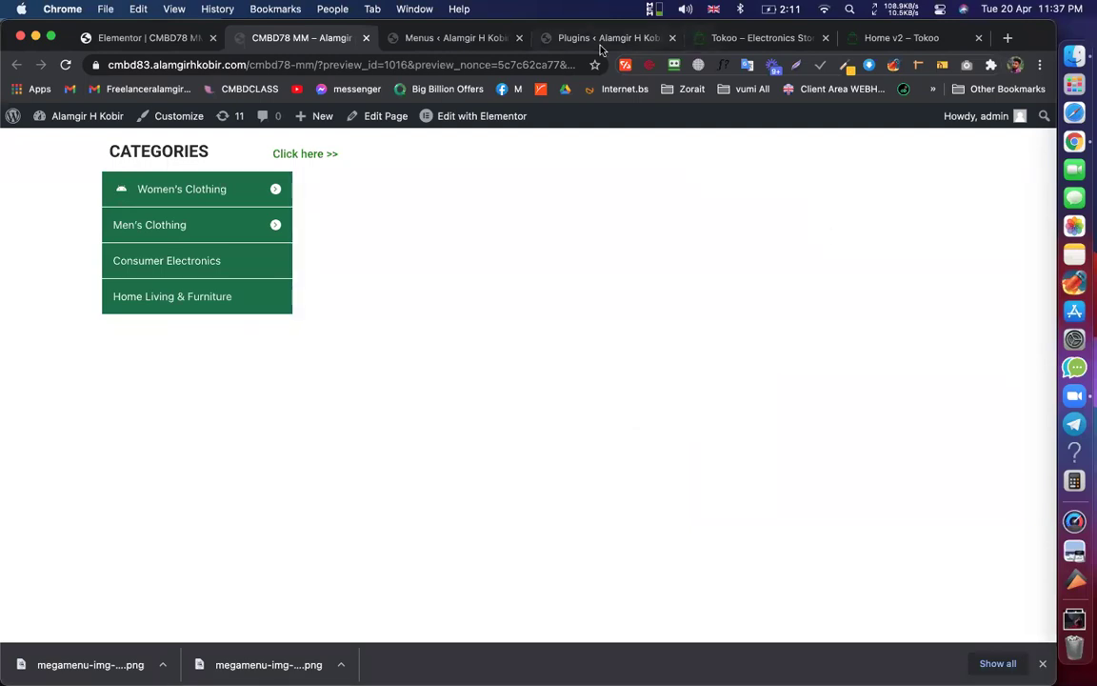
pyautogui.click(476, 38)
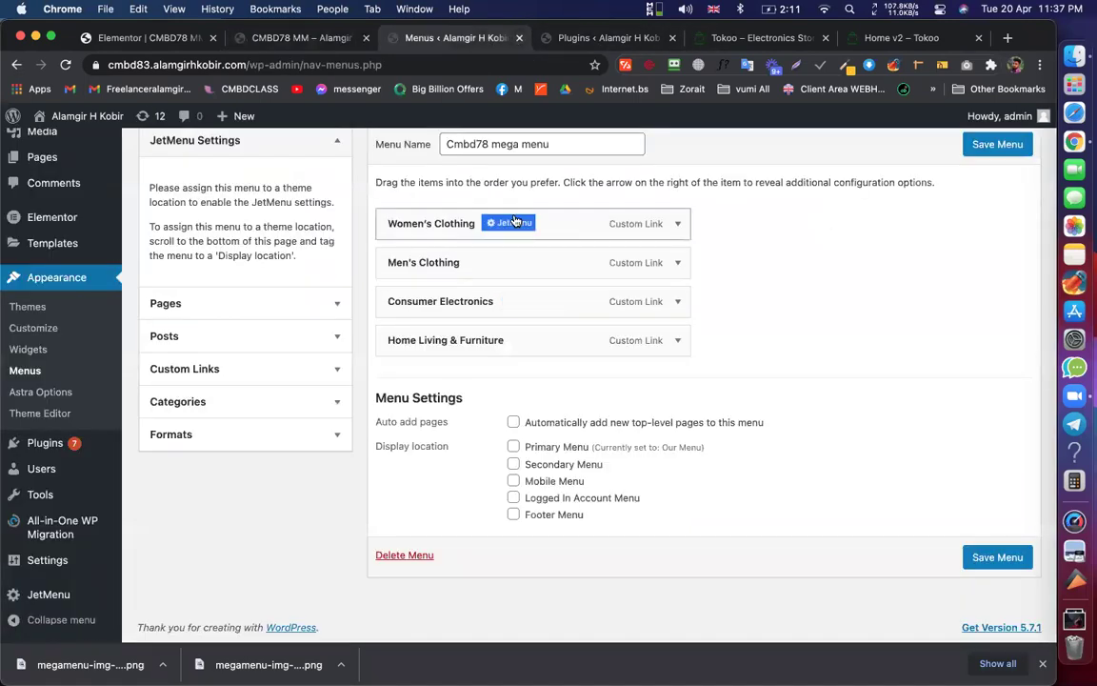
pyautogui.click(514, 222)
pyautogui.click(258, 402)
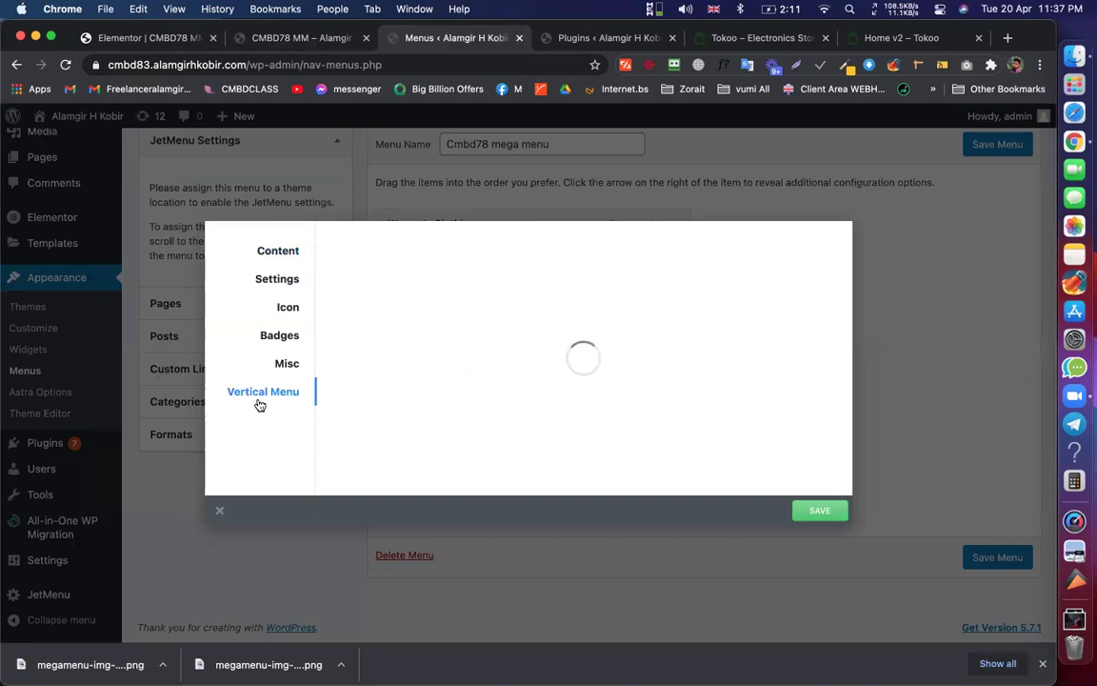
pyautogui.moveTo(452, 272); pyautogui.dragTo(613, 272)
pyautogui.click(824, 511)
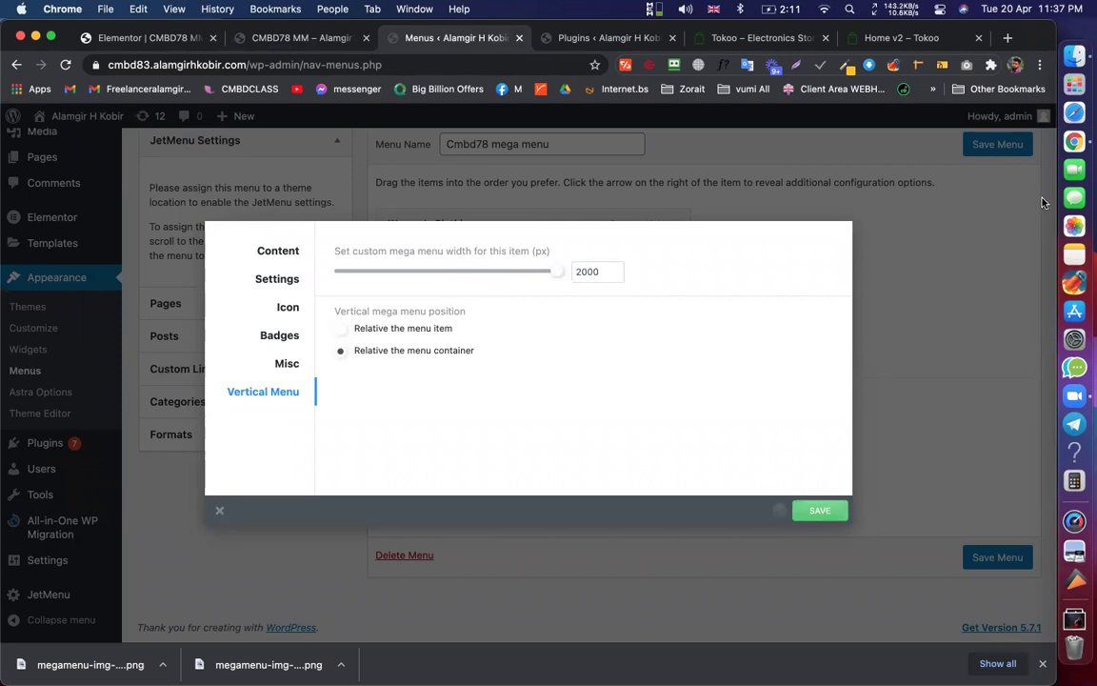
pyautogui.click(981, 145)
pyautogui.click(981, 145)
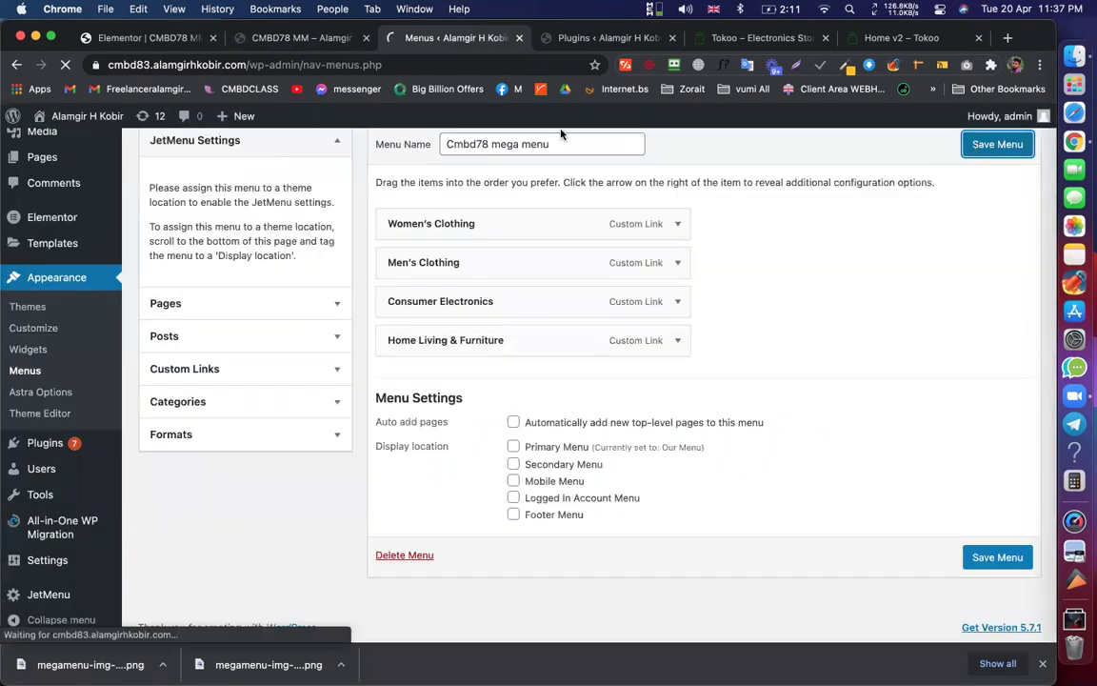
# Reload the page preview and inspect the widened mega menu panel of the Women's Clothing item
pyautogui.click(300, 38)
pyautogui.click(63, 65)
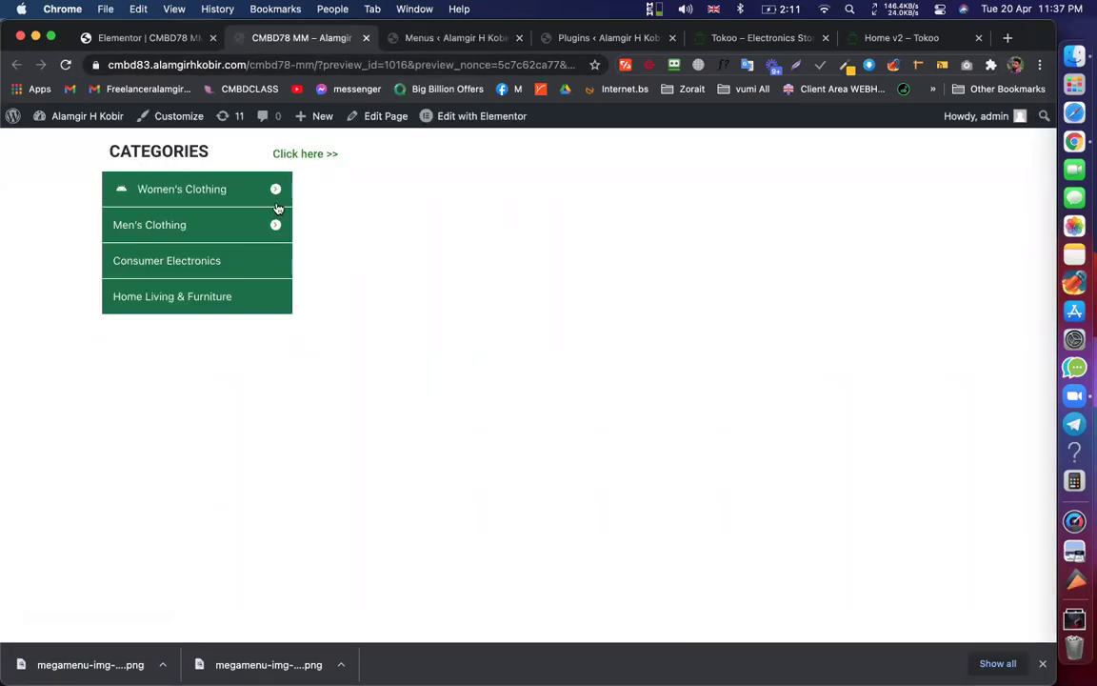
pyautogui.moveTo(274, 191)
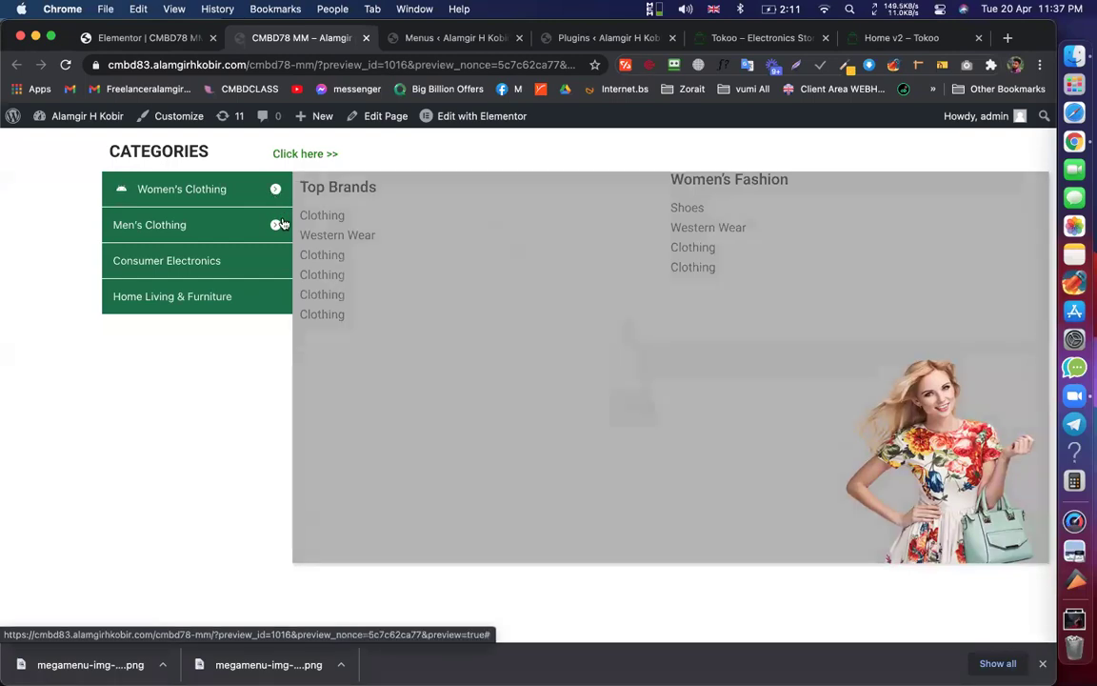
pyautogui.moveTo(276, 226)
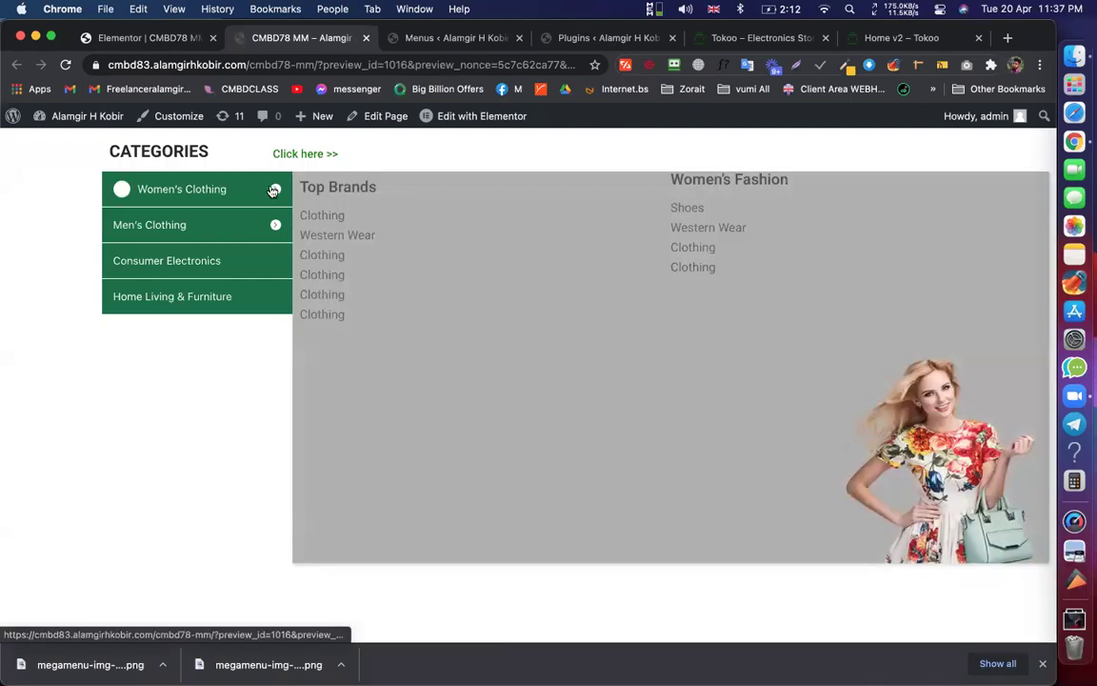
pyautogui.moveTo(246, 211)
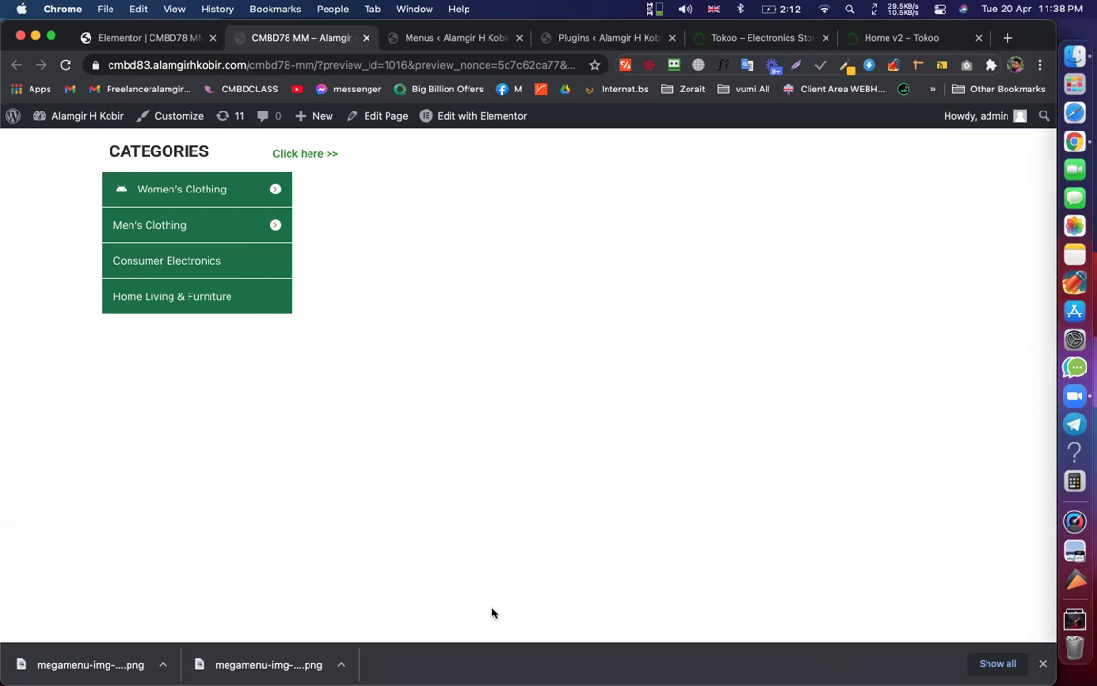
# Close the browser's downloads bar and return to the Tokoo demo to look at its category icons
pyautogui.click(1043, 664)
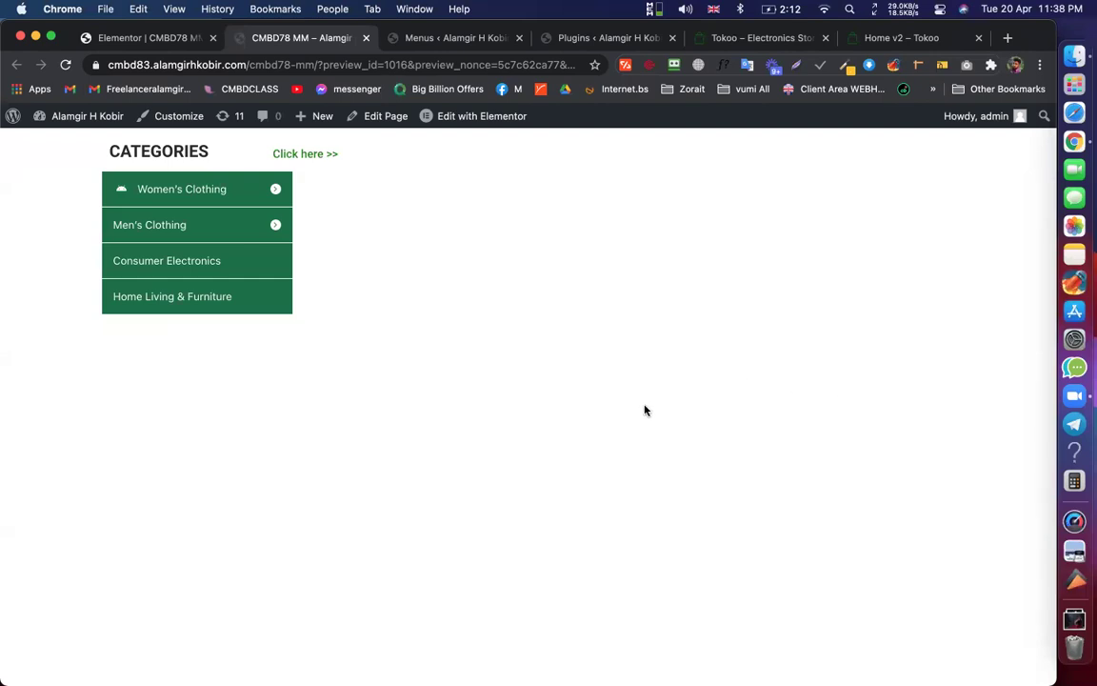
pyautogui.click(789, 43)
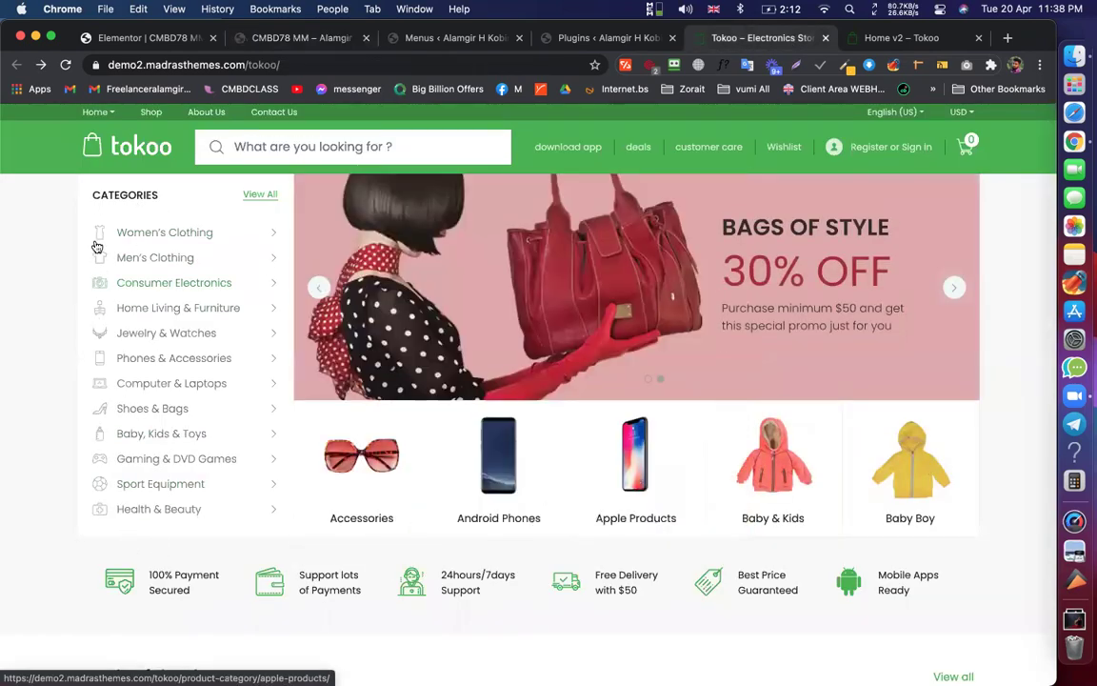
# Search Google in a new browser tab for "best plugin for mega menu"
pyautogui.moveTo(101, 299)
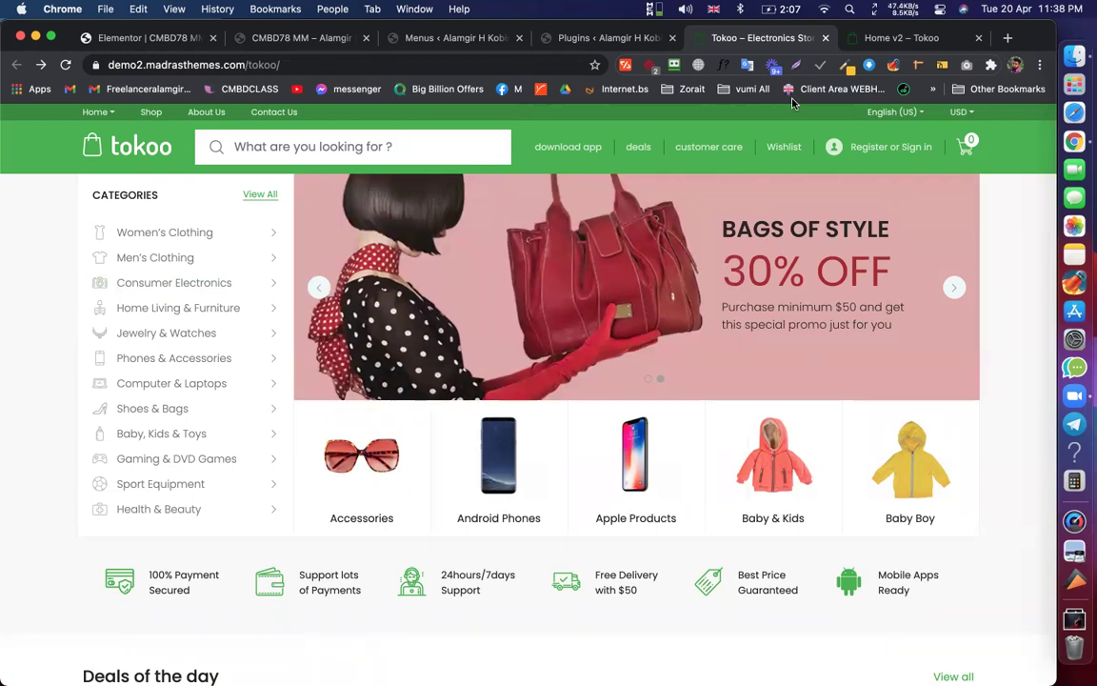
pyautogui.click(1008, 38)
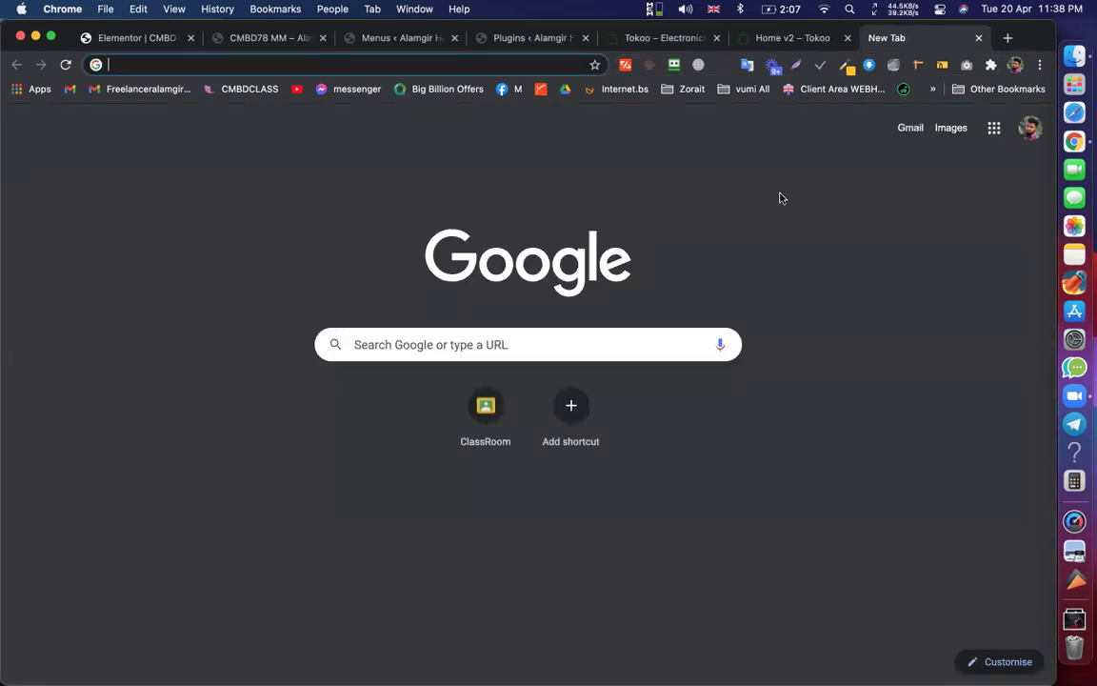
pyautogui.click(216, 64)
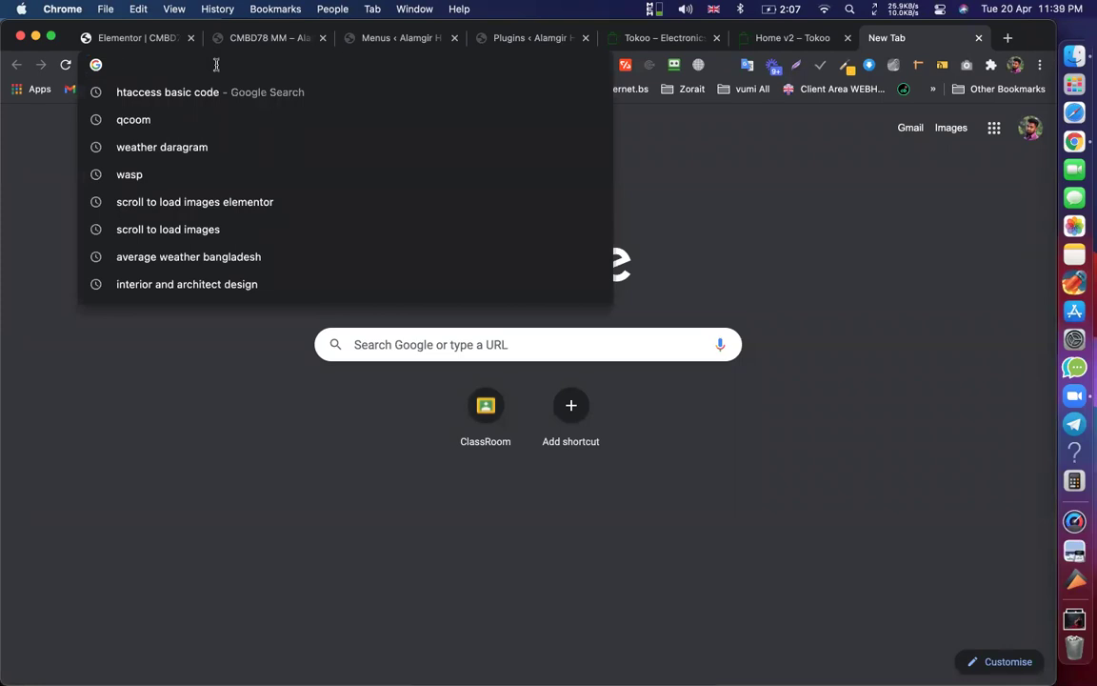
pyautogui.write('be')
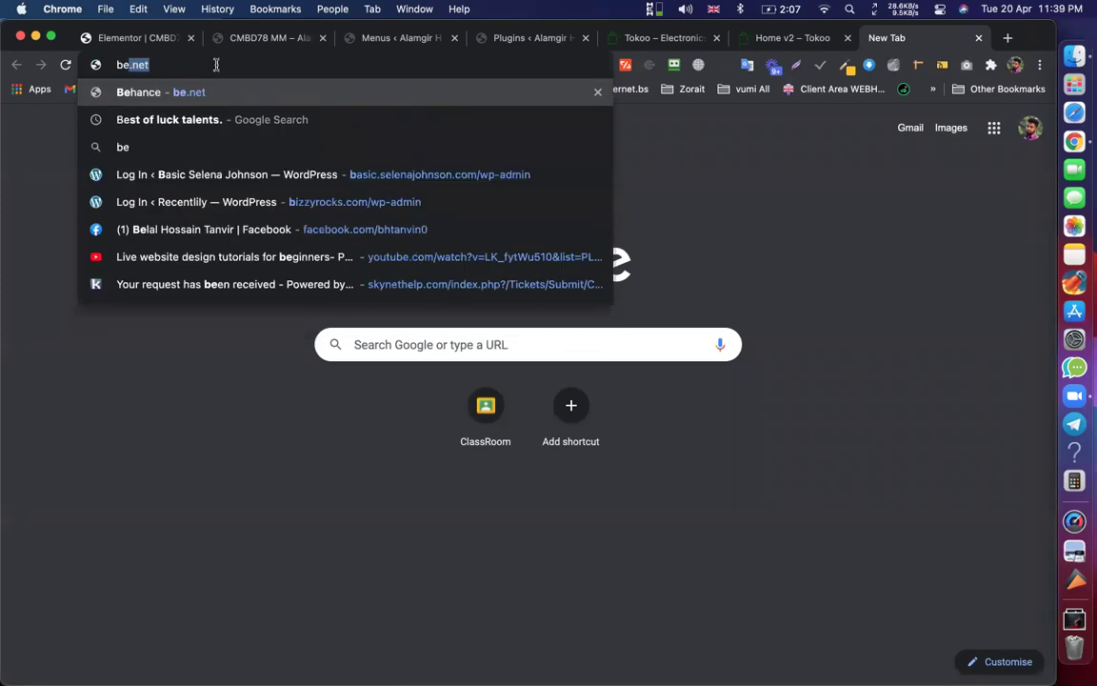
pyautogui.write('st plugin')
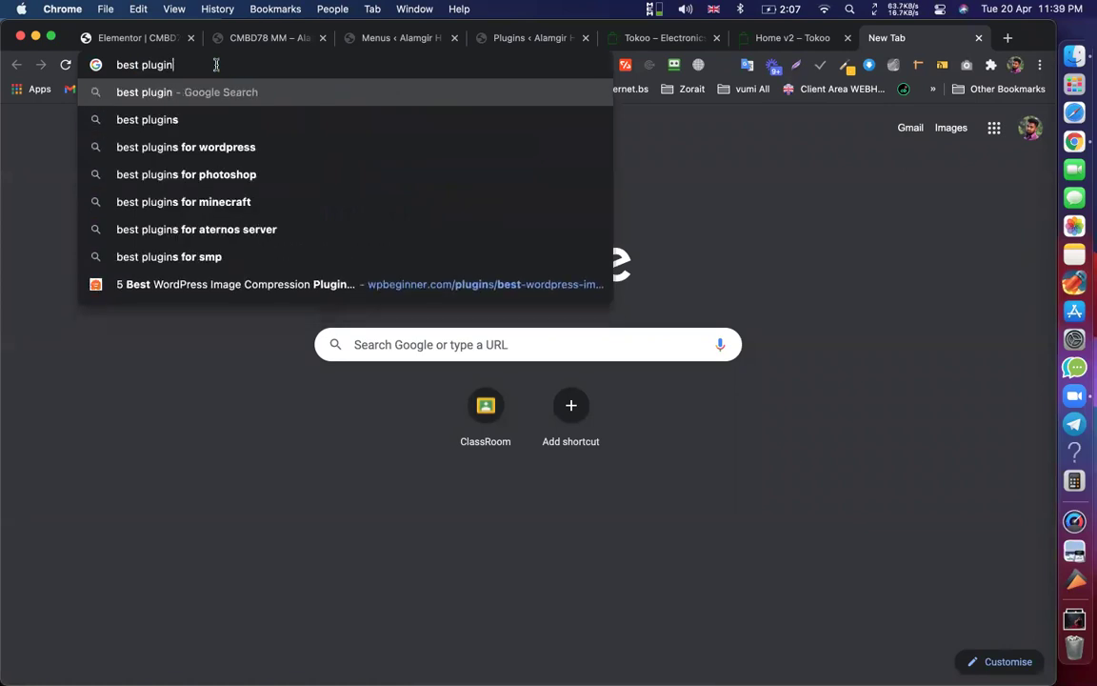
pyautogui.write(' for me')
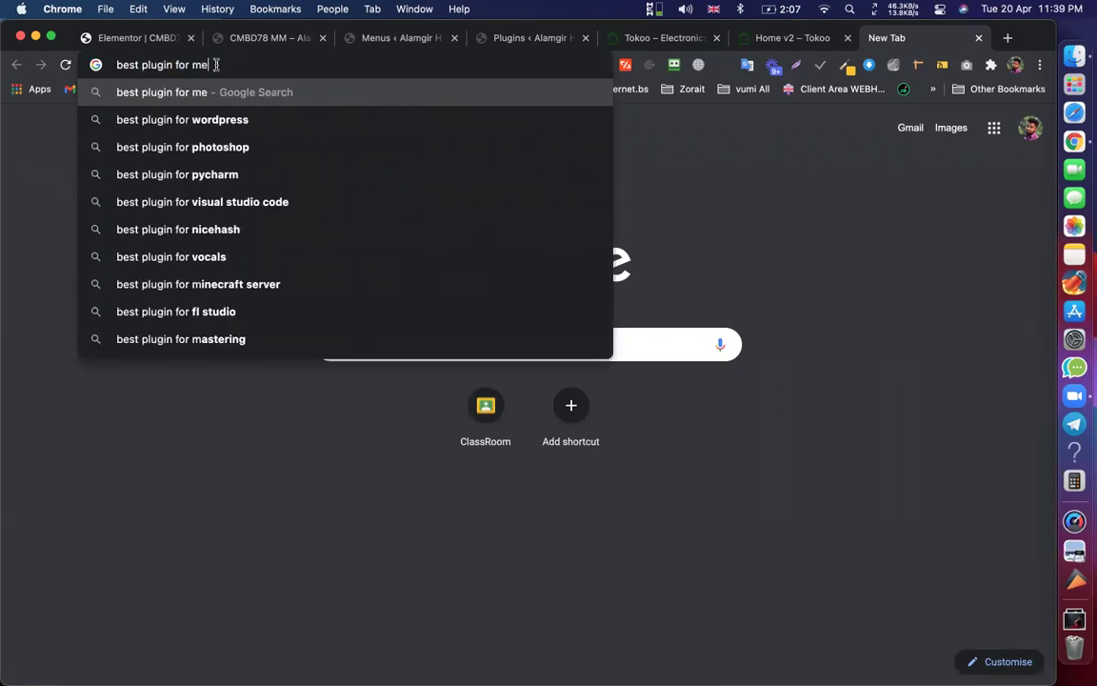
pyautogui.write('ga ')
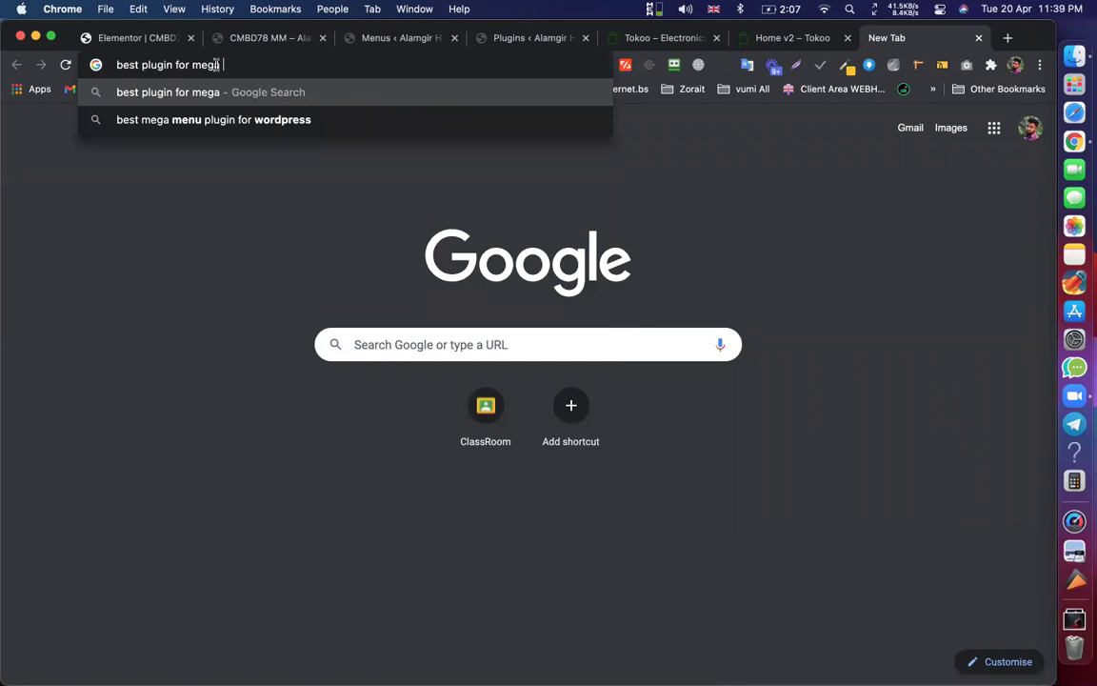
pyautogui.write('munu')
pyautogui.press('Return')
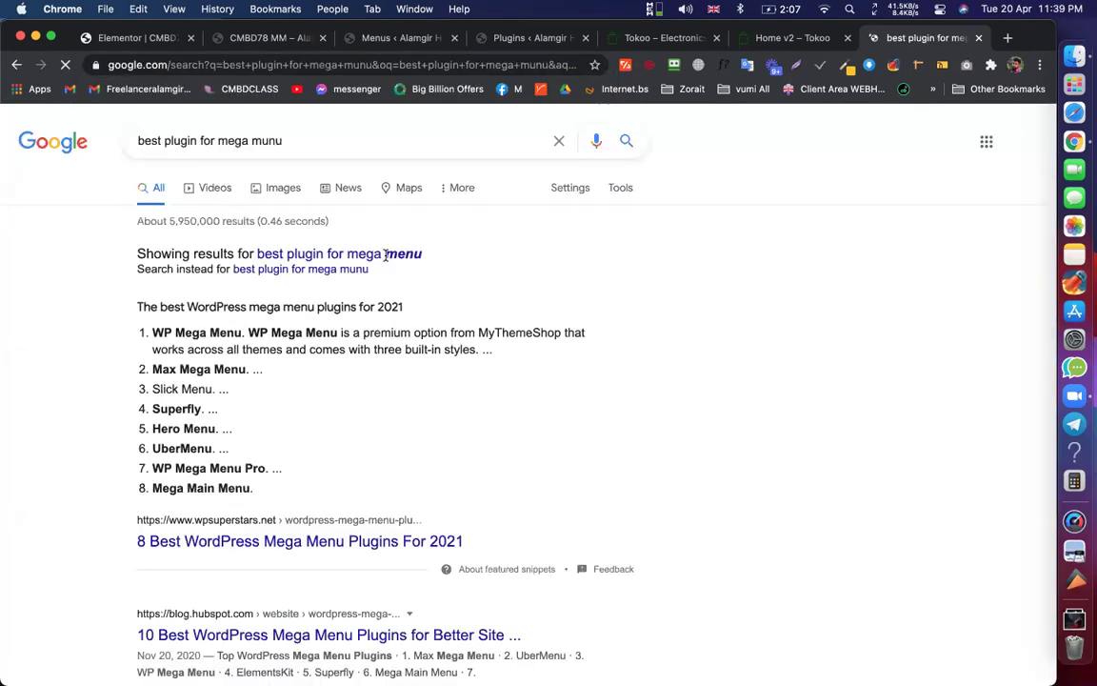
pyautogui.click(386, 253)
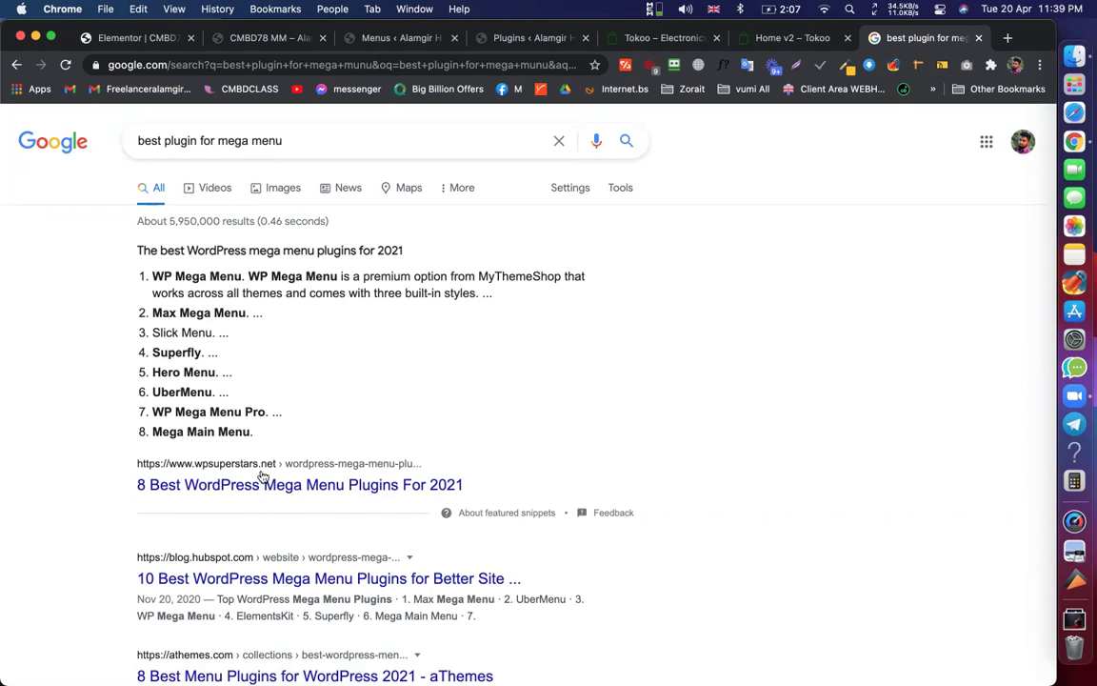
# Look up the WP Mega Menu entry from the search results and open its WordPress.org plugin page
pyautogui.moveTo(152, 277); pyautogui.dragTo(243, 277)
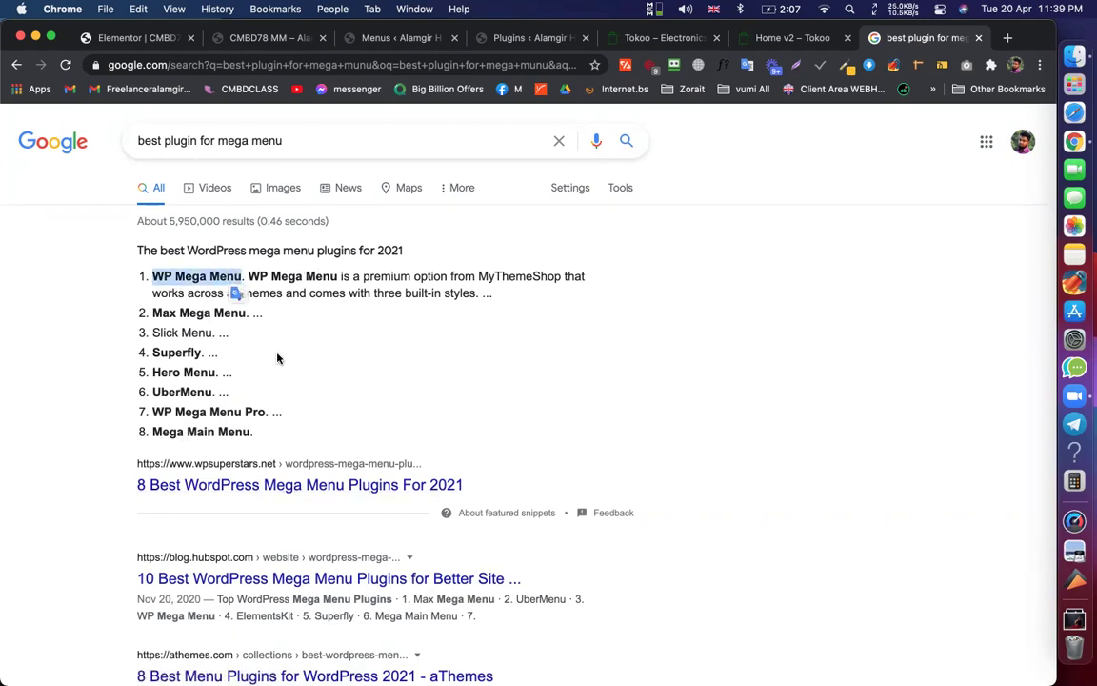
pyautogui.scroll(-2, 237, 277)
pyautogui.scroll(2, 237, 276)
pyautogui.moveTo(241, 276)
pyautogui.mouseDown()
pyautogui.moveTo(154, 276)
pyautogui.moveTo(240, 275)
pyautogui.mouseUp()
pyautogui.rightClick(244, 277)
pyautogui.click(308, 328)
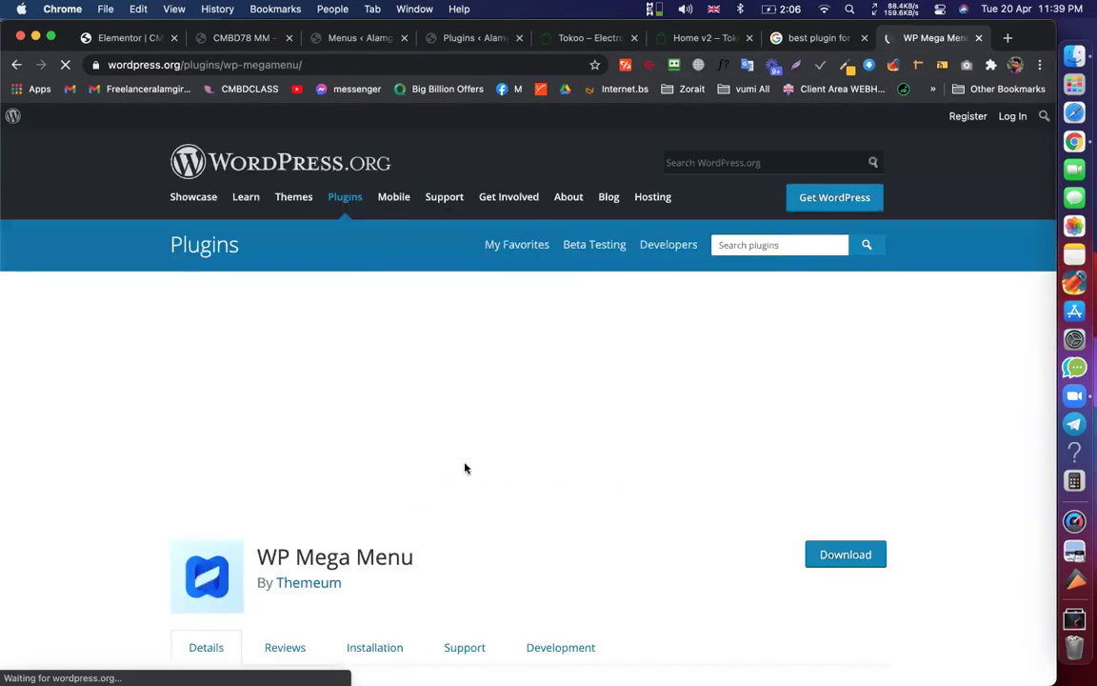
# Examine the WP Mega Menu plugin's description, installation instructions and user reviews
pyautogui.scroll(-5, 622, 421)
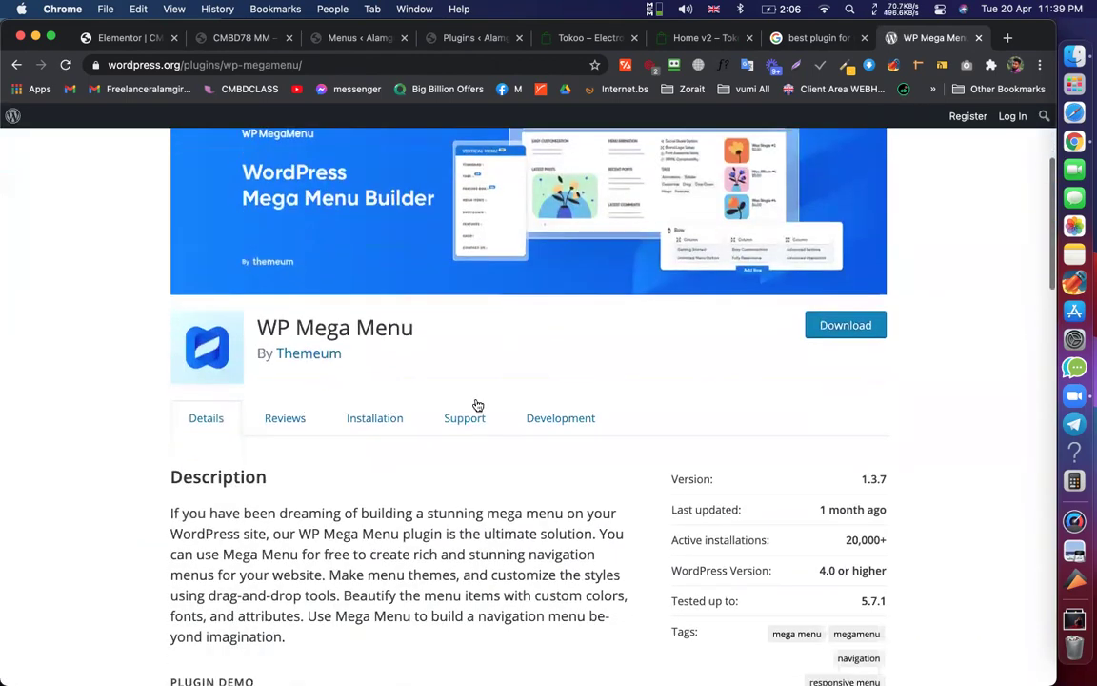
pyautogui.scroll(-1, 475, 407)
pyautogui.click(386, 403)
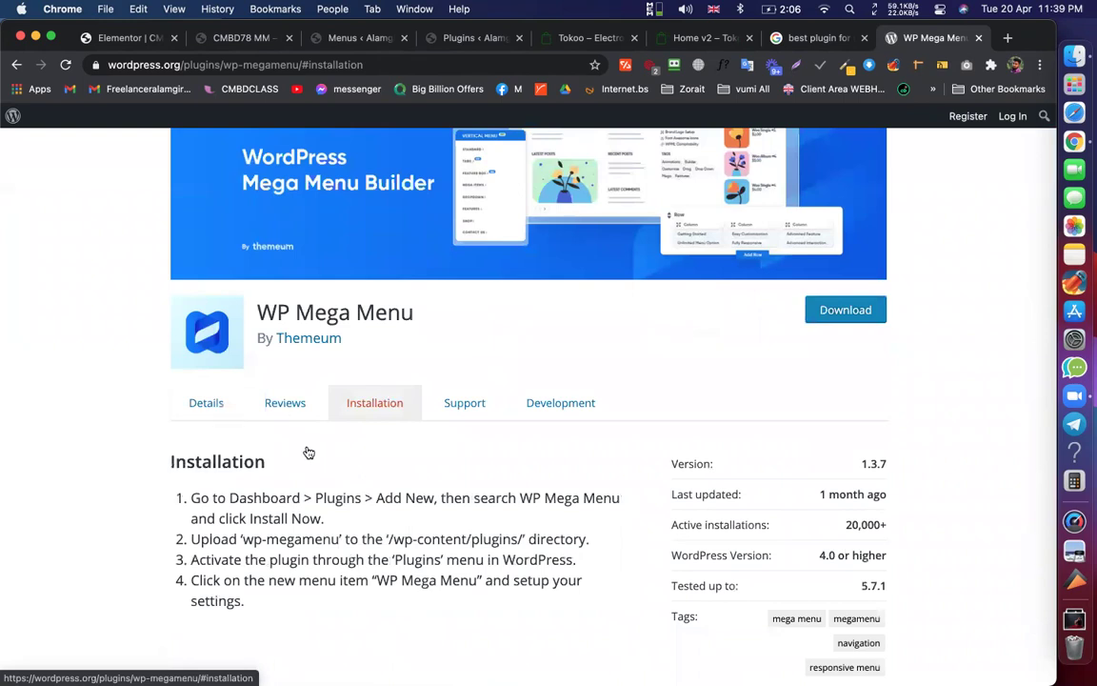
pyautogui.click(284, 403)
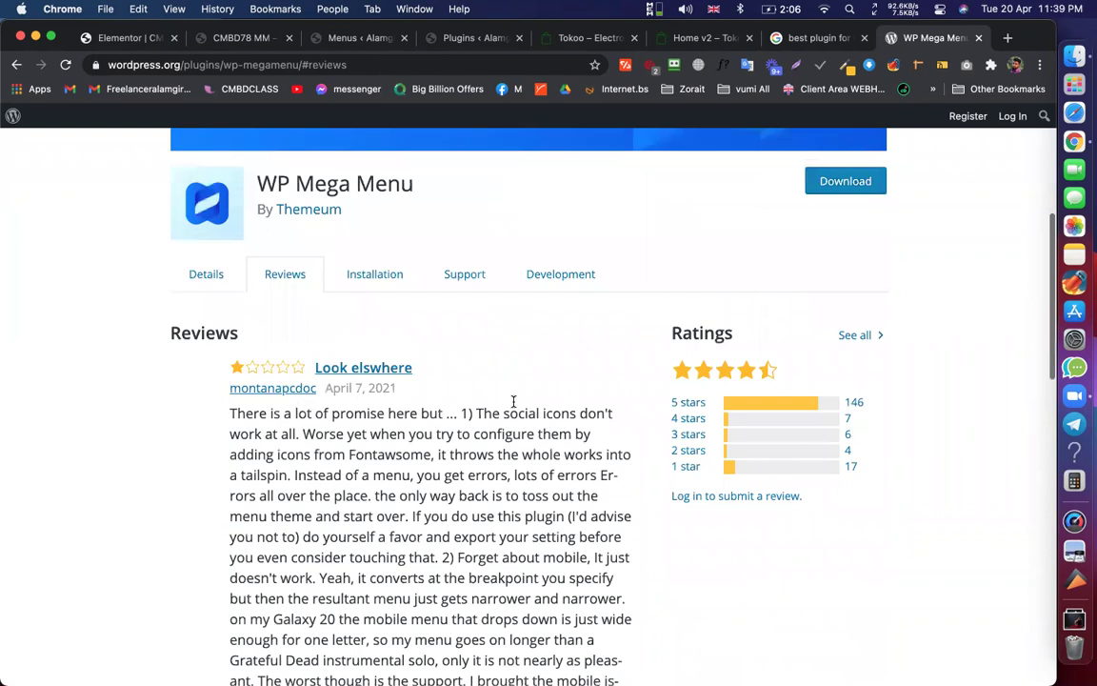
pyautogui.scroll(-5, 513, 401)
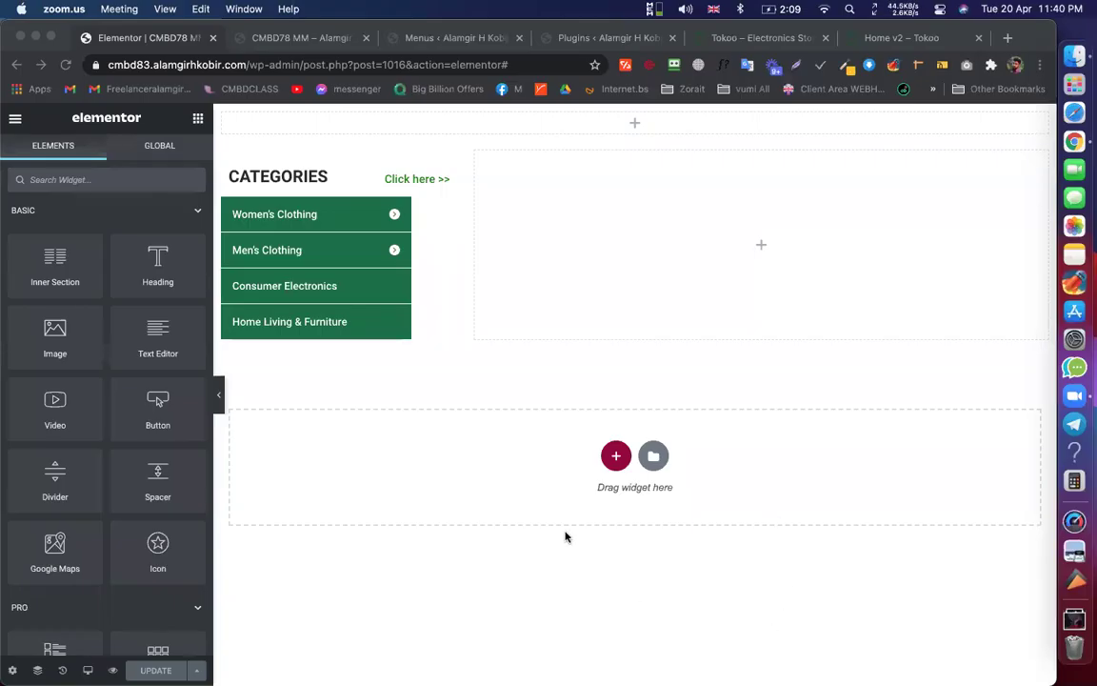
# Add a Mega Menu widget to the empty section above the categories in Elementor and assign it the Cmbd78 mega menu
pyautogui.click(618, 531)
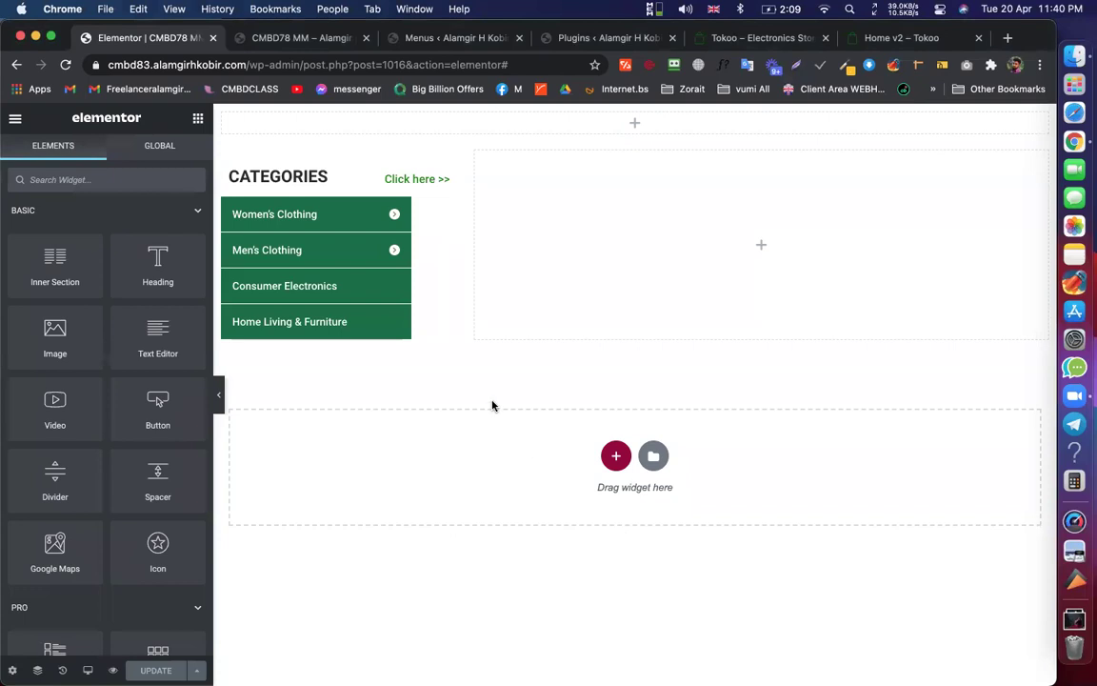
pyautogui.moveTo(486, 214)
pyautogui.write('mega')
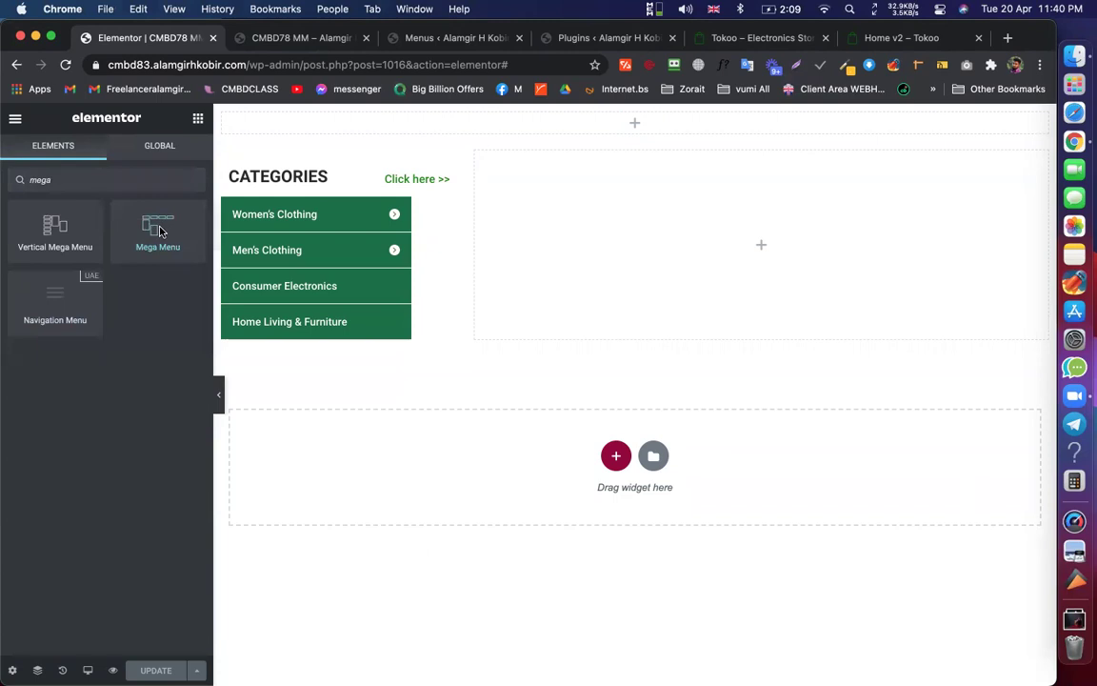
pyautogui.moveTo(153, 226); pyautogui.dragTo(566, 130)
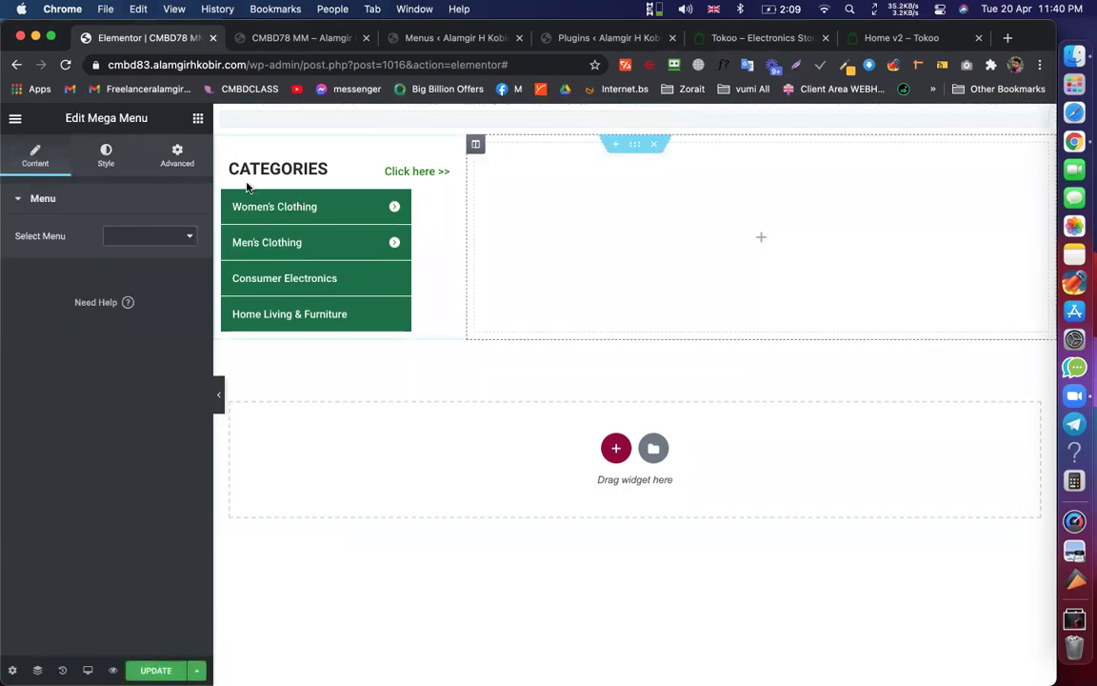
pyautogui.click(177, 239)
pyautogui.click(157, 314)
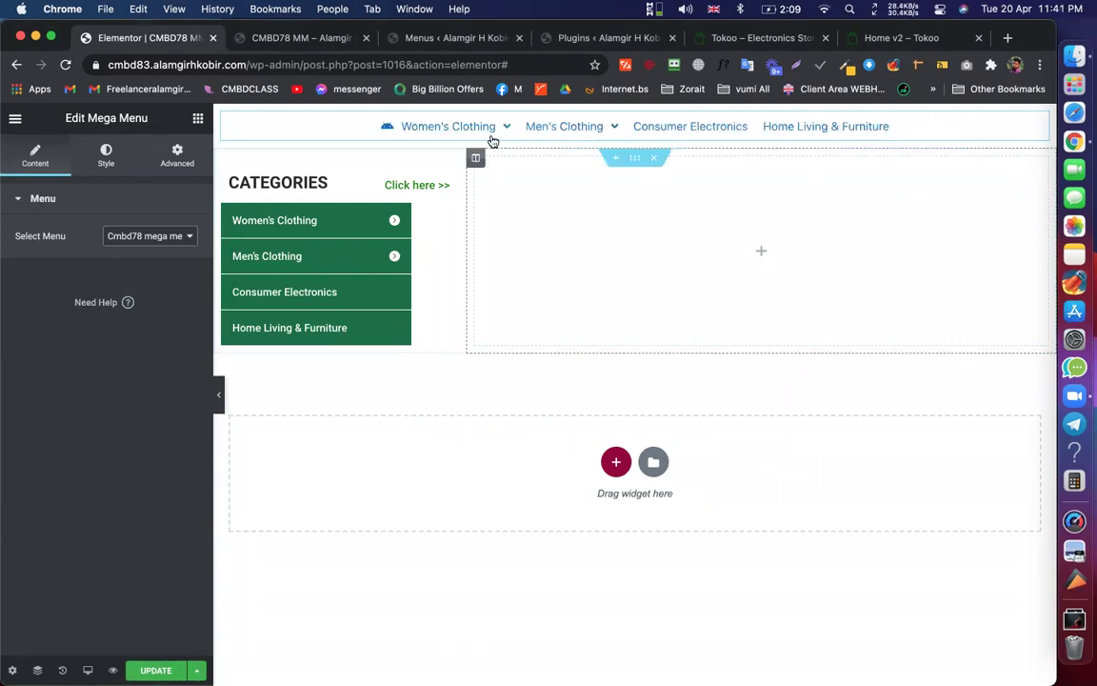
# Compare the Women's and Men's Clothing dropdowns with the horizontal menu panels on the Tokoo Home v2 demo, and return to Elementor
pyautogui.moveTo(489, 132)
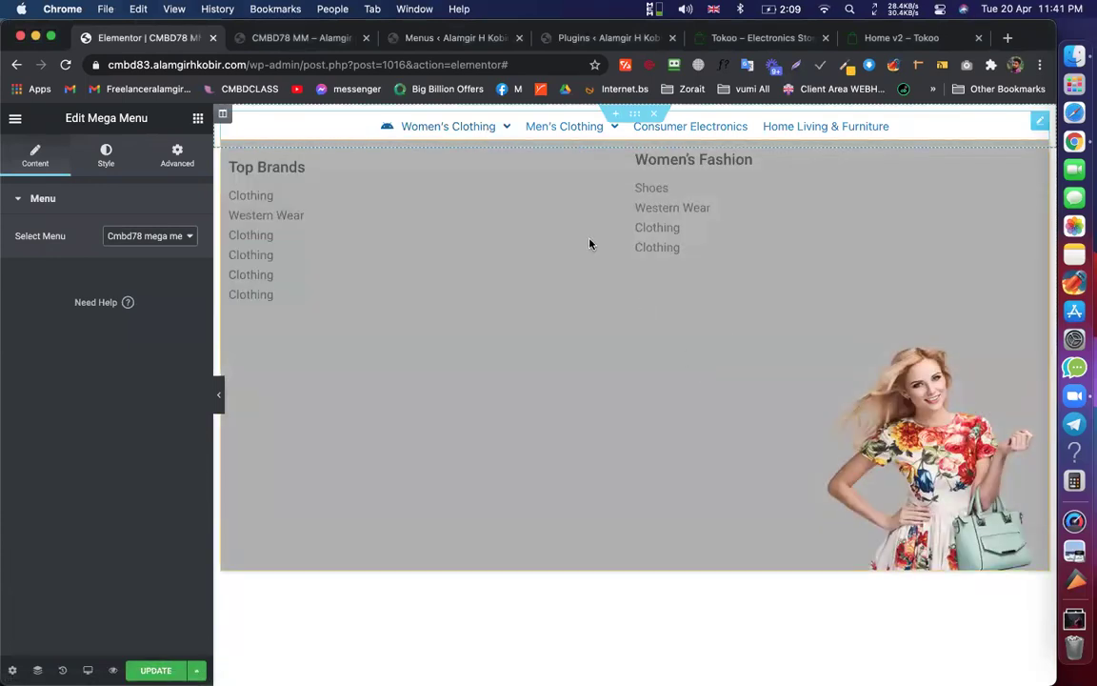
pyautogui.moveTo(571, 132)
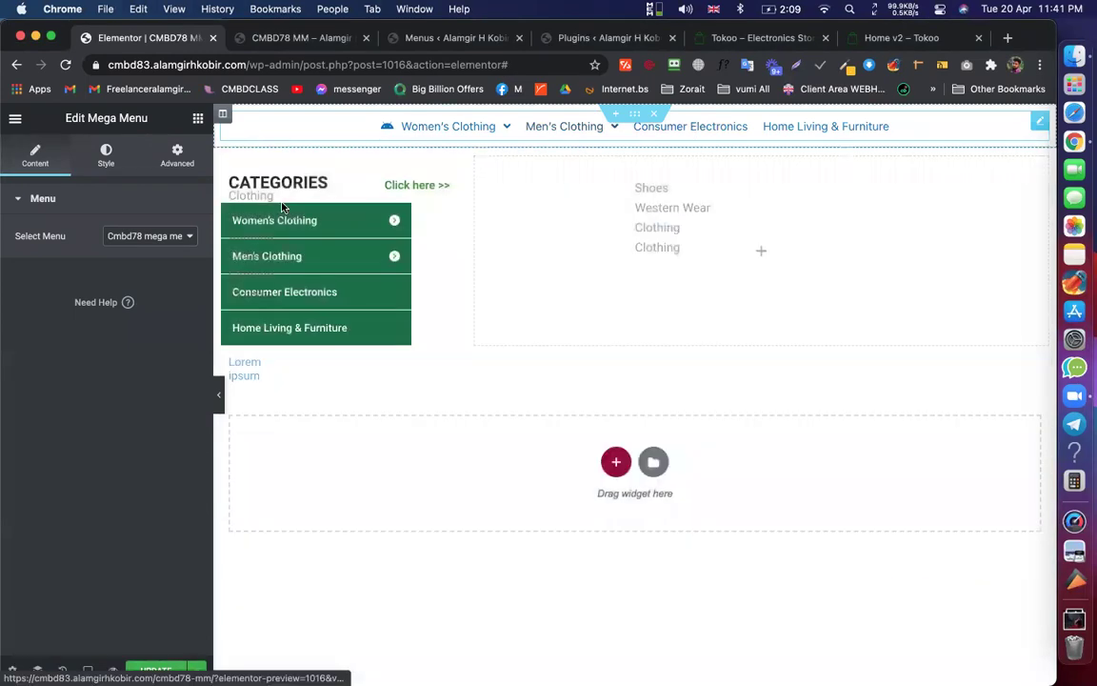
pyautogui.press('super+5')
pyautogui.press('super+6')
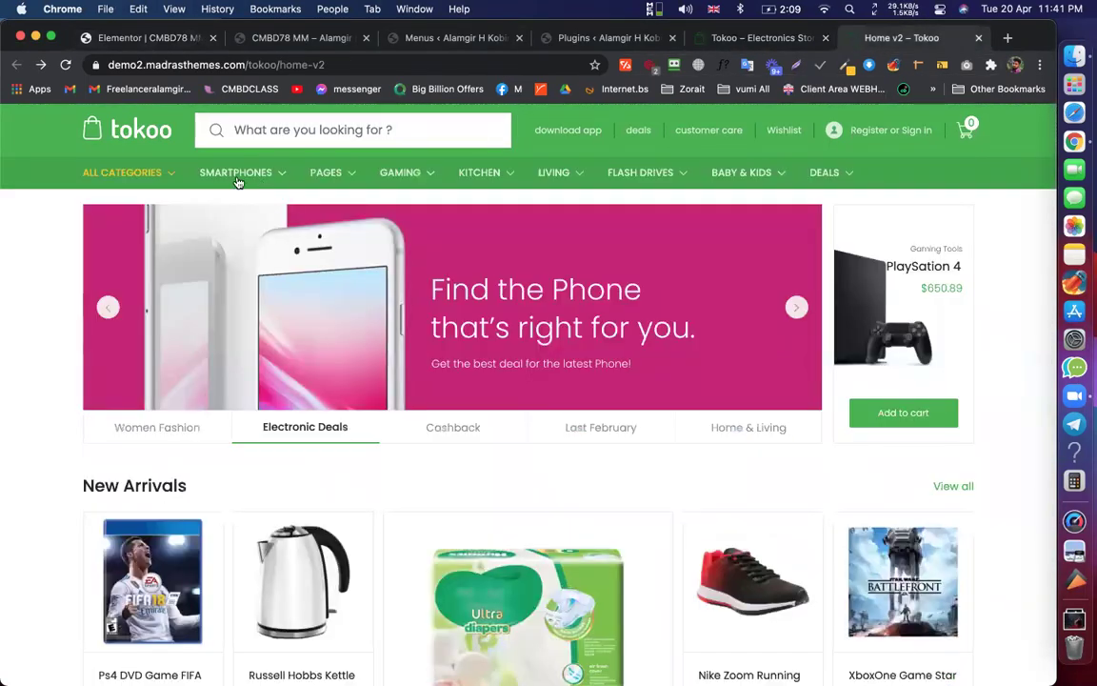
pyautogui.click(133, 172)
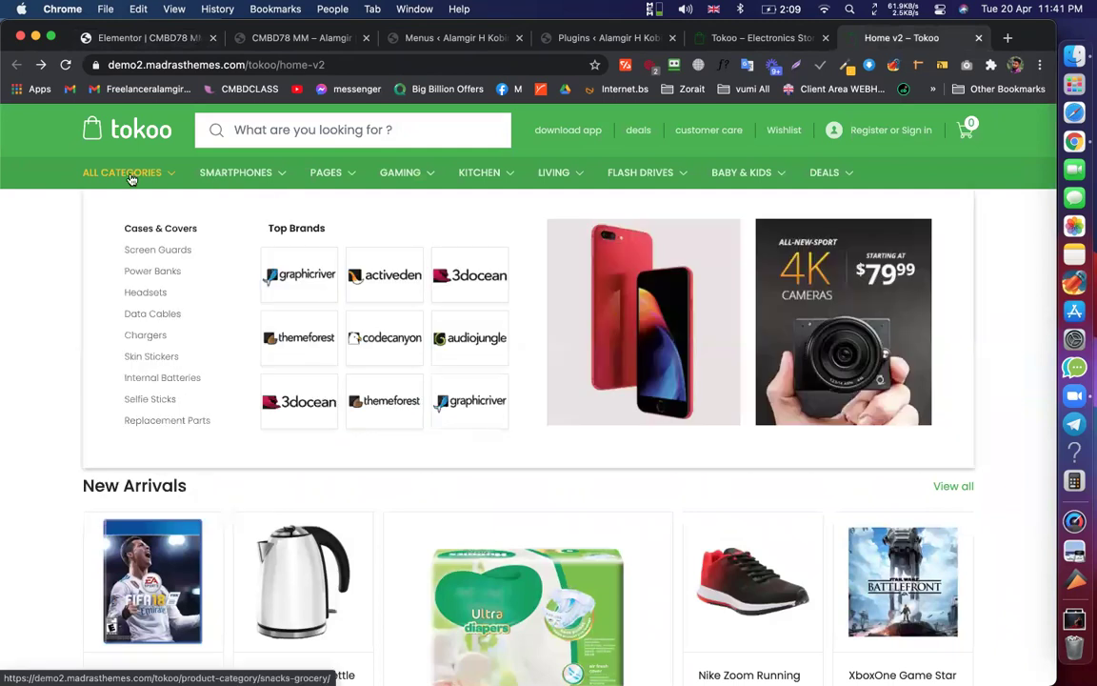
pyautogui.moveTo(758, 173)
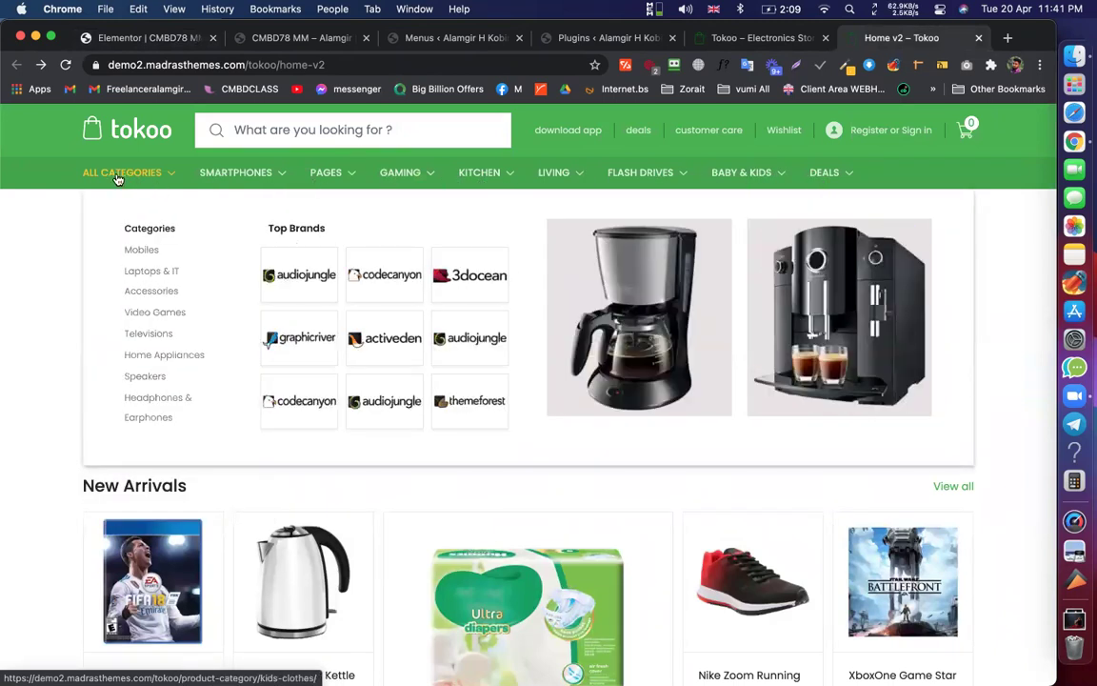
pyautogui.click(142, 39)
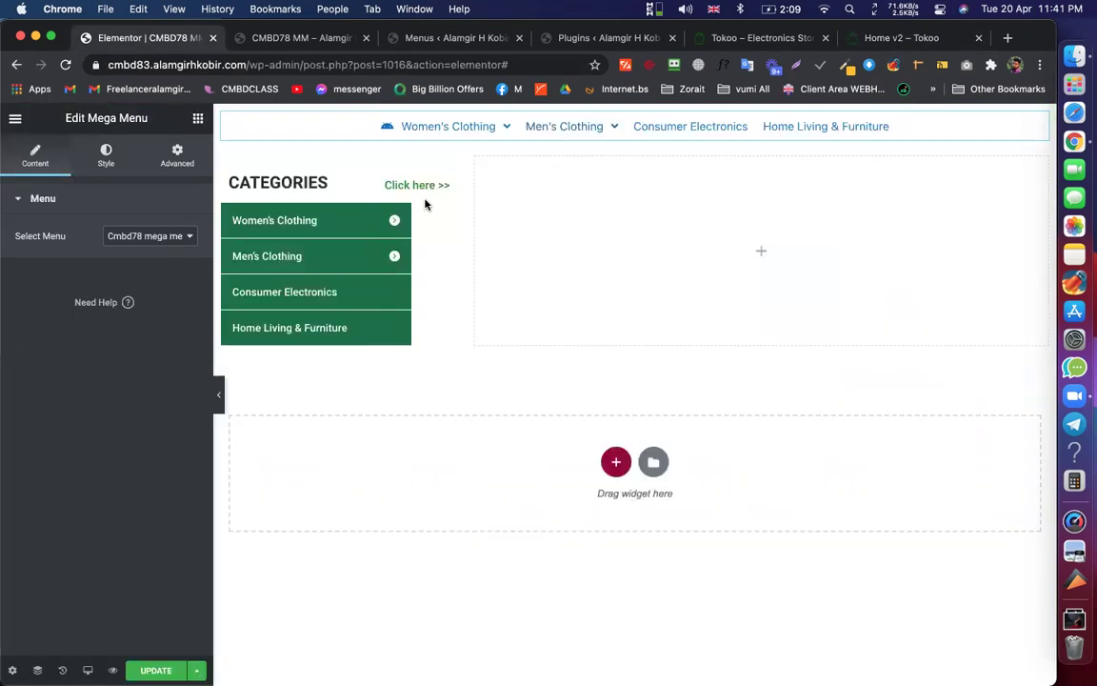
# Delete the section holding the vertical categories menu and update the page to check the horizontal menu in the preview
pyautogui.click(654, 158)
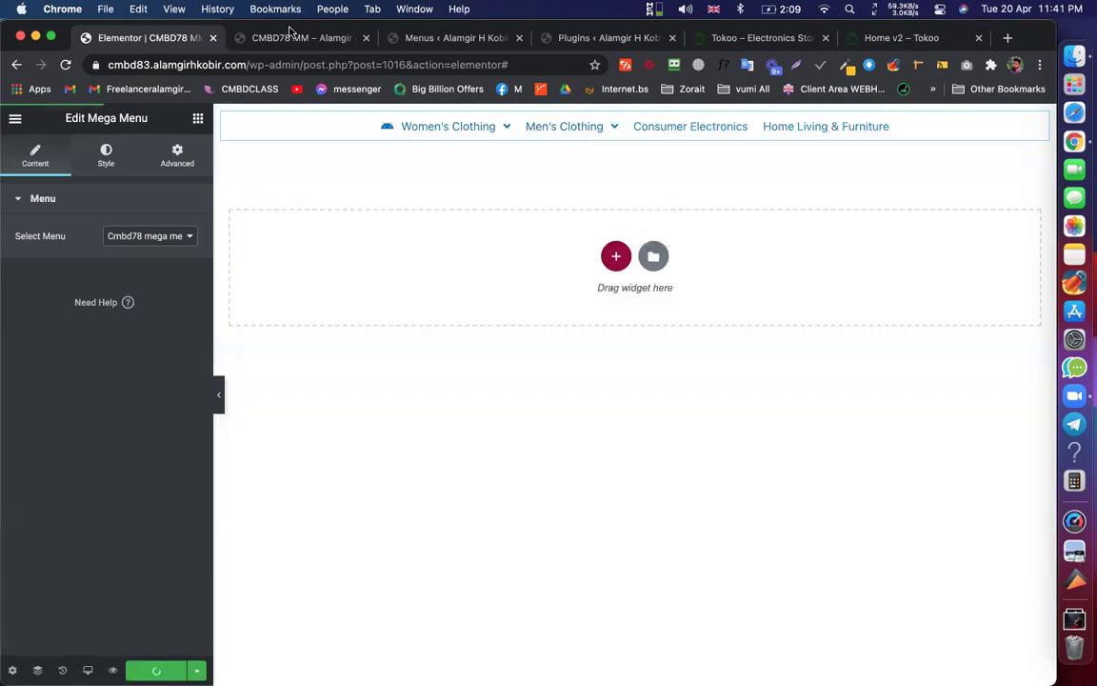
pyautogui.click(295, 40)
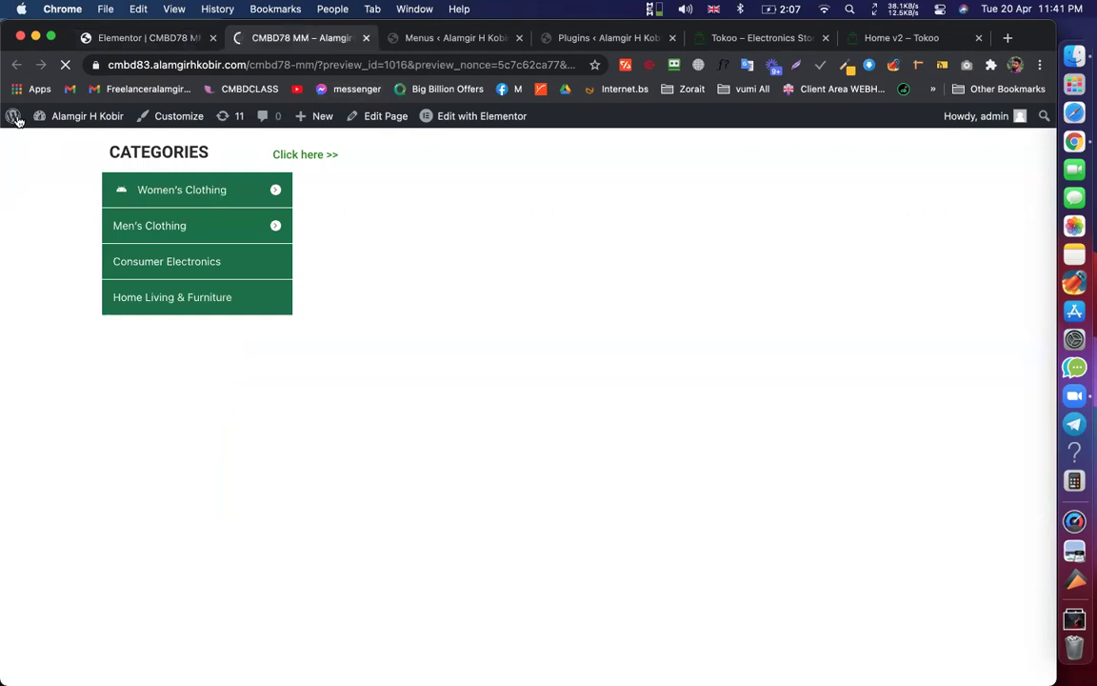
pyautogui.moveTo(12, 116)
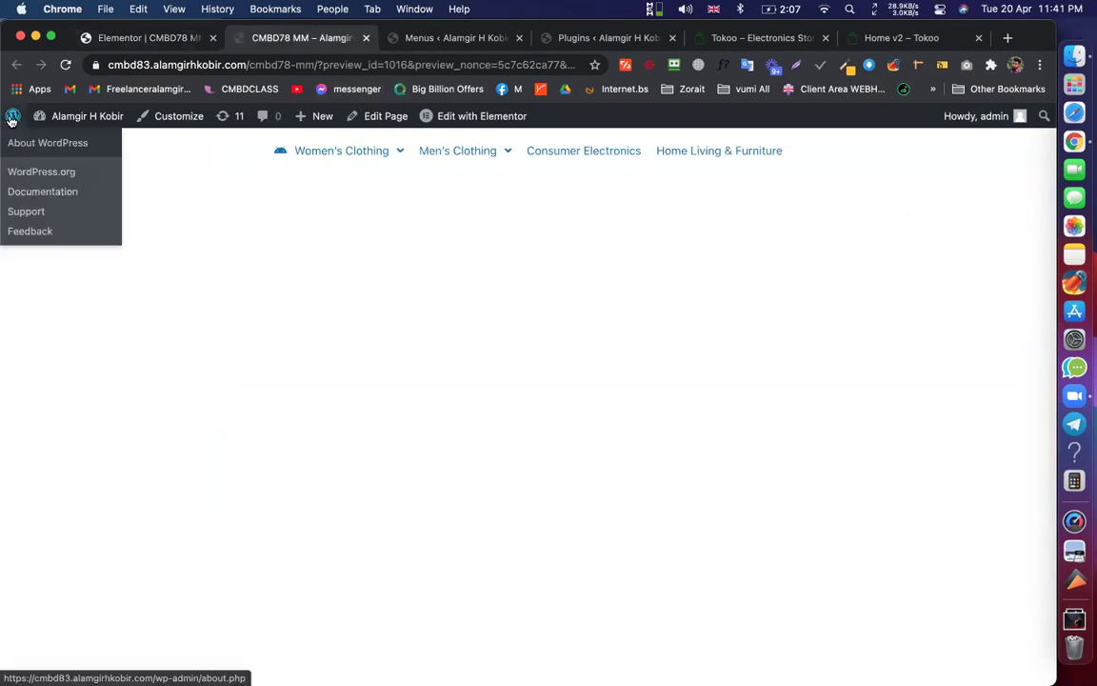
pyautogui.press('super+r')
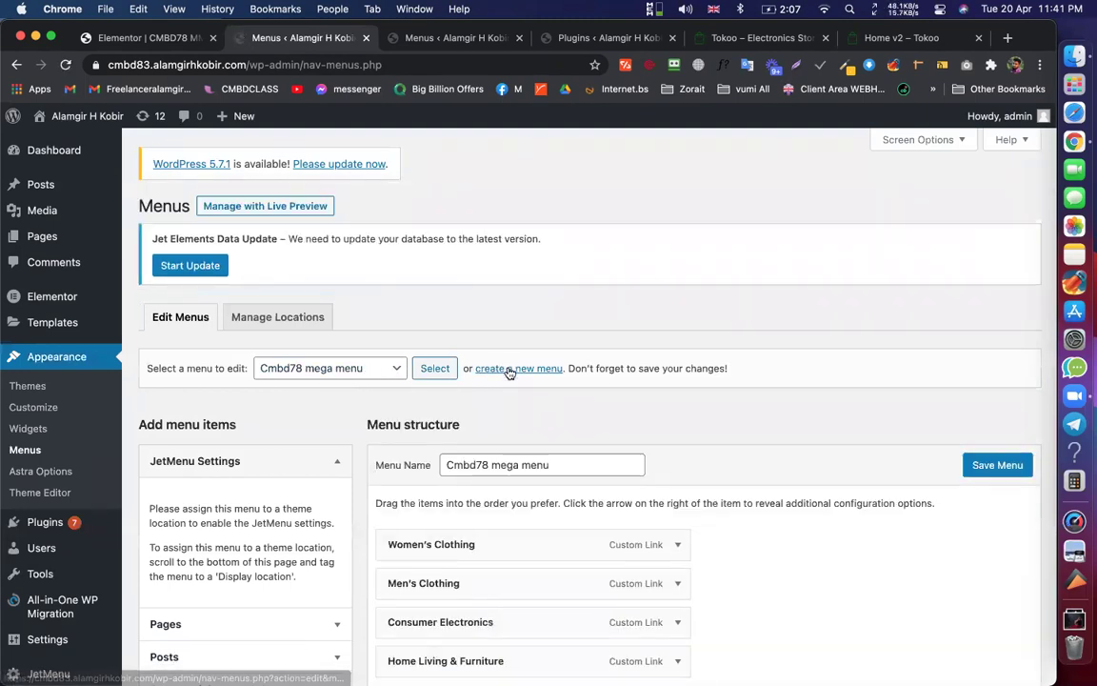
# Create a new WordPress menu named "cmbd78 mega menu 2"
pyautogui.click(509, 369)
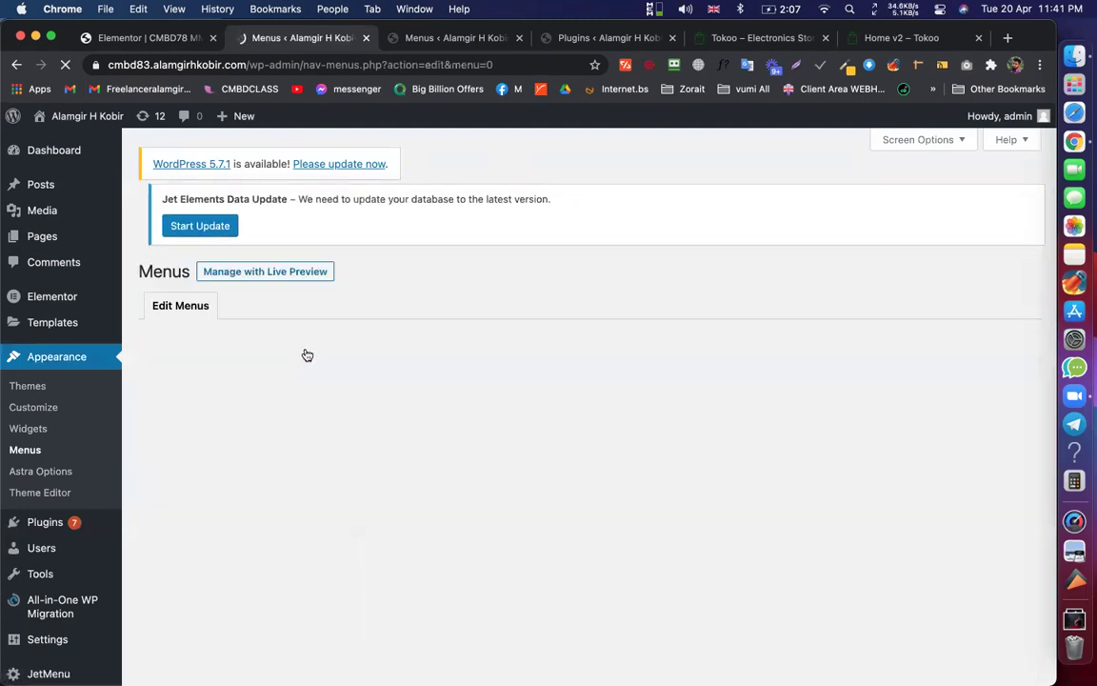
pyautogui.click(491, 455)
pyautogui.write('cmbd78 mega menu')
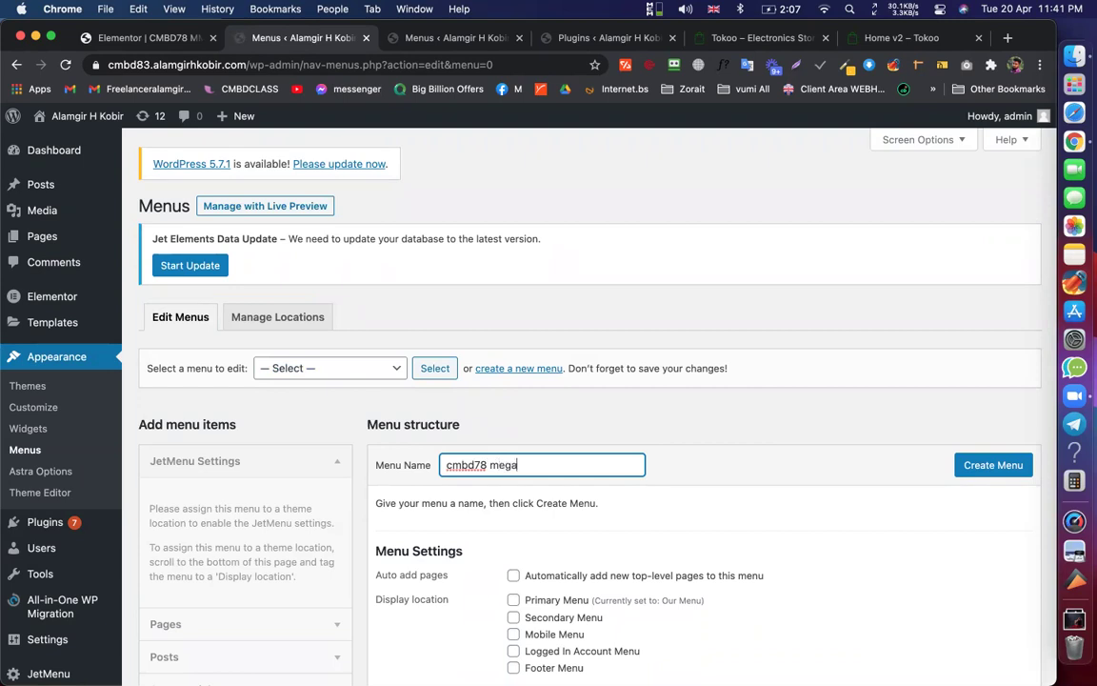
pyautogui.write(' 2')
pyautogui.click(989, 467)
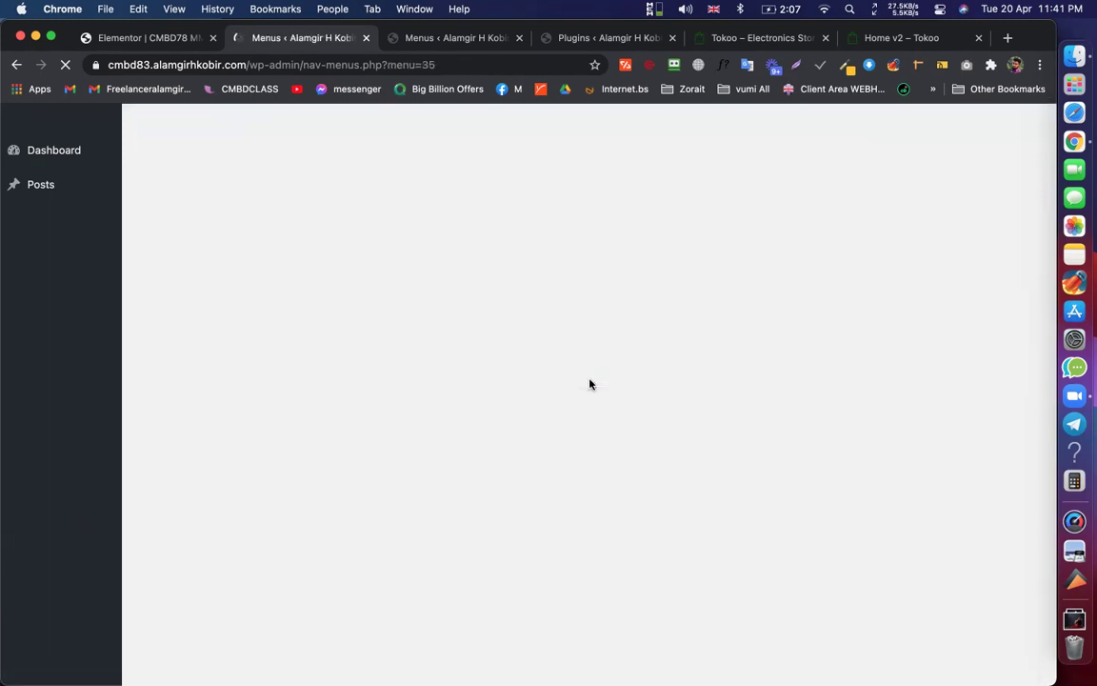
# Add the gaming, kitchen, Pages and smartphones categories to the cmbd78 mega menu 2 structure
pyautogui.scroll(-3, 706, 344)
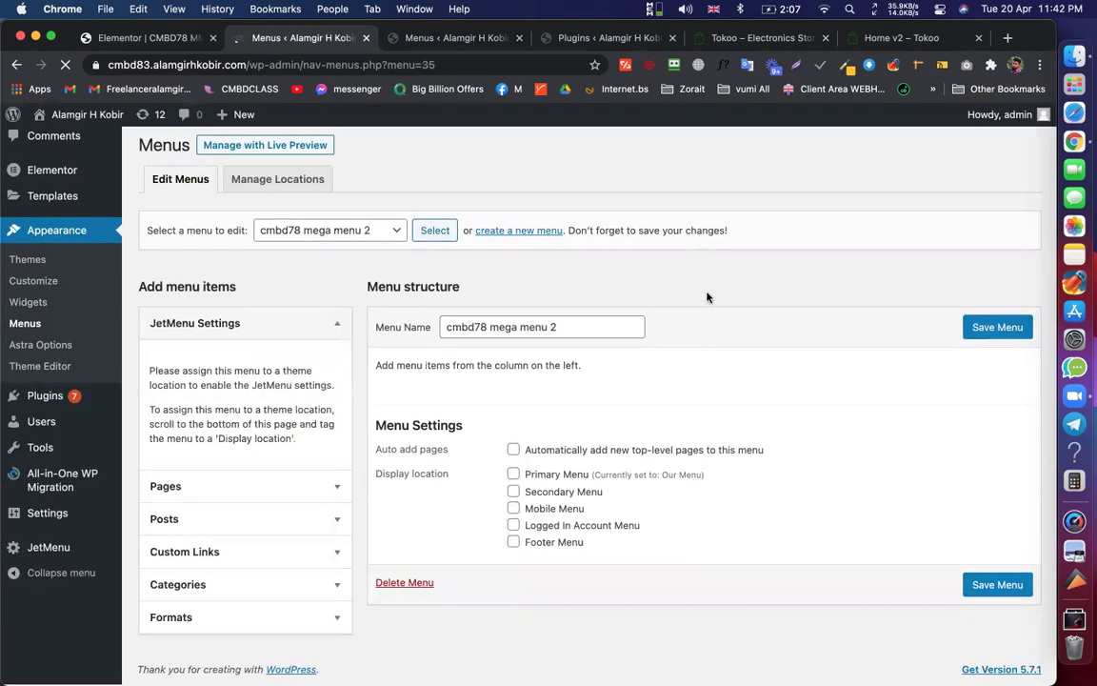
pyautogui.moveTo(459, 298); pyautogui.dragTo(368, 298)
pyautogui.click(374, 527)
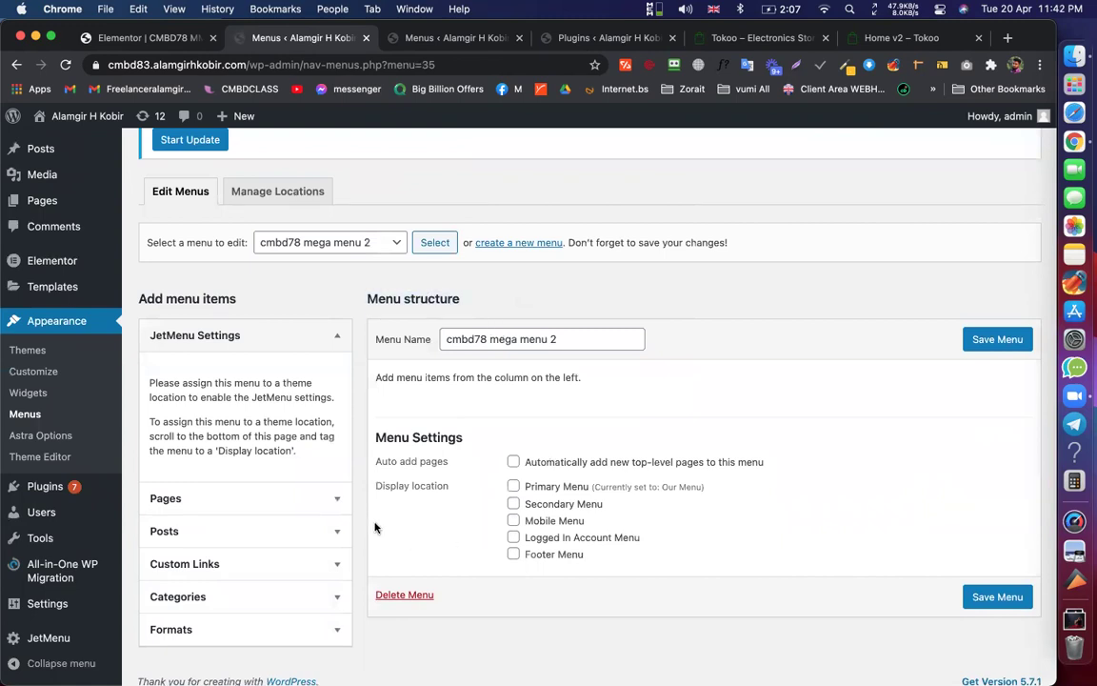
pyautogui.click(328, 557)
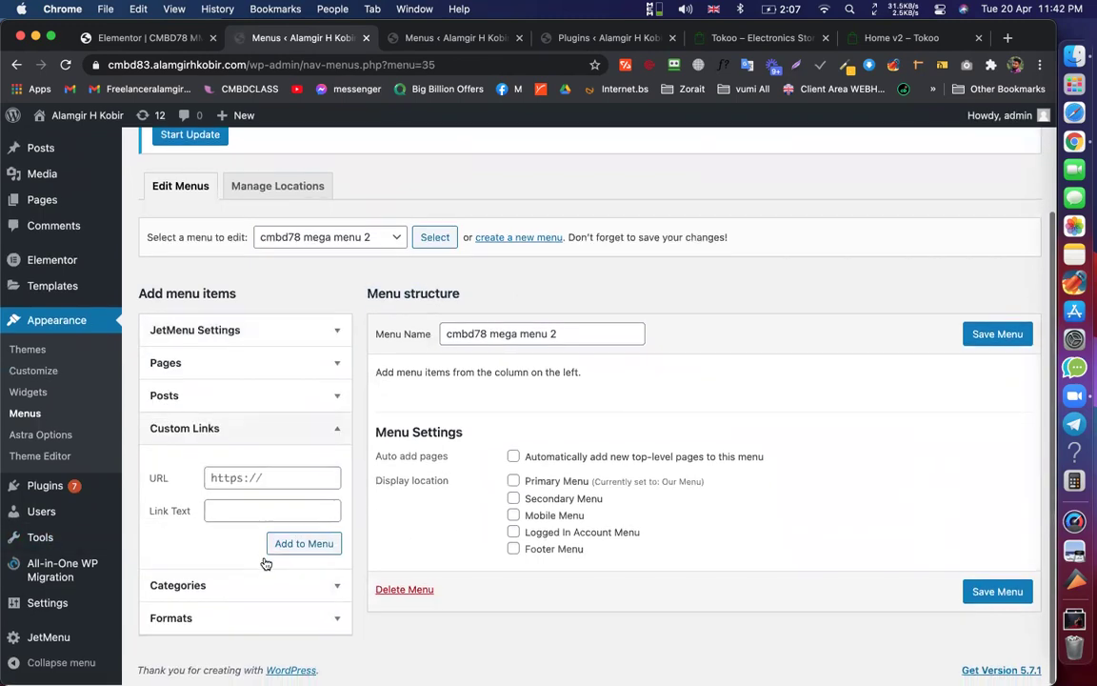
pyautogui.click(229, 582)
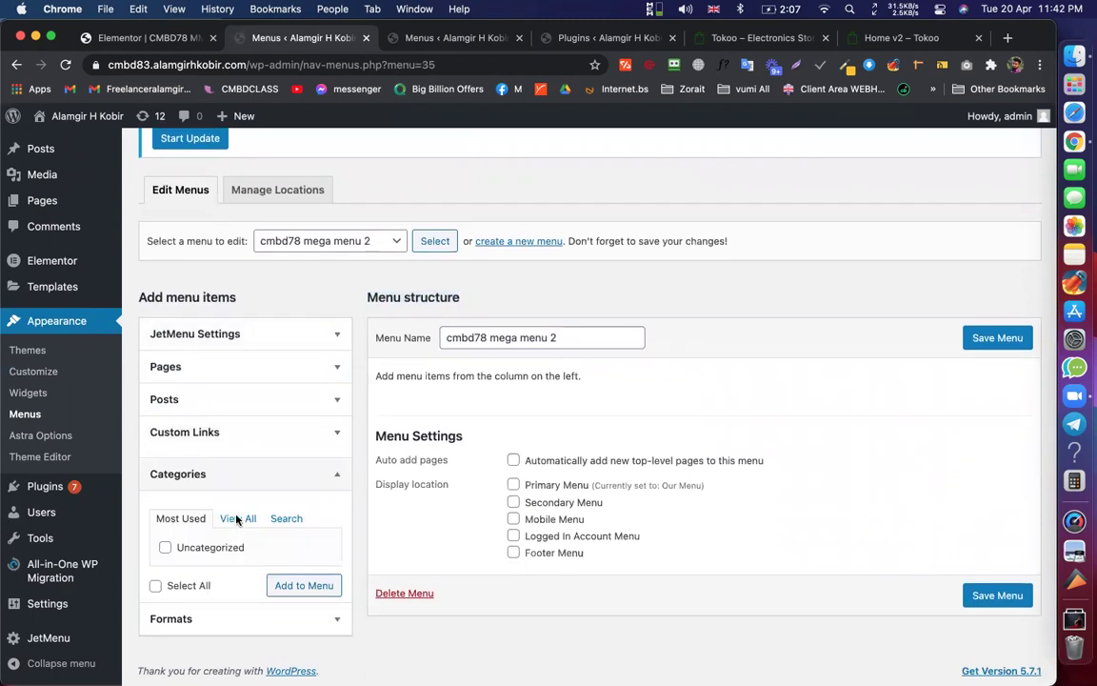
pyautogui.click(237, 508)
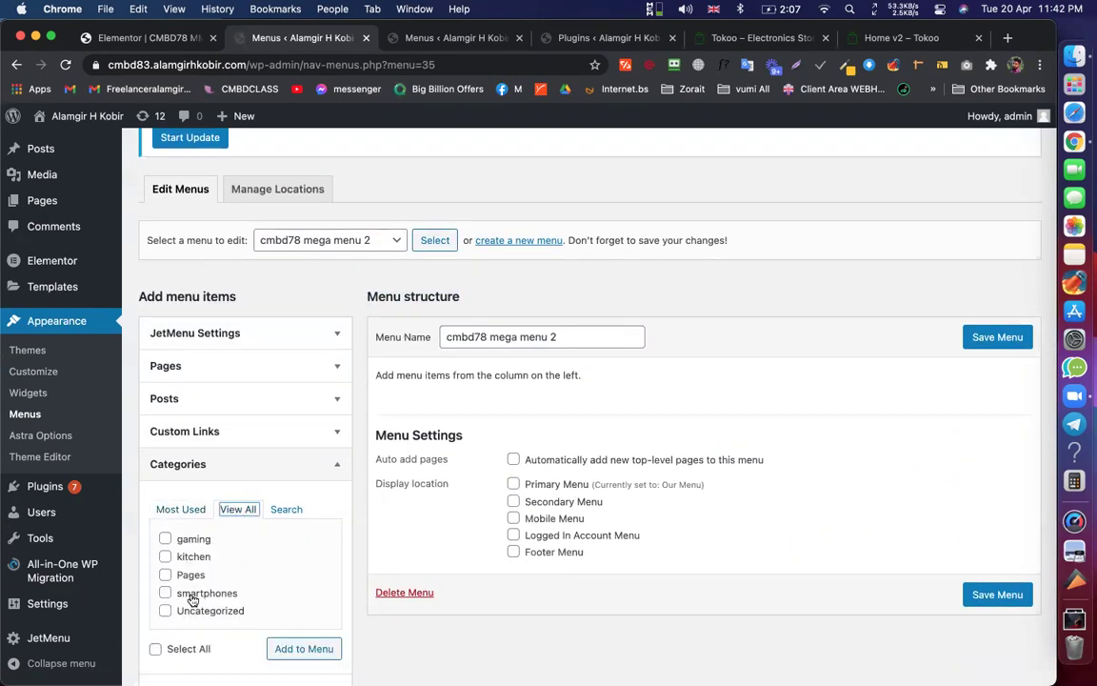
pyautogui.click(190, 596)
pyautogui.click(190, 576)
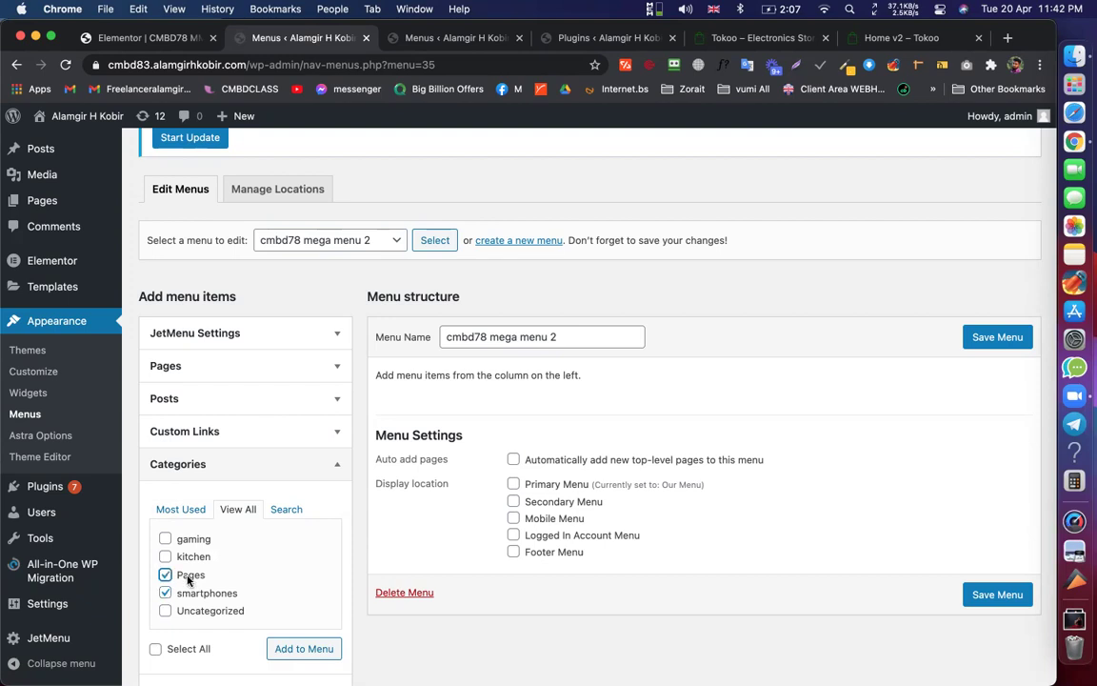
pyautogui.click(193, 551)
pyautogui.click(186, 540)
pyautogui.click(311, 648)
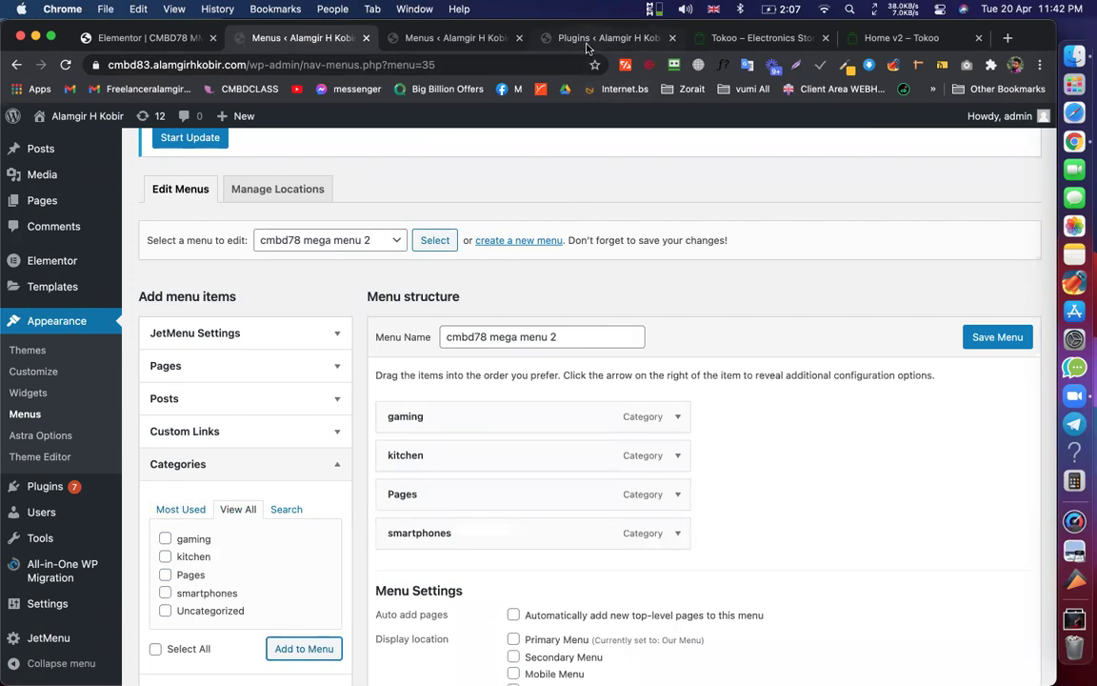
# Switch to the Tokoo Home v2 demo and copy the "ALL CATEGORIES" label from its horizontal menu
pyautogui.click(625, 41)
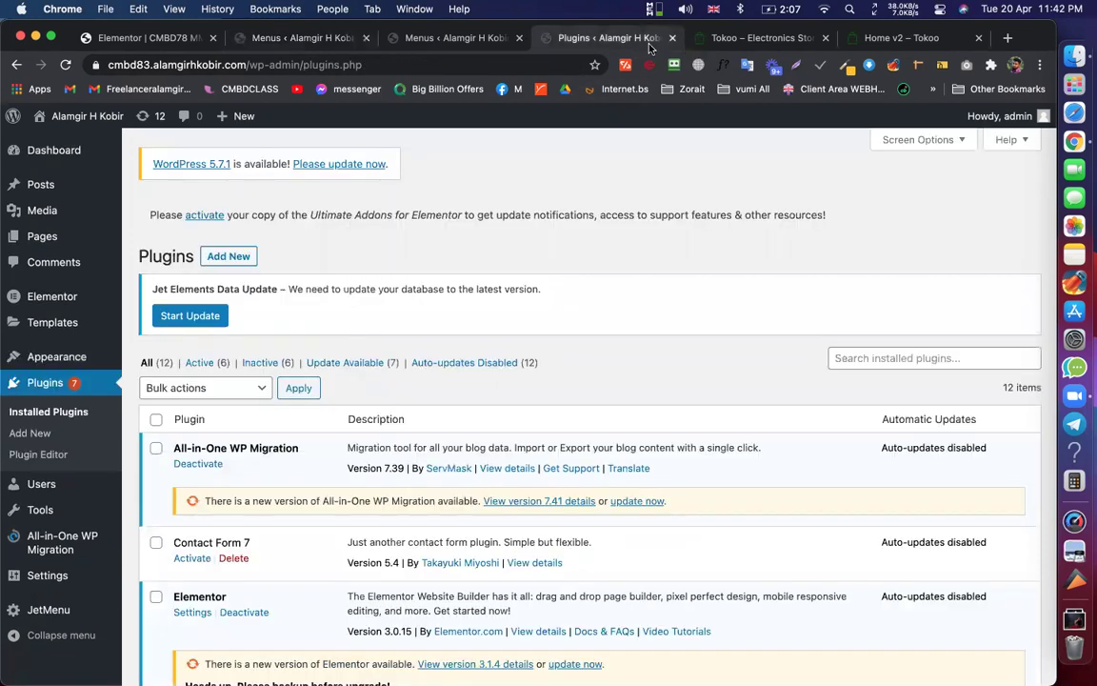
pyautogui.click(752, 38)
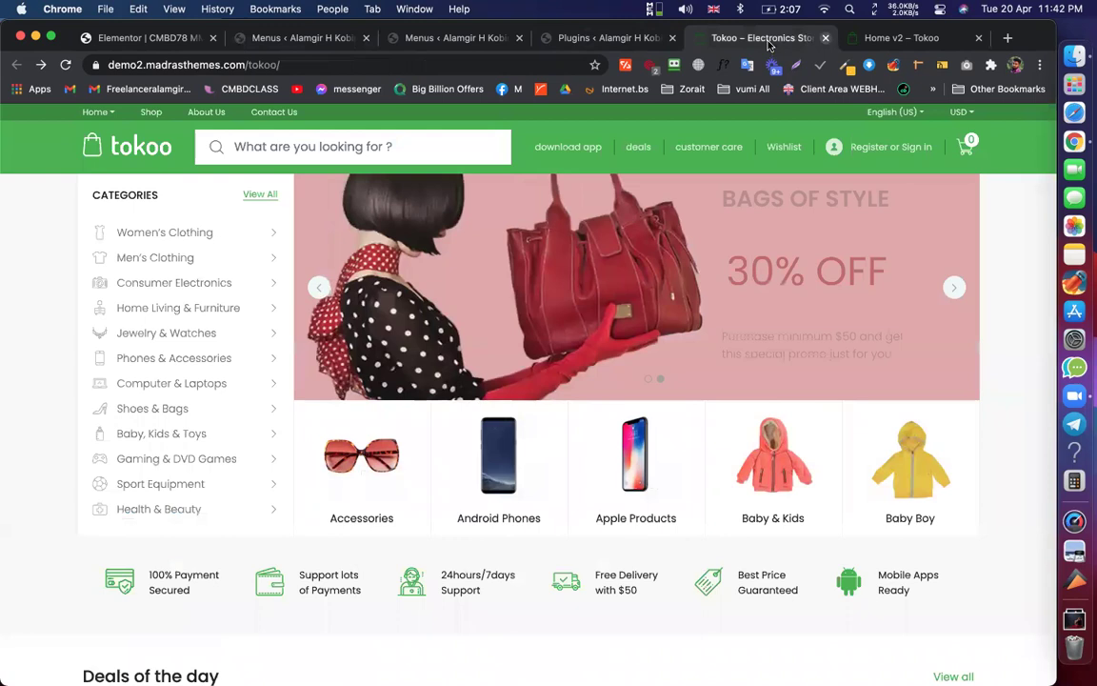
pyautogui.press('super+w')
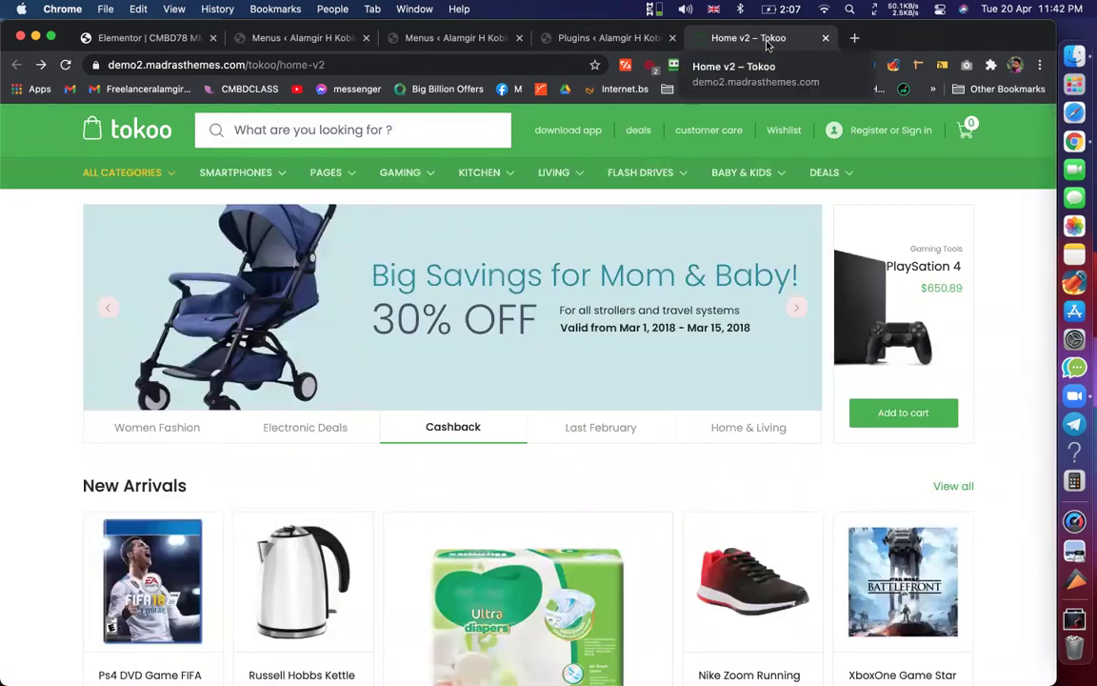
pyautogui.press('super+shift+t')
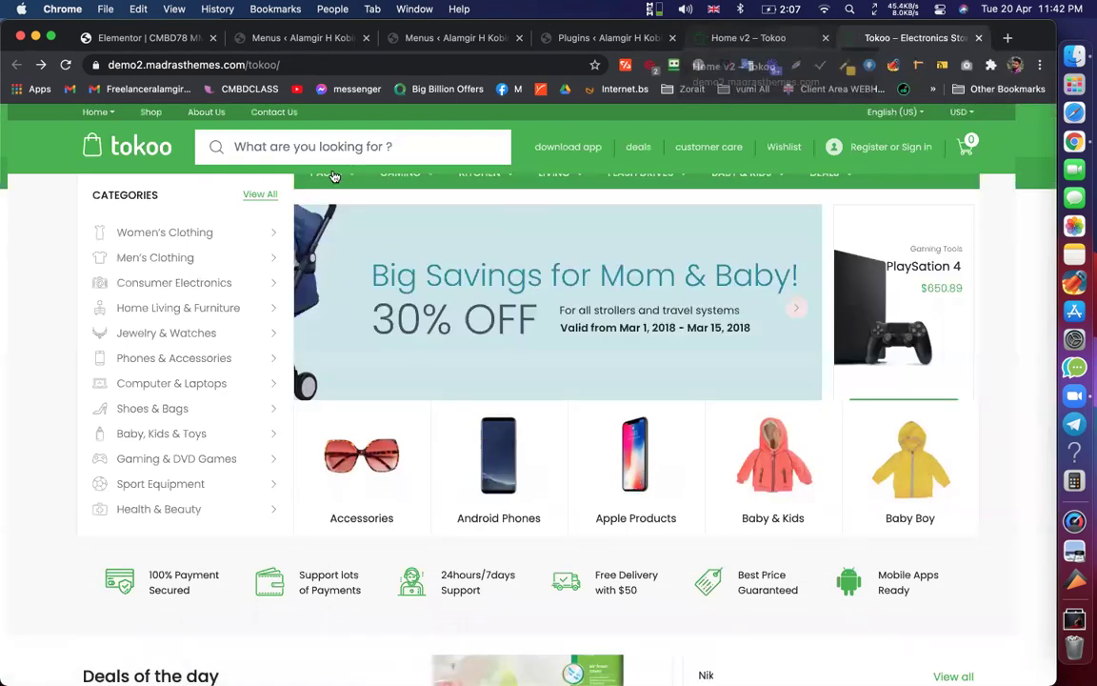
pyautogui.press('super+alt+Left')
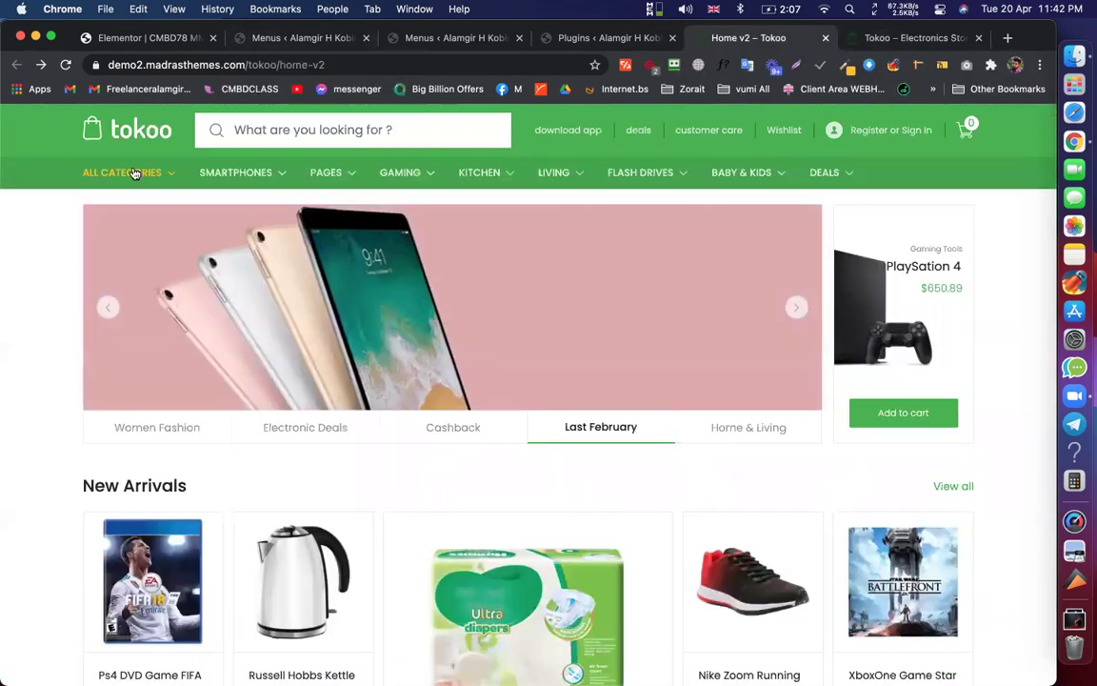
pyautogui.rightClick(139, 171)
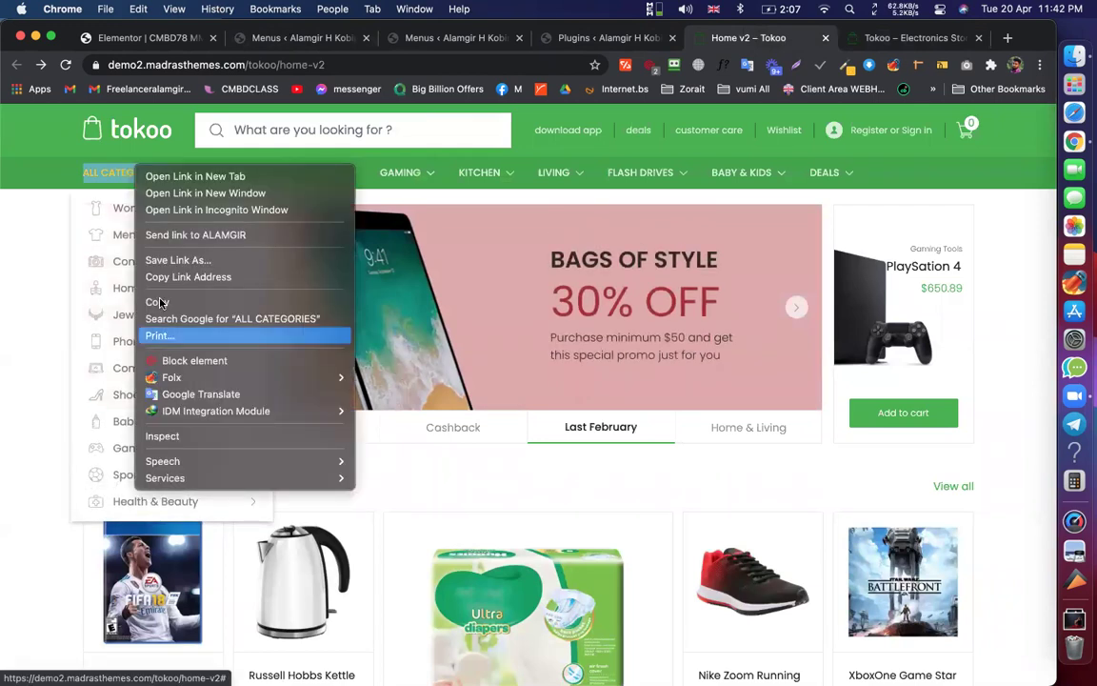
pyautogui.click(405, 74)
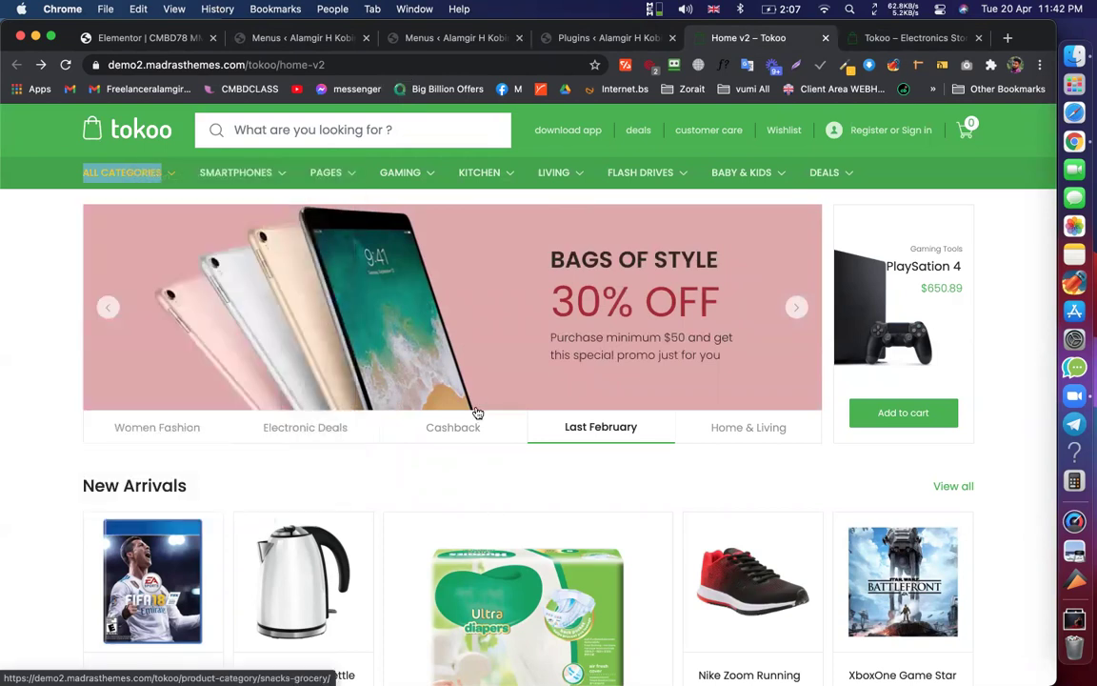
# Close the duplicate Menus tab and the Plugins tab, and order the menu items as smartphones, Pages, gaming, kitchen
pyautogui.press('super+3')
pyautogui.press('super+w')
pyautogui.press('super+w')
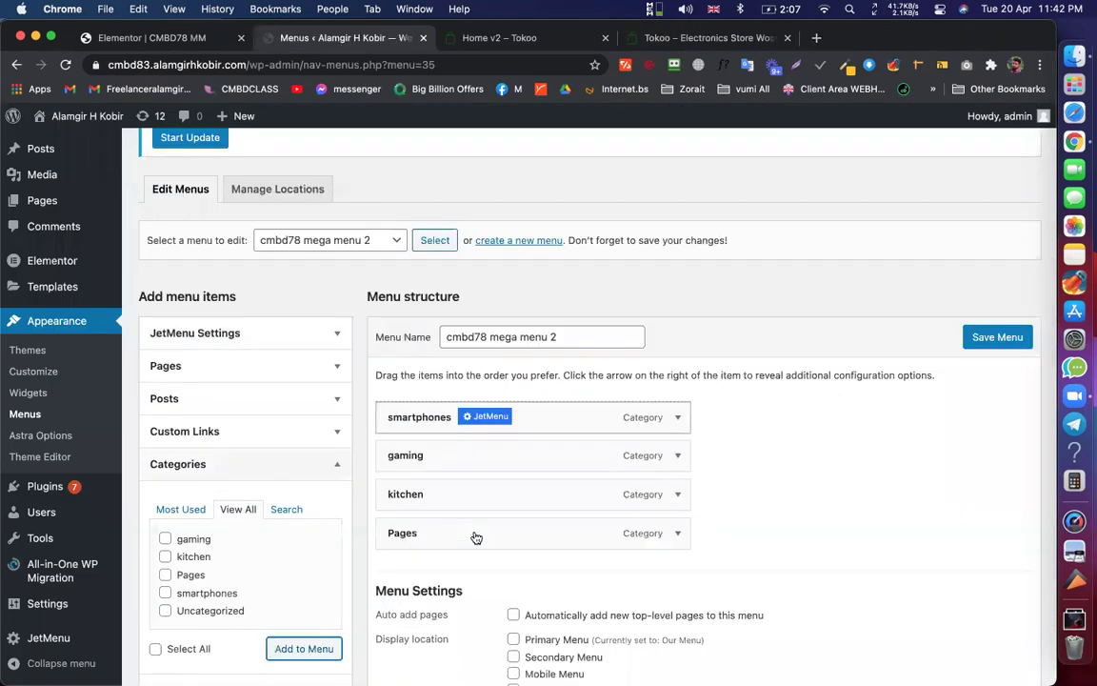
pyautogui.scroll(-3, 206, 529)
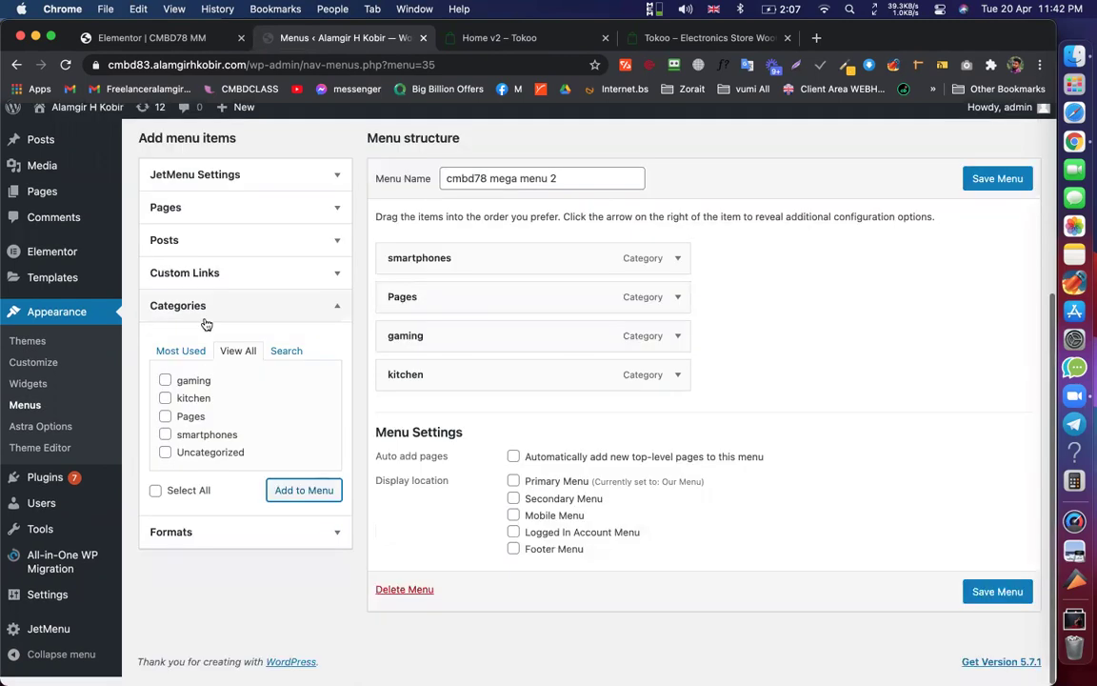
# Add a custom link with the text "ALL CATEGORIES" and the URL "#" to the menu
pyautogui.click(186, 281)
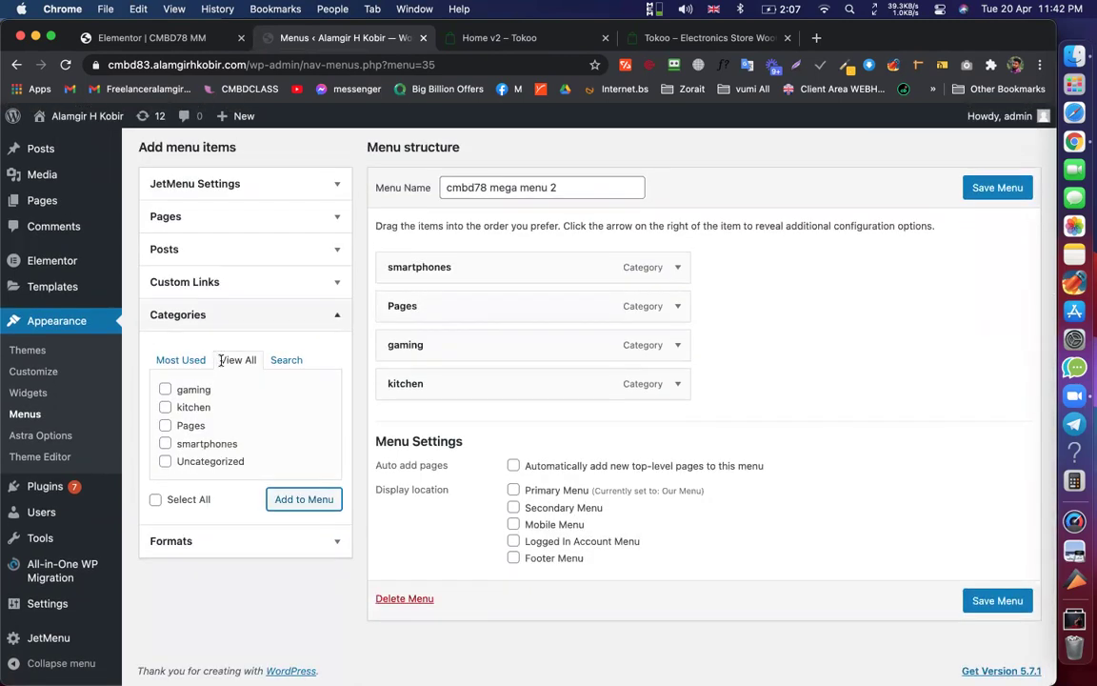
pyautogui.click(220, 360)
pyautogui.press('super+v')
pyautogui.click(264, 330)
pyautogui.write('#')
pyautogui.click(305, 401)
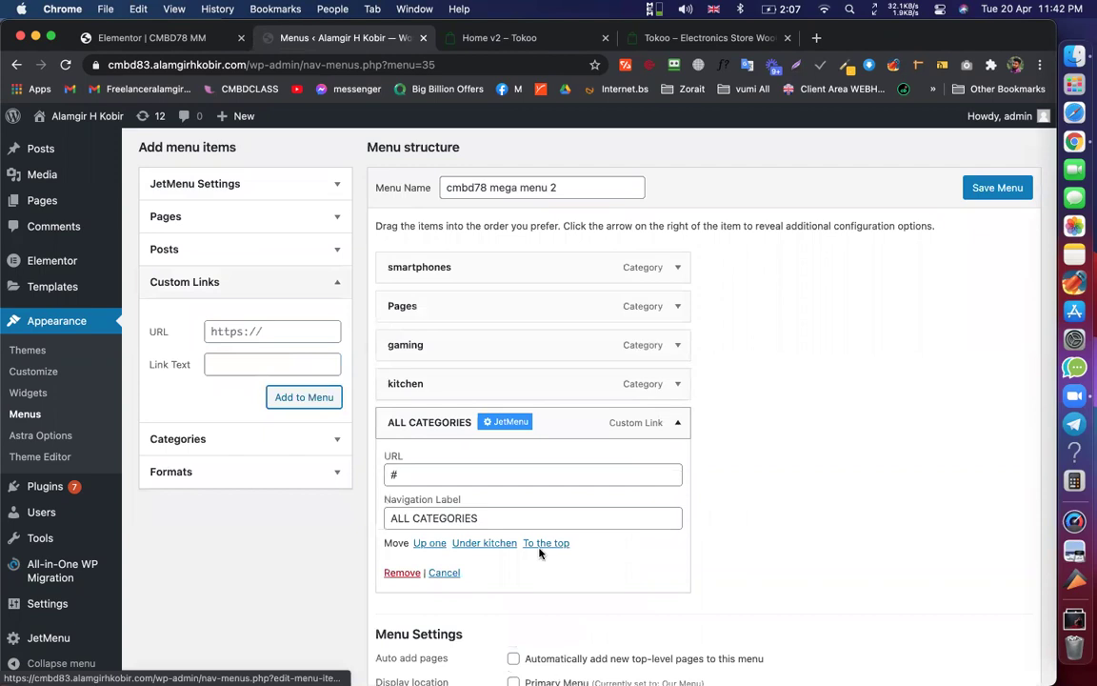
# Move the ALL CATEGORIES item to the top of the menu structure and save the menu
pyautogui.click(544, 544)
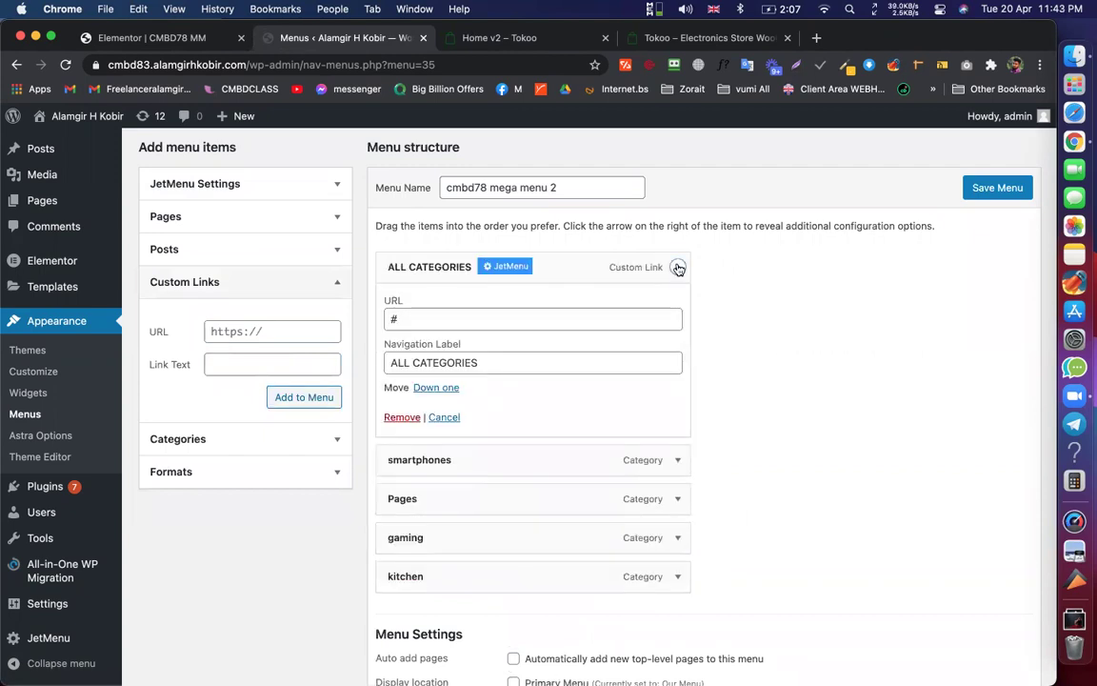
pyautogui.click(677, 266)
pyautogui.click(991, 188)
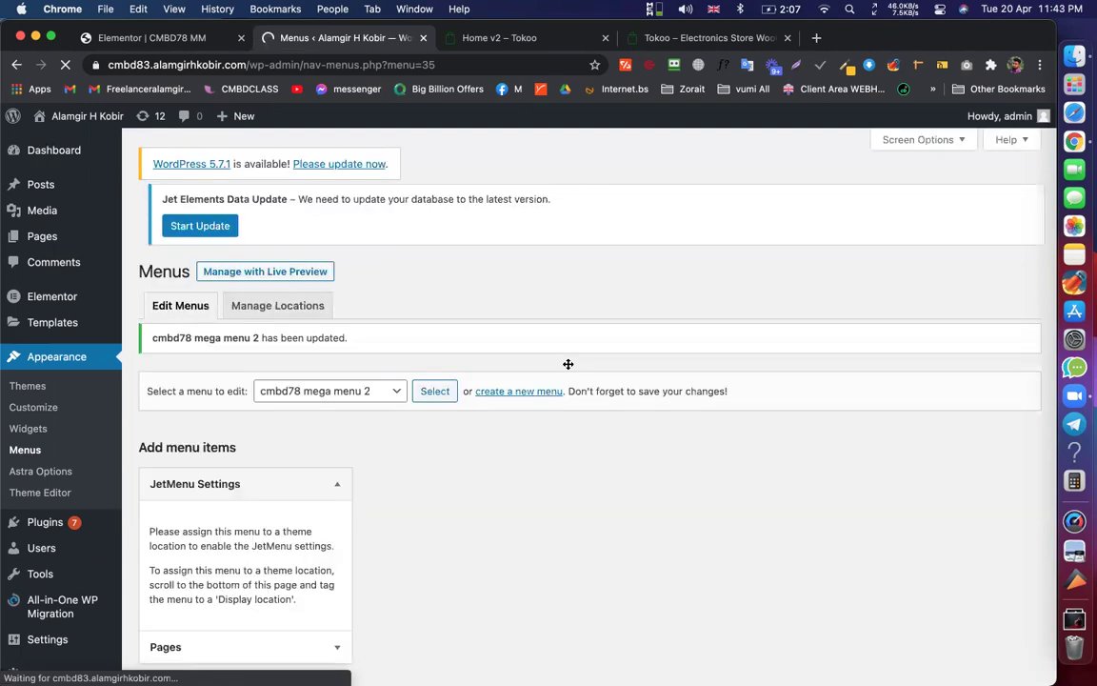
# Examine the All Categories dropdown and its side panels on the Tokoo Home v2 demo, and return to the WordPress menu
pyautogui.scroll(-3, 514, 412)
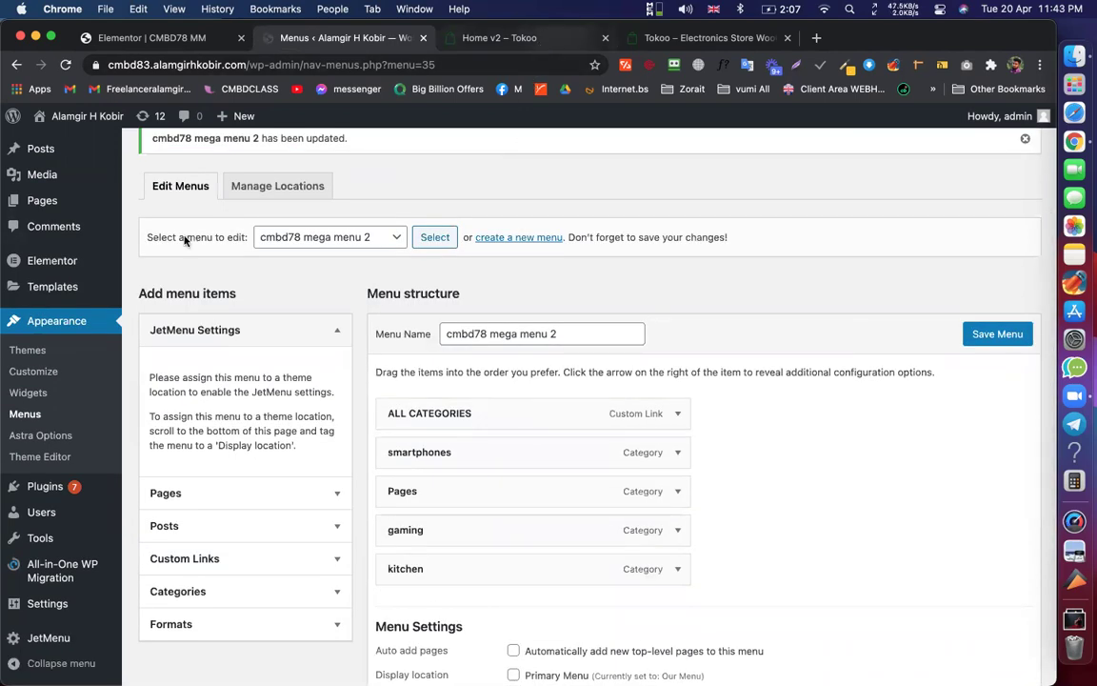
pyautogui.hotkey('ctrl', 'Tab')
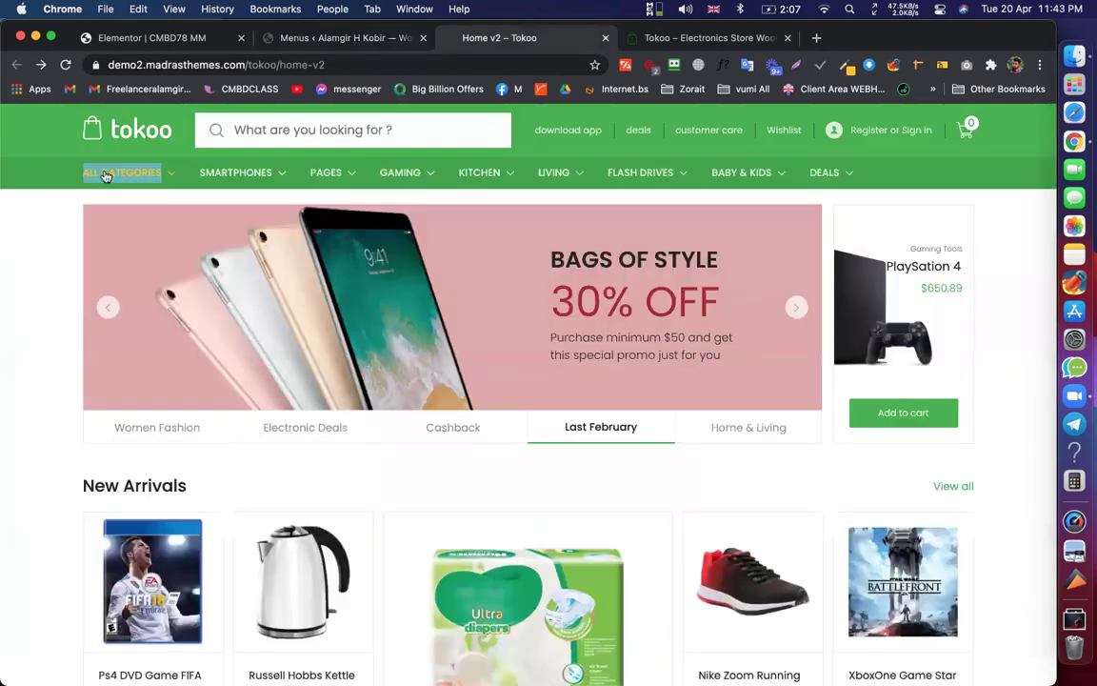
pyautogui.click(150, 179)
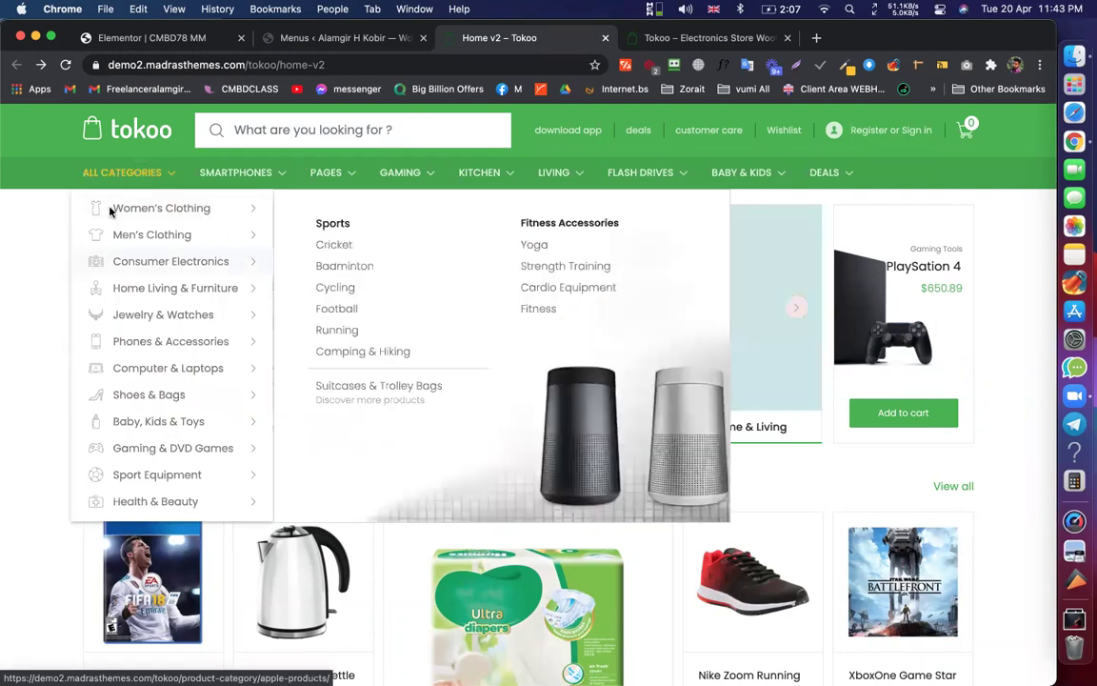
pyautogui.click(143, 175)
pyautogui.click(144, 177)
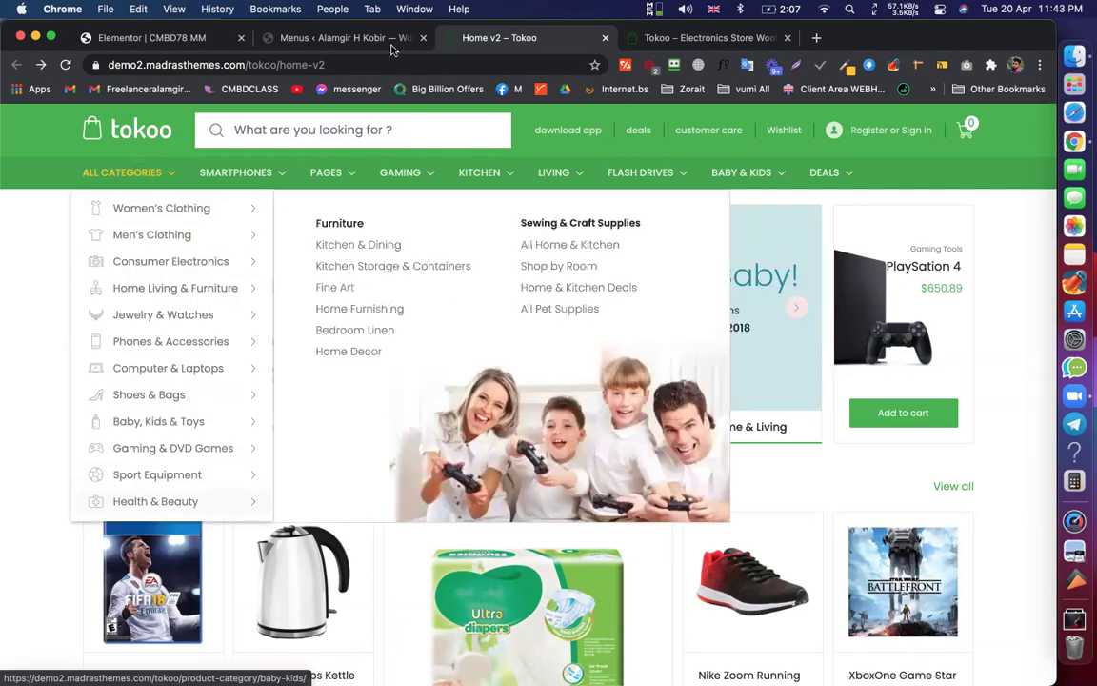
pyautogui.hotkey('ctrl', 'shift', 'Tab')
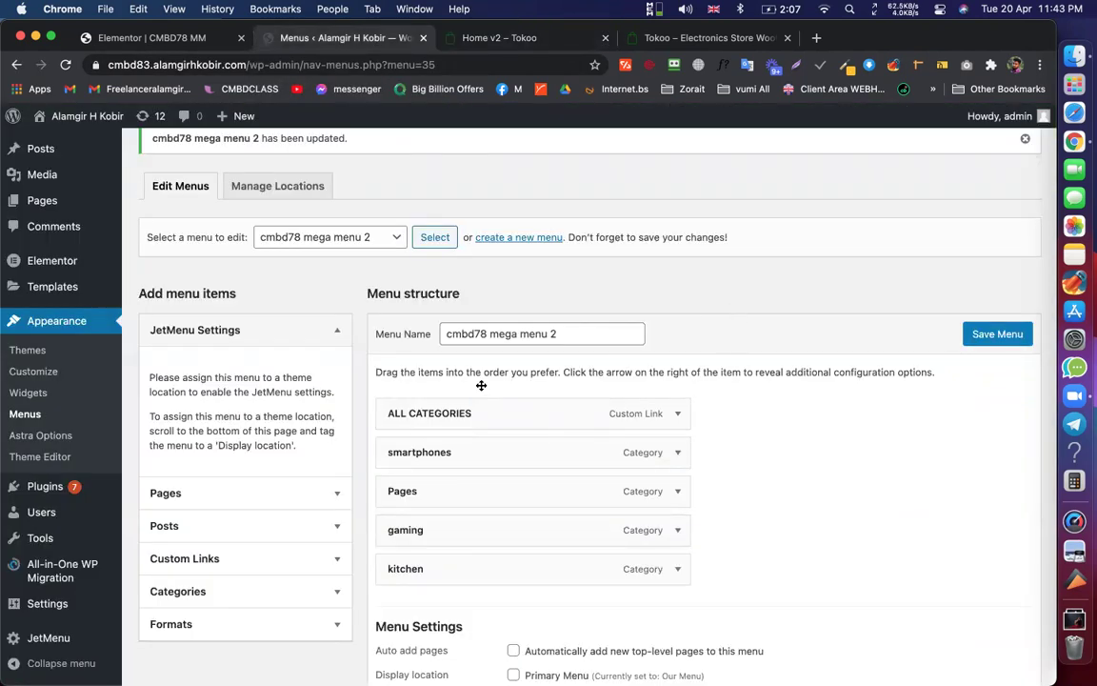
# Enable the mega submenu for ALL CATEGORIES and open its content in Elementor, checking the demo's All Categories dropdown while it loads
pyautogui.click(505, 413)
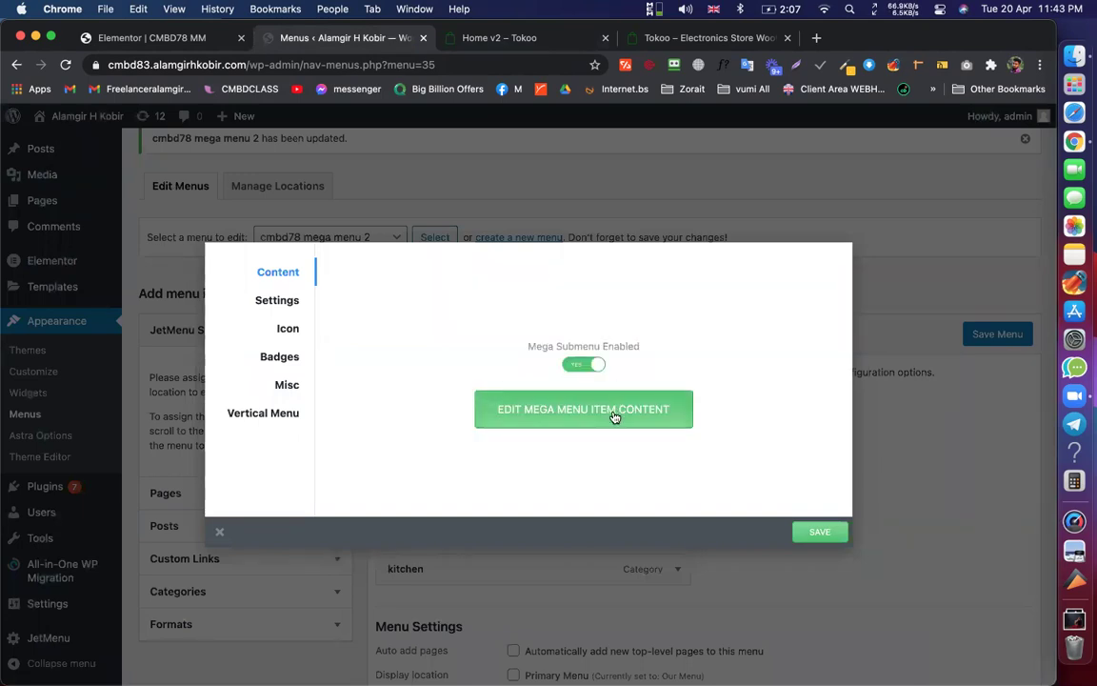
pyautogui.click(614, 416)
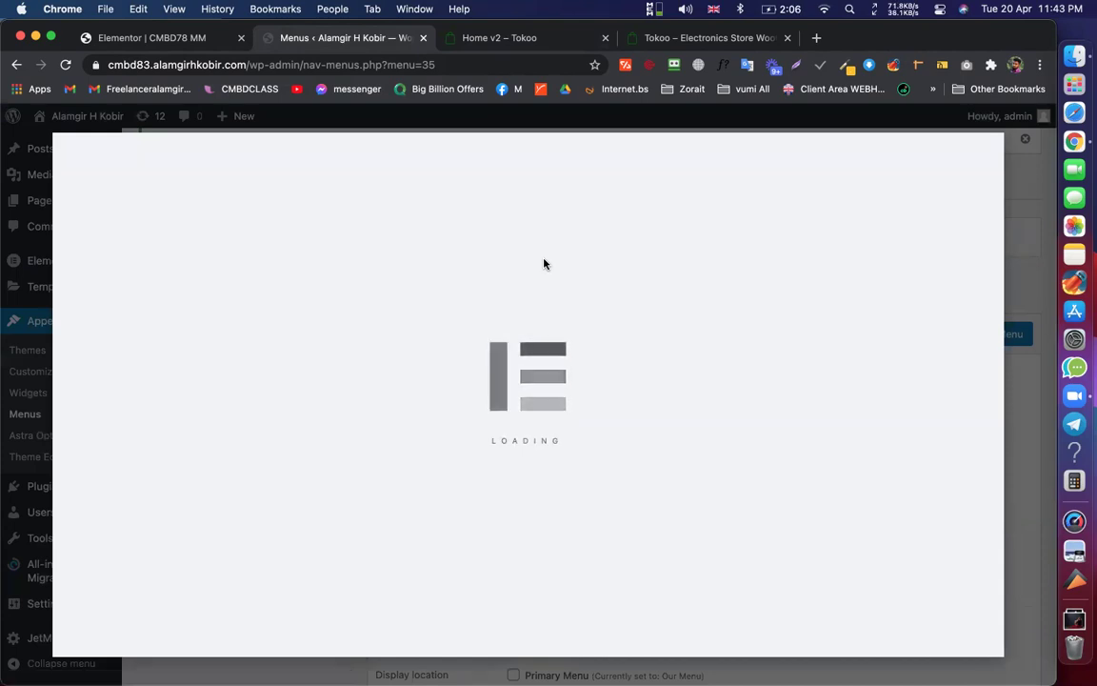
pyautogui.click(514, 40)
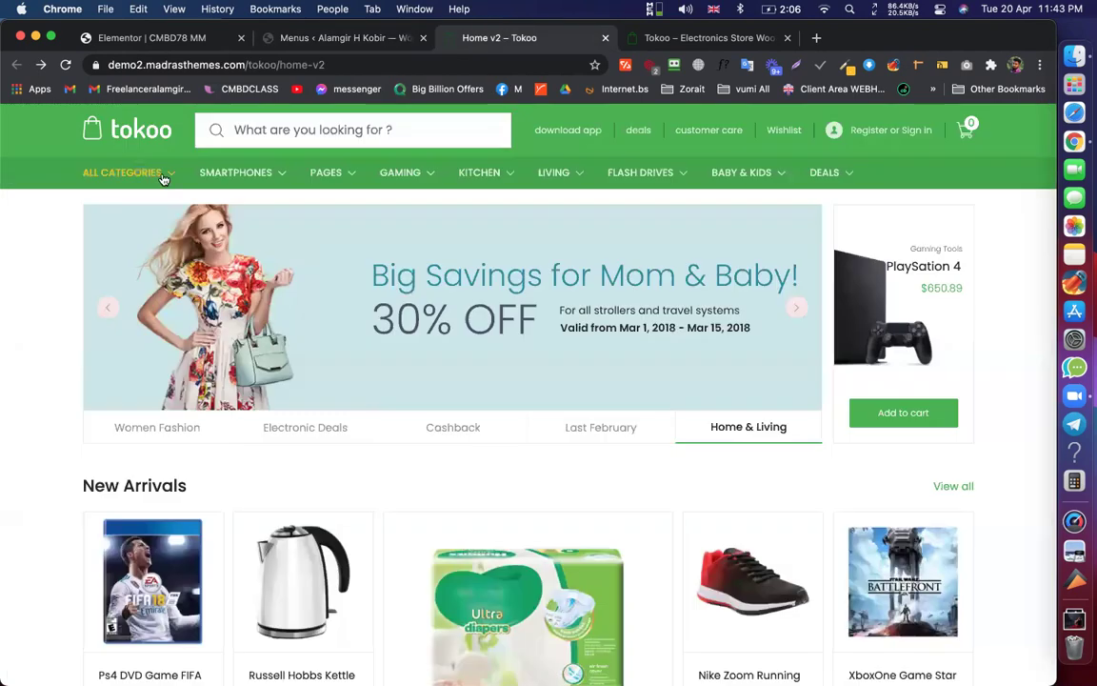
pyautogui.click(163, 177)
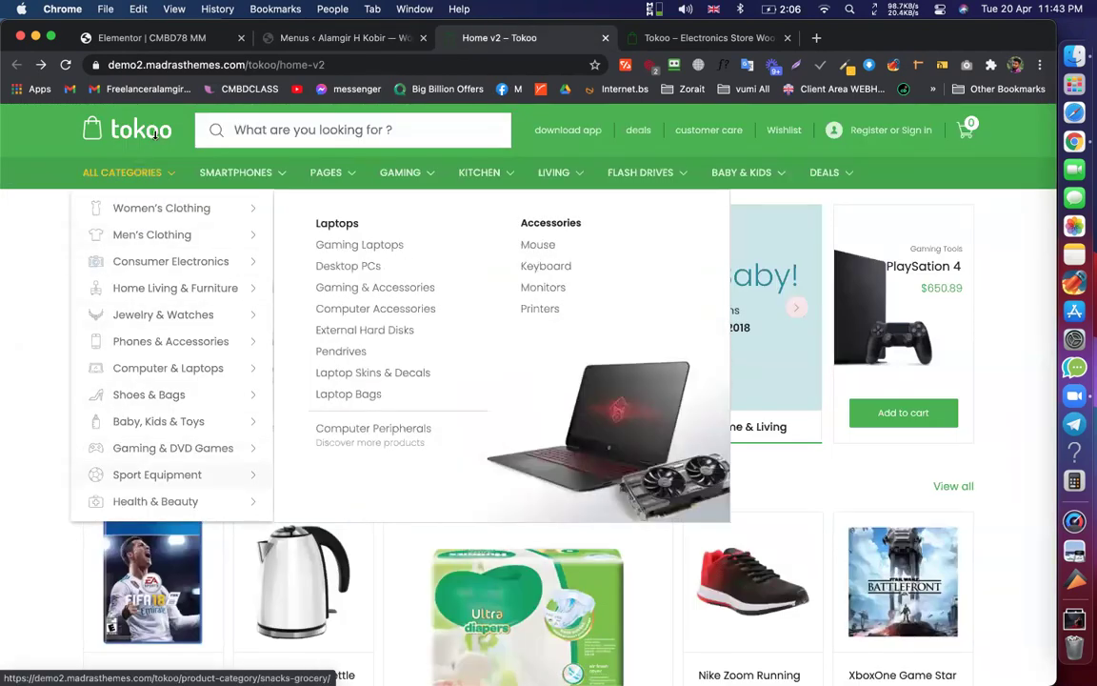
pyautogui.click(345, 63)
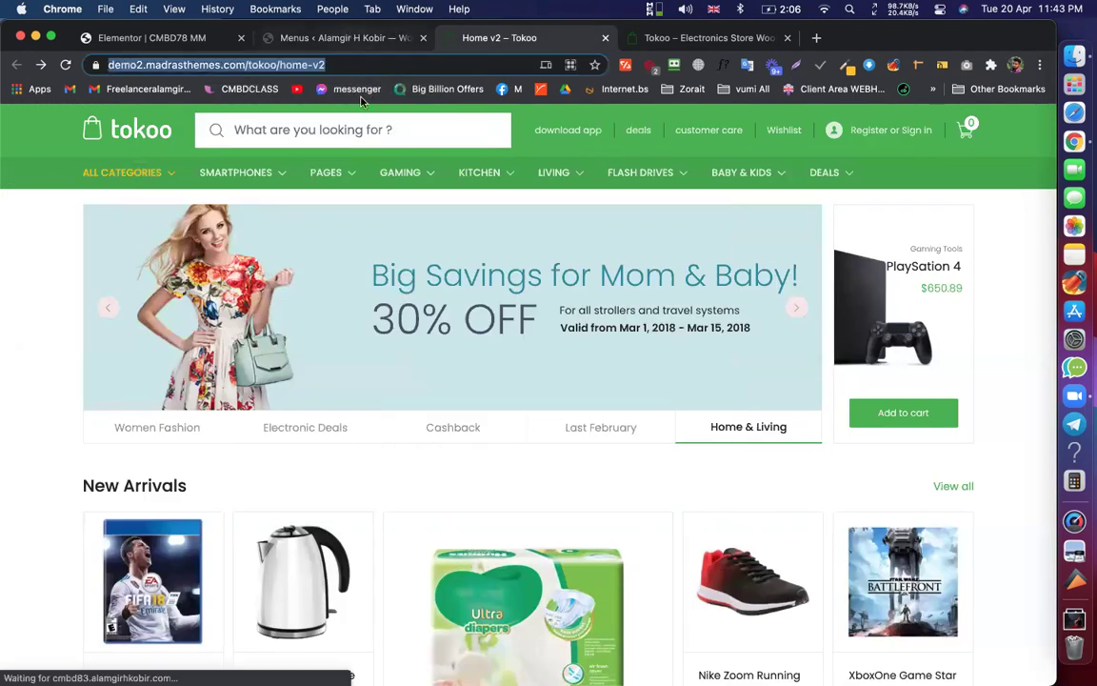
pyautogui.click(346, 38)
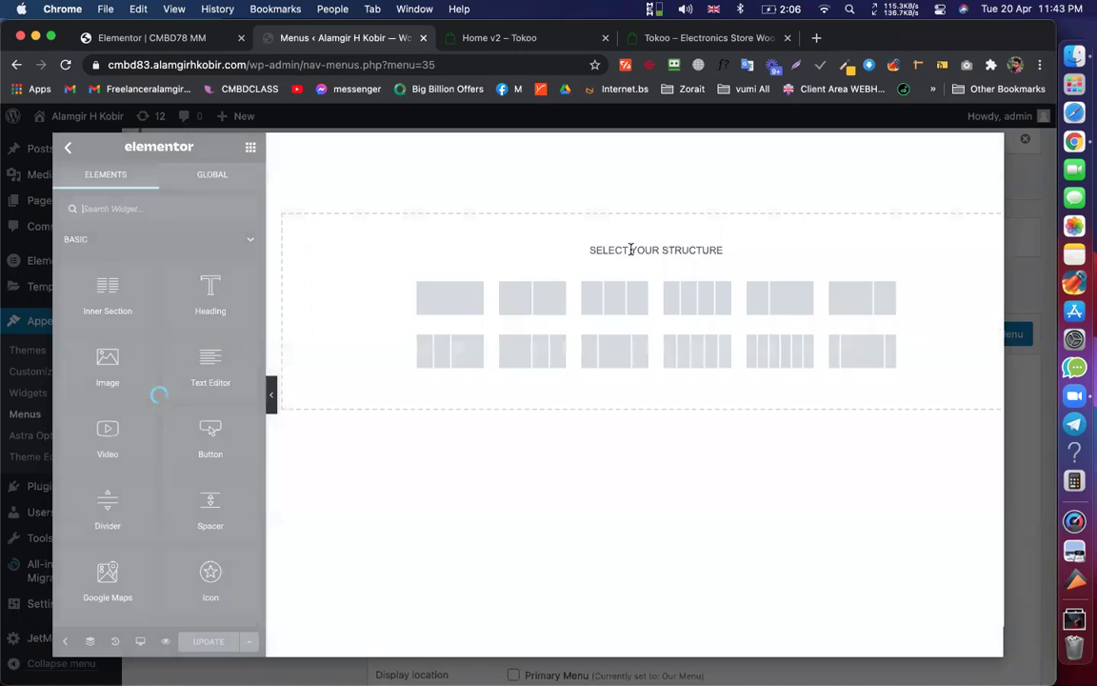
# Add a single-column section to the submenu content and place a Vertical Mega Menu widget in it
pyautogui.click(456, 305)
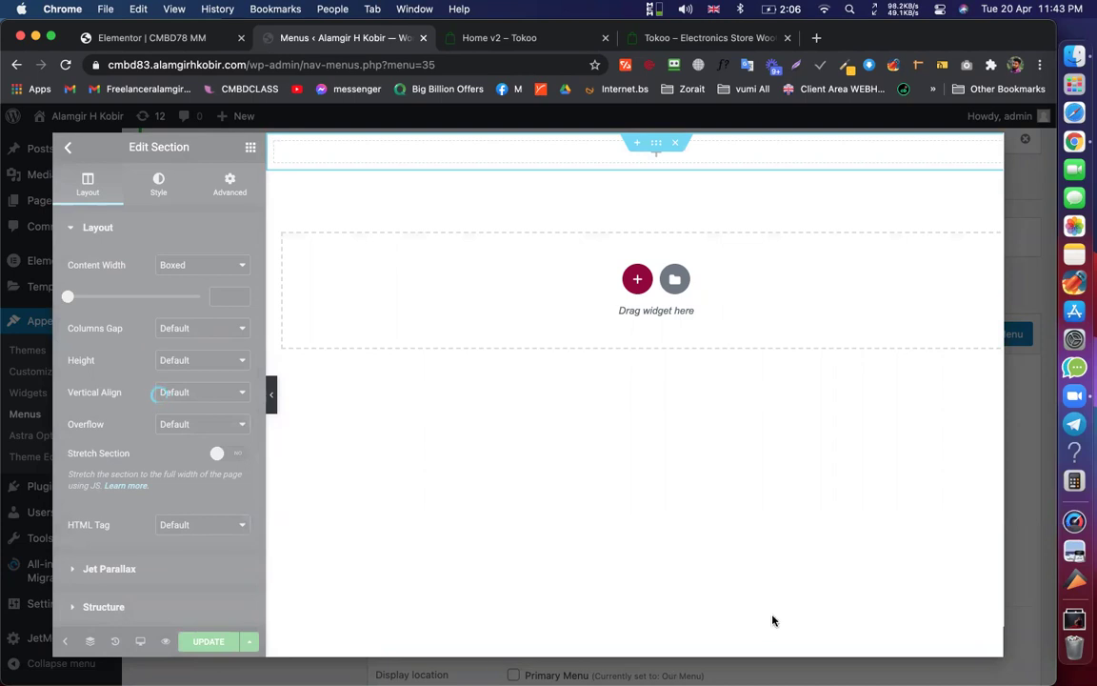
pyautogui.click(335, 308)
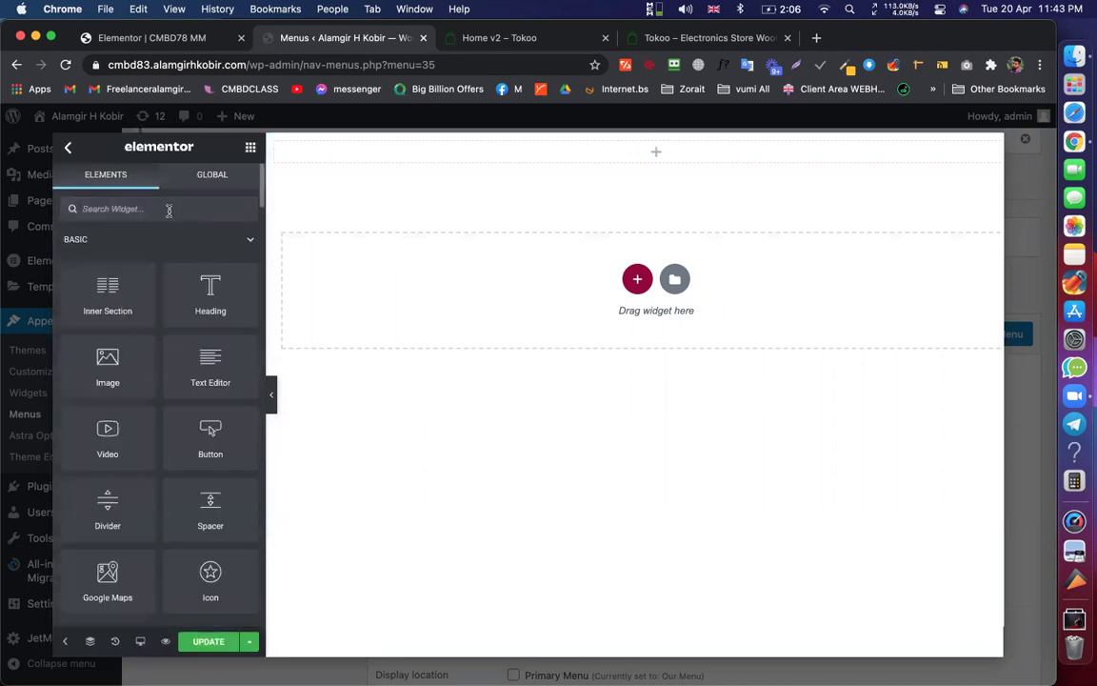
pyautogui.write('mega')
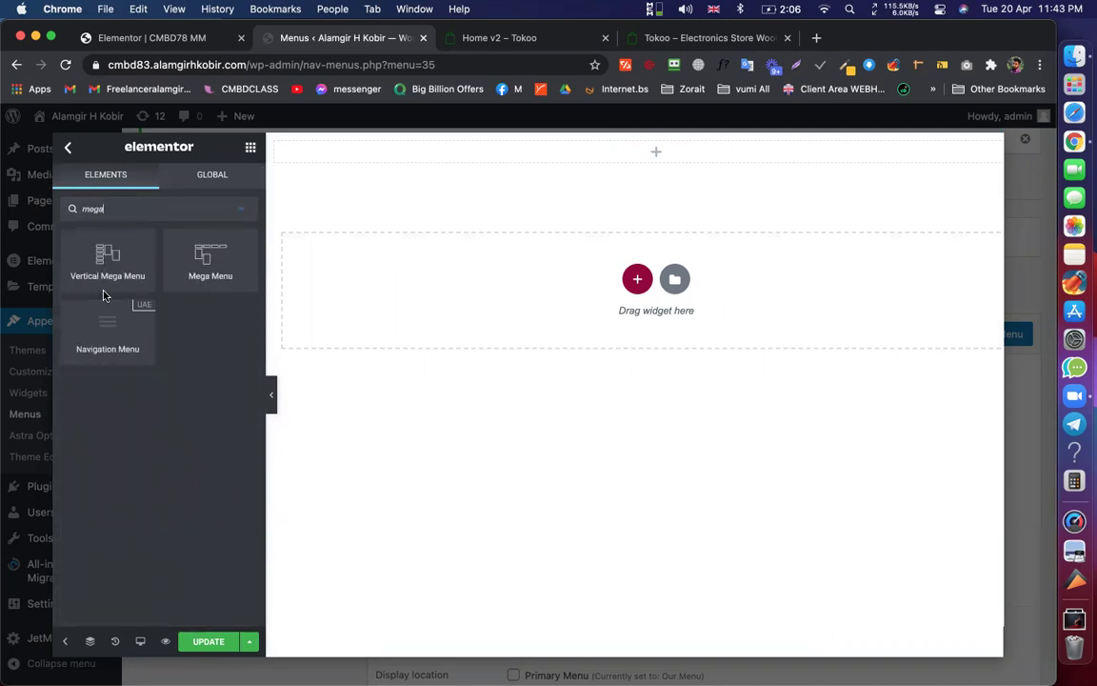
pyautogui.moveTo(95, 267); pyautogui.dragTo(508, 175)
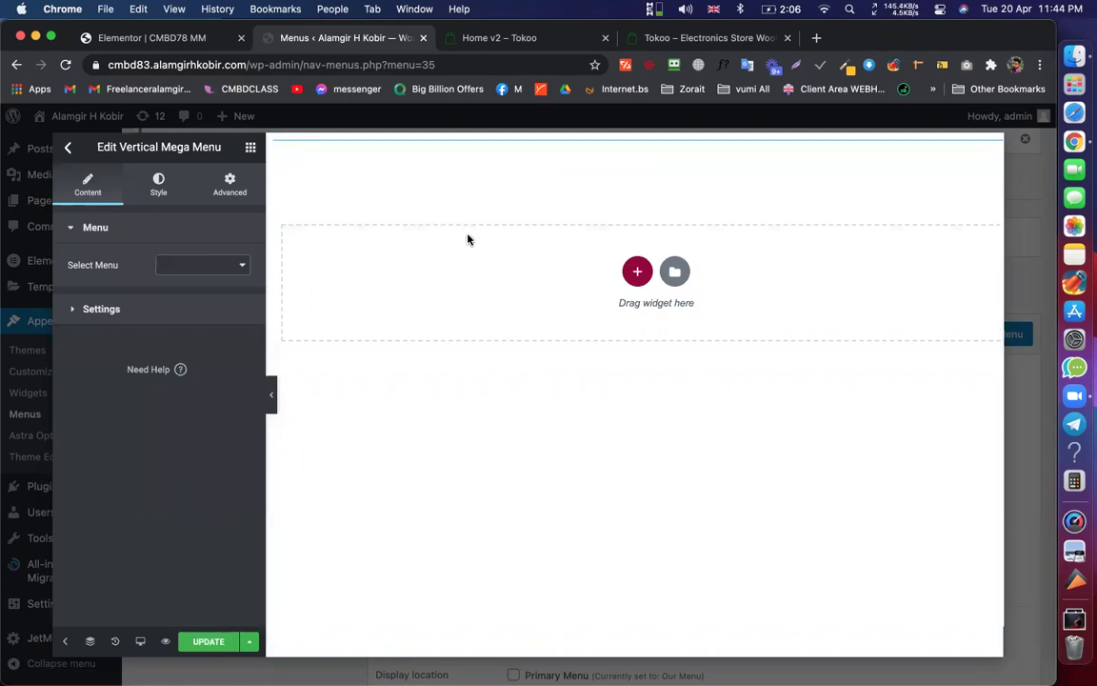
# Assign Cmbd78 mega menu to the Vertical Mega Menu widget, consulting the All Categories dropdown on the Tokoo demo
pyautogui.click(220, 271)
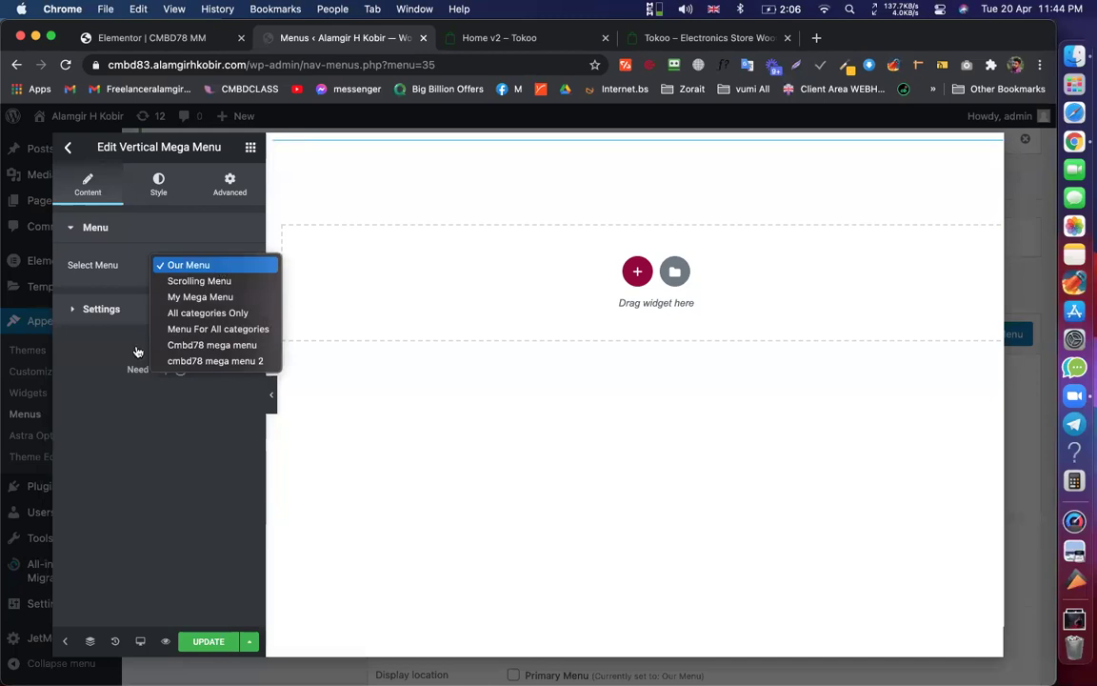
pyautogui.click(91, 421)
pyautogui.click(539, 40)
pyautogui.moveTo(123, 179)
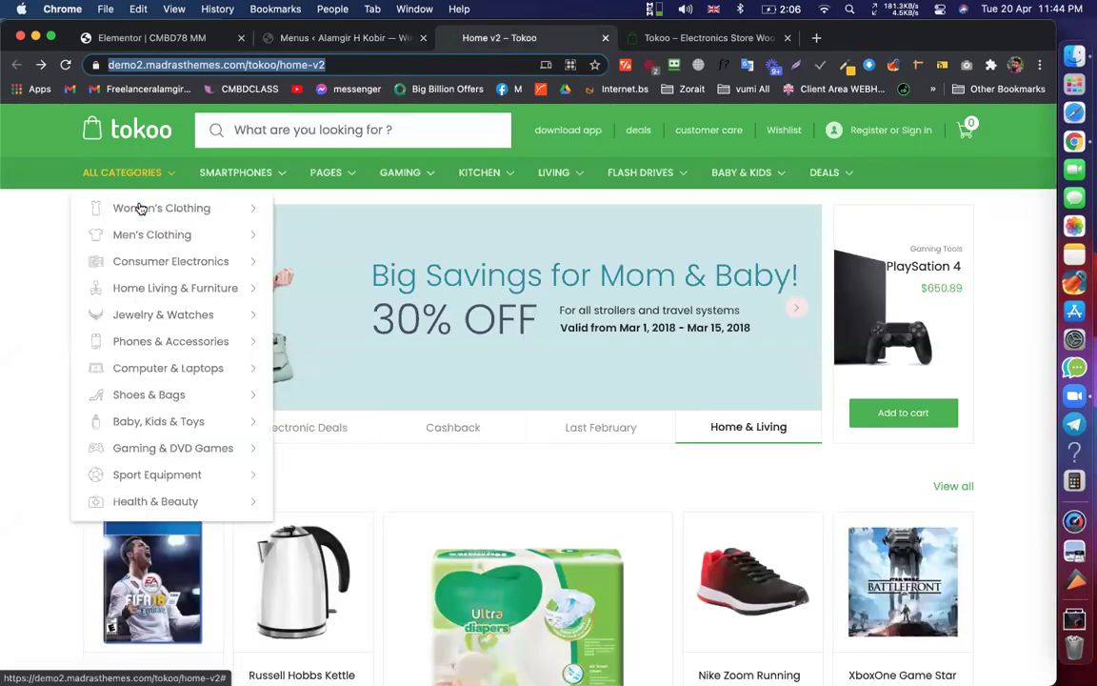
pyautogui.moveTo(148, 203)
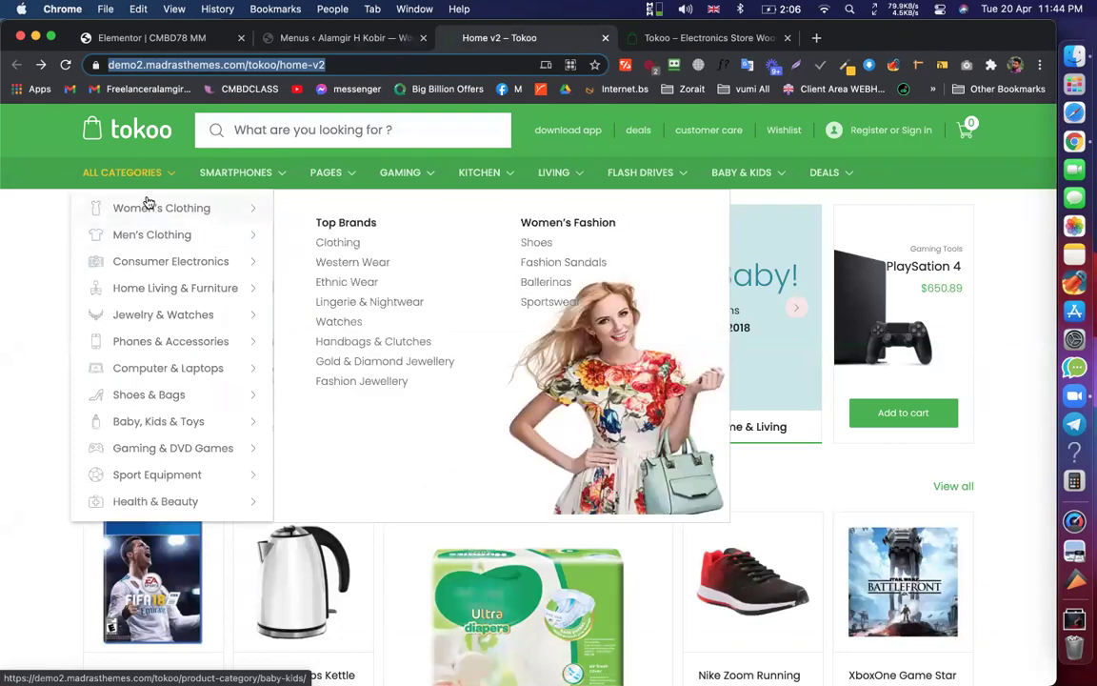
pyautogui.click(302, 35)
pyautogui.click(229, 265)
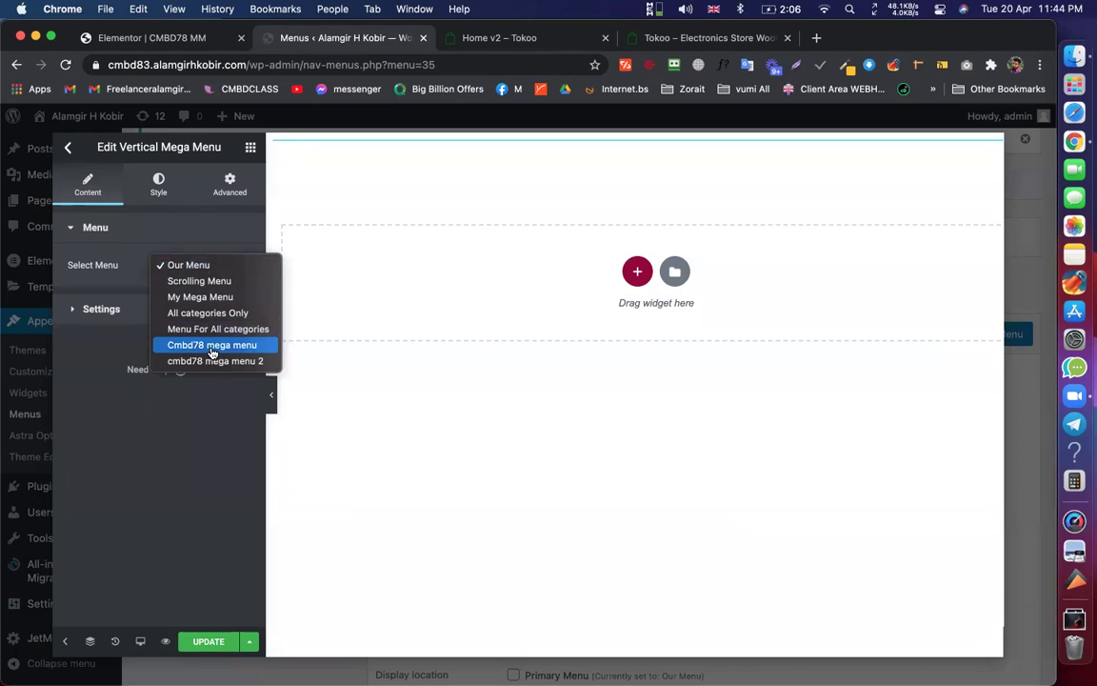
pyautogui.click(211, 347)
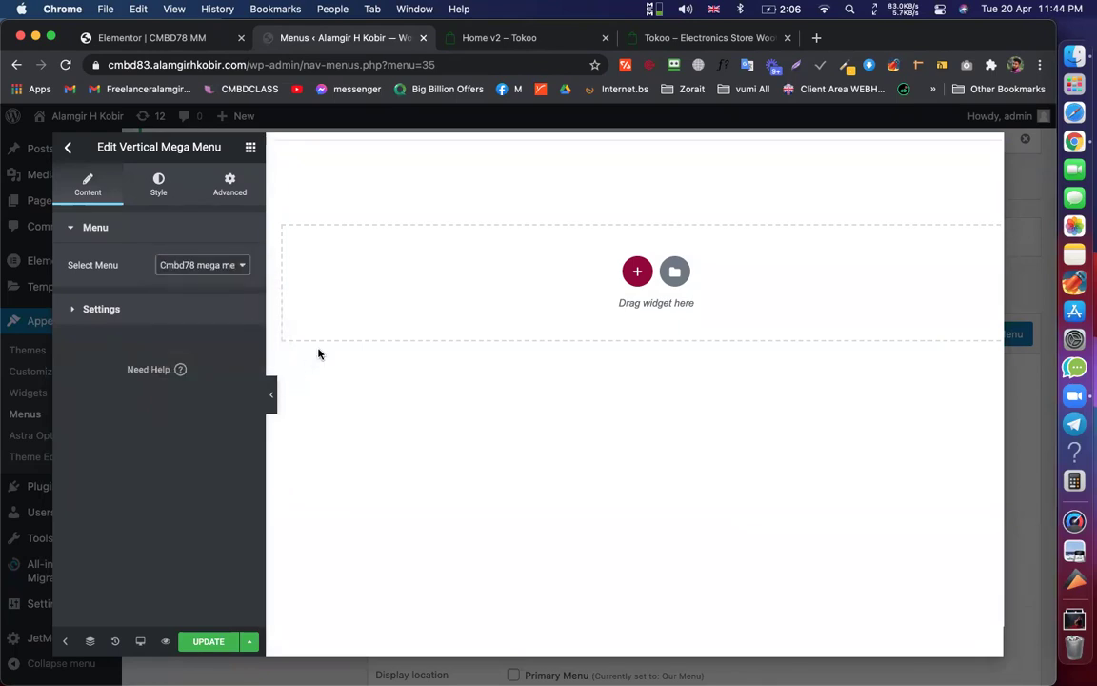
pyautogui.moveTo(443, 162)
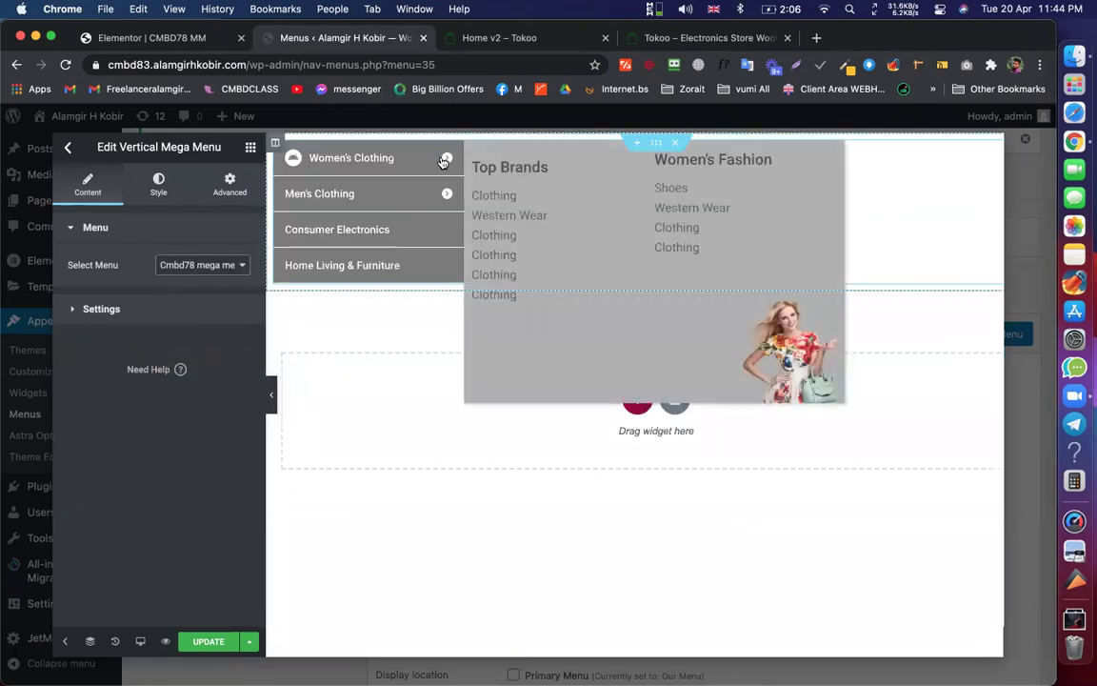
# Save the submenu content, the ALL CATEGORIES item settings and the cmbd78 mega menu 2 menu
pyautogui.click(202, 648)
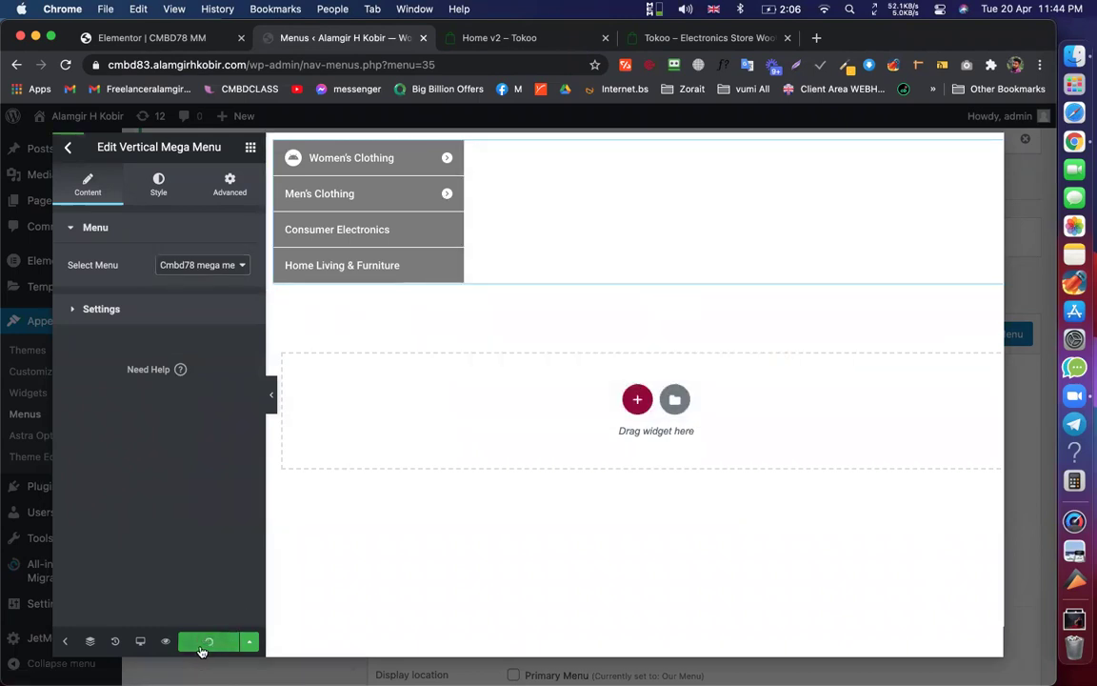
pyautogui.click(71, 151)
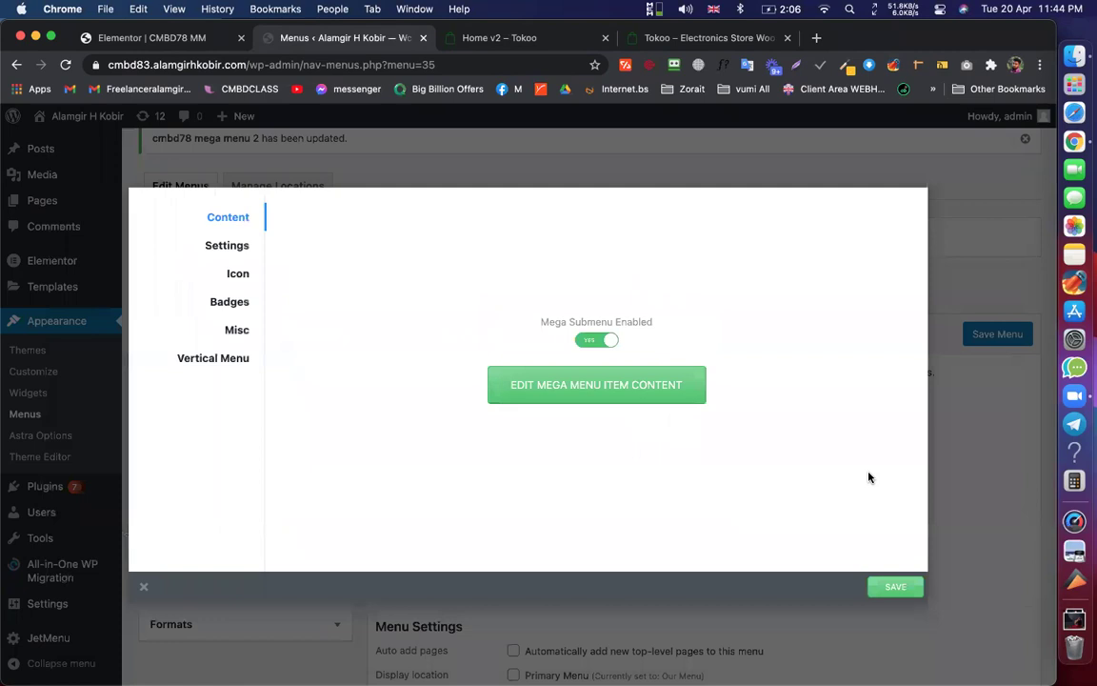
pyautogui.click(819, 532)
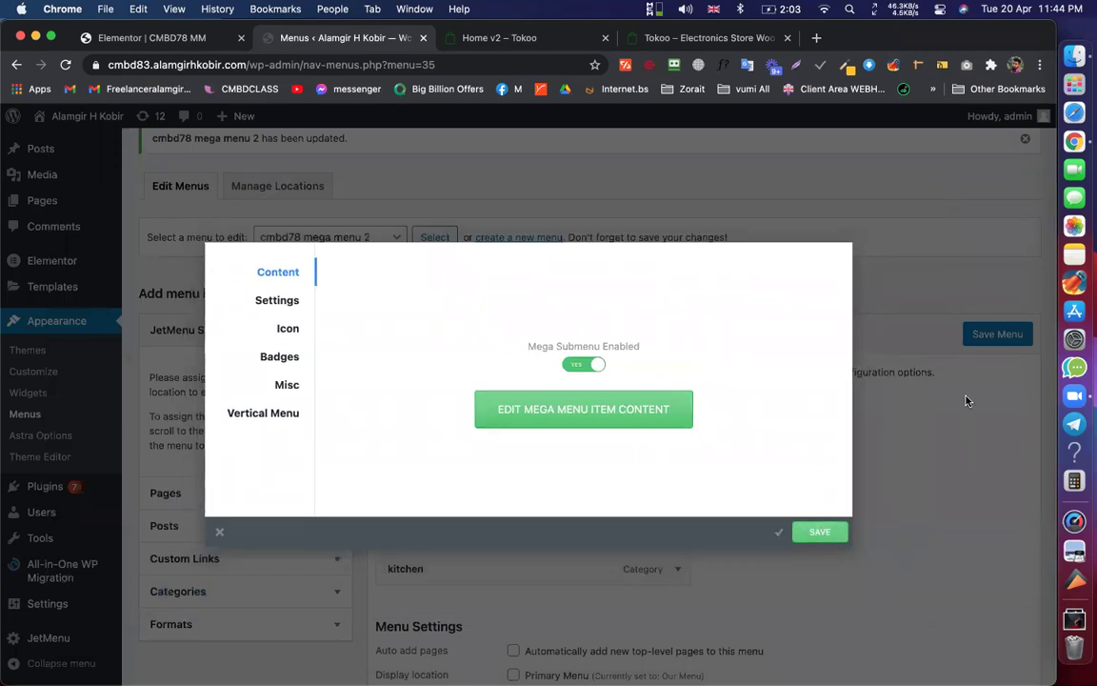
pyautogui.click(992, 332)
pyautogui.click(995, 333)
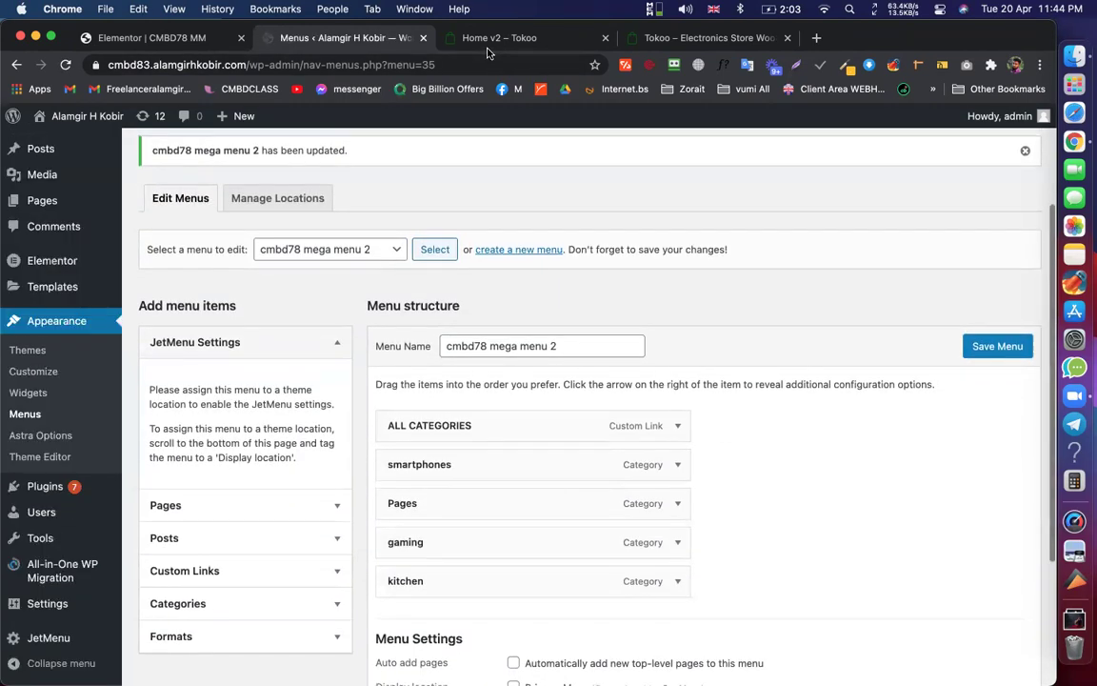
# Preview the CMBD78 MM page and check which menus its Mega Menu widget offers in the Elementor editor
pyautogui.click(186, 40)
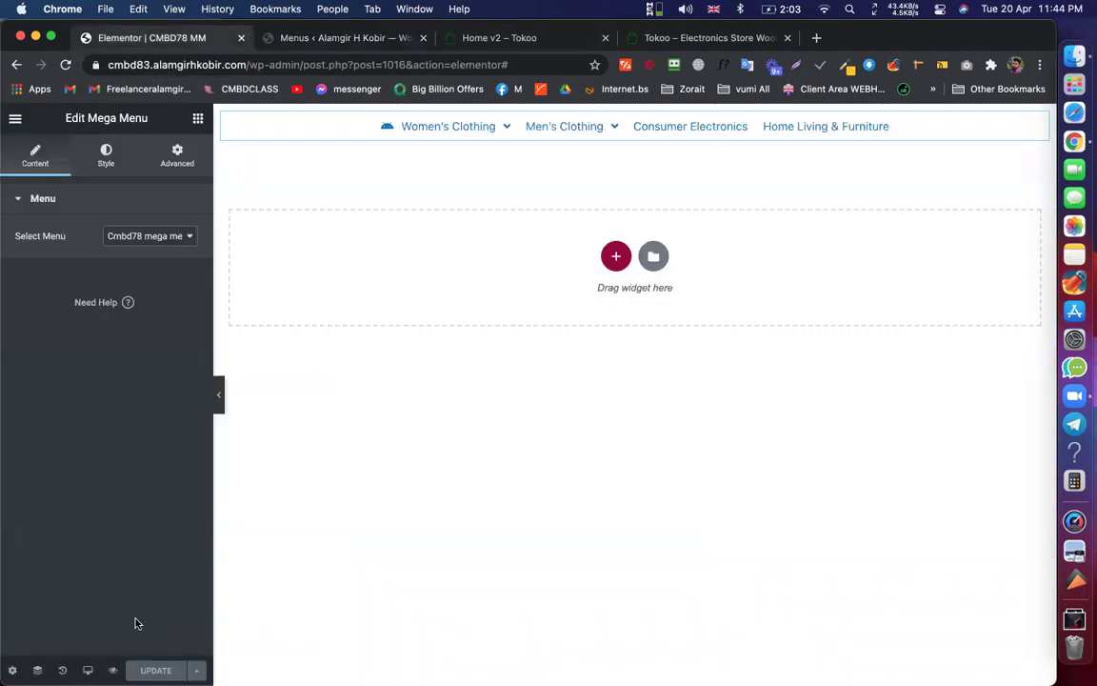
pyautogui.click(112, 669)
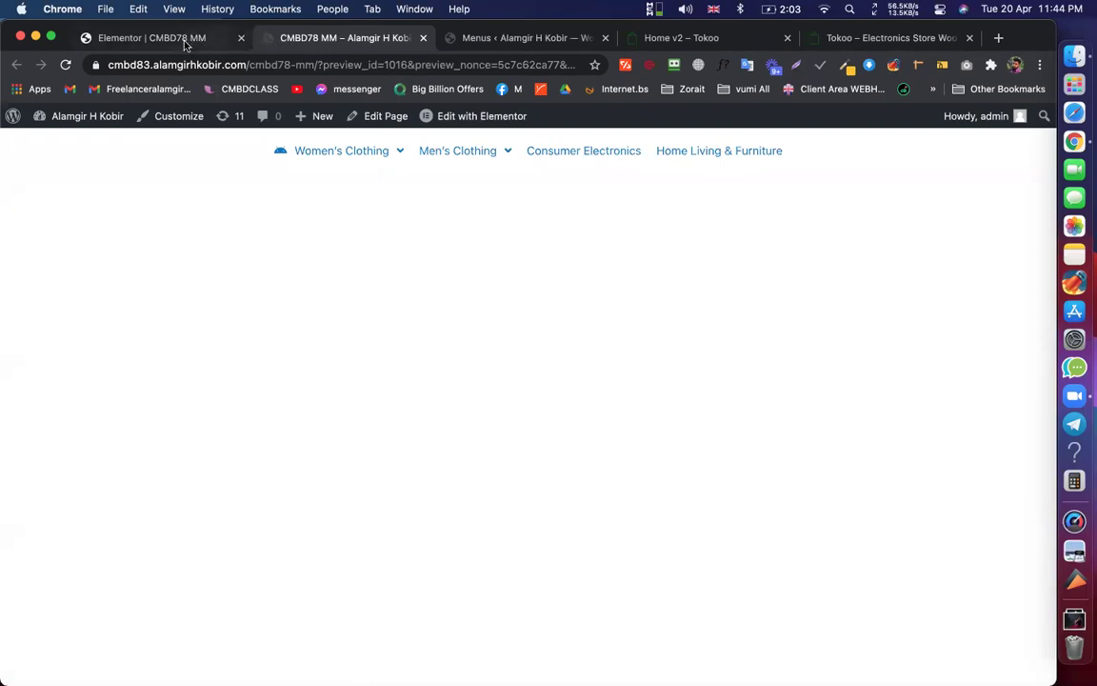
pyautogui.click(166, 36)
pyautogui.click(175, 239)
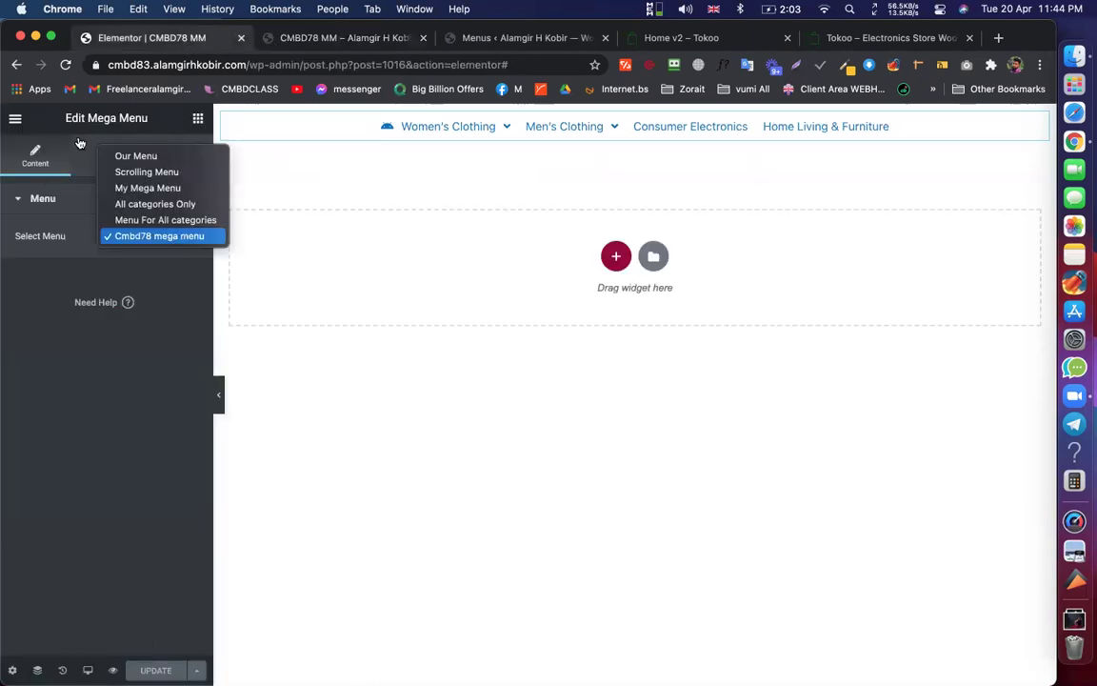
pyautogui.click(66, 65)
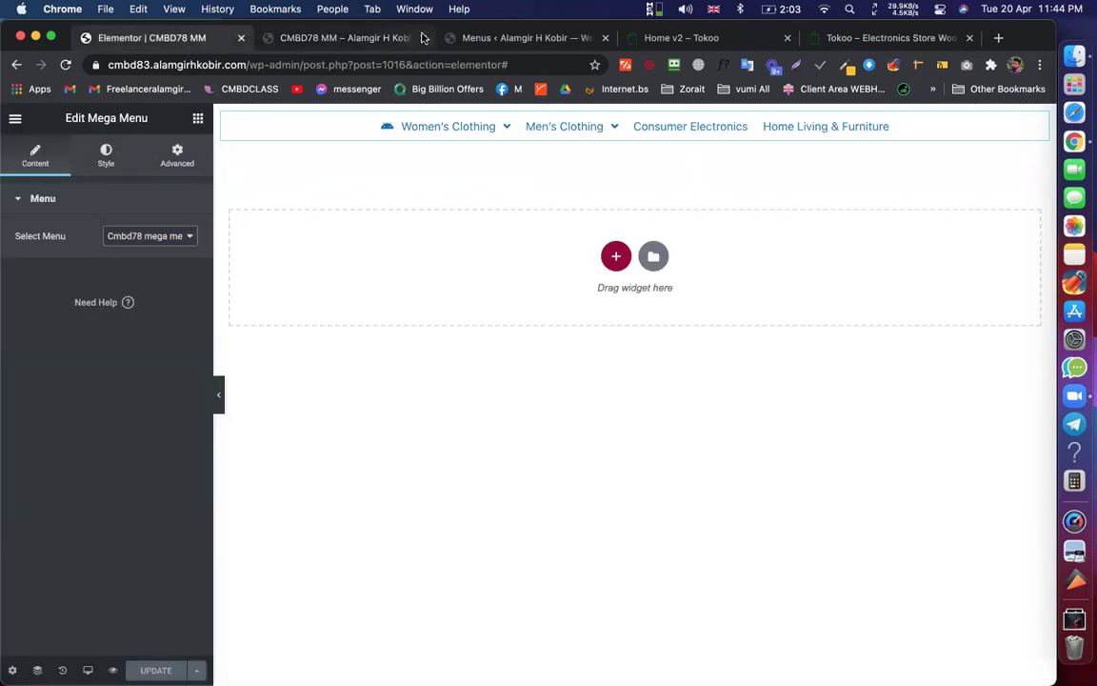
pyautogui.click(424, 39)
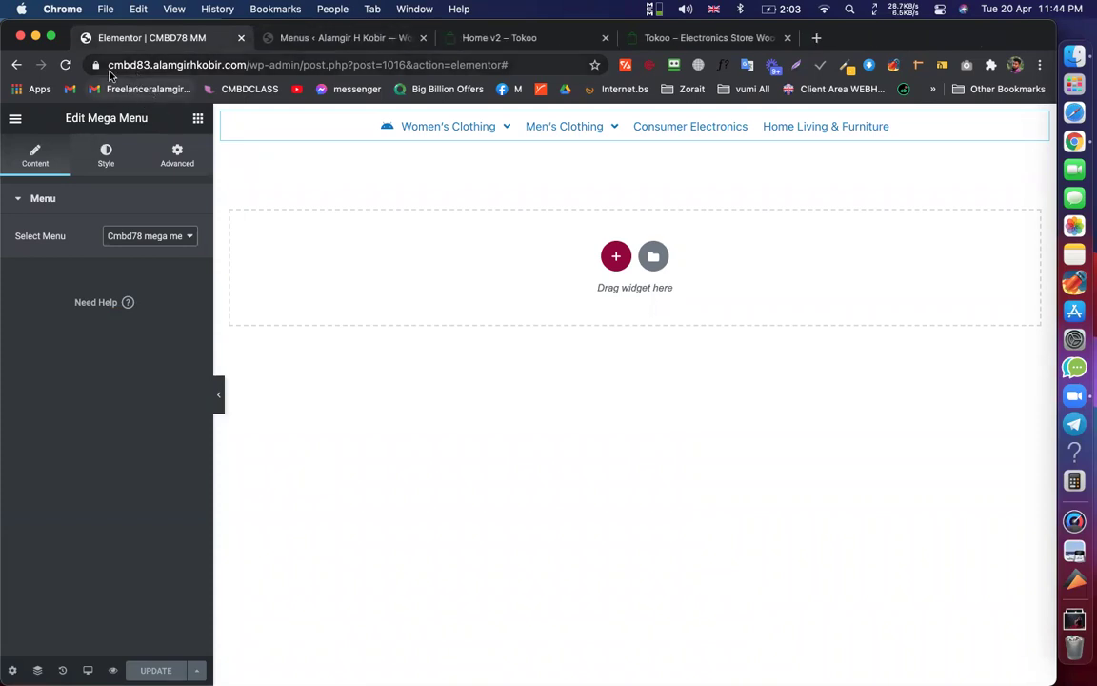
# Reload the Elementor editor and assign cmbd78 mega menu 2 to the page's Mega Menu widget
pyautogui.click(66, 67)
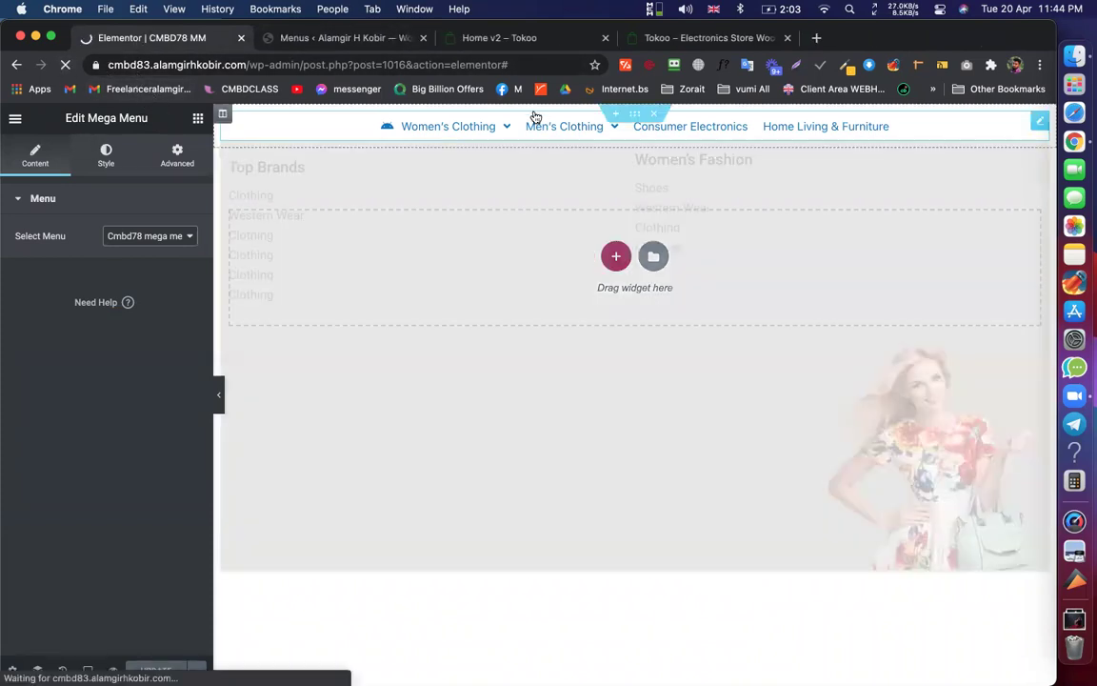
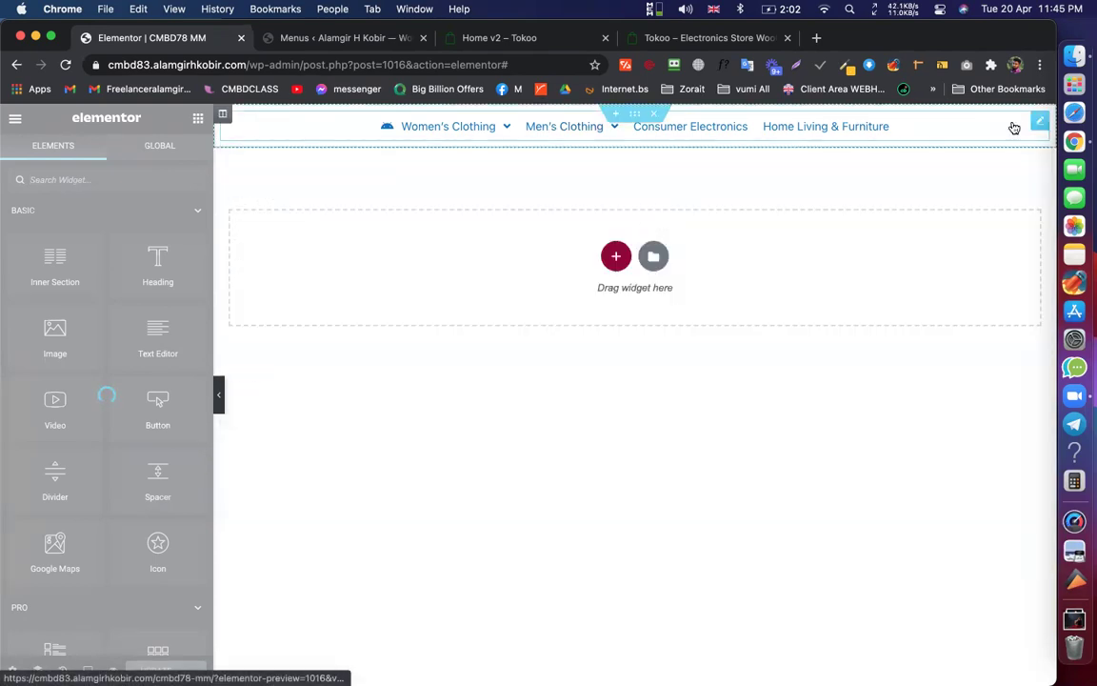
pyautogui.click(1039, 120)
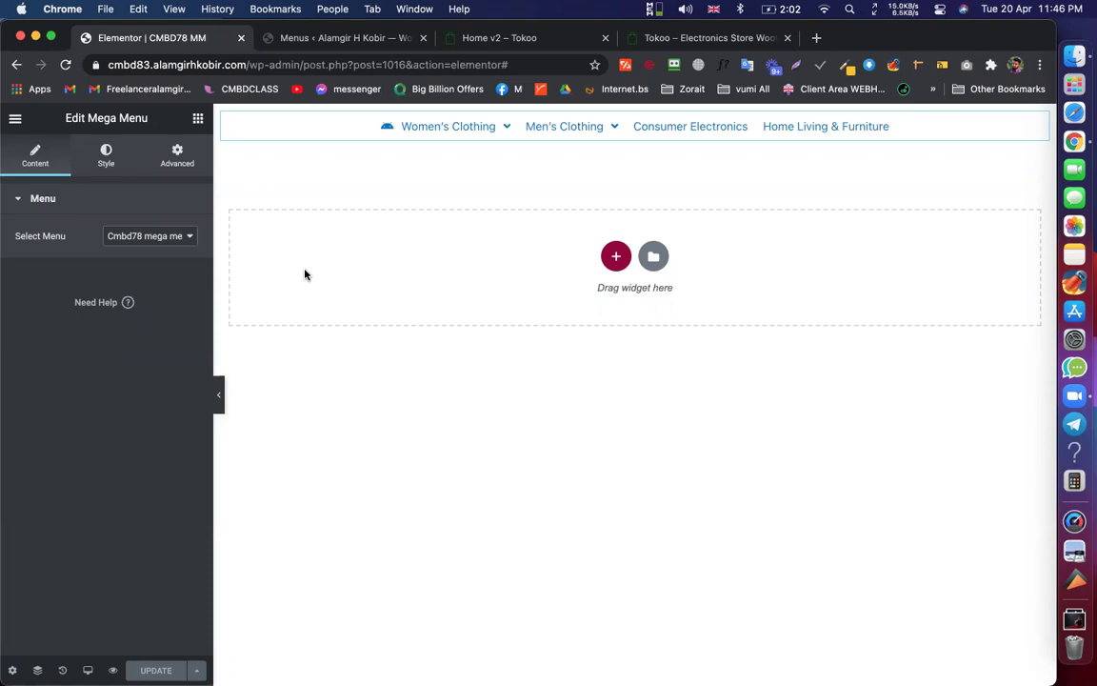
pyautogui.click(181, 237)
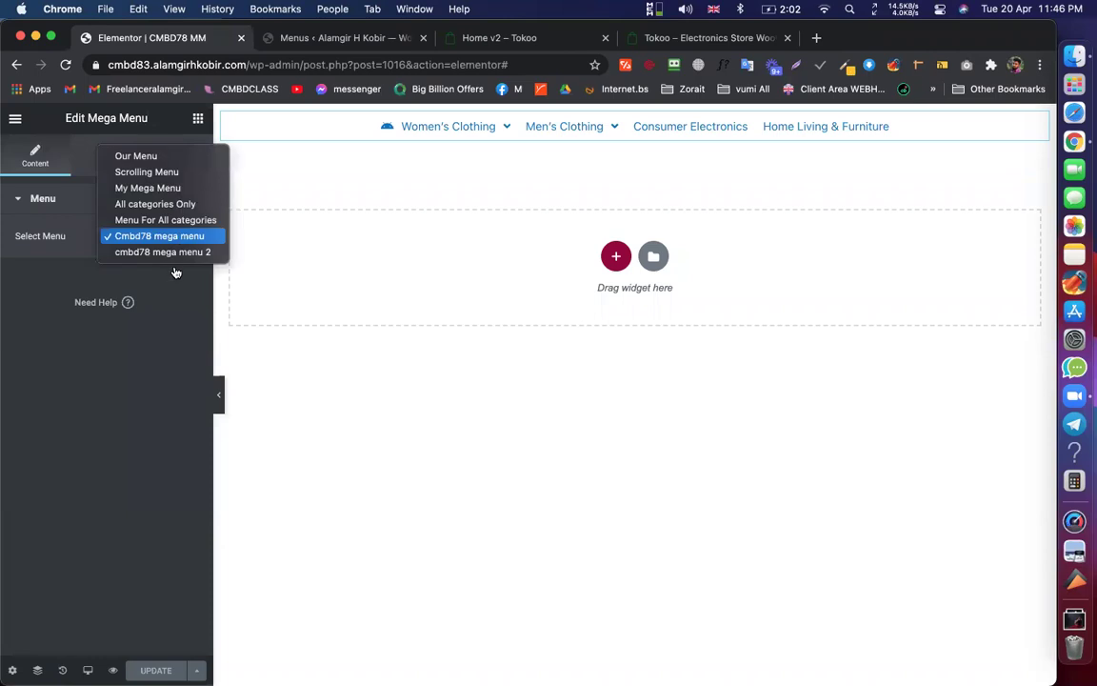
pyautogui.click(179, 253)
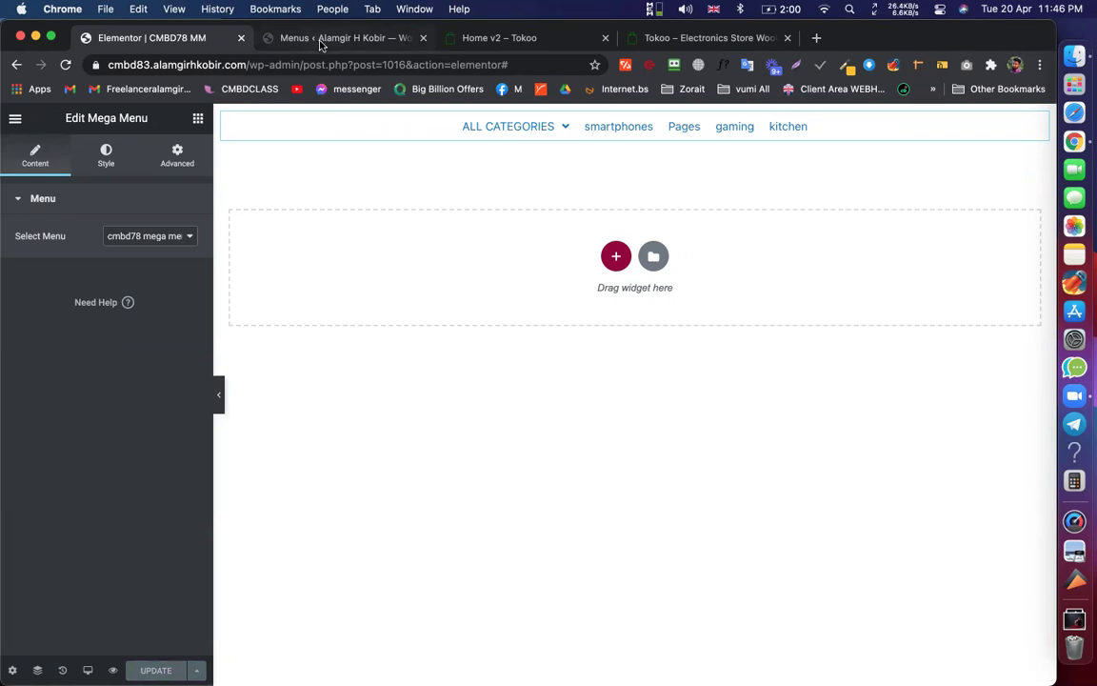
# Preview the page's ALL CATEGORIES dropdown, compare it with the Tokoo Home v2 demo and return to the Elementor editor
pyautogui.hotkey('ctrl', 'Tab')
pyautogui.click(141, 38)
pyautogui.click(112, 670)
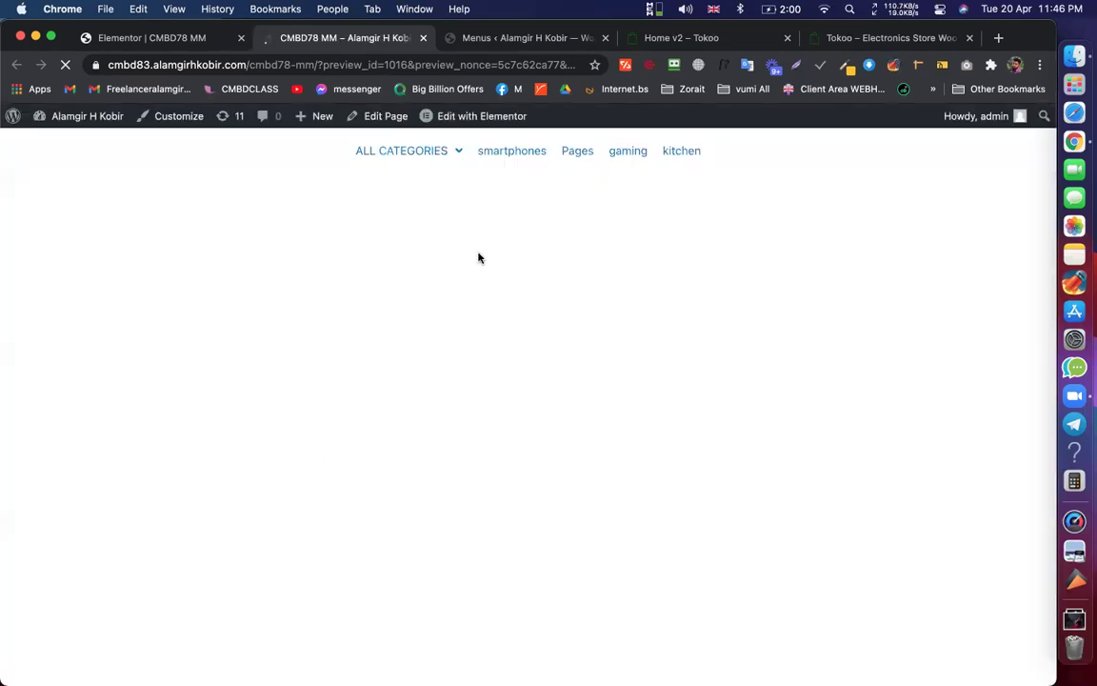
pyautogui.moveTo(426, 152)
pyautogui.moveTo(284, 180)
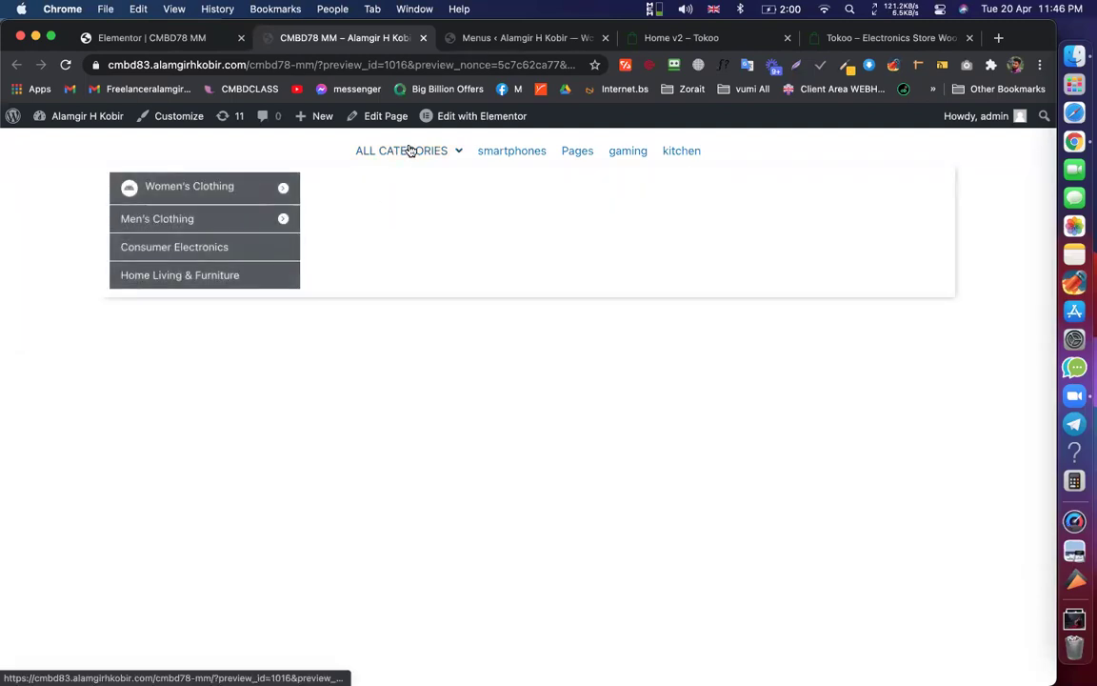
pyautogui.click(153, 38)
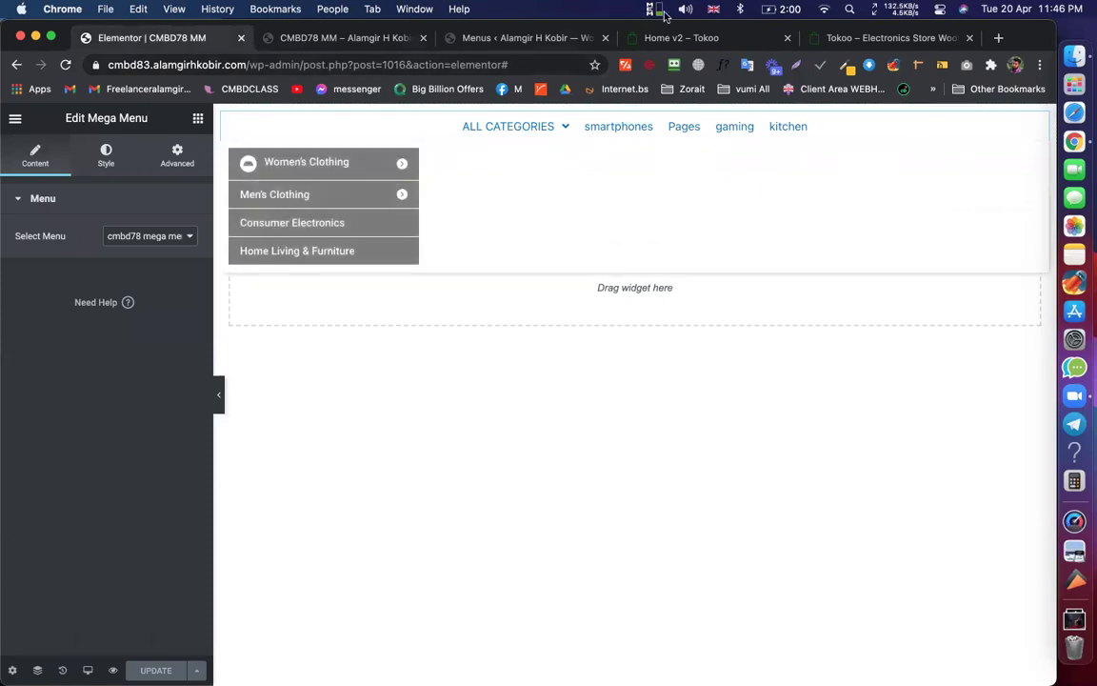
pyautogui.click(689, 38)
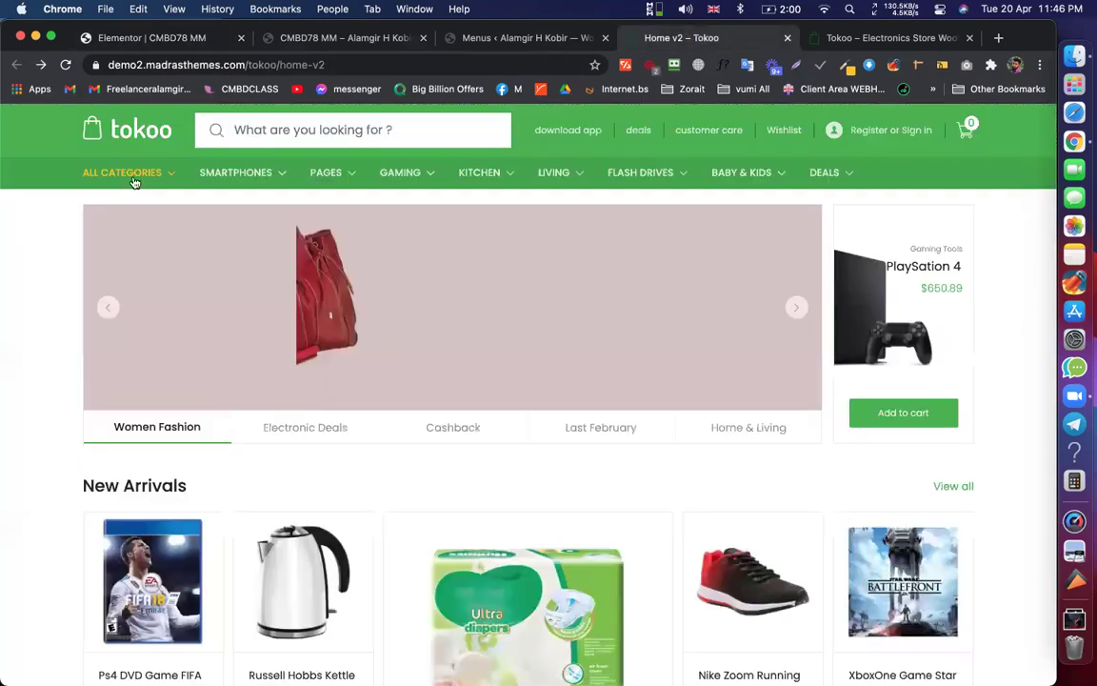
pyautogui.click(152, 38)
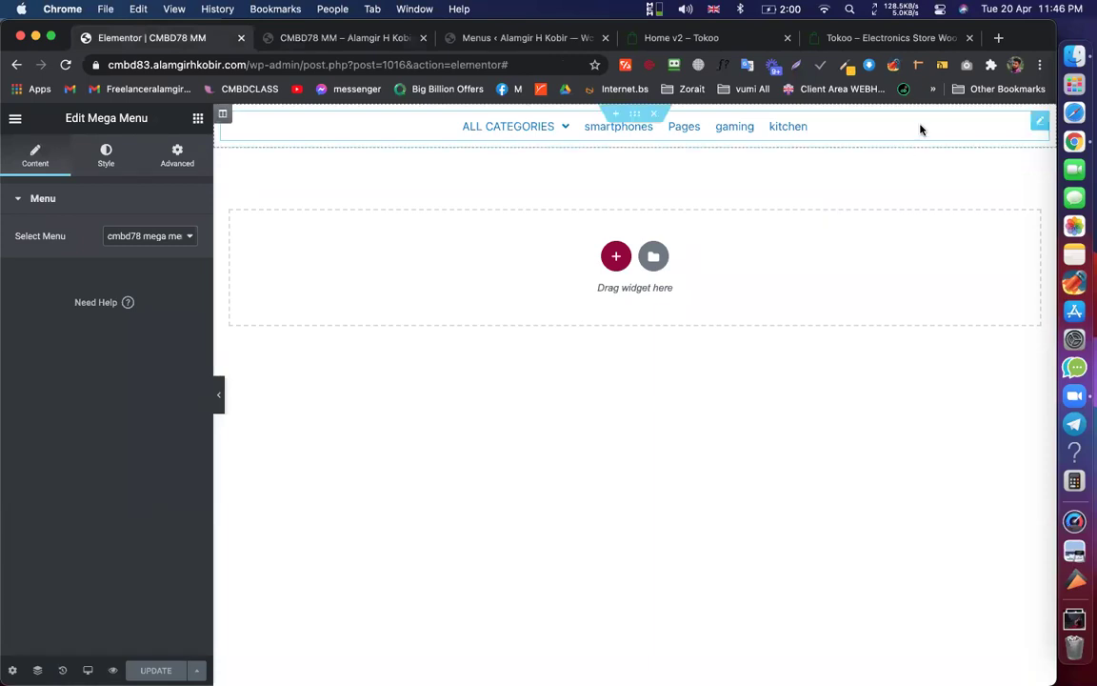
# Set the Mega Menu's item alignment to left, update the page and check the ALL CATEGORIES dropdown
pyautogui.click(122, 163)
pyautogui.click(122, 236)
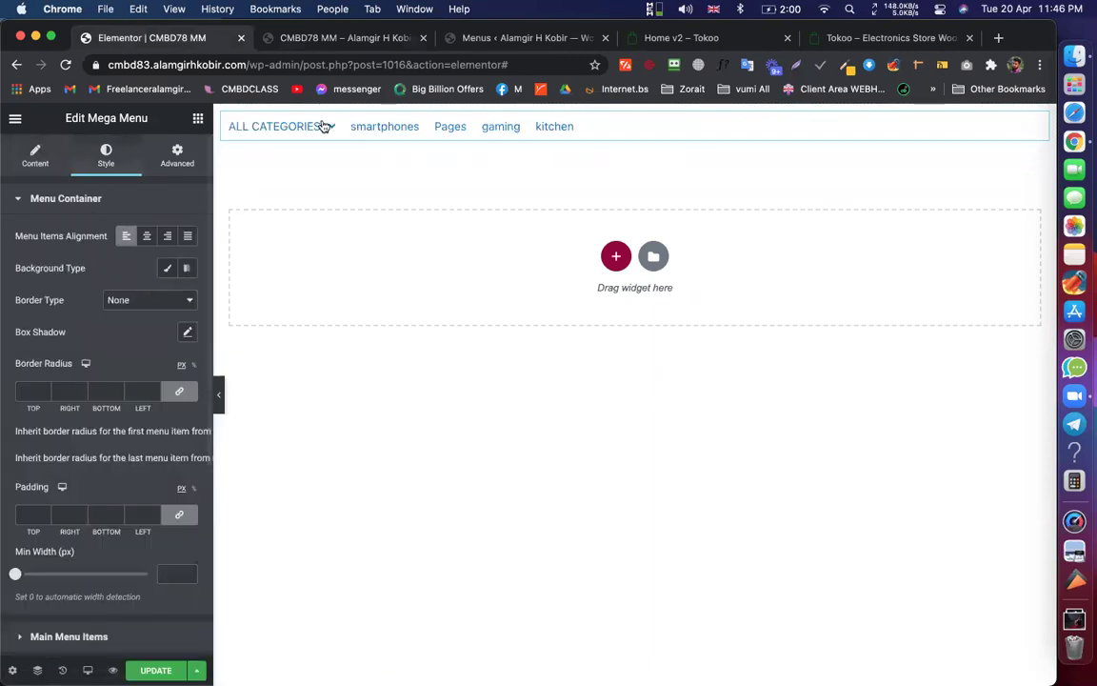
pyautogui.moveTo(326, 125)
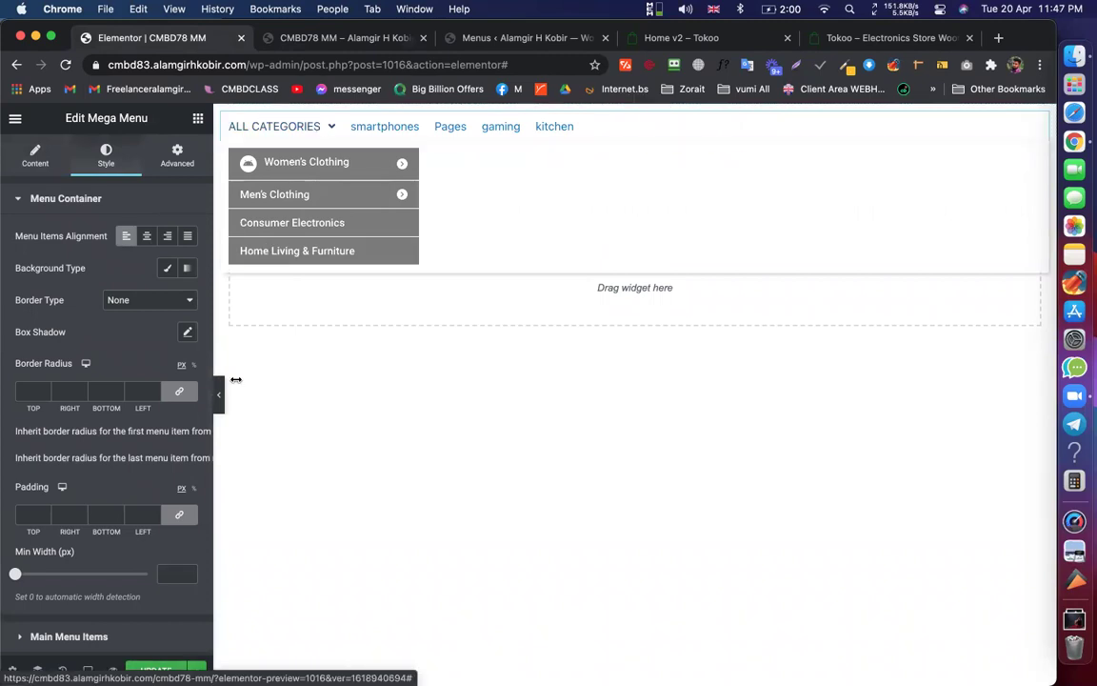
pyautogui.click(157, 669)
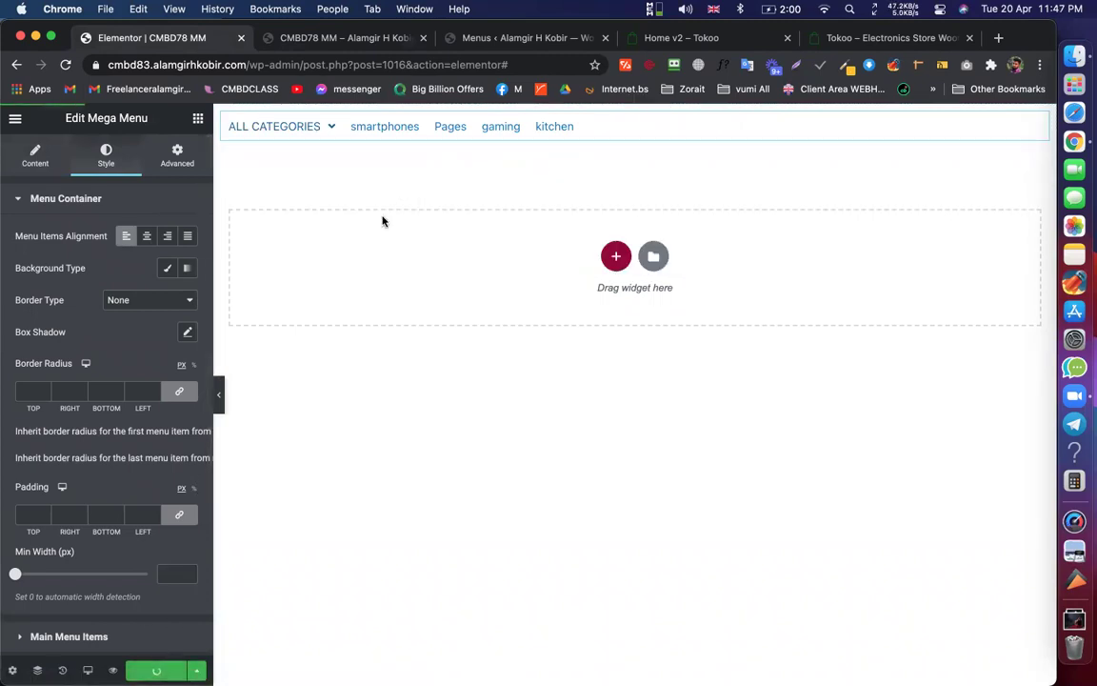
pyautogui.moveTo(316, 129)
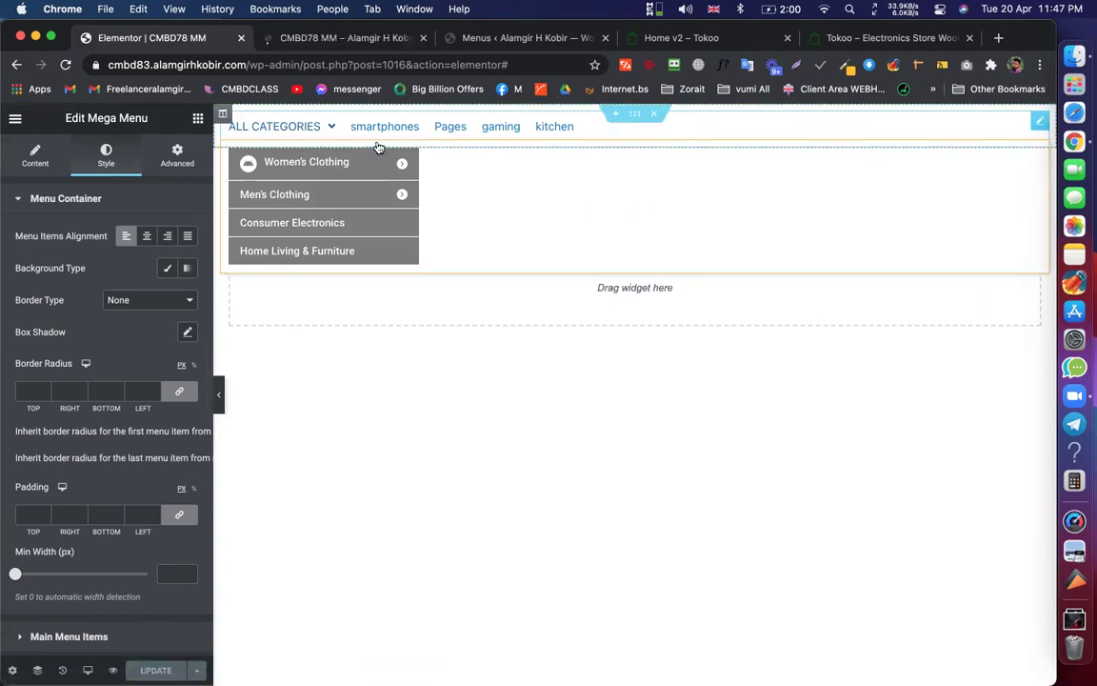
# Set the ALL CATEGORIES item's custom vertical mega menu width to 300 px, save the menu and return to the page preview
pyautogui.click(545, 38)
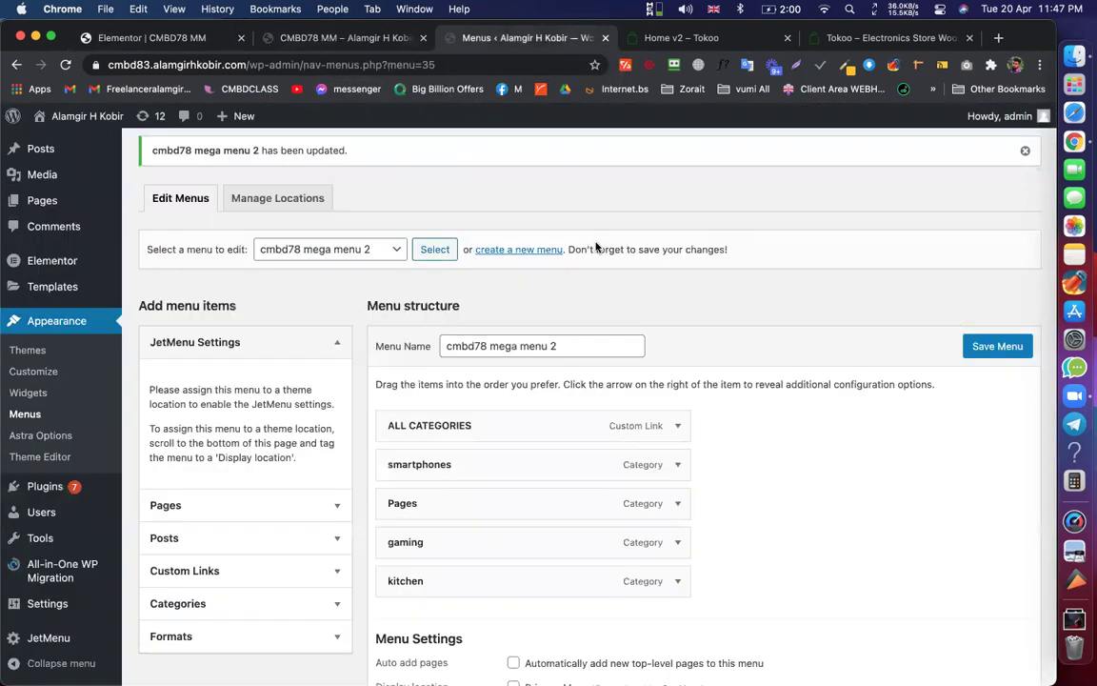
pyautogui.click(504, 426)
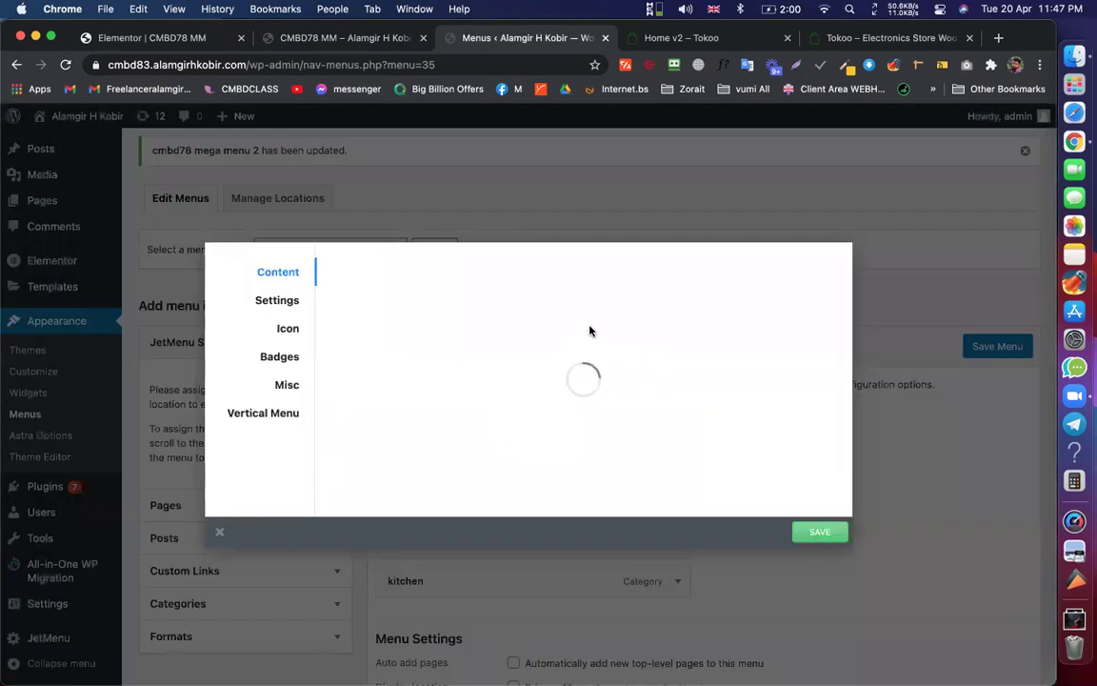
pyautogui.click(291, 416)
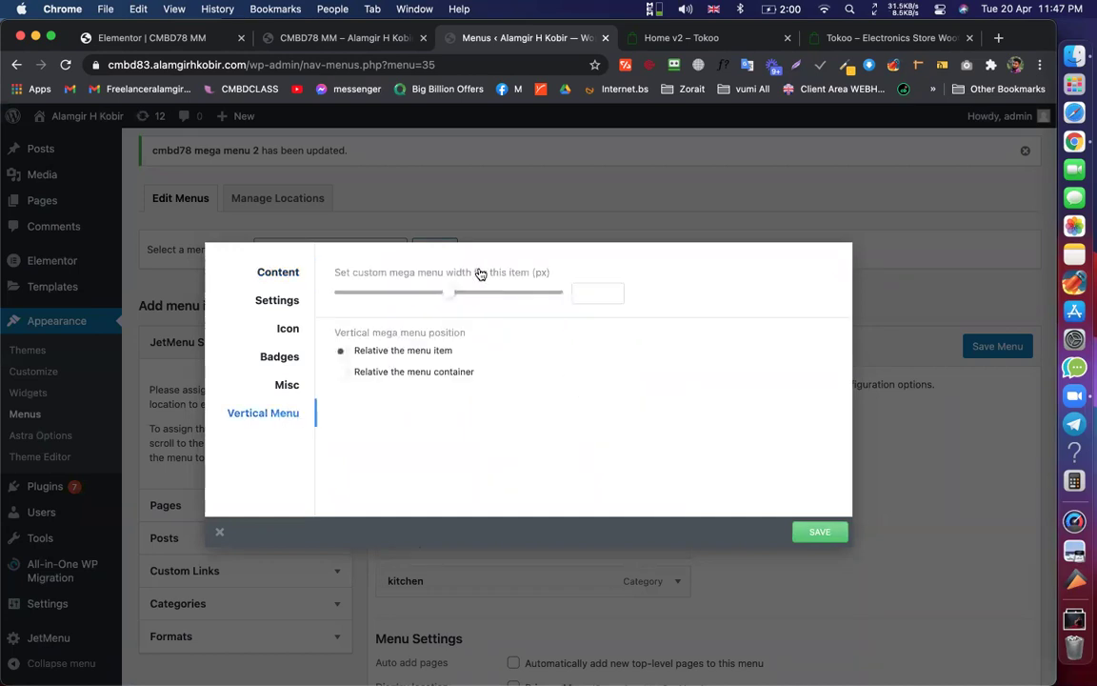
pyautogui.moveTo(448, 292); pyautogui.dragTo(355, 300)
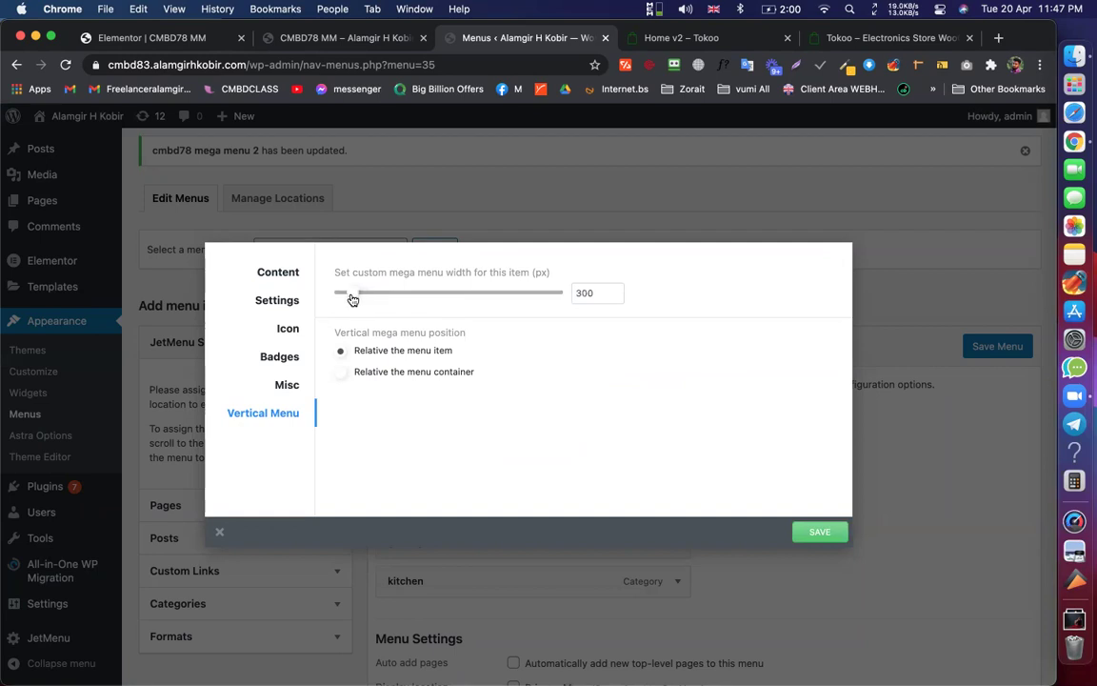
pyautogui.click(819, 532)
pyautogui.click(986, 374)
pyautogui.click(996, 347)
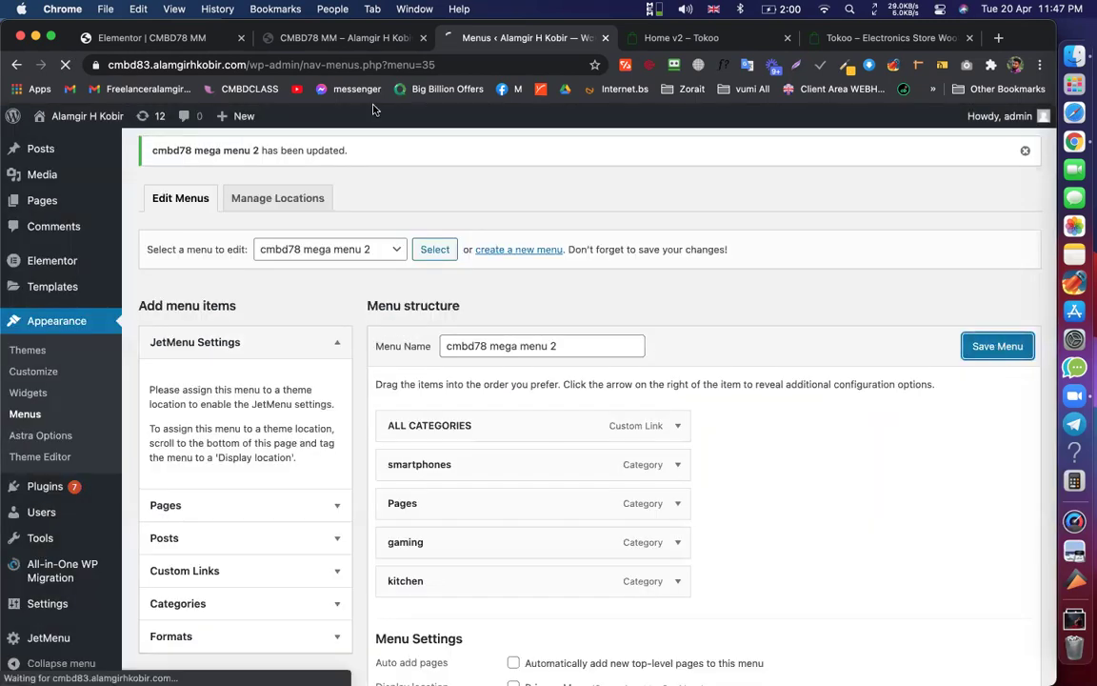
pyautogui.click(293, 38)
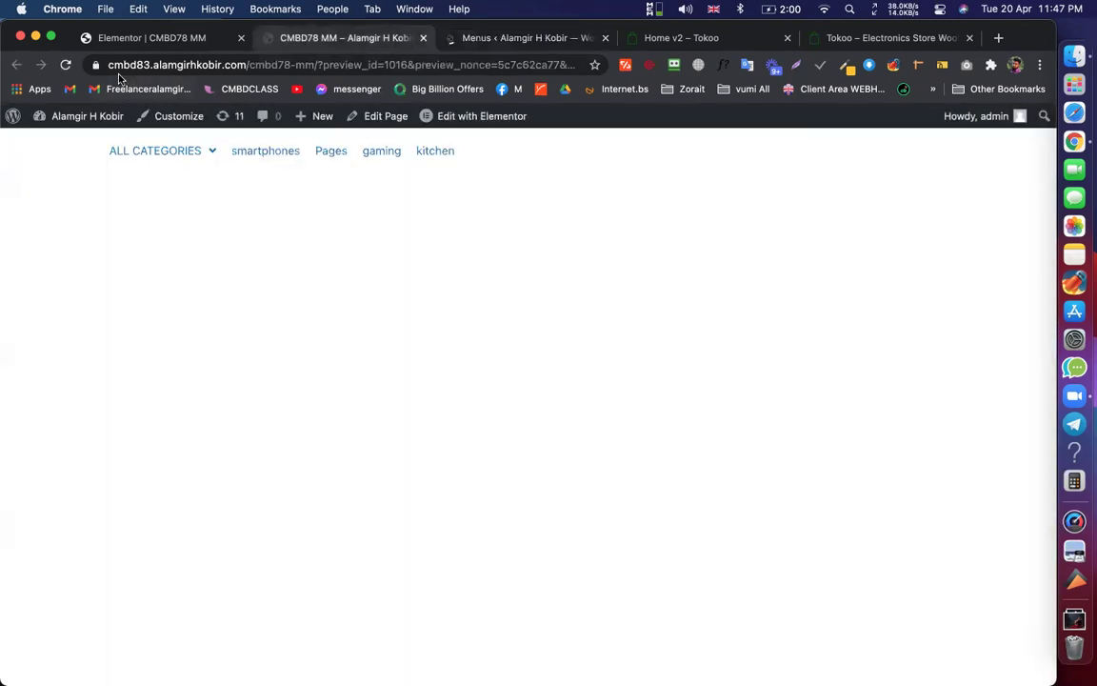
# Reload the page preview to check the ALL CATEGORIES dropdown's width, and reopen that menu item's JetMenu settings
pyautogui.click(66, 65)
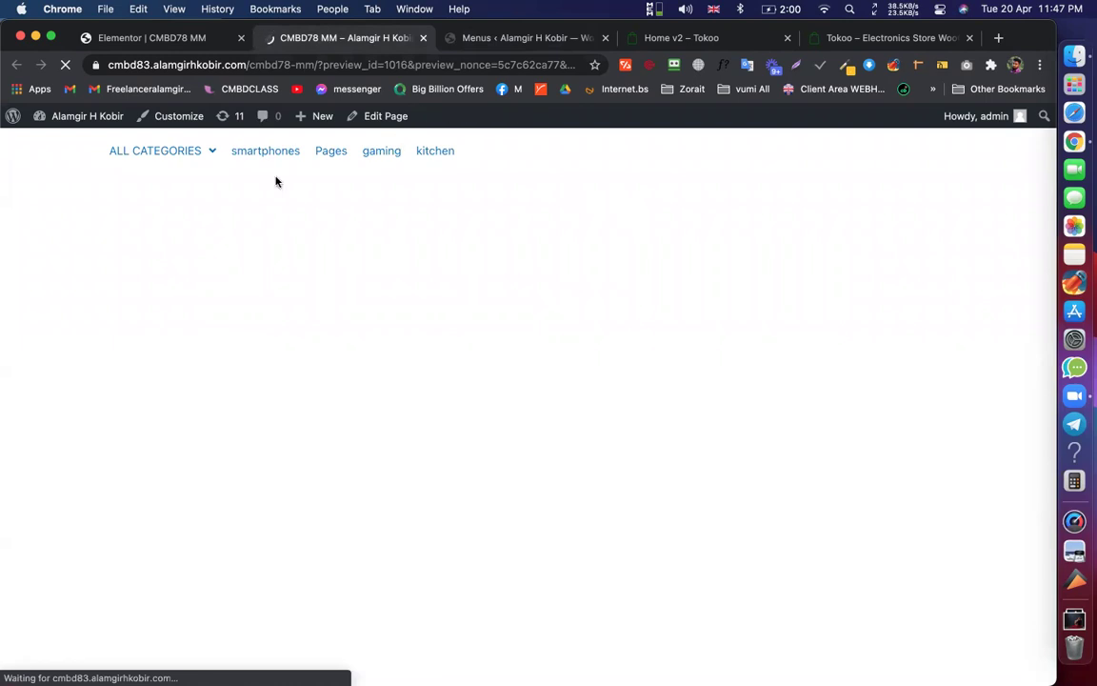
pyautogui.moveTo(187, 156)
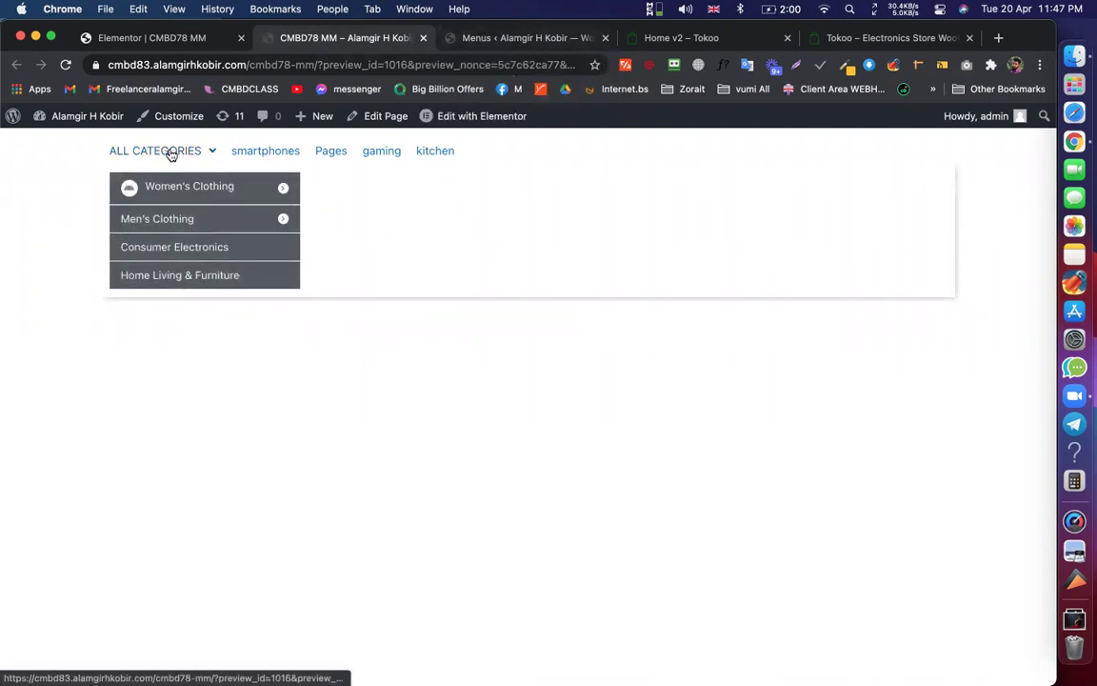
pyautogui.click(495, 37)
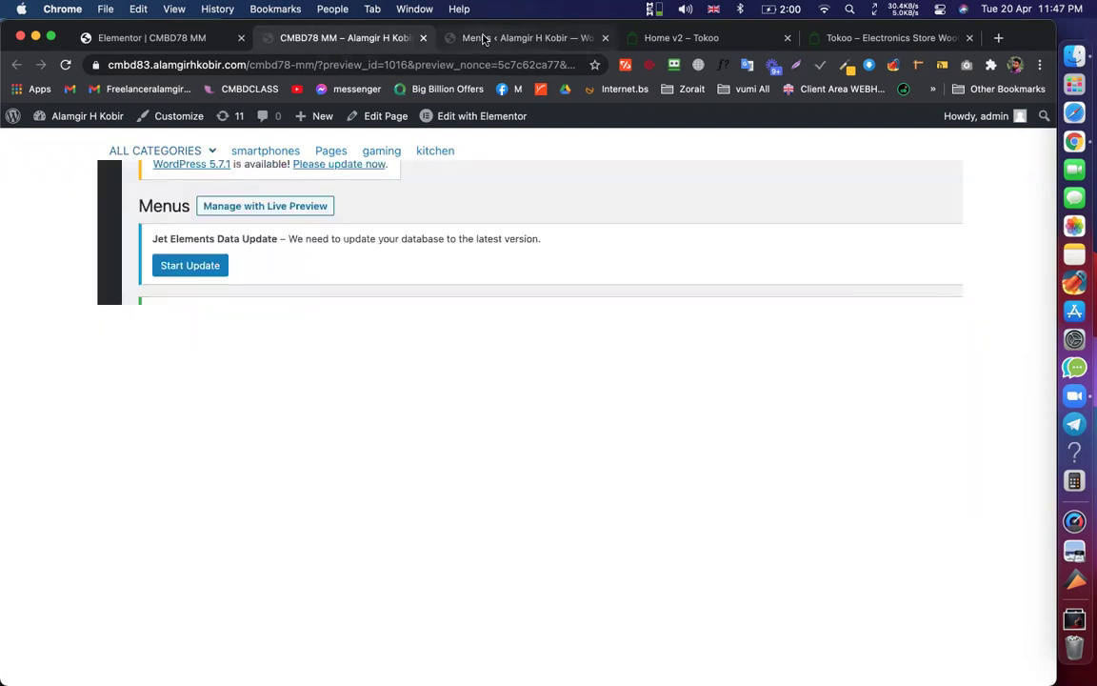
pyautogui.scroll(-5, 433, 391)
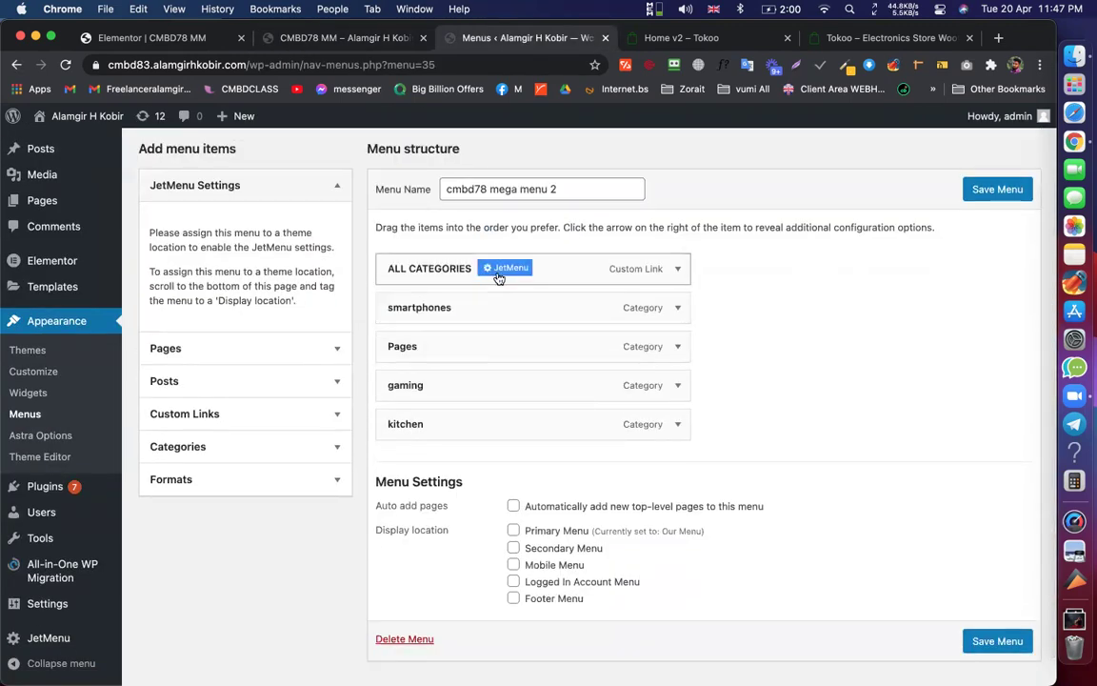
pyautogui.click(506, 267)
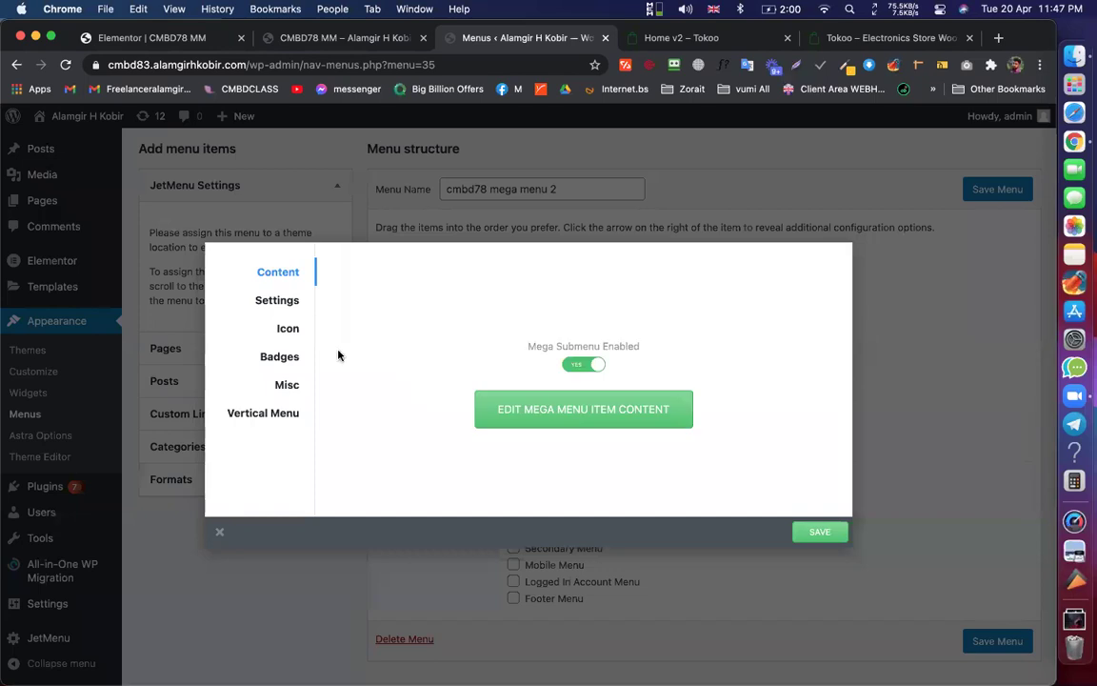
pyautogui.click(311, 38)
pyautogui.click(65, 67)
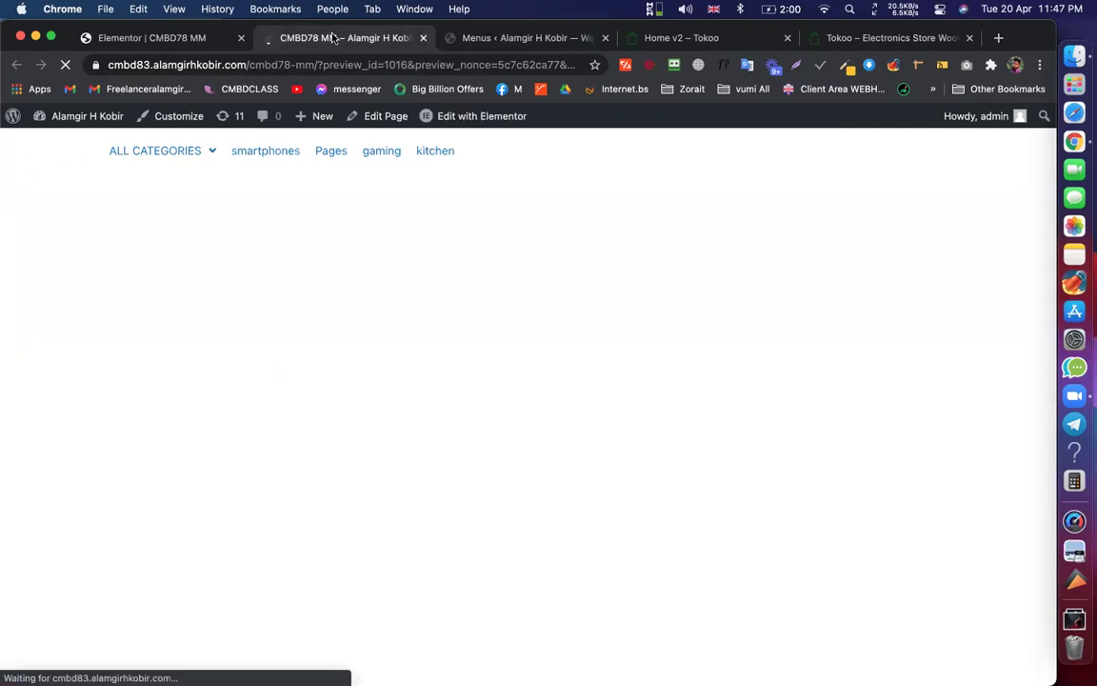
pyautogui.click(554, 34)
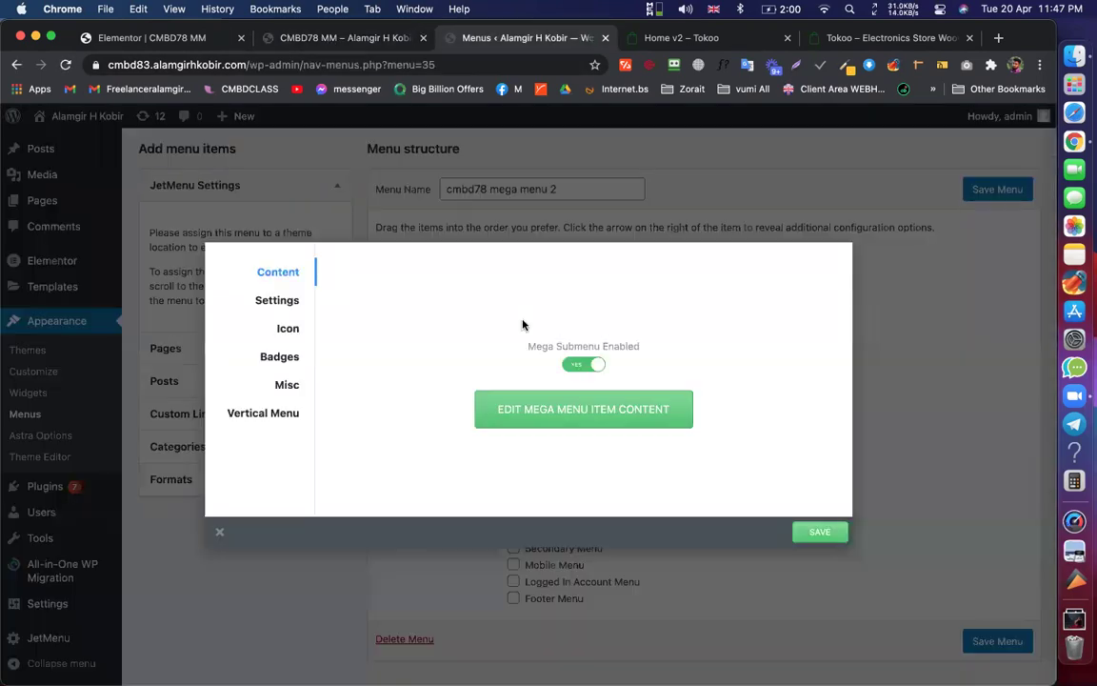
# Set the ALL CATEGORIES item's custom mega menu width to 322 px, save the menu and check the dropdown in the page preview
pyautogui.click(280, 301)
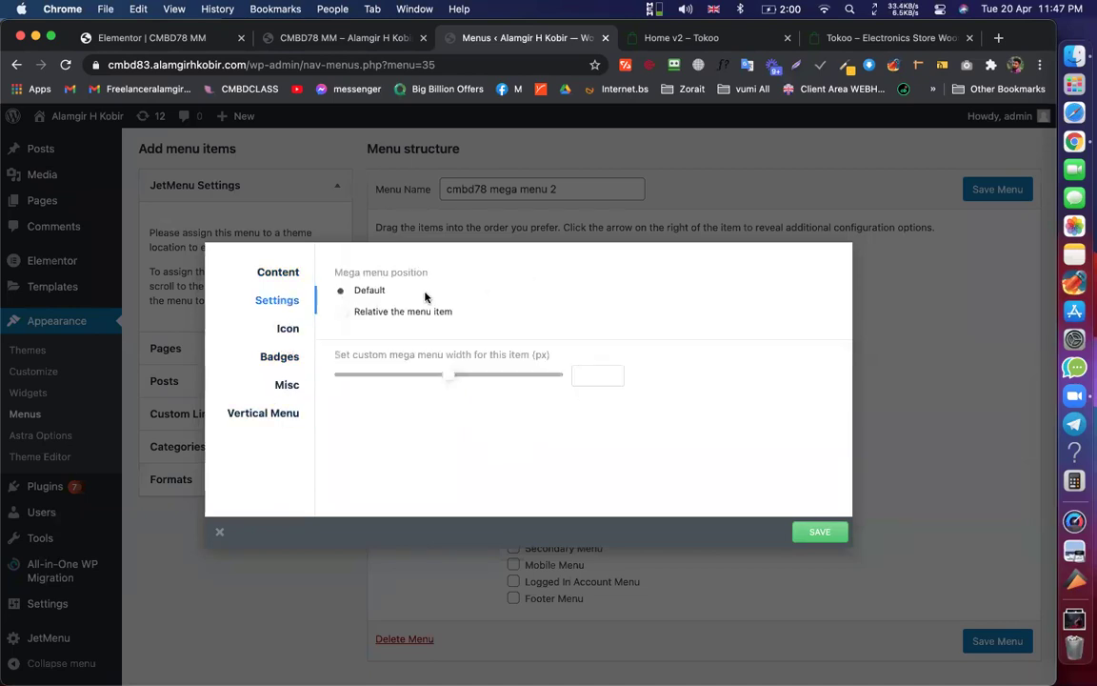
pyautogui.moveTo(451, 377); pyautogui.dragTo(357, 376)
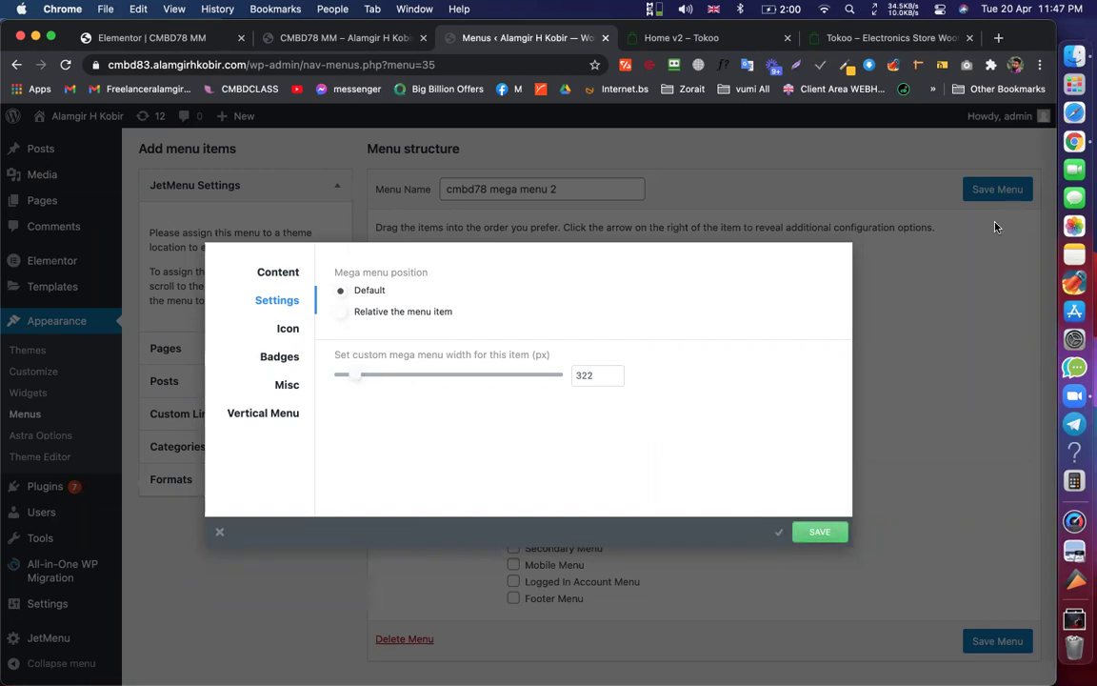
pyautogui.click(995, 189)
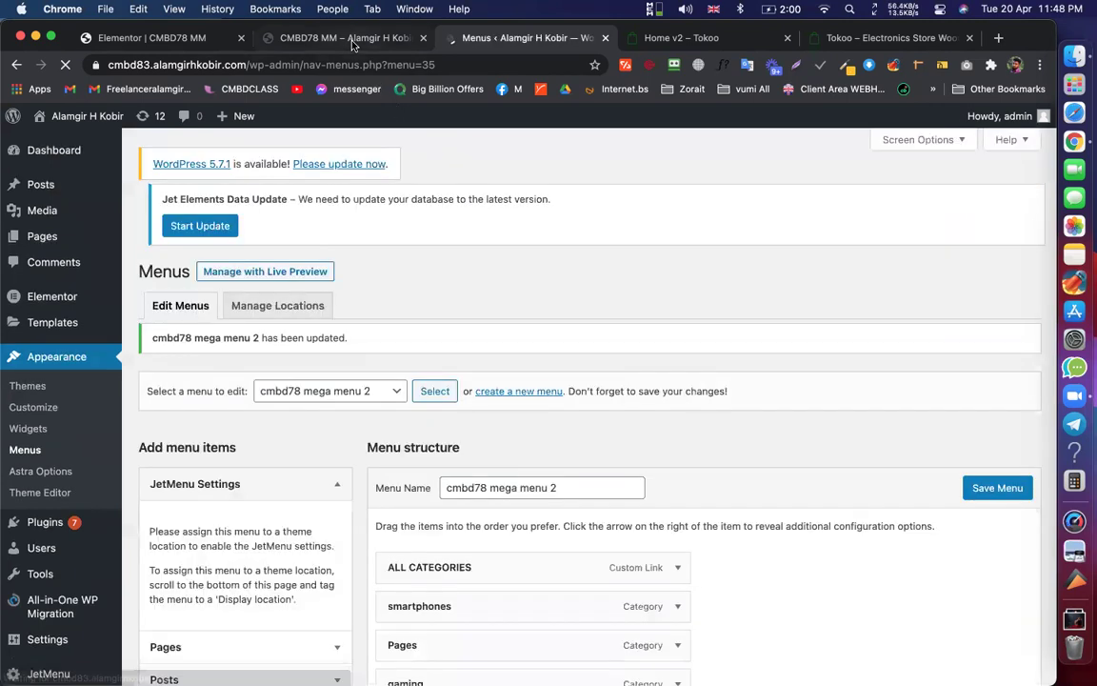
pyautogui.click(354, 38)
pyautogui.moveTo(191, 153)
pyautogui.press('super+r')
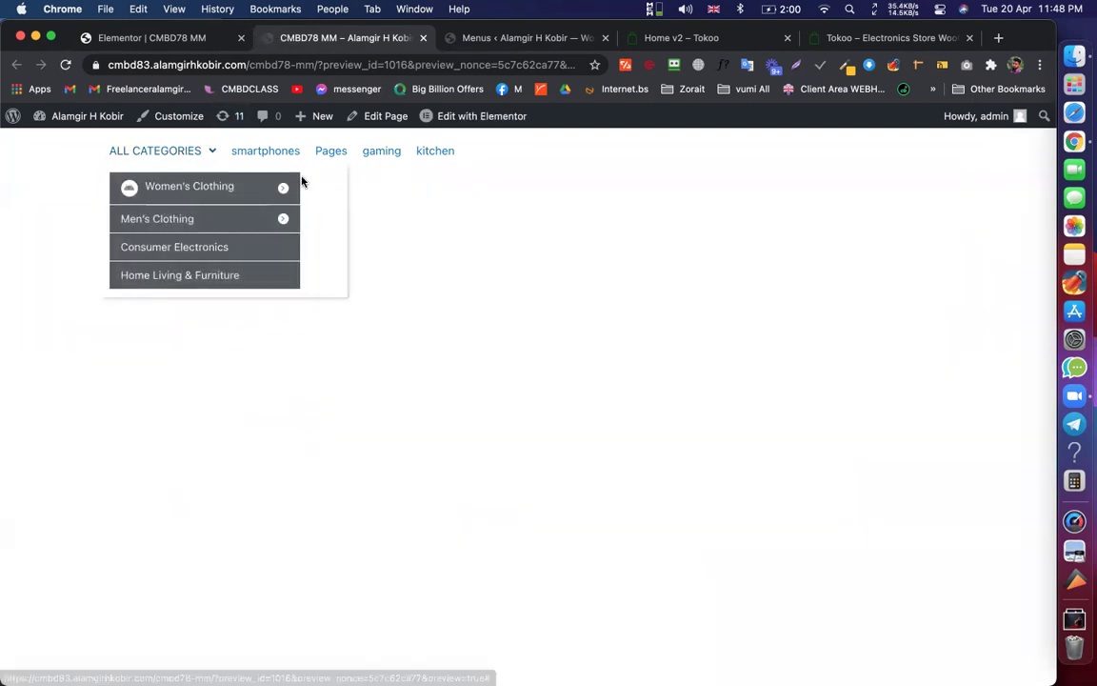
# Reduce the ALL CATEGORIES item's custom mega menu width to 287 px, then save the item and the menu
pyautogui.click(466, 38)
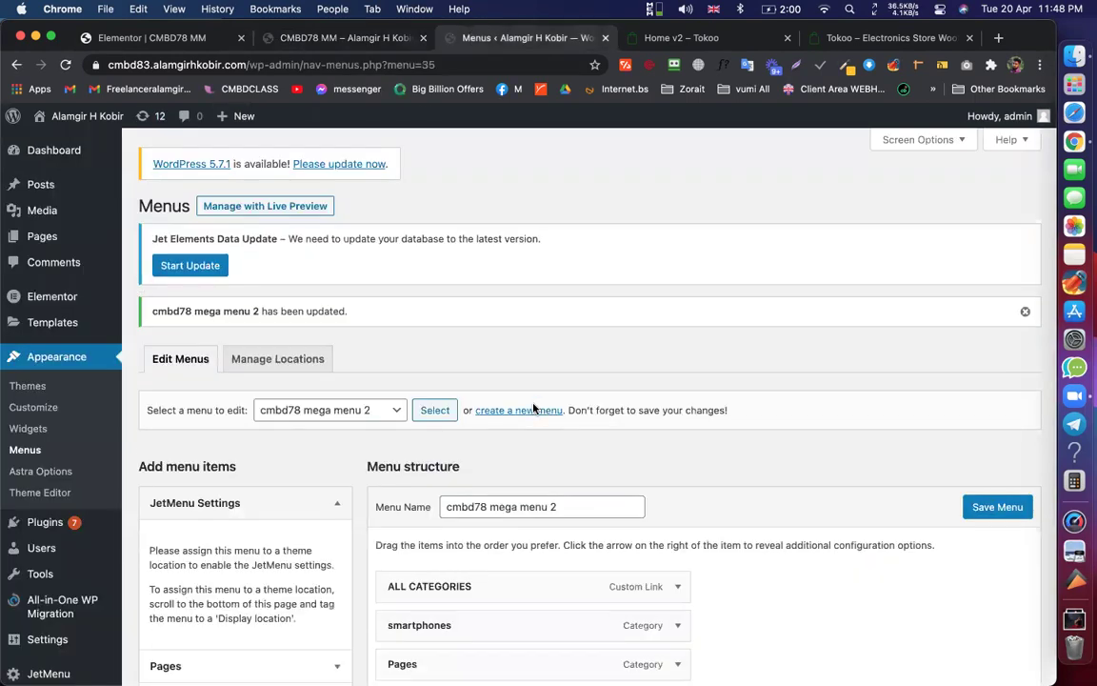
pyautogui.scroll(-1, 496, 431)
pyautogui.click(488, 417)
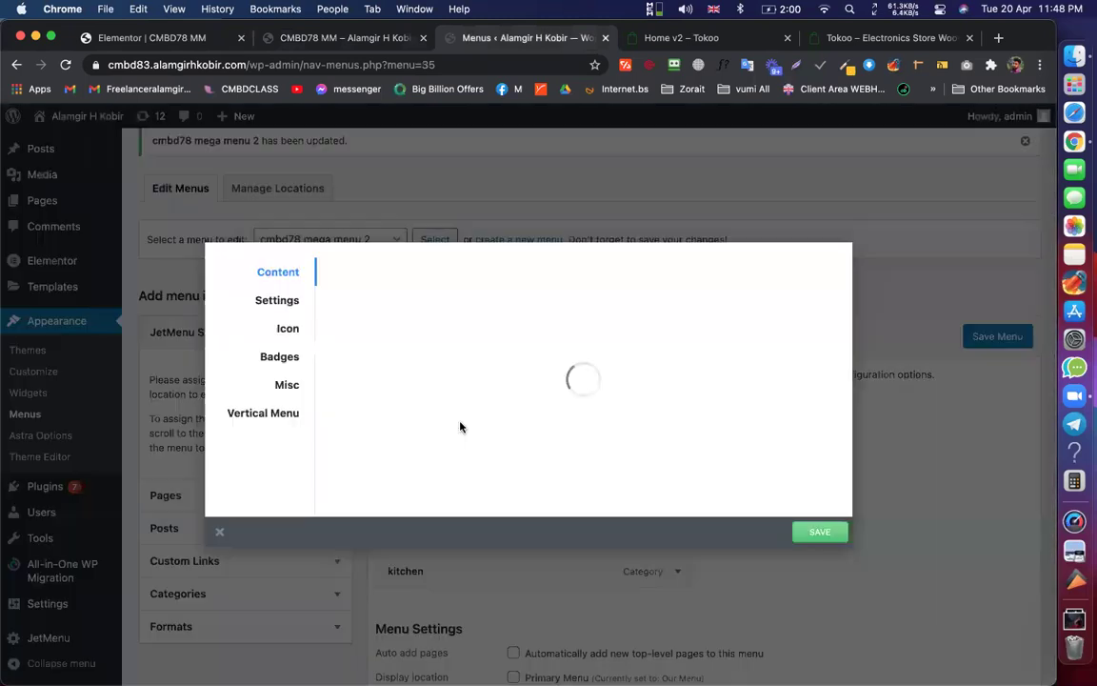
pyautogui.click(283, 303)
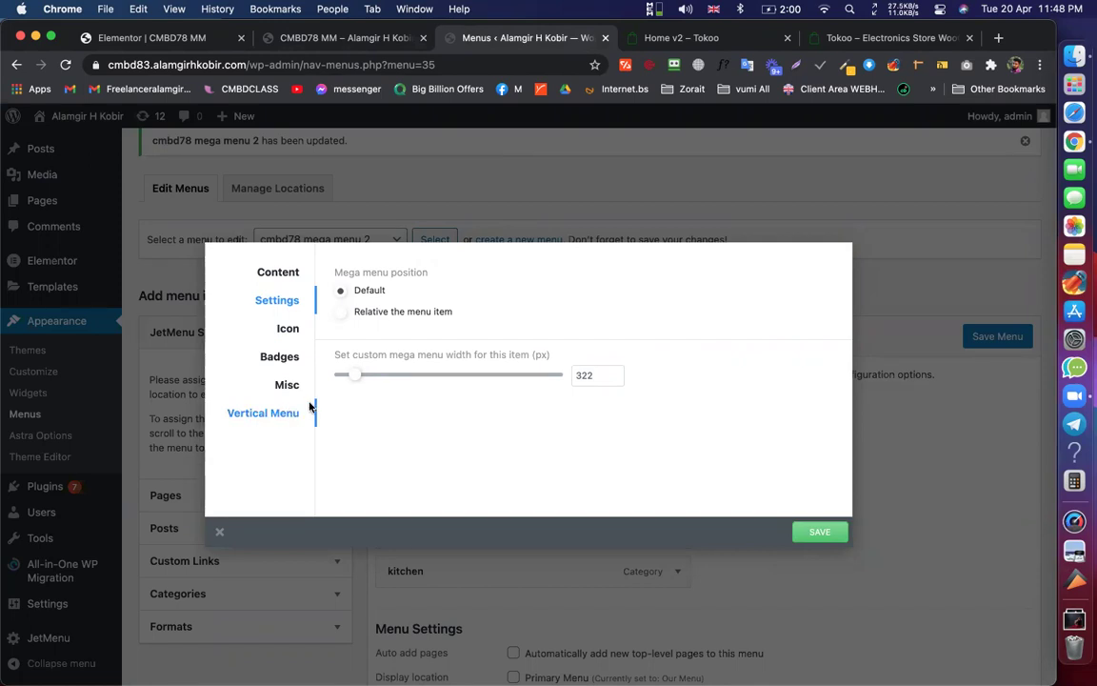
pyautogui.moveTo(354, 377); pyautogui.dragTo(349, 377)
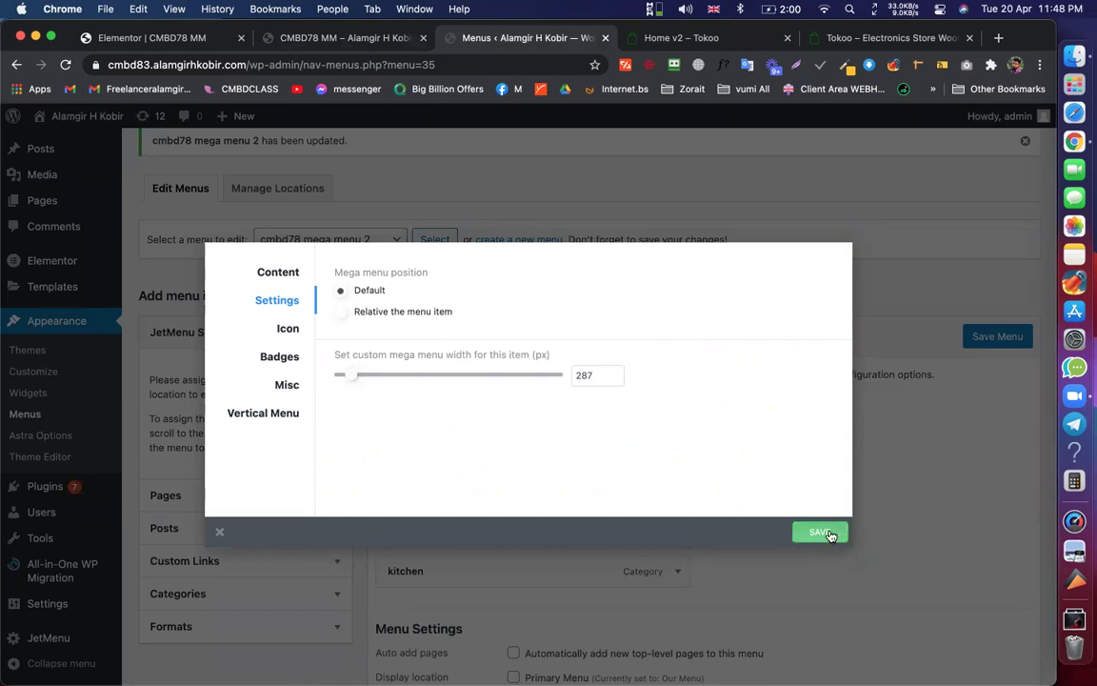
pyautogui.click(984, 393)
pyautogui.click(991, 337)
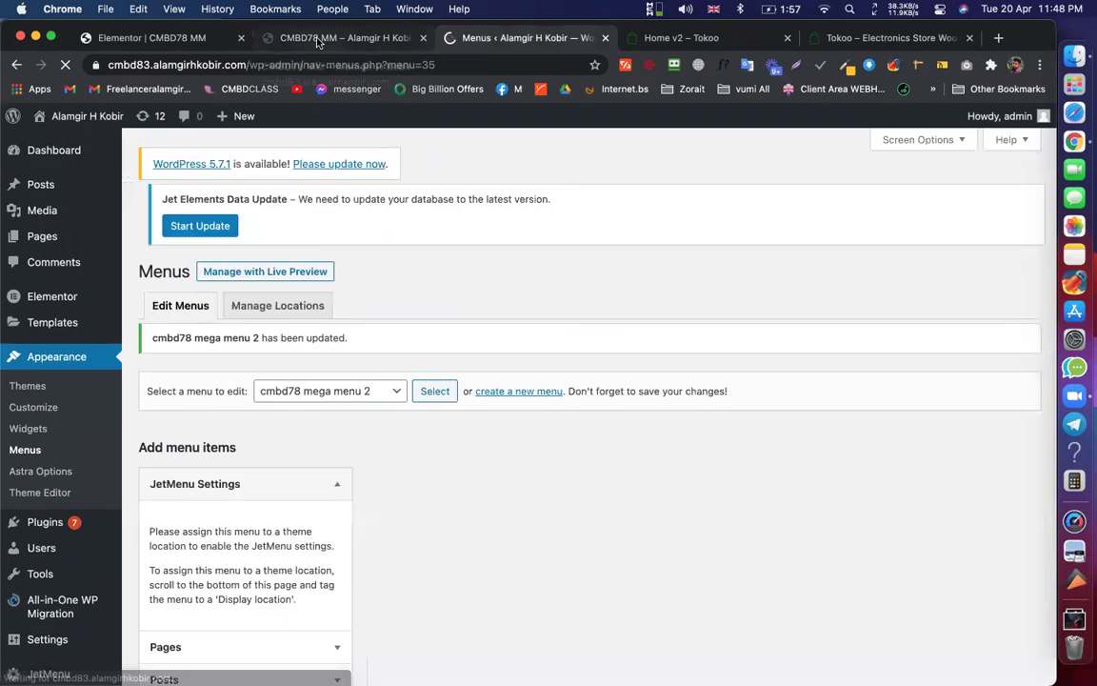
# Reload the page preview and check the ALL CATEGORIES dropdown with its Women's Clothing and Men's Clothing submenus
pyautogui.click(284, 35)
pyautogui.click(213, 151)
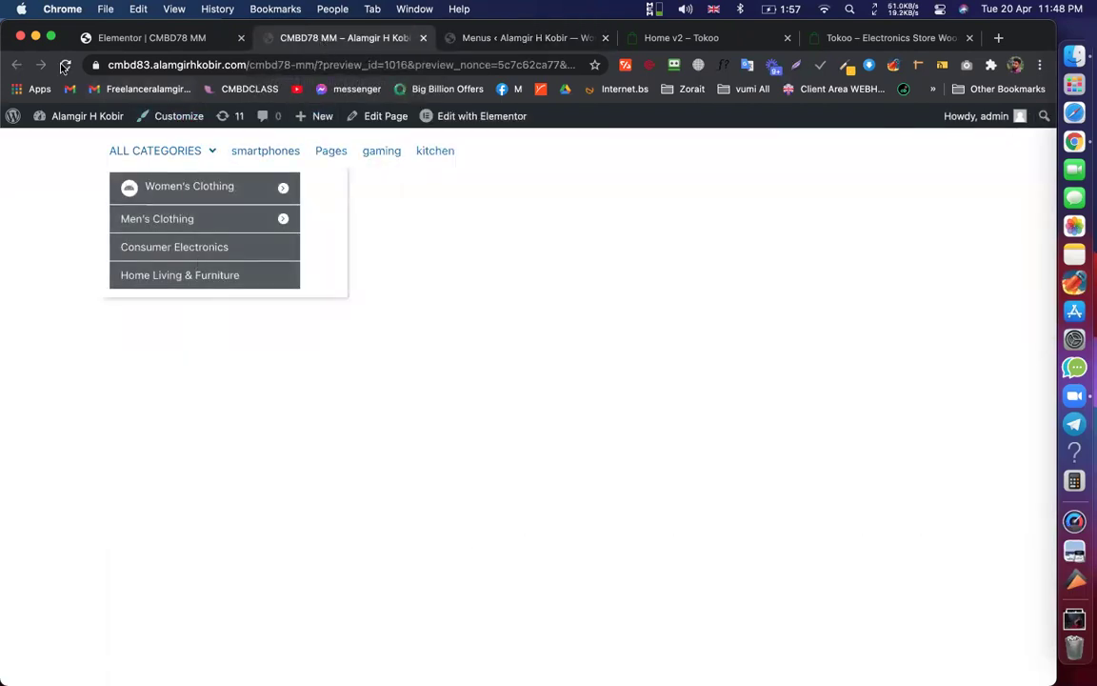
pyautogui.click(64, 66)
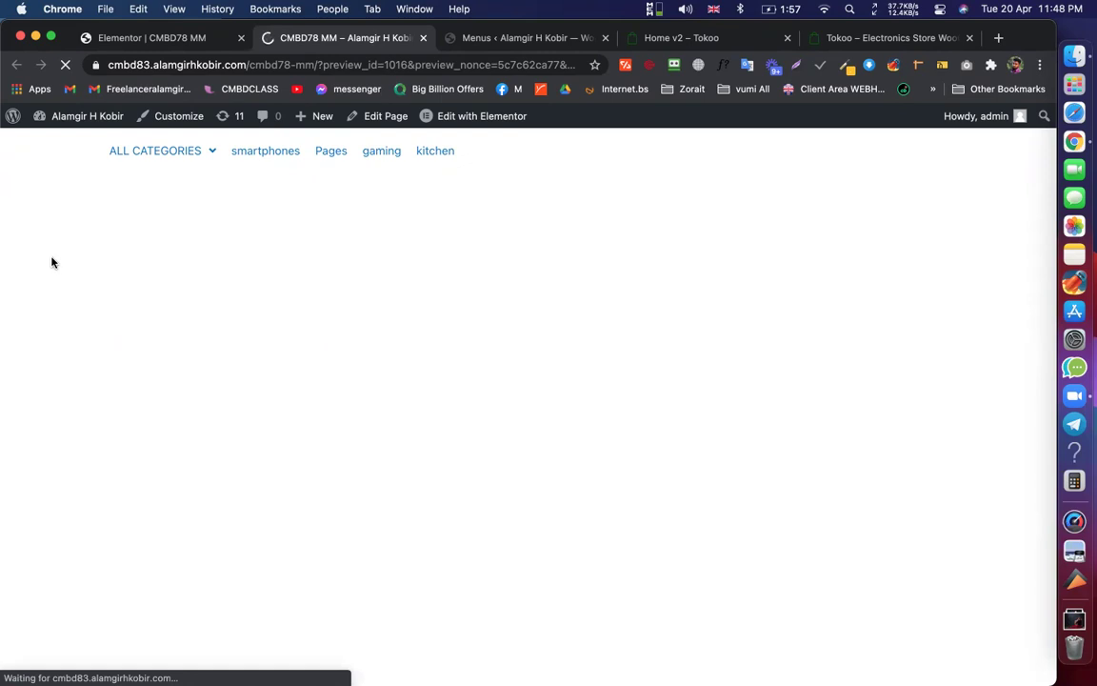
pyautogui.moveTo(203, 154)
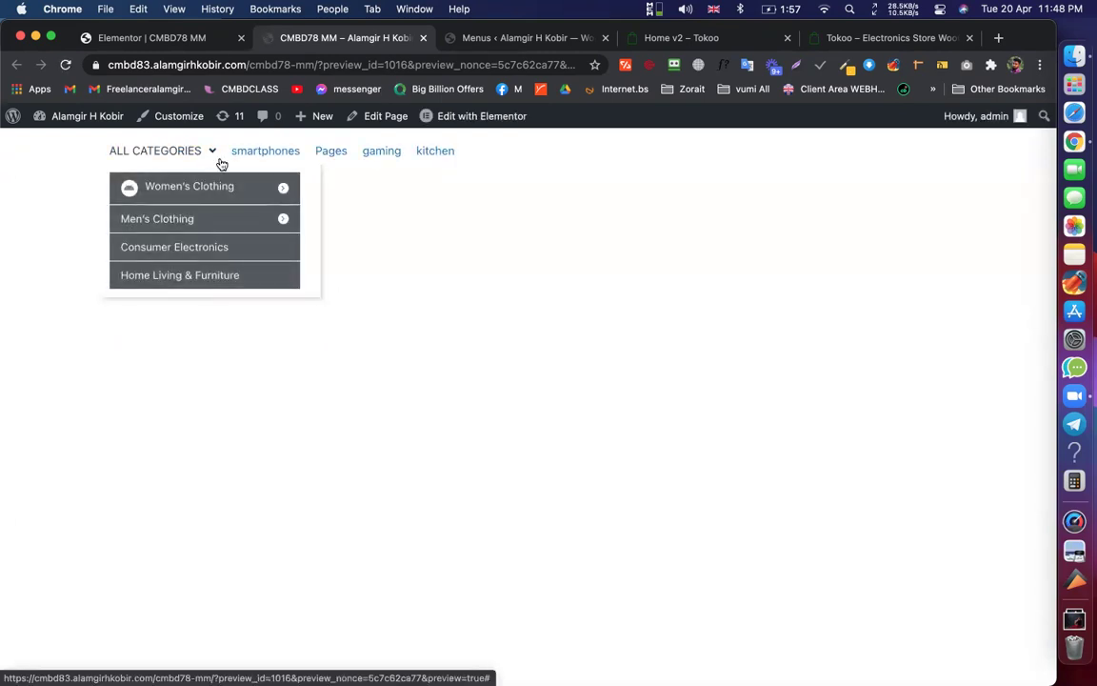
pyautogui.moveTo(196, 187)
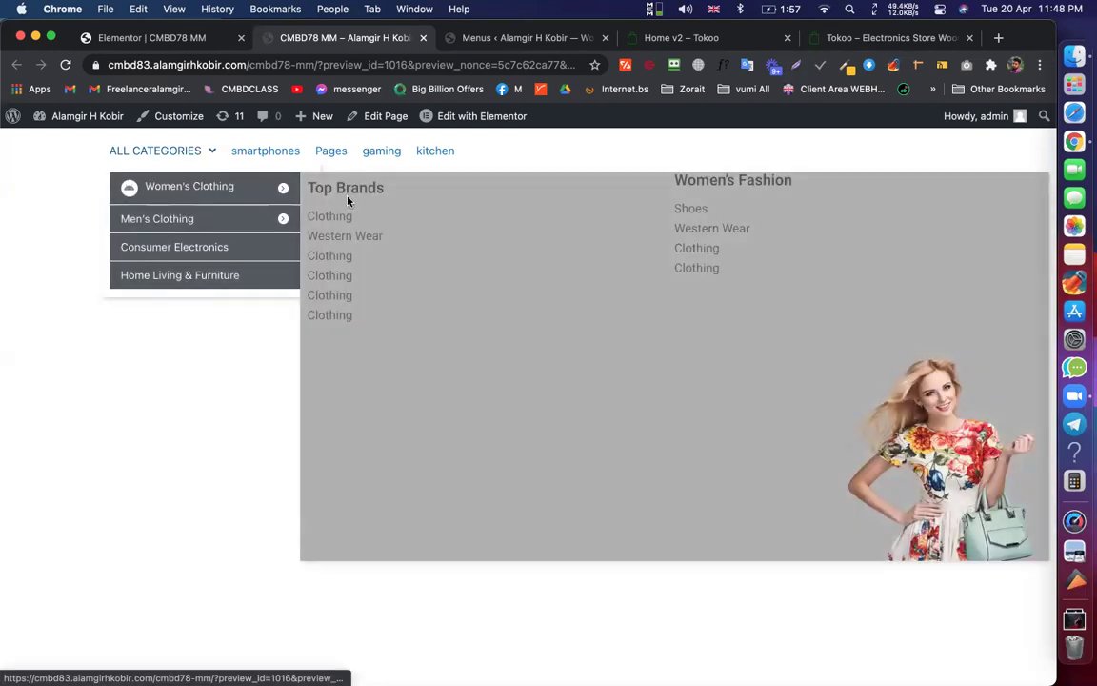
pyautogui.moveTo(283, 219)
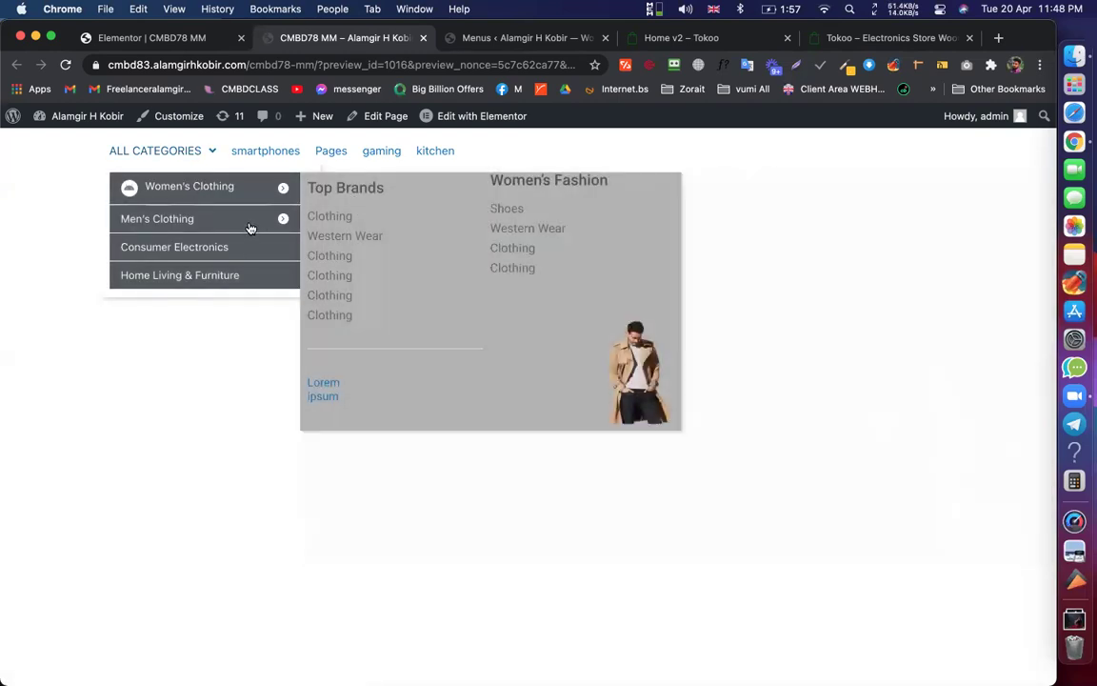
pyautogui.moveTo(283, 189)
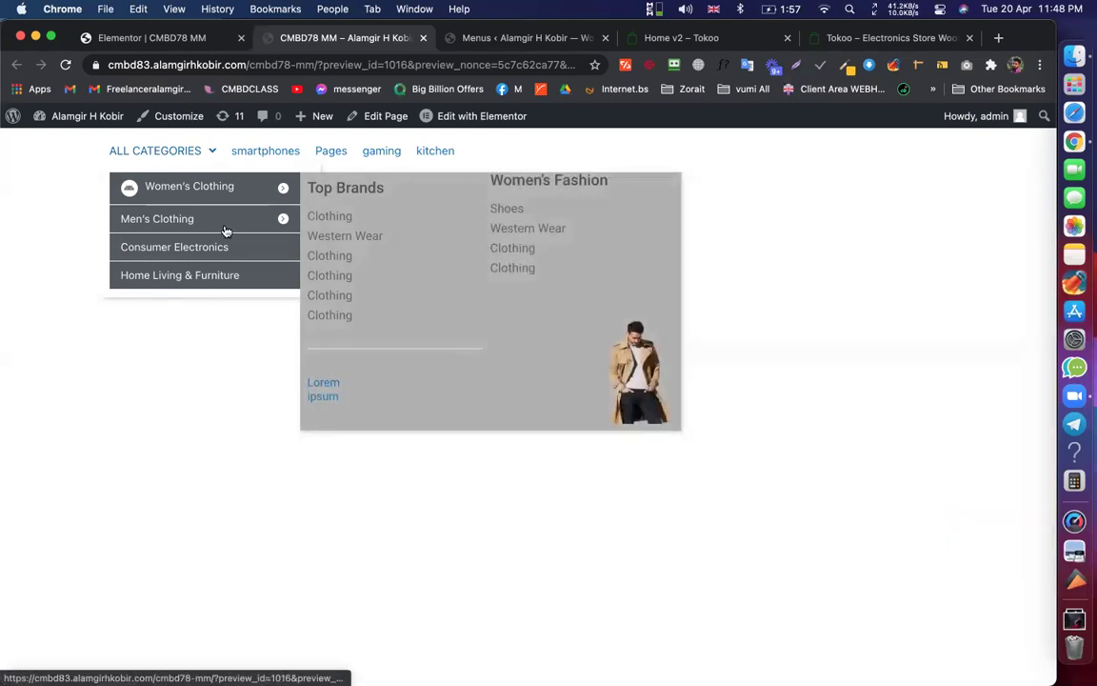
pyautogui.moveTo(204, 282)
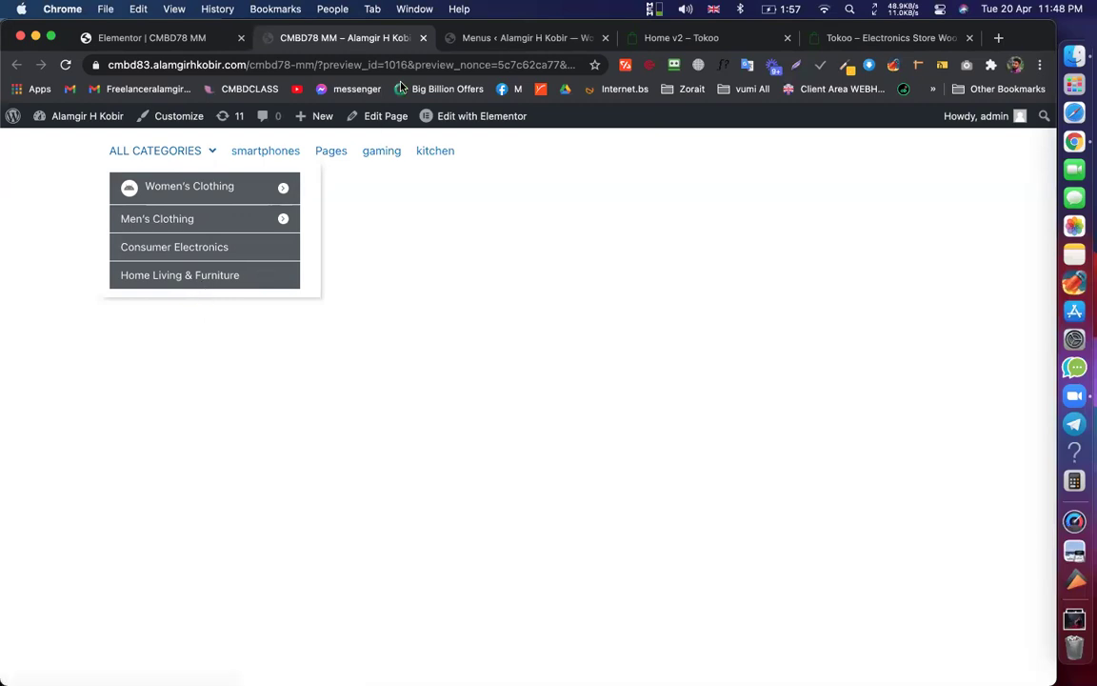
# Review the available menus, compare the page preview with the Tokoo Home v2 demo and return to the cmbd78 mega menu 2 editor
pyautogui.click(494, 38)
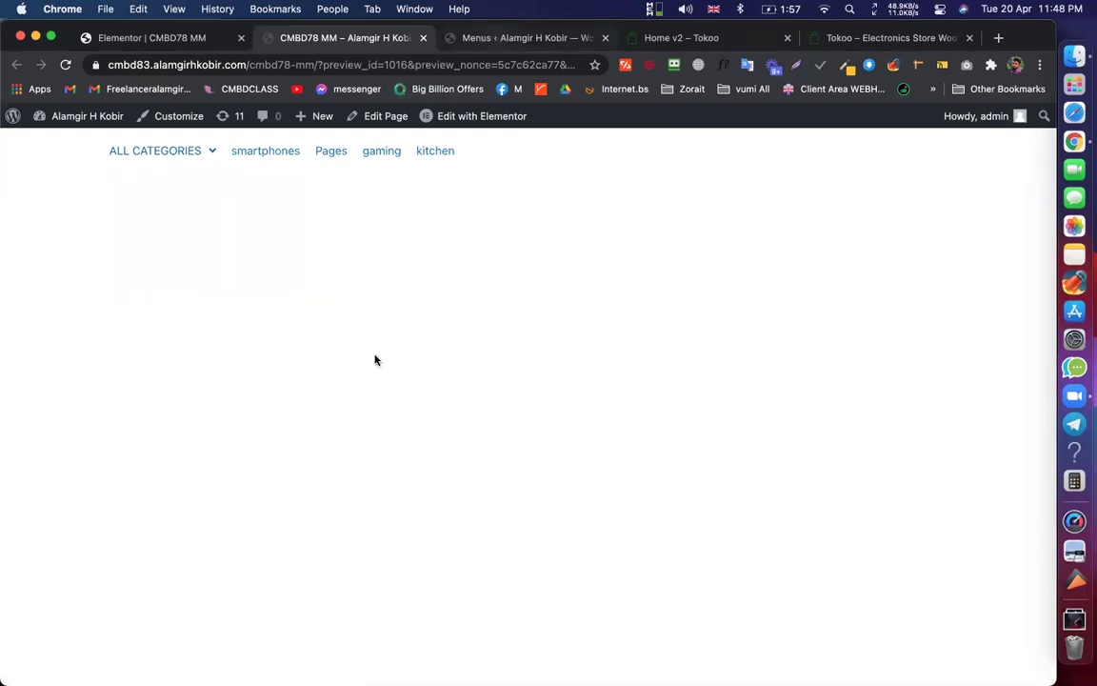
pyautogui.click(341, 409)
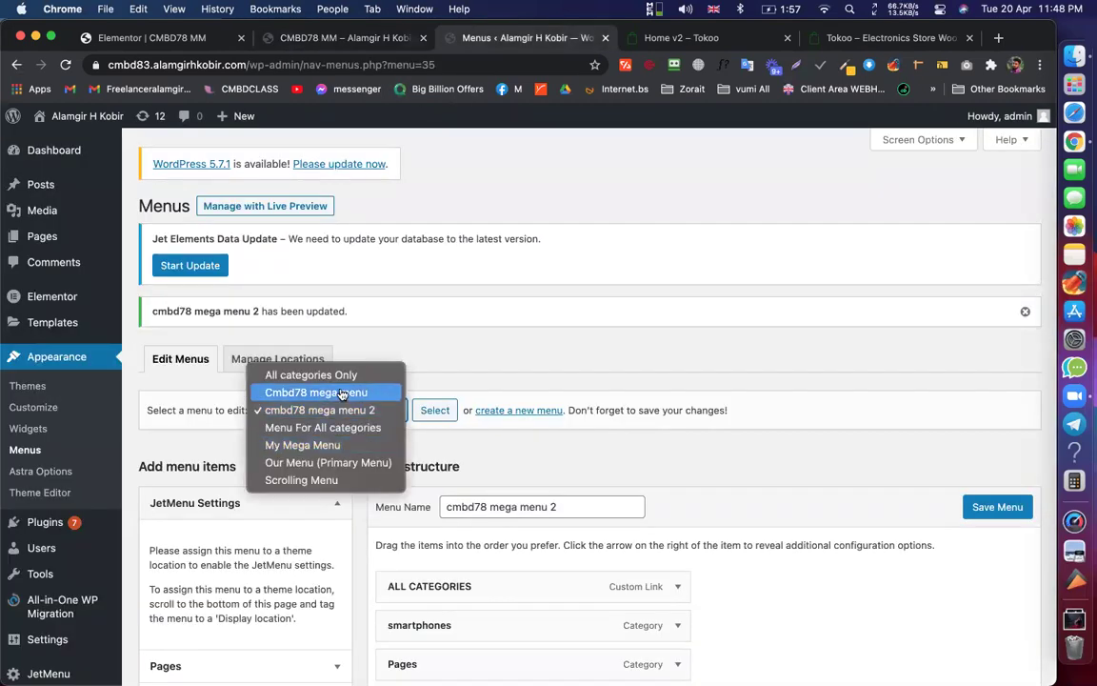
pyautogui.click(596, 272)
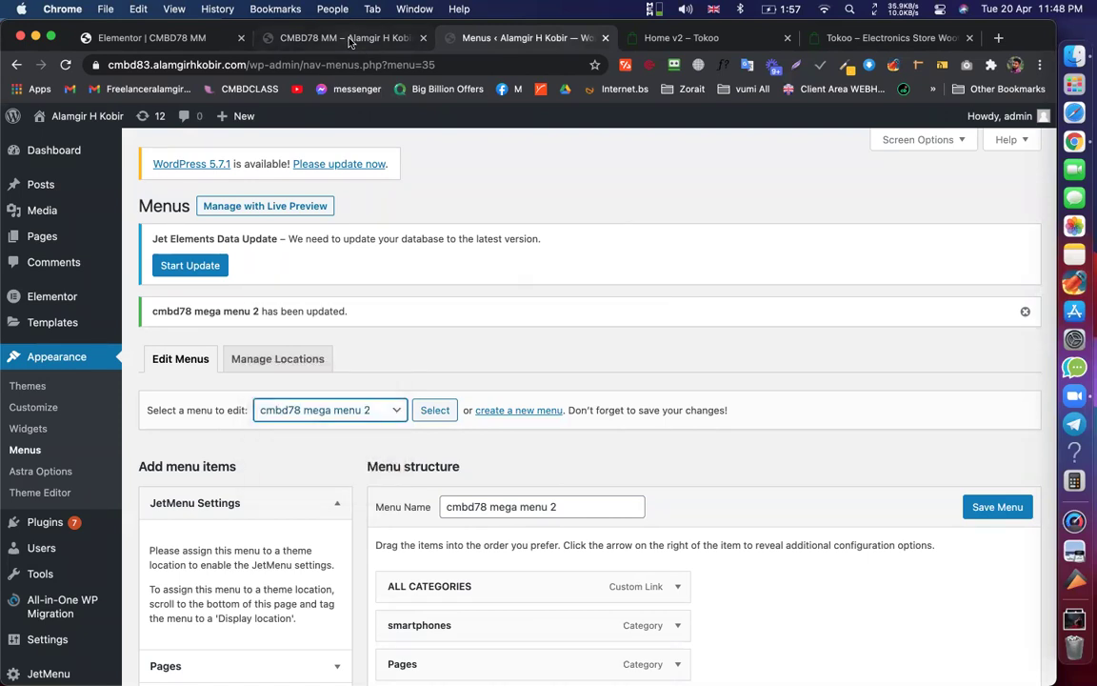
pyautogui.click(313, 37)
pyautogui.moveTo(235, 218)
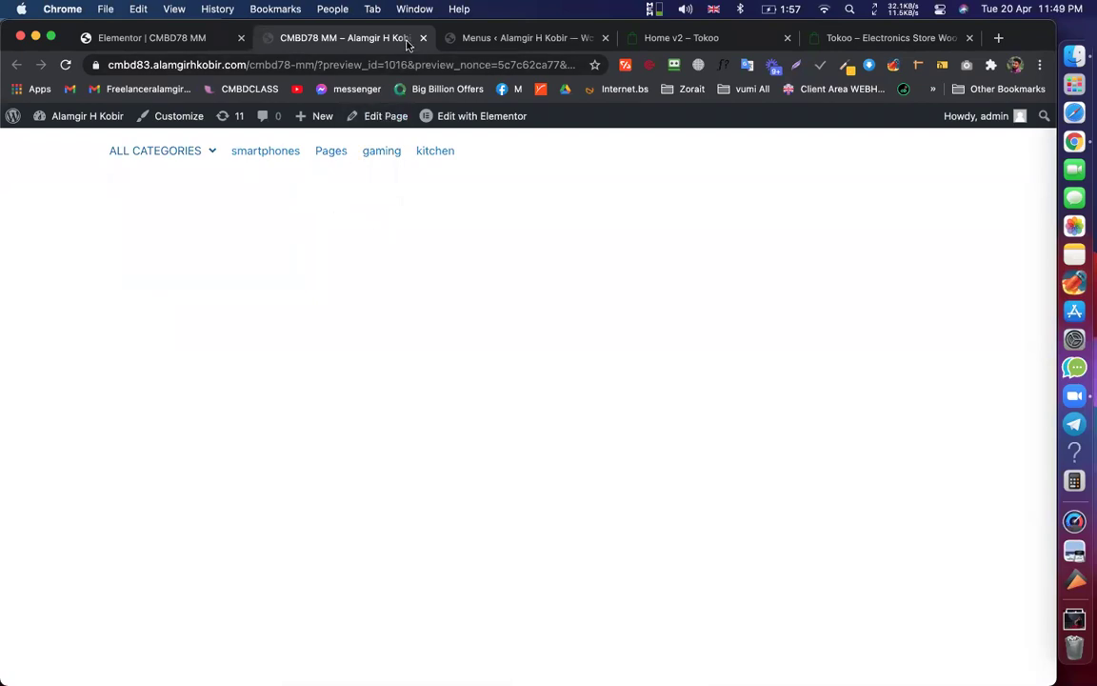
pyautogui.click(473, 42)
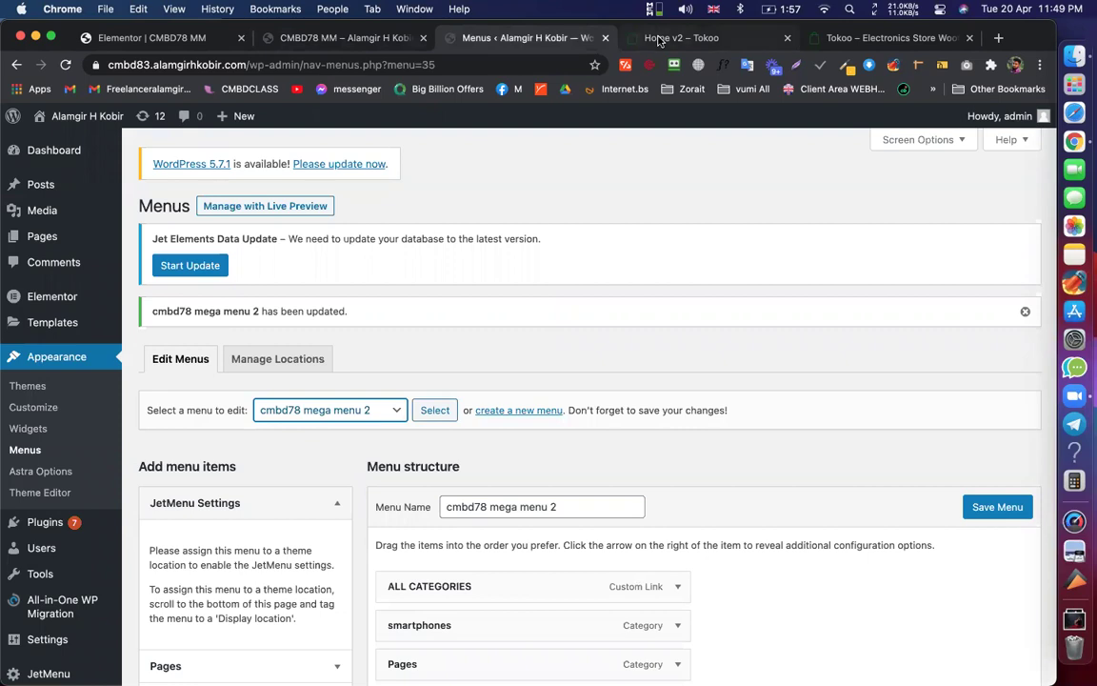
pyautogui.click(681, 38)
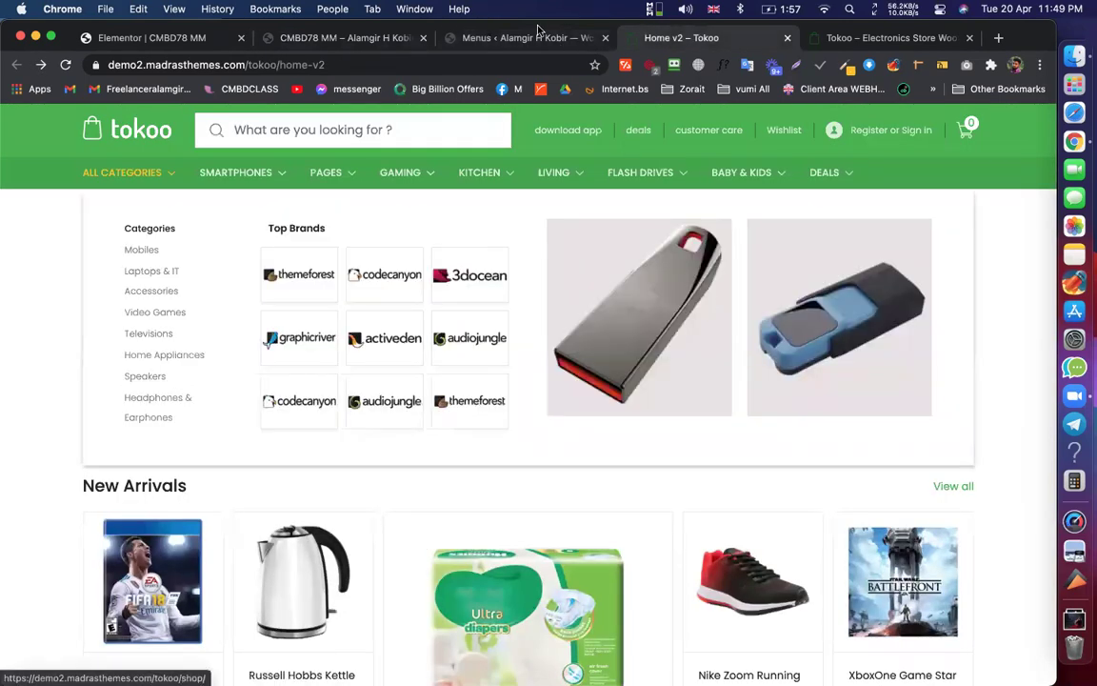
pyautogui.click(536, 39)
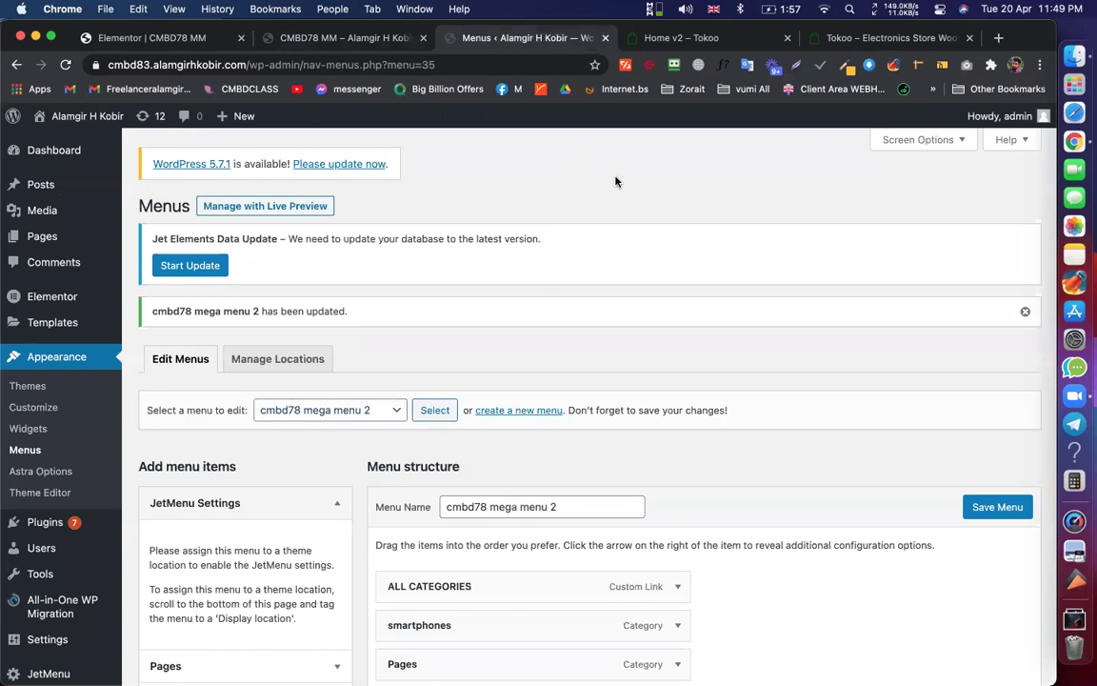
# Enable the mega submenu for the smartphones item, open its content editor and switch to the Tokoo Home v2 demo for reference
pyautogui.scroll(-1, 651, 292)
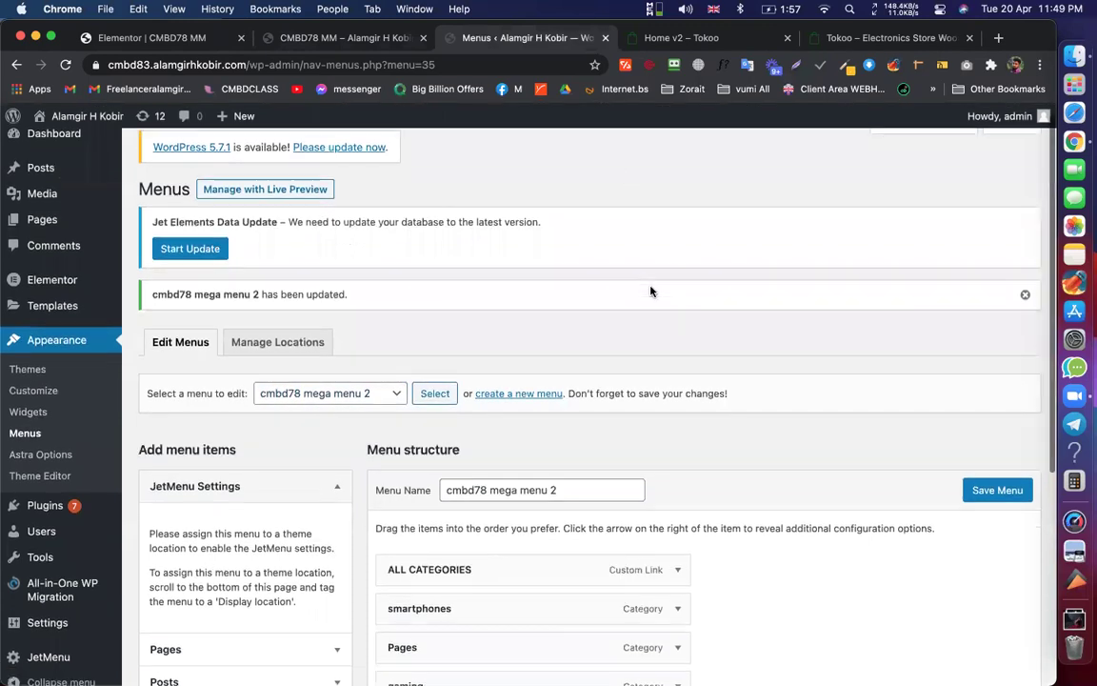
pyautogui.scroll(-5, 650, 291)
pyautogui.click(483, 284)
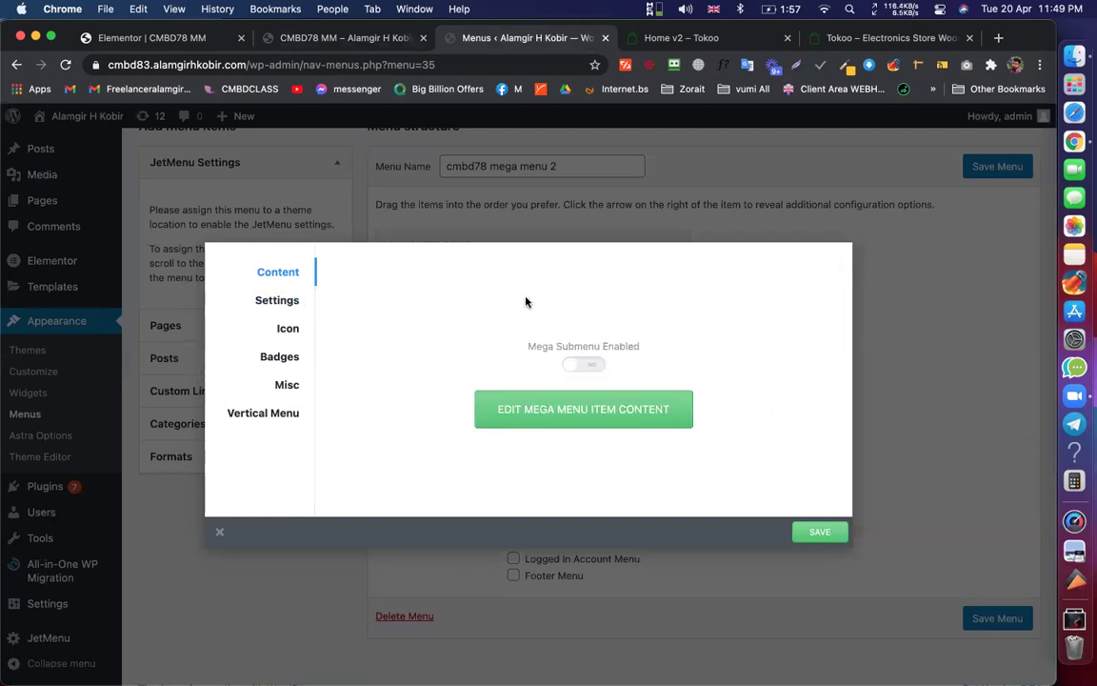
pyautogui.click(600, 371)
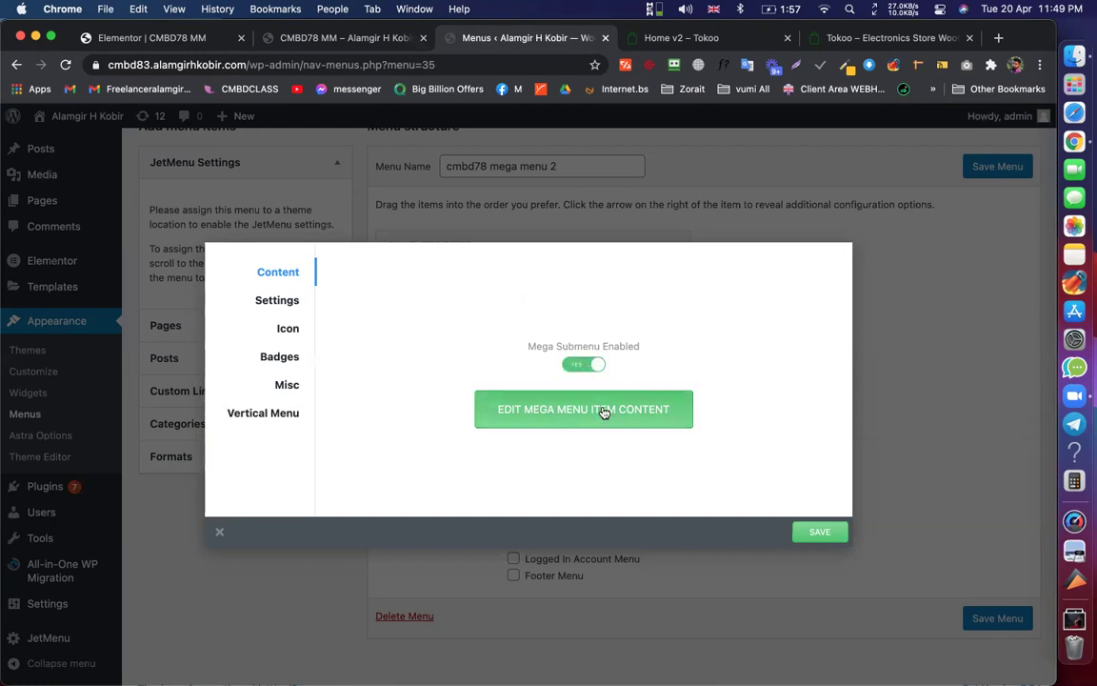
pyautogui.click(603, 411)
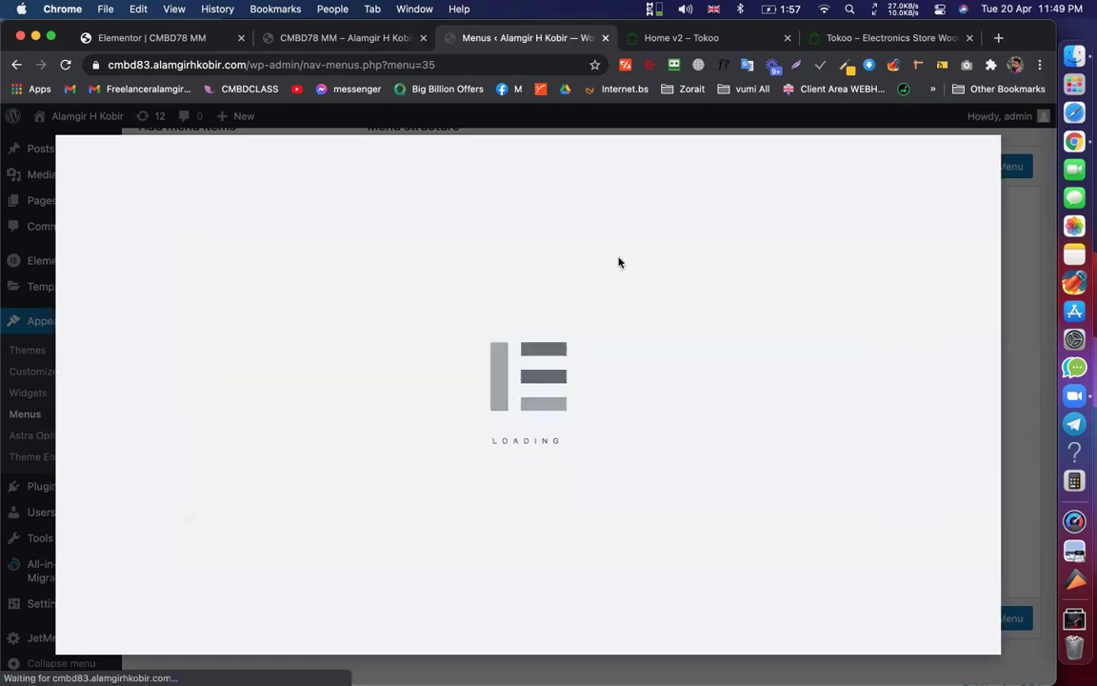
pyautogui.click(360, 37)
pyautogui.click(695, 40)
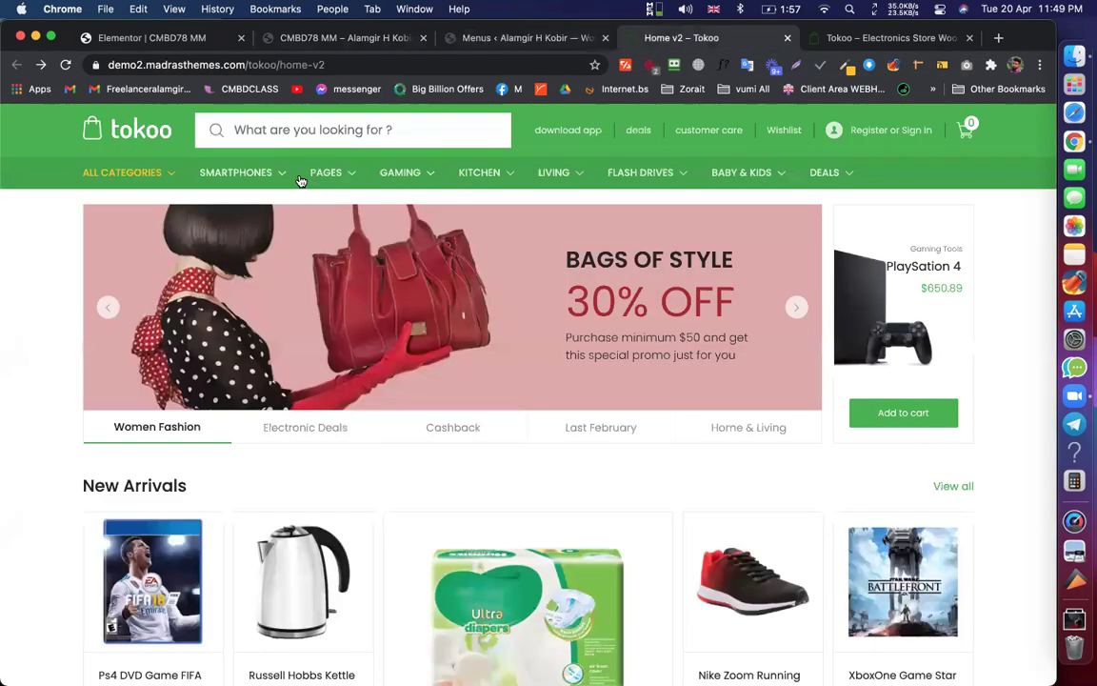
# Examine the SMARTPHONES mega menu layout and navigation on the Tokoo Home v2 demo while checking whether the item's content editor has loaded
pyautogui.moveTo(242, 171)
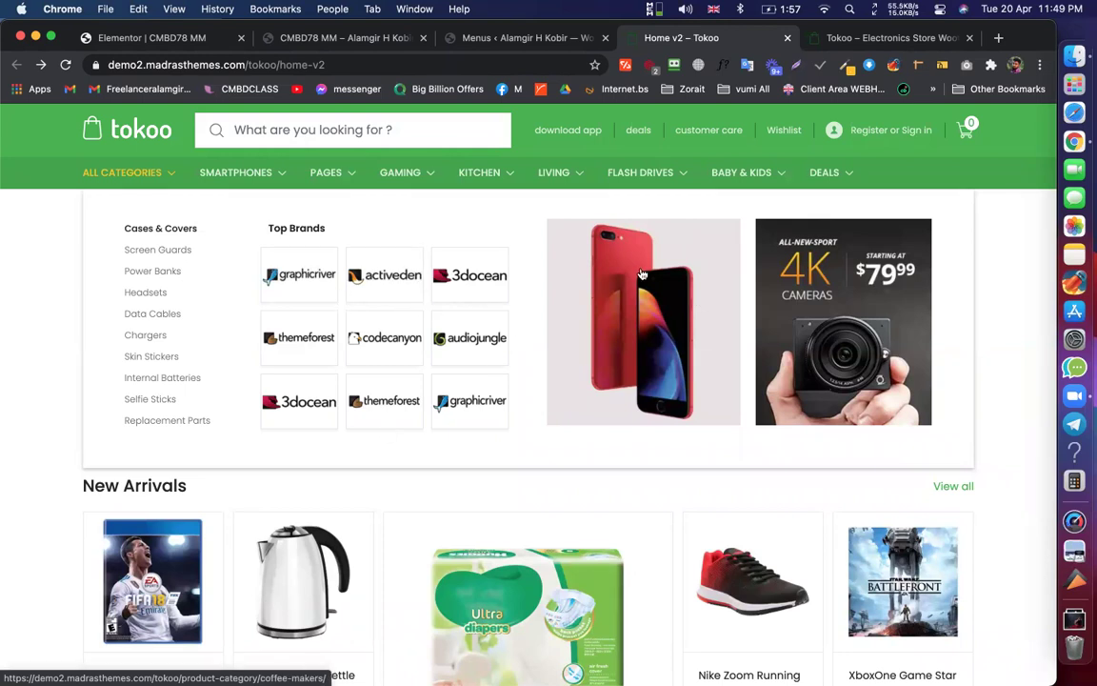
pyautogui.click(356, 40)
pyautogui.click(493, 40)
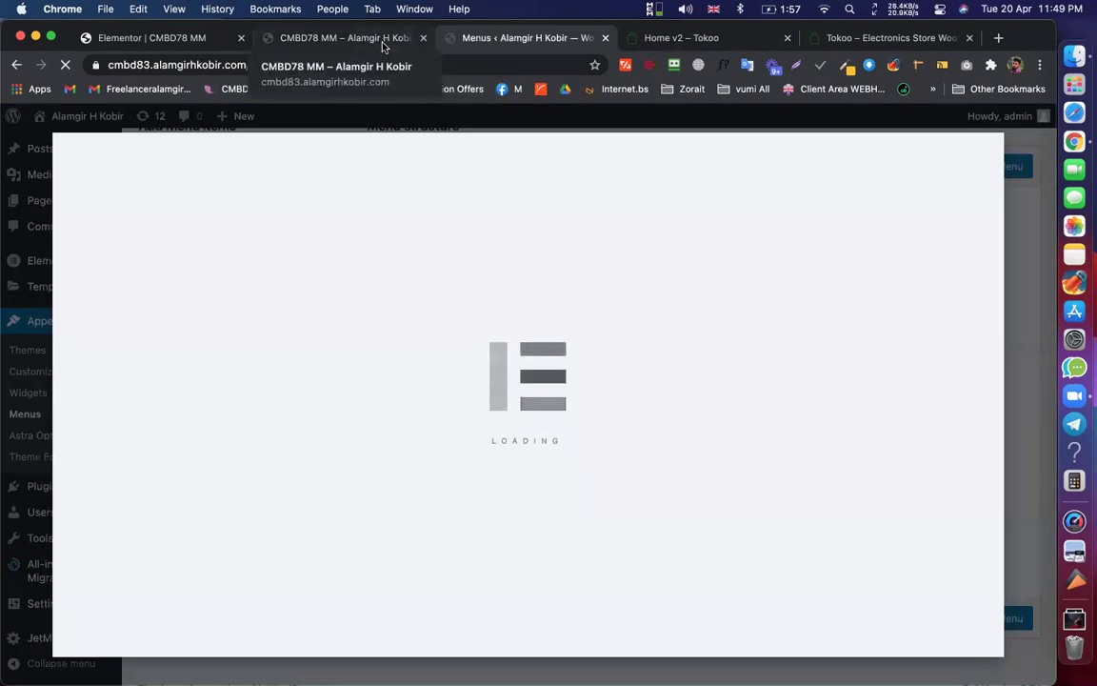
pyautogui.click(381, 42)
pyautogui.click(473, 40)
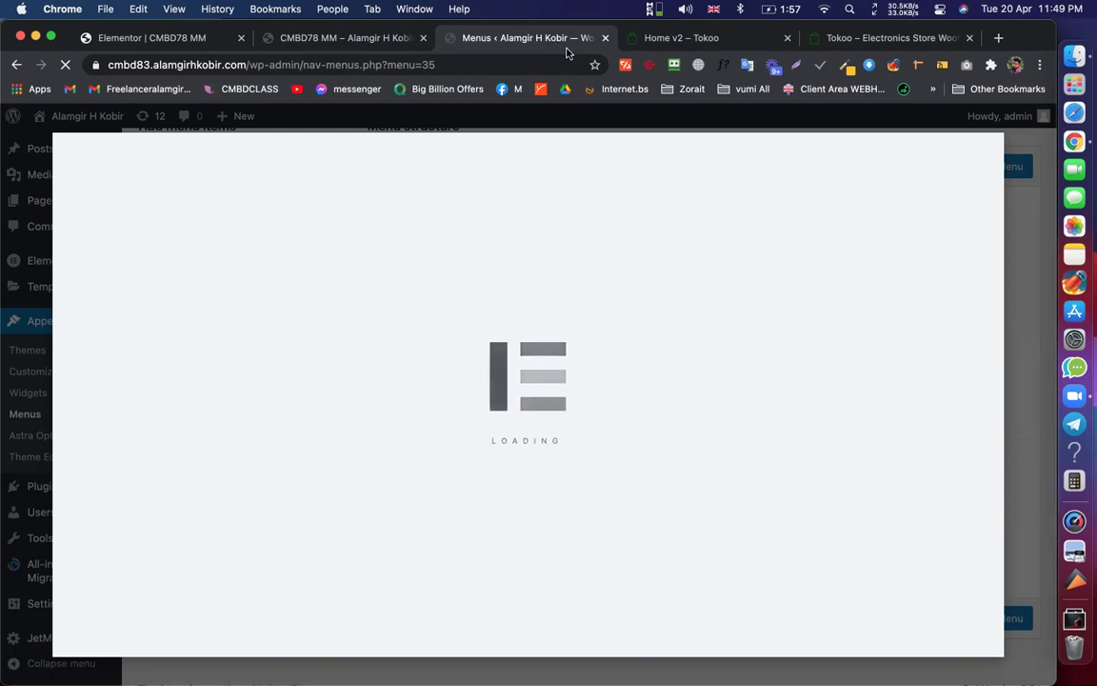
pyautogui.click(687, 38)
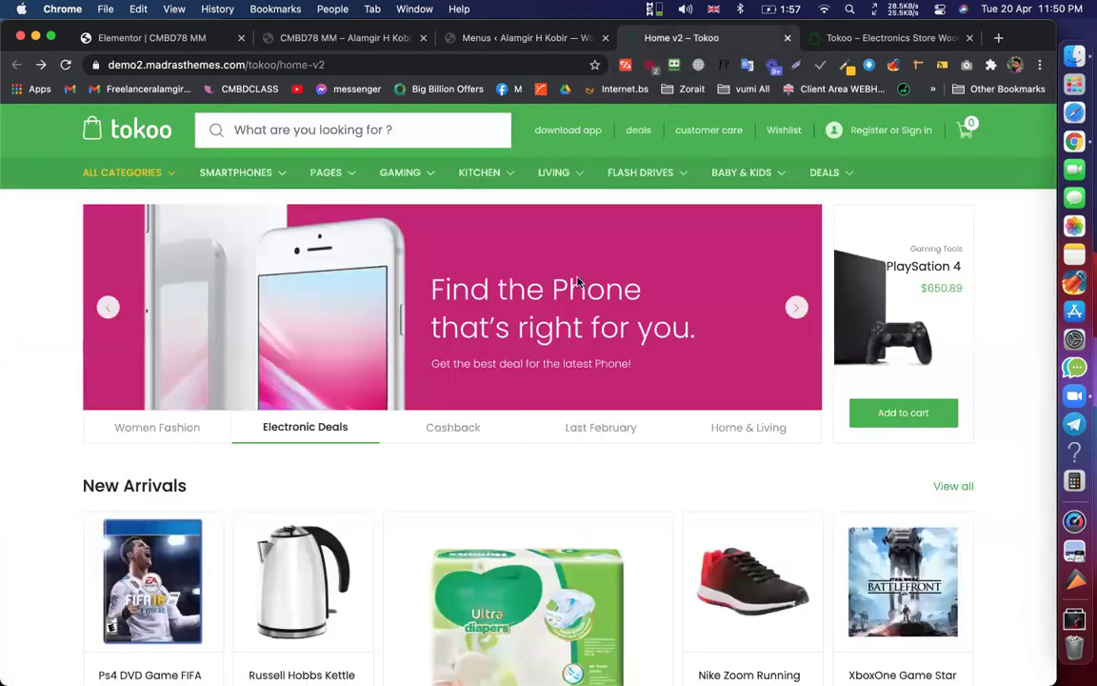
pyautogui.moveTo(143, 173)
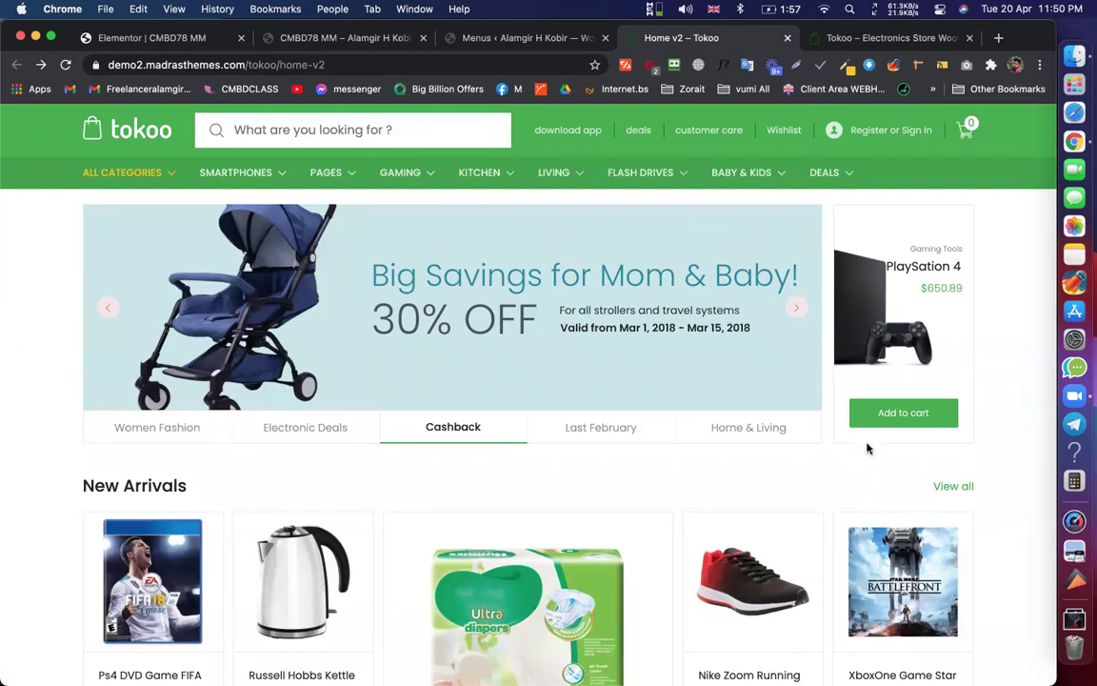
pyautogui.click(602, 436)
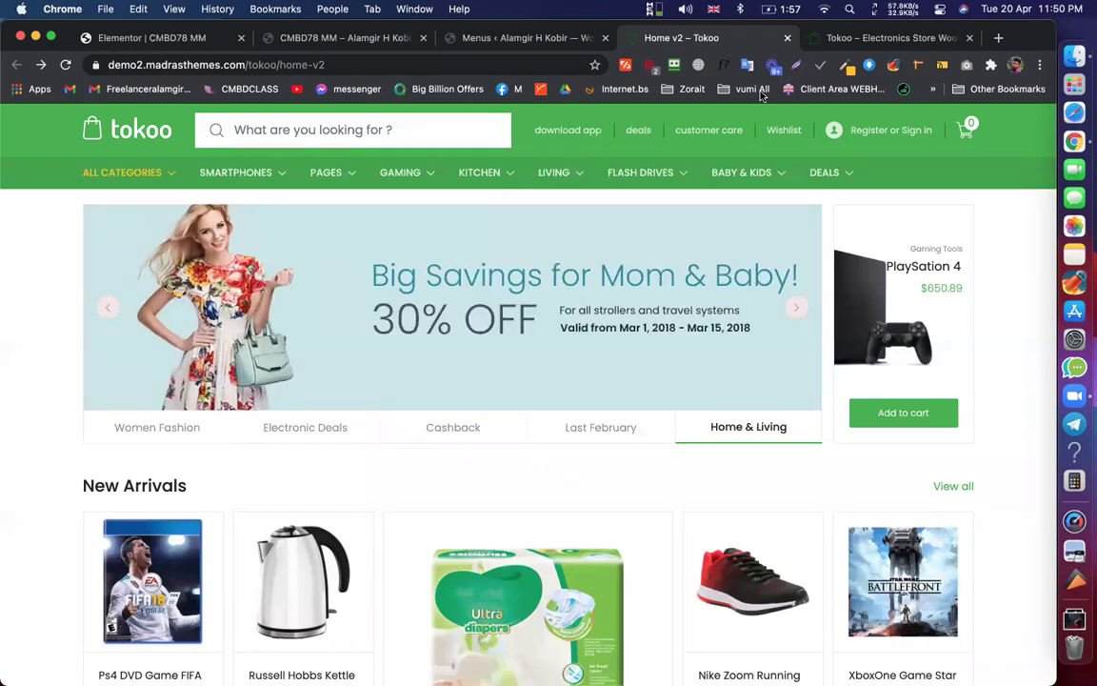
# Open Google Classroom in a new tab, checking the smartphones item's content editor while it loads
pyautogui.click(896, 40)
pyautogui.press('super+t')
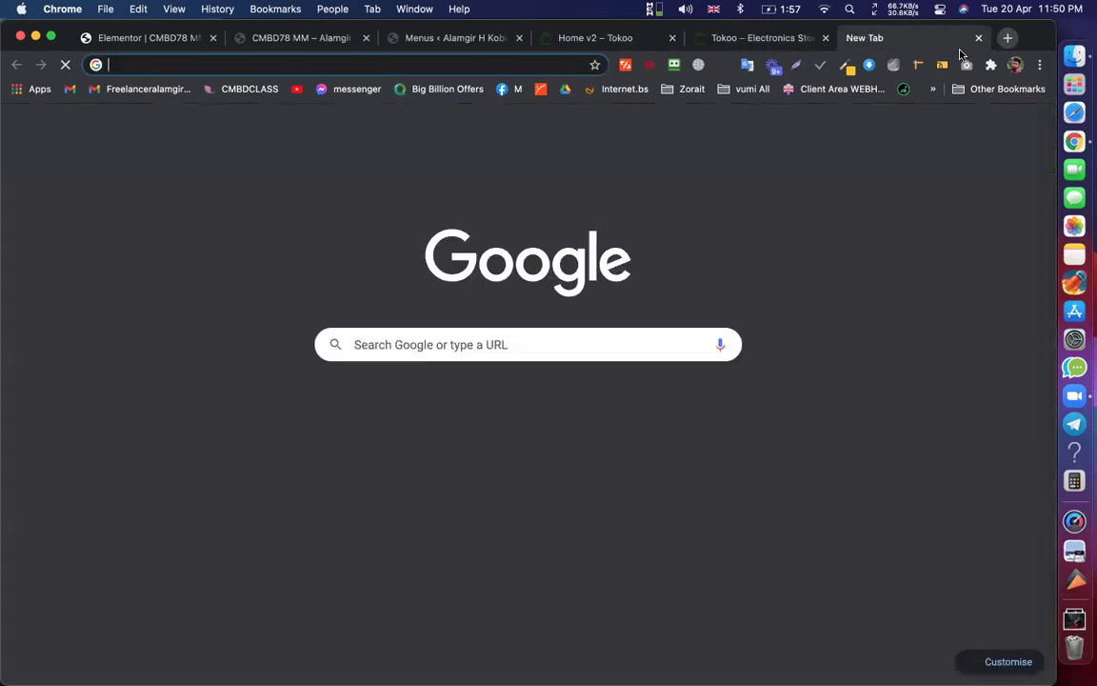
pyautogui.write('class')
pyautogui.press('Return')
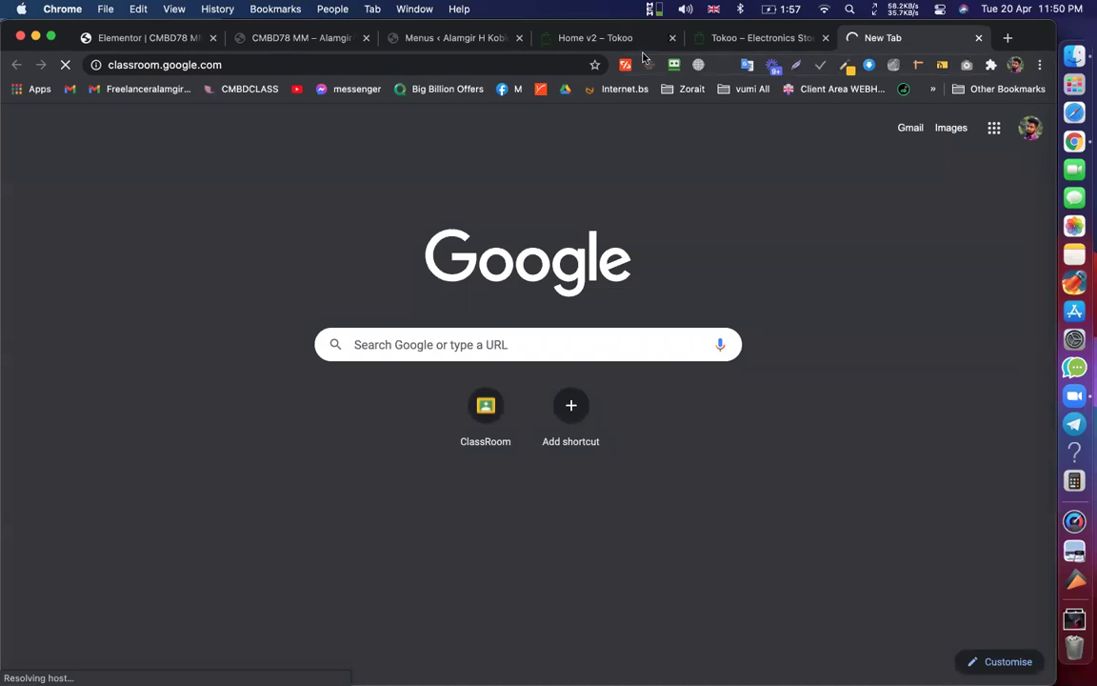
pyautogui.click(448, 38)
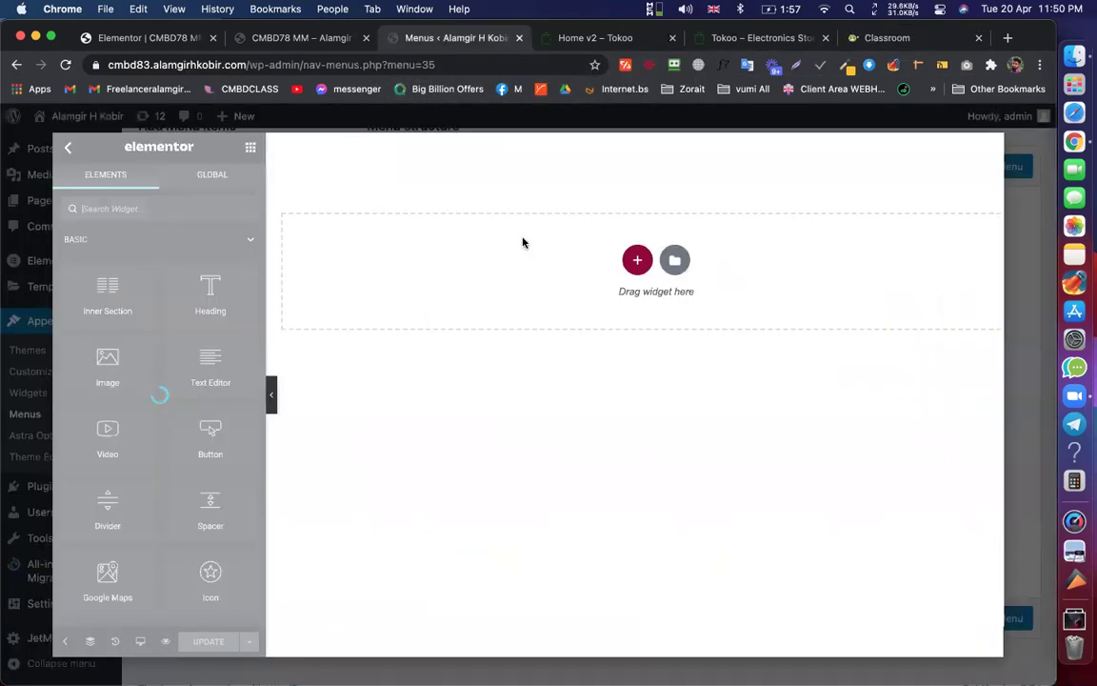
pyautogui.press('super+9')
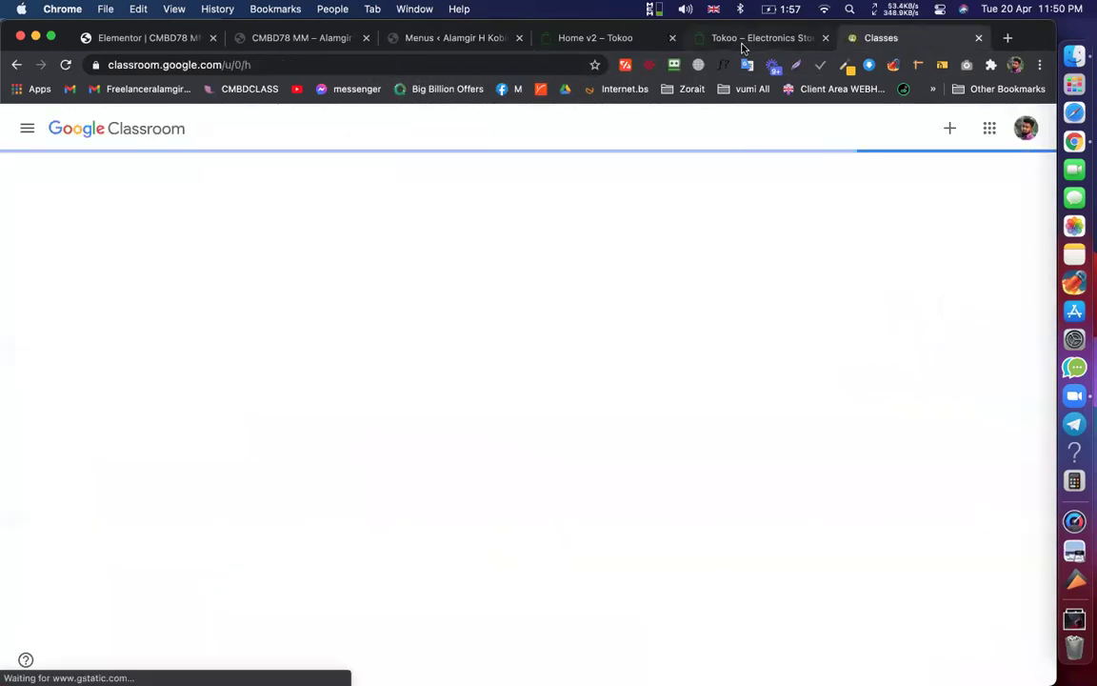
# Copy the main Tokoo demo's web address, open the Home v2 address in an extra tab, and close that tab to return to Google Classroom
pyautogui.click(728, 40)
pyautogui.click(390, 60)
pyautogui.press('super+c')
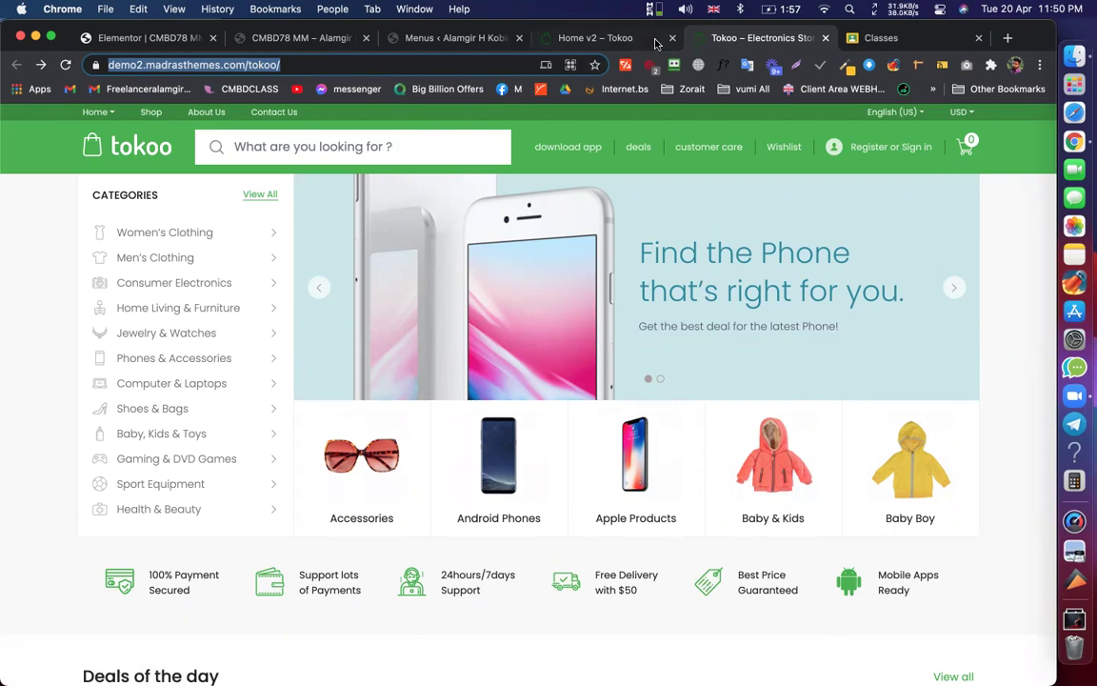
pyautogui.press('super+alt+Left')
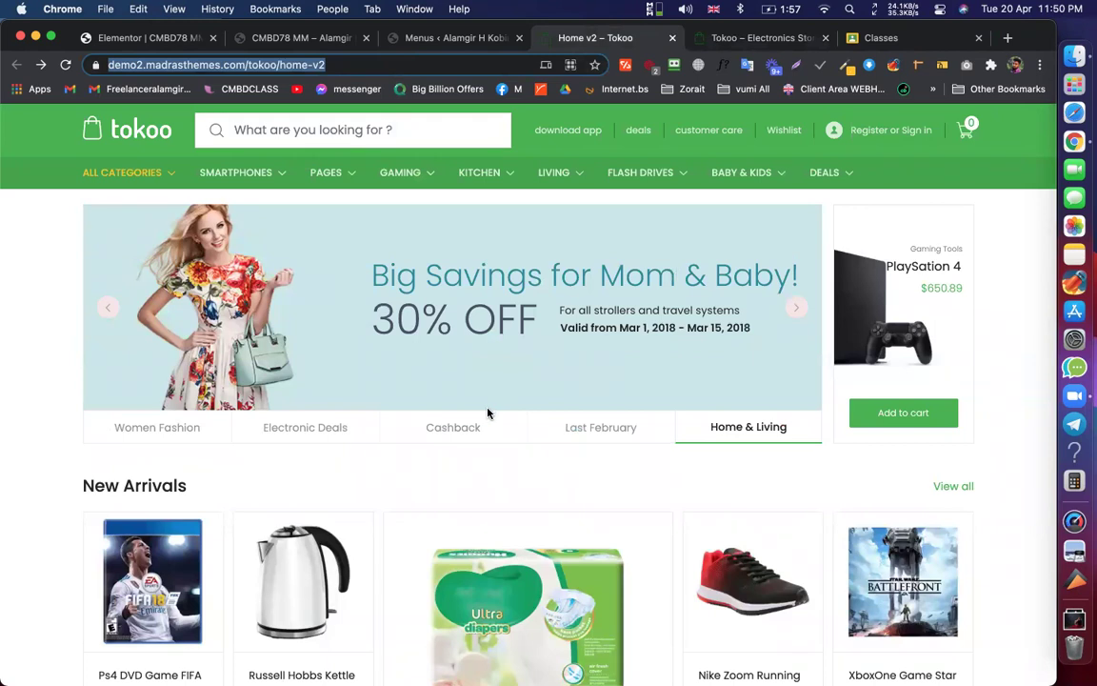
pyautogui.press('super+Return')
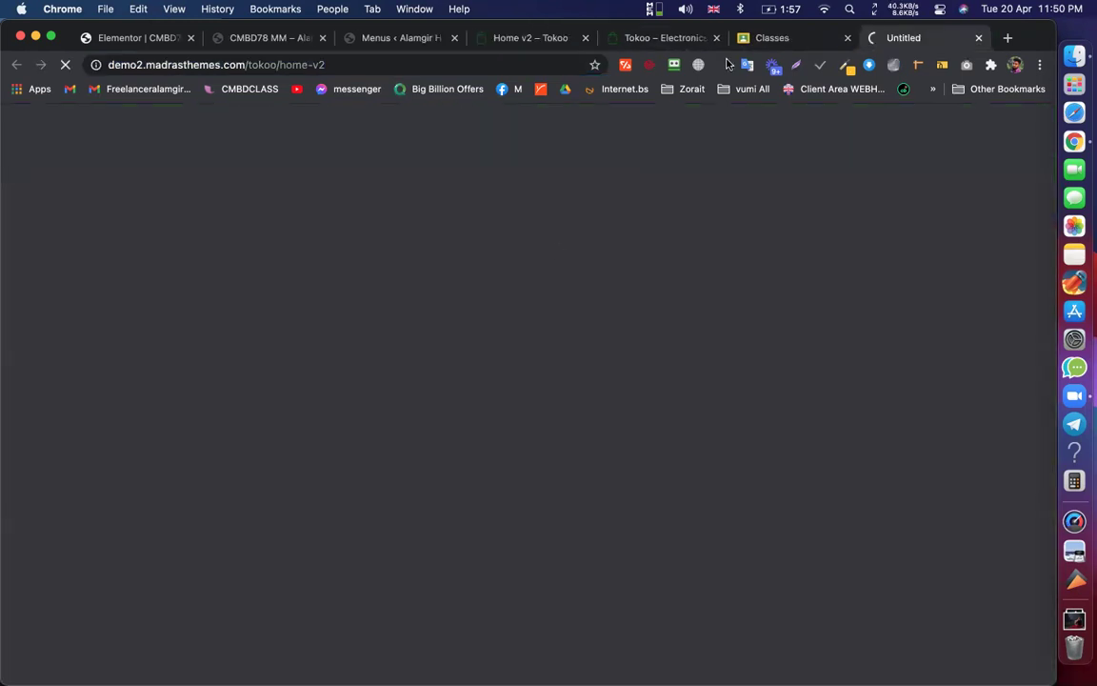
pyautogui.click(978, 39)
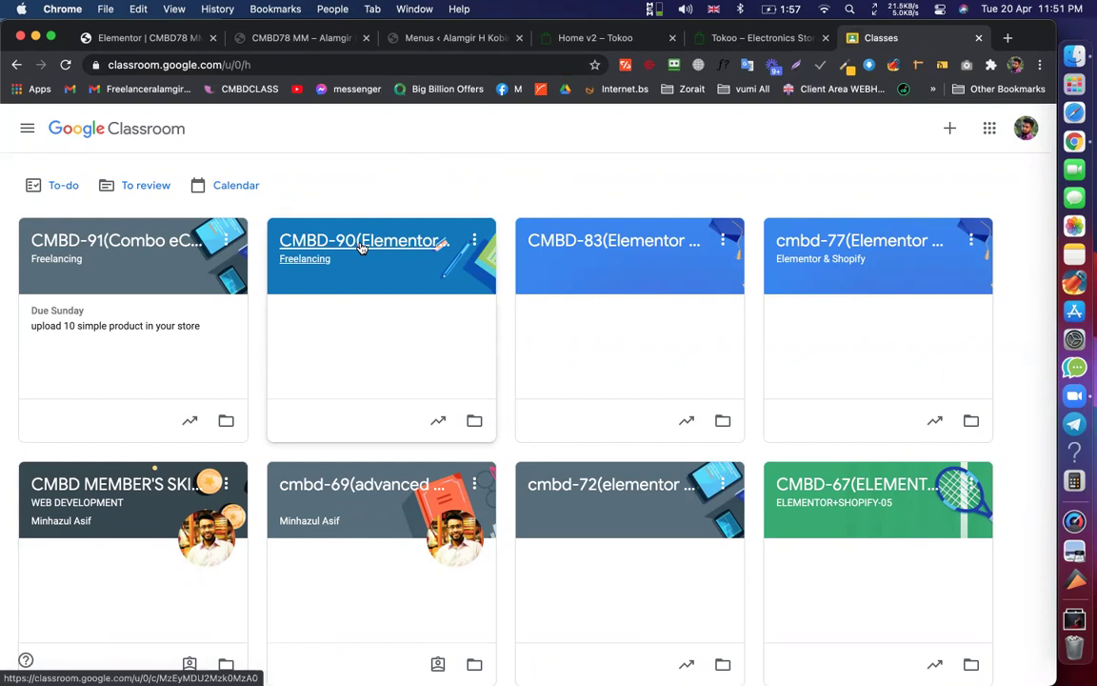
# Look through the list of classes in Google Classroom and check the browser profile options
pyautogui.scroll(-1, 405, 362)
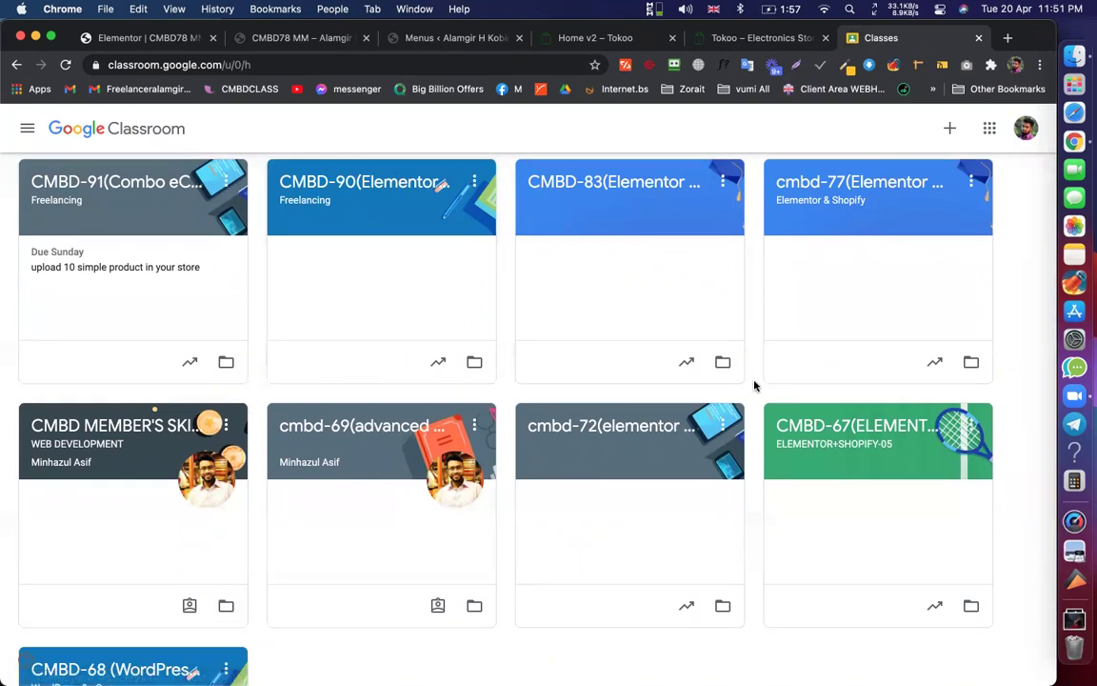
pyautogui.scroll(-5, 762, 395)
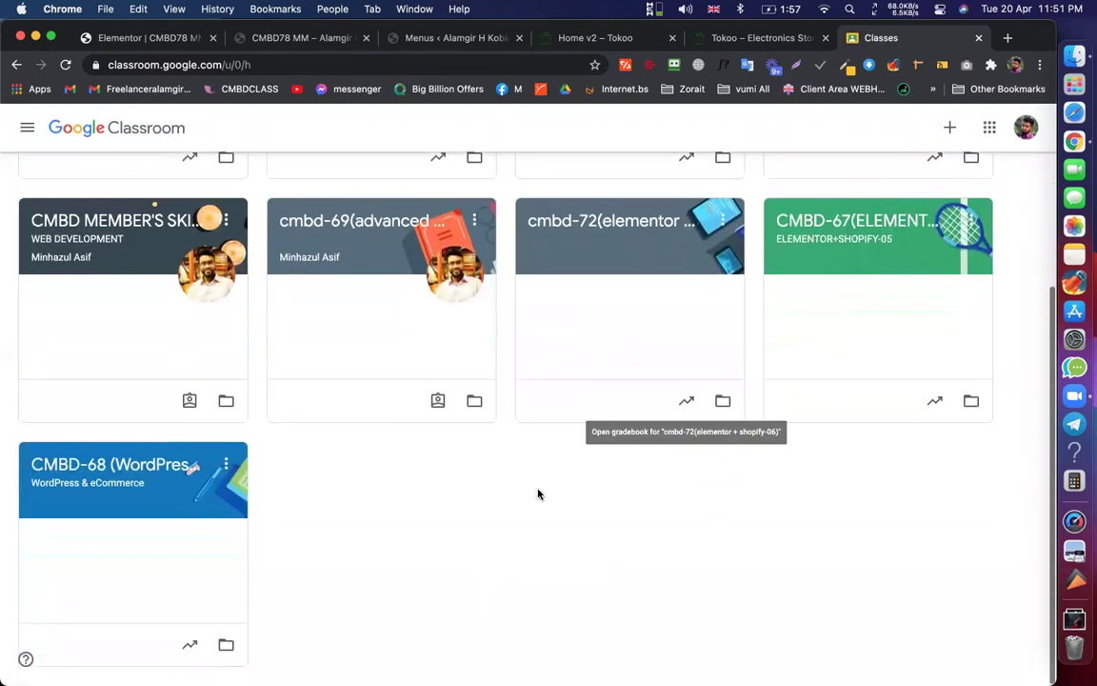
pyautogui.scroll(6, 540, 495)
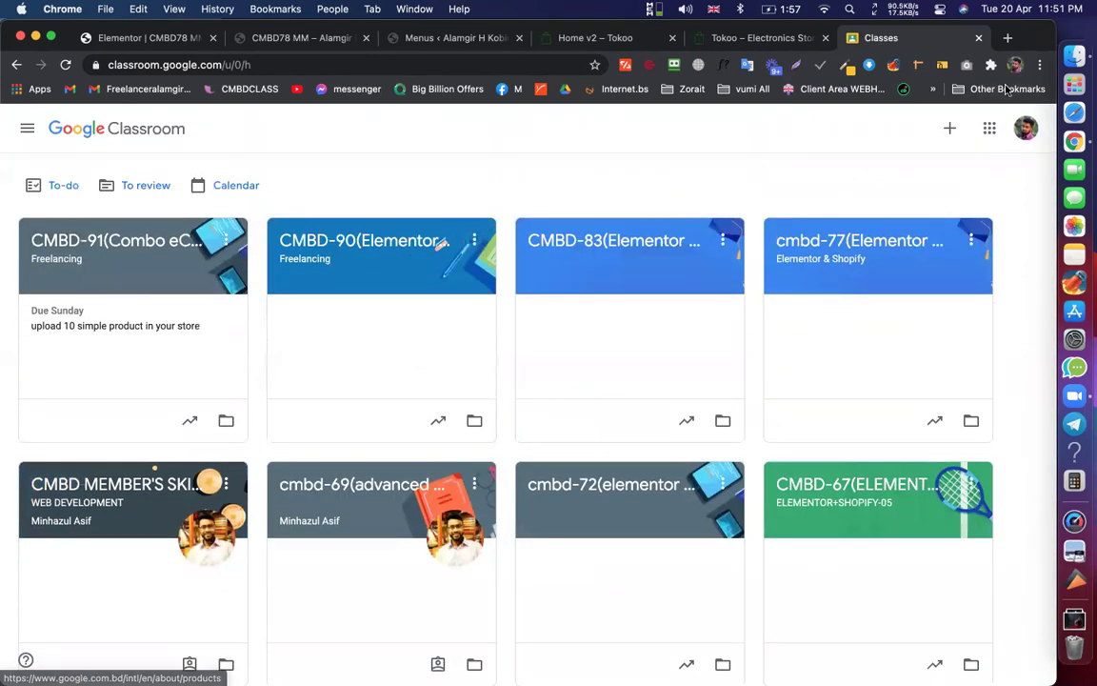
pyautogui.click(1015, 65)
pyautogui.click(792, 400)
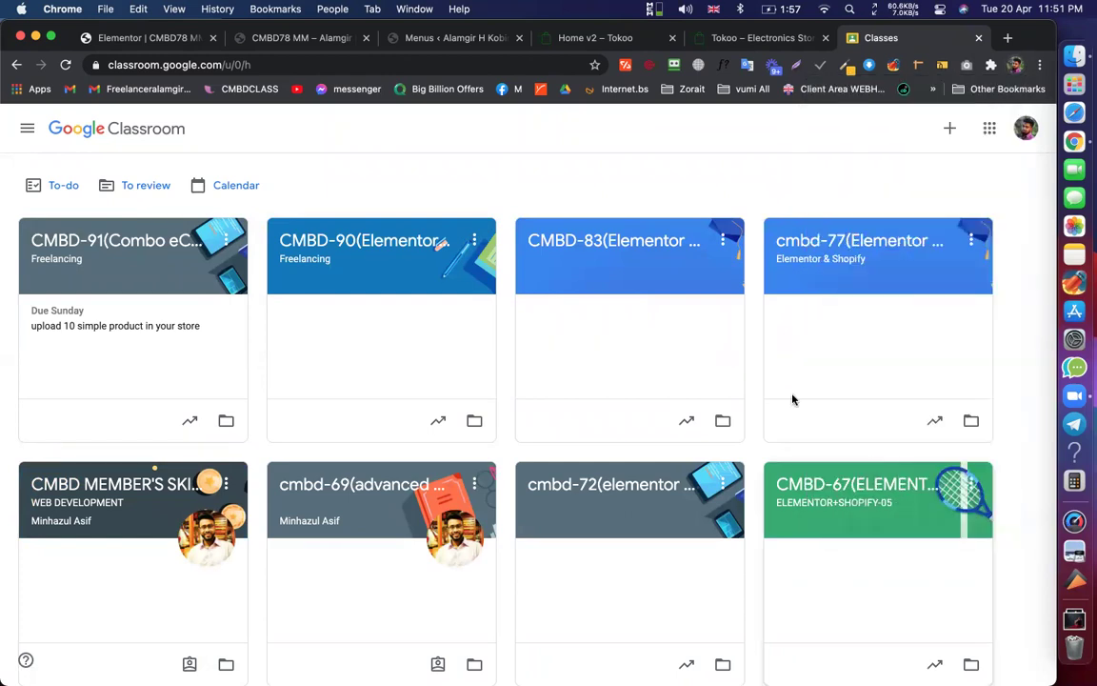